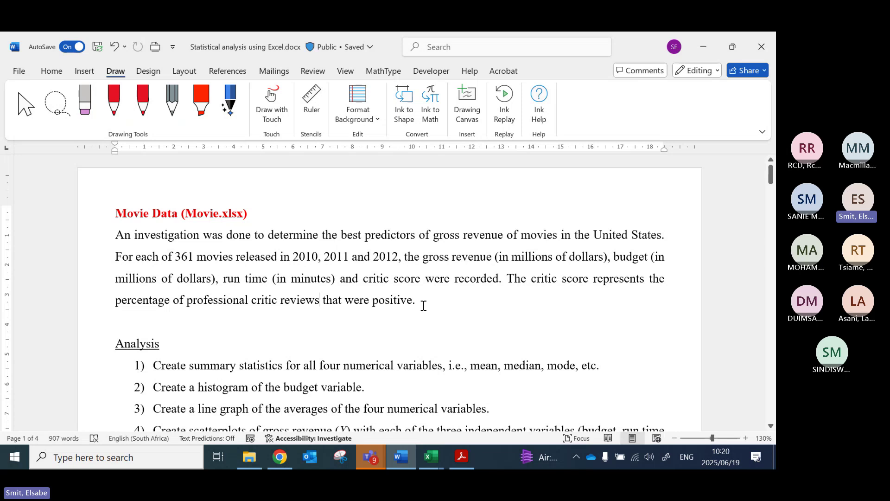
Step: Review the Movie Data description and analysis tasks in the Word document alongside the Movie.xlsx workbook in Excel, ending in Excel
scroll(429, 307, "down", 4)
scroll(417, 330, "up", 4)
left_click(436, 466)
left_click(330, 432)
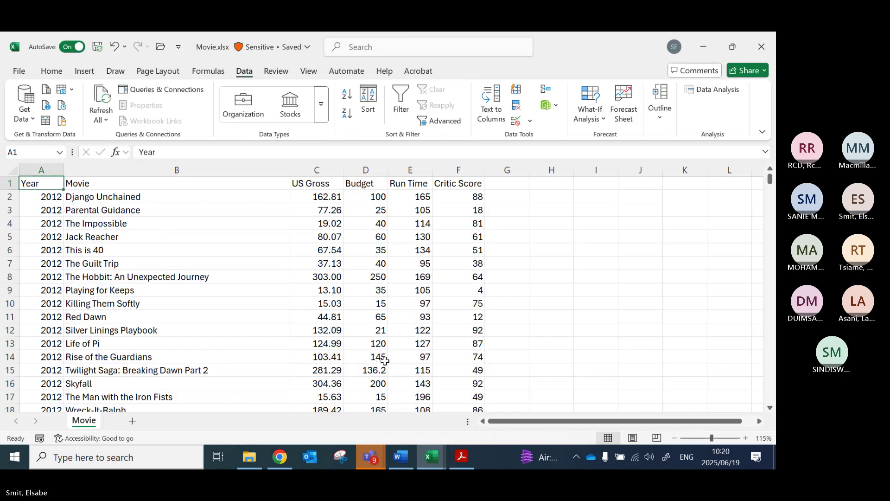
key("alt+Tab")
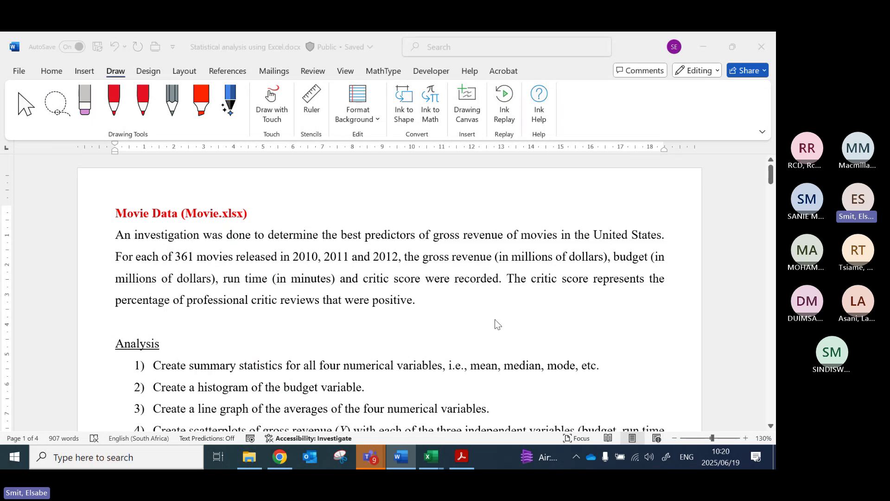
key("alt+Tab")
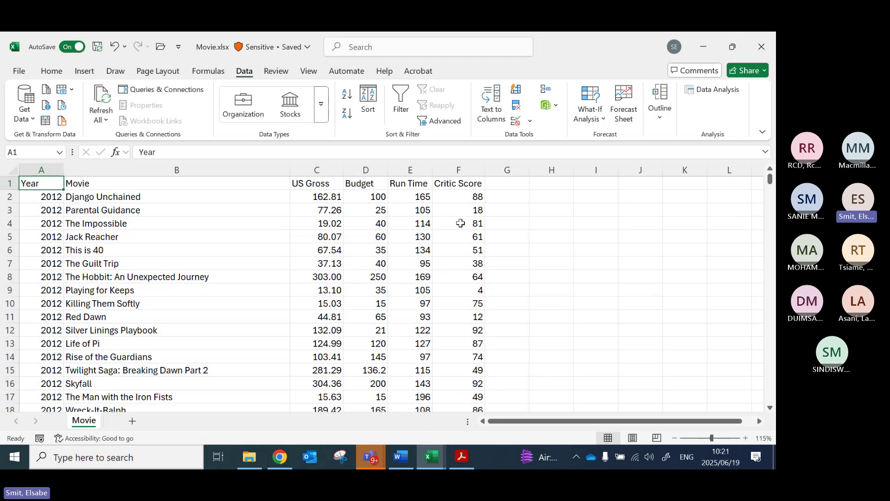
Step: Check the Analysis ToolPak entry among the add-ins in Excel Options, leaving the settings unchanged
left_click(20, 72)
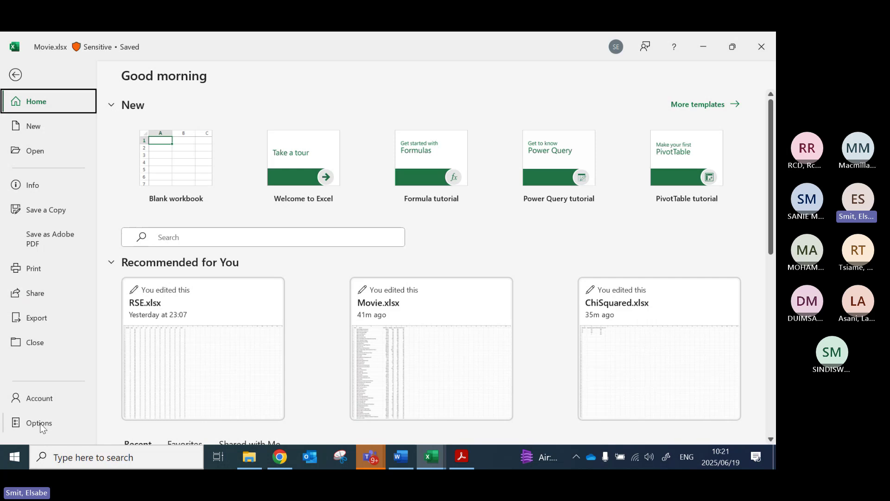
key("Escape")
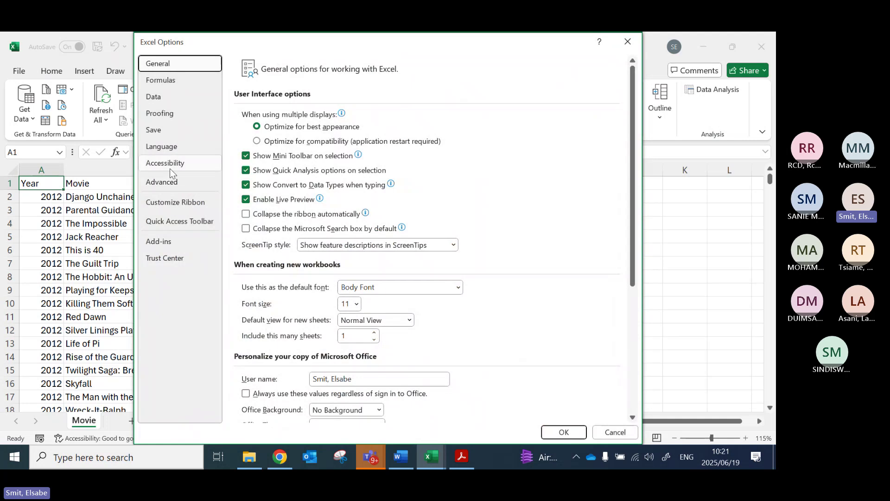
left_click(160, 243)
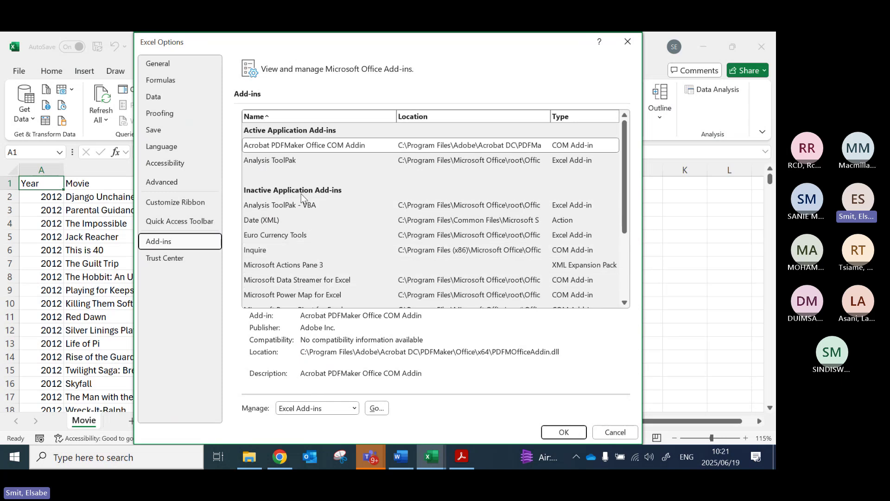
left_click(269, 161)
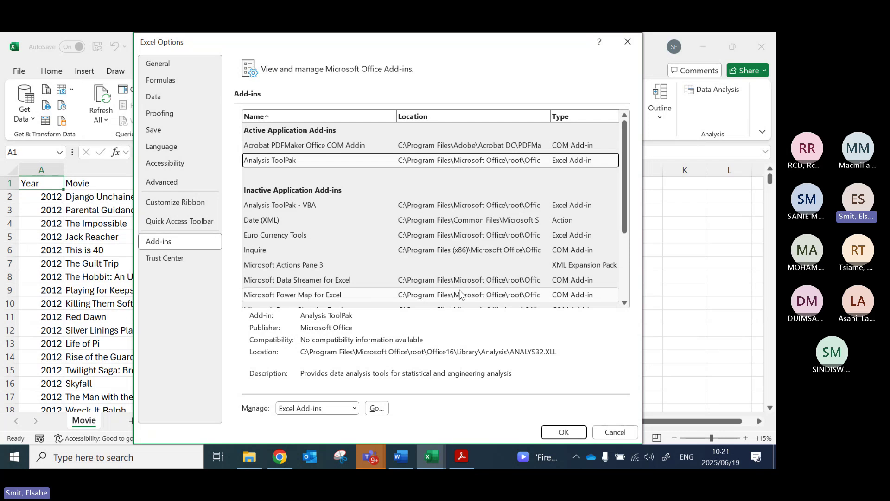
left_click(615, 437)
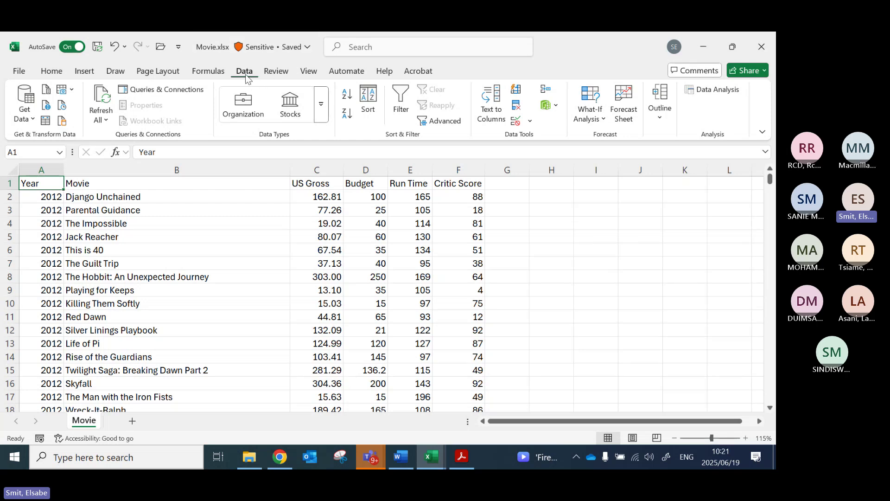
Step: Look through the full list of Data Analysis tools without running one
left_click(715, 91)
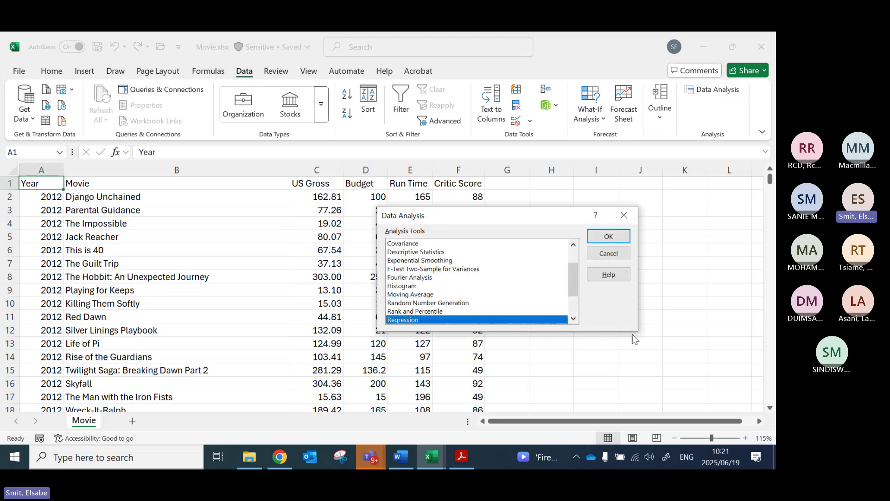
scroll(545, 277, "up", 2)
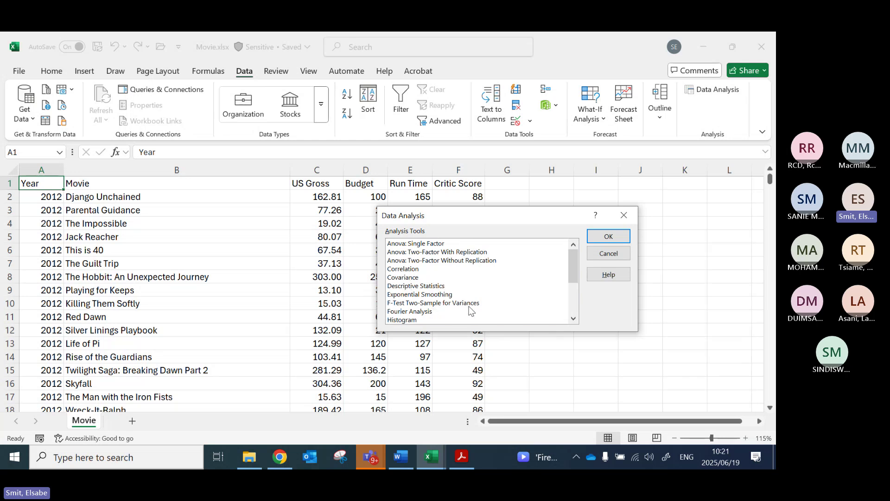
left_click_drag(572, 266, 572, 277)
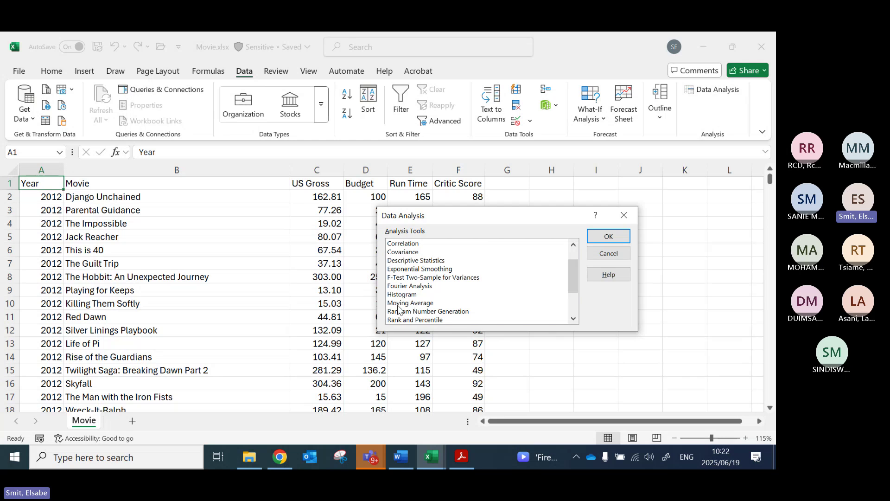
left_click_drag(574, 277, 583, 319)
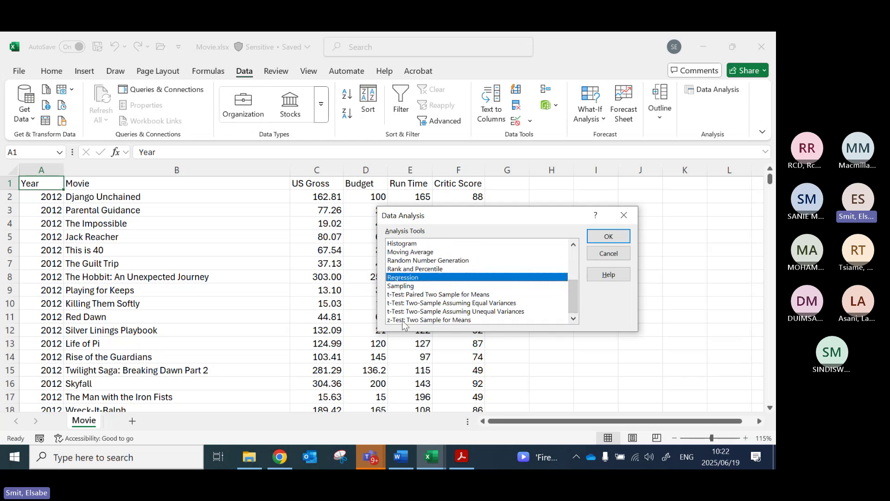
left_click(608, 254)
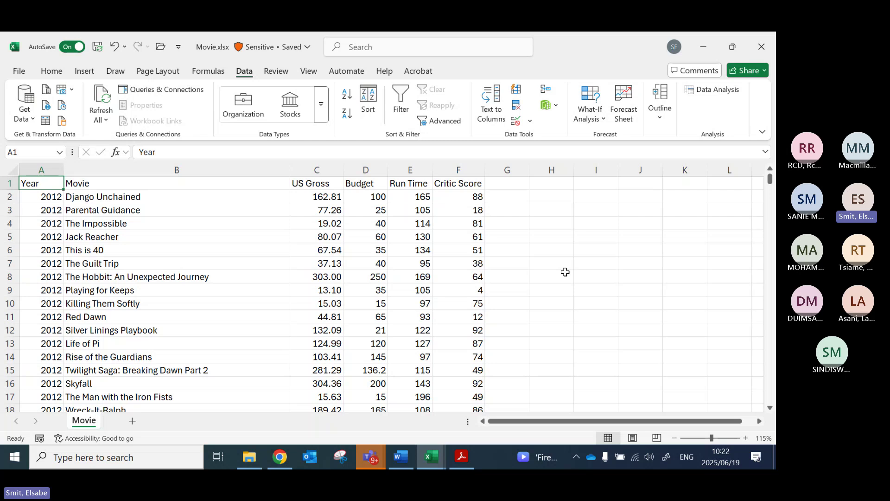
Step: Examine the Movie, US Gross, Budget, Run Time and Critic Score columns one after another
left_click(175, 168)
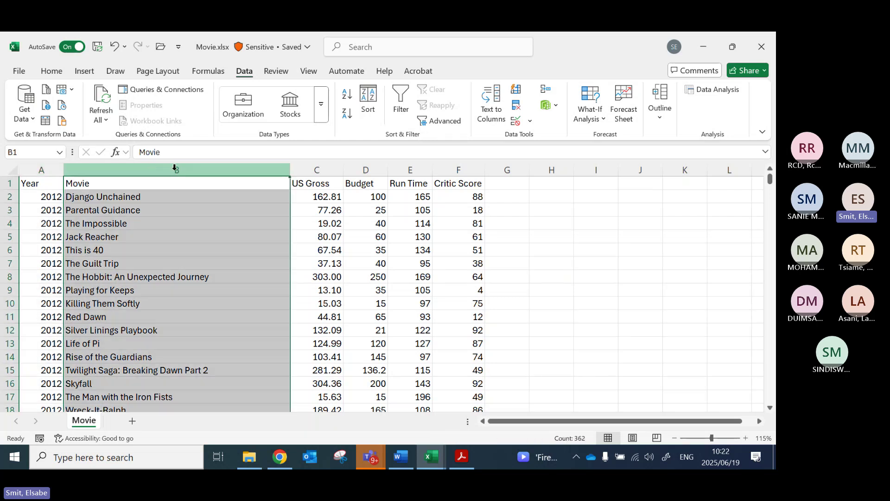
left_click(304, 170)
left_click(364, 171)
left_click(408, 171)
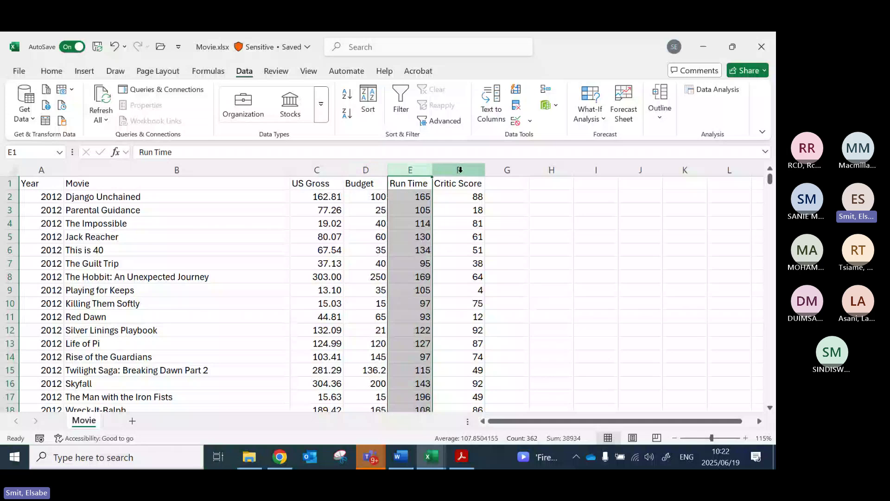
left_click(460, 170)
Step: Inspect the first and last movie records of the data set and the header row with the variable names
left_click(9, 197)
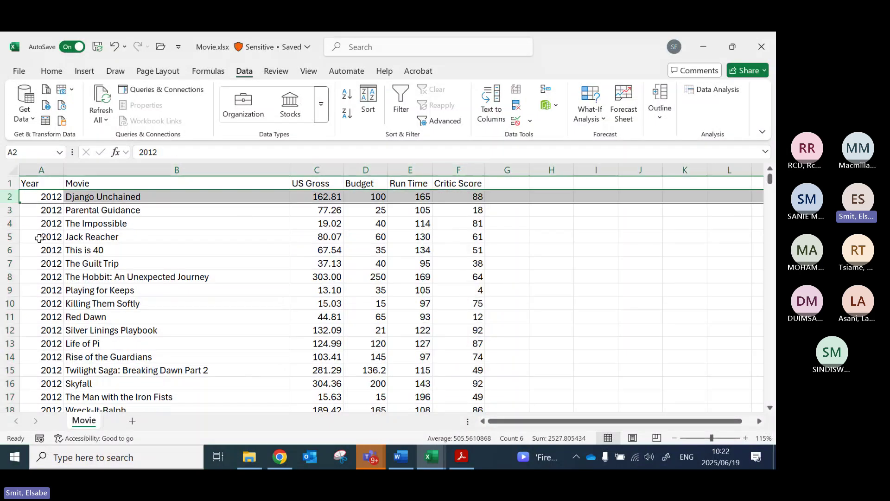
left_click(32, 198)
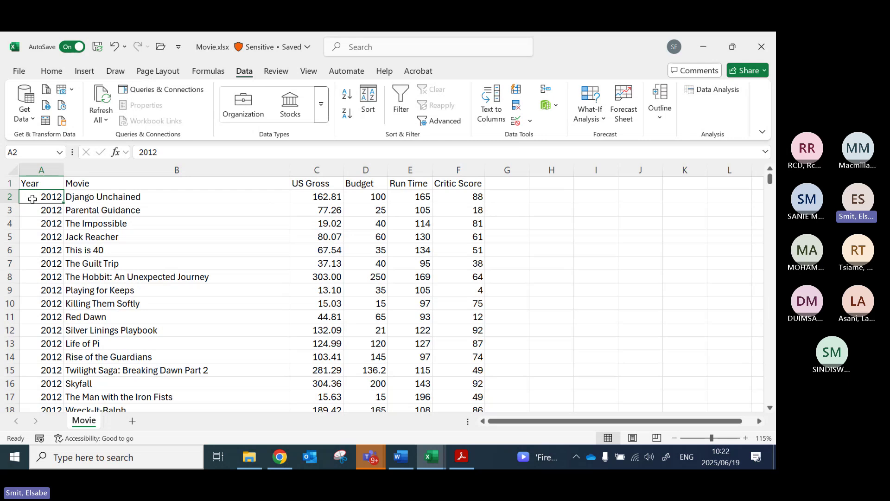
key("ctrl+End")
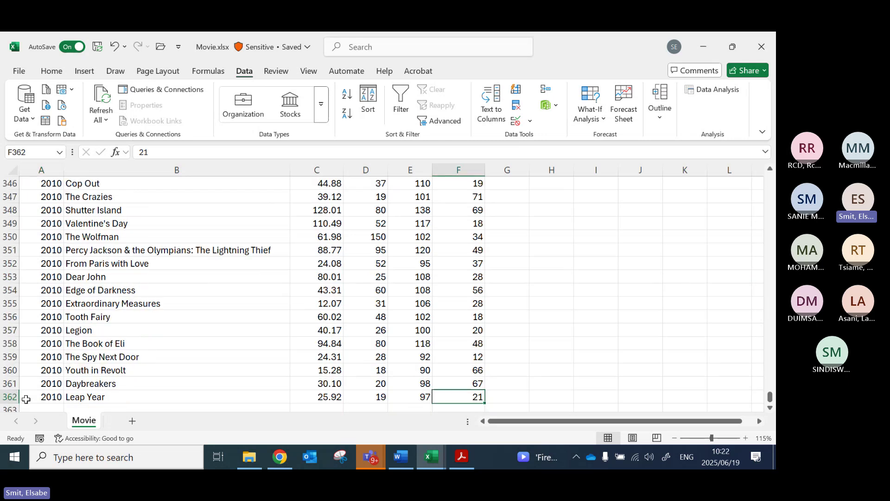
left_click(10, 397)
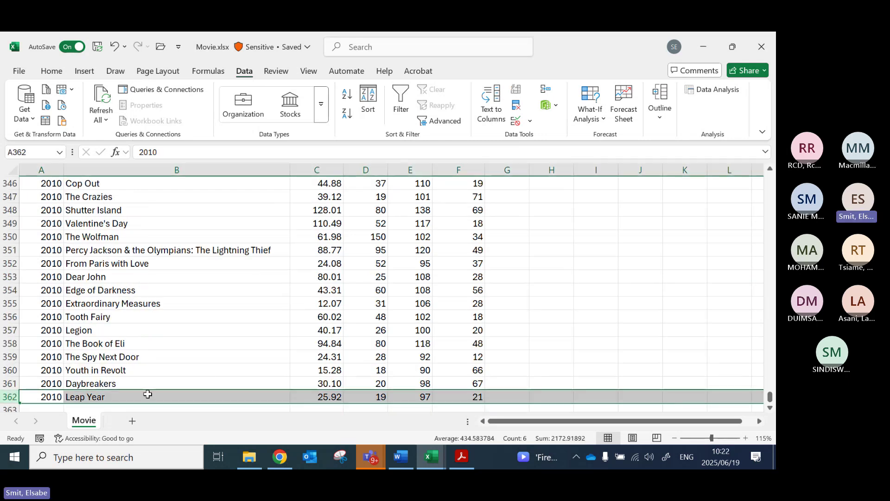
key("ctrl+Home")
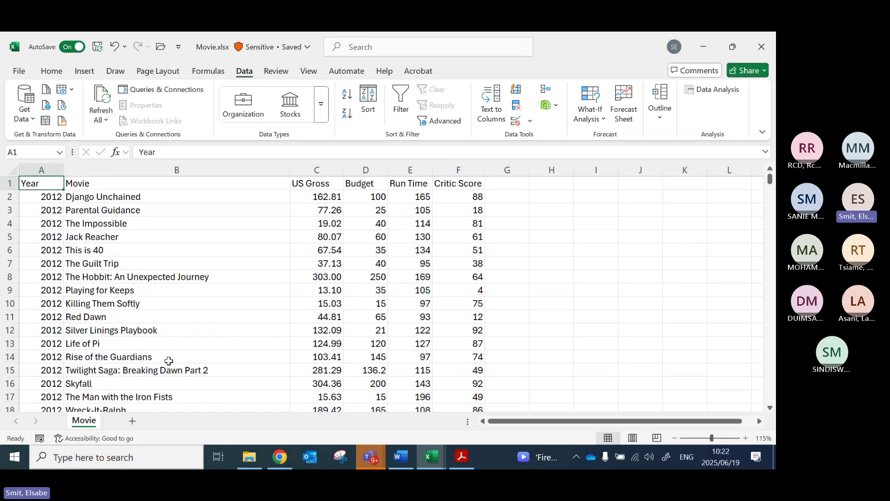
left_click(10, 183)
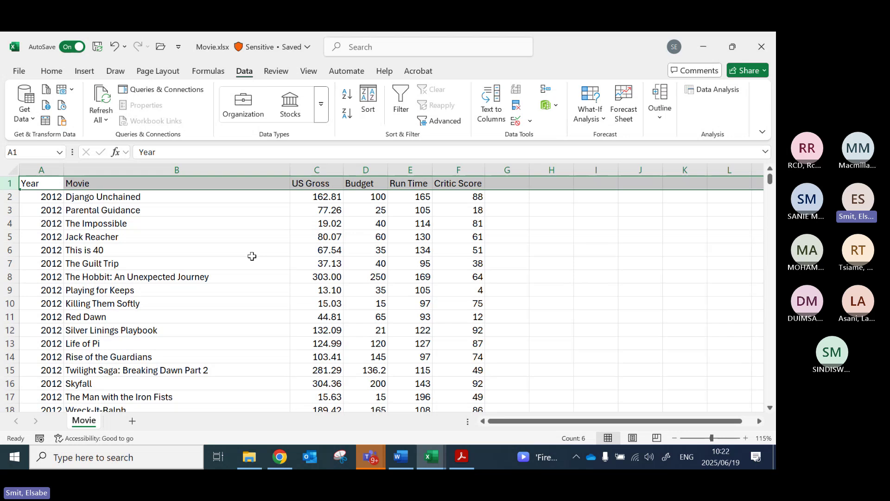
left_click(45, 185)
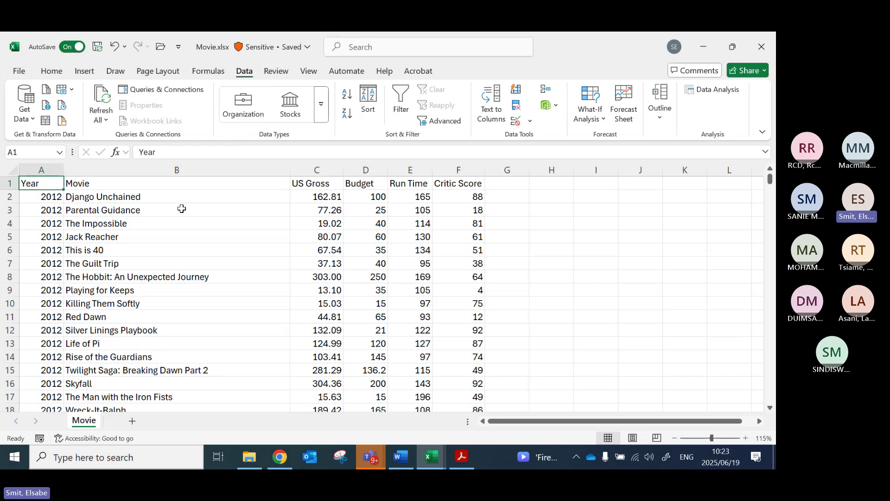
Step: Add filters to the header row of the movie data
left_click(9, 184)
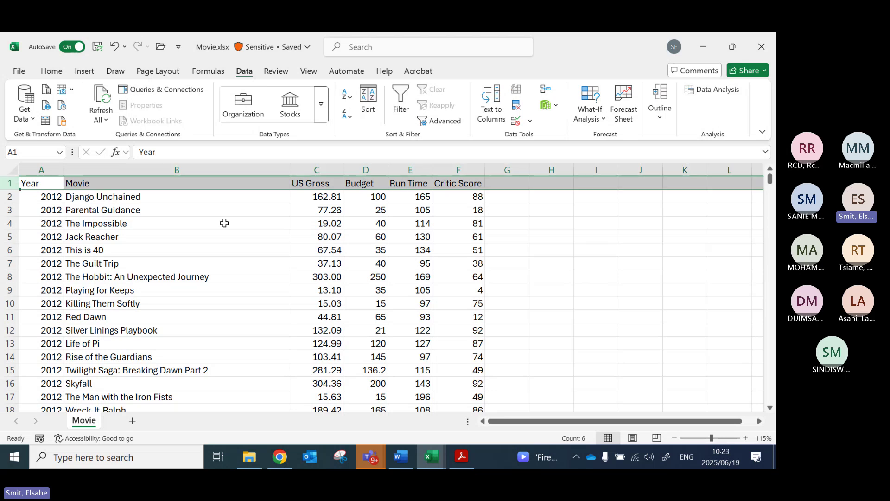
left_click(52, 72)
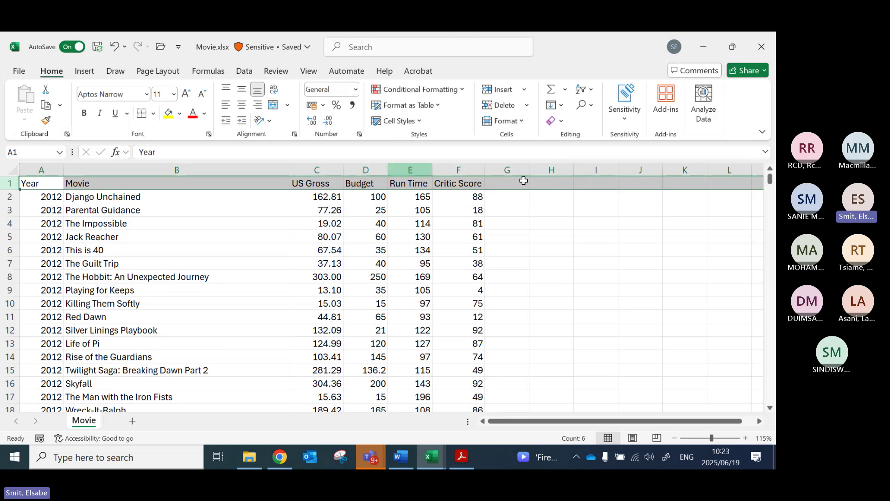
left_click(595, 96)
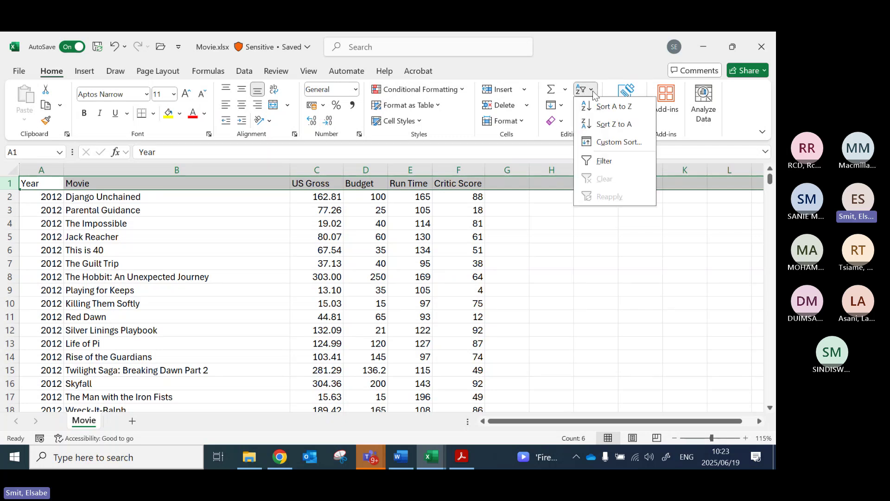
left_click(602, 162)
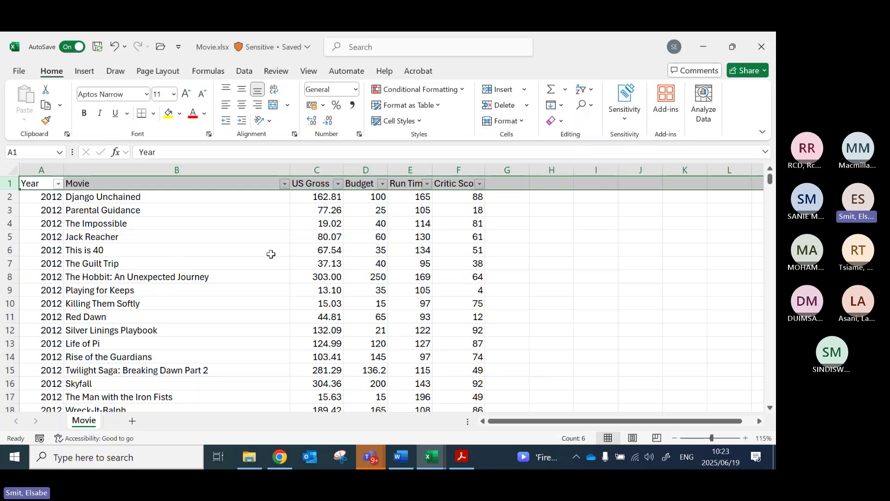
Step: Check the US Gross filter list from its smallest to its largest values, applying no filter
left_click(330, 223)
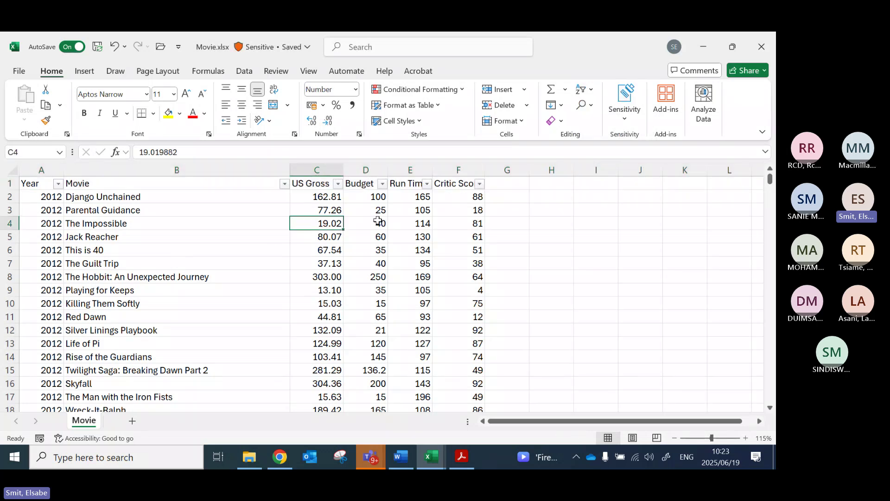
left_click(339, 185)
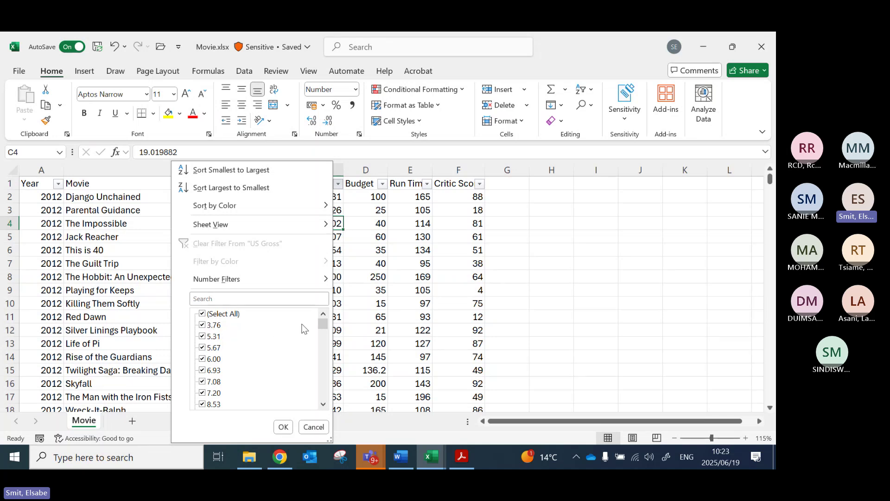
left_click_drag(323, 325, 323, 395)
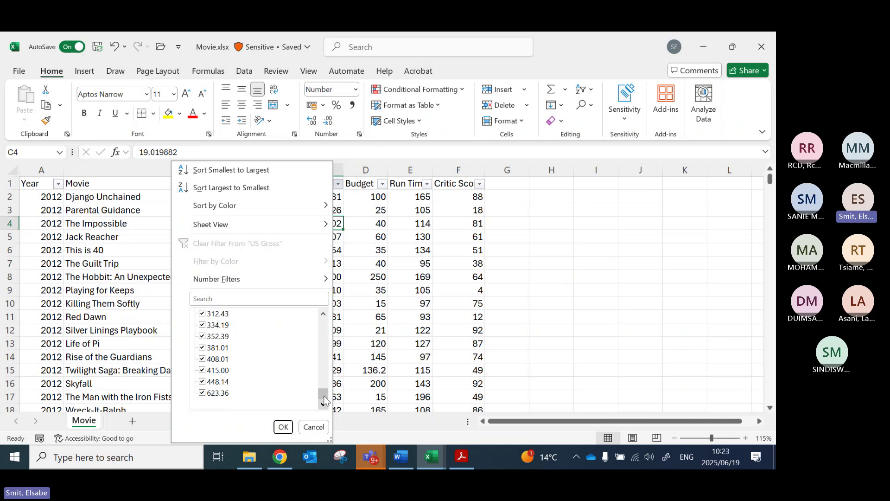
left_click_drag(323, 400, 323, 322)
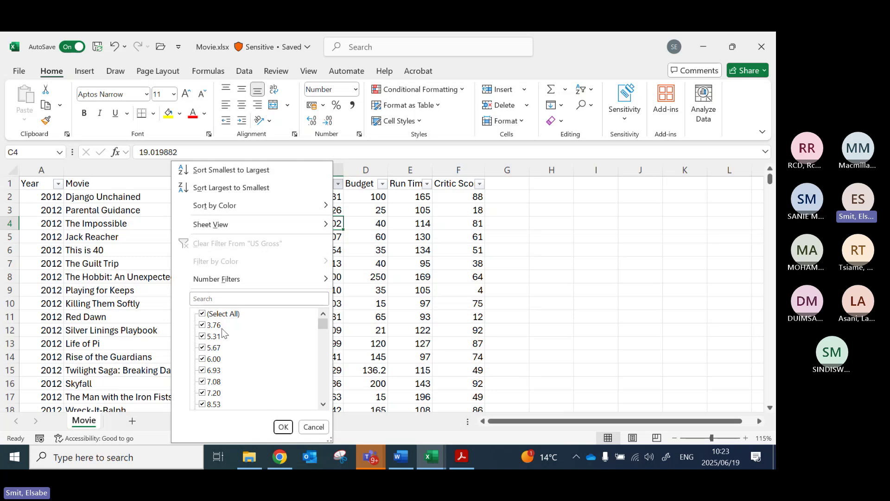
left_click(313, 428)
Step: Check the values in the Budget filter list, applying no filter
left_click(383, 184)
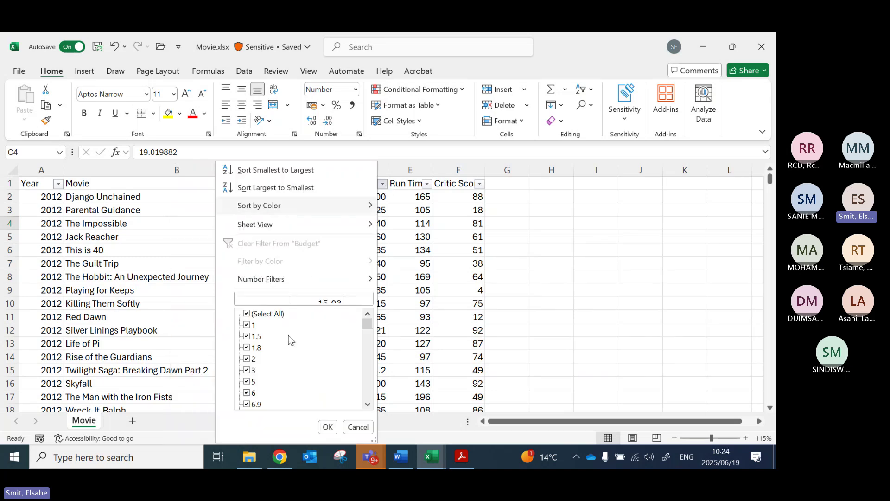
left_click_drag(366, 323, 370, 303)
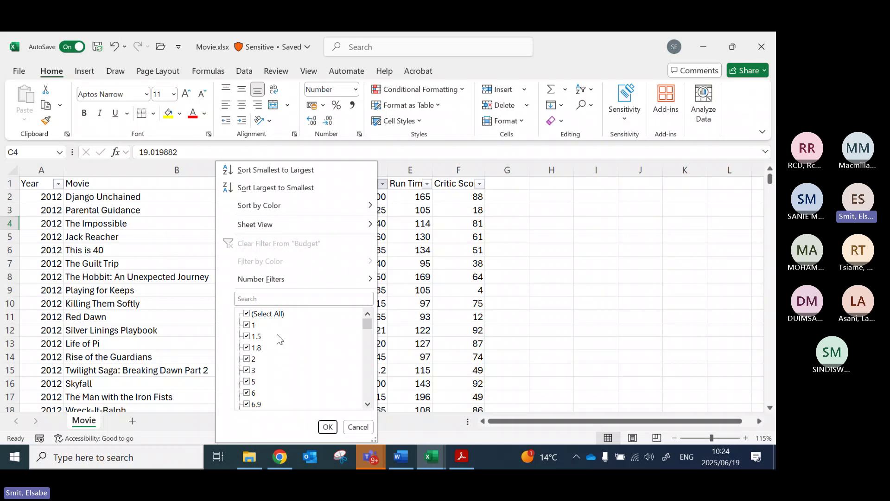
left_click(350, 427)
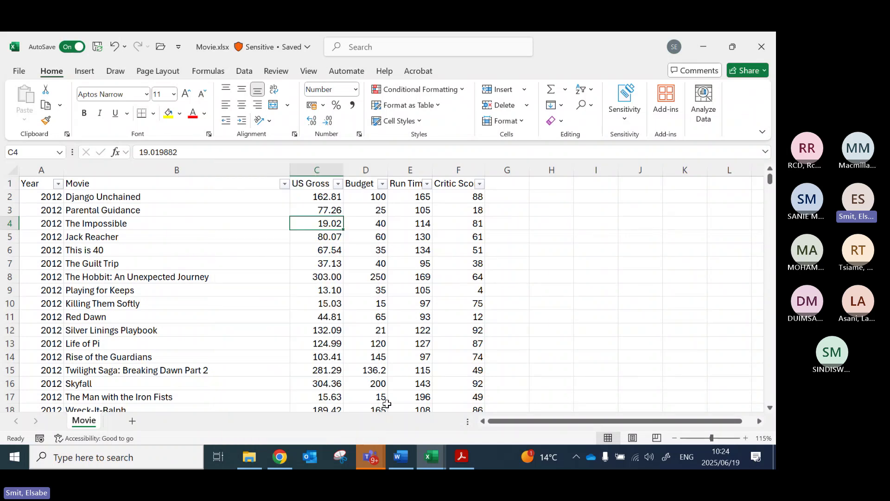
Step: Remove the filters from the header row of the movie data
left_click(191, 185)
left_click(585, 89)
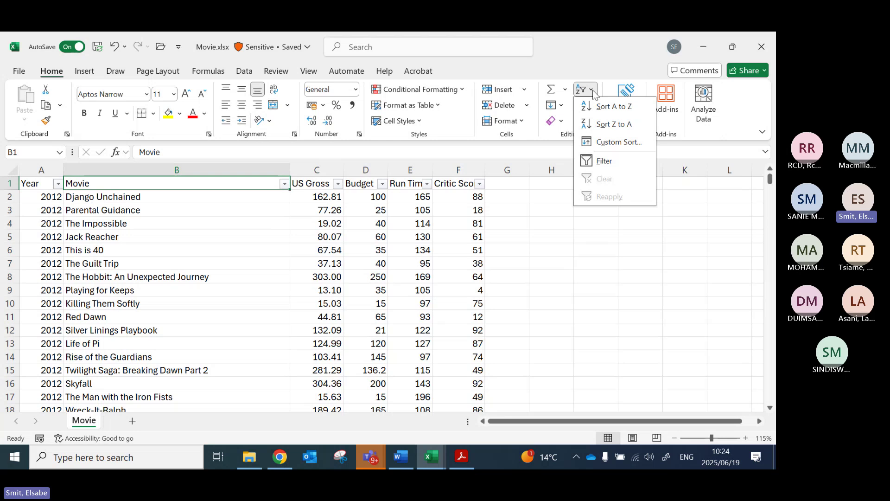
left_click(598, 157)
left_click(230, 276)
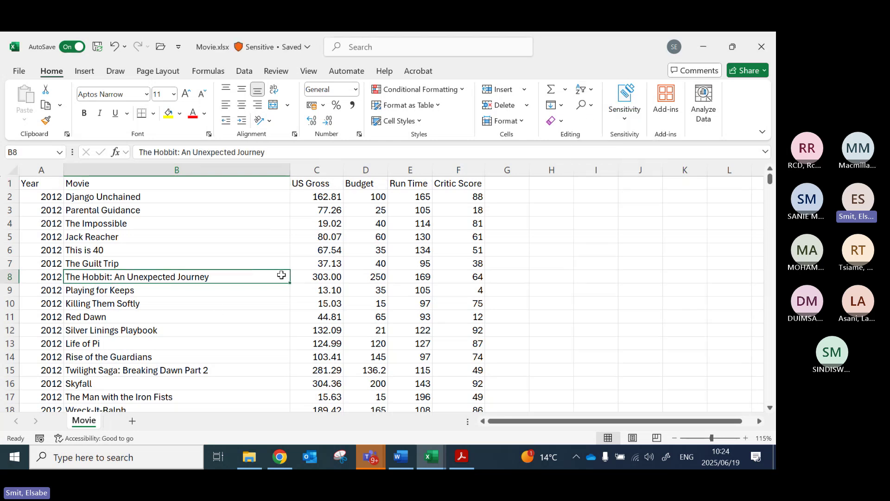
Step: Switch to Word, read the Analysis task list in Statistical analysis using Excel.docx, and return to the Movie workbook in Excel
left_click(401, 459)
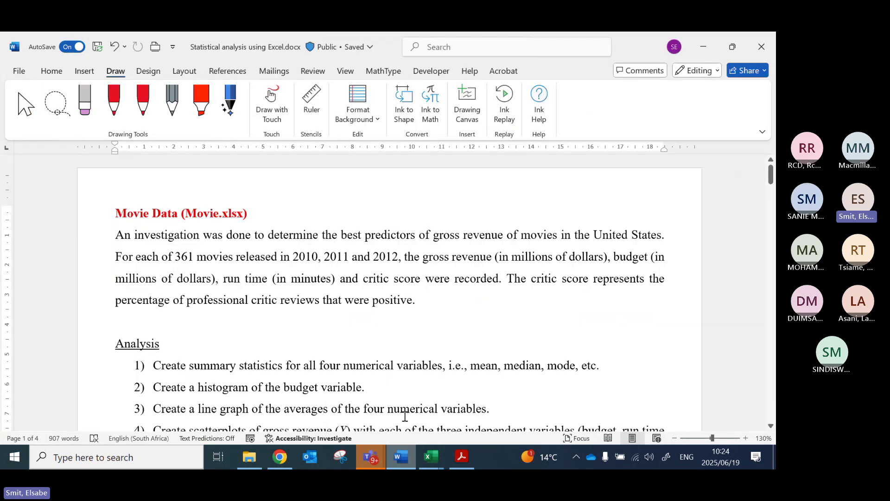
scroll(441, 338, "down", 4)
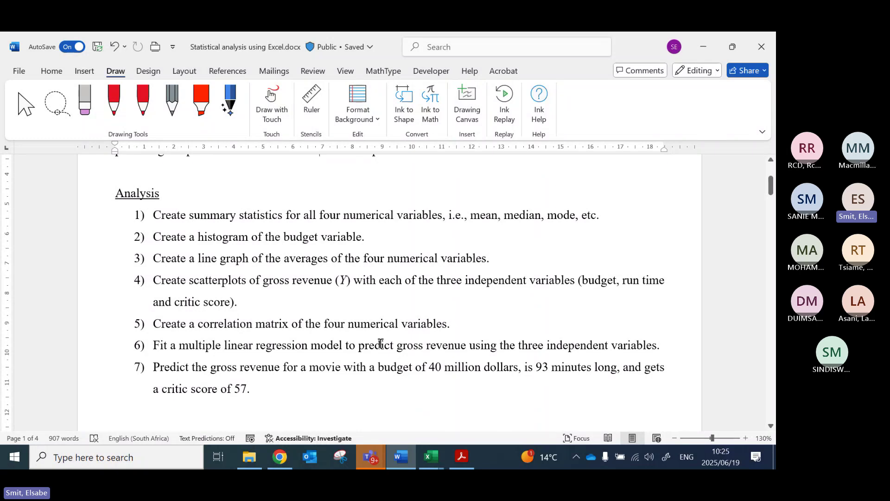
key("alt+Tab")
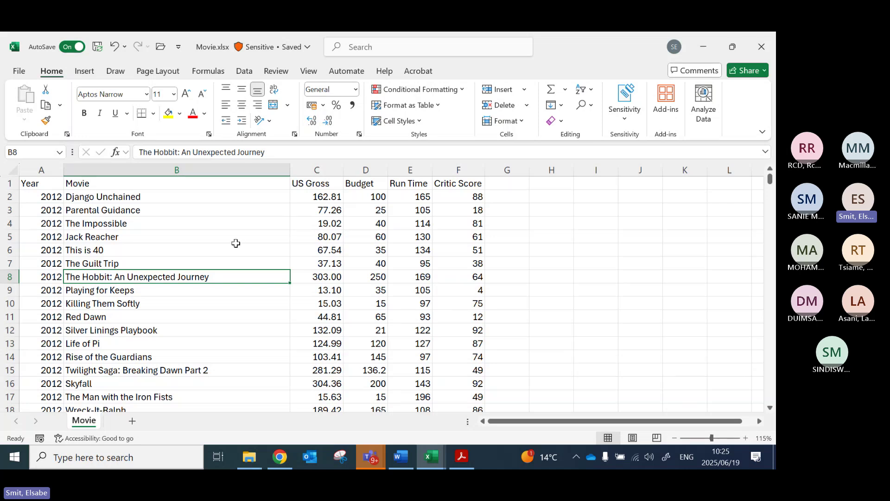
Step: Start a Descriptive Statistics analysis with columns C to F of the Movie sheet as the input range
left_click(244, 72)
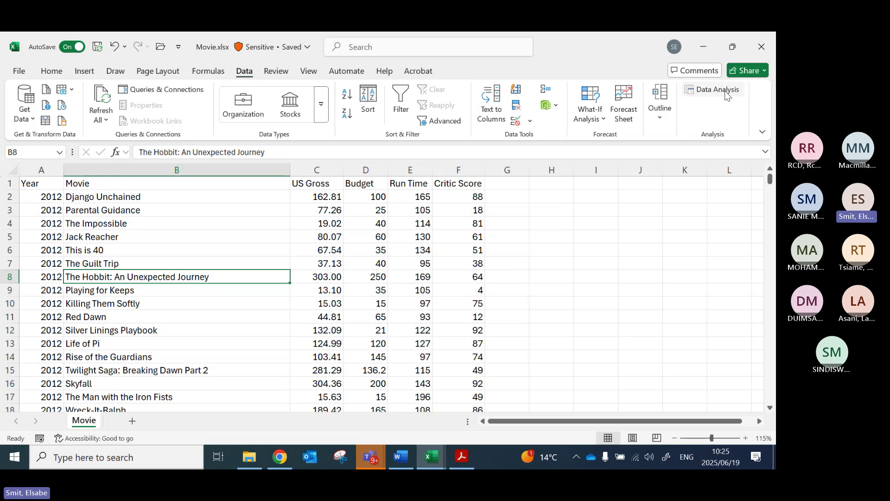
left_click(727, 93)
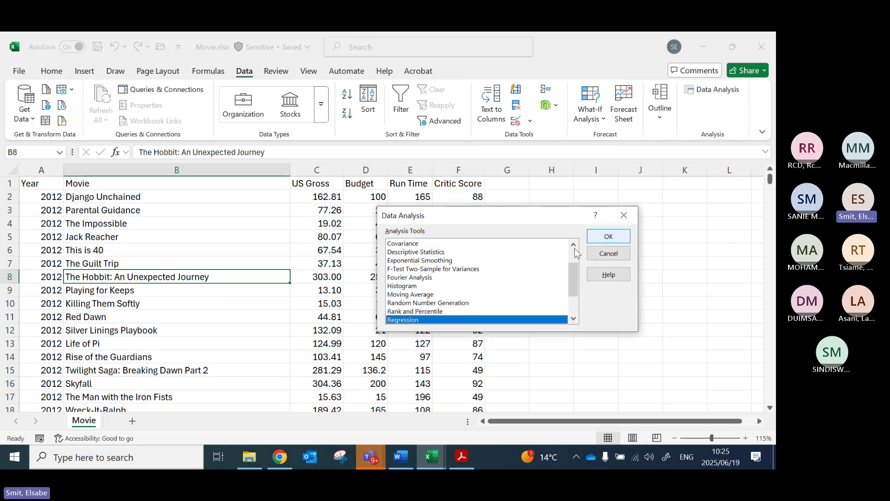
scroll(533, 274, "up", 2)
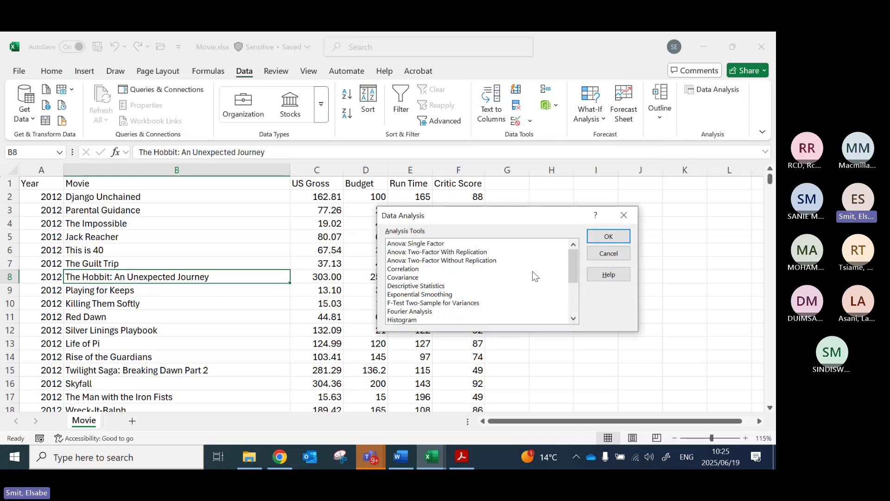
left_click(416, 286)
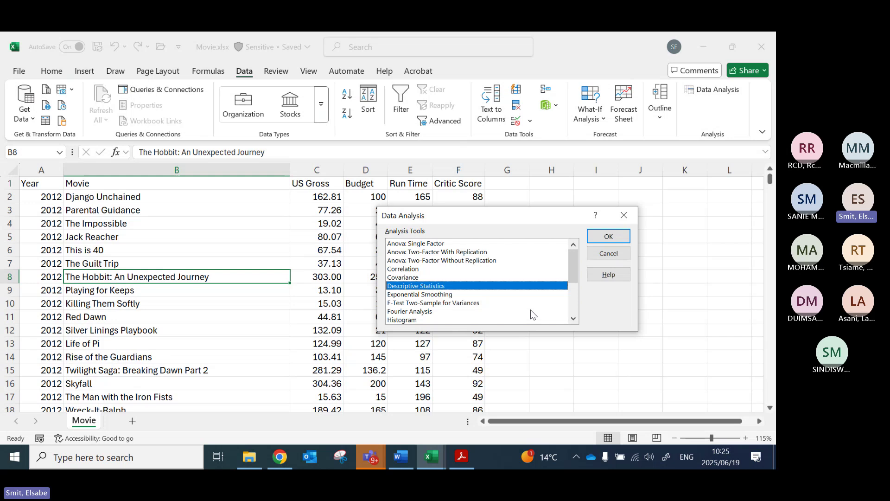
left_click(613, 237)
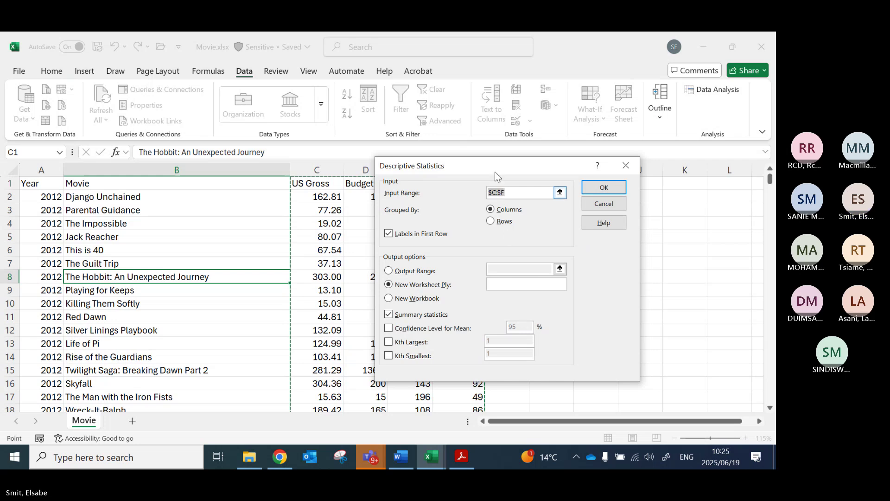
left_click_drag(496, 168, 547, 204)
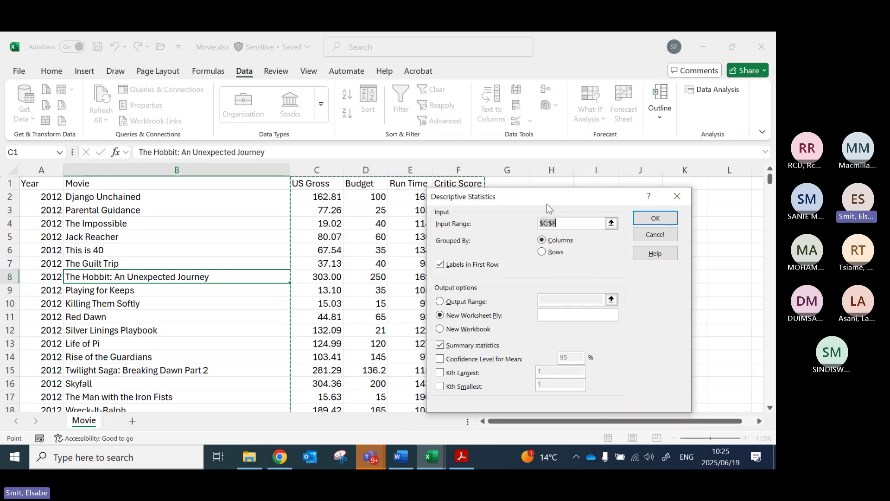
left_click_drag(324, 170, 458, 170)
Step: Name the new output worksheet SummaryStats and generate the summary statistics
left_click(545, 315)
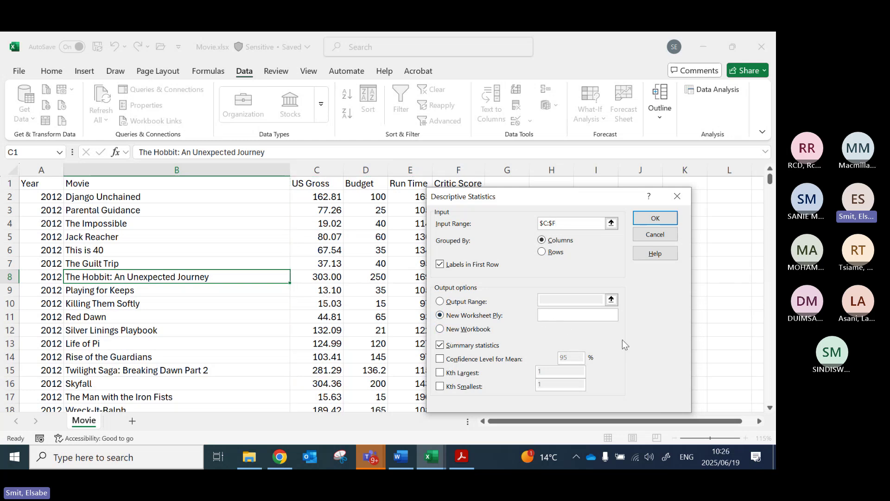
type("SummarySya")
key("BackSpace")
key("BackSpace")
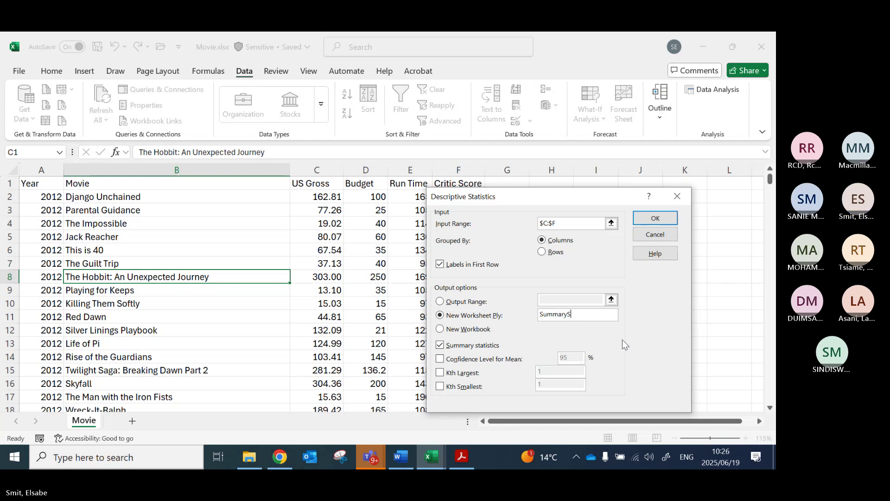
type("tats")
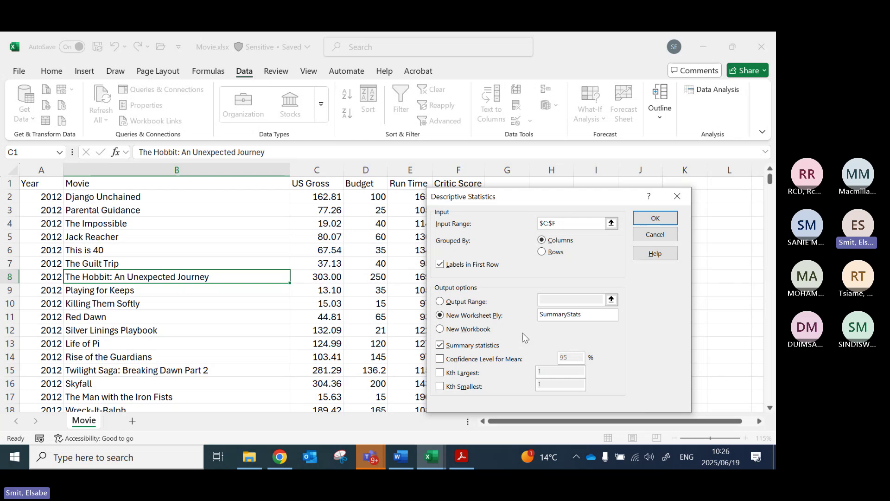
left_click(651, 221)
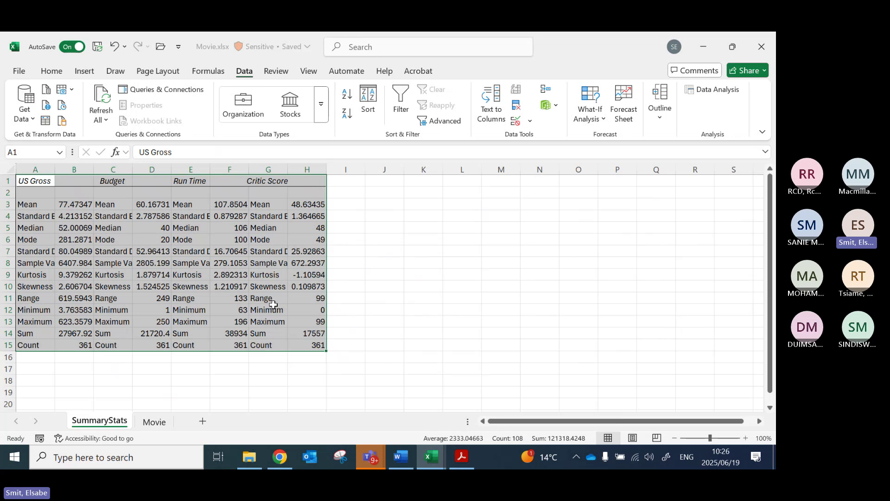
Step: Look over the four variable headings on the SummaryStats sheet and fit column A's width to its statistic labels
left_click(156, 423)
left_click(95, 422)
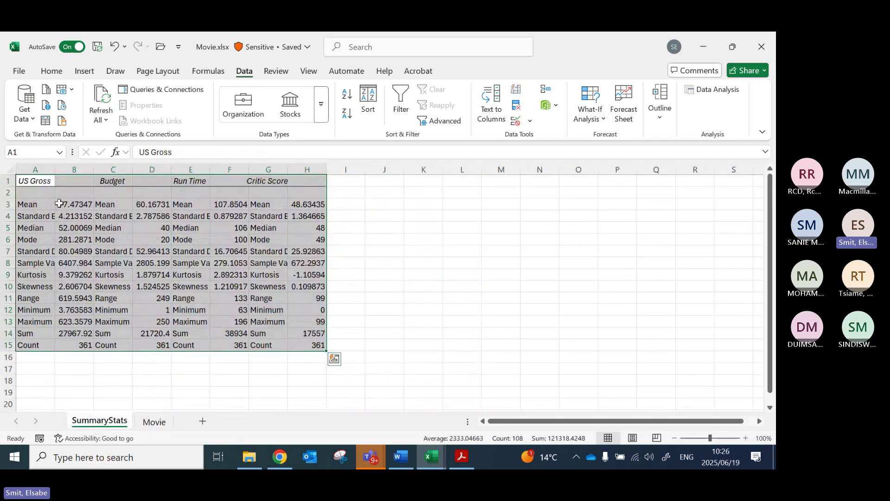
left_click(36, 181)
left_click(122, 180)
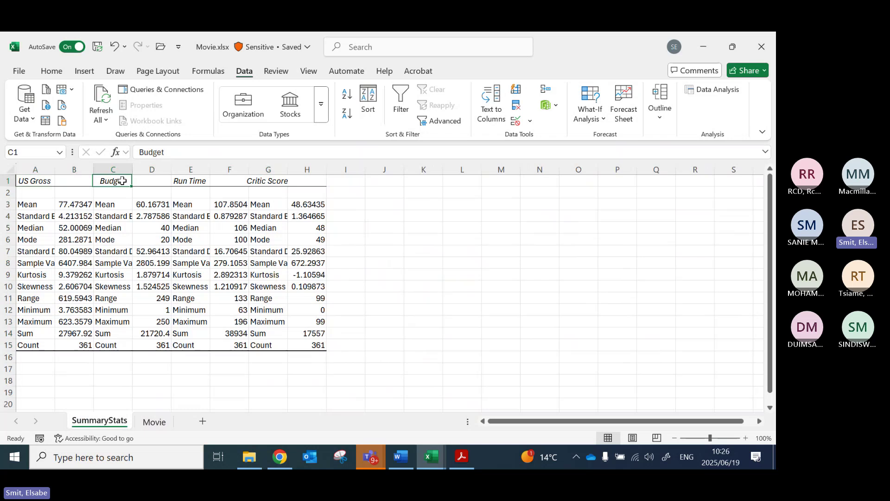
left_click(200, 182)
left_click(271, 180)
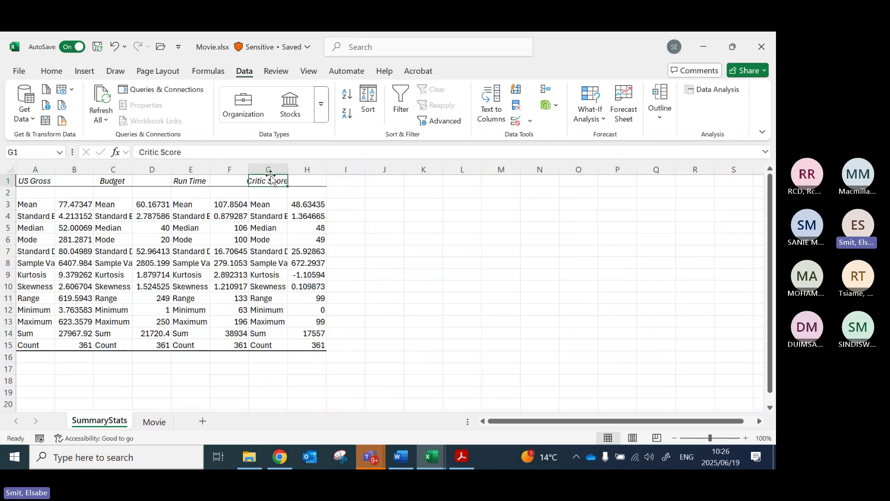
double_click(54, 169)
scroll(238, 281, "up", 1)
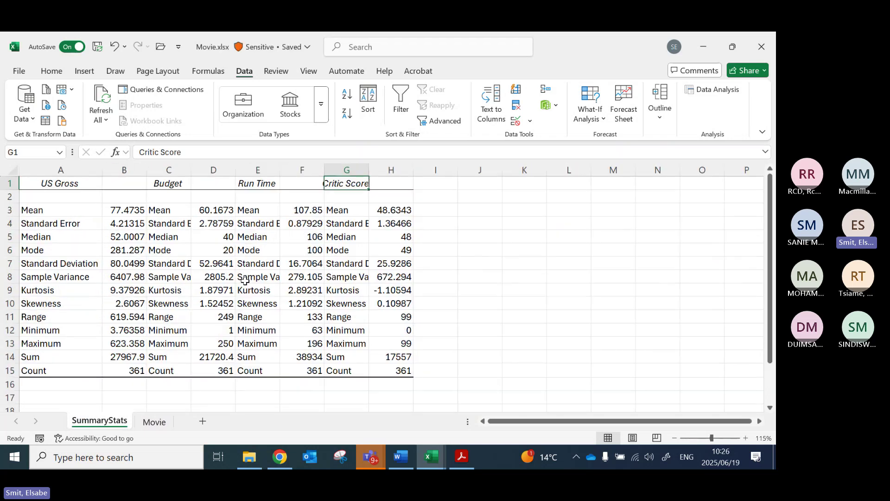
Step: Go through the US Gross statistics from the mean down to kurtosis and skewness
left_click(49, 212)
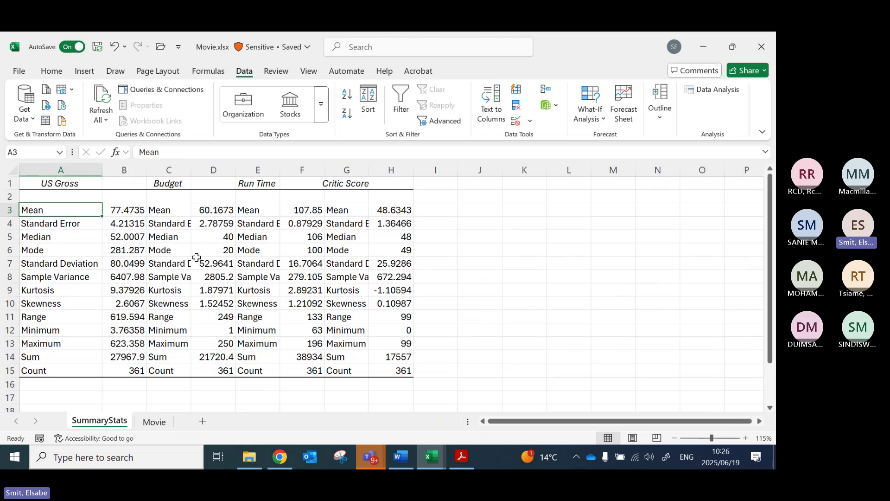
key("Down")
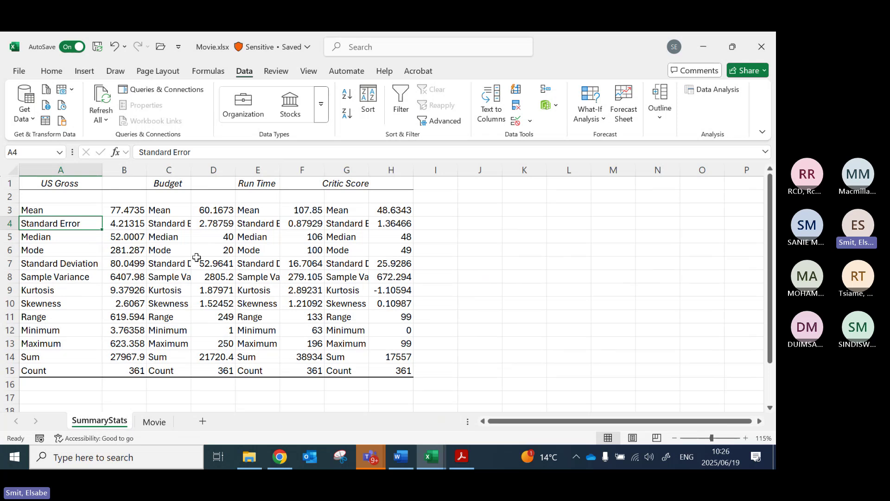
key("Up")
key("Down")
key("Down")
key("Down")
key("Down")
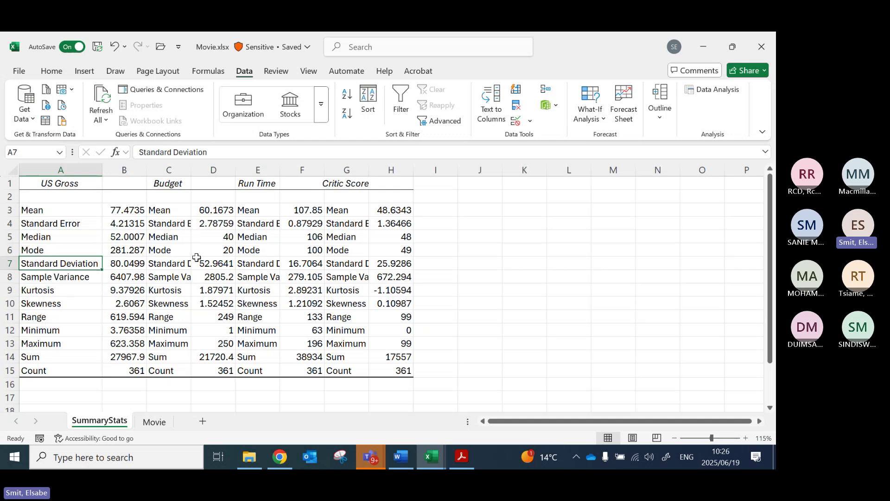
key("Down")
key("Down")
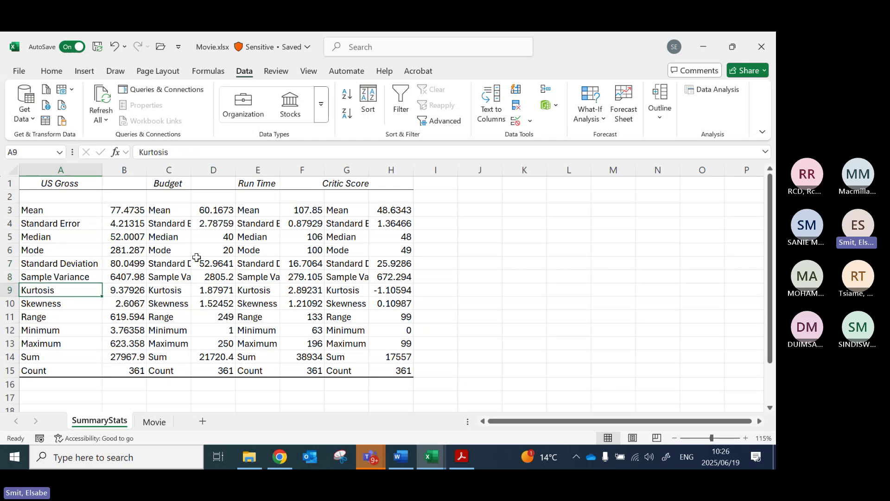
key("shift+Down")
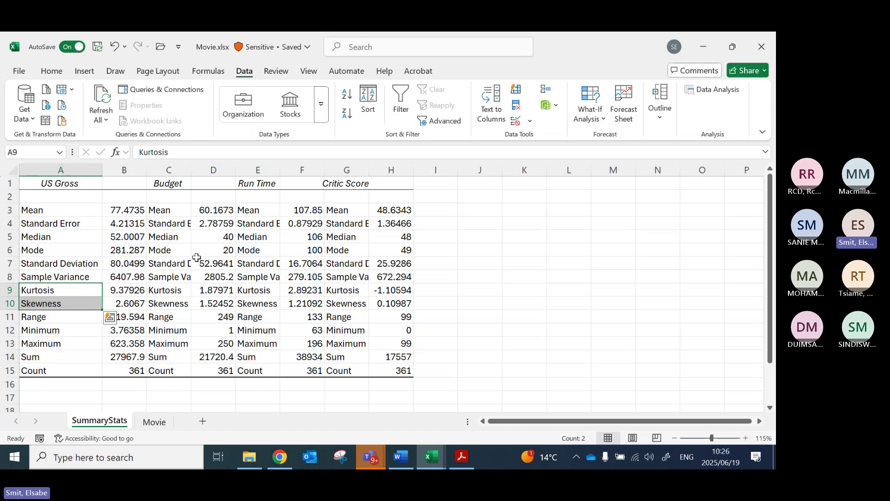
left_click(119, 305)
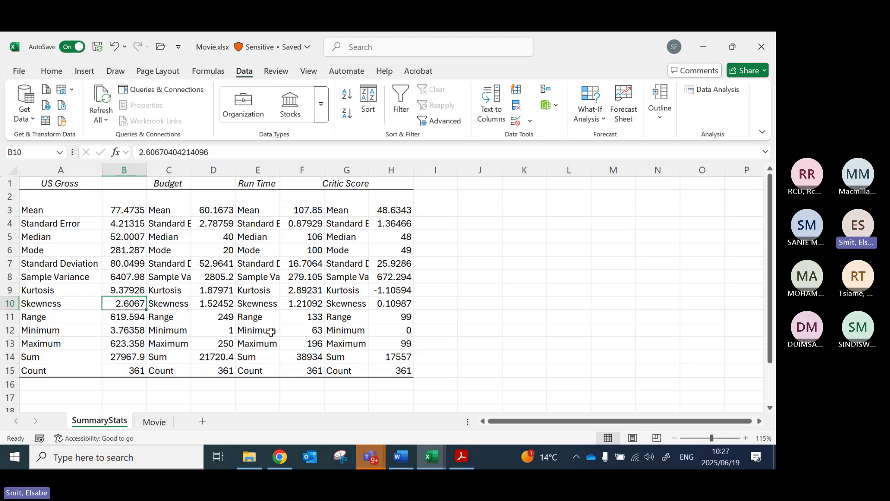
left_click(43, 289)
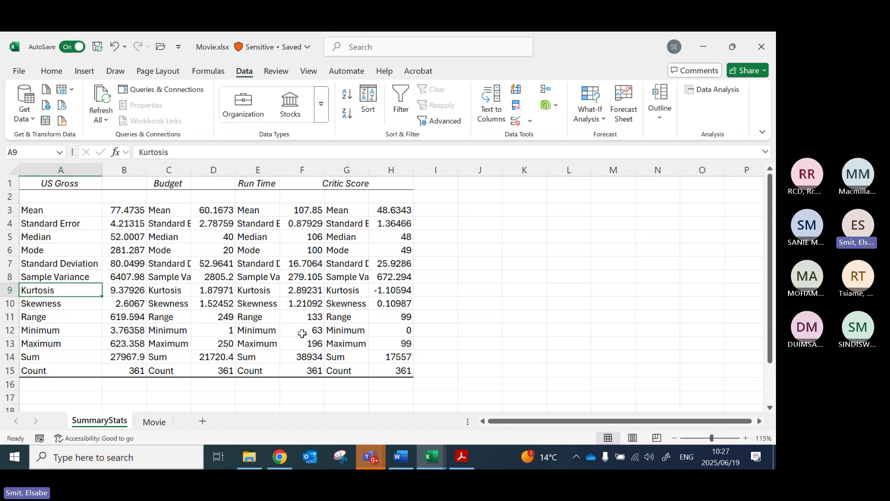
Step: Examine the minimum, maximum, sum and count of US Gross on the SummaryStats sheet
left_click(50, 332)
left_click(47, 345)
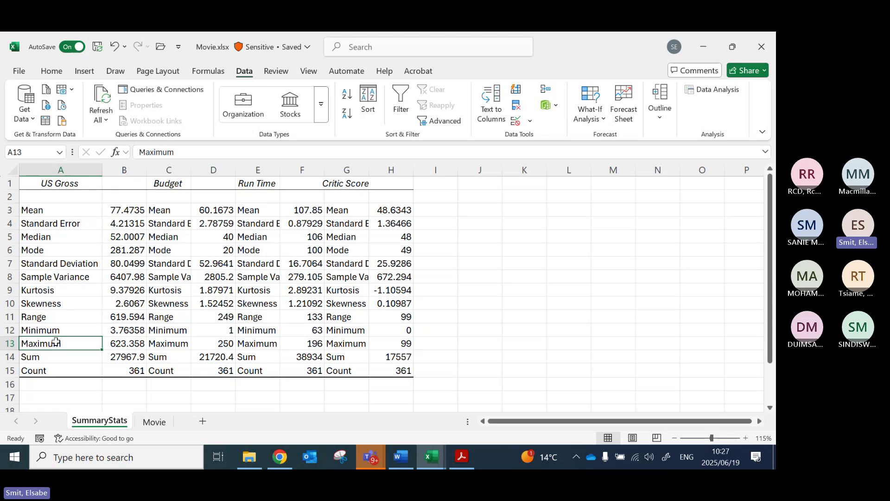
left_click(34, 357)
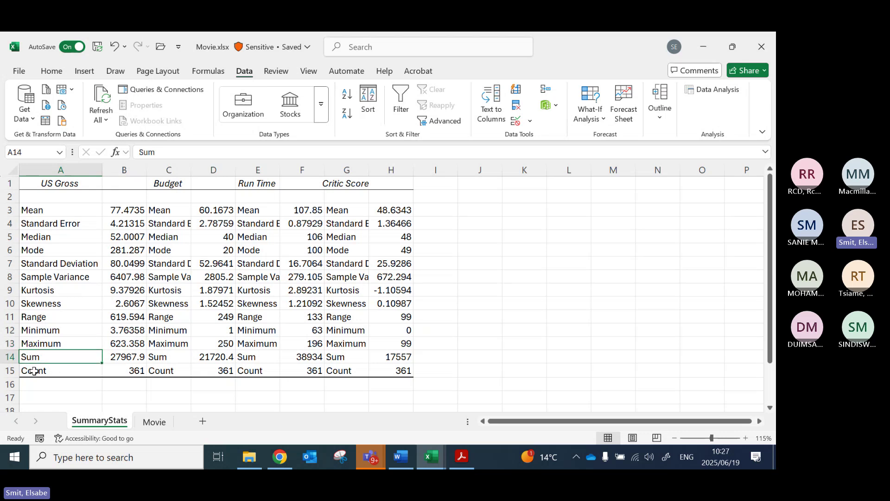
left_click(36, 371)
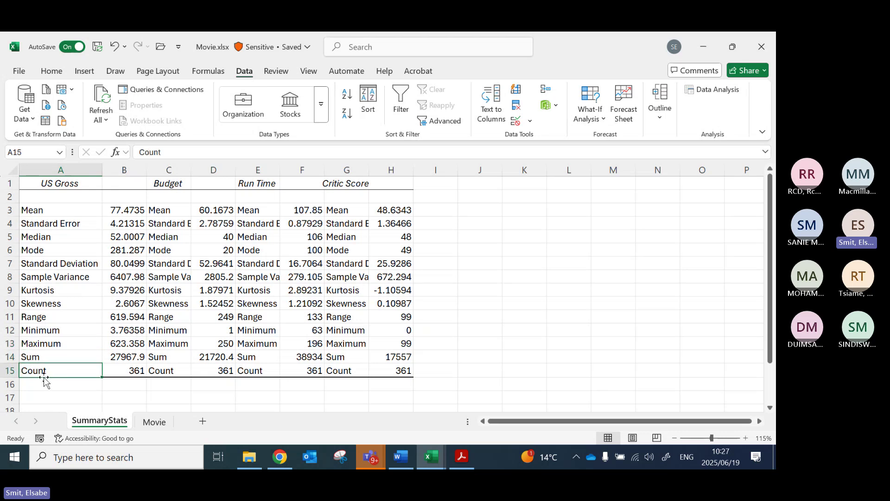
left_click(47, 356)
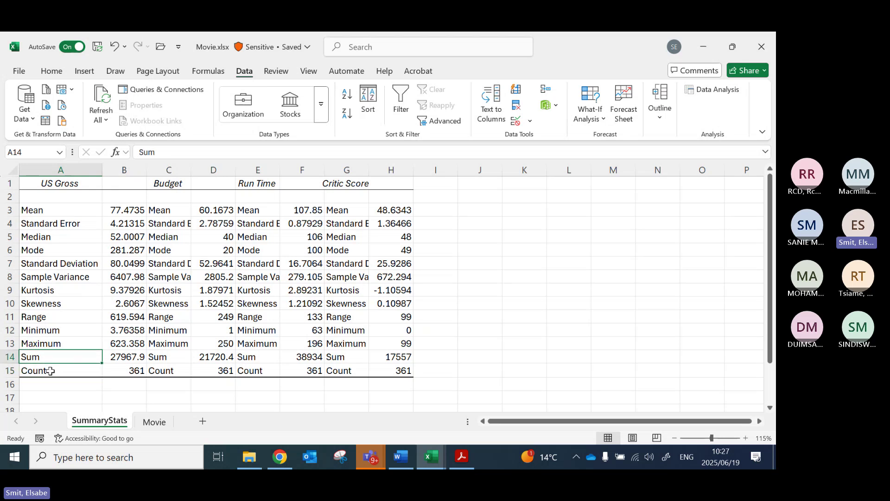
left_click(50, 371)
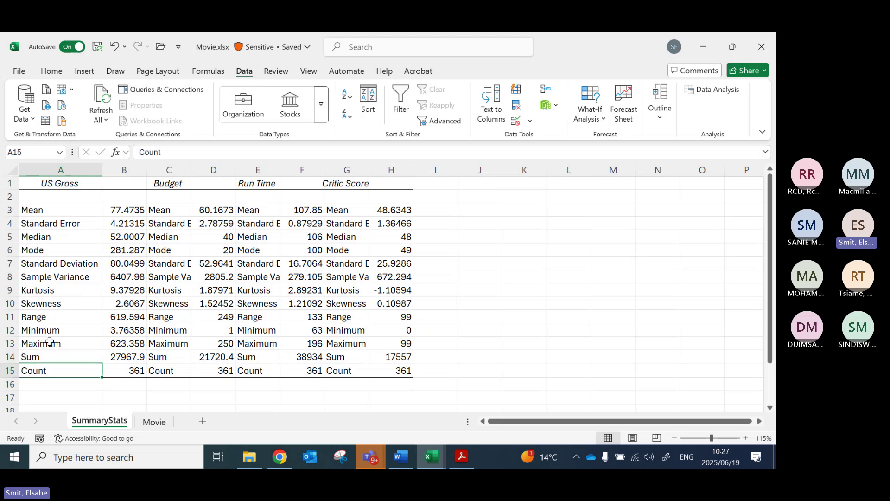
left_click_drag(131, 332, 130, 344)
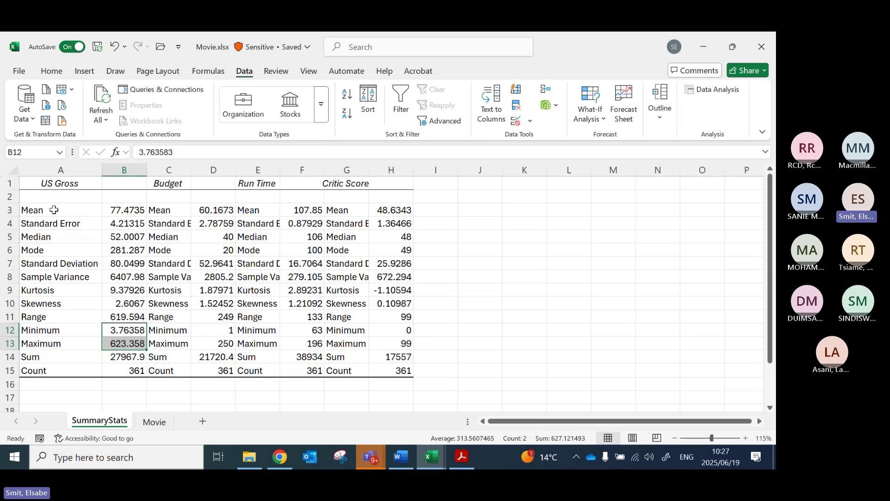
left_click(62, 184)
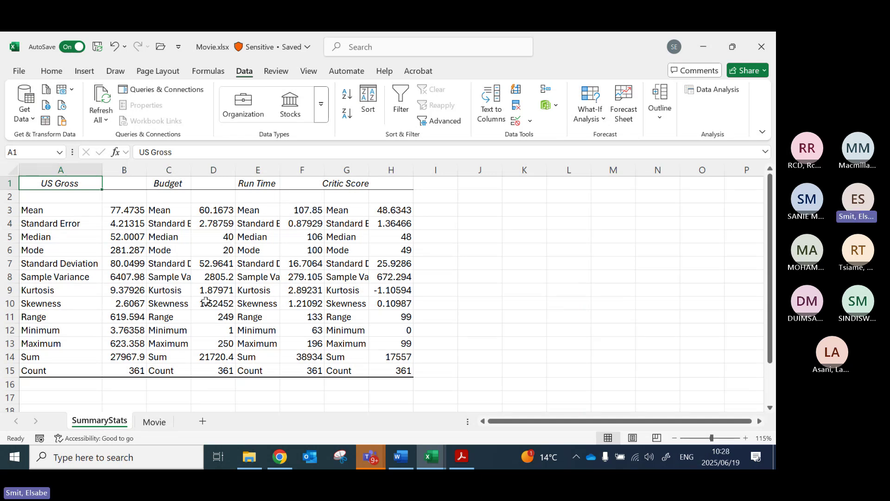
Step: Move the SummaryStats sheet after the Movie sheet and go back to the Movie sheet
mouse_move(98, 426)
left_mouse_down()
mouse_move(145, 413)
mouse_move(179, 420)
left_mouse_up()
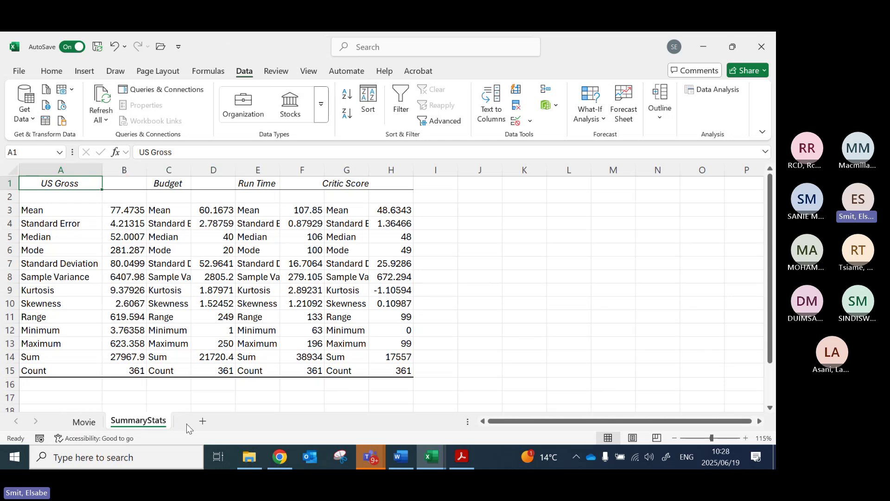
left_click(83, 423)
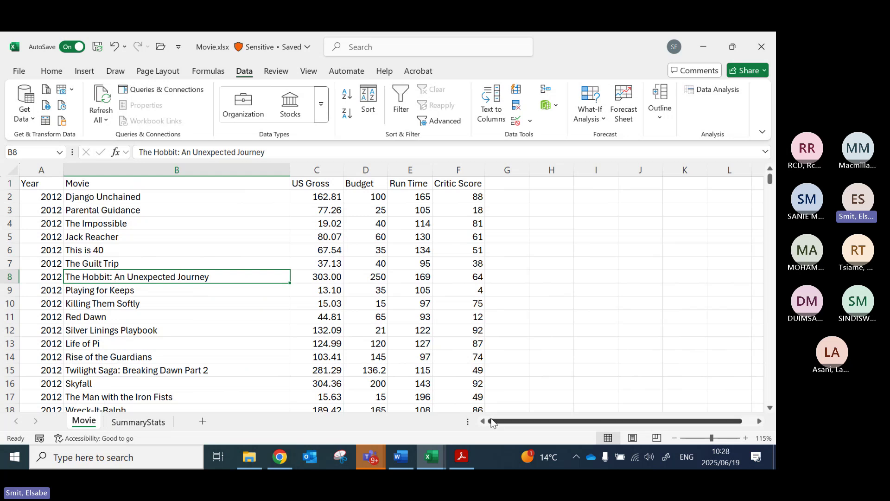
Step: Check the next analysis task in the Word document and return to the Movie sheet in Excel
key("alt+Tab")
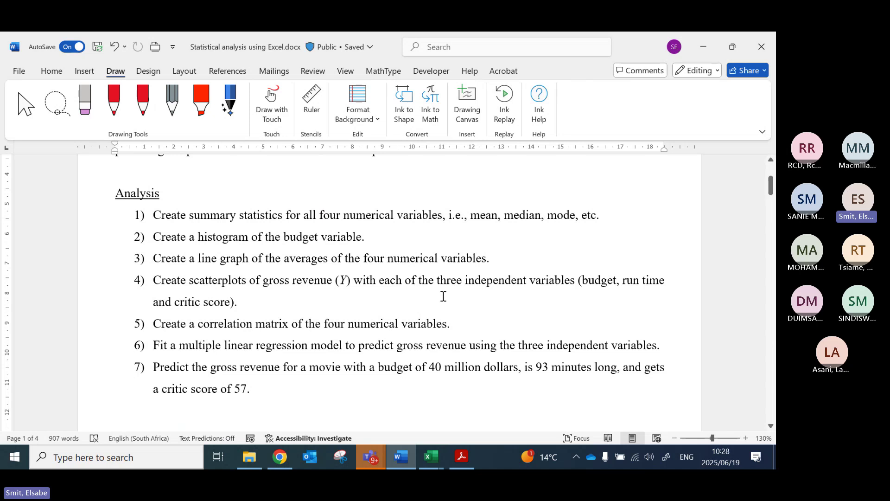
key("alt+Tab")
left_click(103, 222)
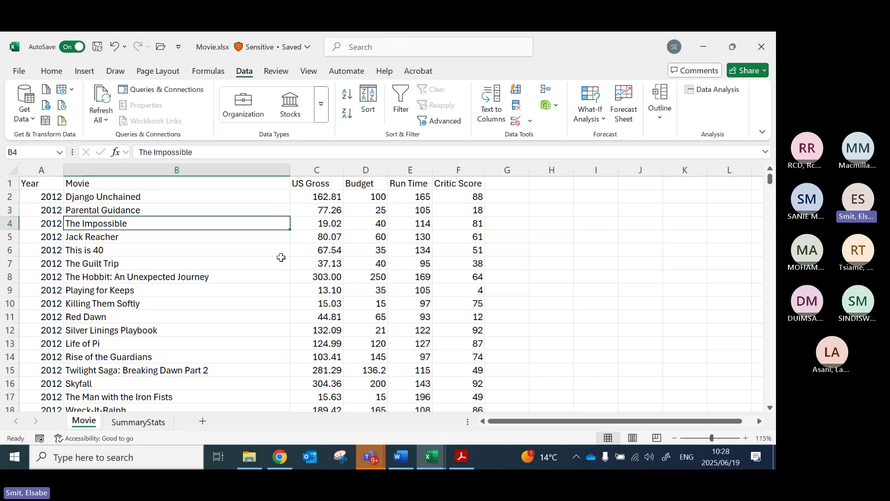
Step: Look through the available chart types, including column, hierarchy, statistical, combo, pie and scatter charts
left_click(85, 72)
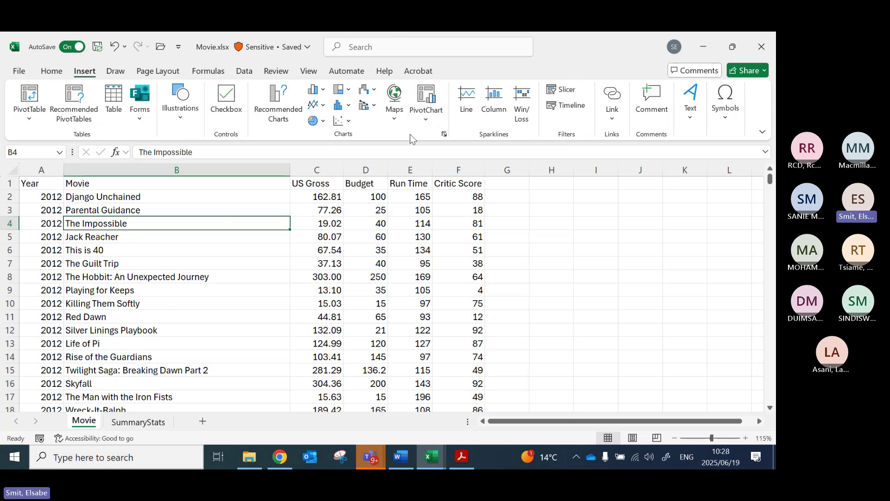
left_click(325, 93)
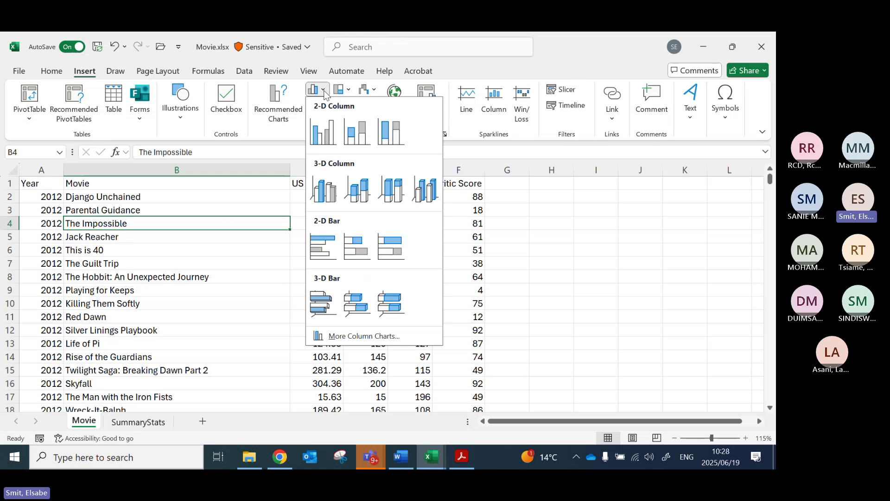
left_click(350, 91)
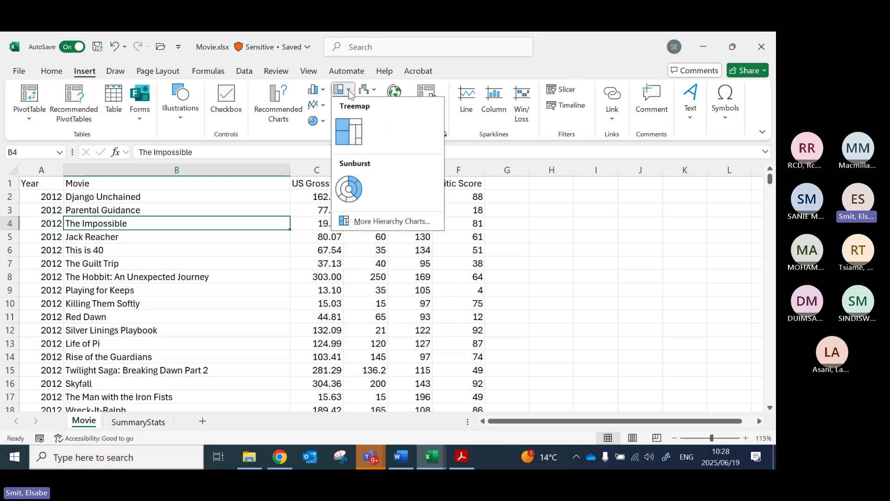
left_click(390, 275)
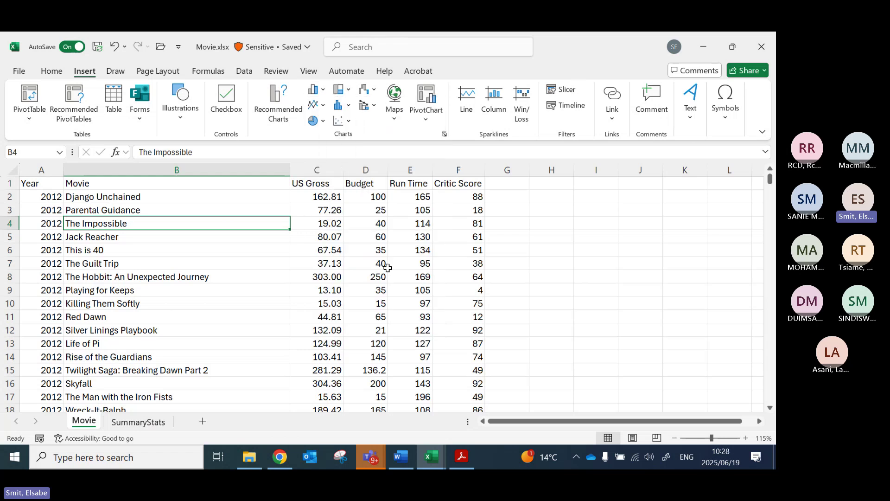
left_click(323, 105)
left_click(327, 106)
left_click(349, 108)
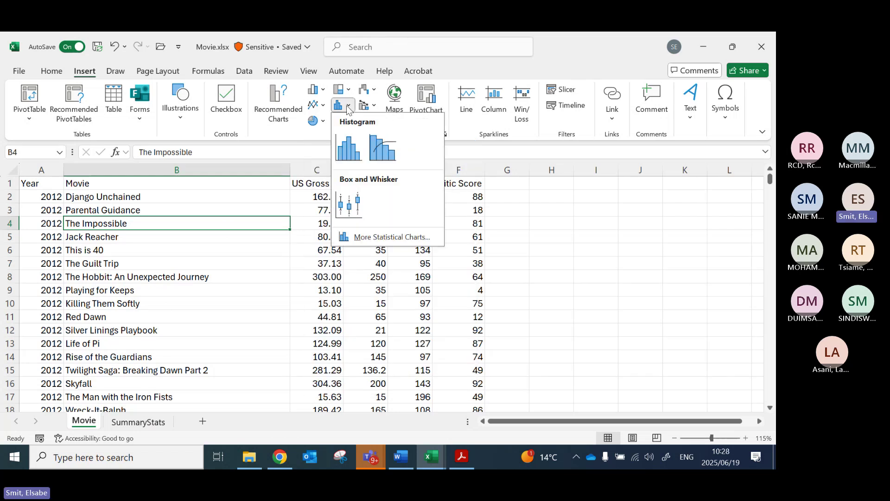
left_click(349, 107)
left_click(374, 105)
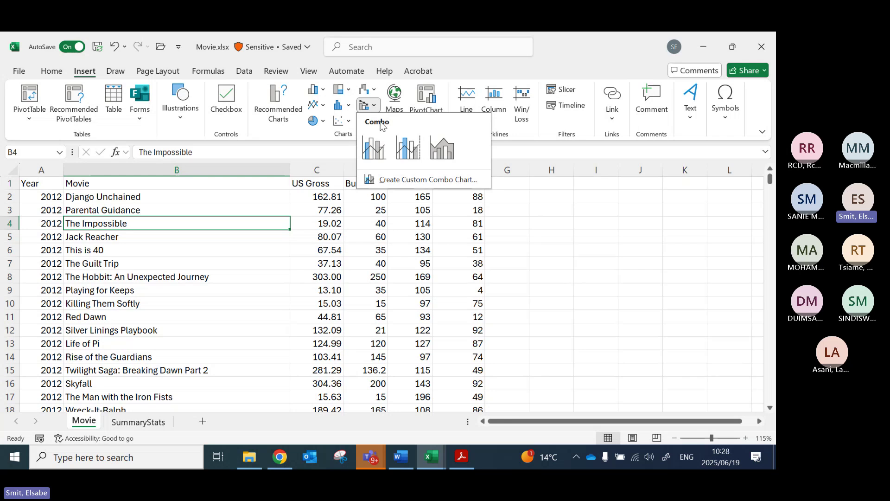
left_click(375, 105)
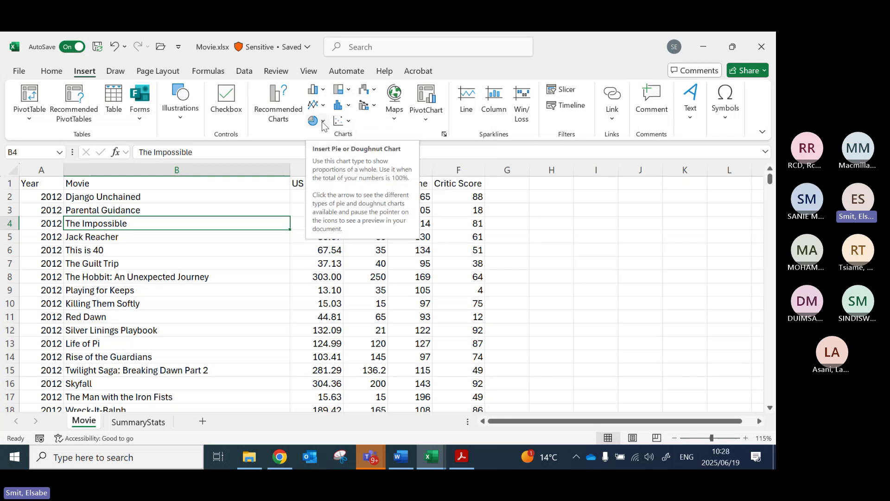
left_click(323, 121)
left_click(360, 123)
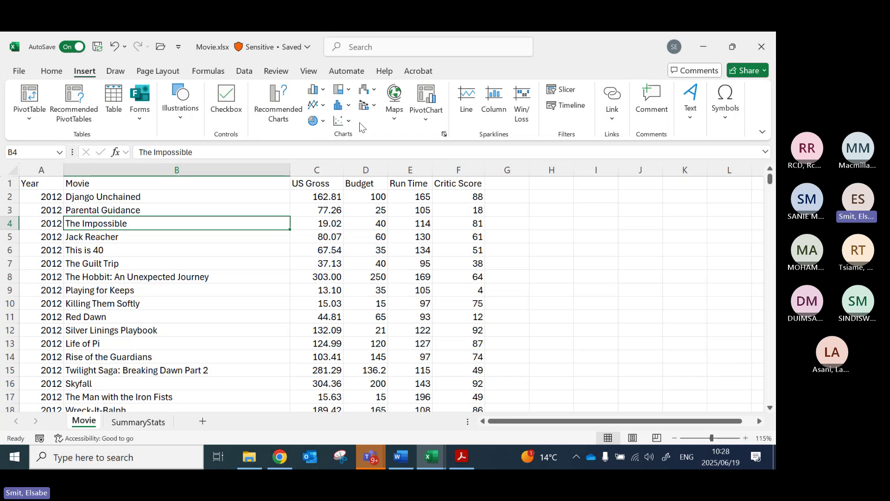
left_click(349, 122)
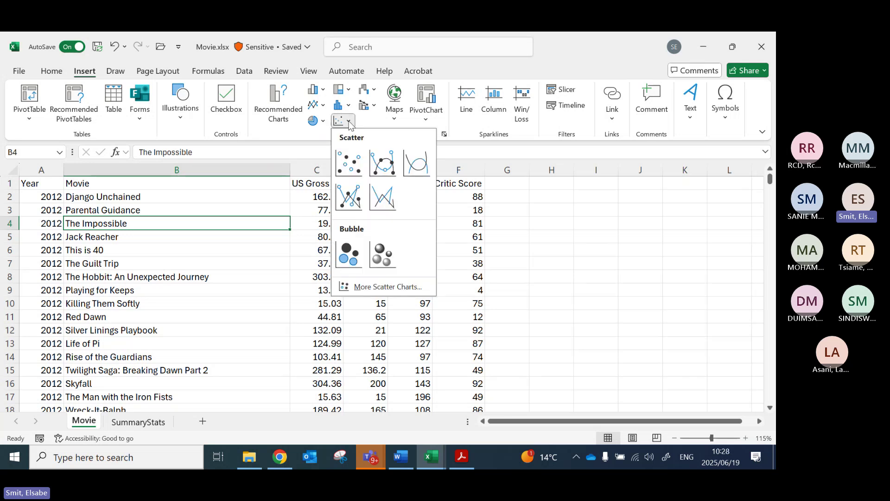
left_click(300, 208)
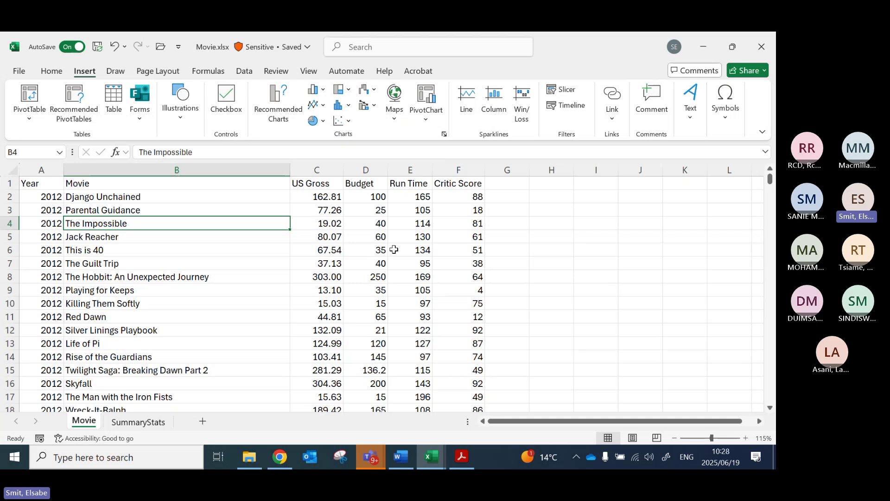
Step: Check the histogram task in the Word document and insert a histogram of the Budget column in the Excel Movie sheet
key("alt+Tab")
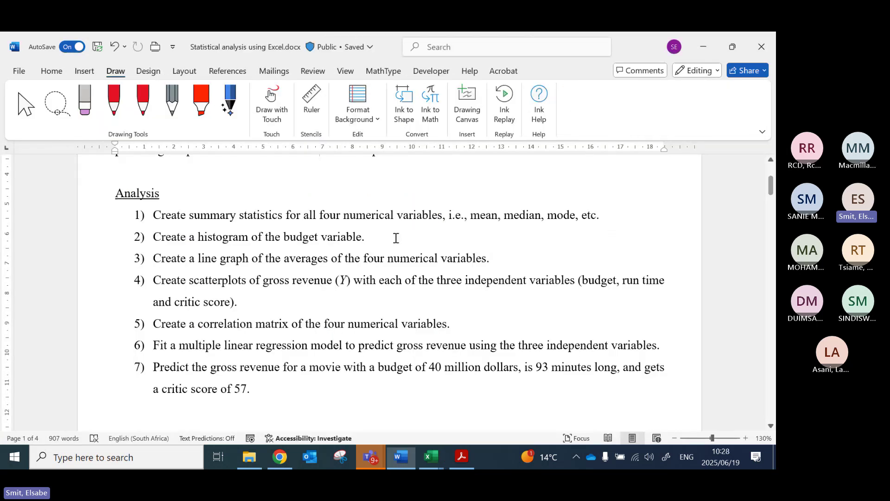
key("alt+Tab")
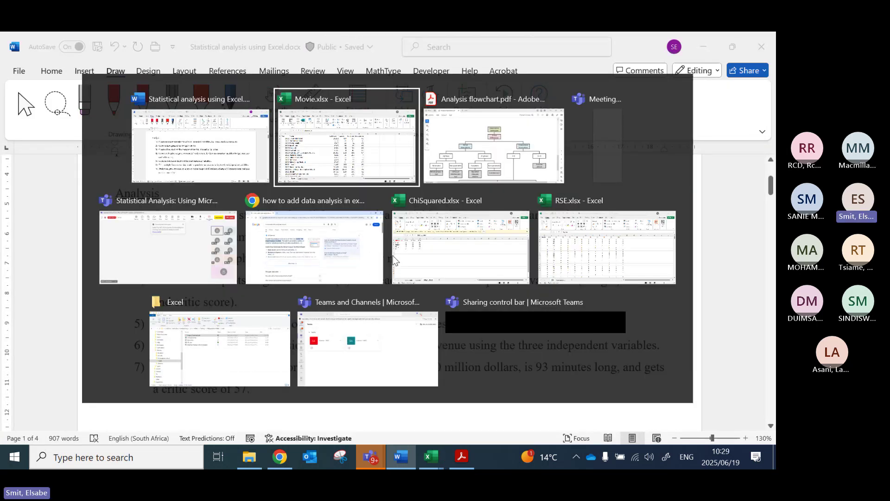
left_click(370, 164)
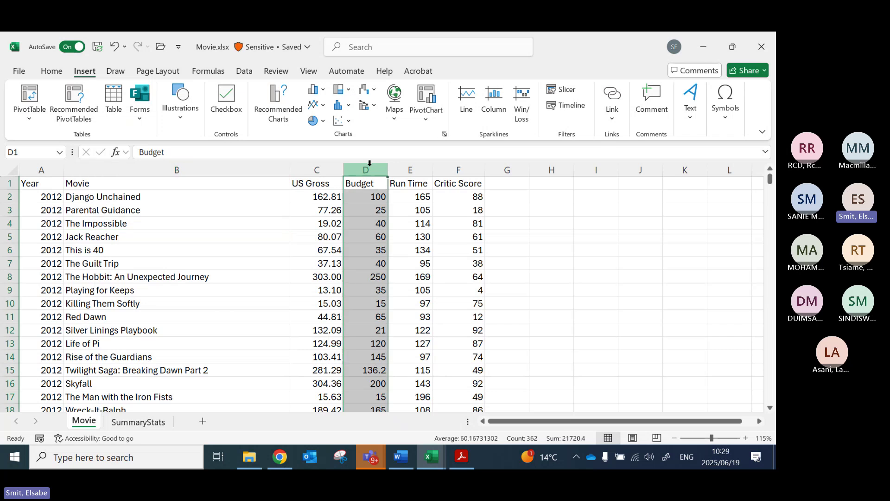
left_click(349, 109)
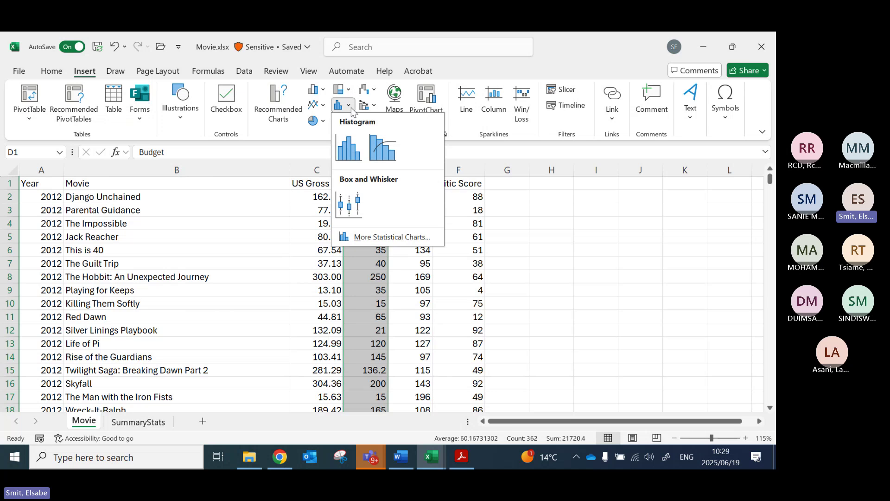
left_click(353, 149)
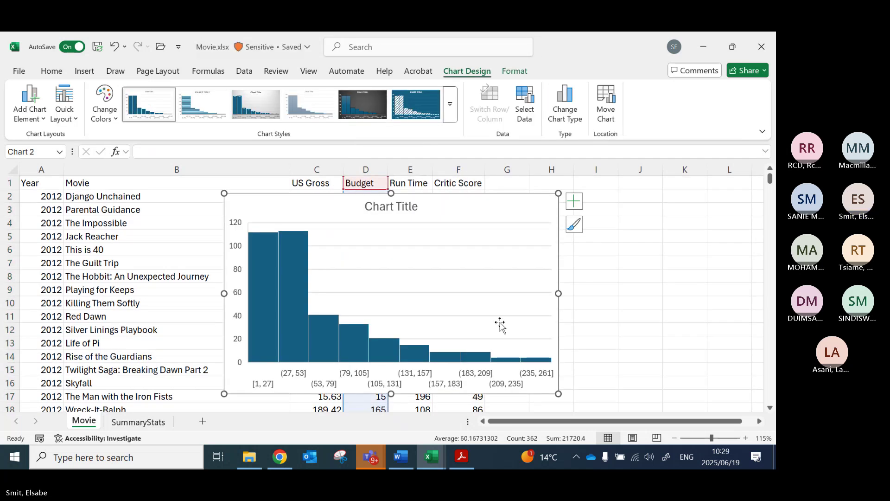
Step: Move the budget histogram to a new sheet named Histogram and place that sheet after SummaryStats
left_click(636, 292)
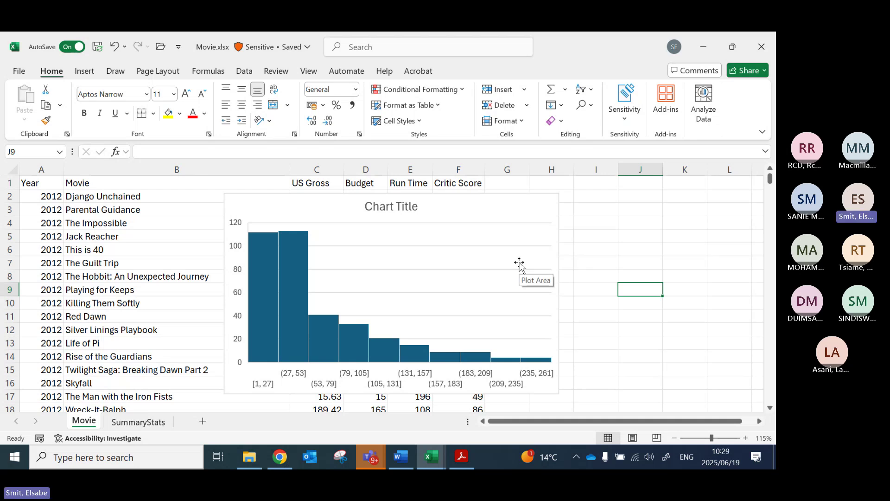
right_click(441, 259)
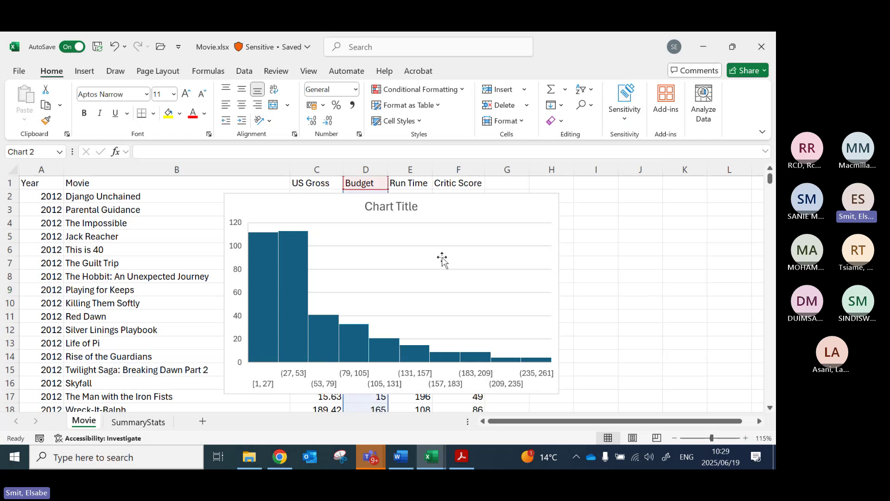
key("Escape")
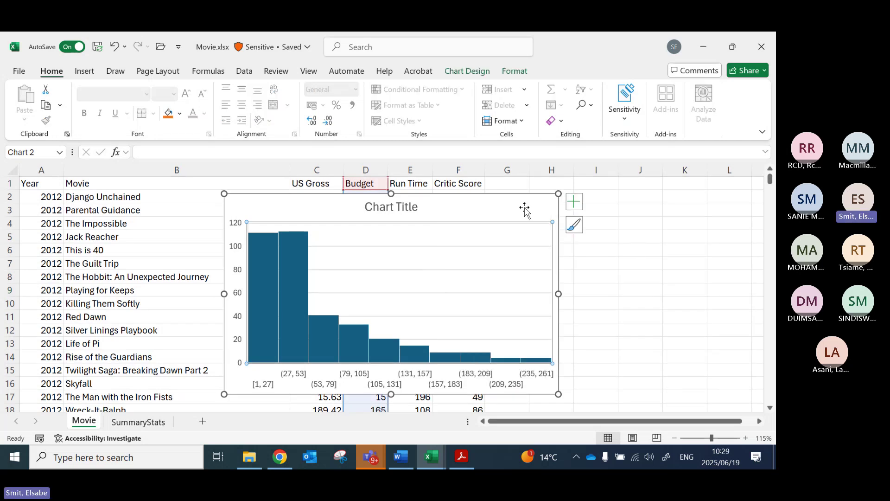
right_click(524, 207)
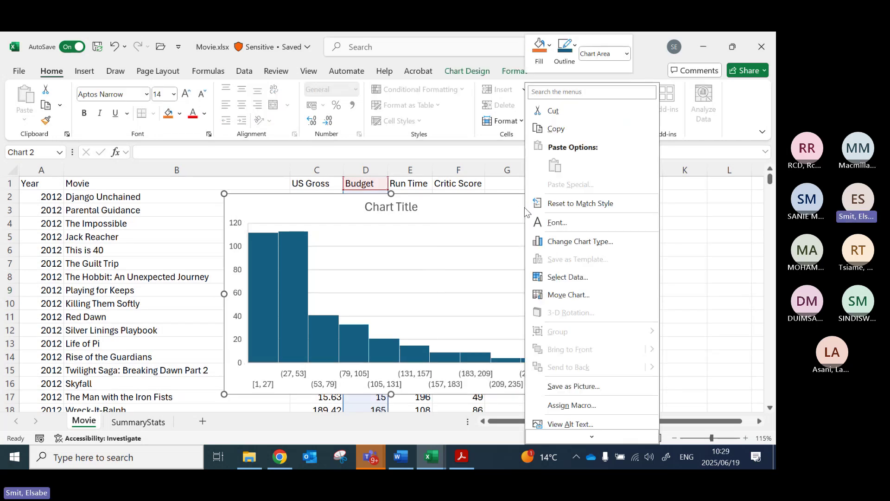
left_click(560, 296)
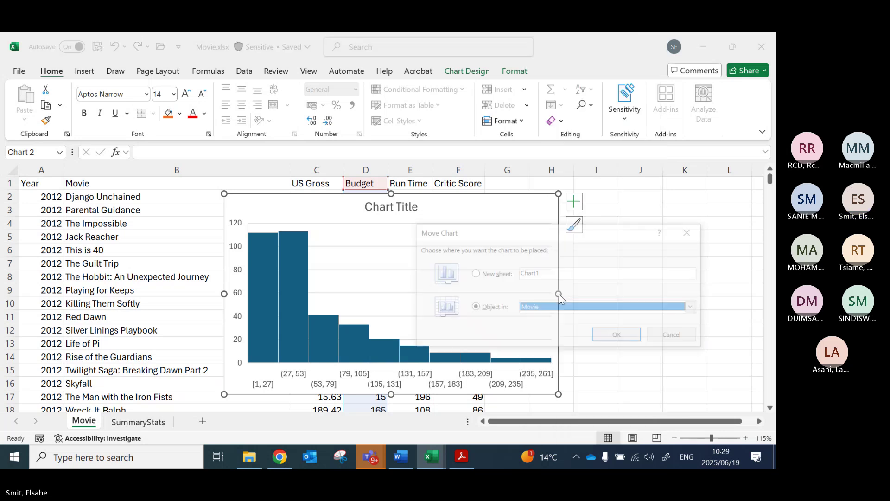
left_click(474, 274)
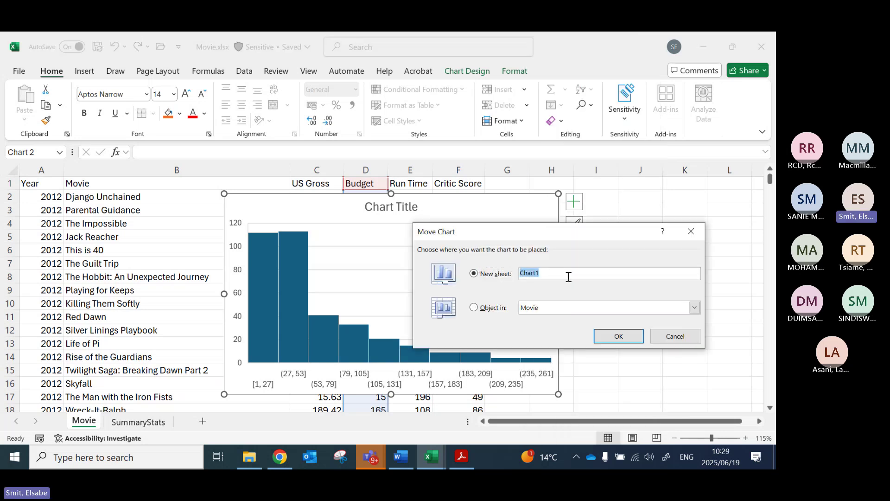
type("Histogram")
left_click(629, 341)
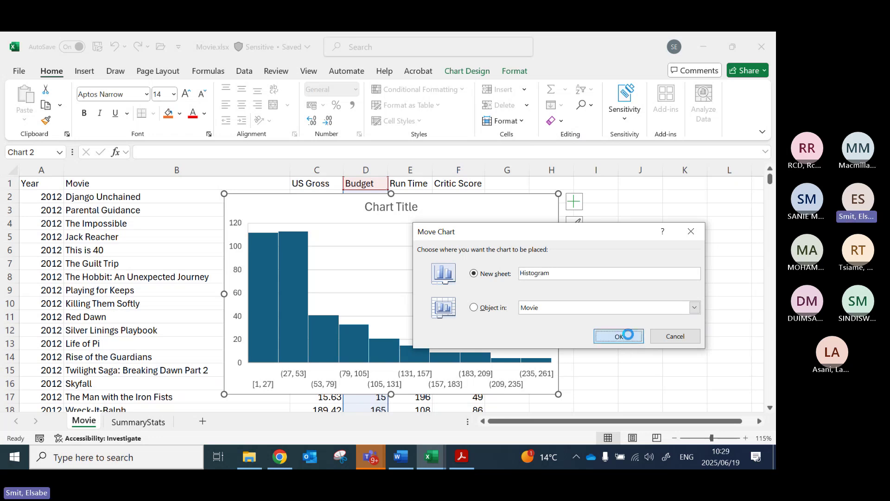
left_click_drag(90, 426, 235, 425)
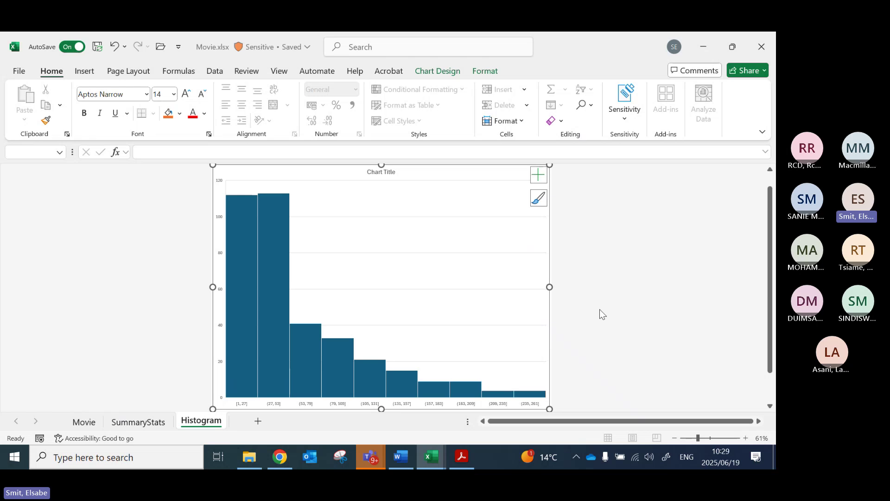
Step: Examine the histogram's bins and title, and preview the available chart styles without applying one
left_click(618, 274)
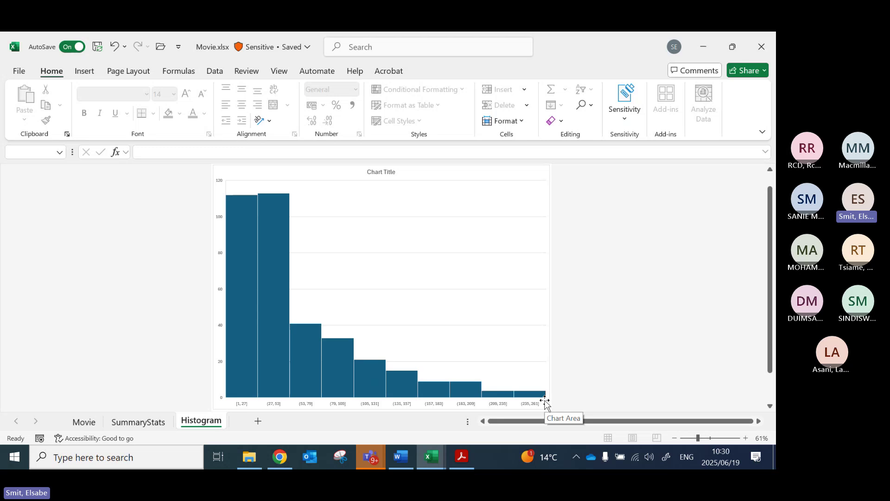
left_click(385, 175)
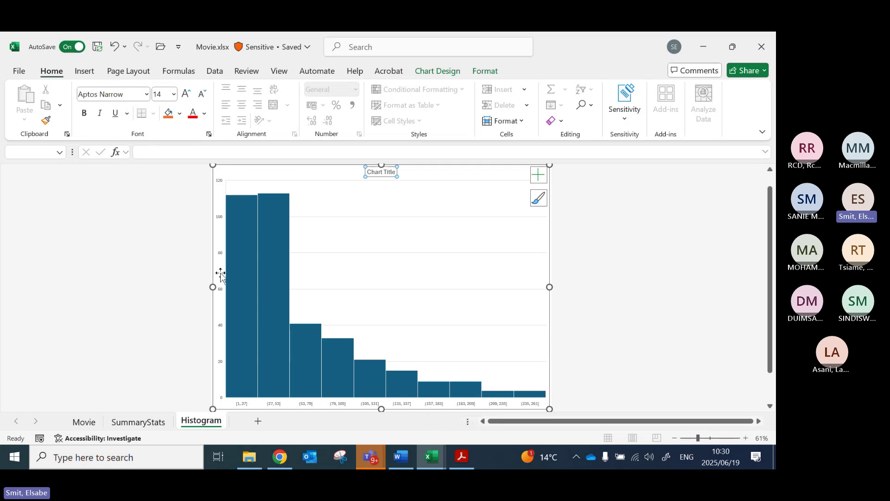
left_click(597, 242)
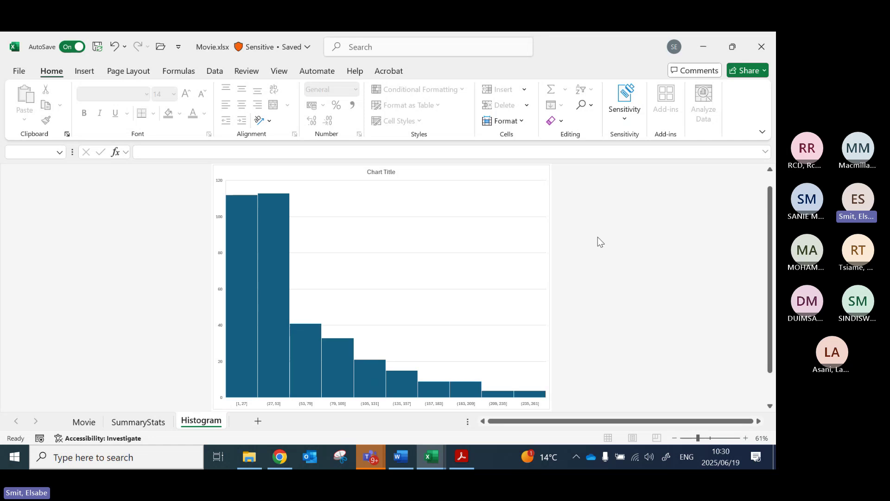
left_click(529, 171)
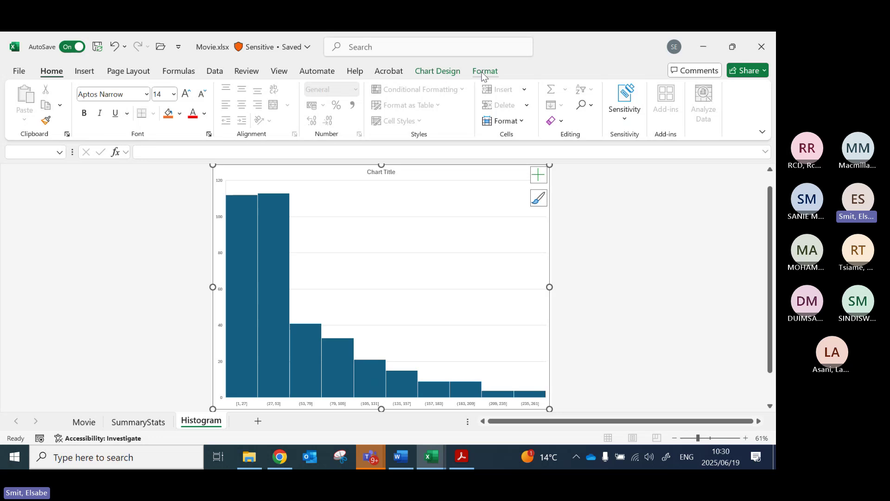
left_click(439, 71)
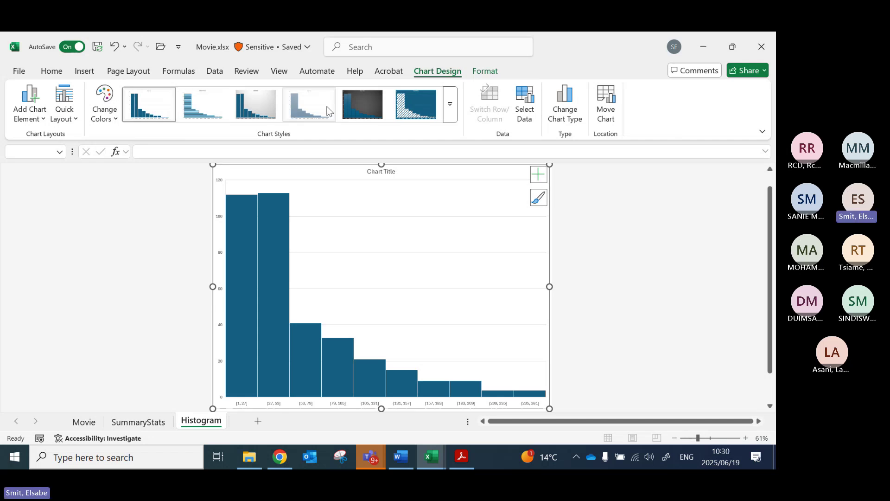
left_click(451, 106)
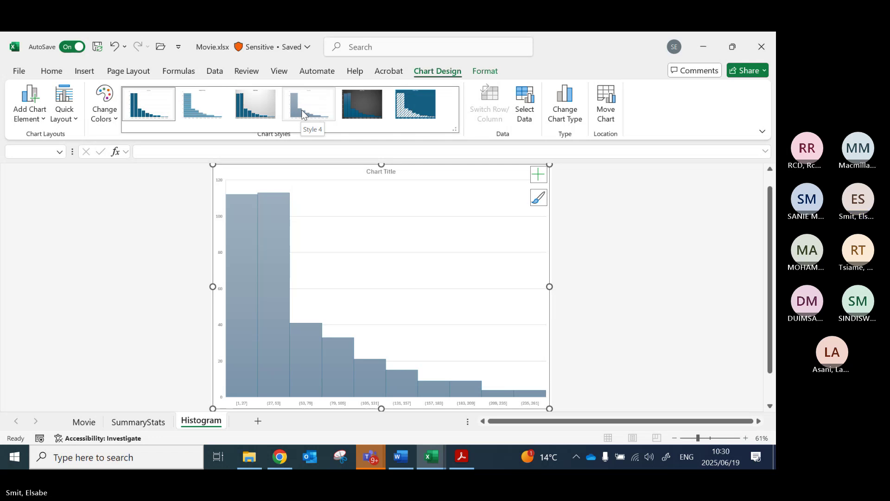
Step: Add primary horizontal and primary vertical axis titles to the histogram
left_click(43, 118)
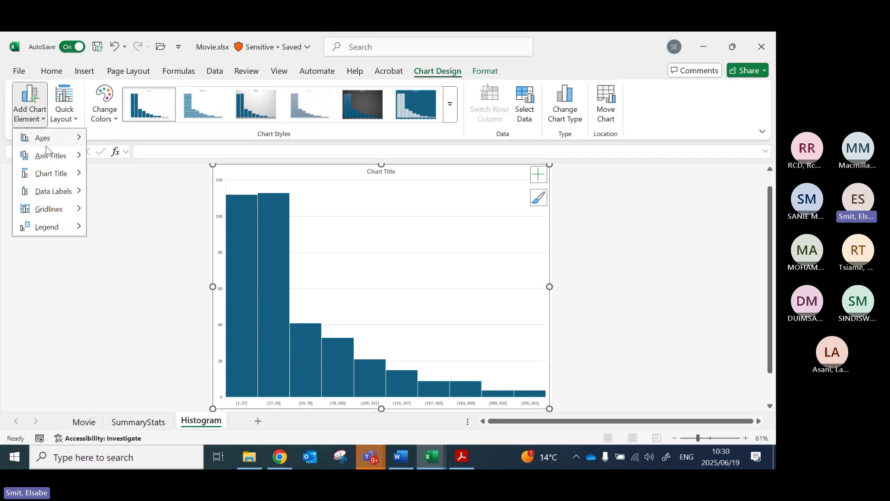
mouse_move(48, 146)
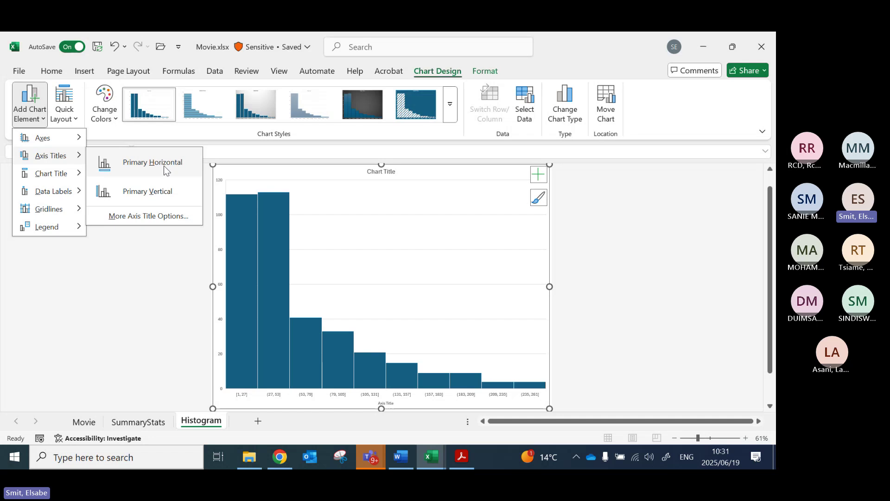
left_click(163, 165)
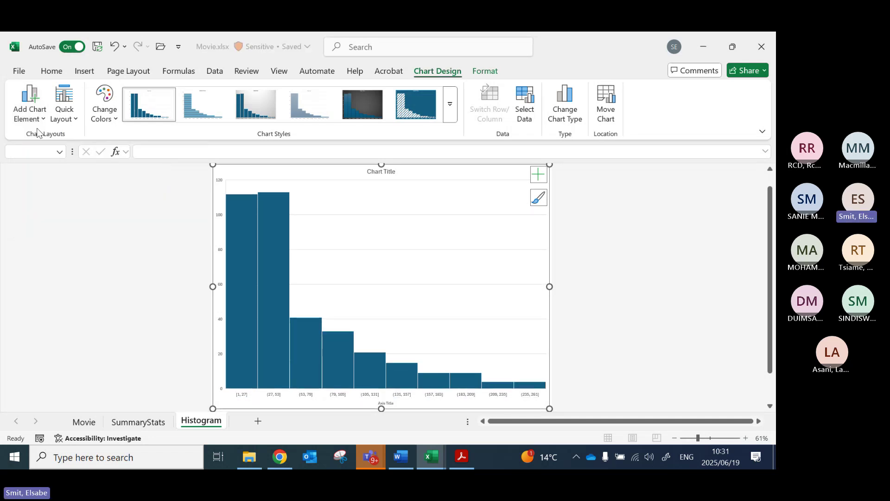
left_click(29, 111)
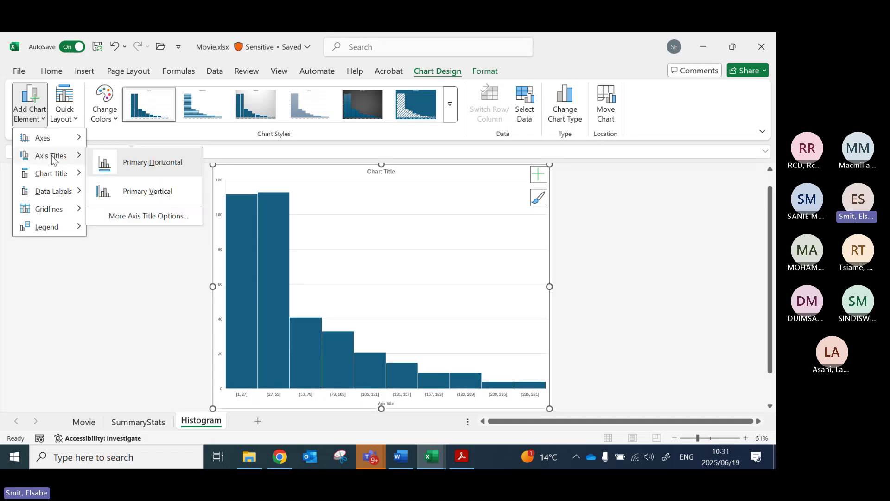
left_click(145, 190)
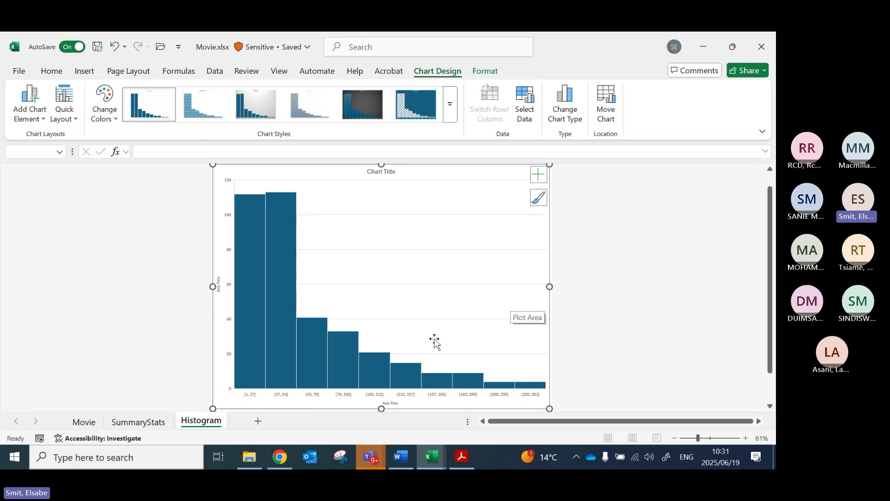
Step: Title the histogram's horizontal axis "Budget" and its vertical axis "Frequencies"
left_click(391, 404)
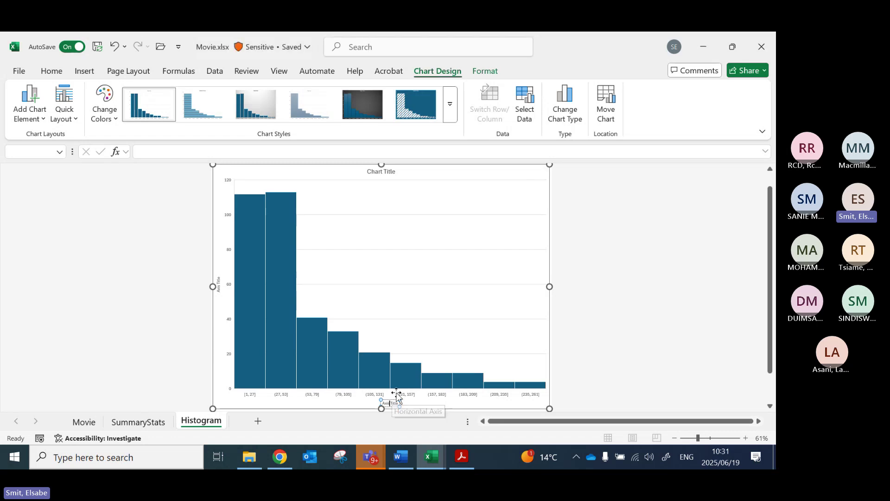
key("ctrl+a")
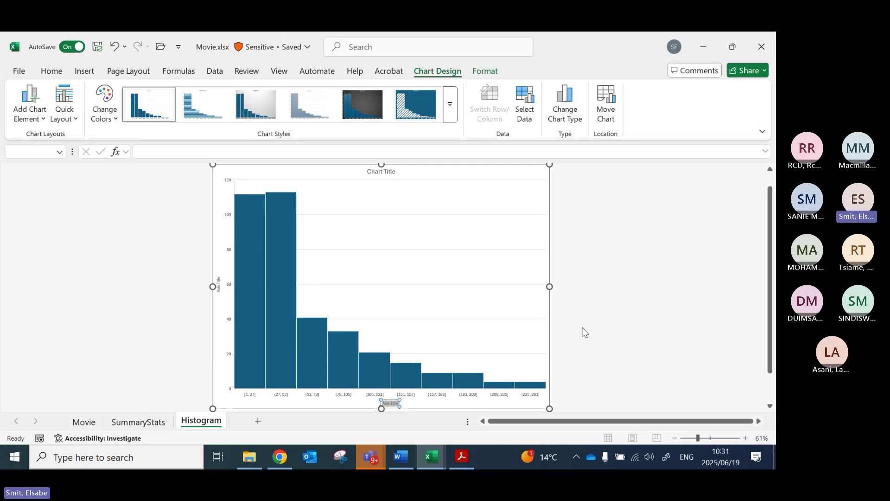
type("Budget")
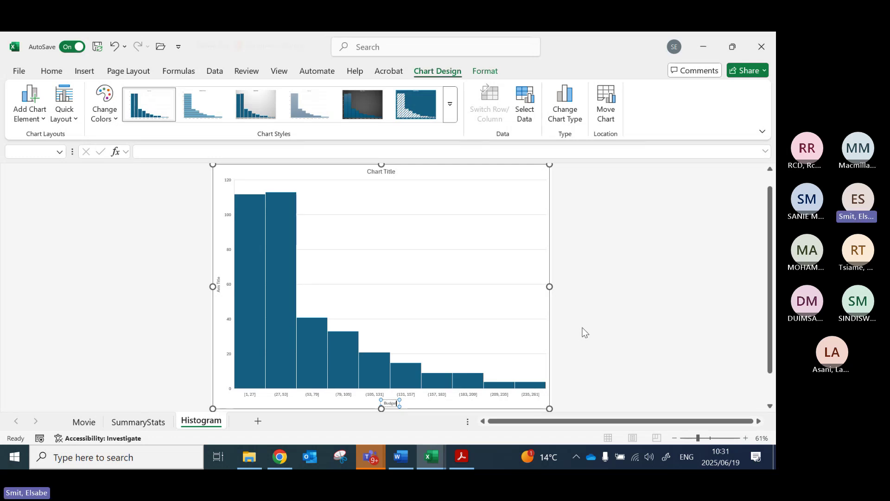
key("Escape")
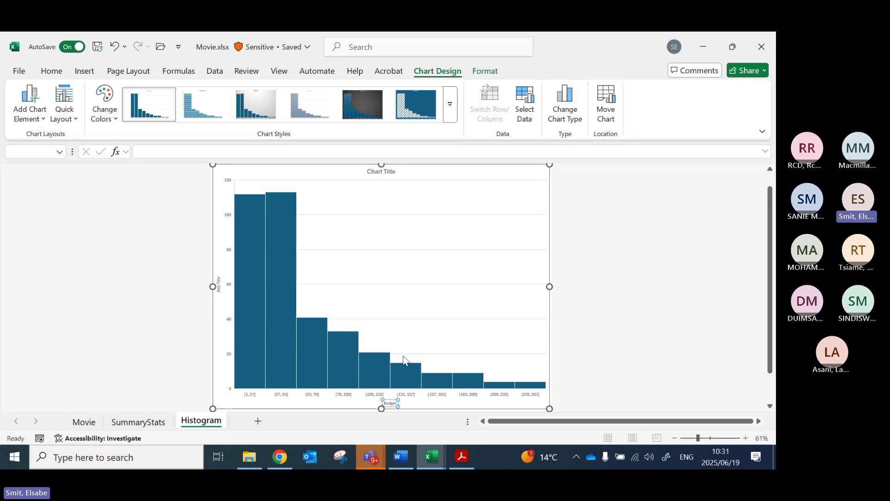
left_click(219, 285)
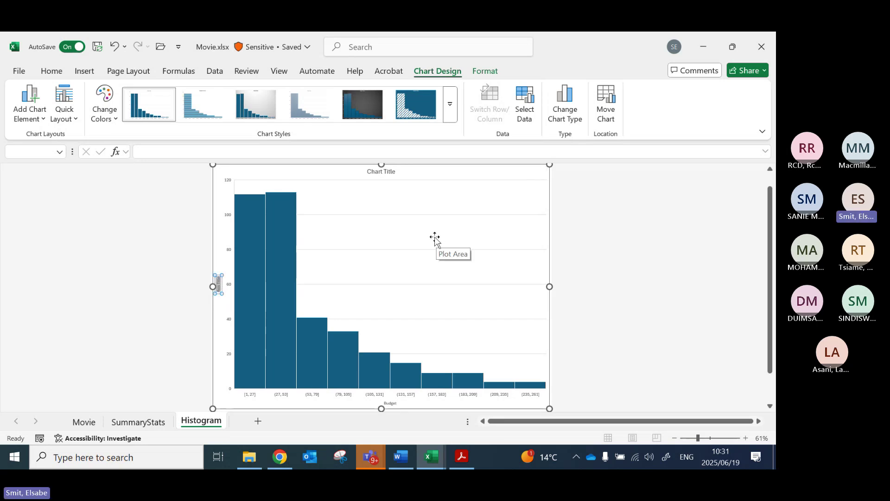
type("Frequencies")
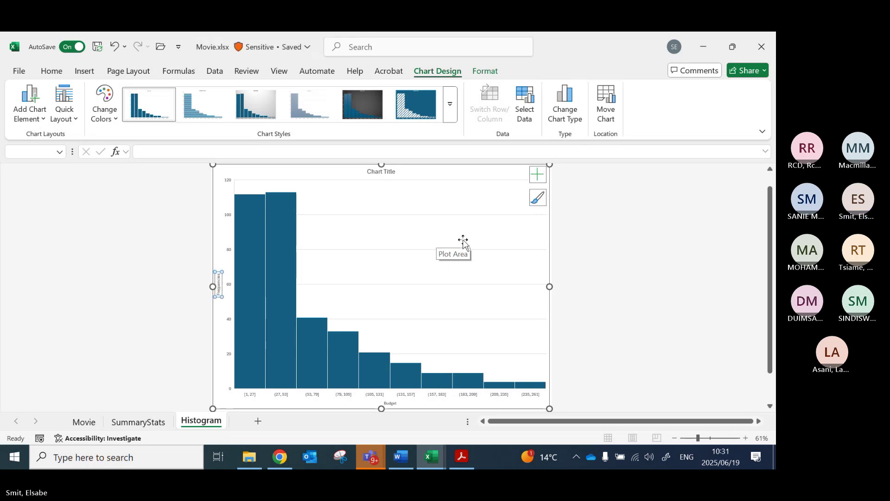
Step: Enlarge the text of the whole histogram to font size 16
left_click(538, 181)
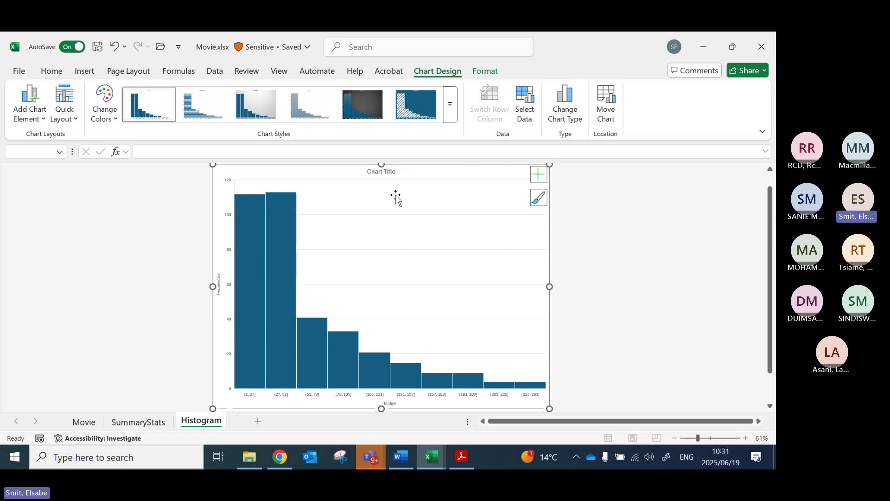
left_click(52, 74)
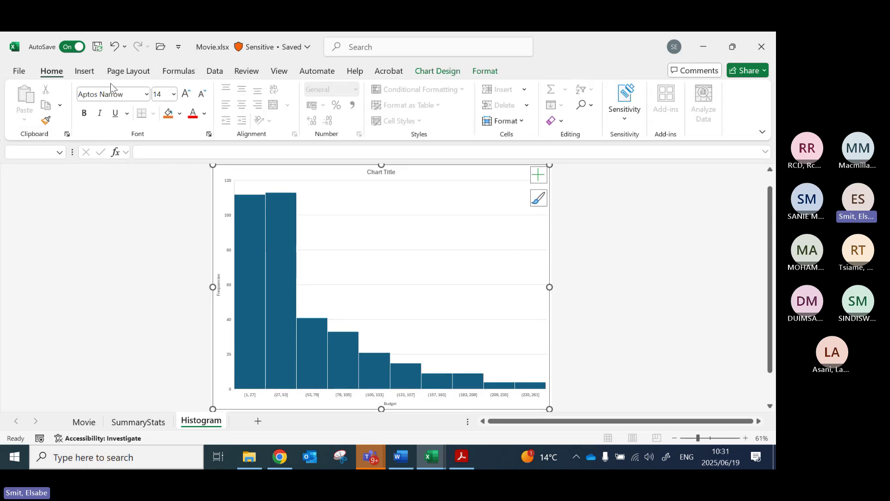
left_click(185, 97)
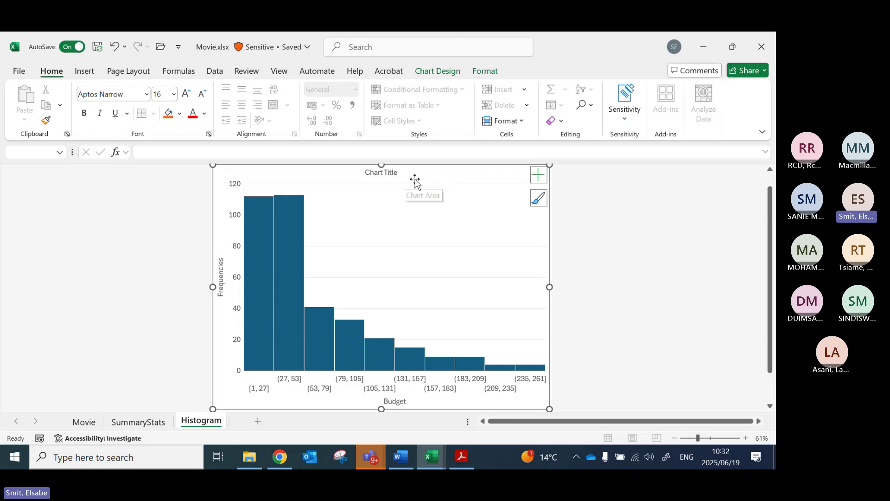
left_click(608, 255)
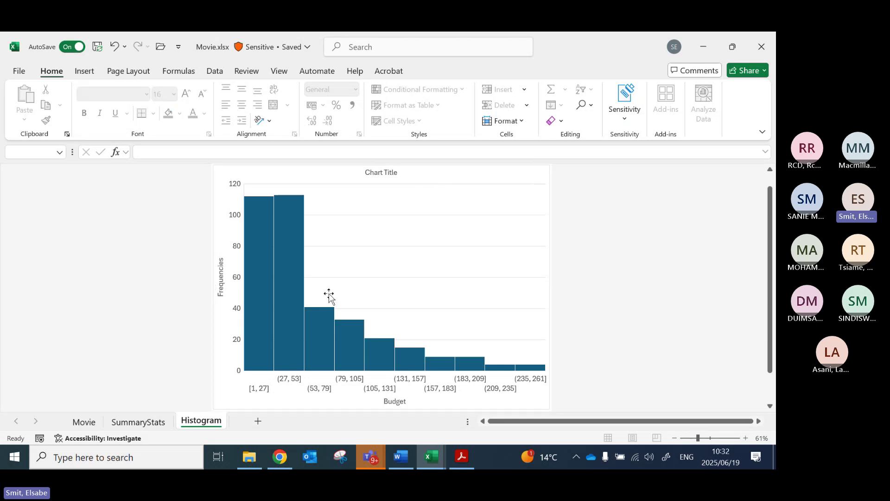
Step: Fill the histogram's Budget bars with the golden-orange standard colour
left_click(287, 253)
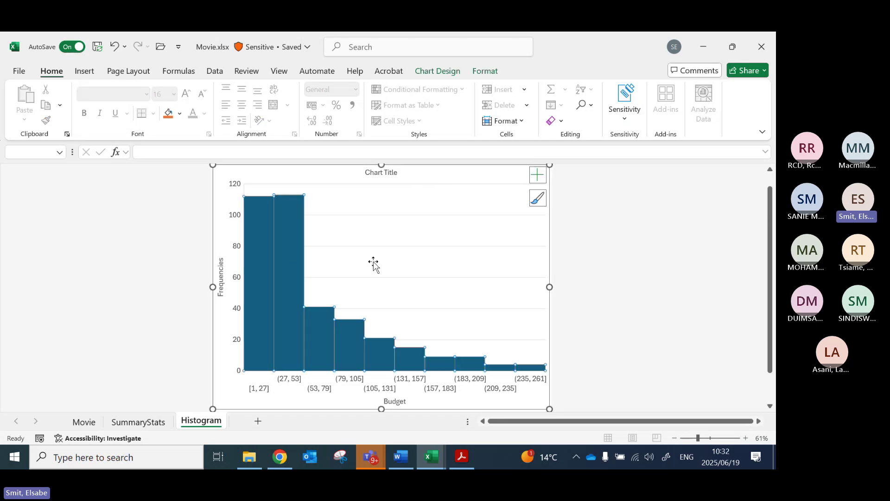
left_click(486, 71)
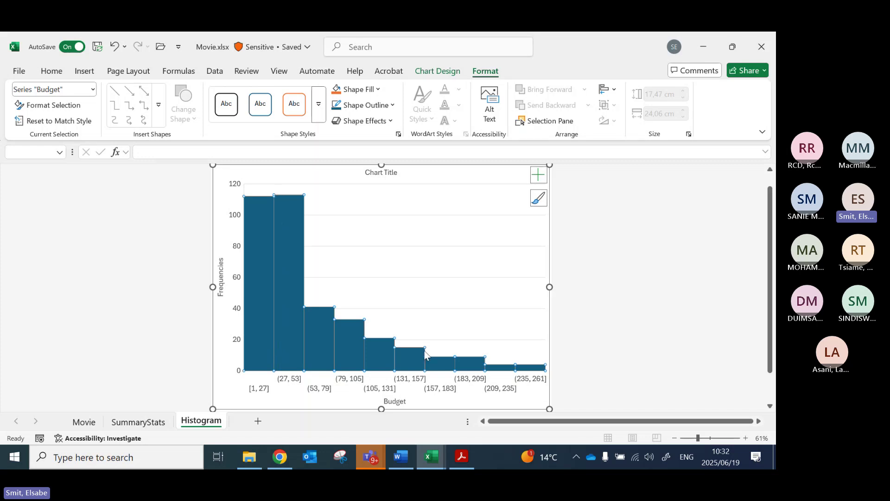
left_click(379, 89)
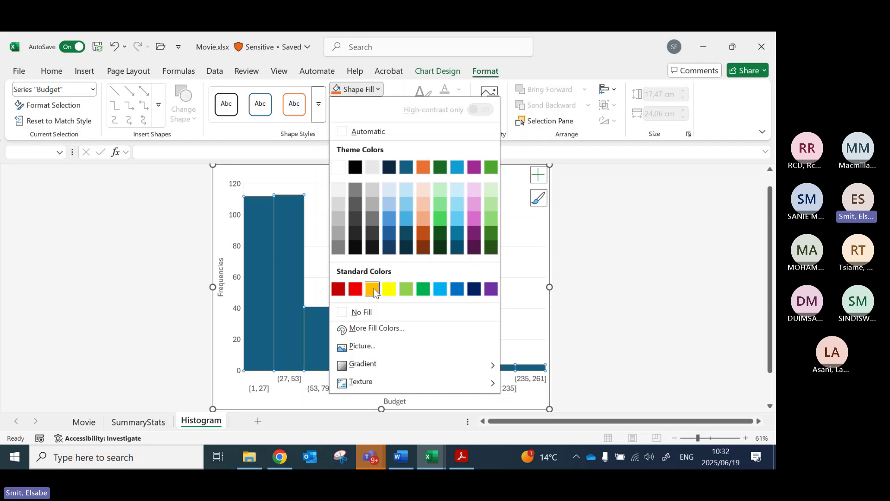
left_click(372, 289)
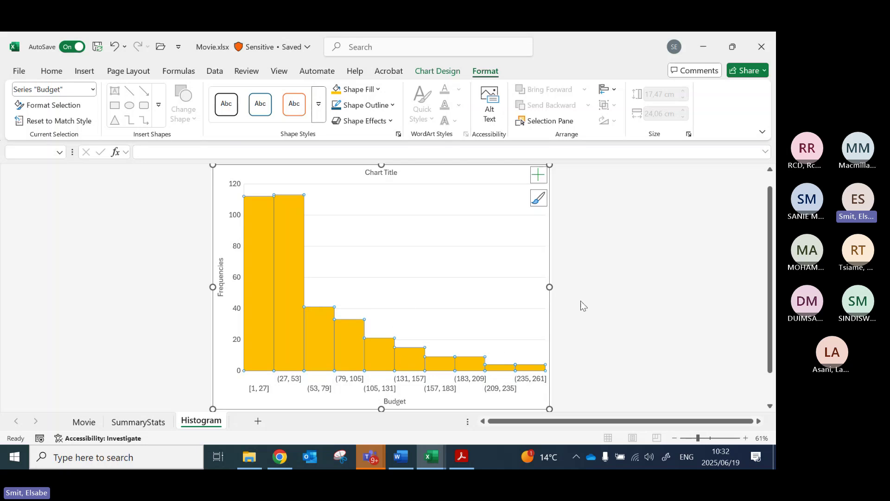
left_click(608, 275)
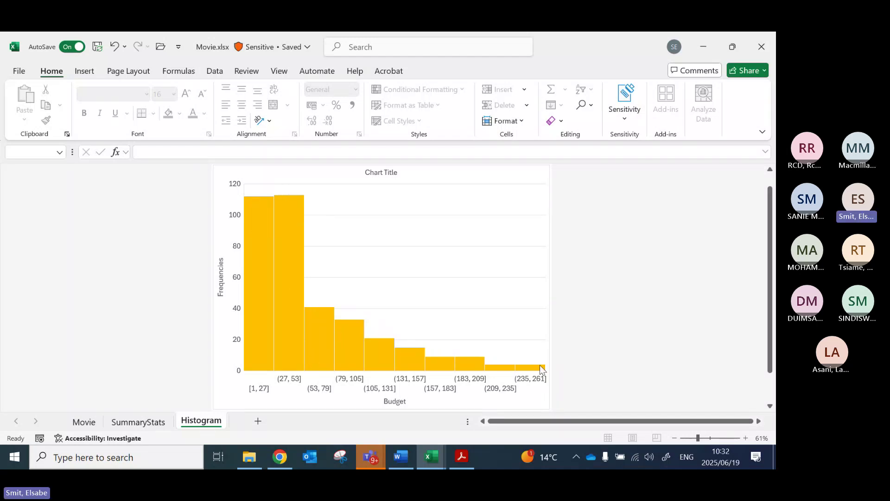
Step: Add data labels to the histogram's Budget bars
right_click(263, 215)
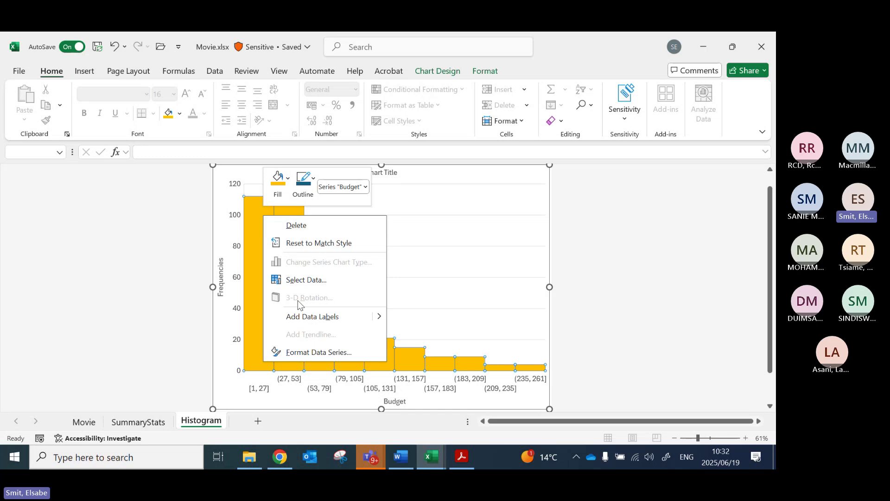
left_click(324, 316)
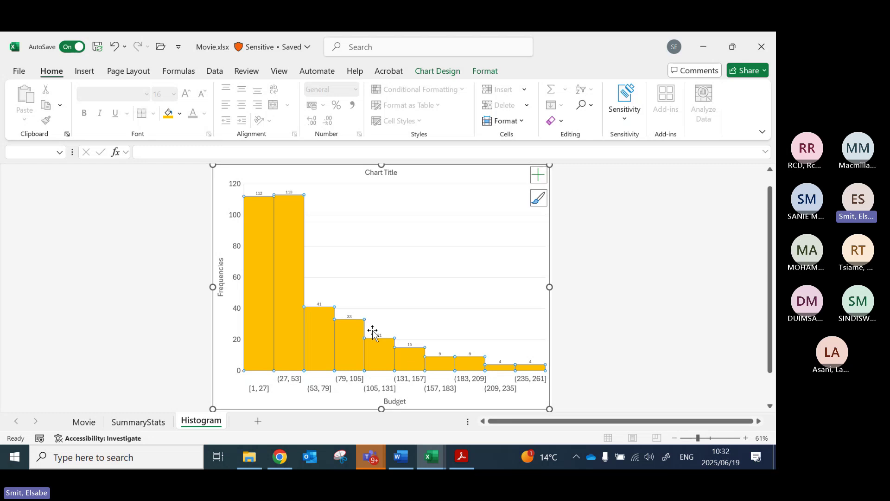
left_click(618, 244)
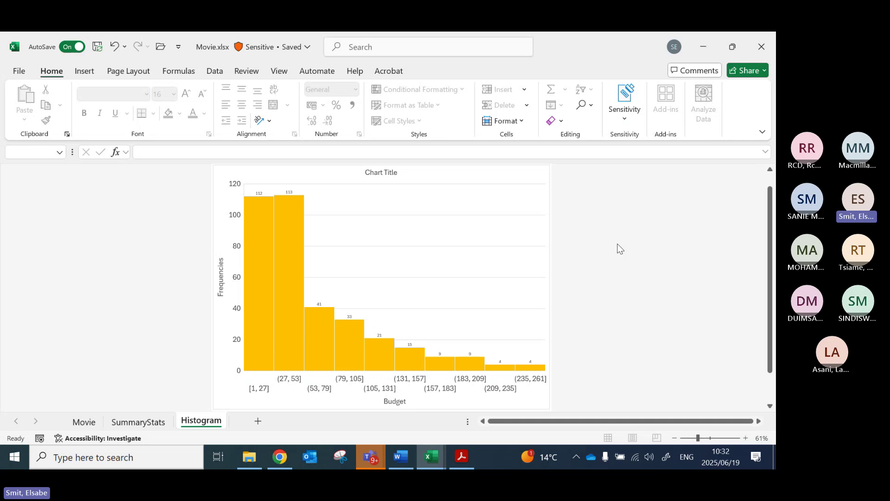
Step: Check the line graph task in the Word document, then review the four variables' means on the SummaryStats sheet in Excel
left_click(408, 464)
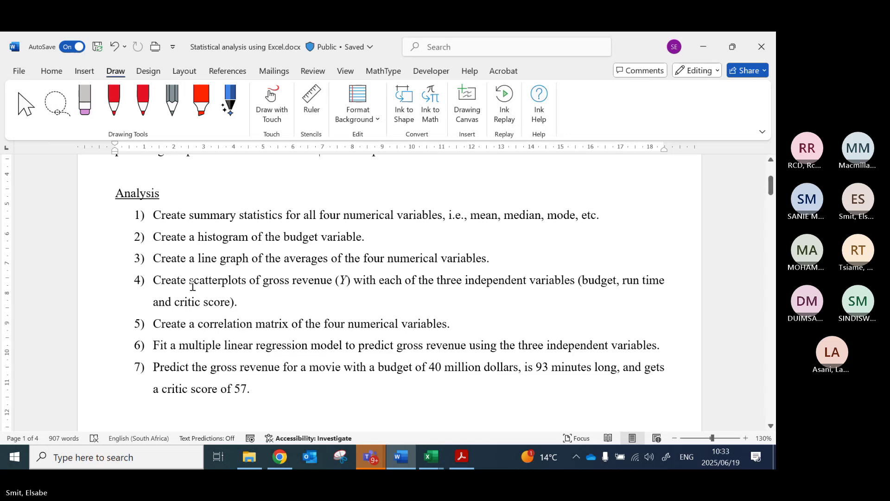
left_click(154, 259)
mouse_move(436, 463)
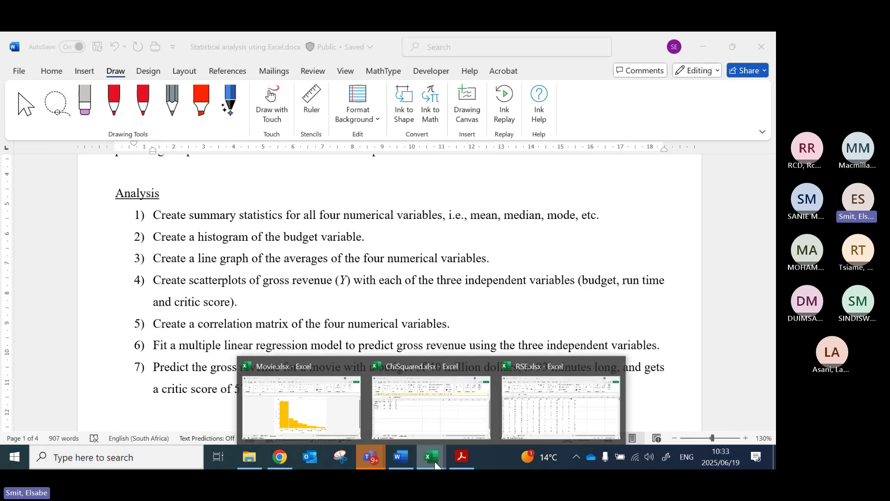
left_click(348, 400)
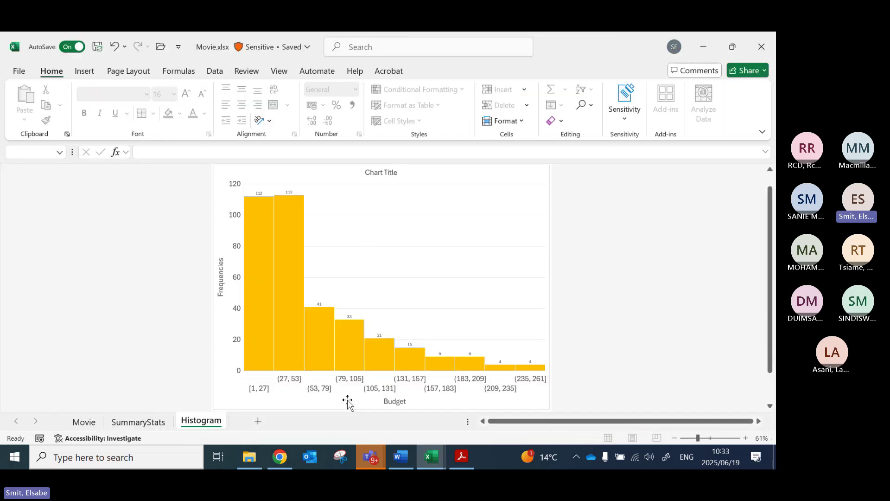
left_click(138, 422)
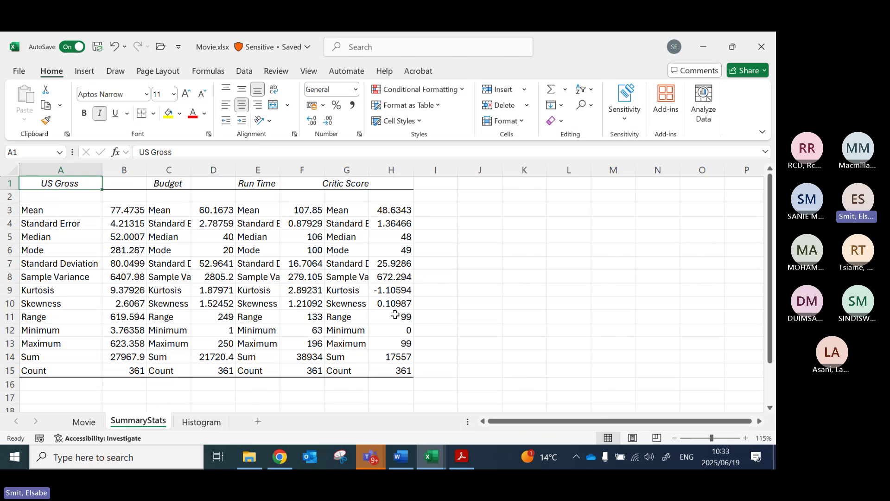
left_click(126, 211)
left_click(210, 210)
left_click(304, 211)
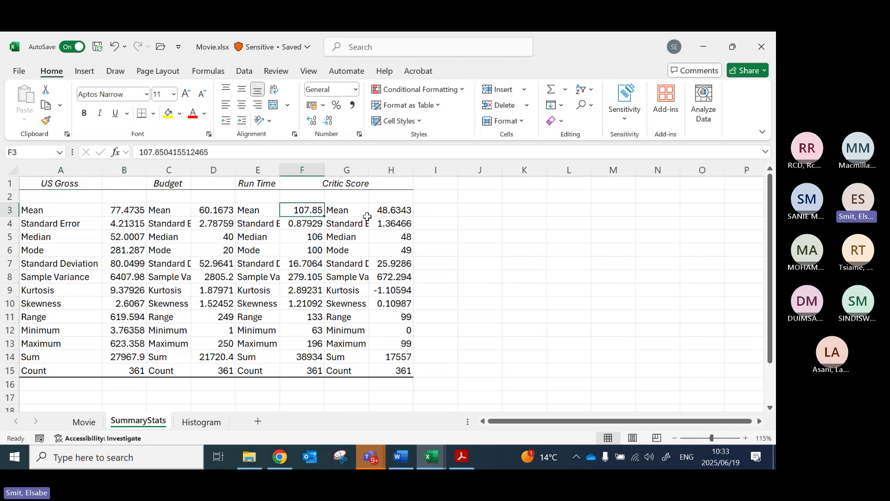
left_click(400, 211)
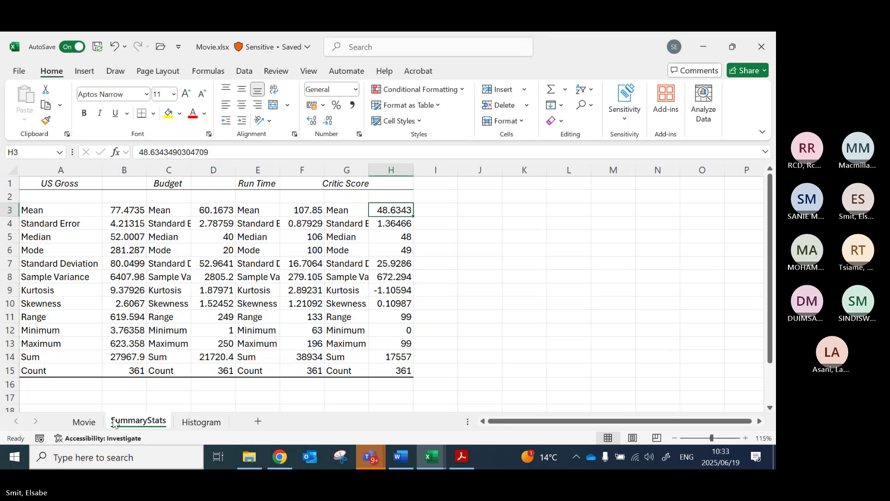
Step: Try a basic 2-D line chart of the whole US Gross column on the Movie sheet, then delete it
left_click(81, 422)
left_click(327, 199)
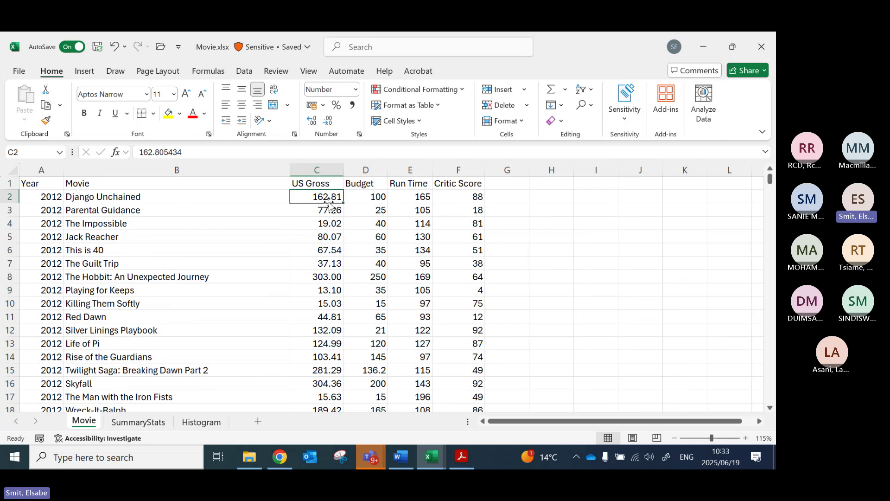
left_click(326, 169)
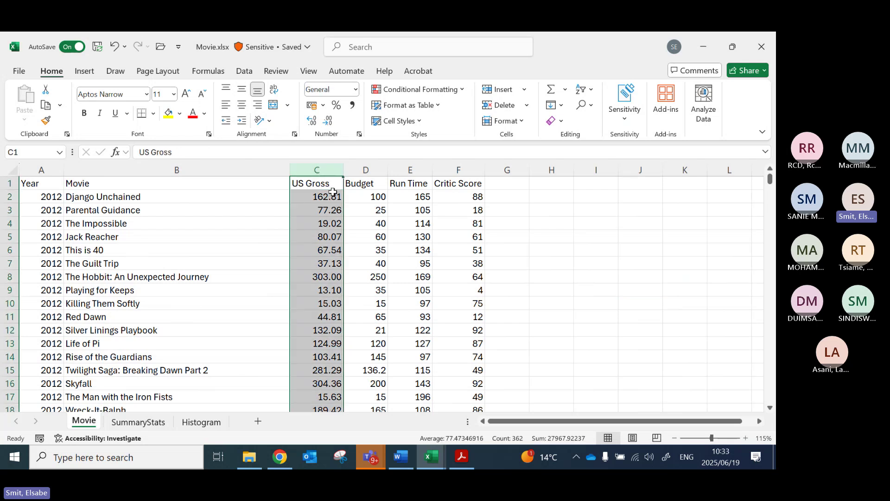
left_click(85, 71)
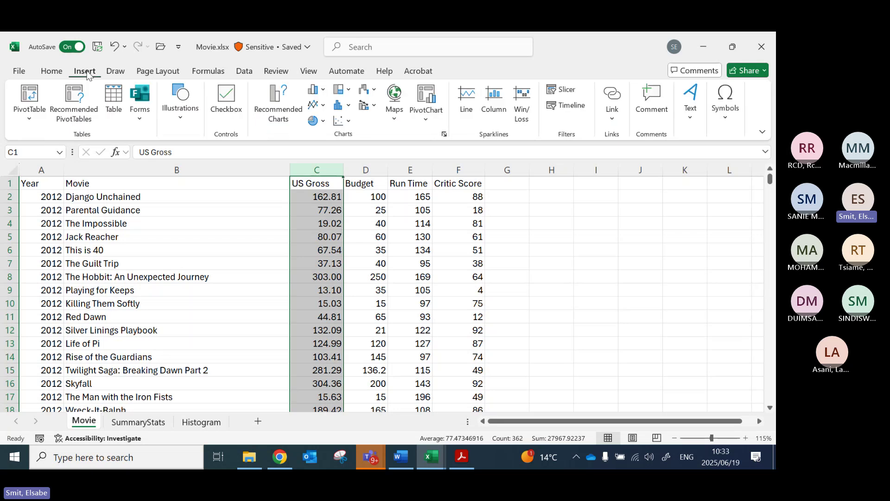
left_click(324, 107)
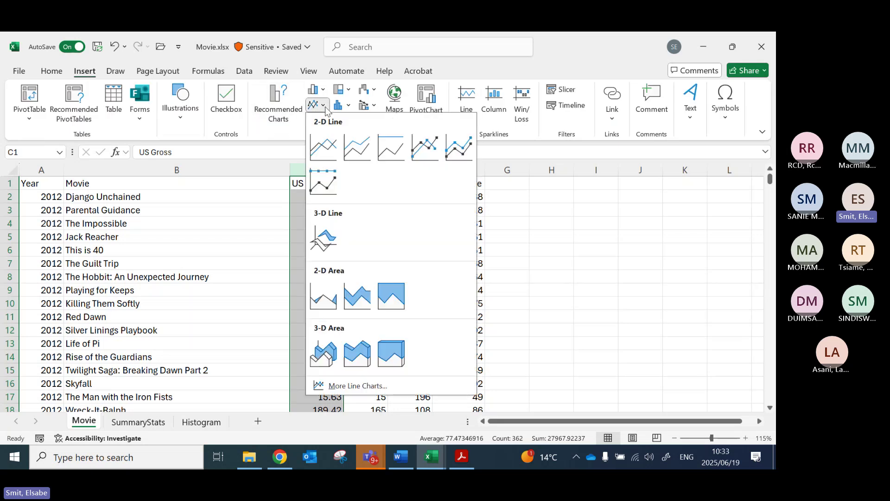
left_click(324, 148)
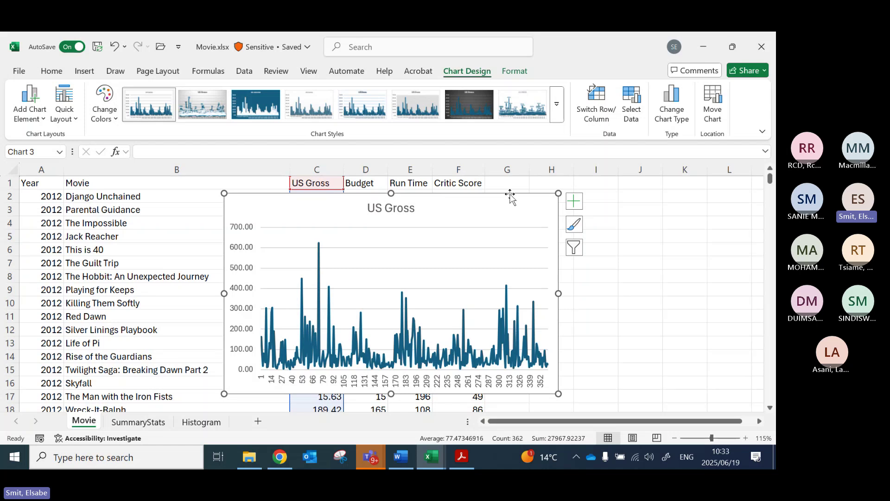
key("Delete")
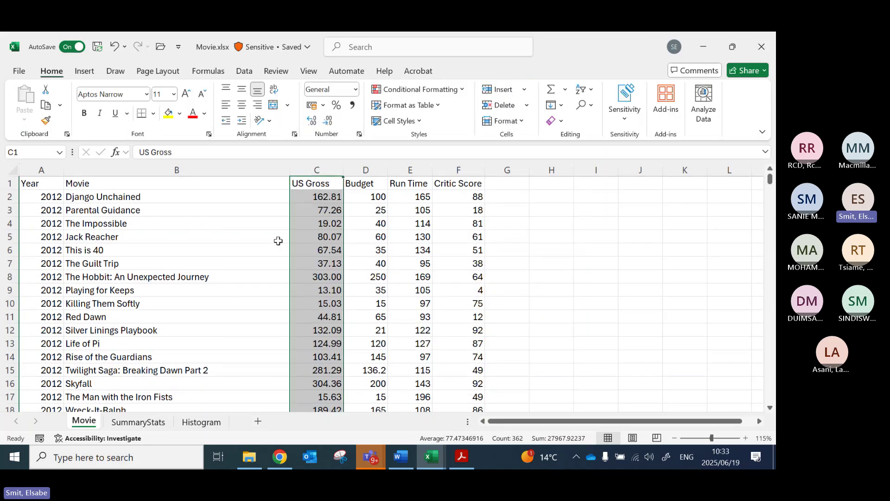
Step: Copy the US Gross, Budget, Run Time and Critic Score headings from C1:F1 to H1:K1 on the Movie sheet
left_click(325, 196)
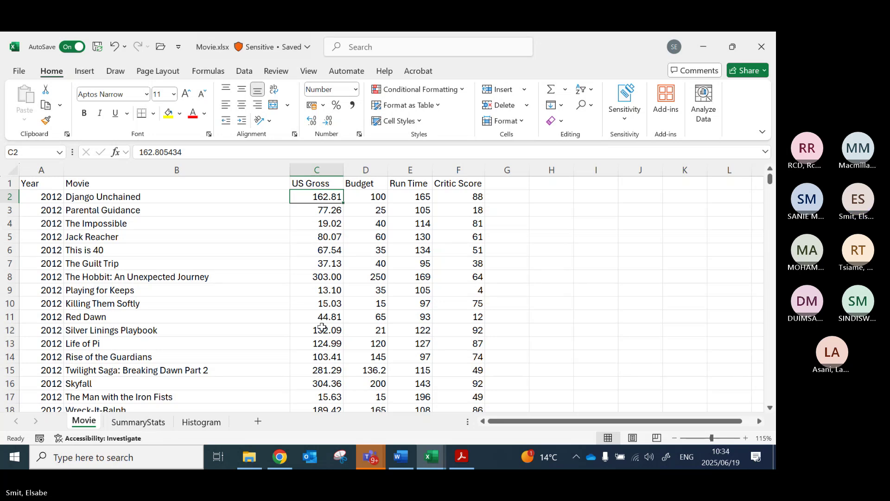
left_click(527, 197)
left_click(552, 199)
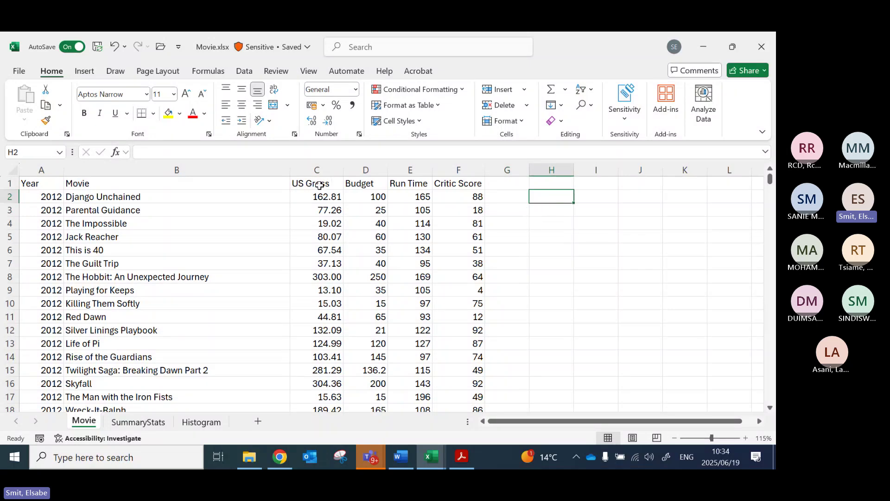
left_click_drag(320, 185, 448, 184)
key("ctrl+c")
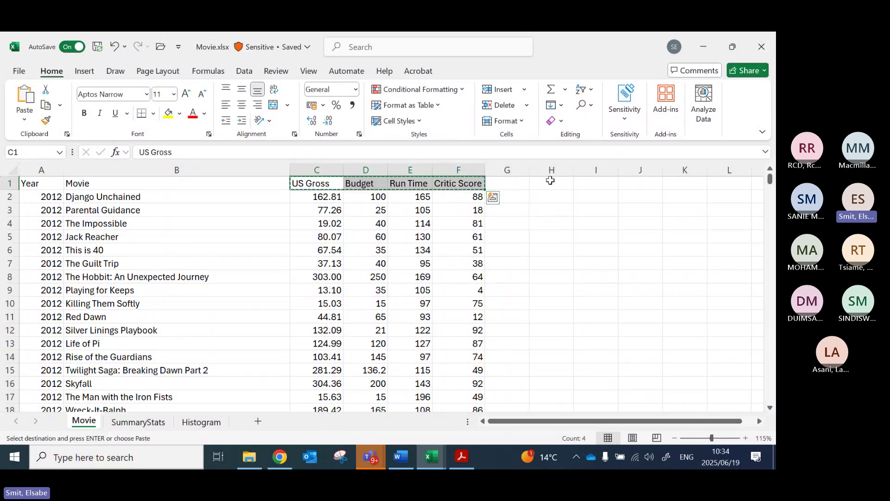
left_click(551, 183)
key("ctrl+v")
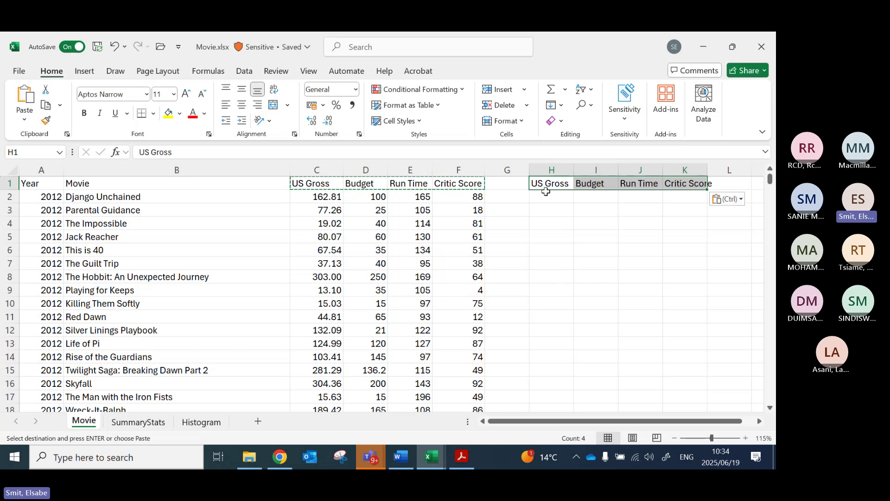
left_click(541, 195)
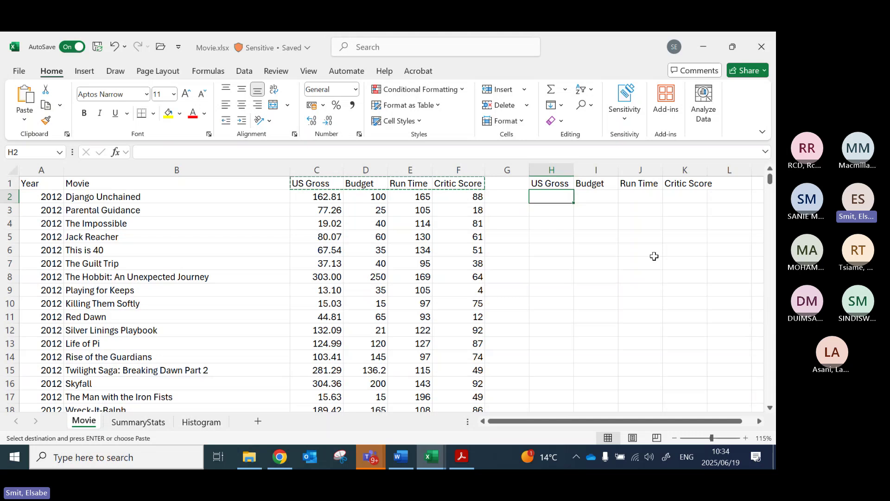
Step: Calculate the US Gross average in H2 on the Movie sheet with =AVERAGE(C2:C362)
type("=")
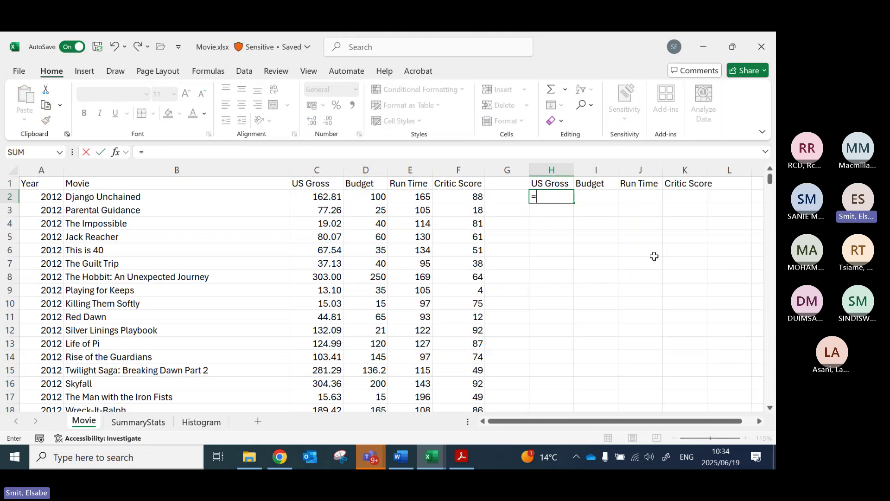
type("average")
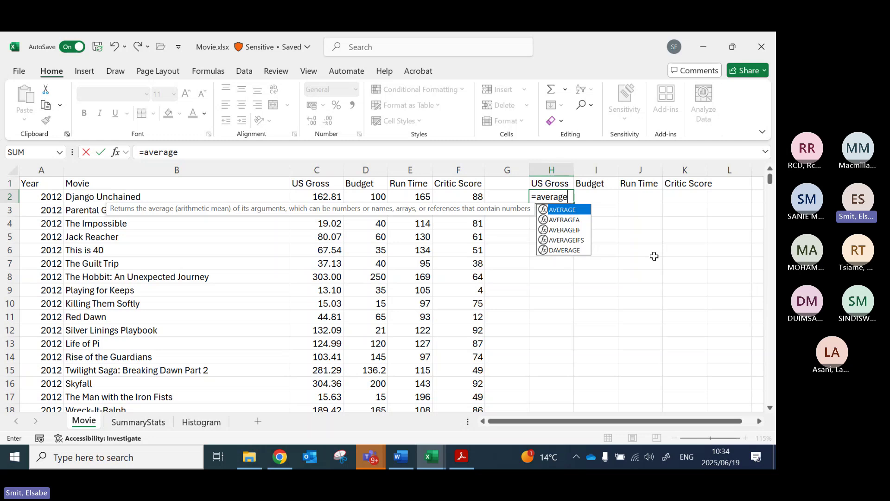
type("(")
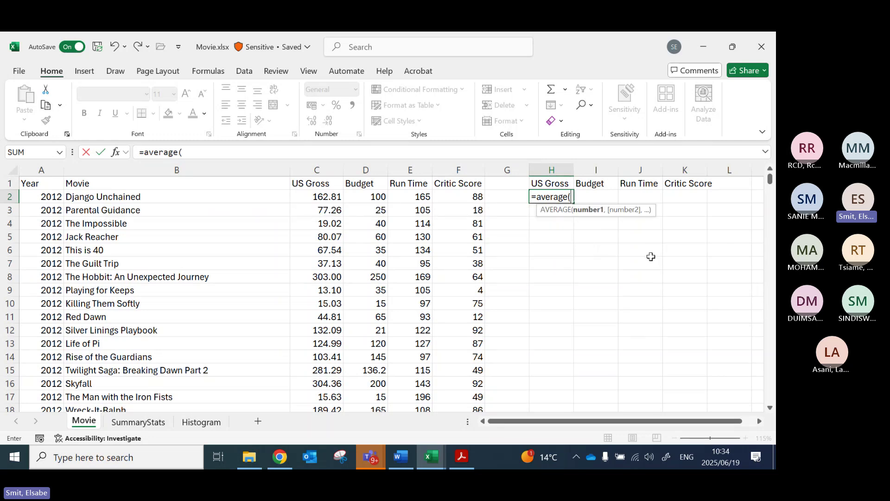
left_click(323, 167)
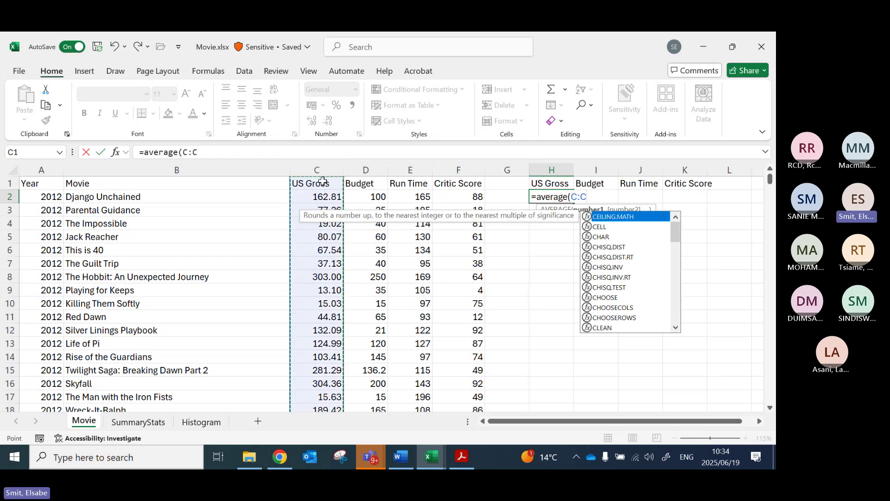
key("BackSpace")
key("BackSpace")
key("BackSpace")
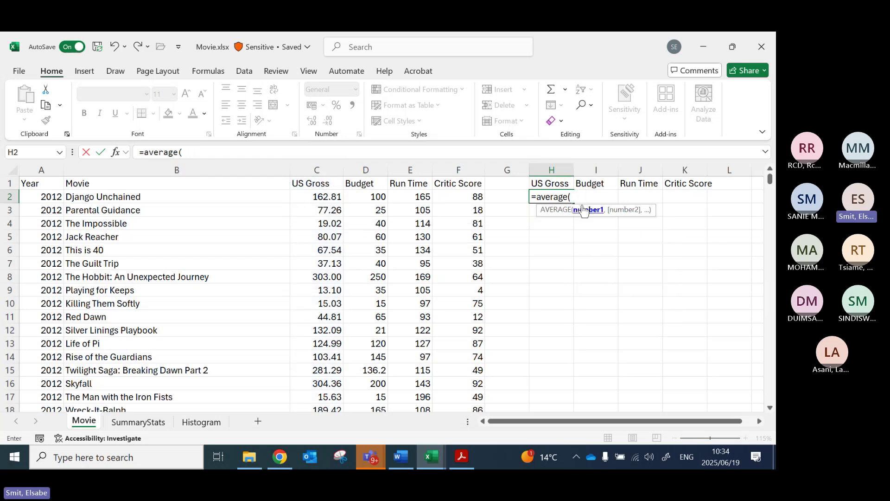
left_click(318, 199)
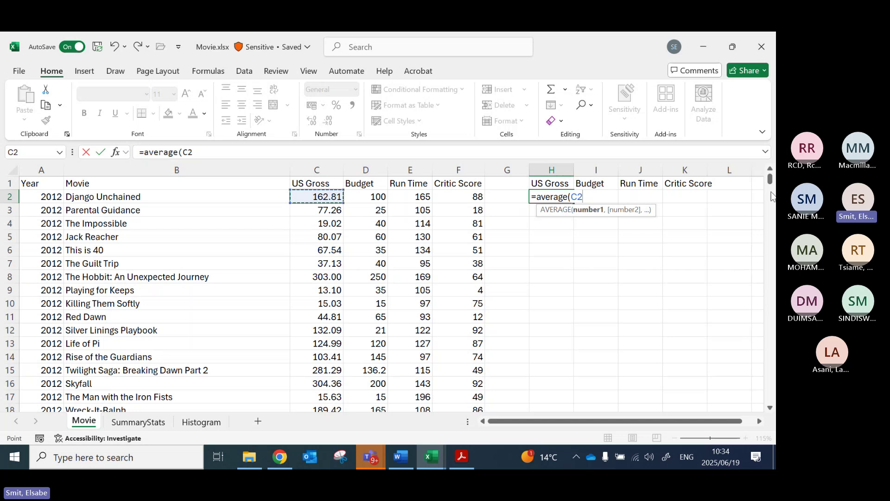
left_click_drag(772, 185, 772, 408)
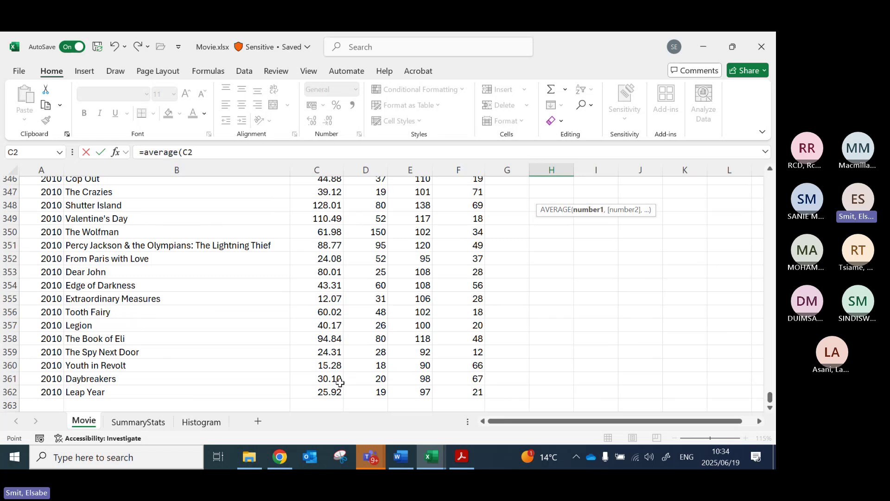
left_click(325, 394, "shift")
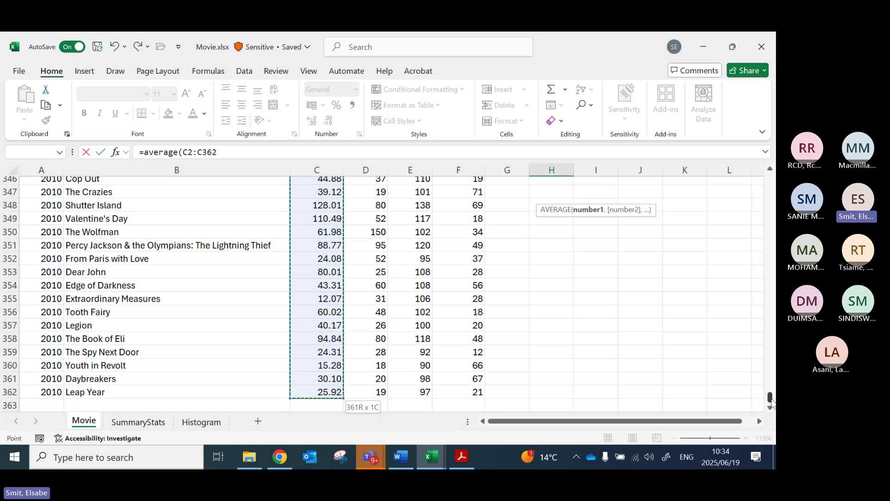
left_click_drag(770, 397, 770, 179)
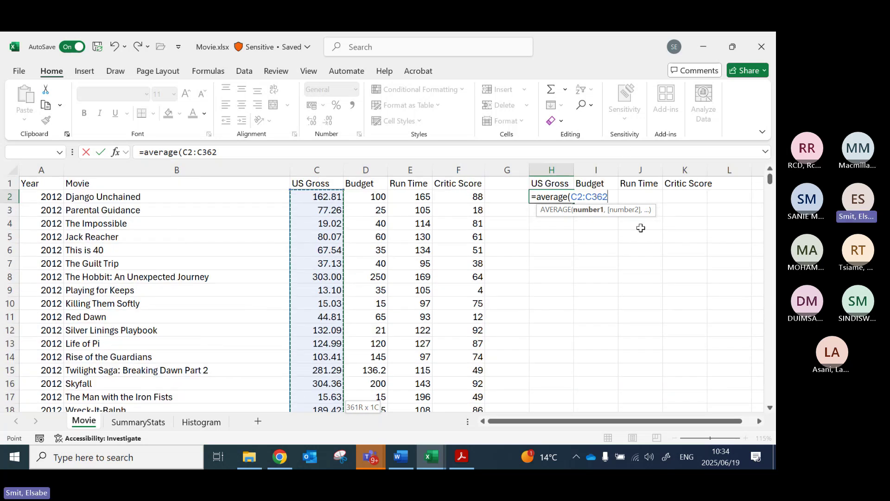
left_click(233, 150)
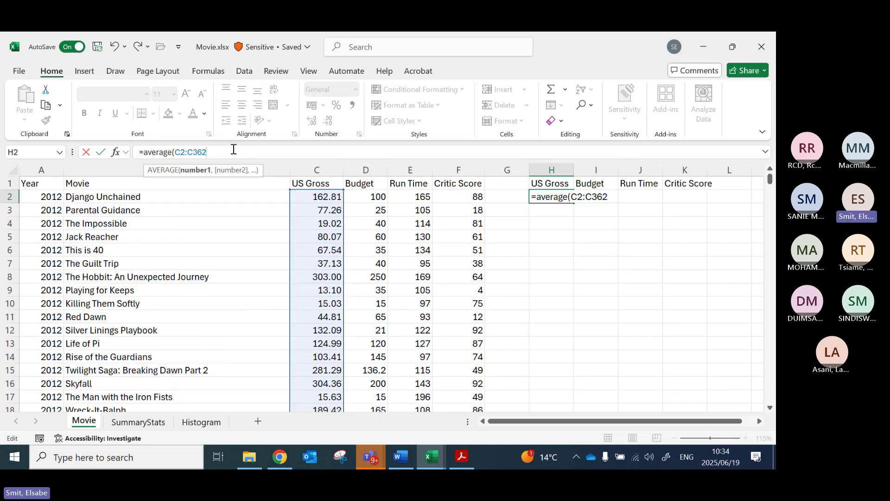
type(")")
key("Return")
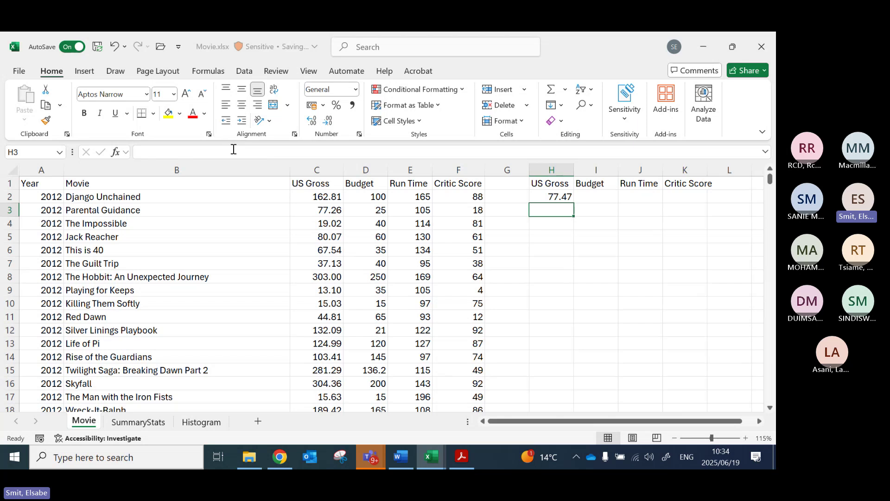
Step: Compare the calculated US Gross average with the US Gross mean on the SummaryStats sheet, and return to the Movie sheet
left_click(138, 421)
left_click(126, 210)
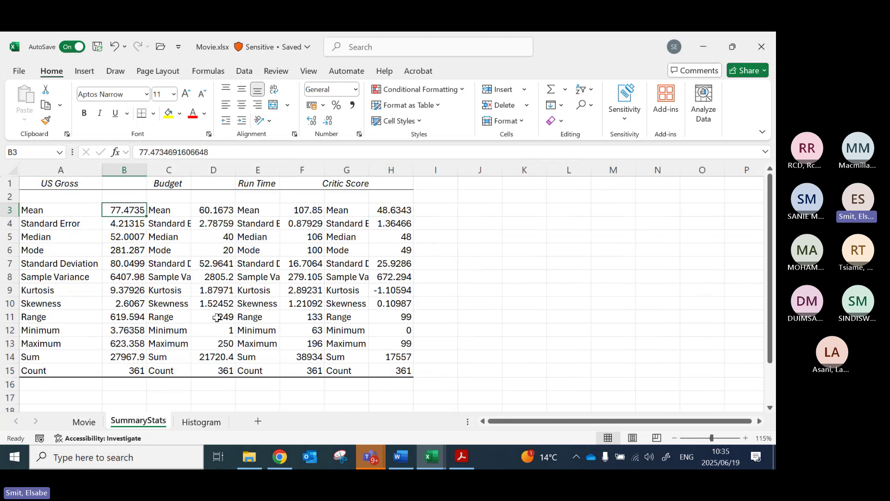
left_click(82, 422)
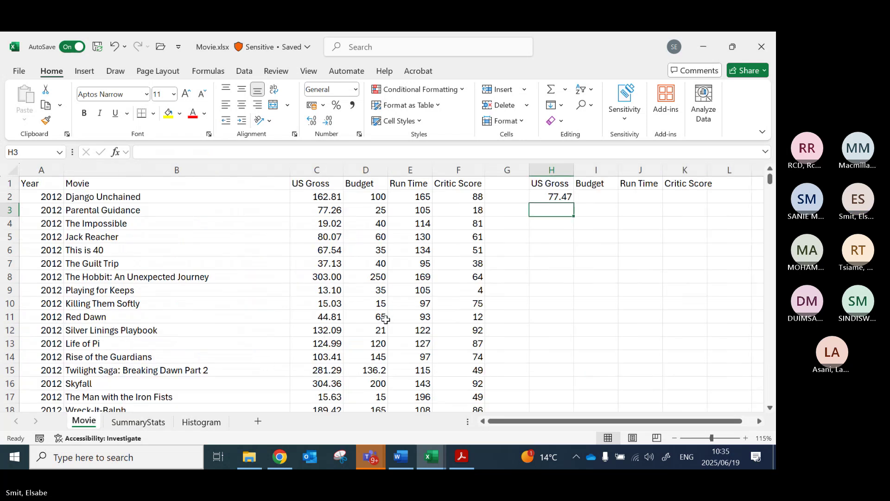
Step: Copy the average formula from H2 to I2:K2 for Budget, Run Time and Critic Score
left_click(558, 196)
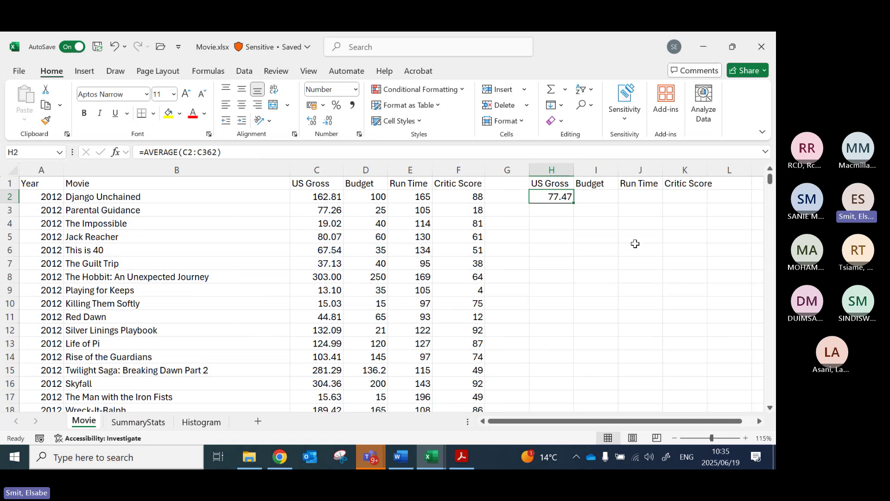
key("ctrl+c")
key("Right")
key("shift+Right")
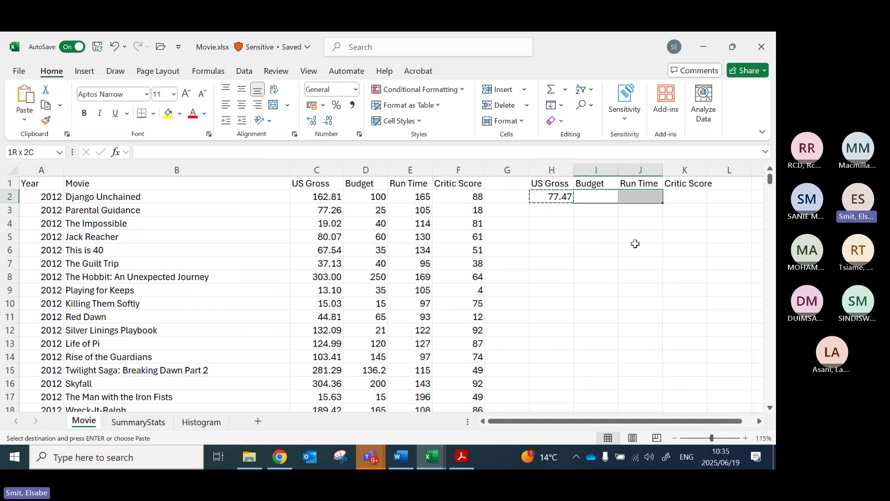
key("shift+Right")
key("ctrl+v")
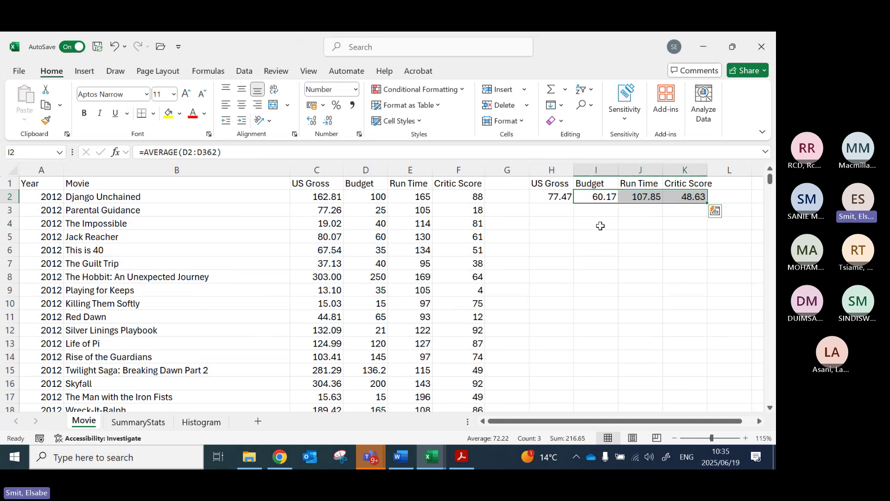
Step: Check which column range each of the average formulas in H2:K2 refers to
left_click(553, 196)
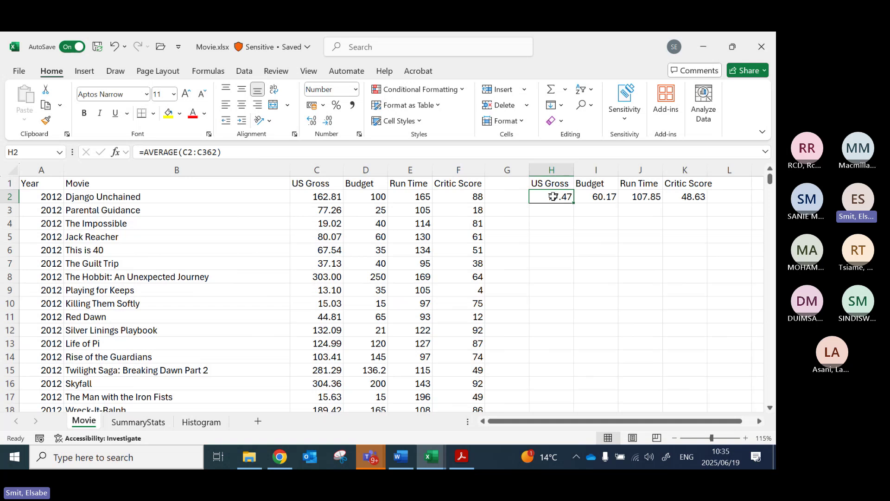
double_click(554, 196)
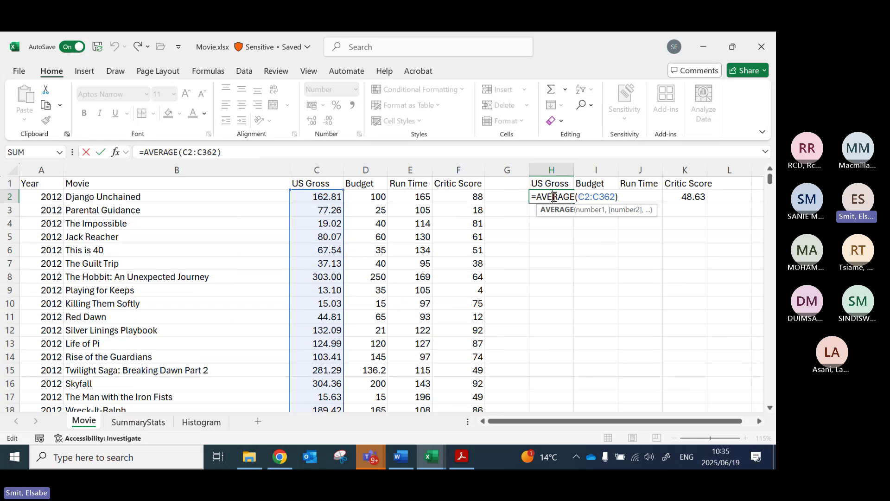
key("Escape")
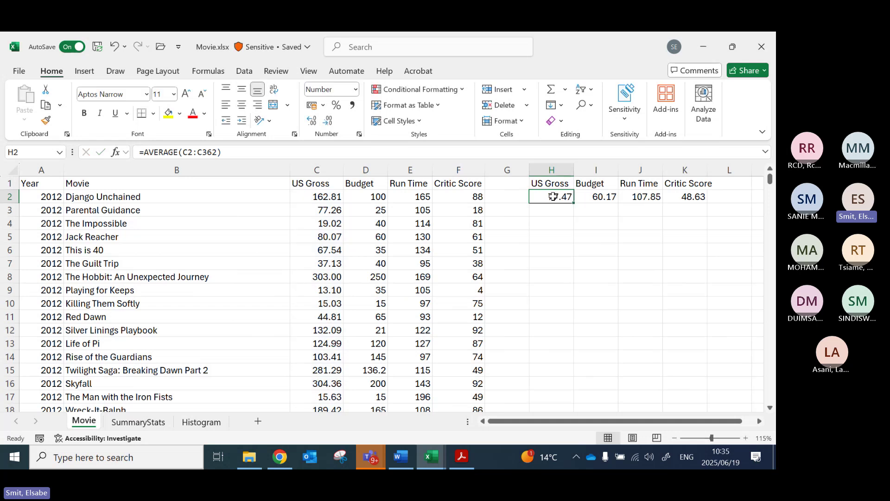
left_click(595, 198)
double_click(595, 198)
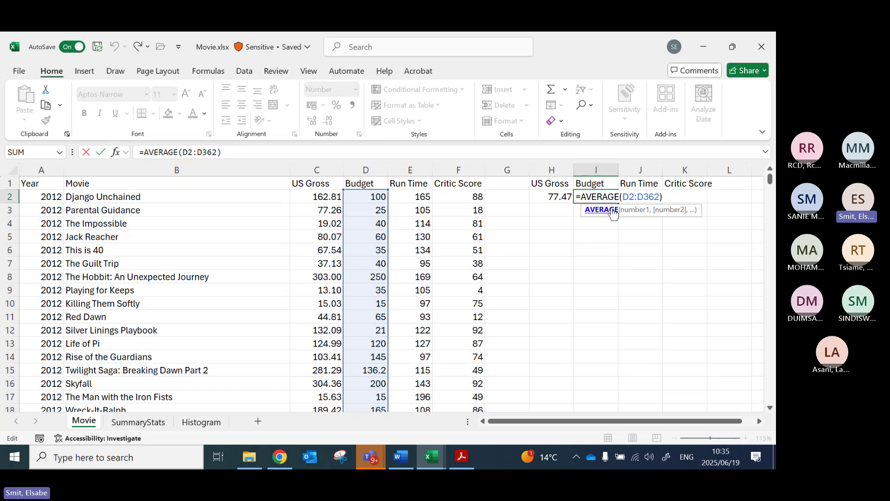
key("Escape")
left_click(636, 197)
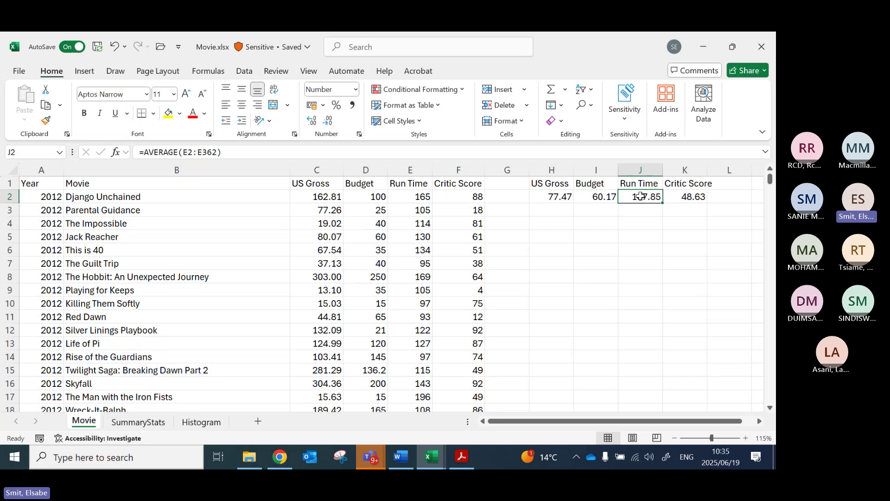
double_click(637, 197)
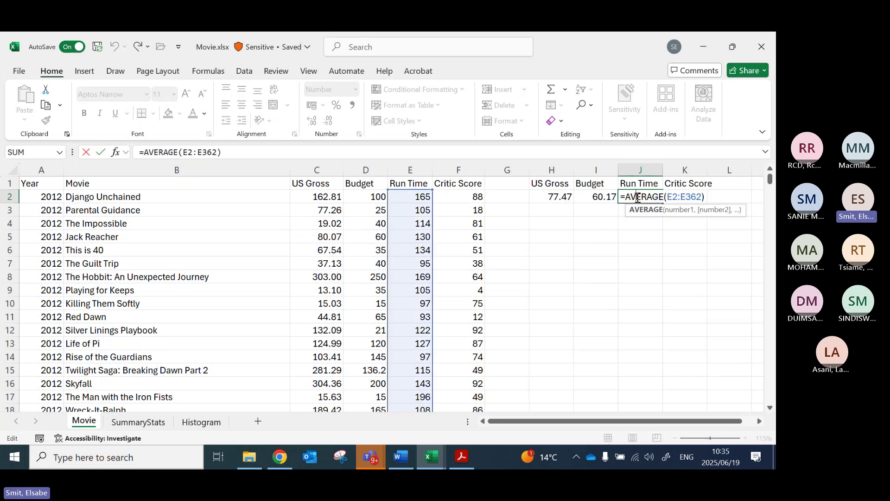
left_click(690, 197)
double_click(690, 197)
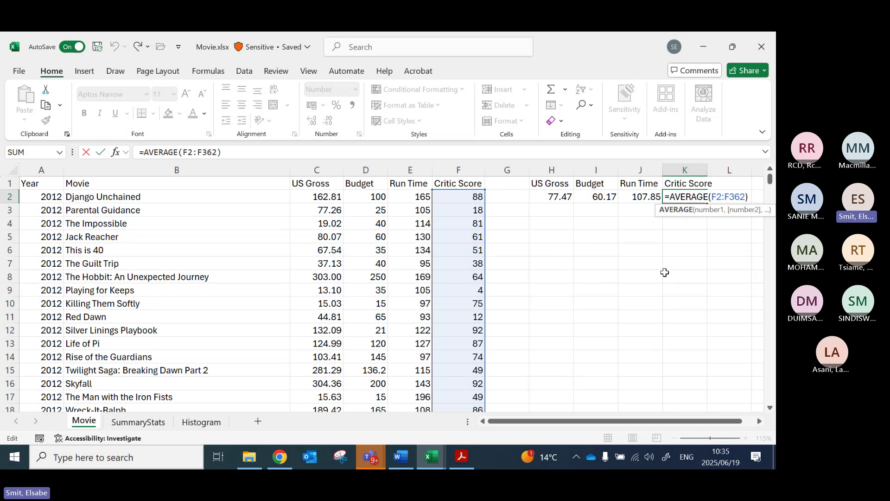
key("ctrl+Return")
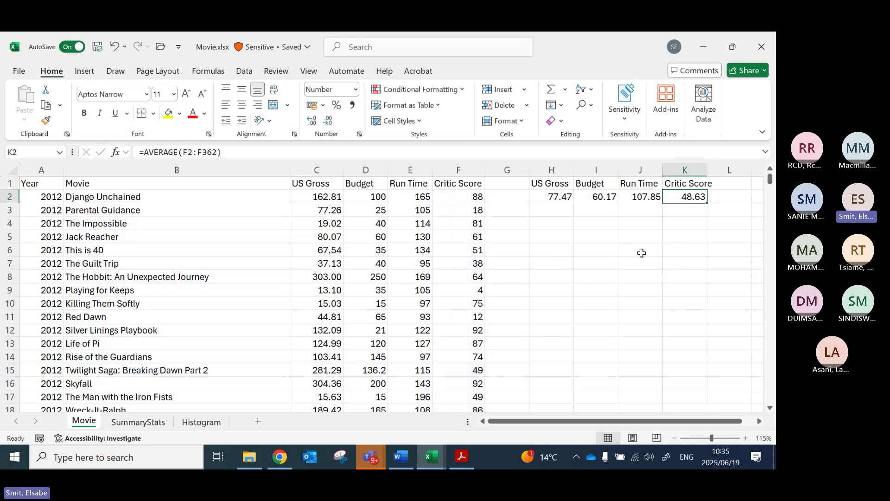
Step: Insert a 2-D line chart with markers from the headings and averages in H1:K2
left_click_drag(557, 187, 678, 194)
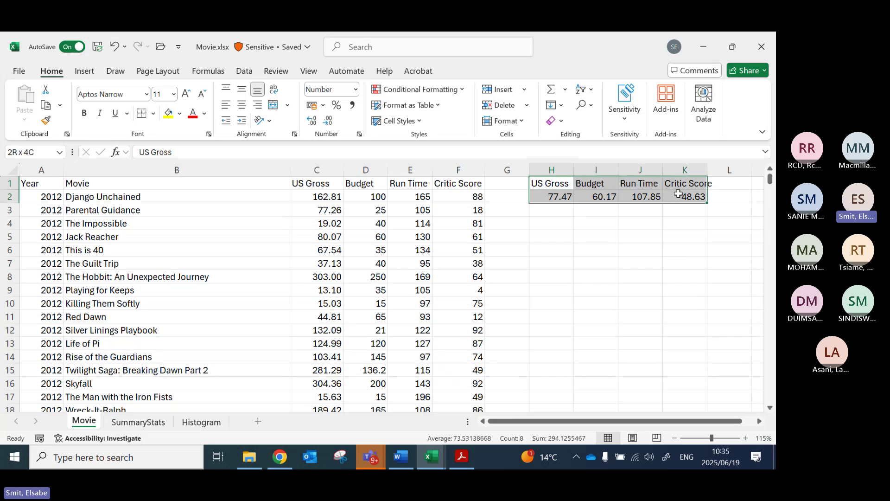
left_click(85, 72)
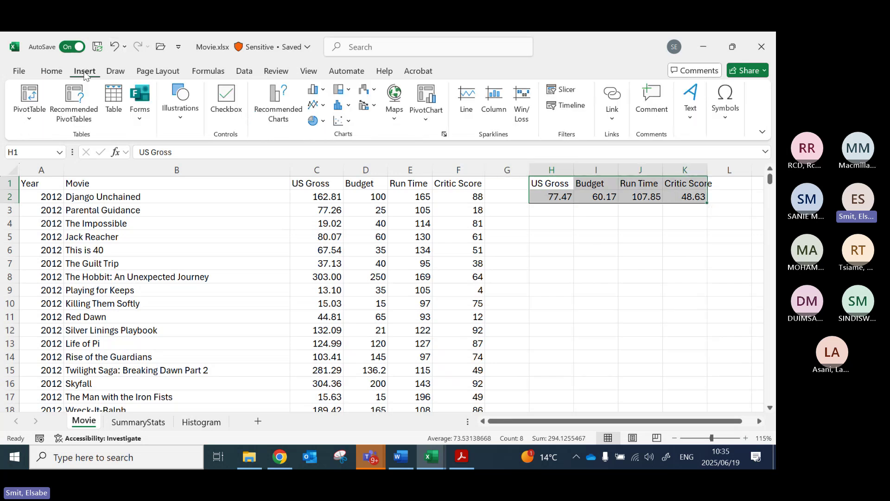
left_click(320, 108)
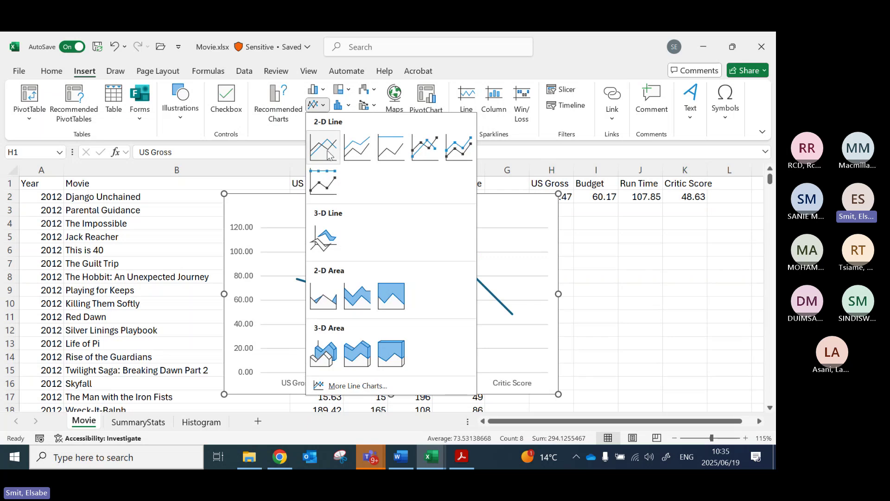
left_click(426, 148)
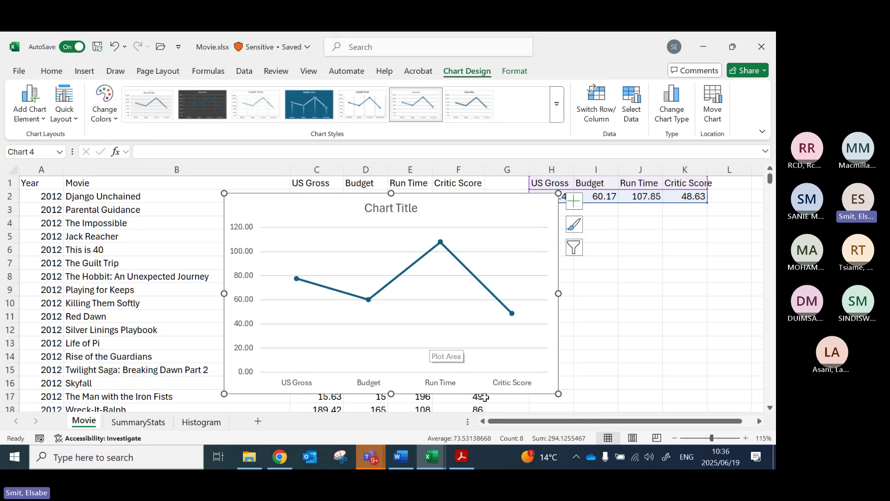
Step: Move the line chart to a new sheet named LineGraph and place that sheet after Histogram
right_click(520, 294)
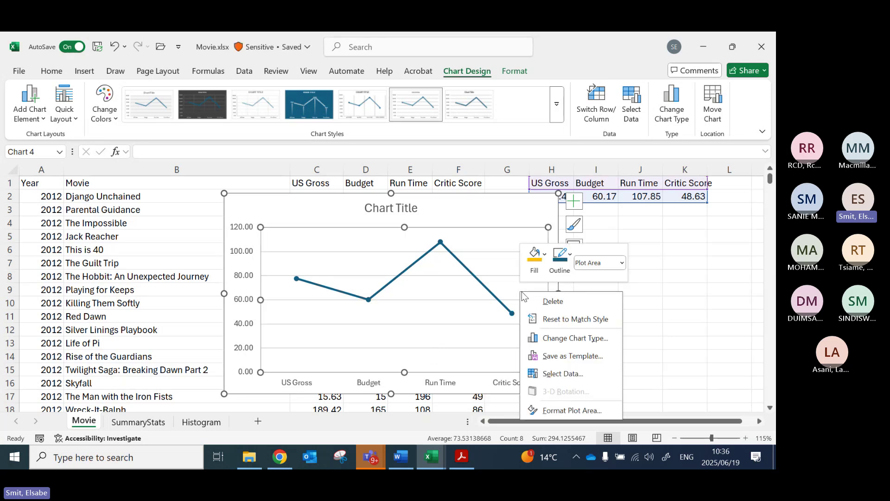
key("Escape")
left_click(493, 223)
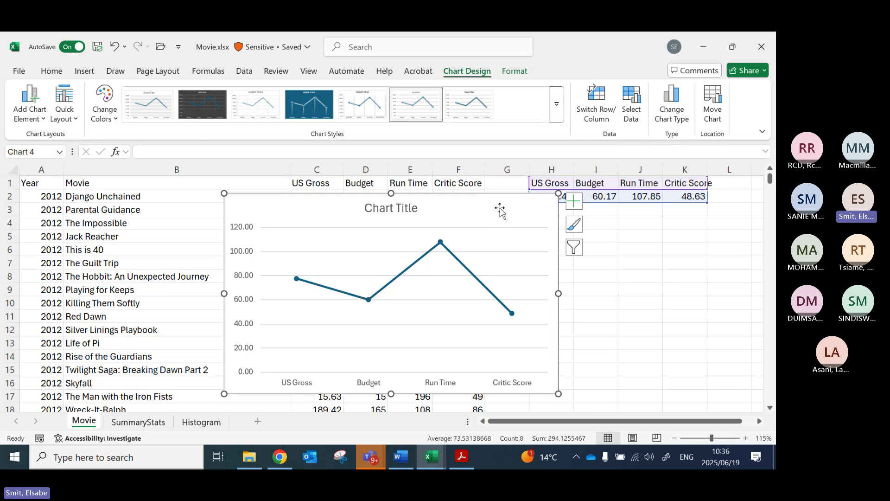
right_click(500, 210)
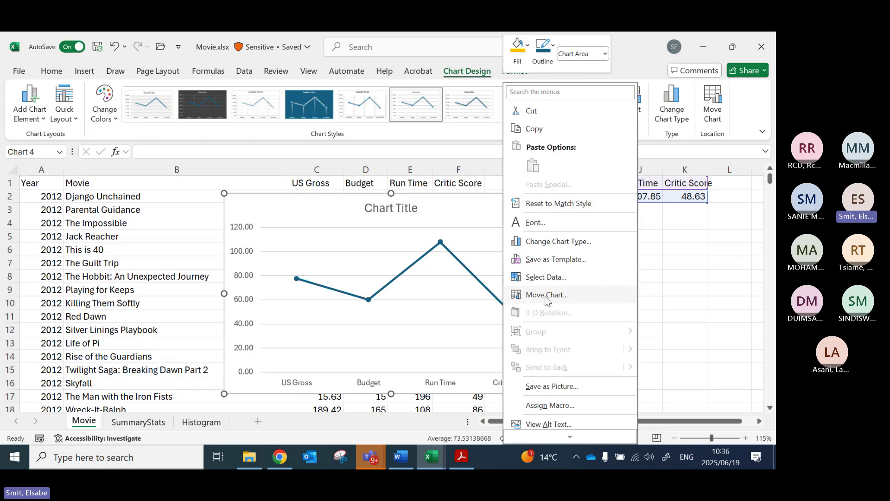
left_click(546, 295)
left_click(460, 273)
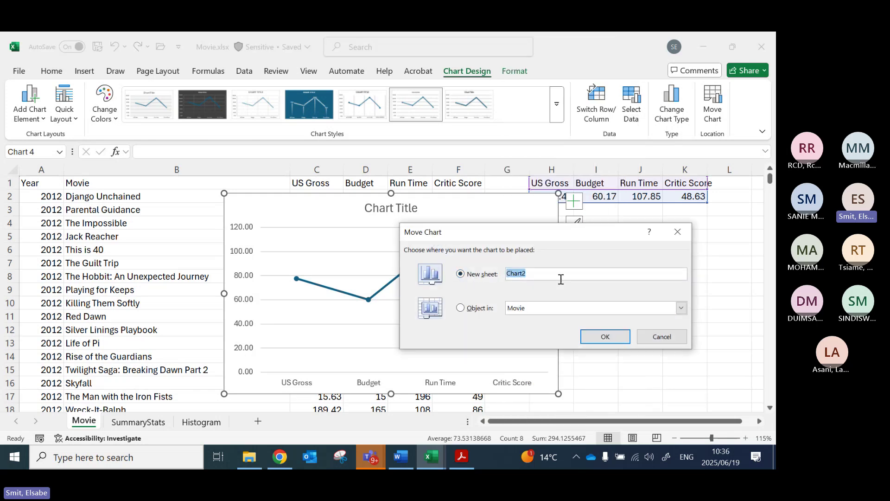
type("LineGraph")
left_click(607, 336)
left_click_drag(98, 424, 292, 420)
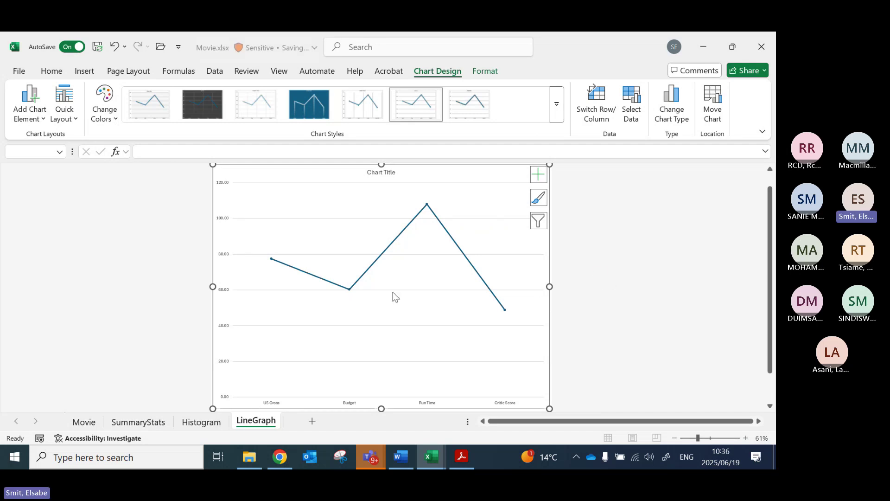
Step: Return to the Movie sheet, deselect the averages, and check the scatterplot task in the Word document before going back to Excel
left_click(84, 422)
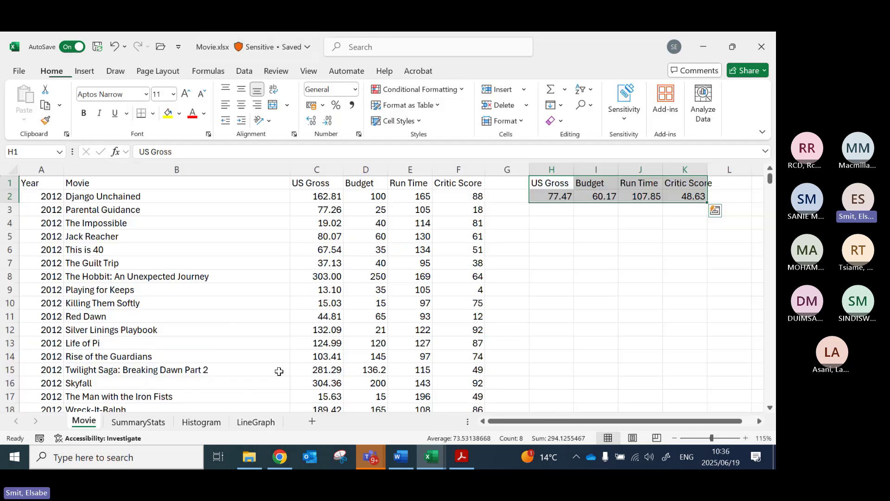
left_click(550, 225)
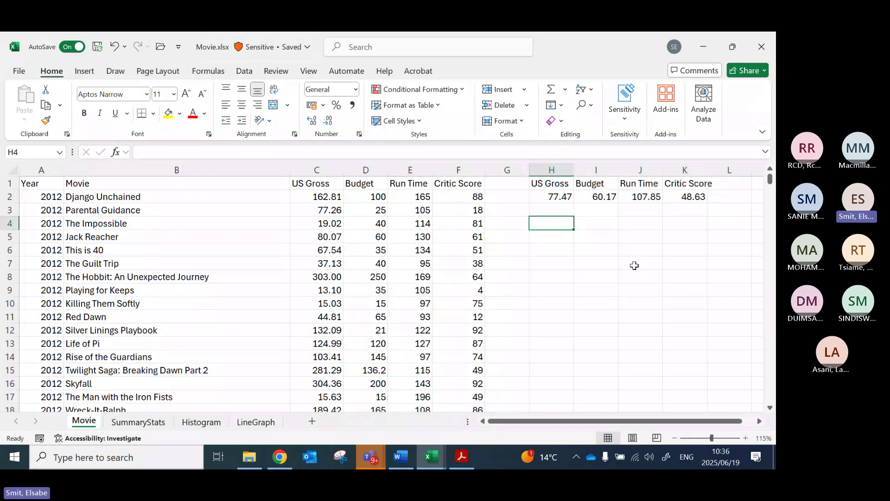
left_click(399, 459)
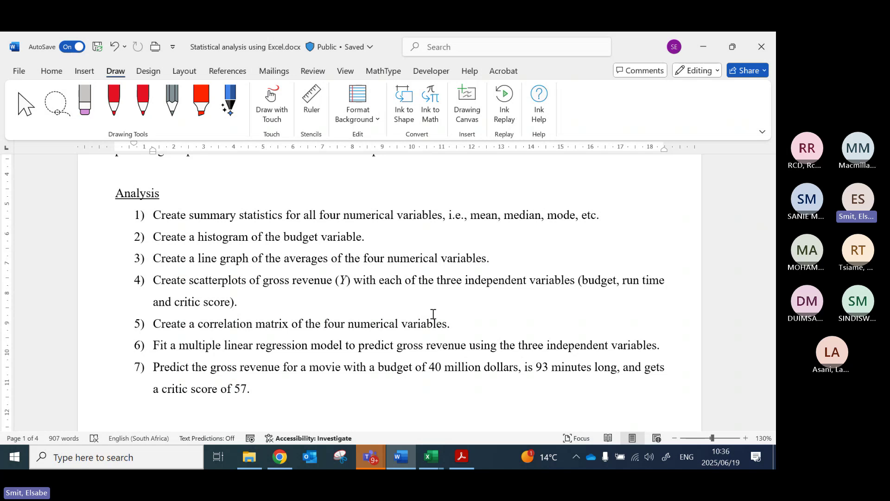
key("alt+Tab")
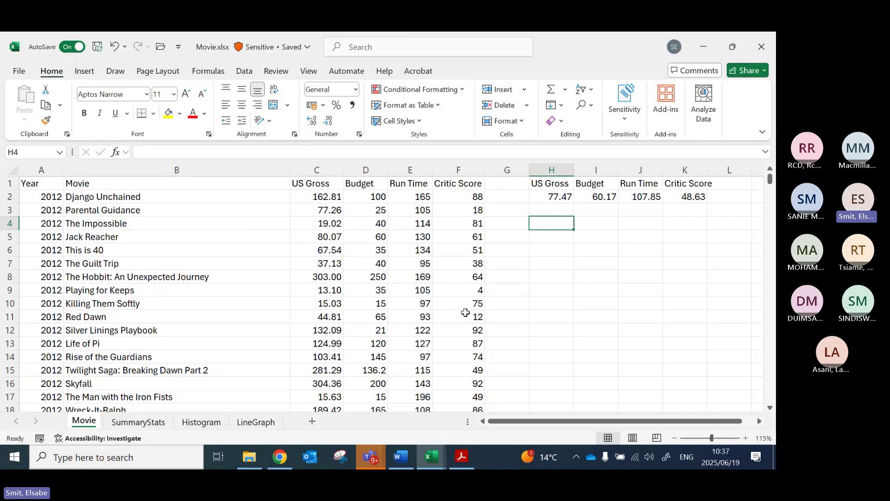
Step: Insert a scatter chart of the US Gross and Budget columns (C:D) on the Movie sheet and shift it slightly below the headings
left_click(335, 197)
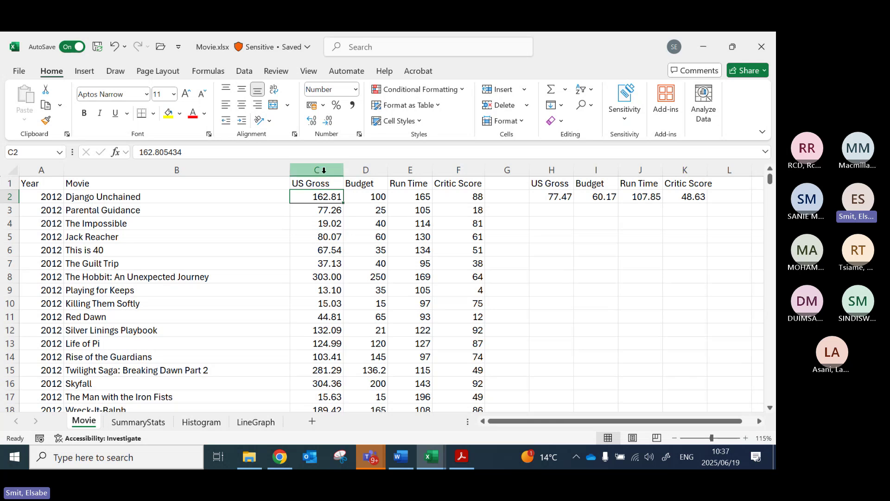
left_click_drag(323, 170, 358, 171)
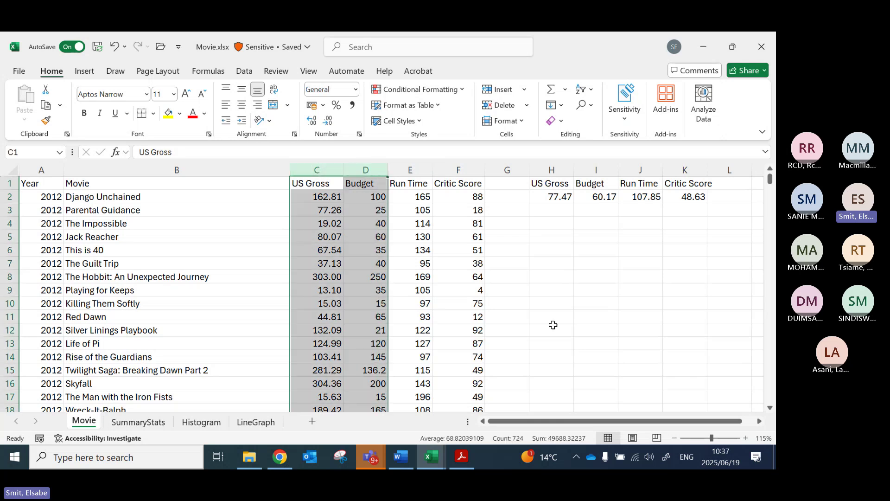
key("alt+Tab")
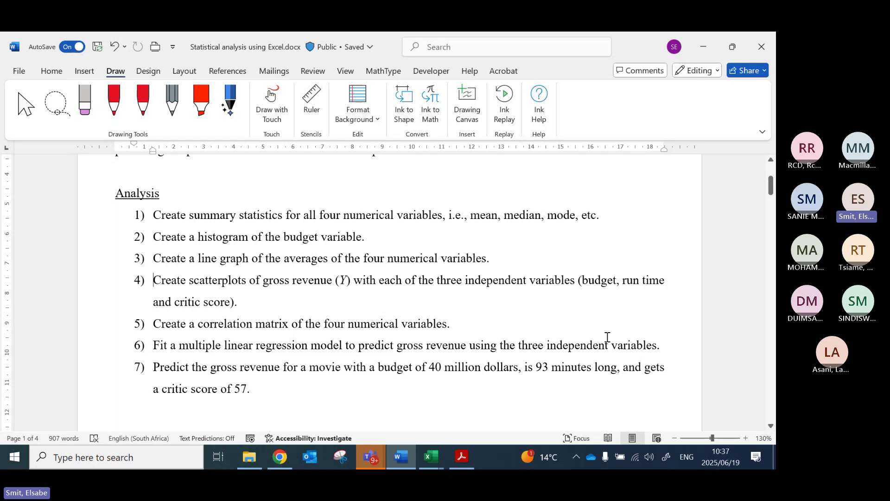
key("alt+Tab")
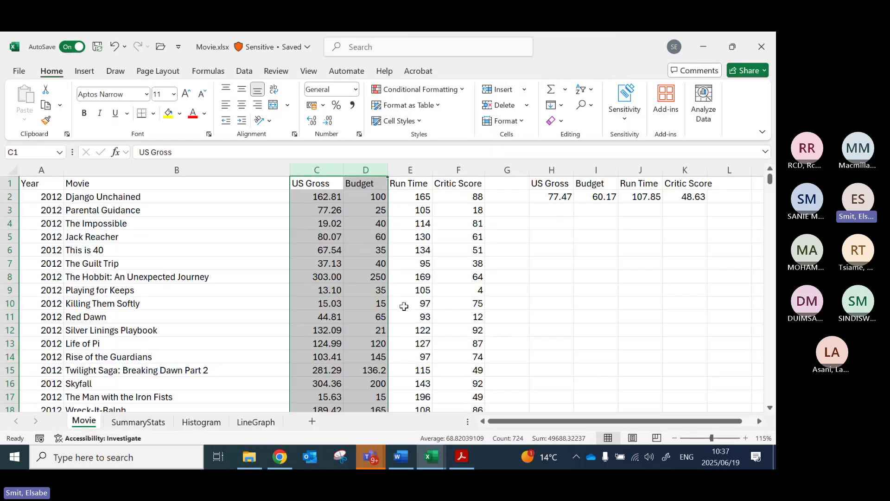
left_click(84, 73)
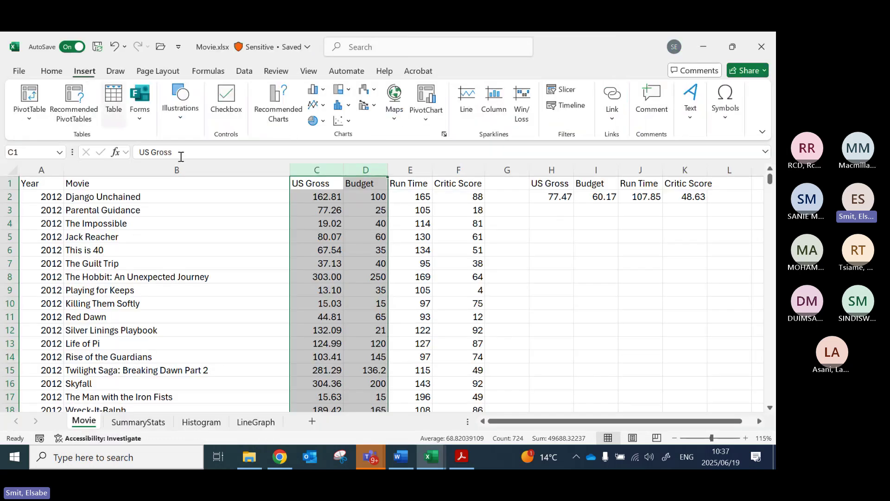
left_click(344, 121)
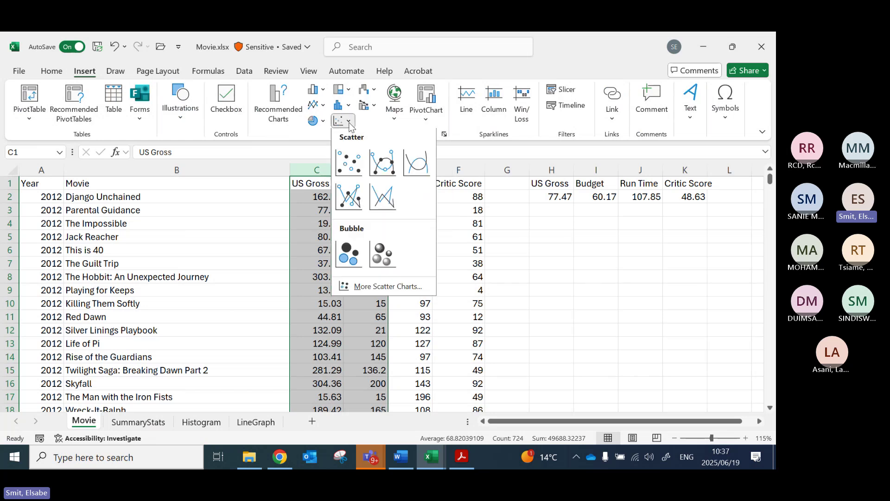
left_click(350, 162)
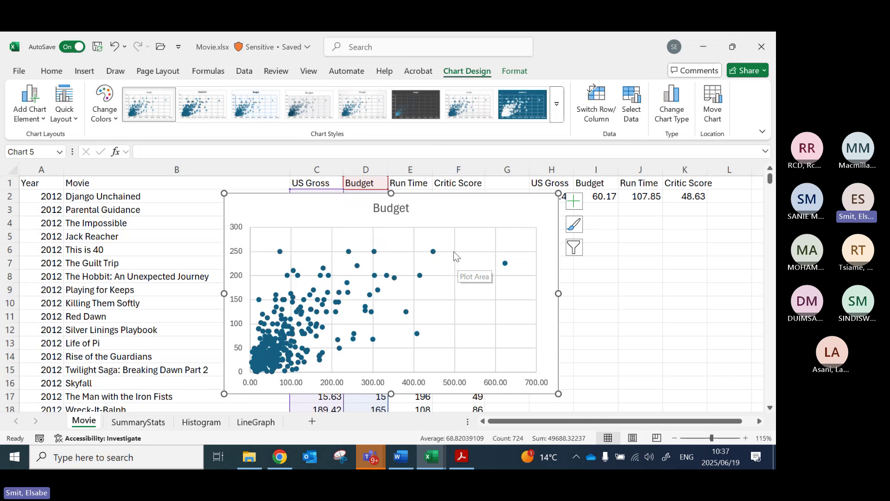
left_click_drag(487, 198, 505, 223)
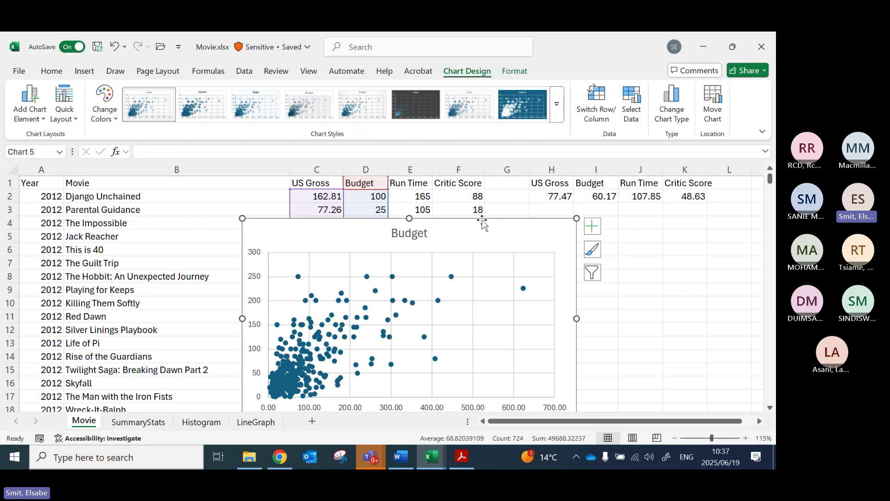
left_click_drag(482, 222, 485, 207)
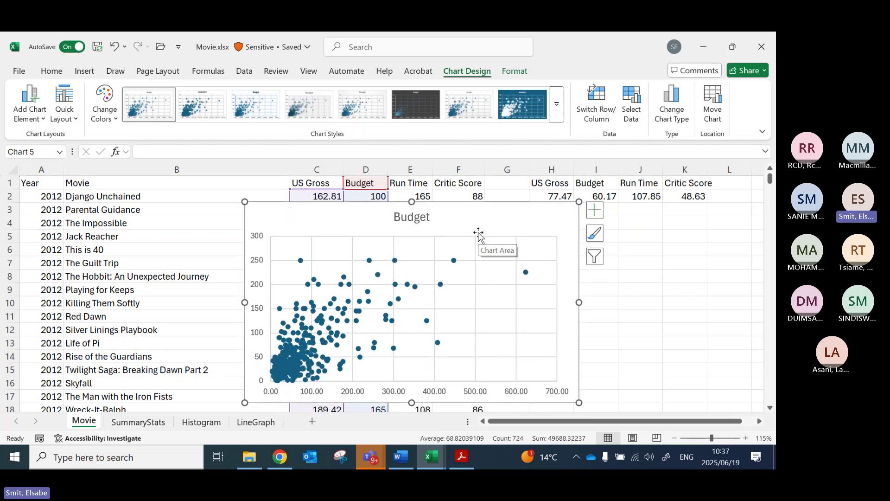
left_click(678, 318)
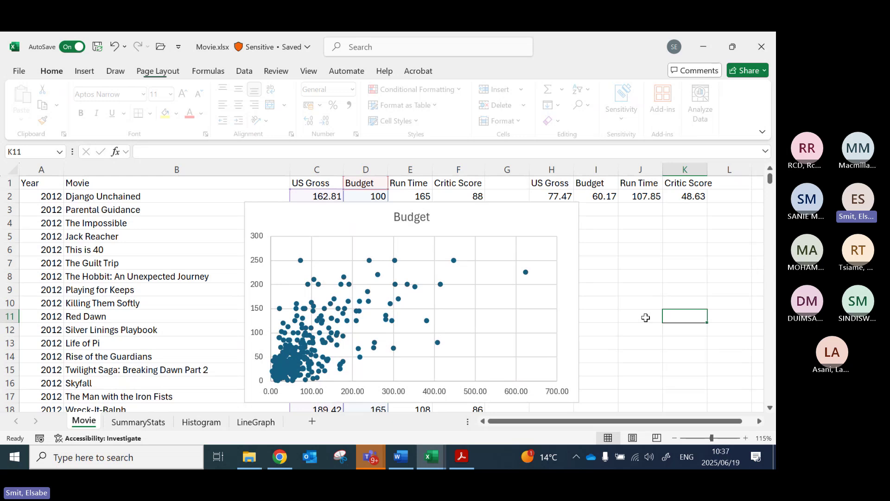
Step: Add a new sheet and copy the Movie sheet's US Gross and Budget columns to its A1, moving the scatter chart clear of them
left_click(312, 422)
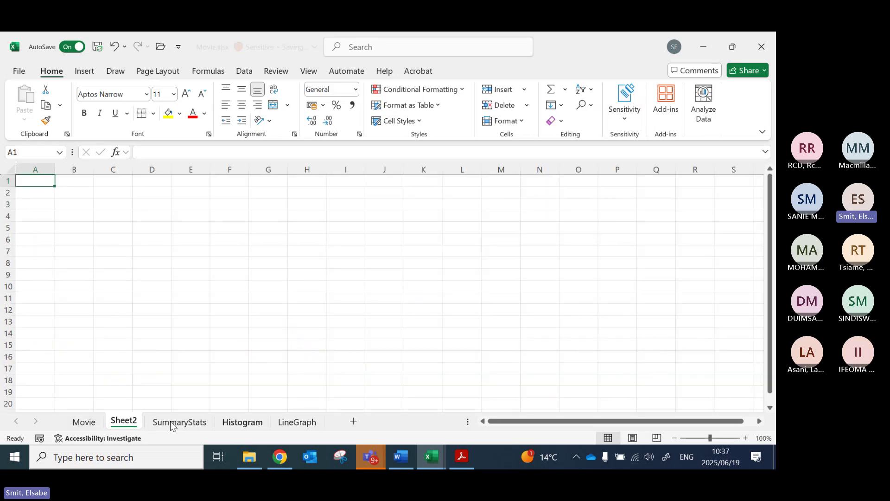
left_click(84, 421)
left_click_drag(316, 169, 366, 170)
left_click_drag(472, 207, 652, 198)
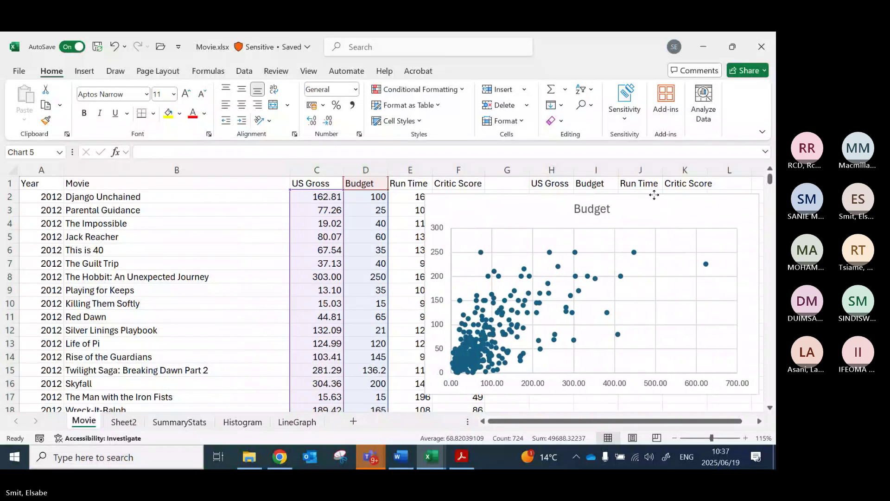
key("Escape")
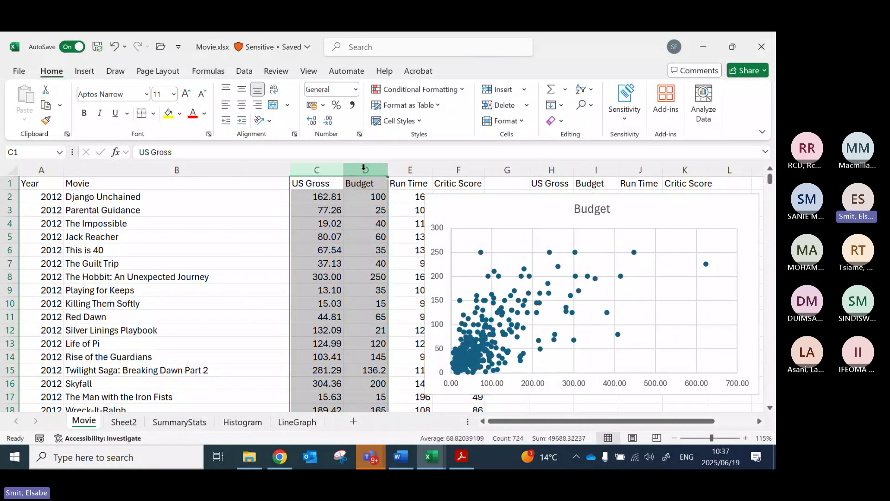
key("ctrl+c")
left_click(123, 422)
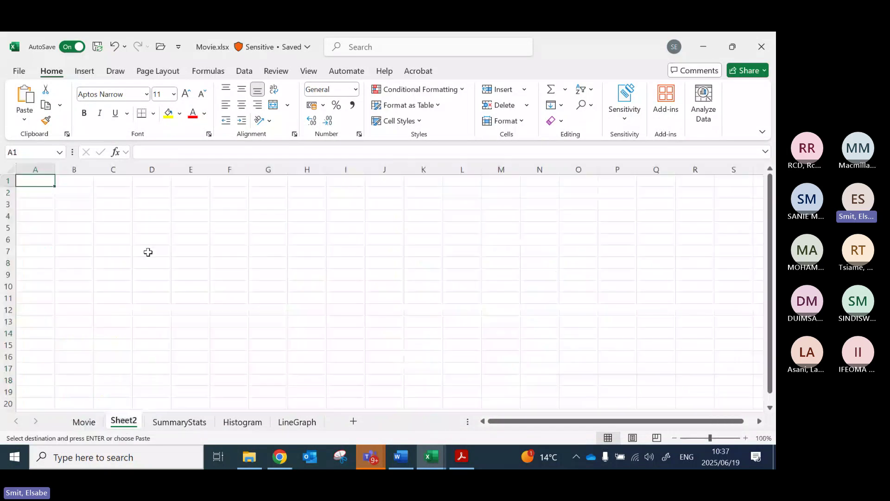
key("ctrl+v")
Step: Reorder the columns on Sheet2 so that Budget is in column A and US Gross in column B
left_click(46, 169)
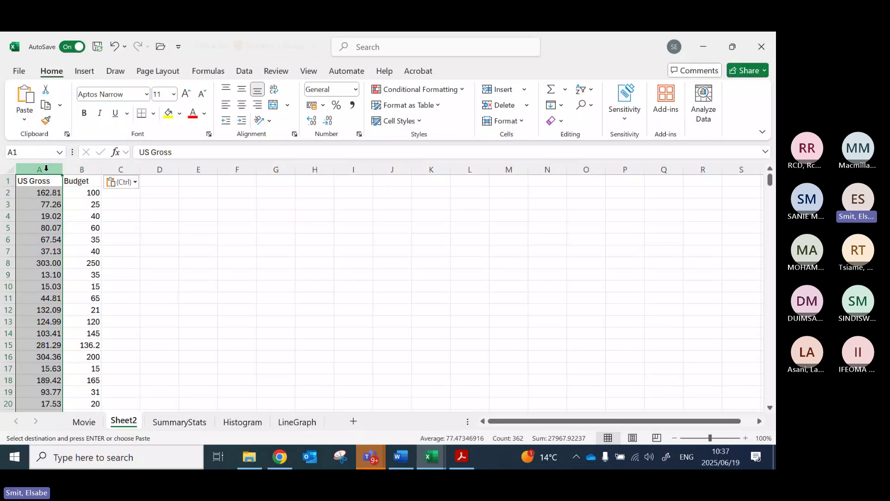
key("ctrl+c")
left_click(121, 169)
key("ctrl+plus")
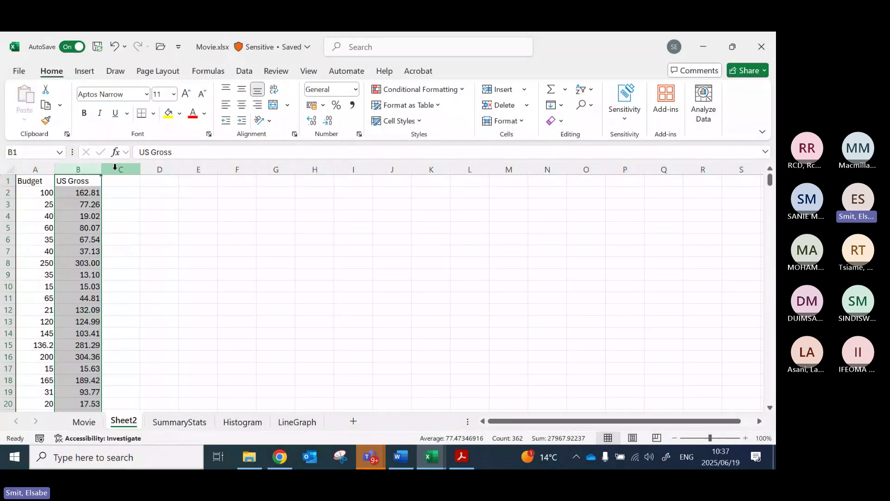
Step: Insert a scatter chart from columns A:B on Sheet2 and compare it with the scatter chart on the Movie sheet
left_click_drag(40, 168, 75, 173)
left_click(84, 70)
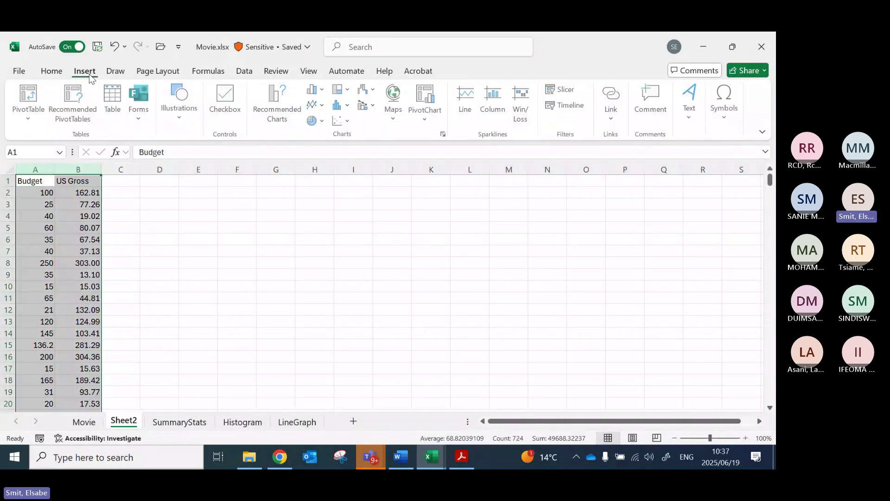
left_click(348, 122)
left_click(349, 163)
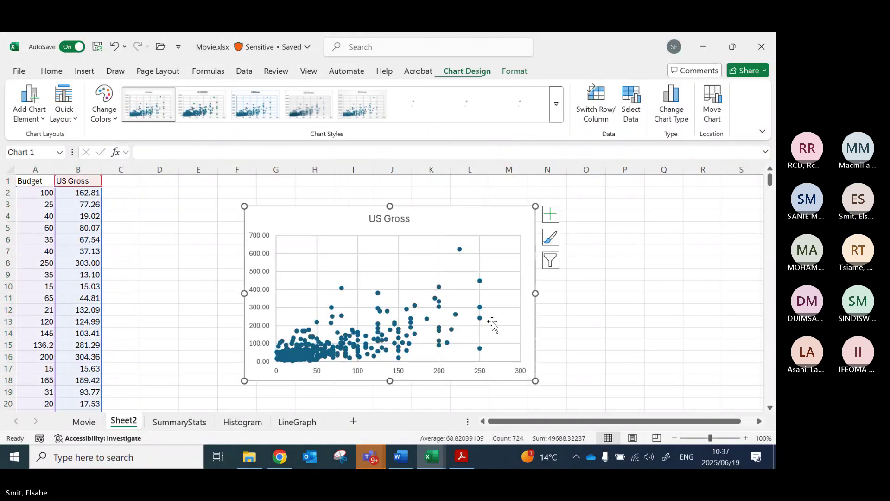
left_click(85, 422)
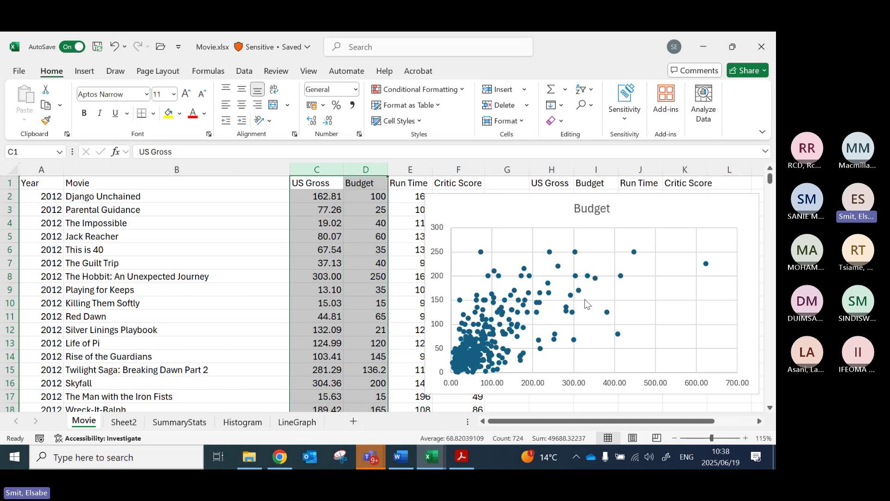
left_click(120, 422)
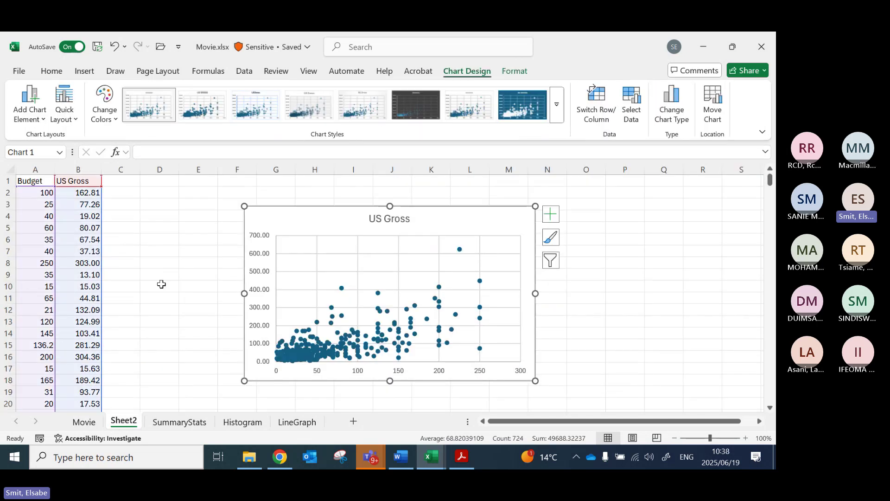
left_click(160, 263)
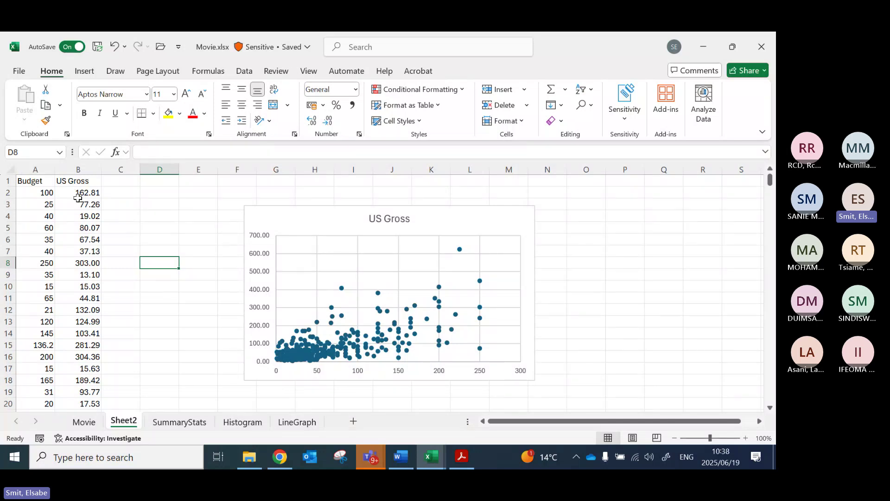
Step: Edit the Budget series of the Movie sheet's scatter chart and set its X values to =Movie!$D$2:$D$362
left_click(91, 420)
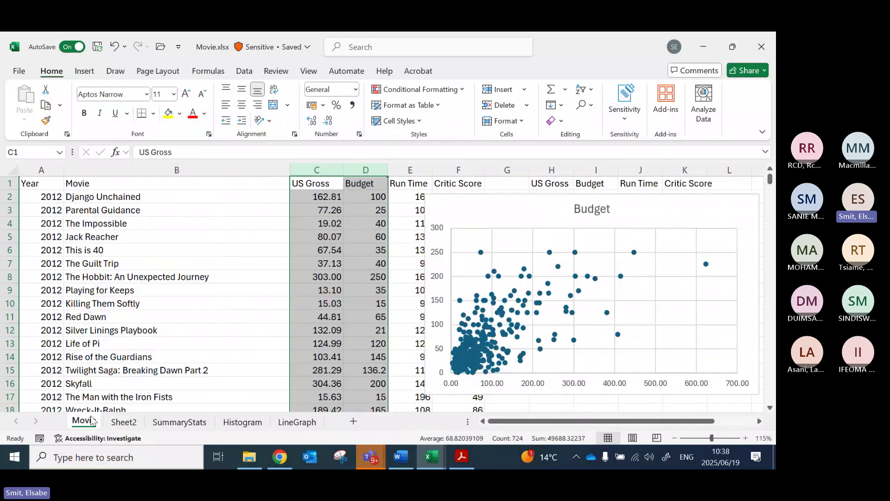
right_click(667, 212)
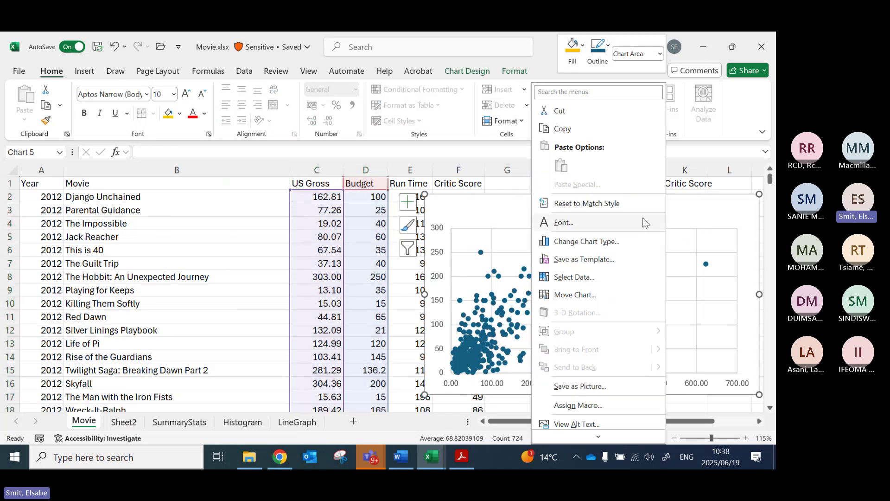
left_click(579, 278)
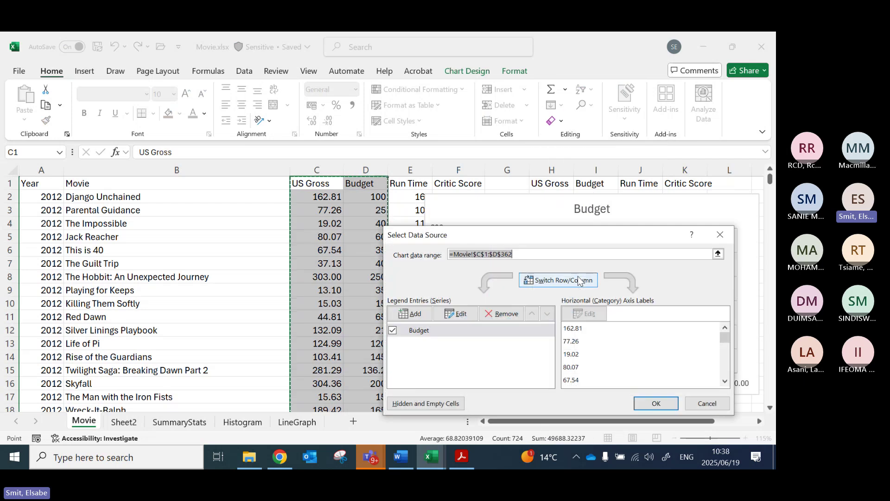
left_click(423, 331)
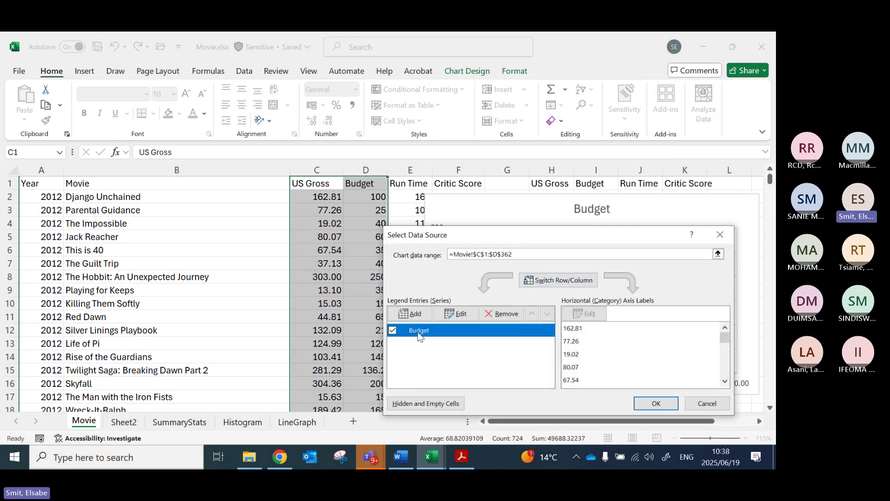
left_click(461, 314)
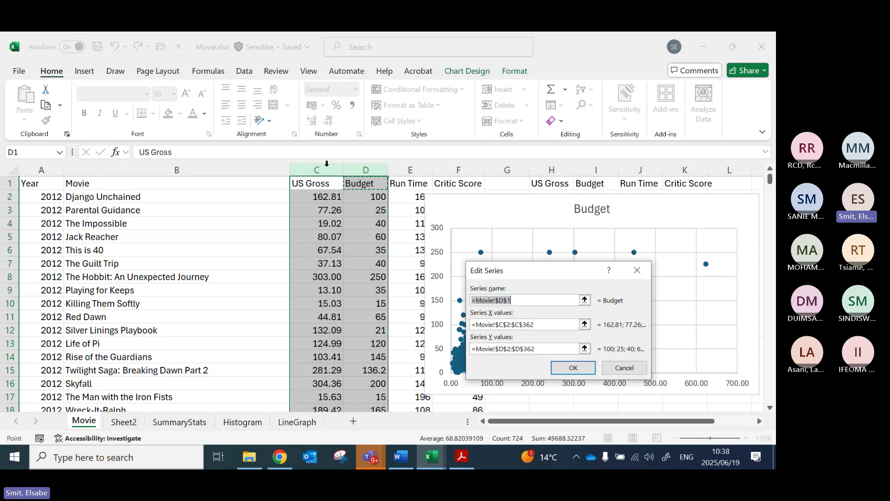
left_click(503, 325)
key("BackSpace")
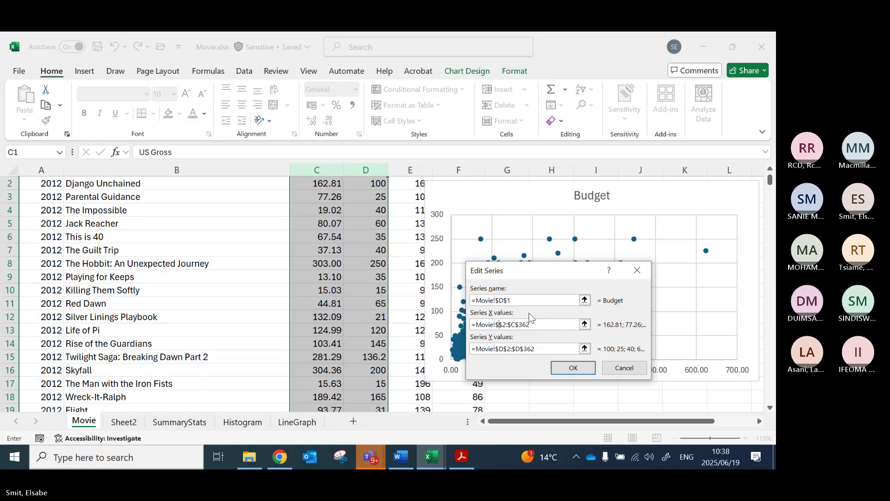
type("d")
left_click(518, 324)
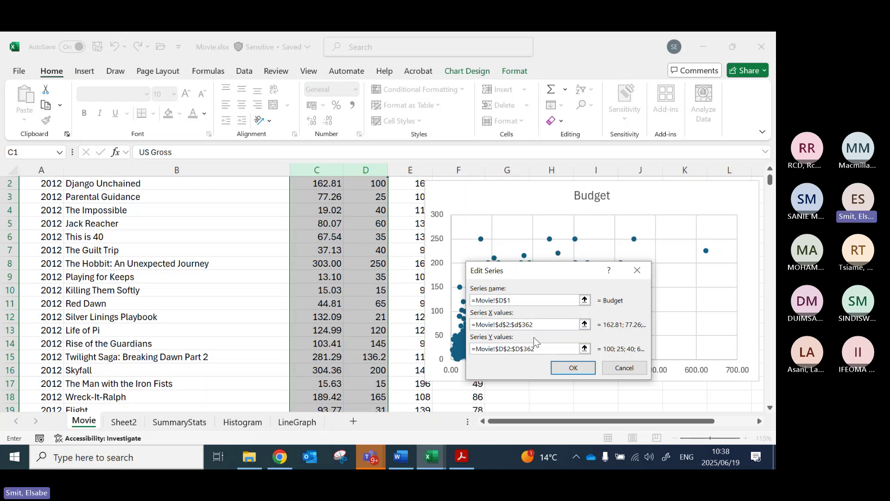
Step: Set the Y values of the Movie sheet chart's Budget series to =Movie!$C$2:$C$362 and apply the data source change
left_click(503, 348)
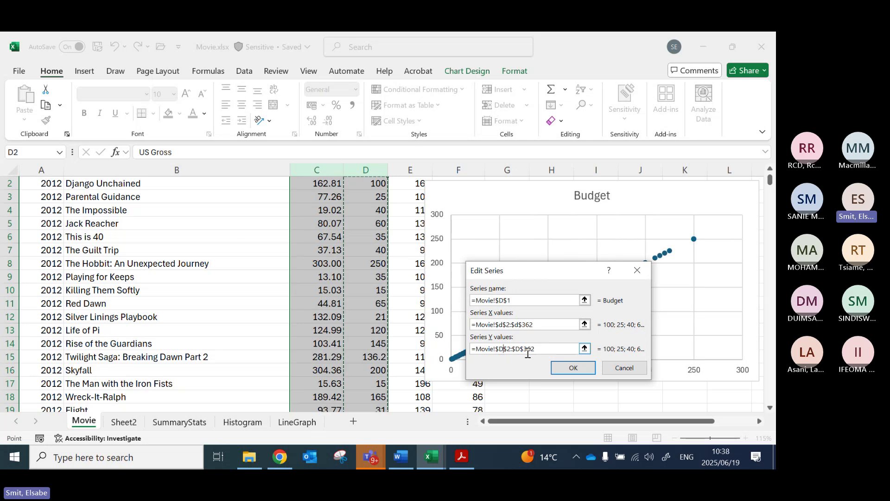
key("BackSpace")
type("d")
left_click(519, 350)
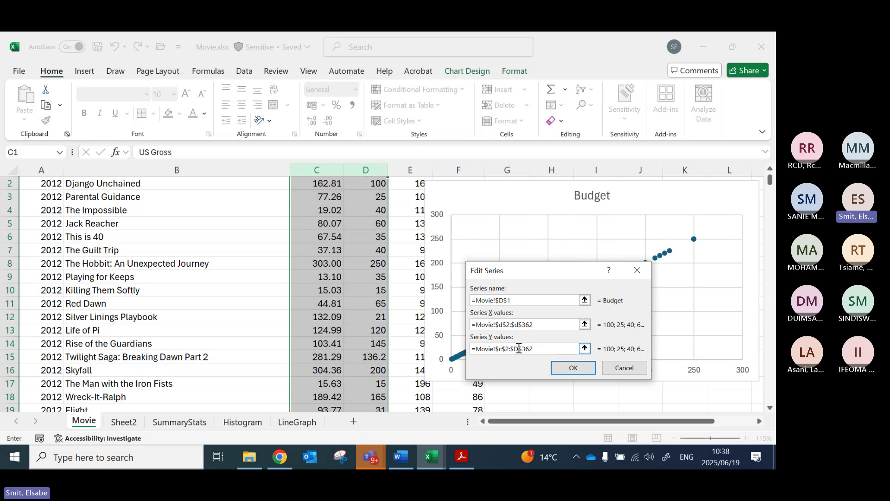
key("BackSpace")
type("c")
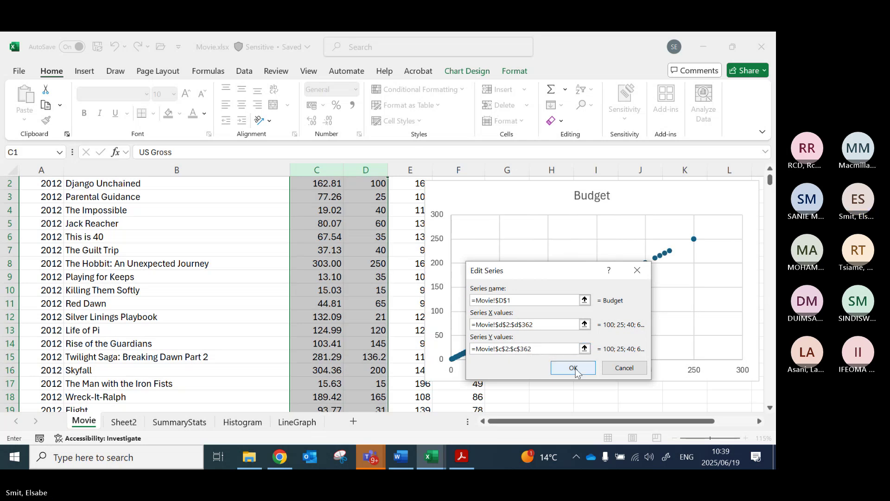
left_click(574, 368)
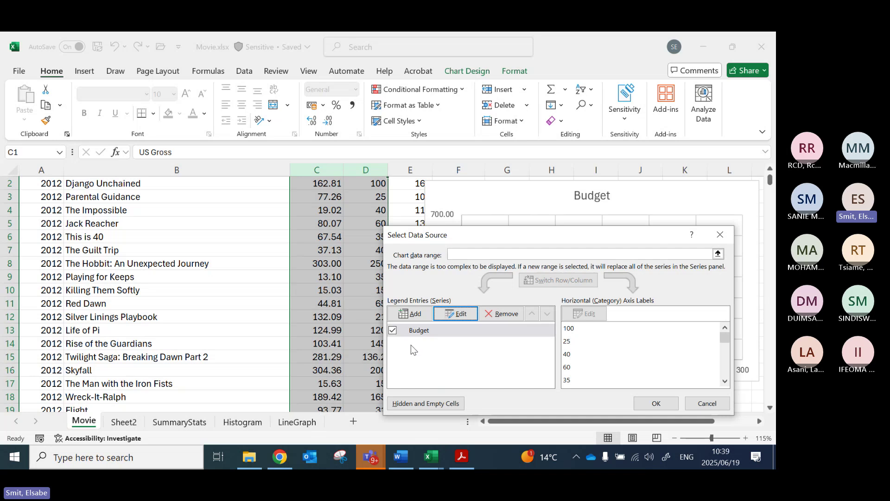
left_click(660, 404)
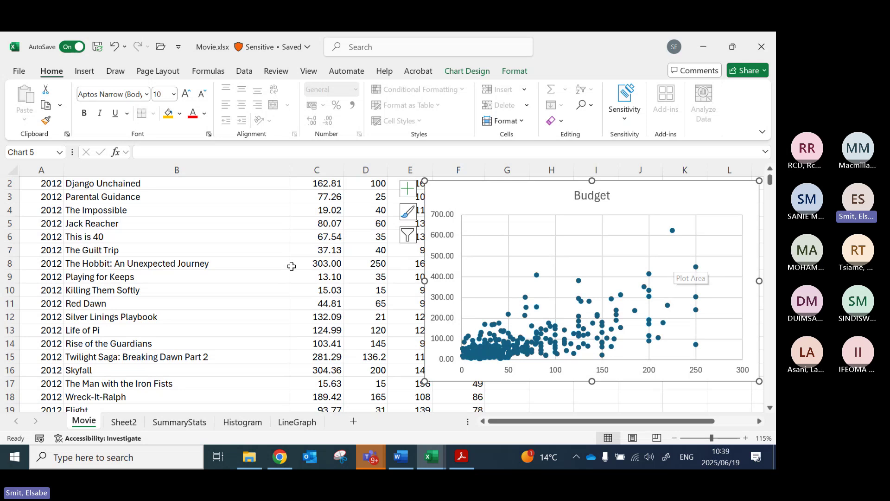
Step: Delete the Budget scatter chart from the Movie sheet
scroll(292, 266, "up", 1)
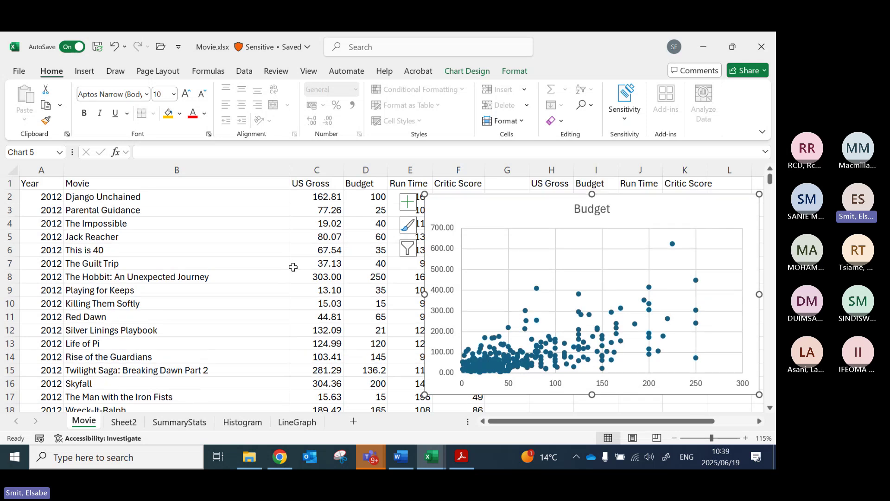
left_click(530, 198)
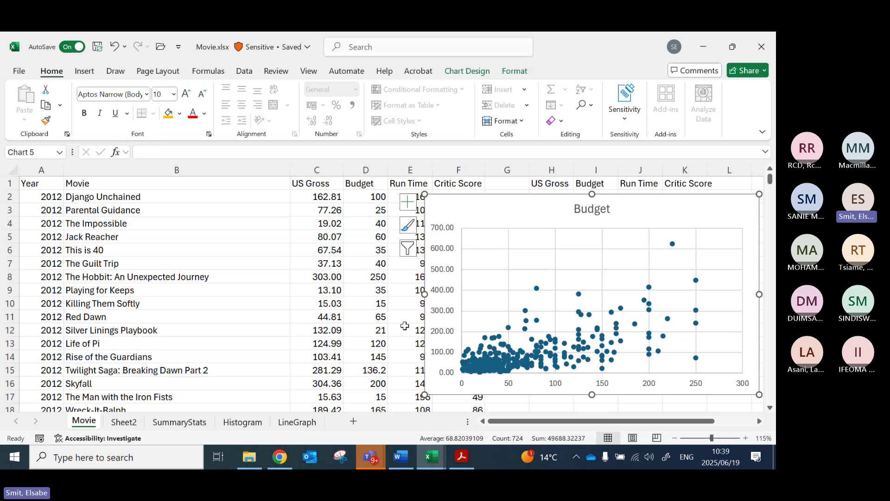
key("Delete")
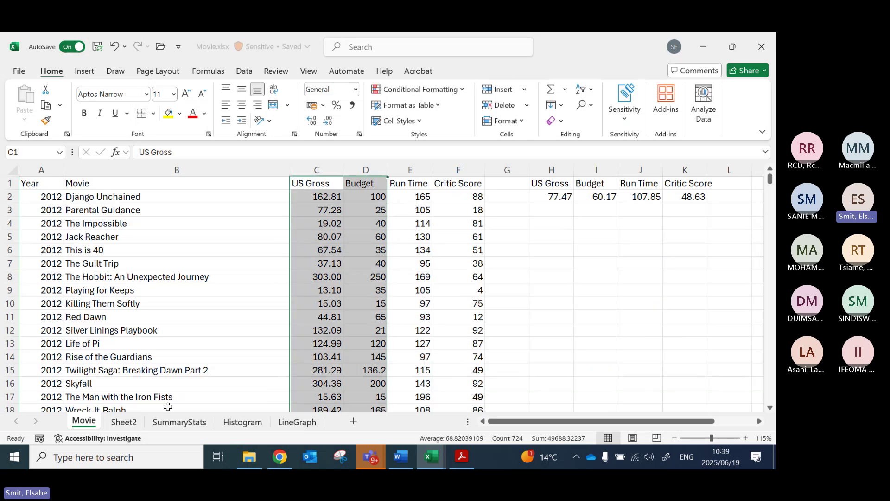
Step: Format the vertical axis numbers of the US Gross scatter chart on Sheet2 with 0 decimal places
left_click(124, 422)
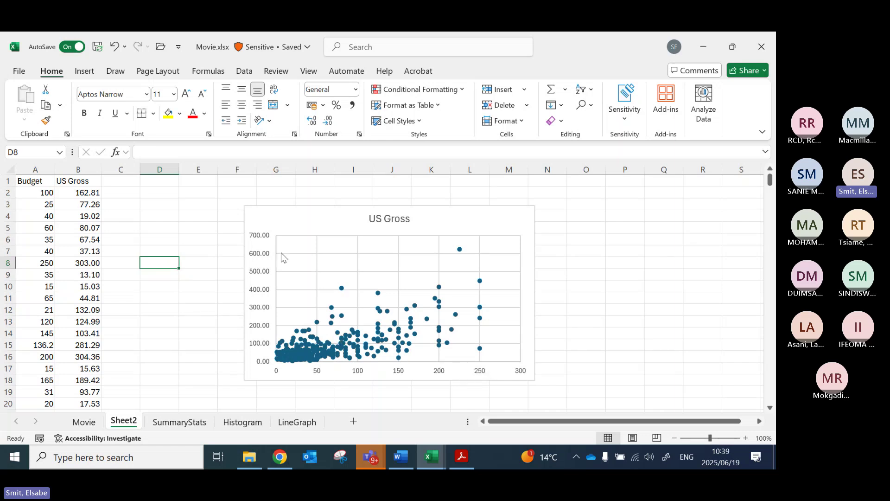
left_click(259, 274)
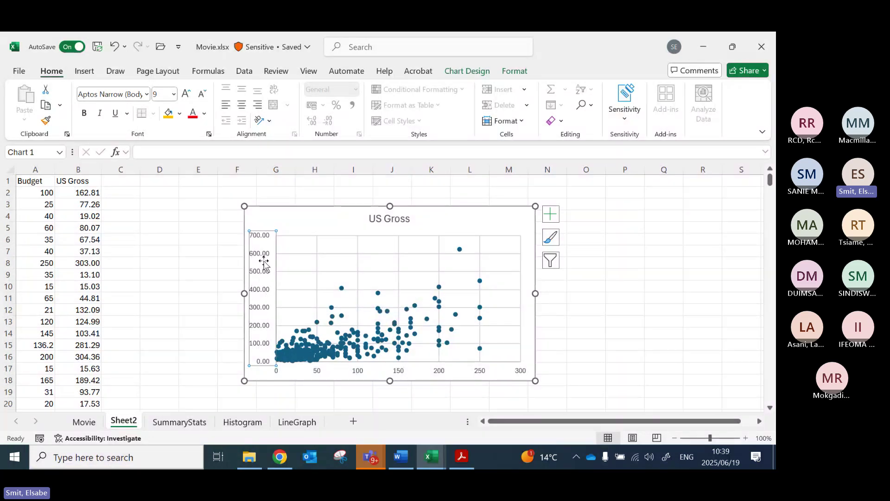
right_click(263, 293)
left_click(320, 282)
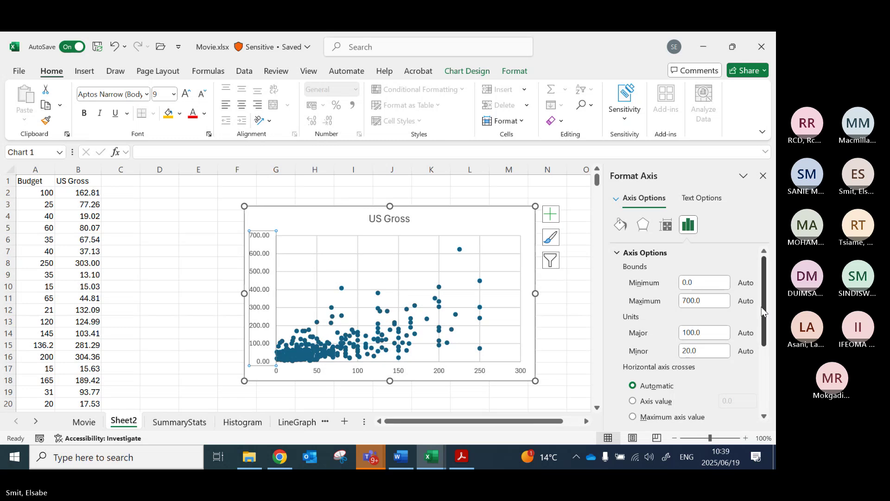
left_click_drag(682, 335, 757, 339)
key("BackSpace")
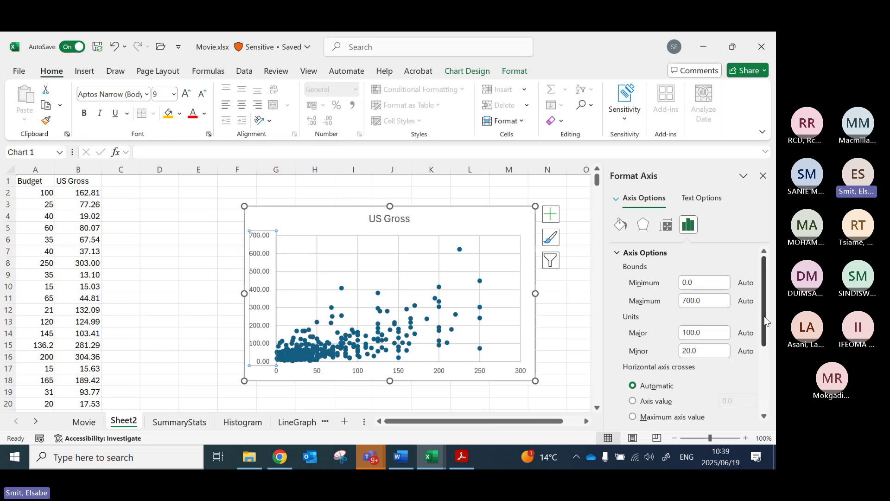
scroll(766, 321, "down", 5)
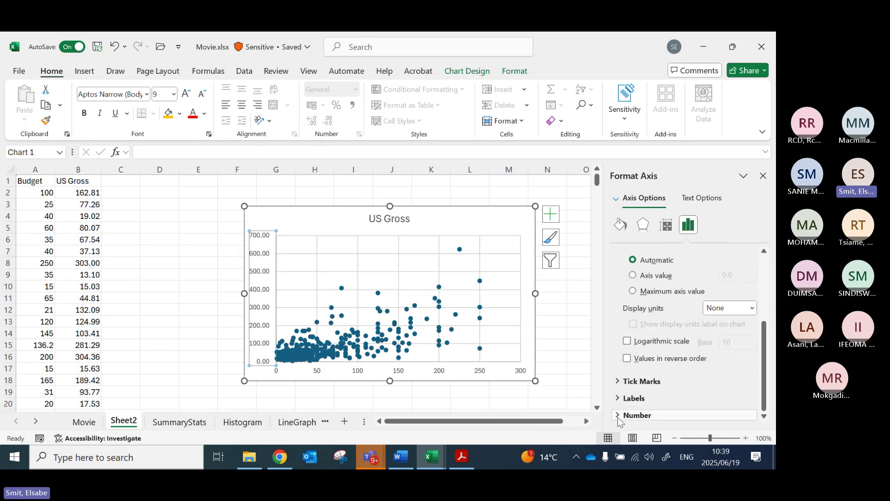
left_click(618, 420)
scroll(682, 404, "down", 5)
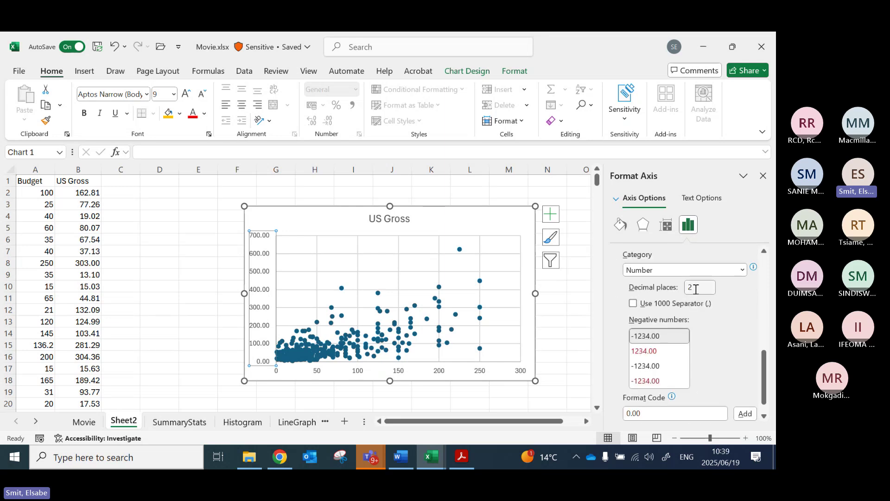
double_click(694, 288)
type("0")
scroll(745, 325, "down", 1)
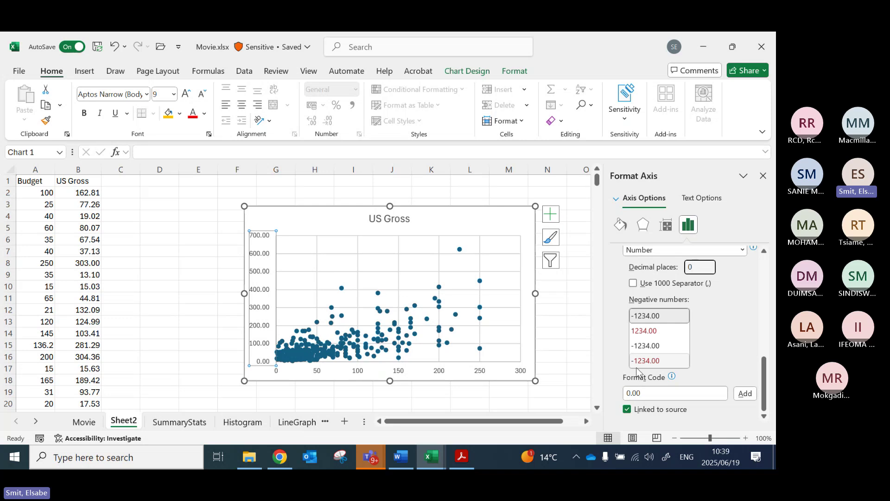
key("Return")
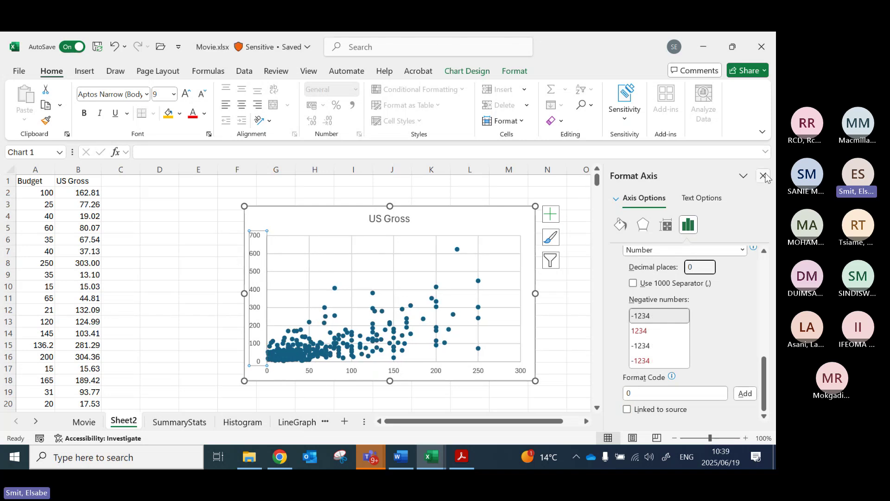
left_click(764, 176)
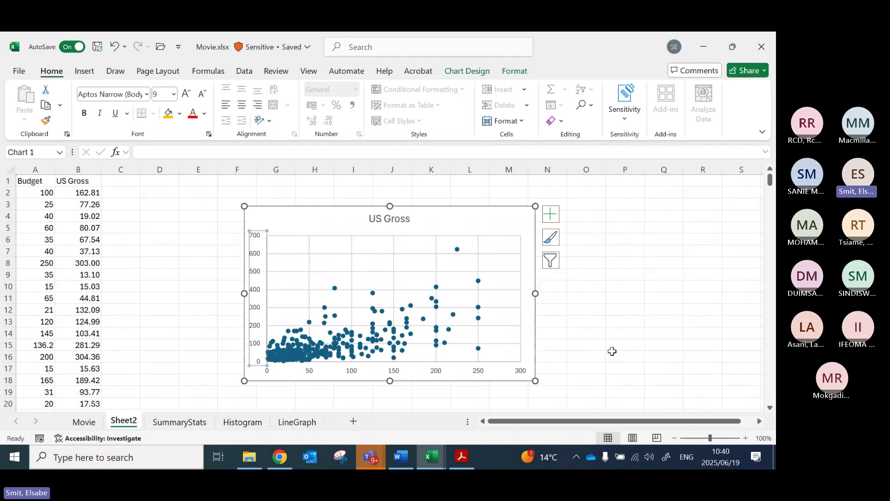
left_click(633, 321)
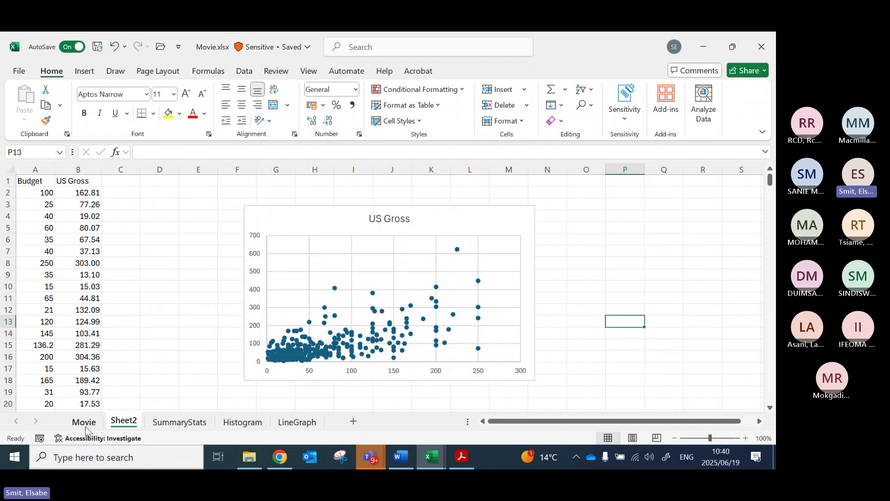
Step: Rename Sheet2 as Scatterplot and move it after the LineGraph sheet
double_click(133, 423)
type("Scatt")
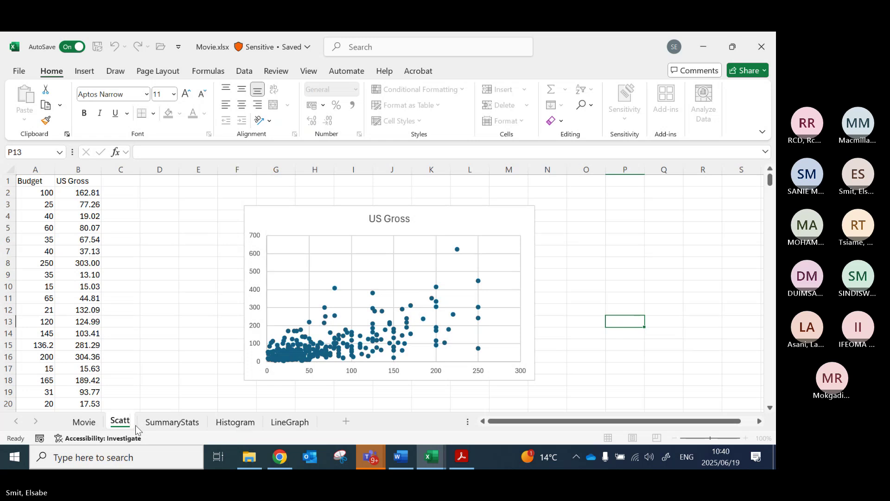
type("erplot")
key("Return")
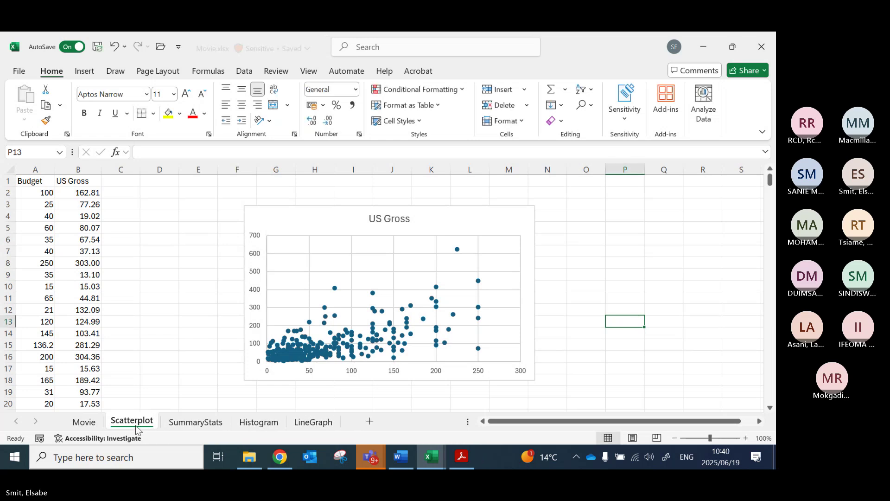
left_click_drag(299, 410, 351, 423)
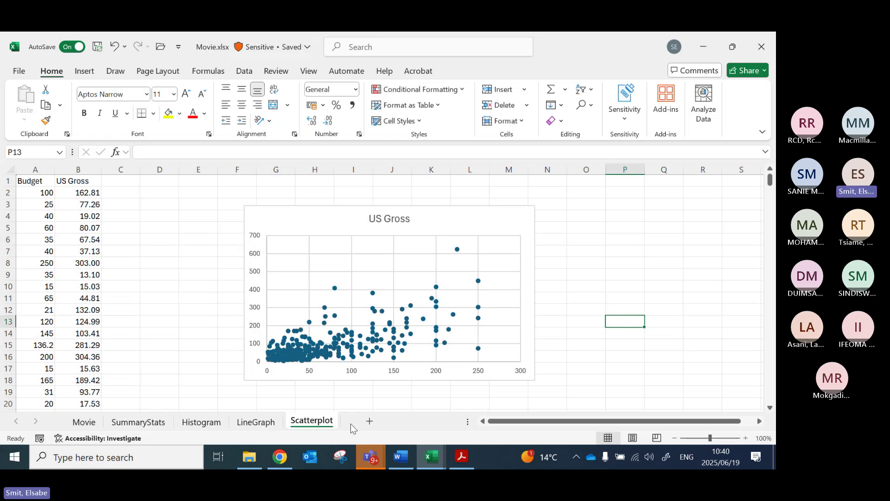
Step: Return to the Movie sheet and check in the Word document which analysis task follows the scatterplots
left_click(77, 423)
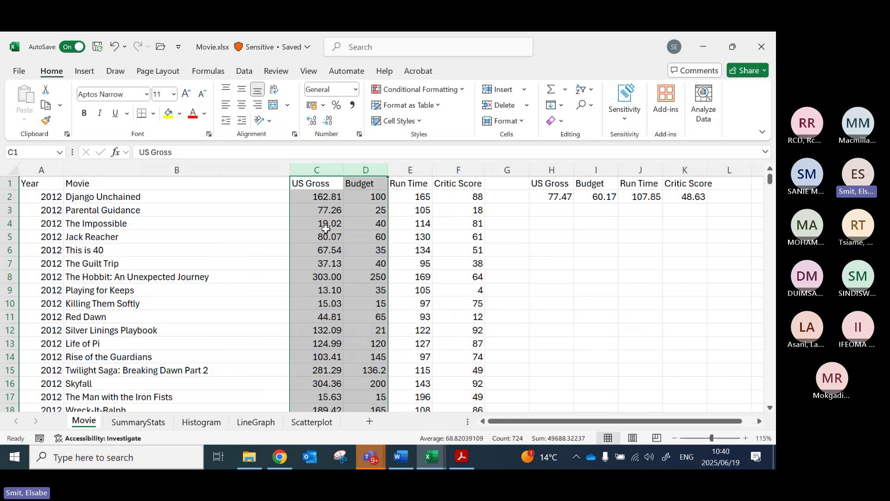
left_click(335, 196)
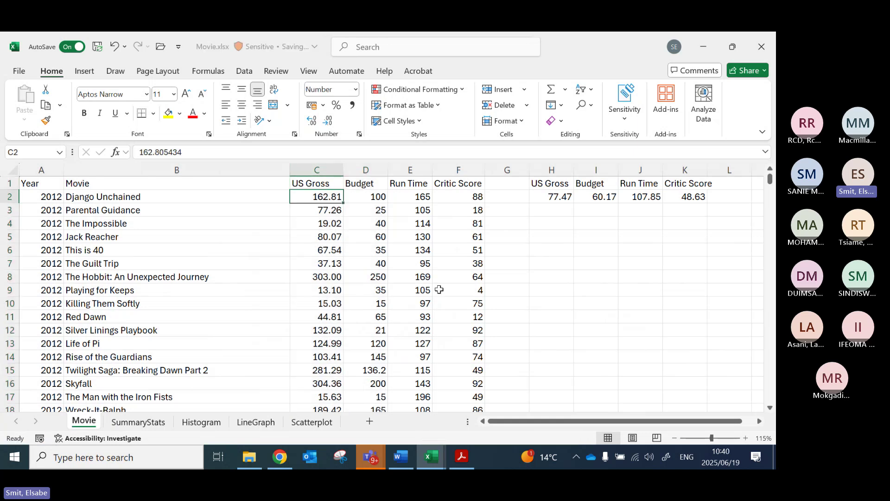
key("alt+Tab")
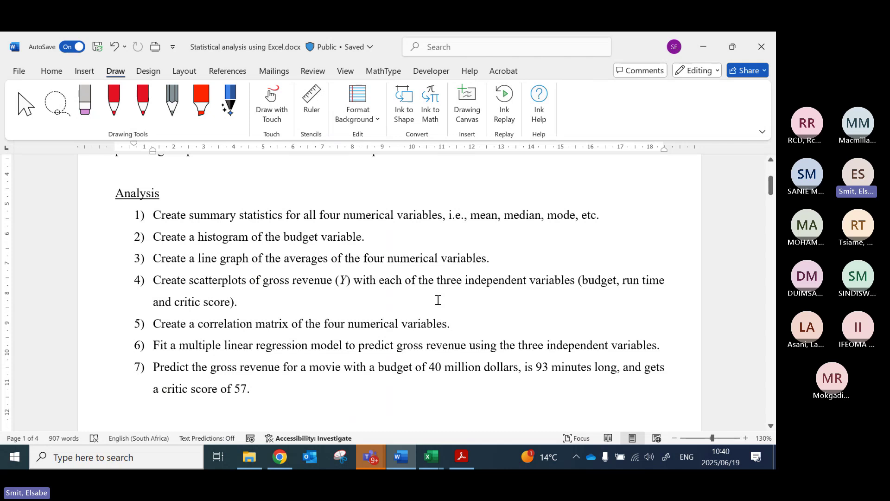
left_click(153, 326)
key("alt+Tab")
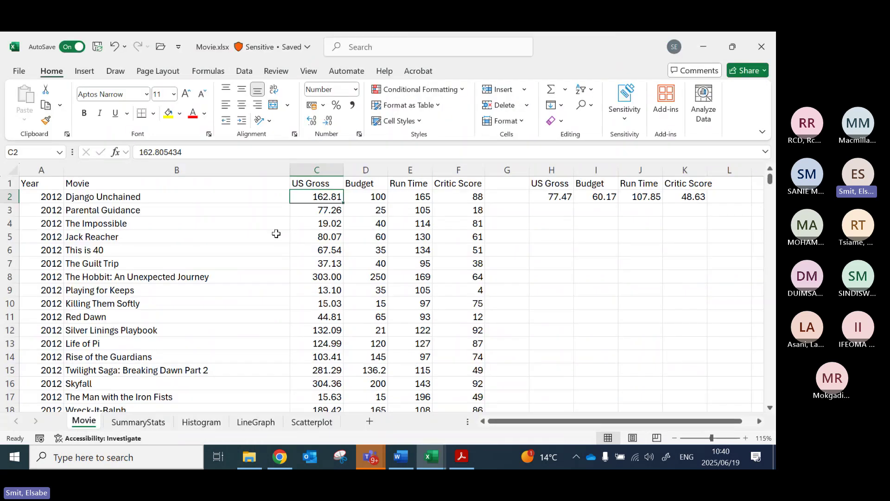
Step: Run a Correlation analysis on columns C to F of the Movie sheet, with labels in the first row, outputting to a new worksheet named Correlation
left_click(301, 181)
key("ctrl+shift+Right")
key("ctrl+shift+Down")
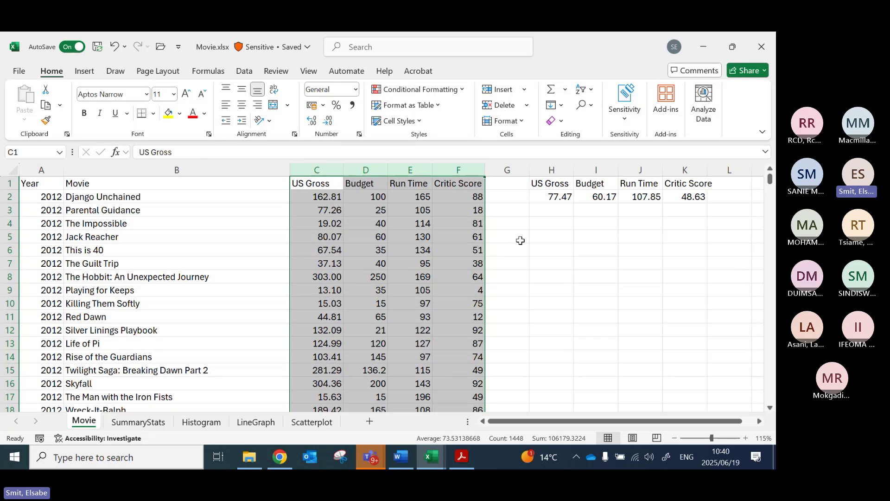
left_click(321, 167)
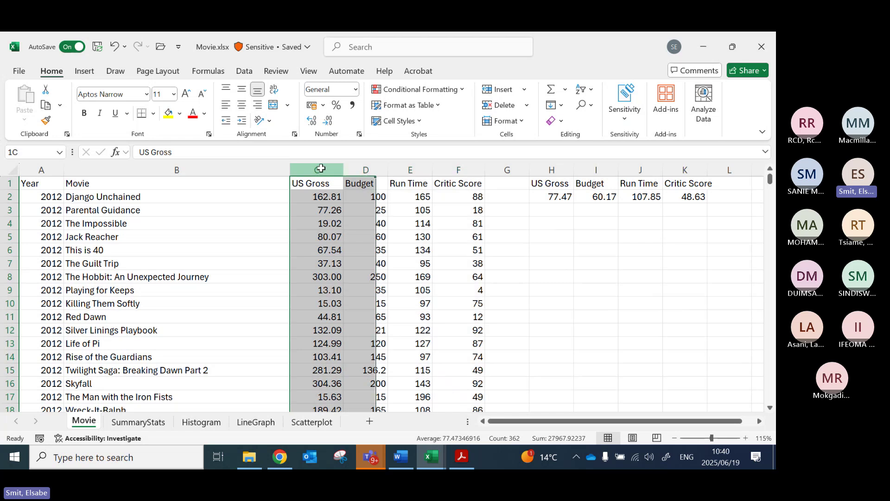
left_click(358, 168)
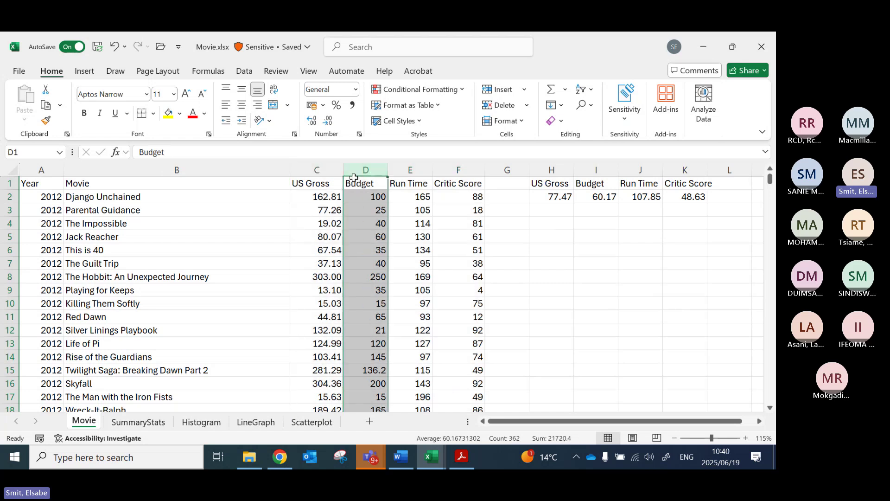
left_click_drag(327, 168, 441, 170)
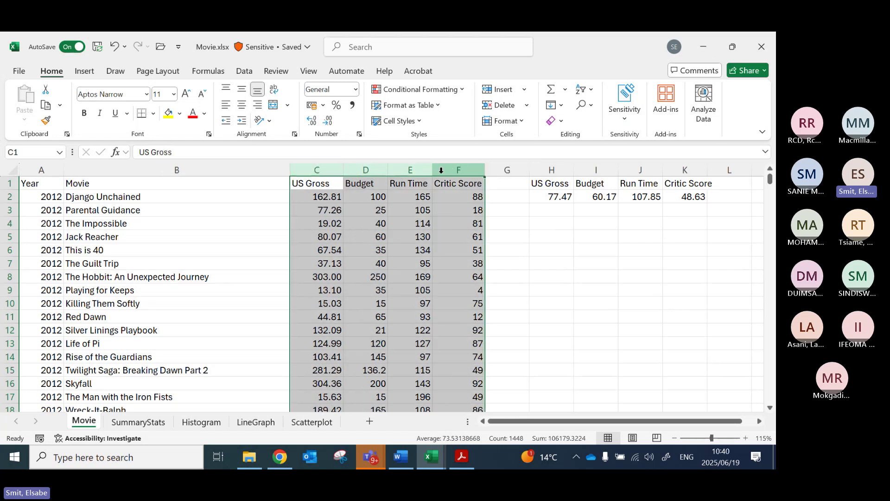
left_click(244, 71)
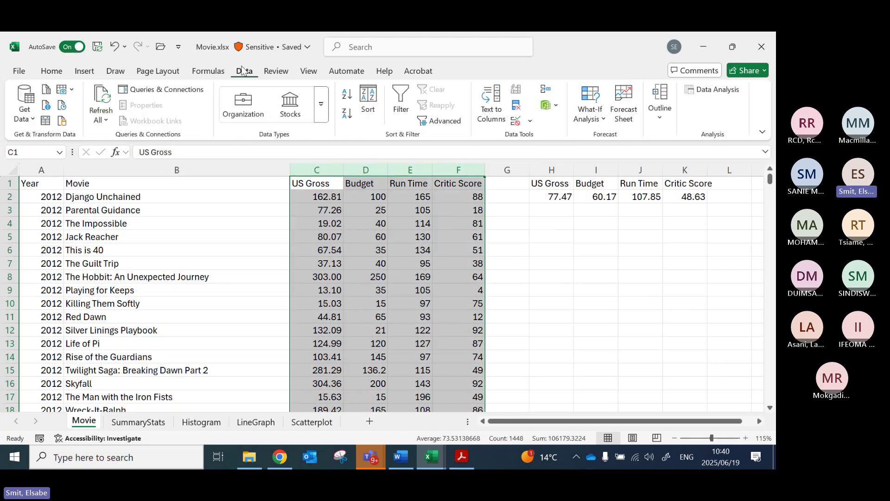
left_click(709, 90)
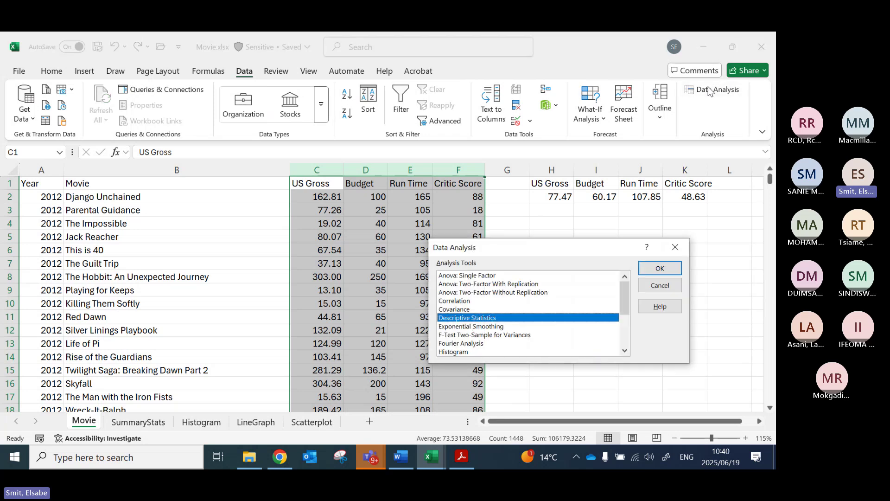
left_click(463, 301)
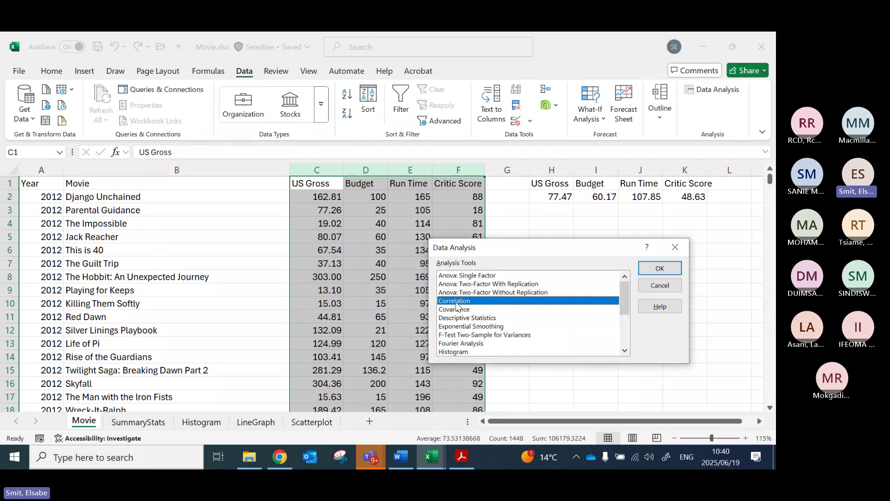
left_click(658, 273)
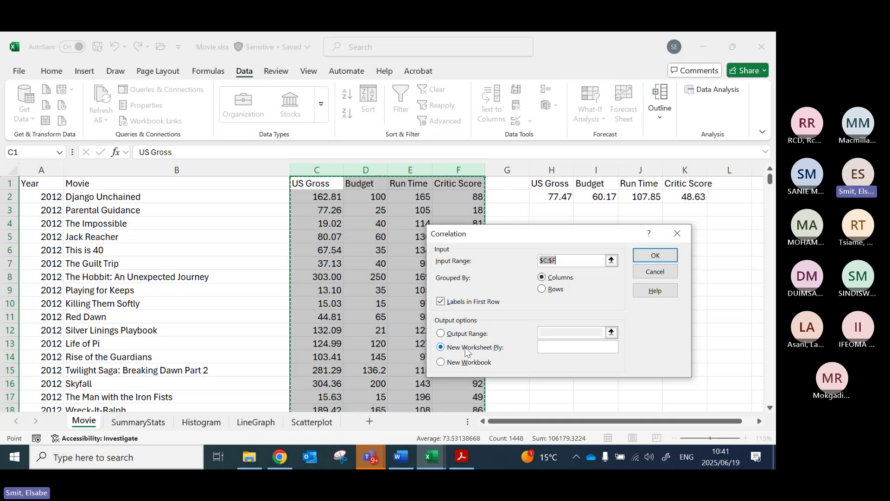
left_click(546, 347)
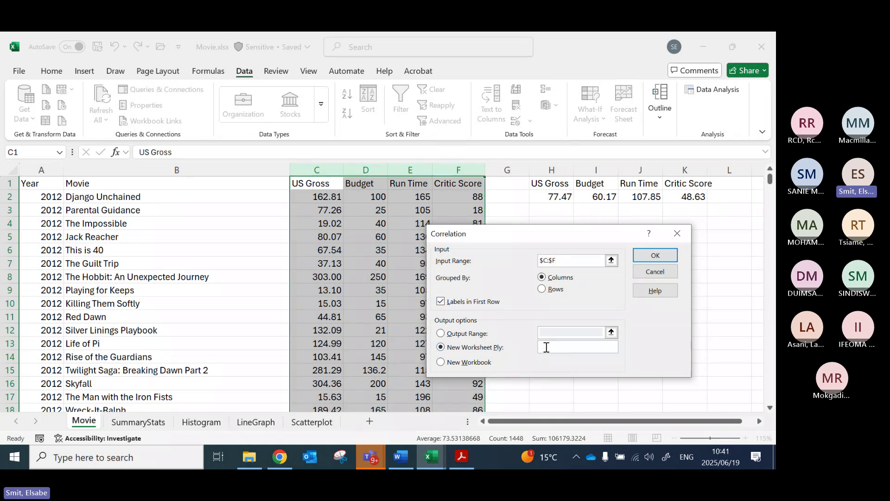
type("Correlation")
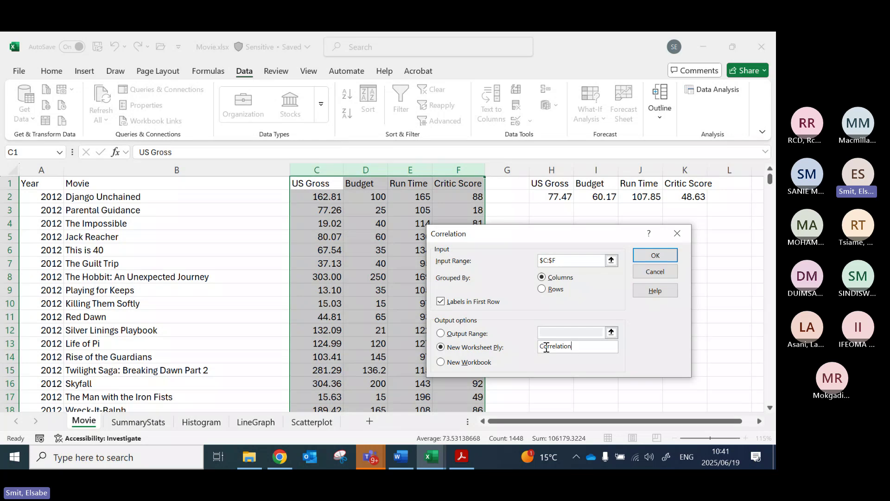
left_click(669, 258)
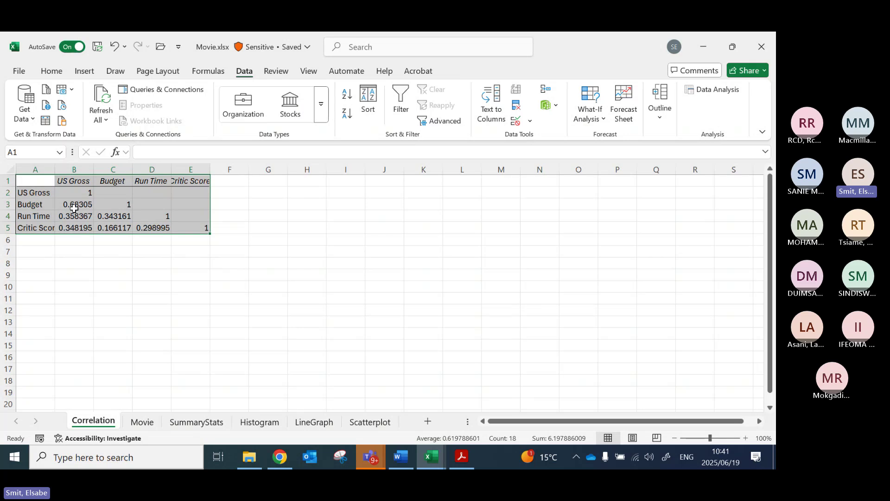
Step: Format the six correlation coefficients below the matrix diagonal to three decimal places
left_click_drag(73, 208, 80, 229)
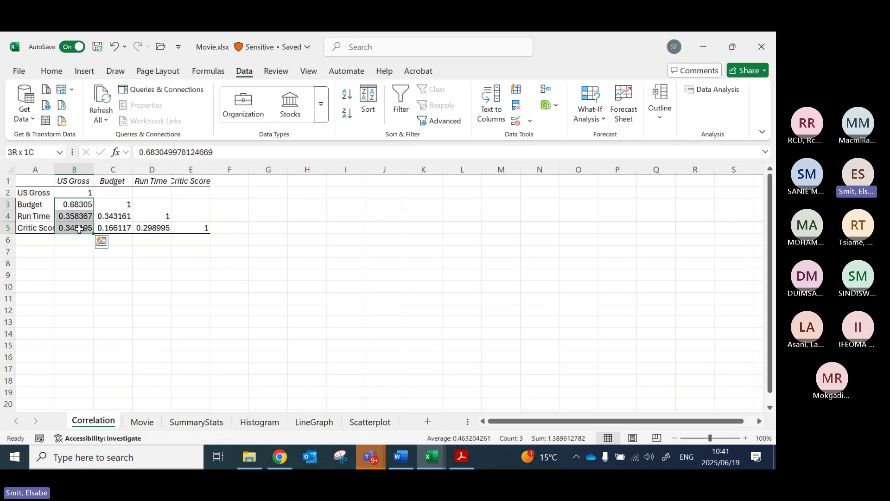
left_click(120, 219, "ctrl")
left_click(120, 228, "ctrl")
left_click(146, 229, "ctrl")
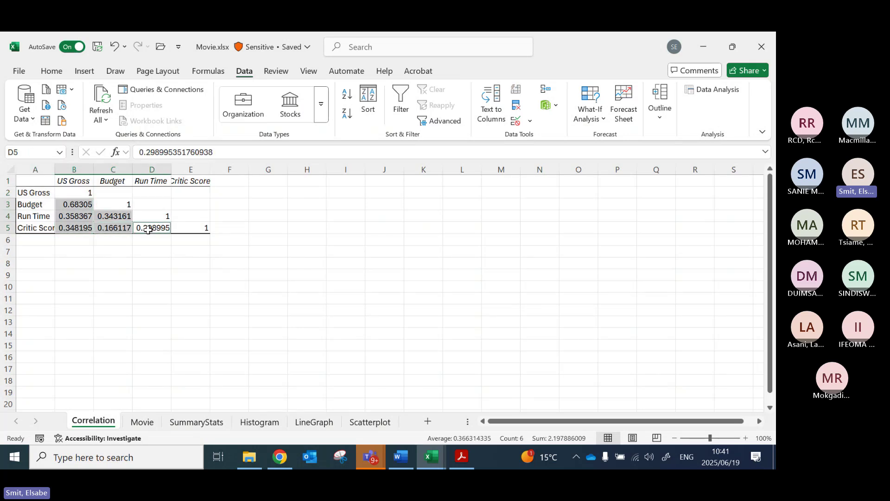
left_click(52, 72)
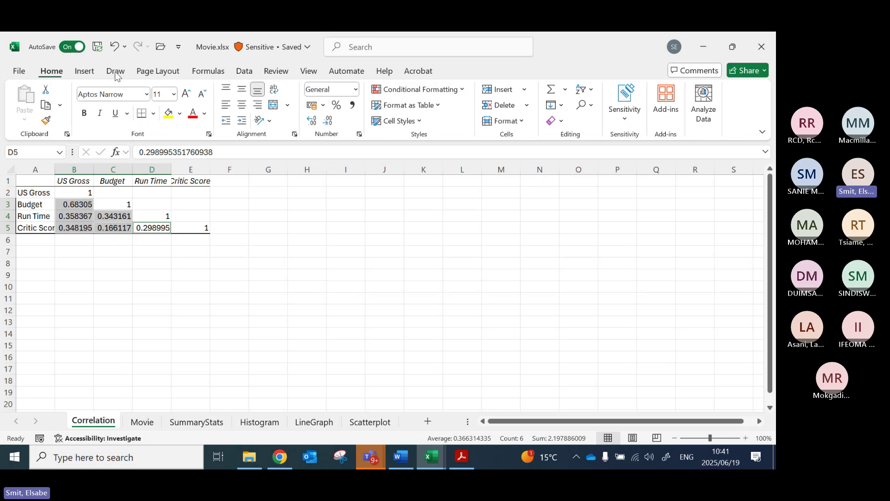
left_click(328, 123)
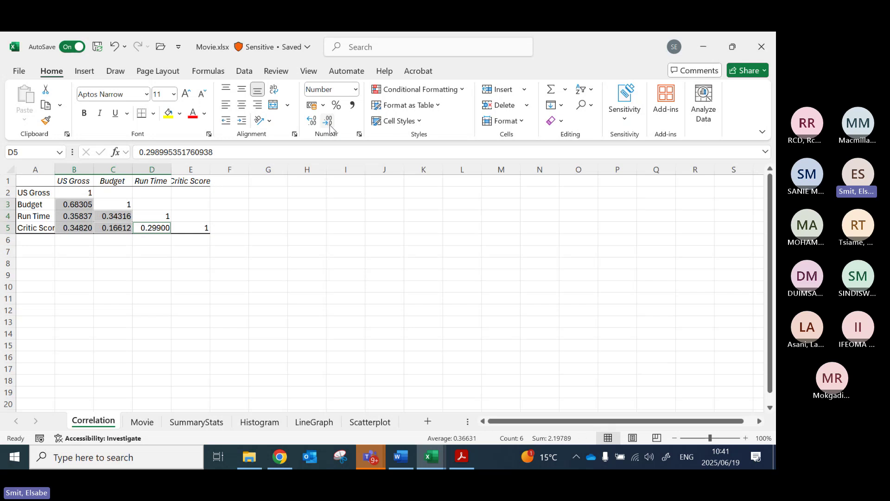
left_click(329, 125)
left_click(330, 126)
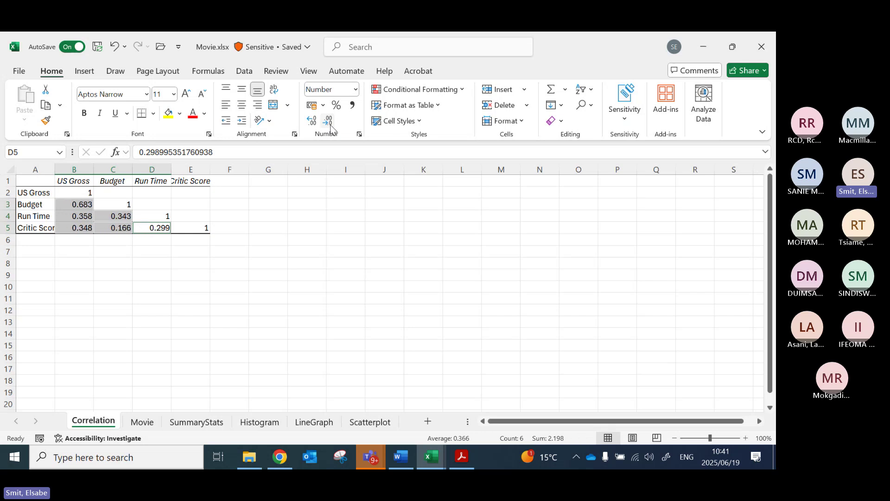
left_click(187, 283)
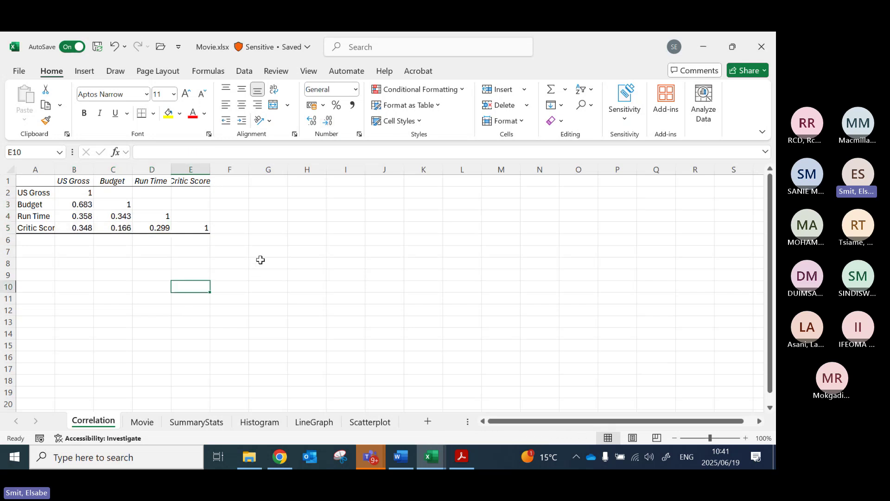
Step: Examine the correlations of US Gross with Budget, Run Time and Critic Score, and those among the three independent variables
scroll(268, 278, "up", 1)
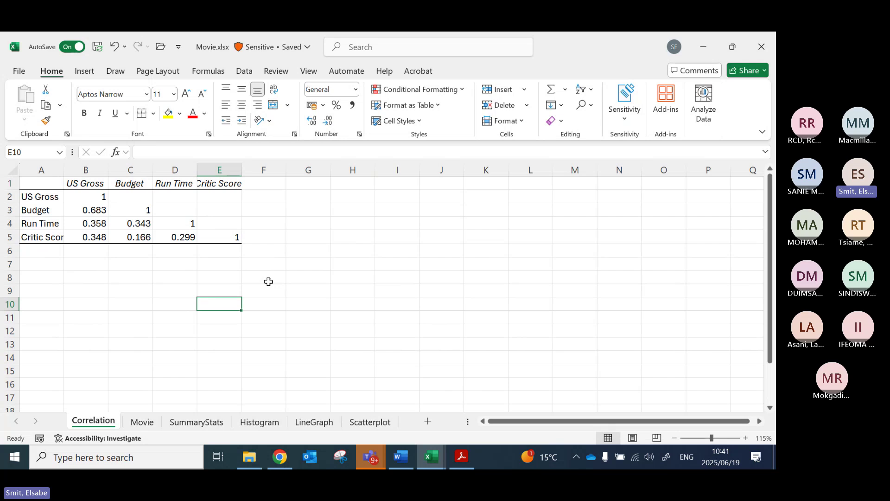
left_click(87, 223)
left_click(84, 212)
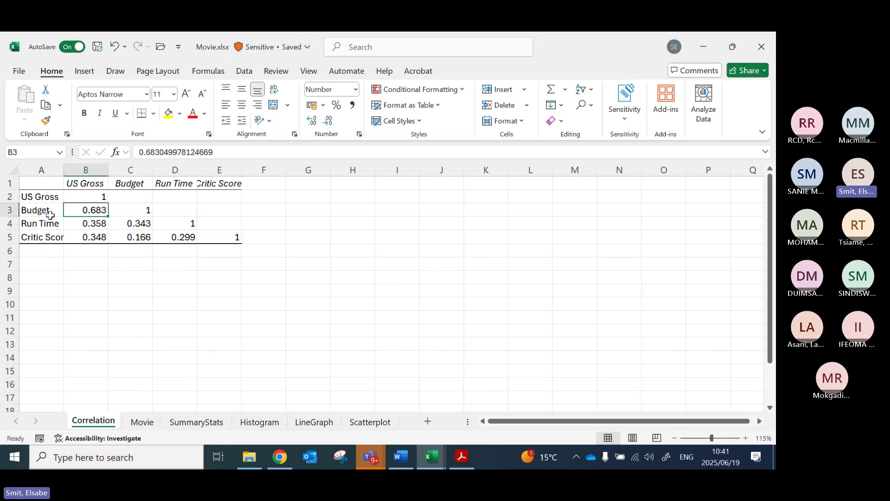
left_click(50, 214)
left_click(78, 212)
left_click(85, 183)
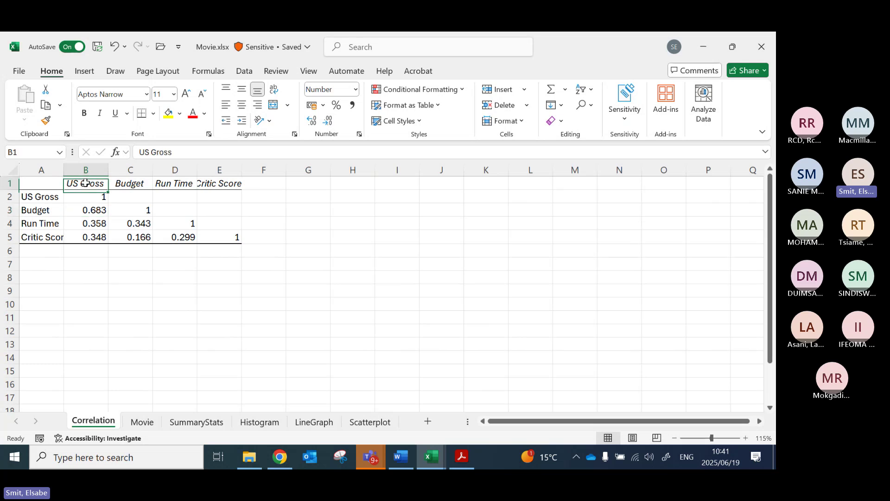
left_click(49, 225)
left_click(47, 239)
left_click(93, 223)
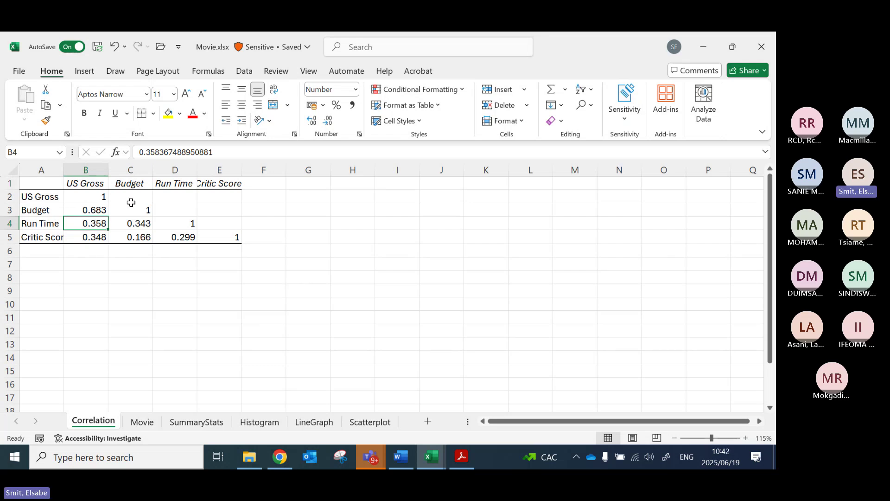
left_click(75, 210)
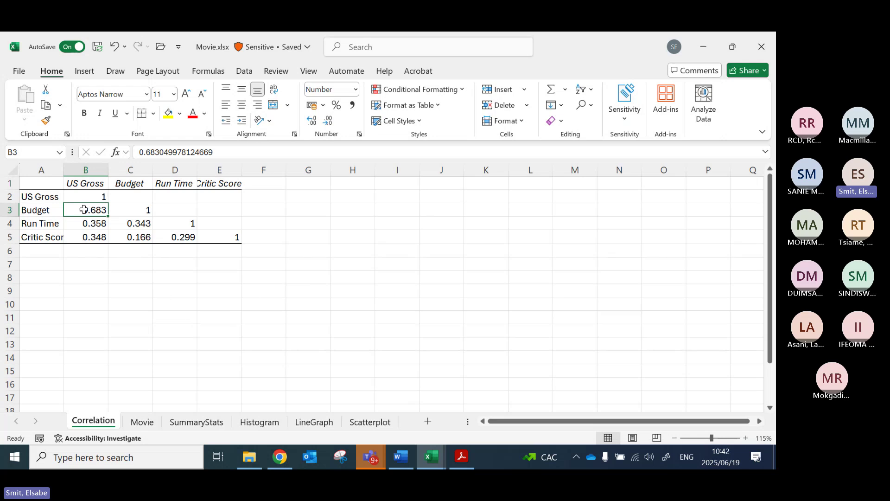
left_click_drag(82, 209, 86, 237)
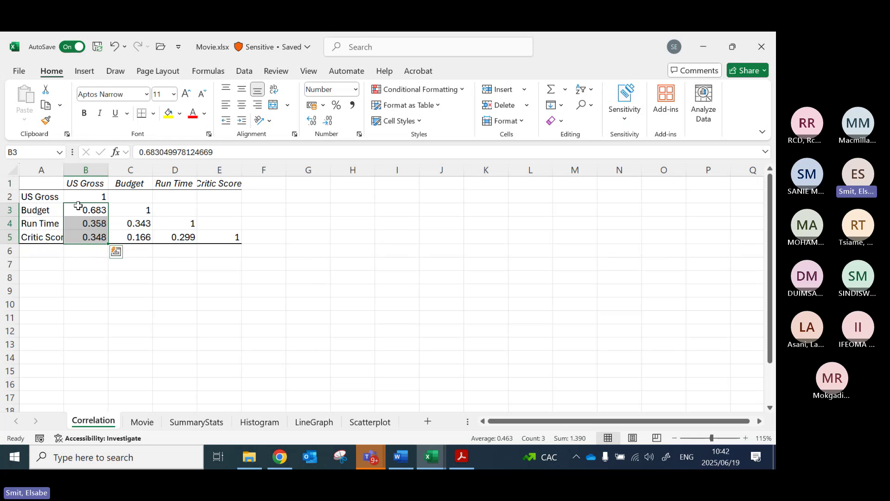
left_click(80, 182)
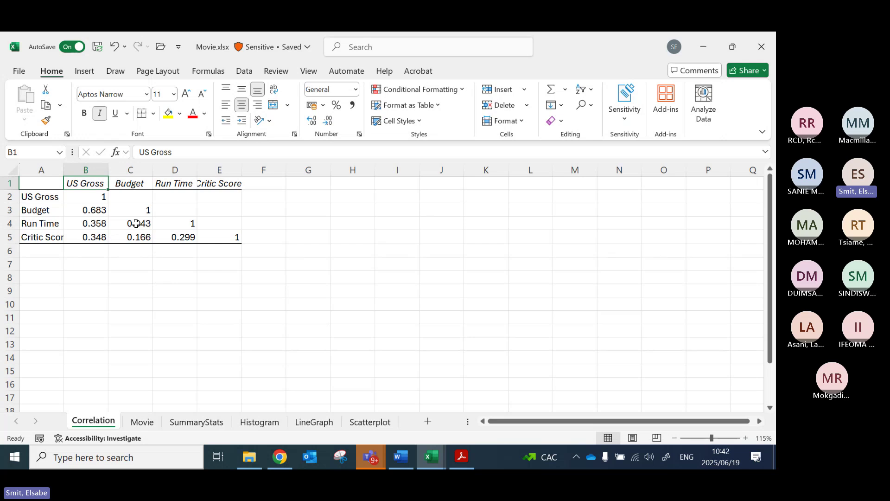
left_click_drag(132, 223, 141, 234)
left_click(180, 237)
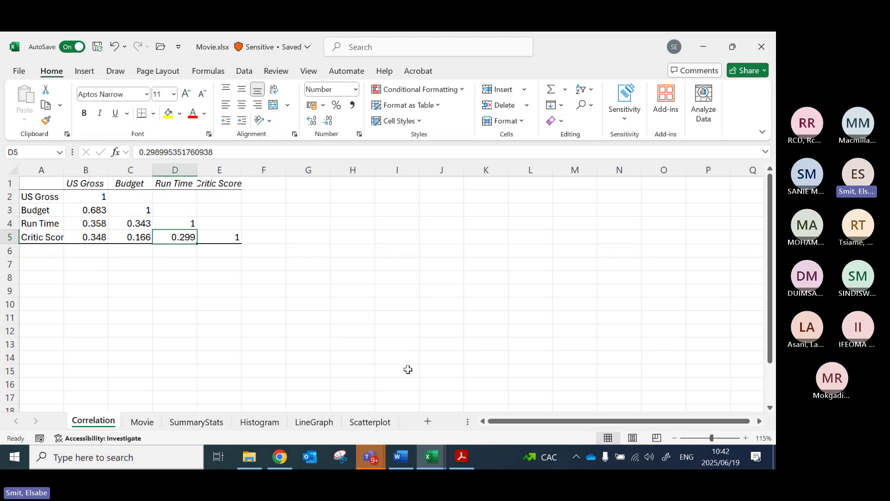
Step: Check the analysis task list in the Word document and compare the US Gross correlations with those among the independent variables in Excel
left_click(401, 458)
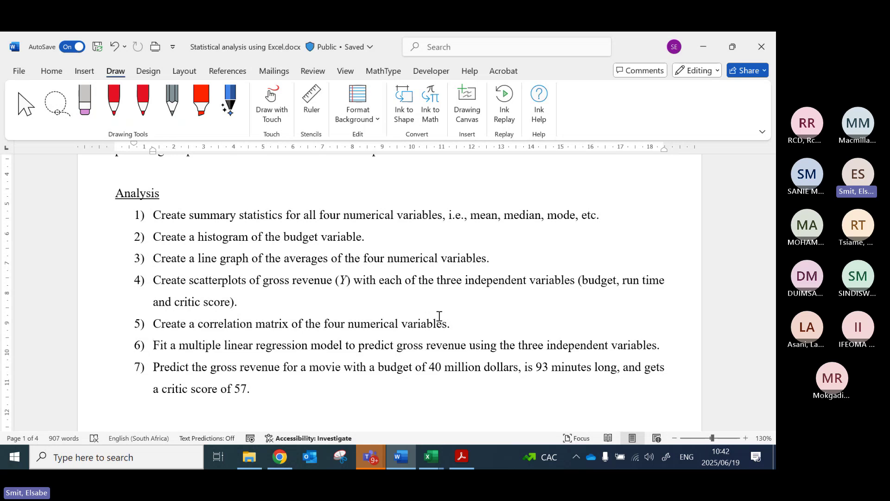
key("alt+Tab")
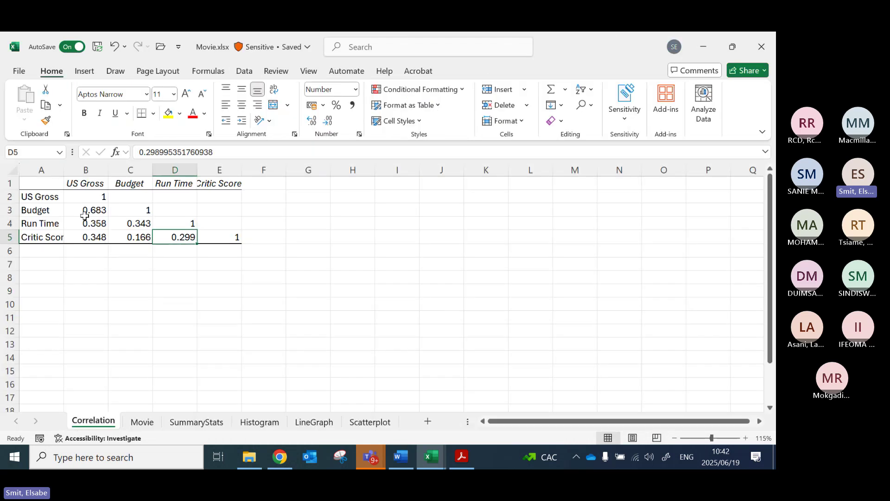
left_click_drag(93, 209, 95, 232)
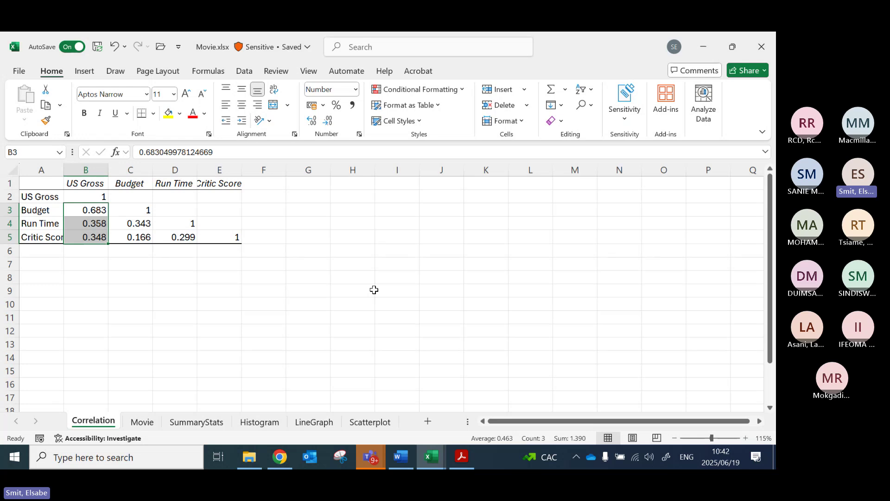
left_click(134, 225)
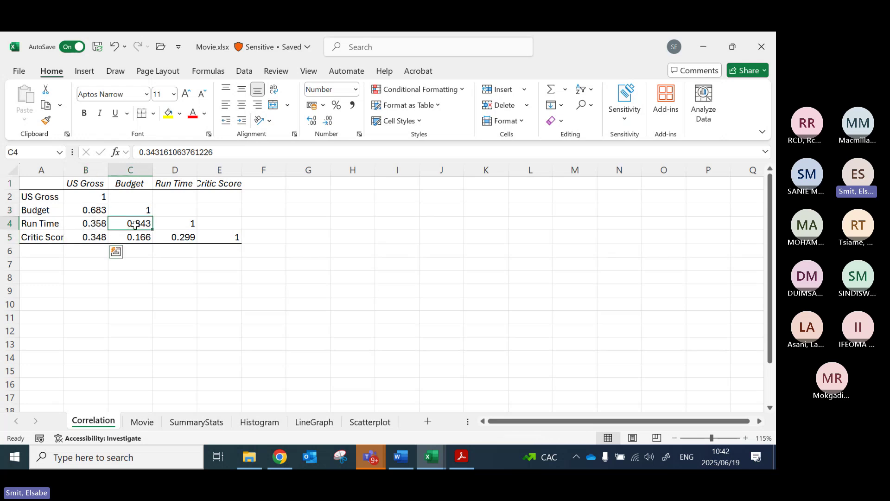
left_click_drag(135, 225, 135, 236)
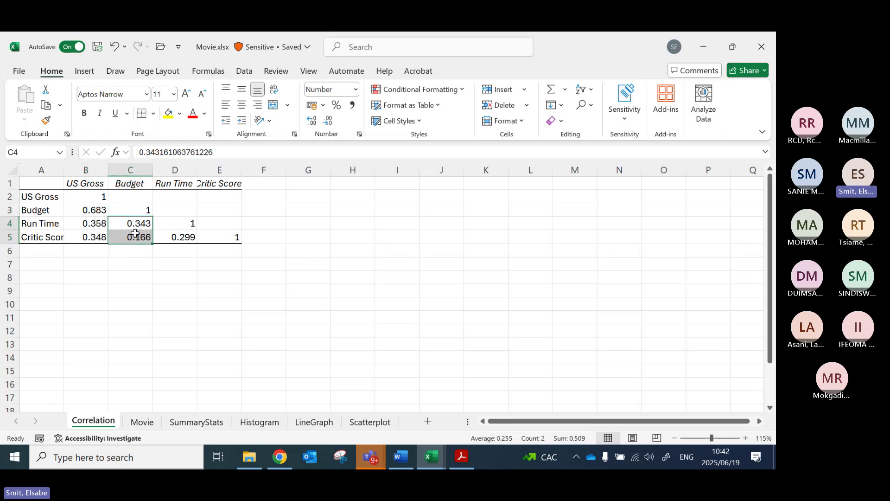
left_click(185, 238, "ctrl")
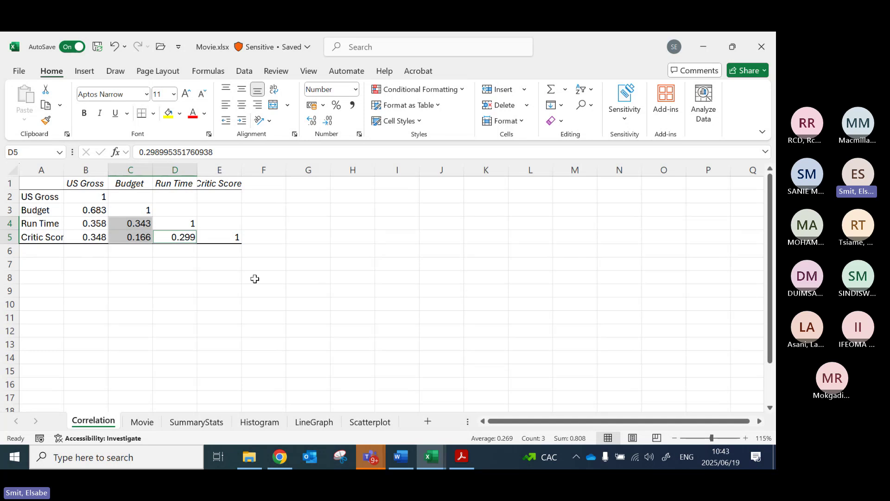
left_click(119, 230)
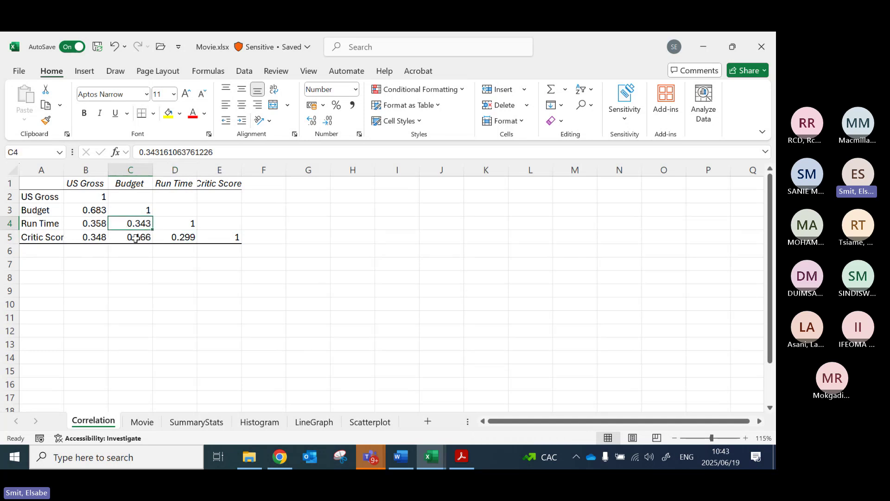
left_click(133, 238)
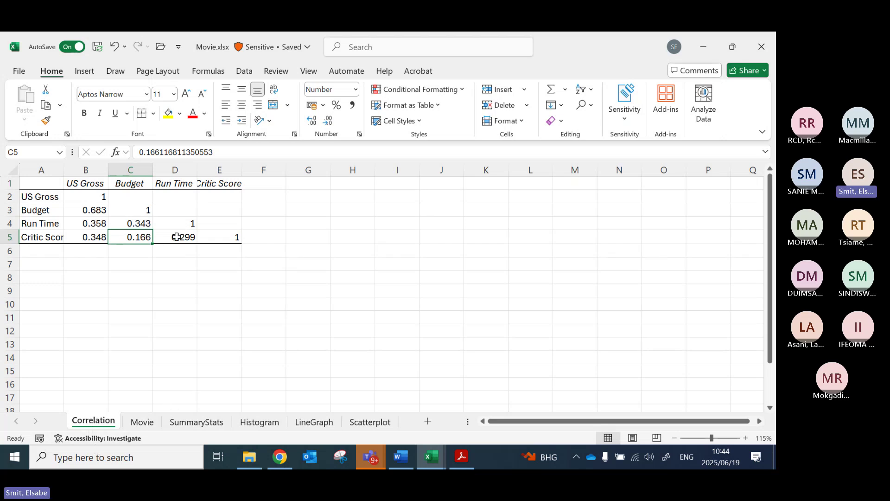
left_click_drag(135, 222, 186, 237)
Step: Move the Correlation sheet to the end of the workbook, after the Scatterplot sheet
left_click(172, 296)
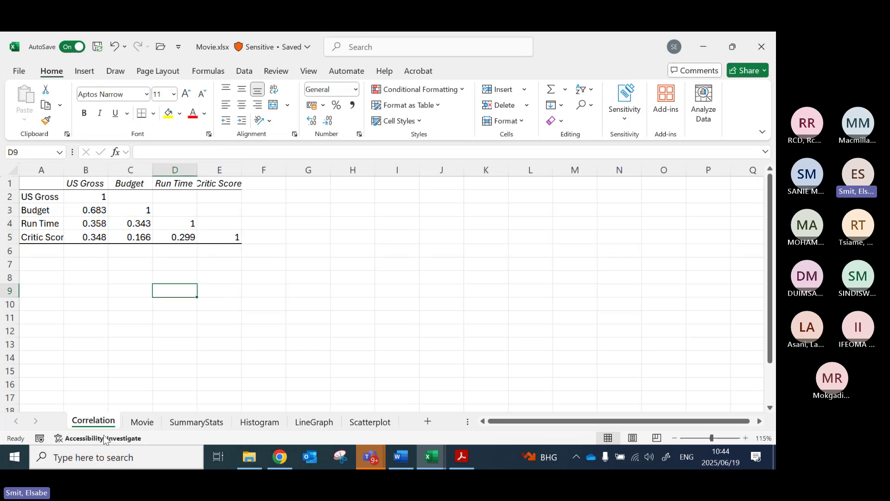
left_click_drag(395, 407, 404, 416)
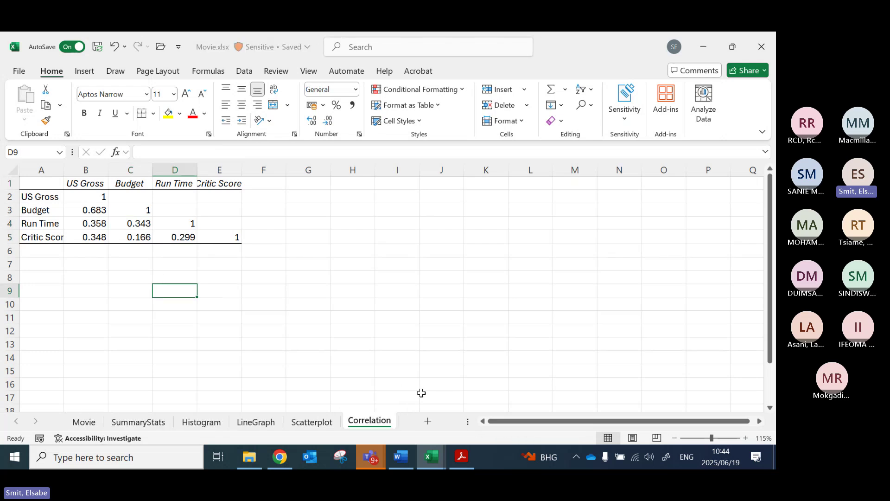
Step: Select the US Gross, Budget, Run Time and Critic Score columns (C to F) on the Movie sheet
left_click(84, 422)
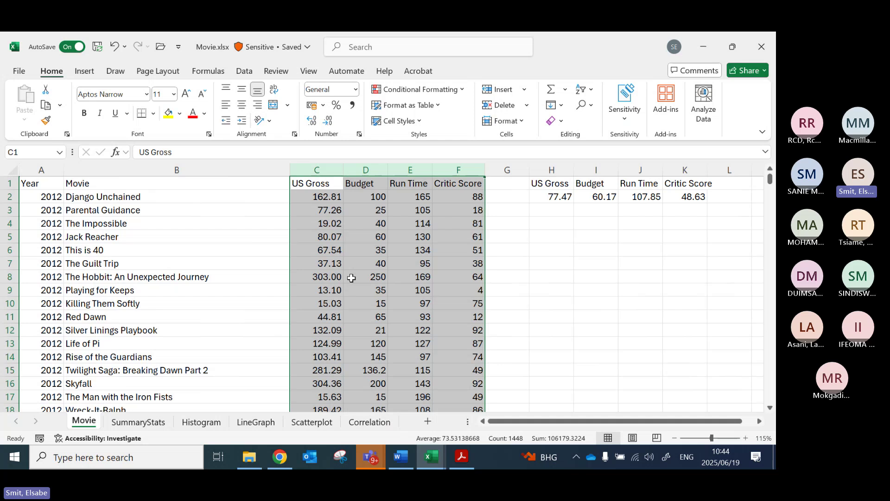
left_click(321, 169)
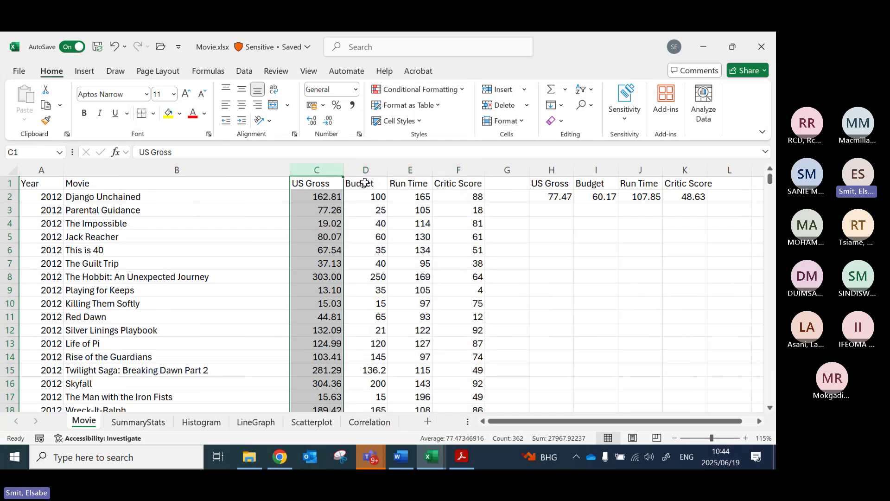
left_click_drag(364, 171, 459, 170)
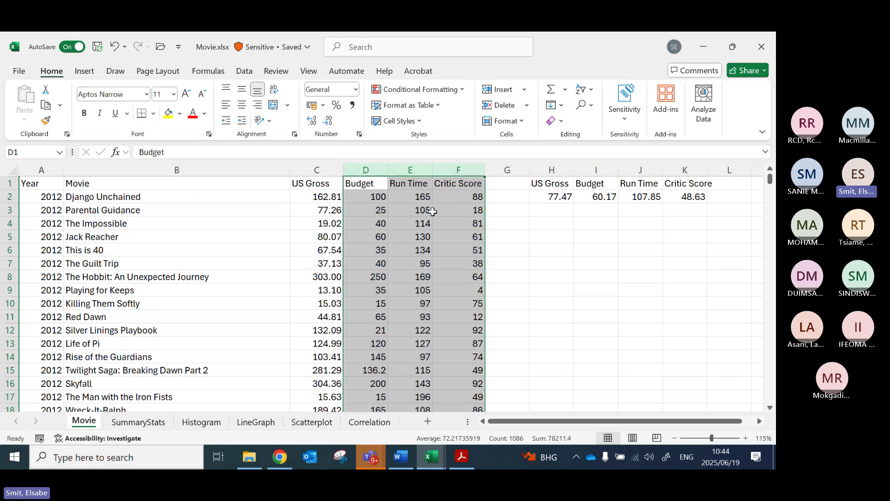
left_click(328, 186)
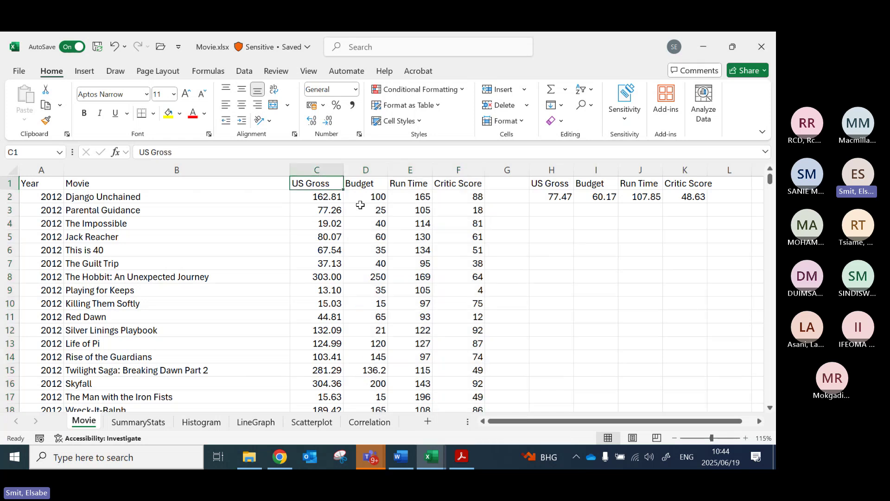
left_click_drag(330, 167, 446, 165)
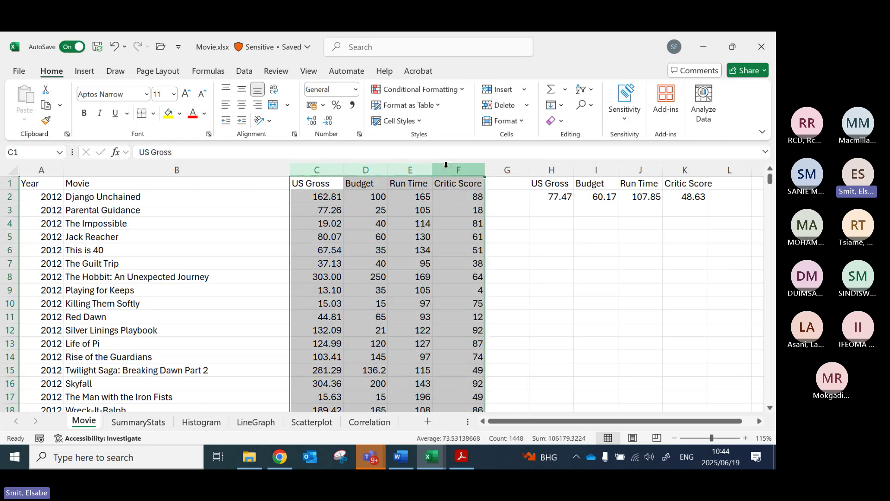
Step: Open the Regression tool from the data analysis tools and move its dialog clear of the data columns
left_click(245, 71)
left_click(704, 90)
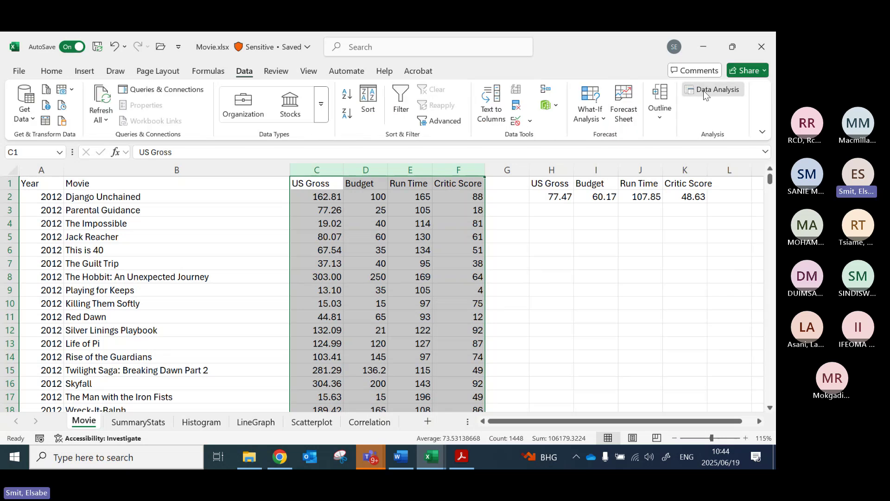
left_click_drag(624, 303, 626, 321)
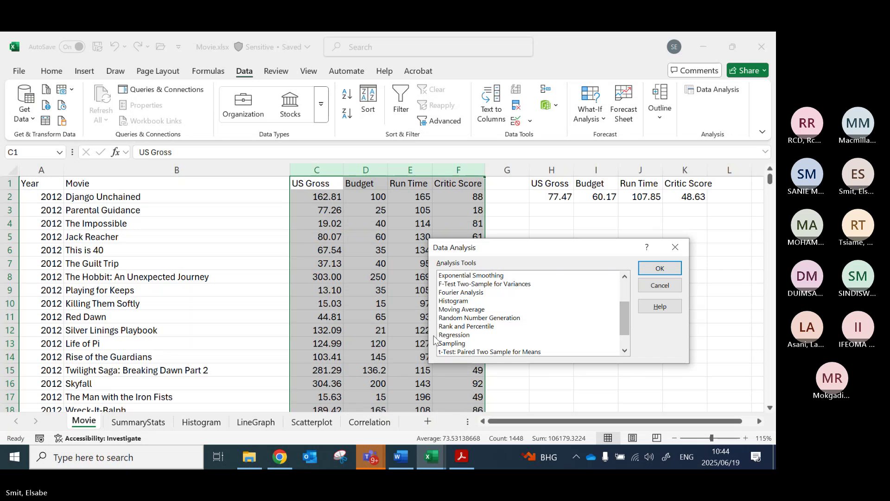
left_click(569, 335)
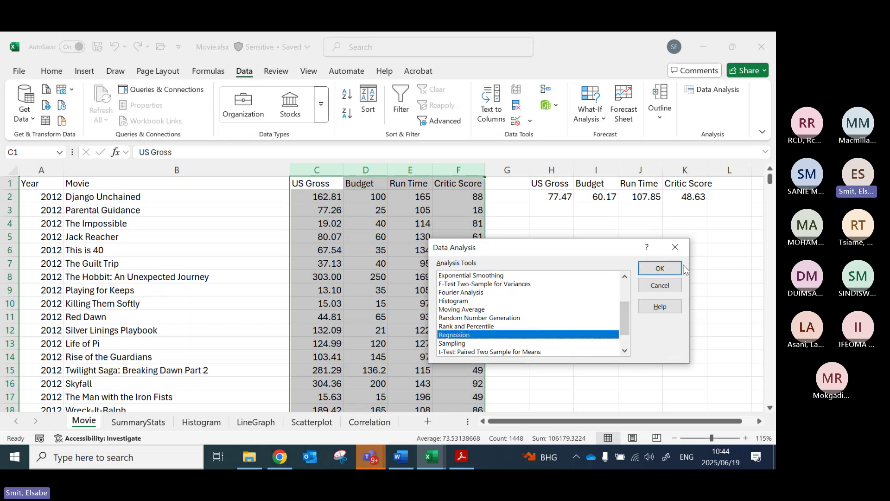
left_click(663, 269)
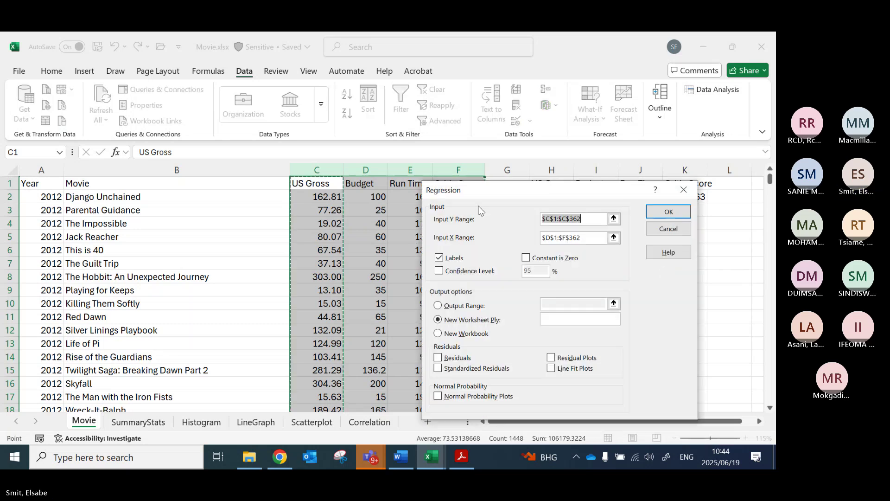
left_click_drag(561, 189, 579, 193)
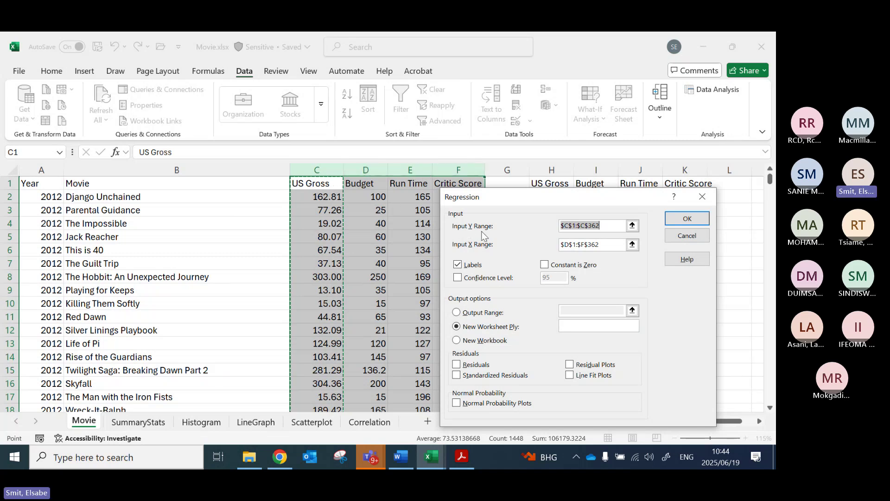
Step: Set the regression's Y range to the whole US Gross column C:C and its X range to the whole columns D:F
left_click(633, 225)
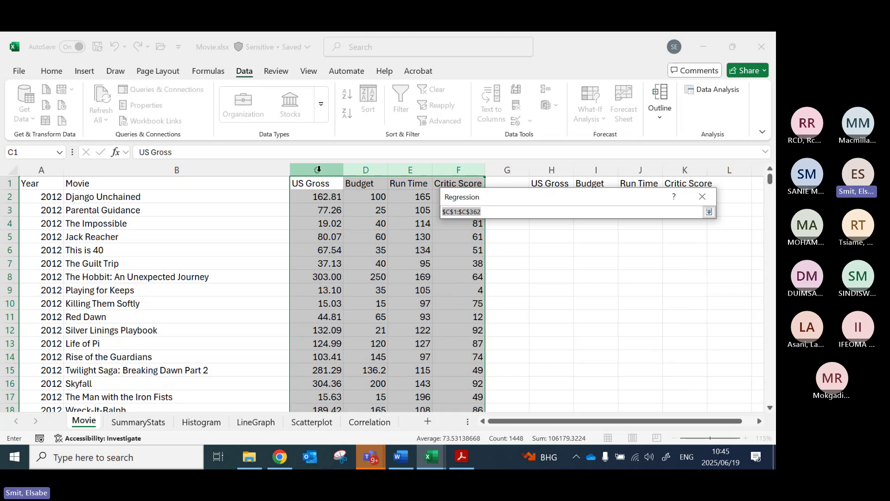
left_click(318, 170)
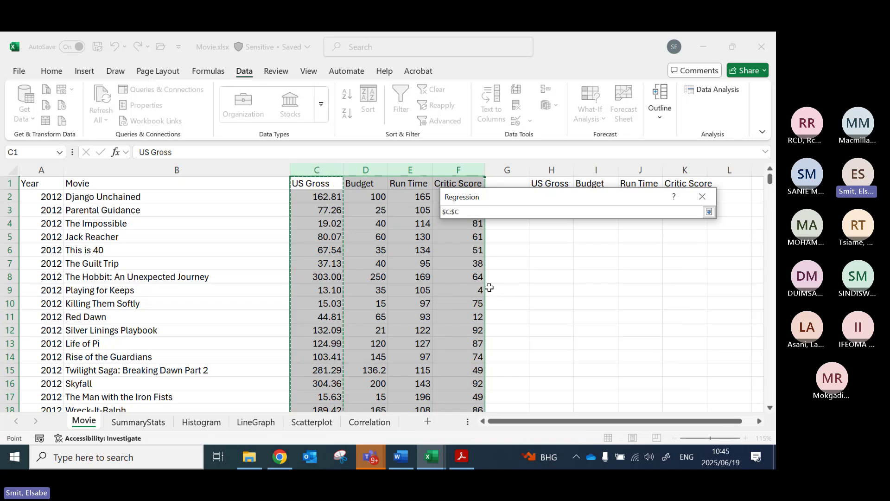
left_click(709, 212)
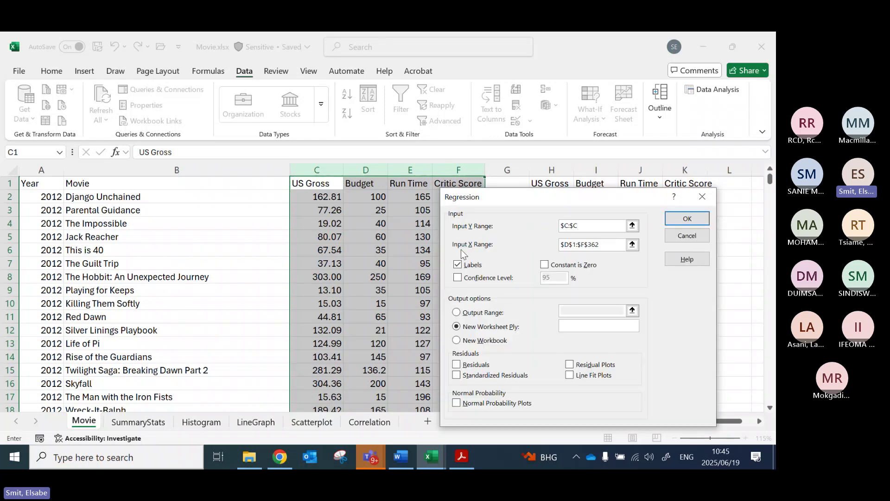
left_click(632, 245)
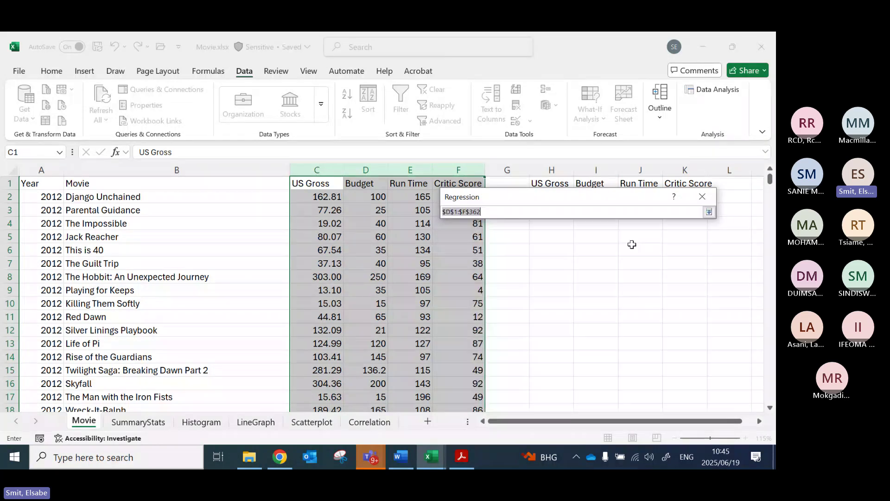
left_click_drag(366, 170, 457, 168)
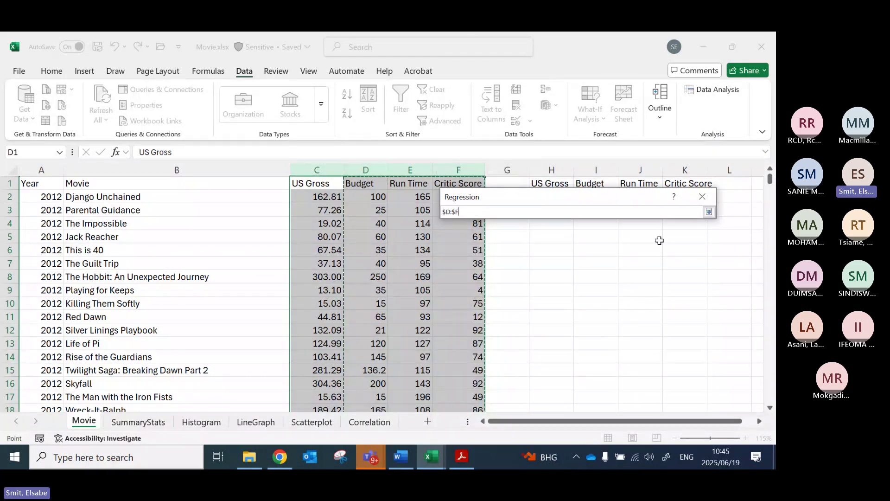
left_click(709, 212)
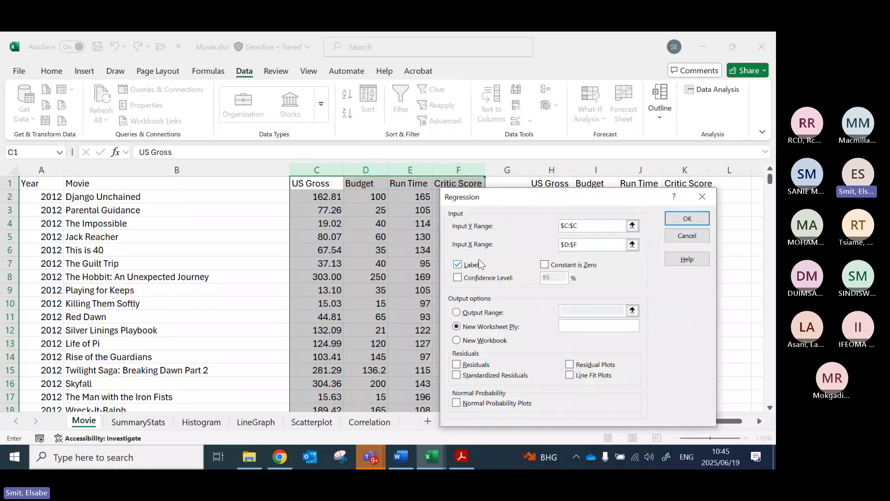
Step: Keep the labels option on, name the new output worksheet Regression, and try to run the regression
left_click(458, 266)
left_click(571, 326)
type("Regression")
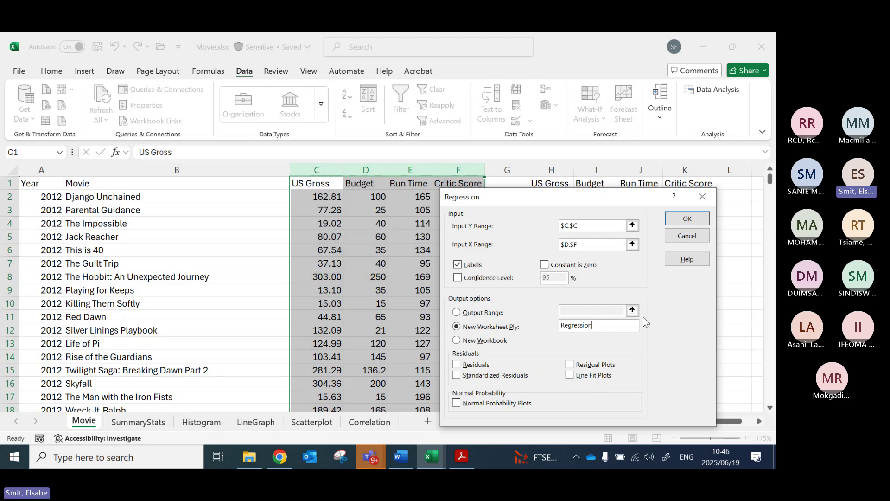
left_click(688, 219)
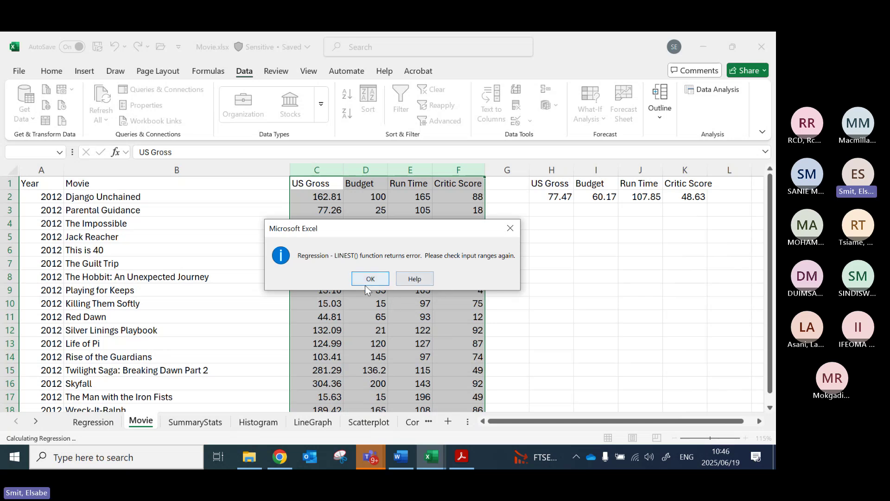
left_click(510, 228)
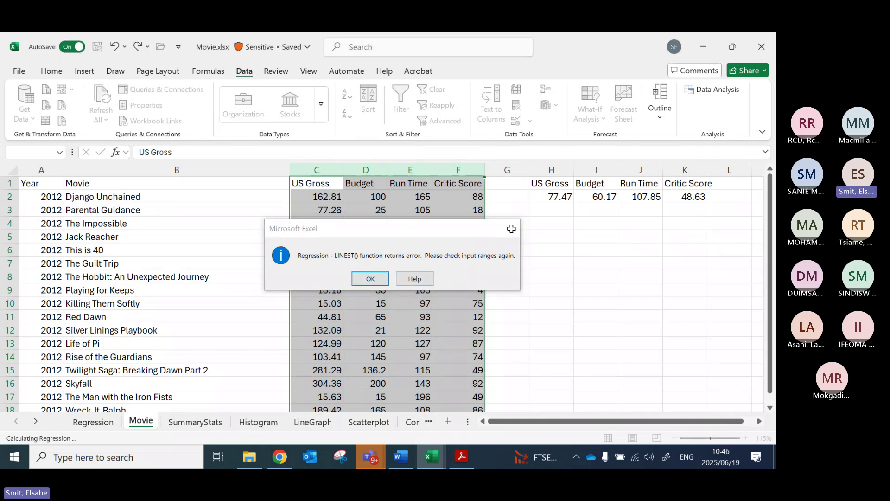
left_click(688, 238)
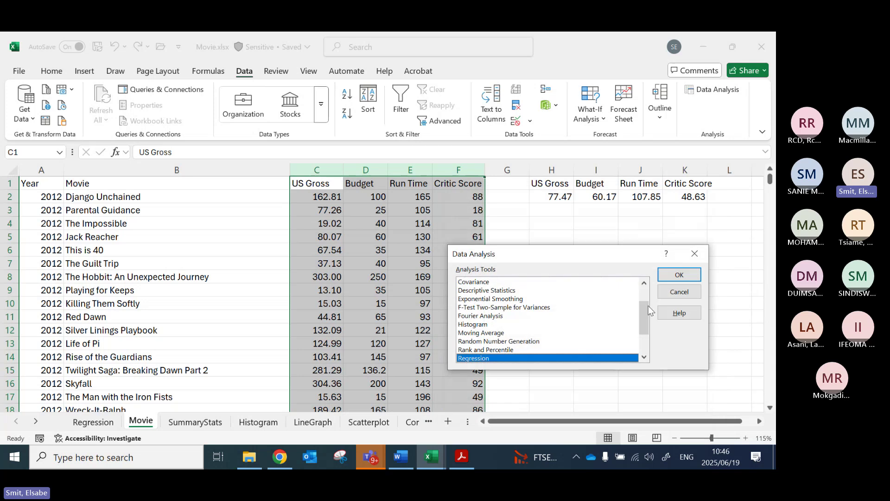
left_click(680, 291)
Step: Check the movie data columns and try the regression again with Y range C:C and X range D:F
left_click(327, 187)
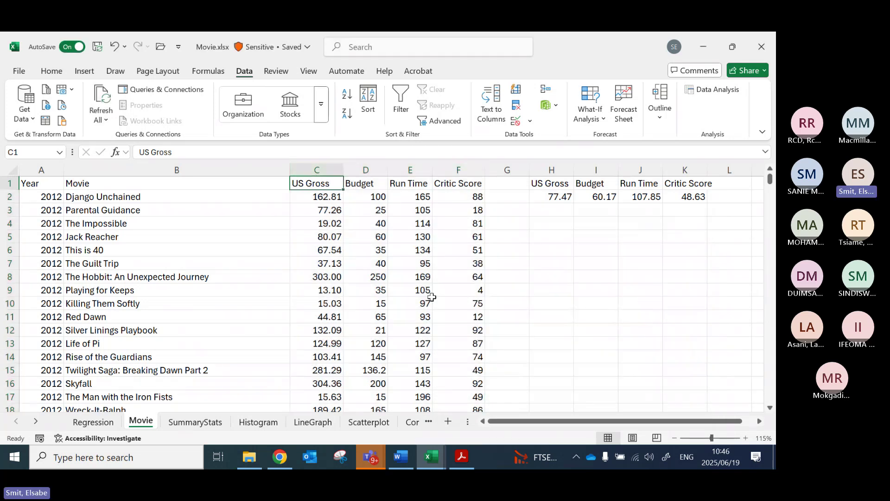
scroll(431, 295, "down", 15)
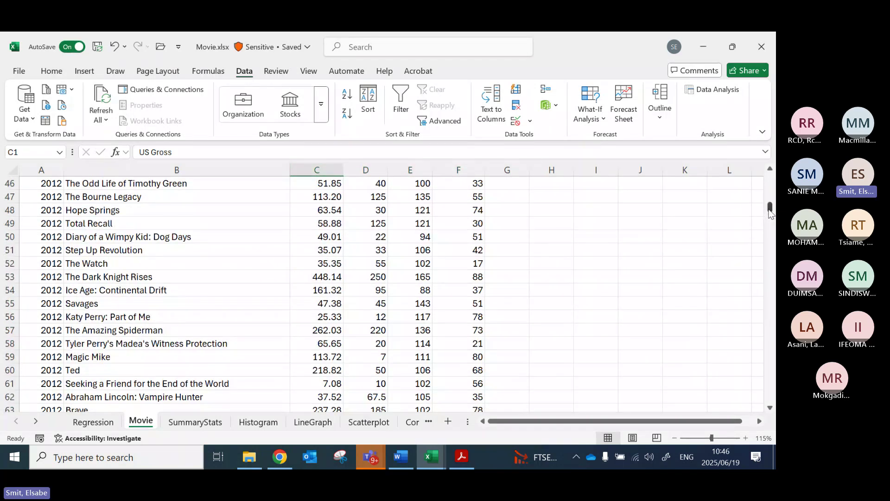
left_click_drag(769, 213, 769, 178)
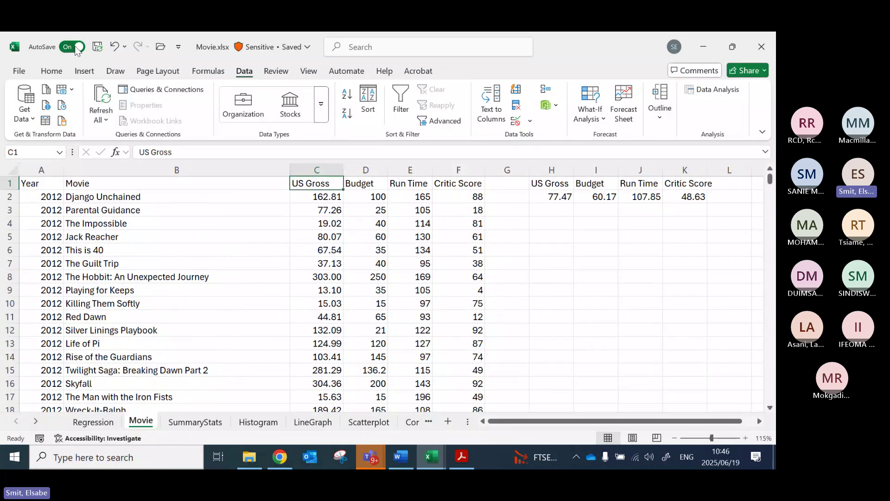
left_click(700, 93)
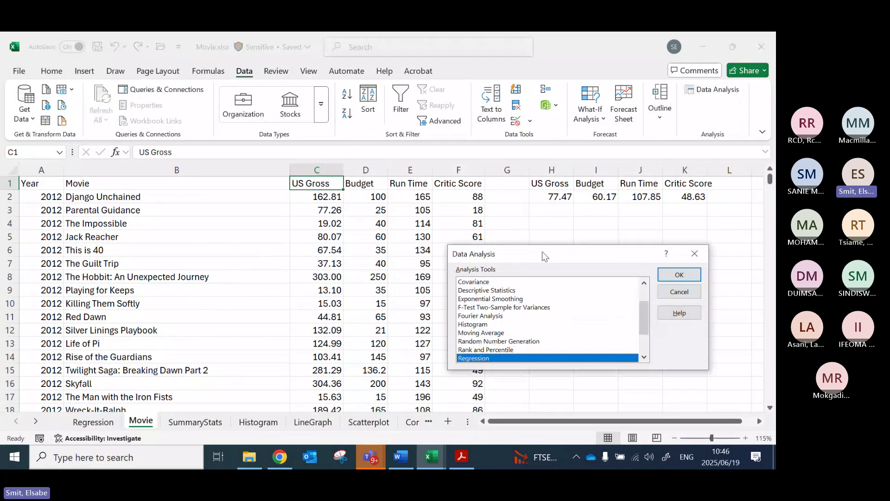
left_click(679, 274)
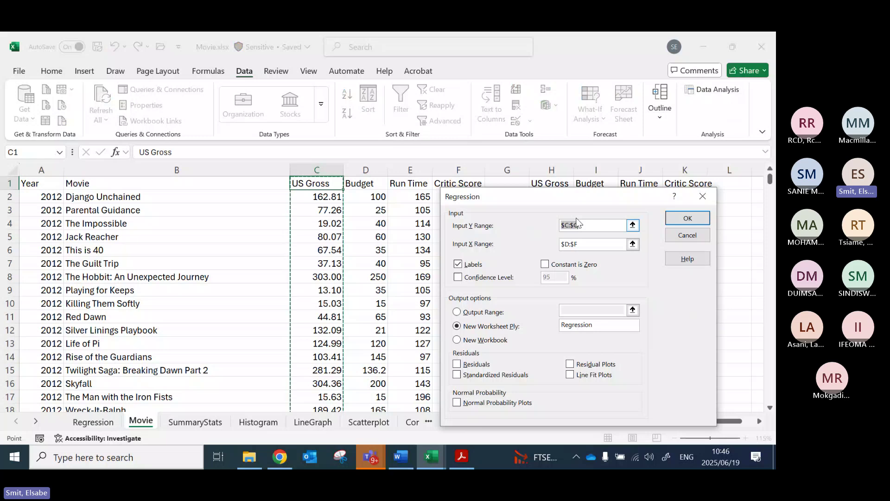
left_click(633, 225)
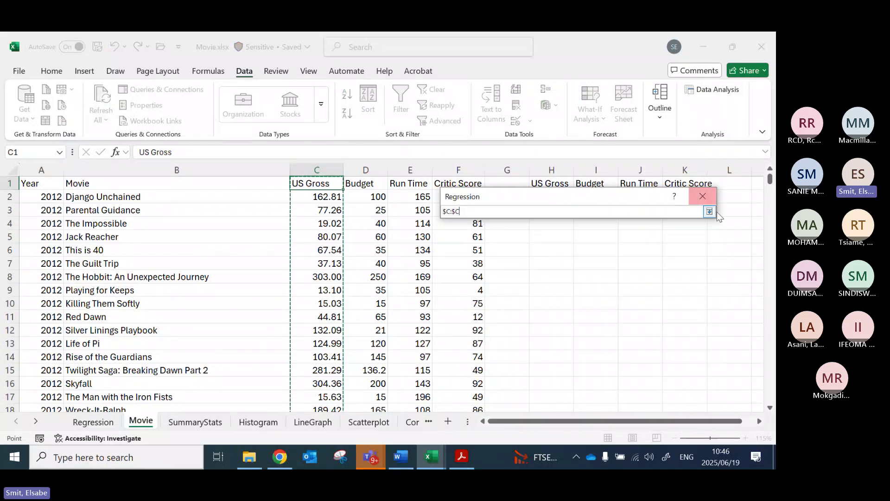
left_click(701, 197)
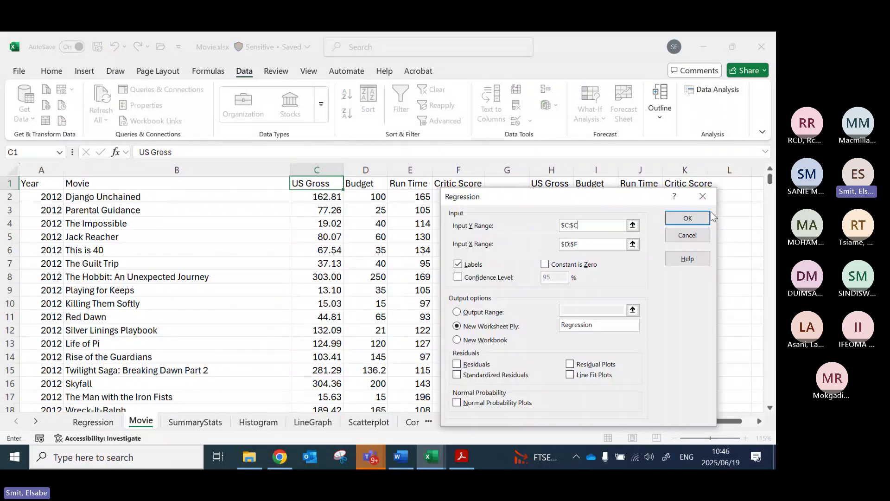
left_click(633, 244)
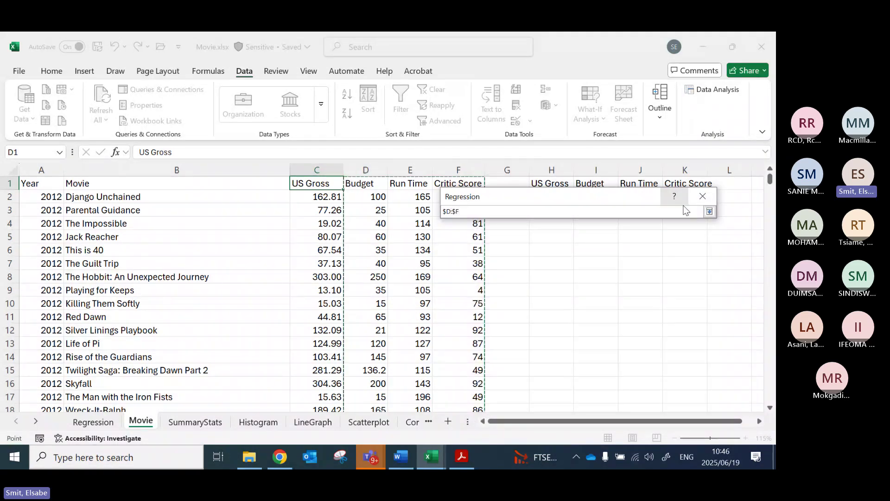
left_click(710, 212)
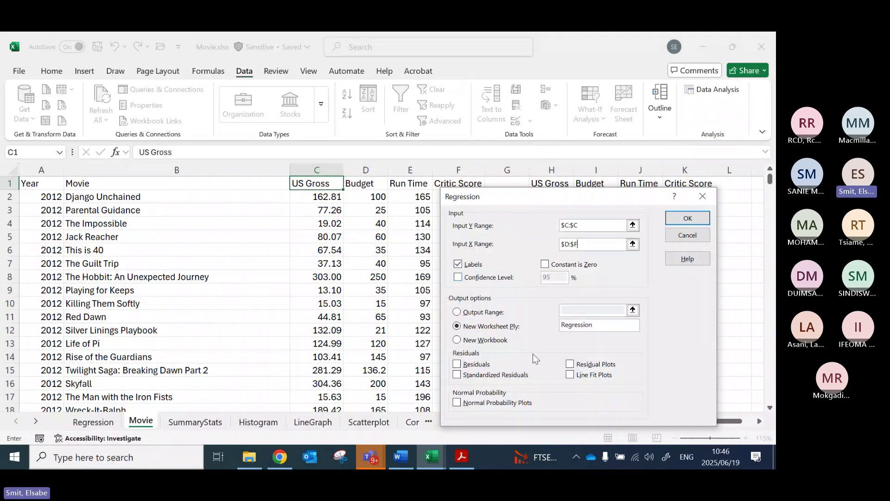
left_click(688, 218)
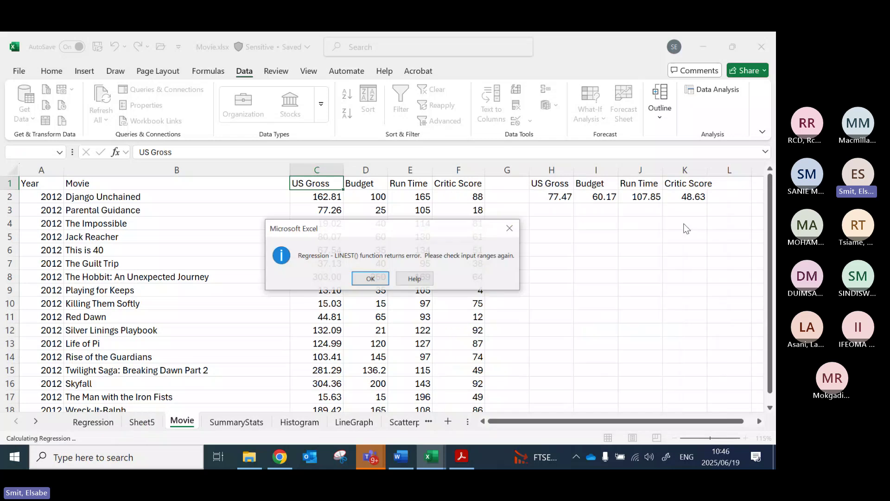
left_click(510, 229)
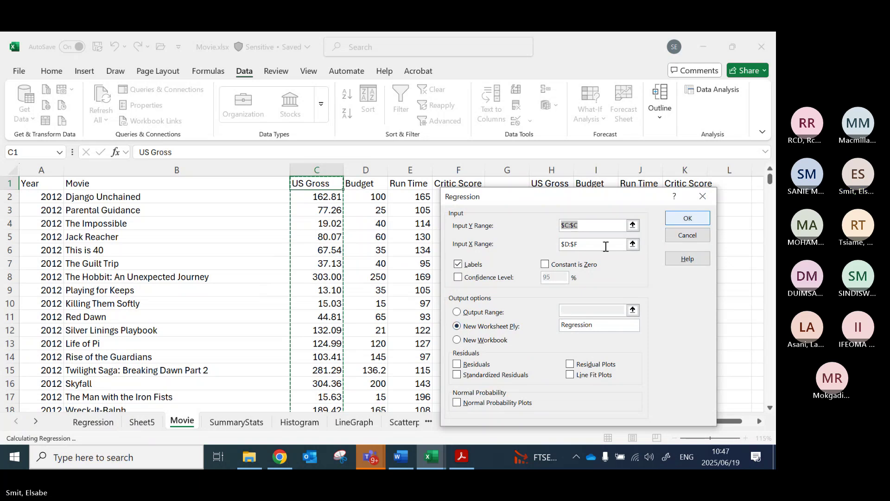
left_click(690, 236)
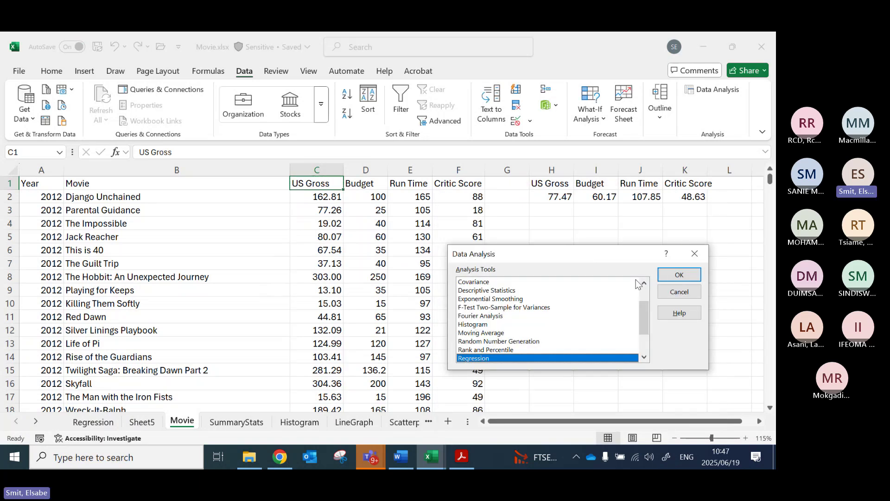
Step: Reopen the Regression tool and limit the Y range to the US Gross values in C2:C362
left_click(683, 273)
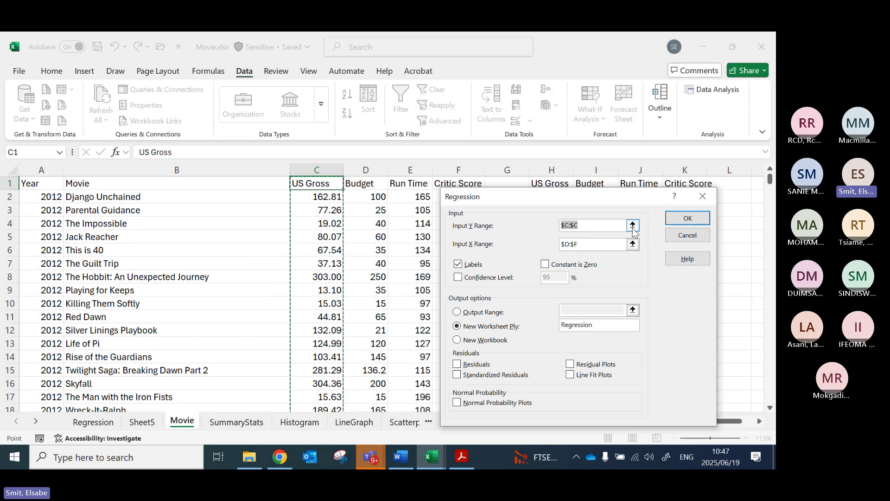
left_click(633, 225)
left_click(315, 197)
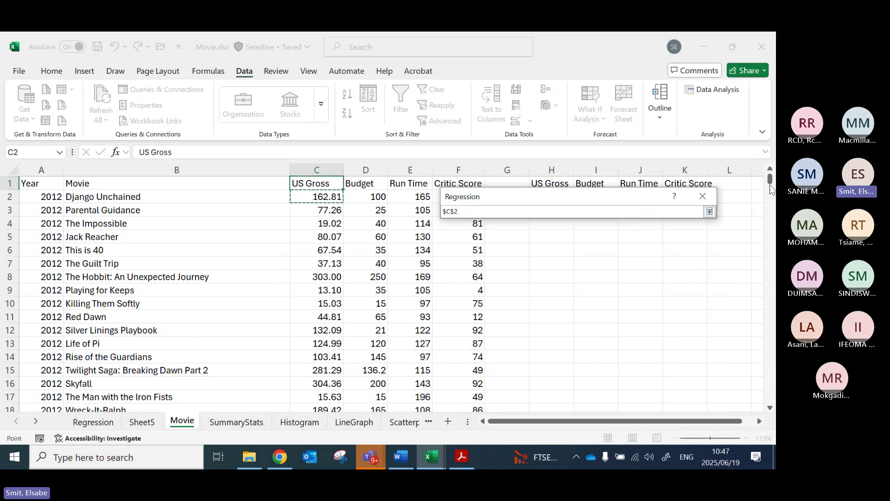
key("ctrl+shift+Down")
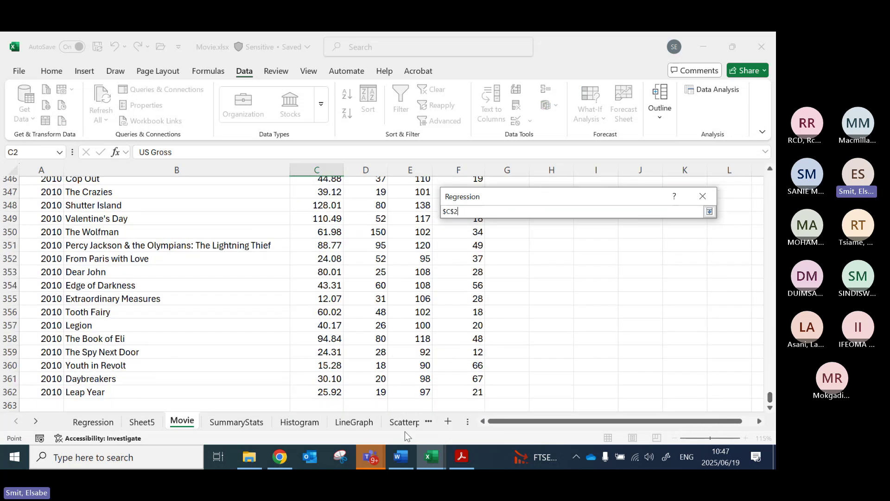
left_click(329, 392, "shift")
left_click(710, 212)
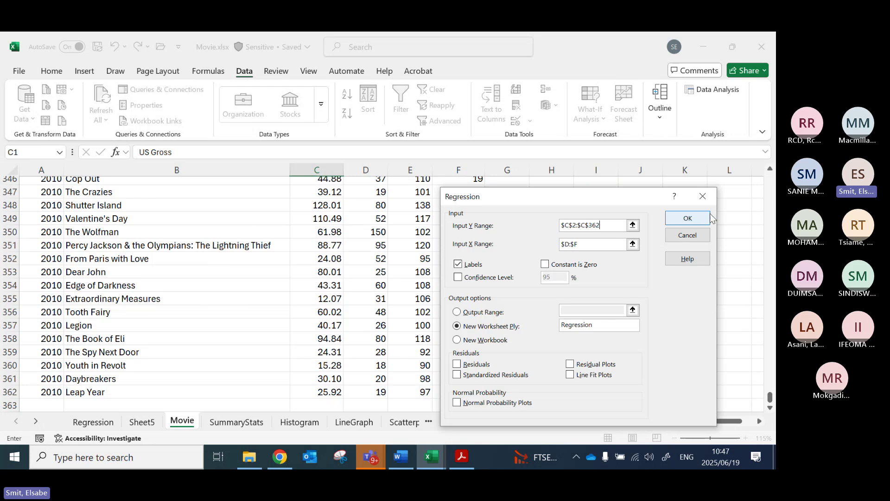
Step: Limit the regression's X range to the Budget, Run Time and Critic Score values in D2:F362
left_click(634, 244)
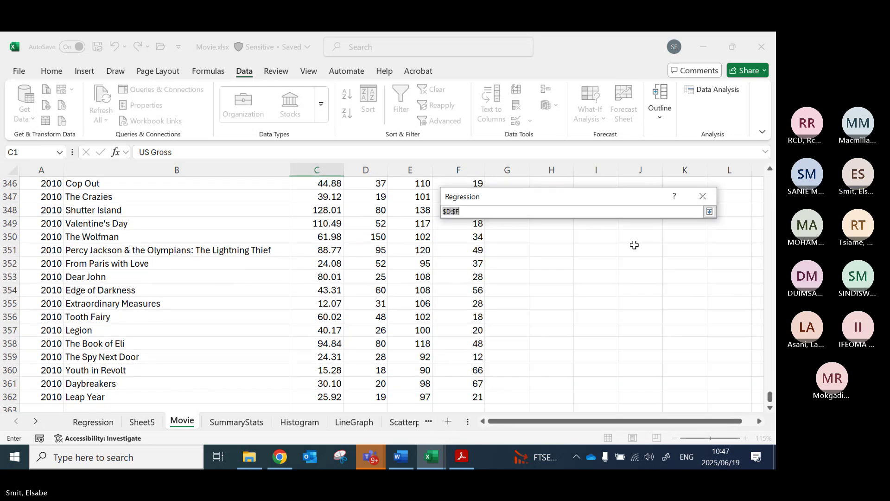
scroll(385, 204, "up", 13)
left_click_drag(772, 378, 771, 175)
left_click(374, 199)
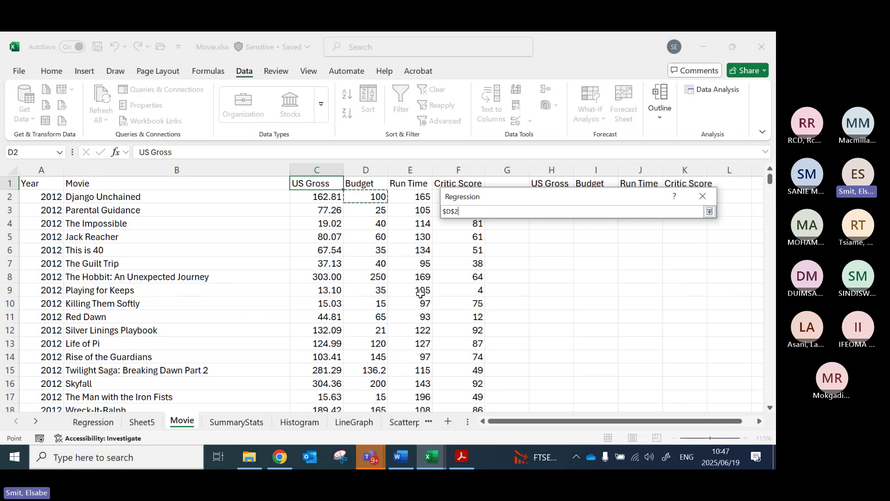
left_click_drag(771, 181, 771, 397)
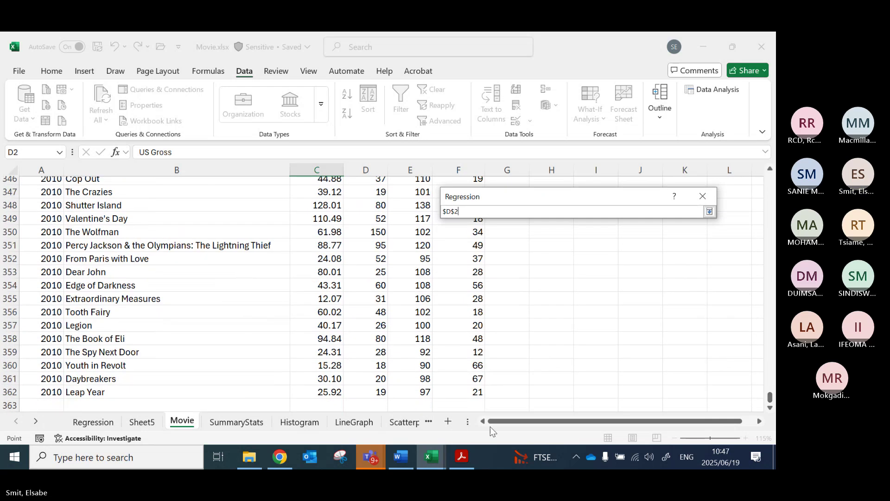
left_click(471, 392, "shift")
left_click(709, 211)
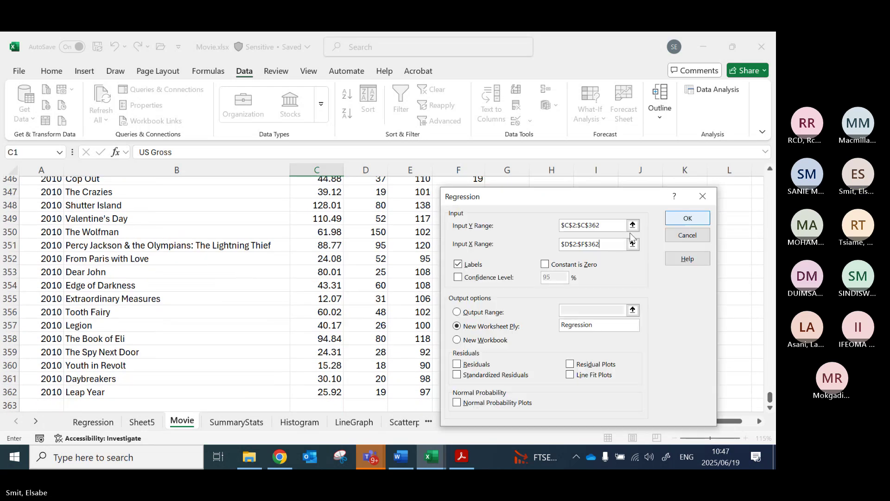
Step: Run the regression of C2:C362 on D2:F362 without labels and widen column A of the output to fit its row labels
left_click(459, 265)
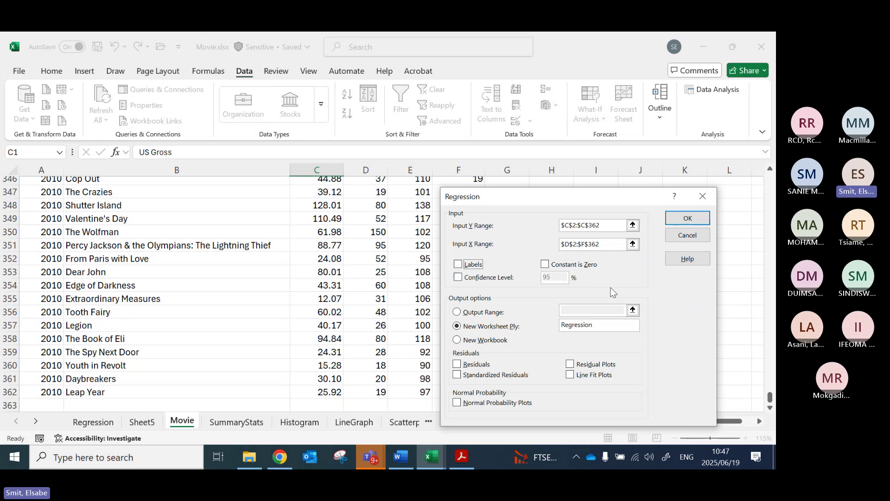
left_click(686, 219)
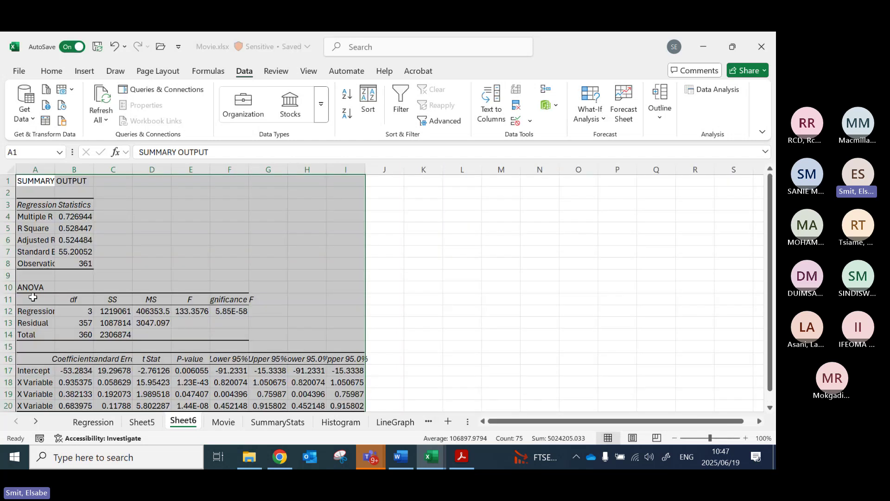
left_click(29, 389)
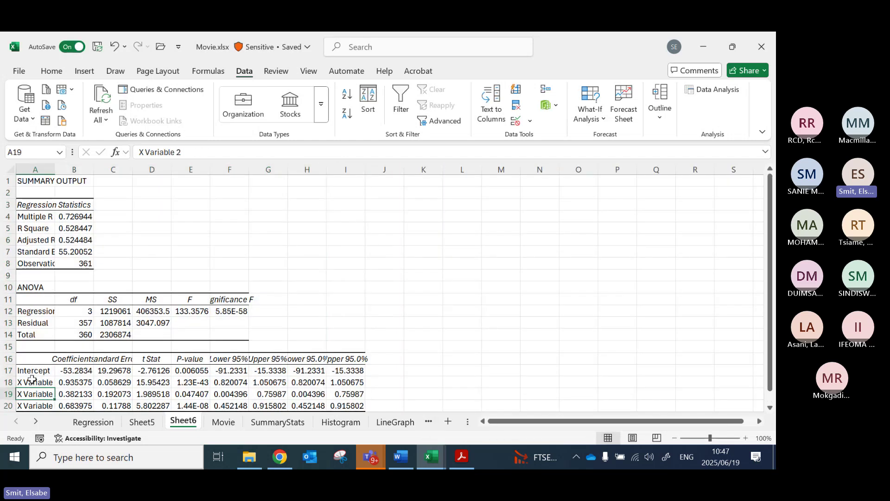
left_click(29, 383)
left_click_drag(52, 170, 89, 171)
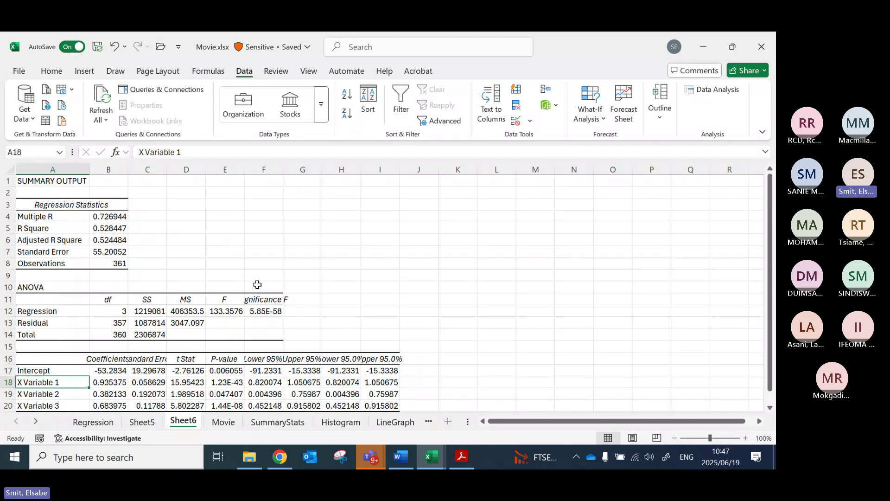
Step: Format the regression statistics in B4:B7 to show three decimal places
scroll(218, 279, "down", 1)
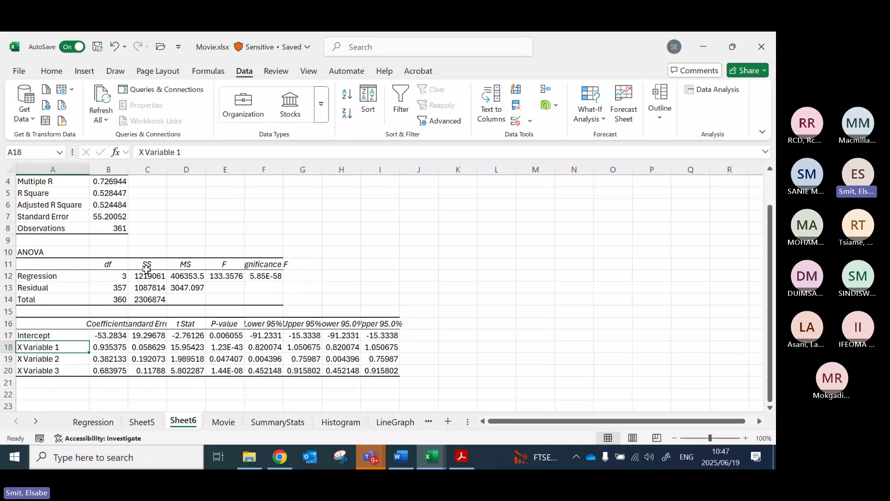
scroll(145, 264, "up", 1)
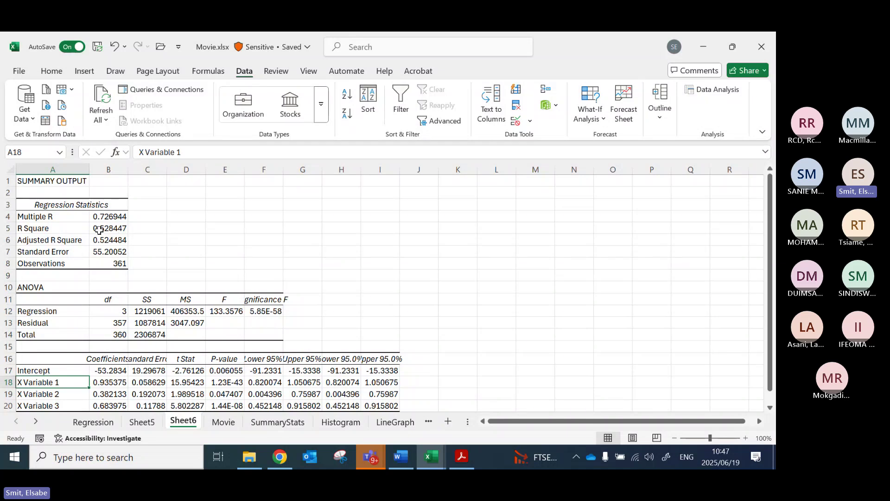
left_click_drag(105, 216, 109, 252)
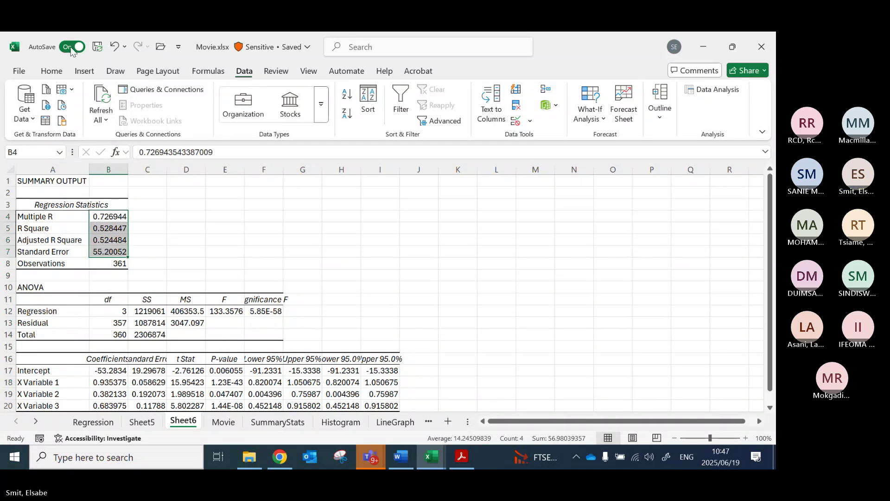
left_click(52, 71)
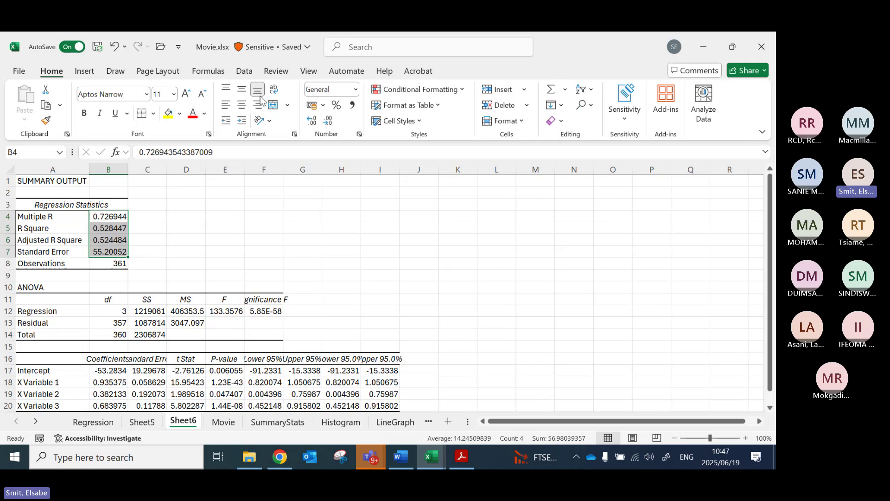
left_click(330, 121)
left_click(331, 121)
left_click(331, 123)
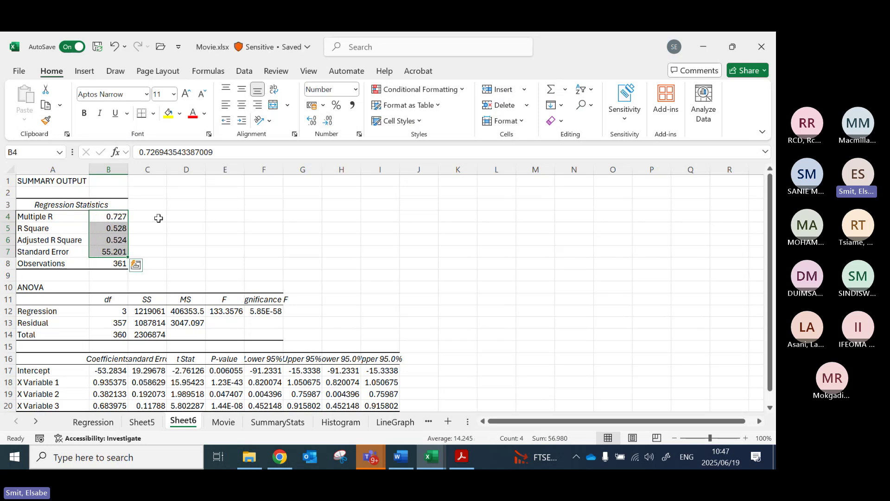
Step: Check the R Square value and reduce the displayed Significance F in F12 by one decimal place
left_click(87, 235)
left_click(100, 229)
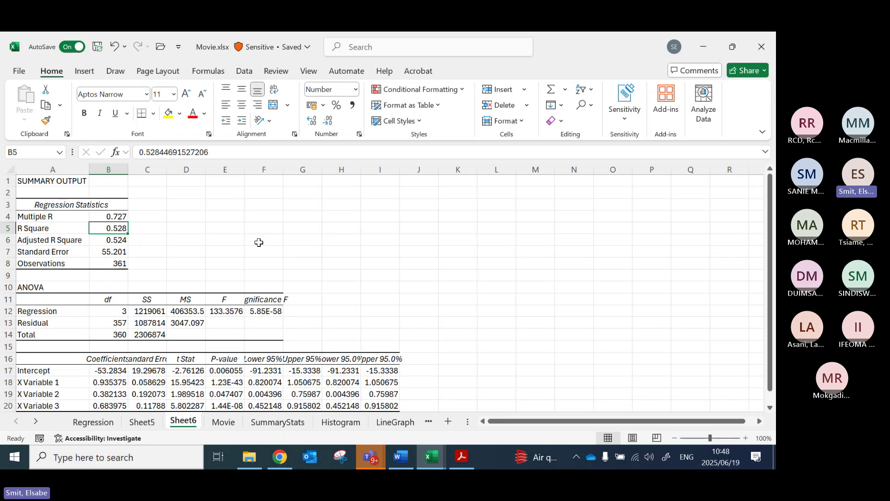
left_click(272, 311)
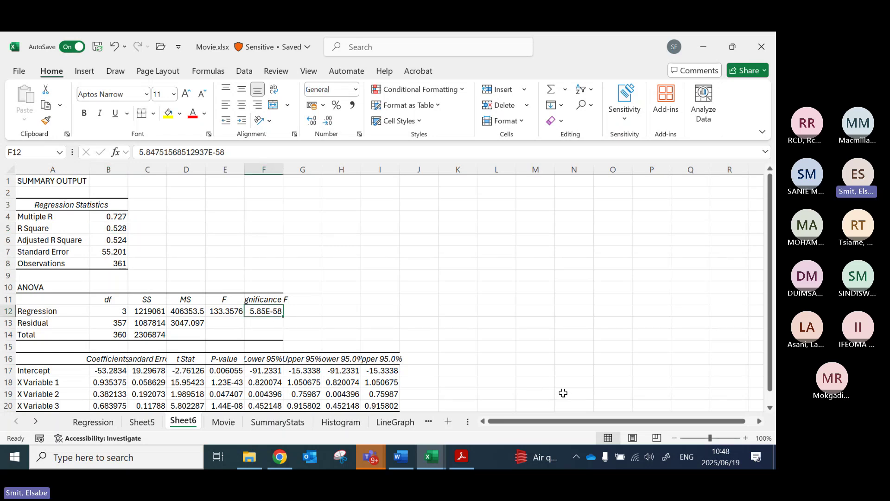
left_click(328, 122)
Step: Copy the Budget, Run Time and Critic Score headings in D1:F1 of the Movie sheet
left_click(50, 383)
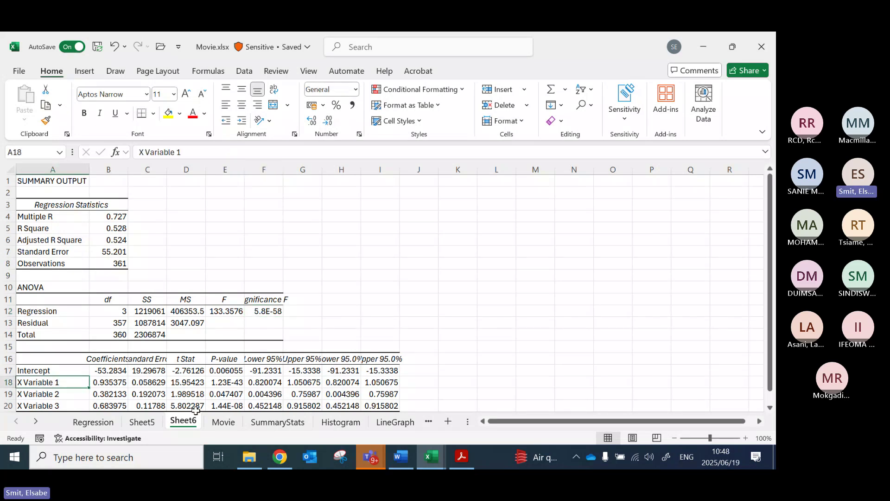
left_click(102, 423)
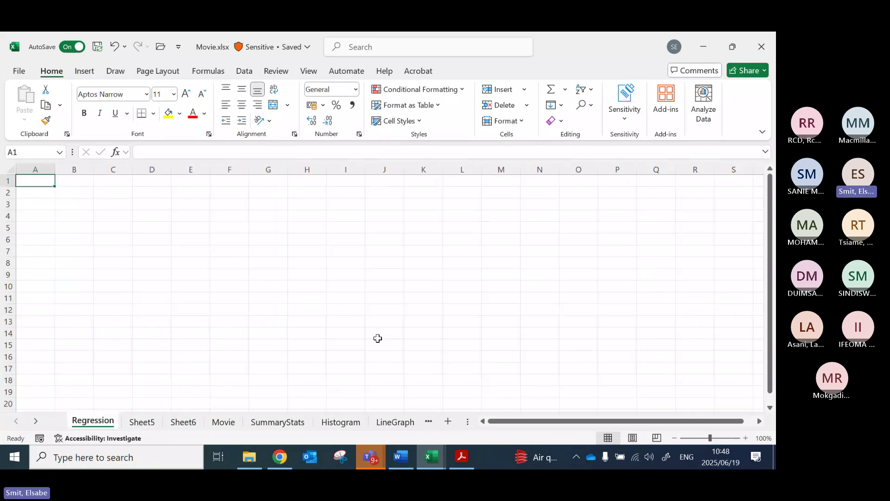
left_click(234, 427)
scroll(457, 267, "down", 10)
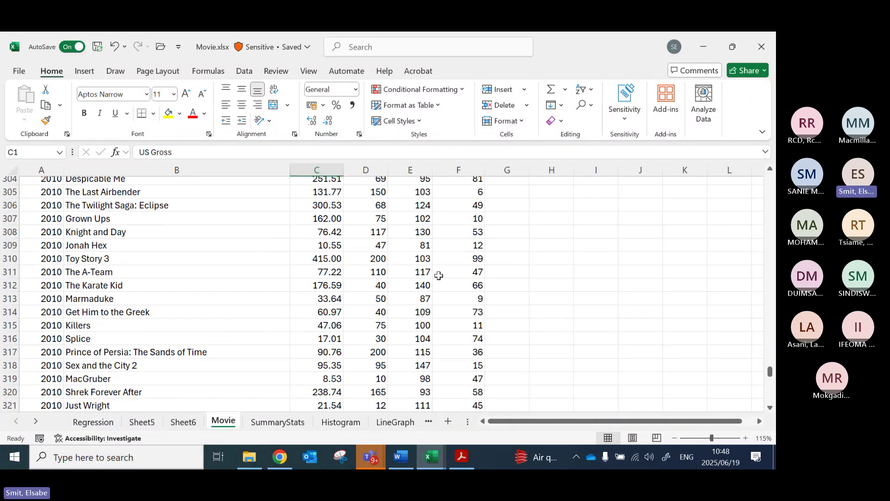
left_click_drag(776, 375, 775, 163)
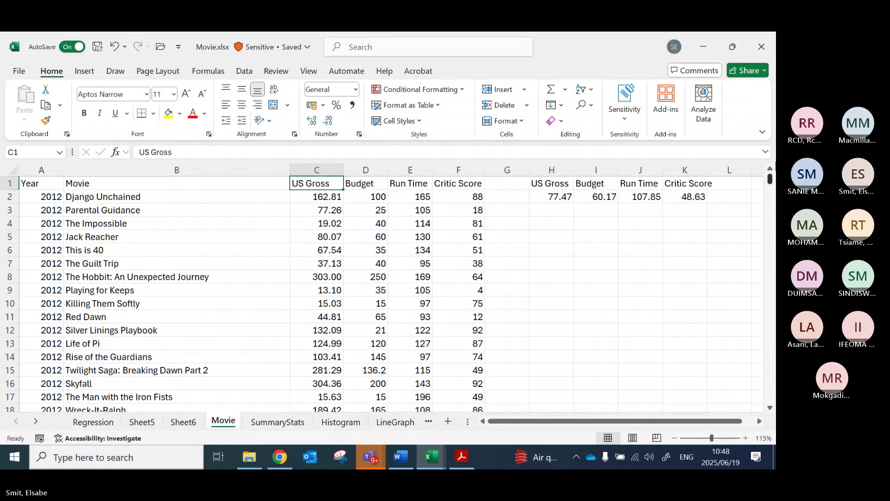
left_click_drag(368, 183, 456, 183)
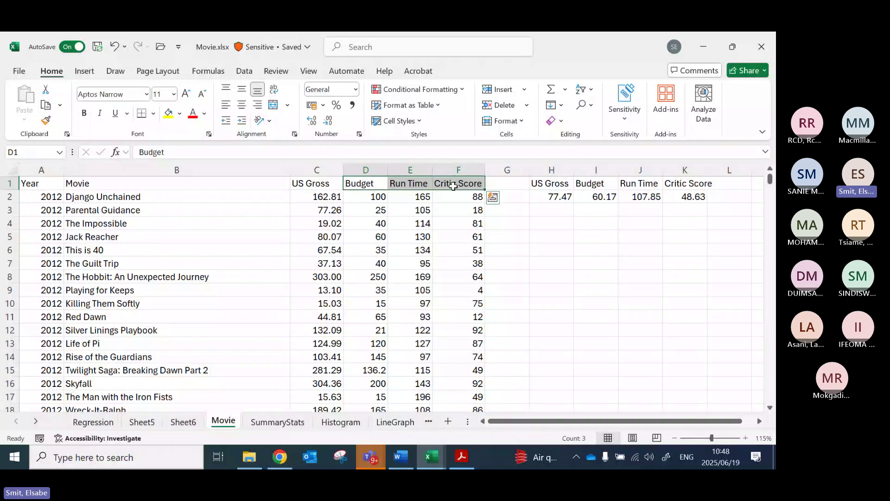
key("ctrl+c")
Step: Paste the copied headings transposed into A18:A20 of Sheet6, replacing the X Variable 1 to 3 labels
left_click(185, 424)
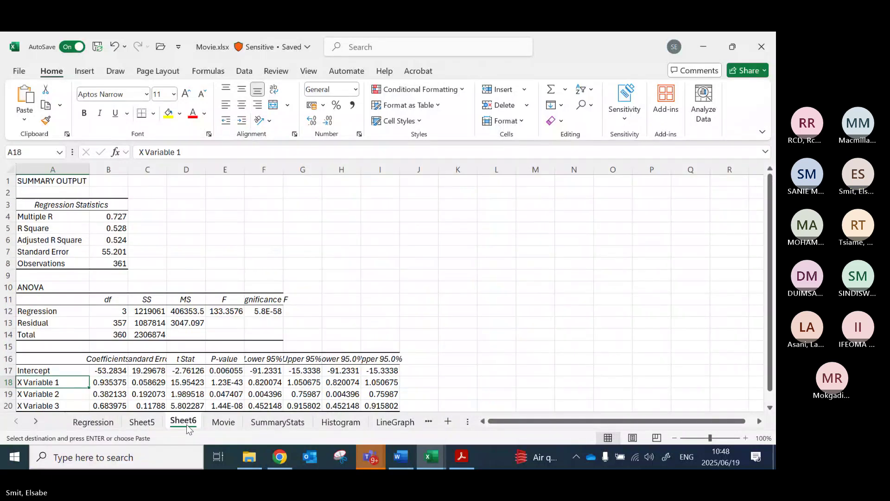
left_click(25, 120)
left_click(61, 173)
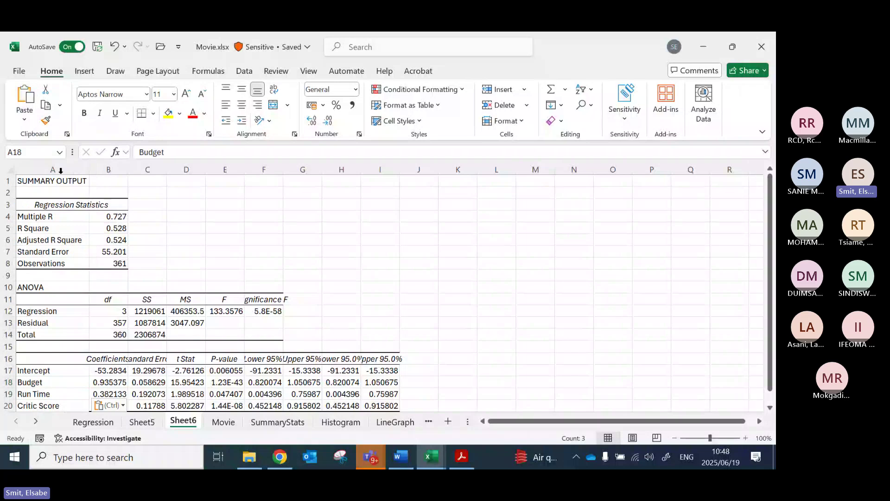
Step: Highlight the P-values of Budget, Run Time and Critic Score in E18:E20 with yellow fill
scroll(60, 279, "down", 1)
left_click(59, 346)
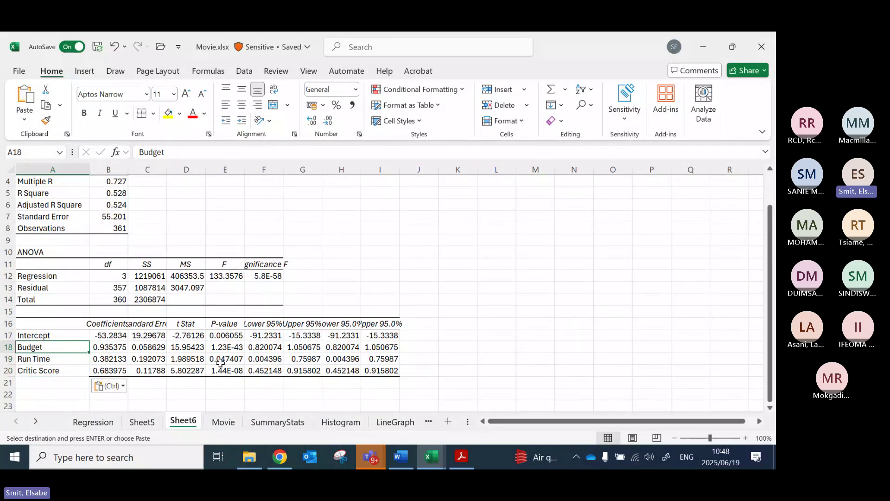
left_click_drag(222, 349, 224, 371)
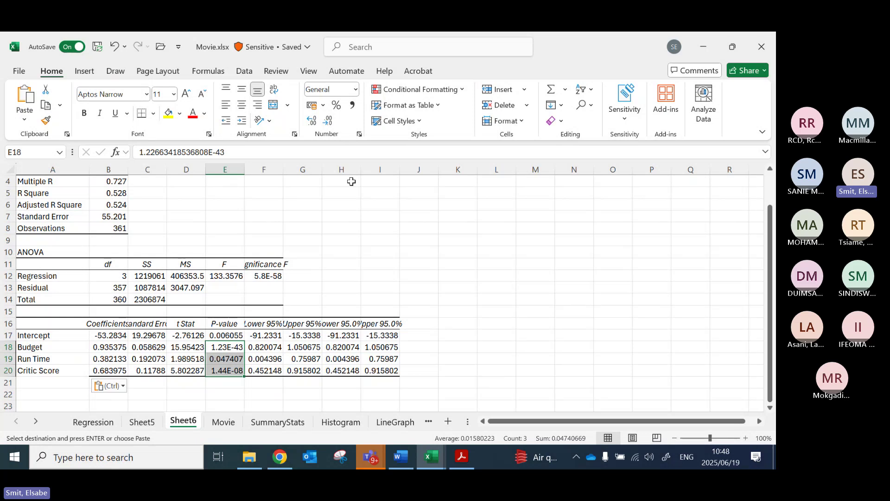
left_click(168, 114)
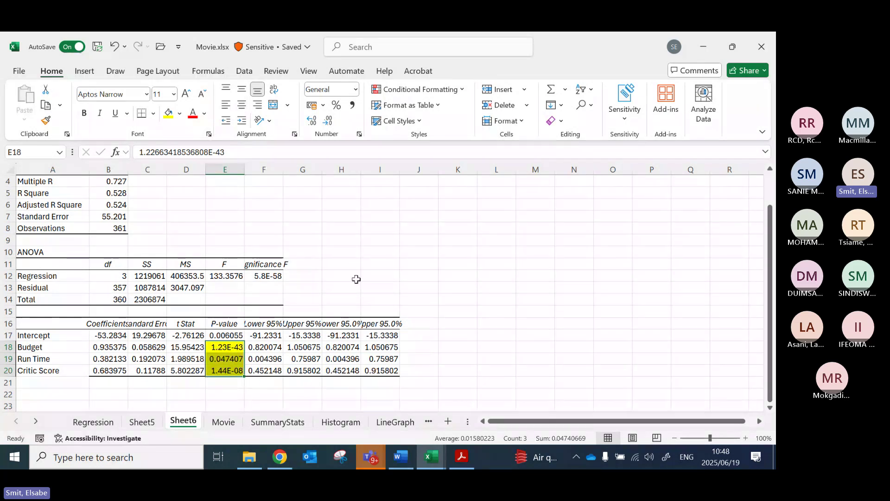
Step: Examine the individual P-values of Budget, Run Time and Critic Score in the coefficients table for significance
left_click(226, 359)
left_click(226, 348)
left_click(226, 373)
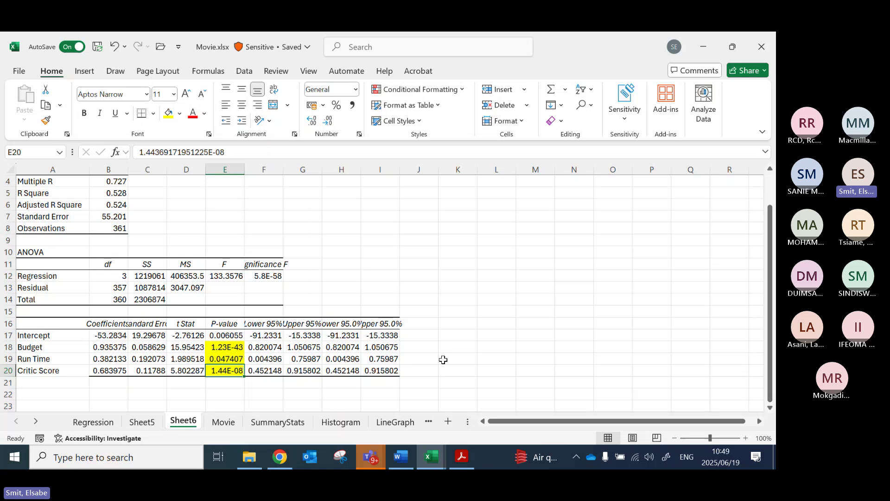
key("Up")
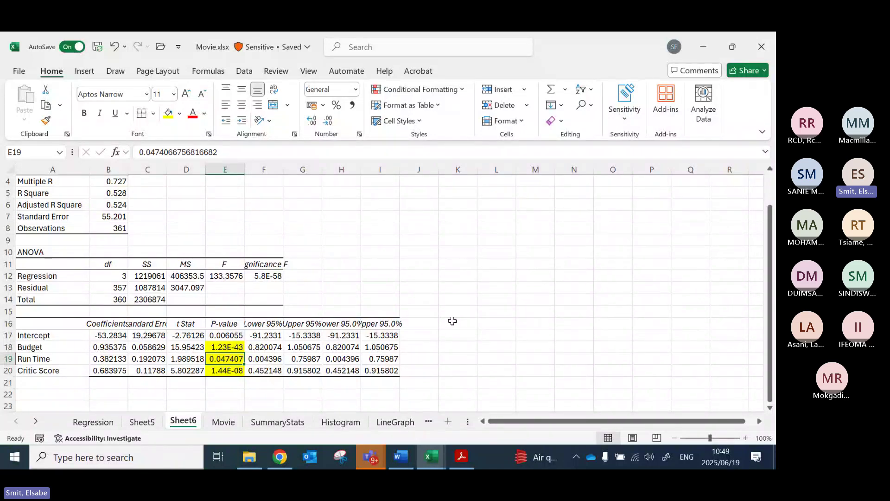
left_click(227, 346)
left_click(224, 371)
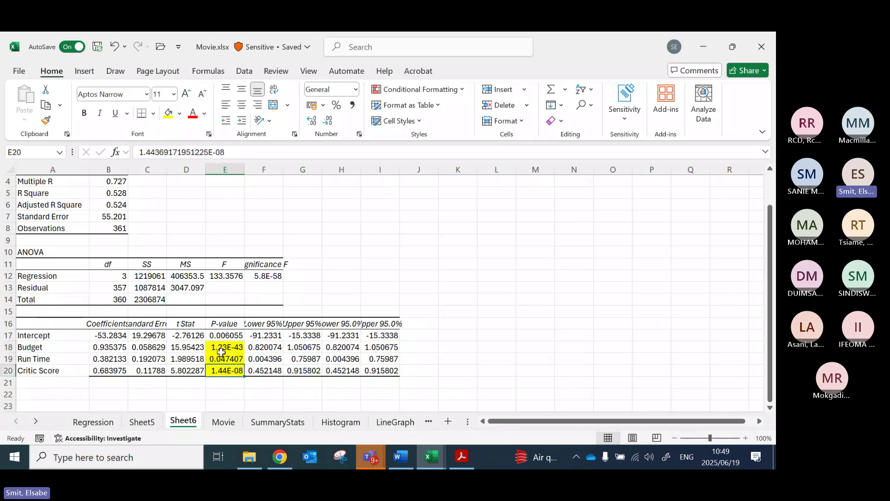
left_click_drag(215, 366, 215, 355)
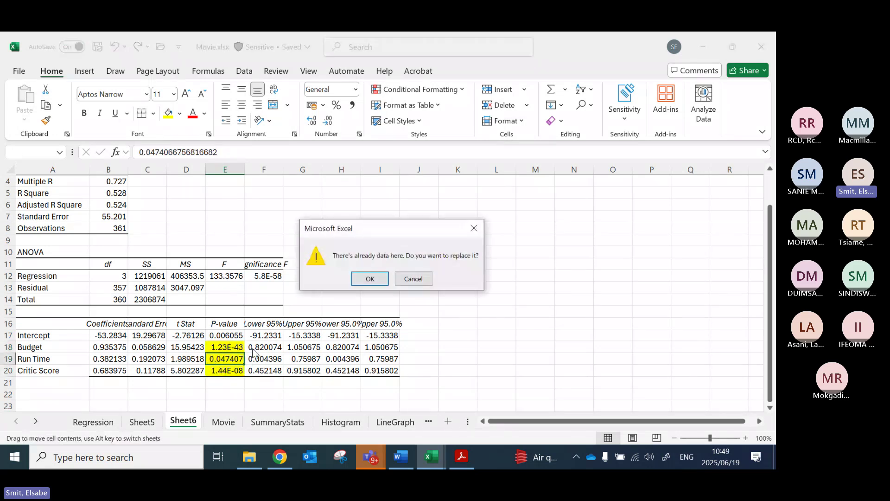
left_click(413, 278)
key("Up")
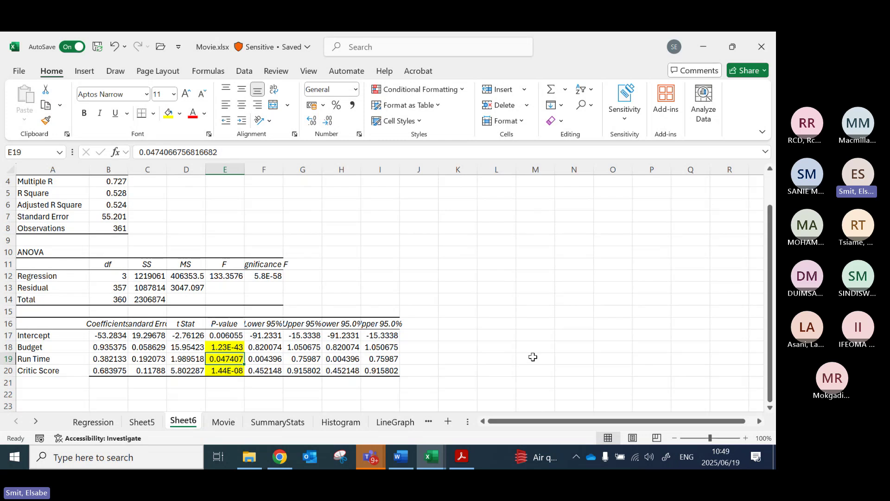
Step: Read the regression and prediction tasks in the Word document "Statistical analysis using Excel", and return to the Movie workbook in Excel
left_click(399, 457)
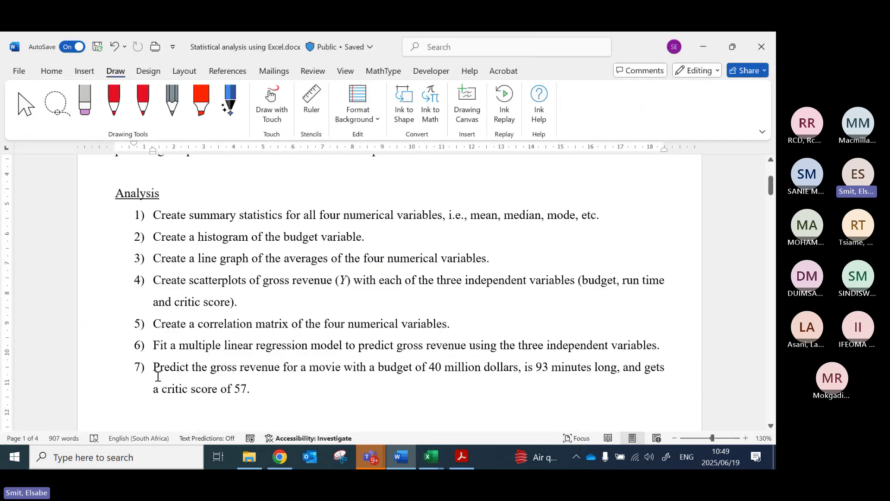
scroll(392, 353, "down", 1)
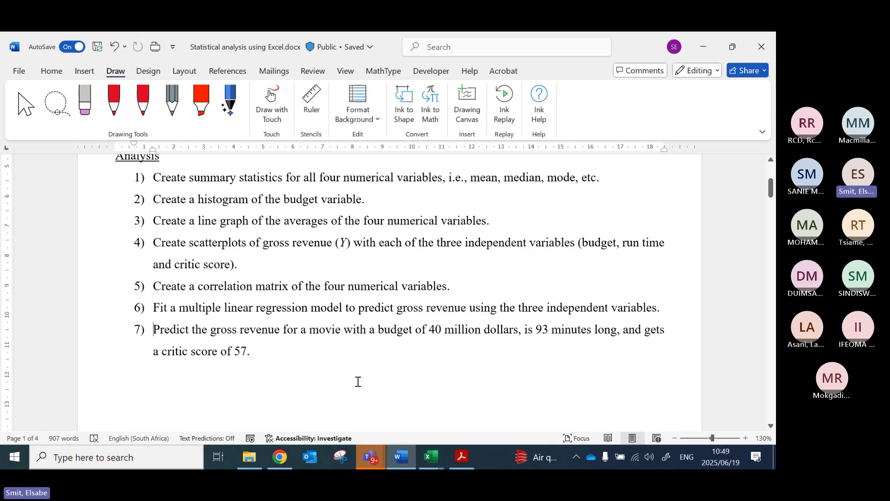
key("alt+Tab")
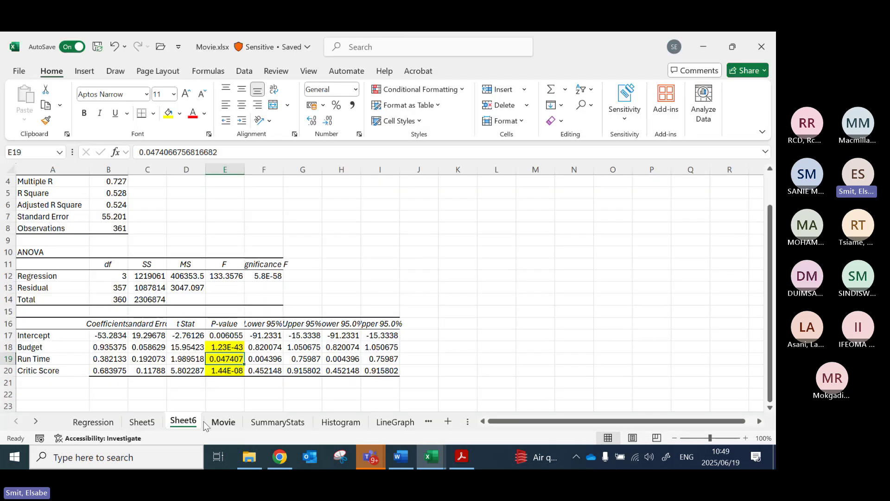
Step: Delete the empty Regression and Sheet5 worksheets from the workbook
left_click(93, 422)
right_click(98, 422)
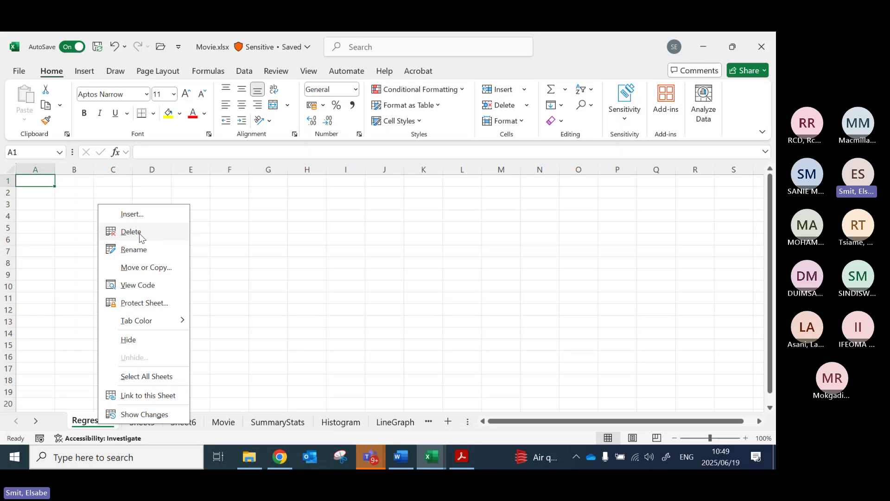
left_click(132, 231)
left_click(122, 423)
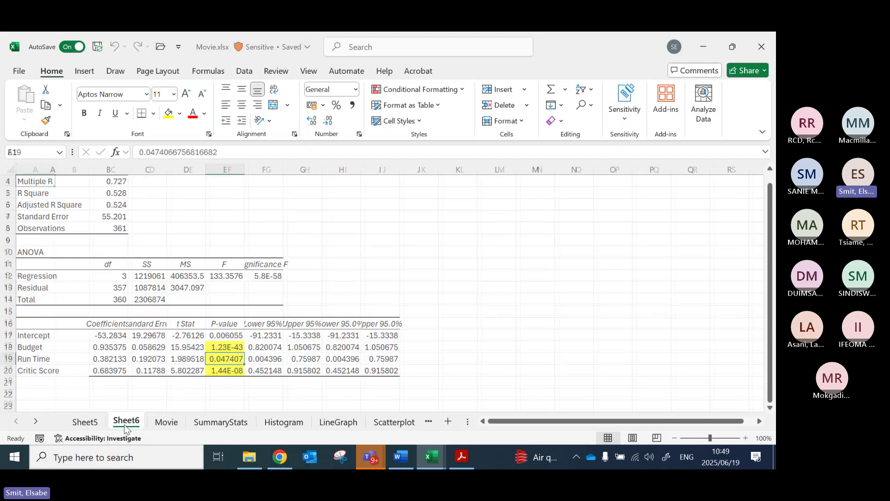
left_click(93, 423)
right_click(94, 423)
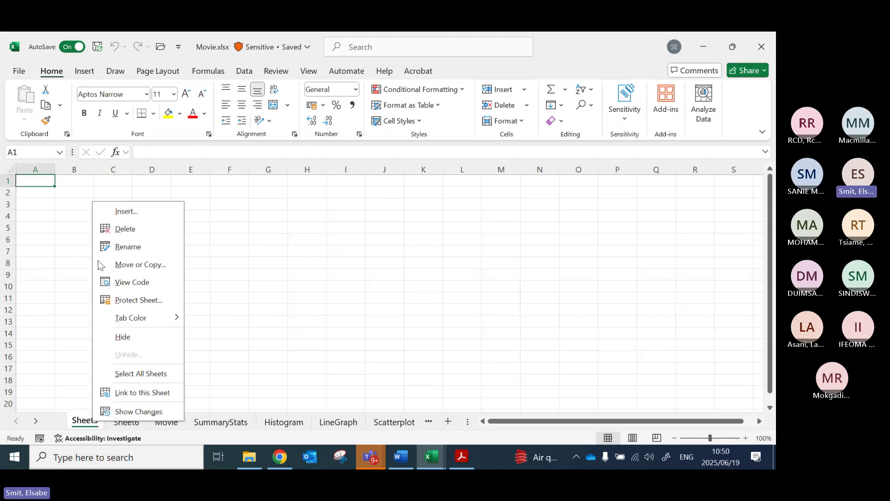
left_click(132, 231)
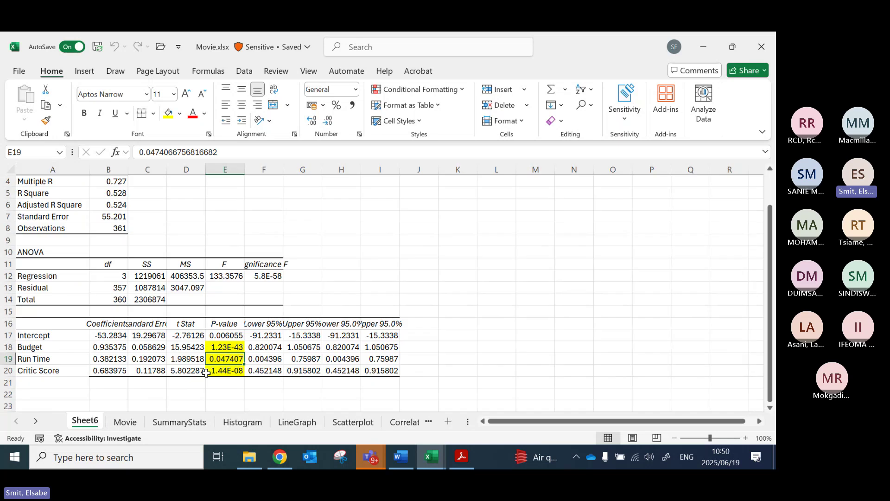
Step: Rename Sheet6, which holds the regression output, as Regression
double_click(79, 429)
type("Regressi")
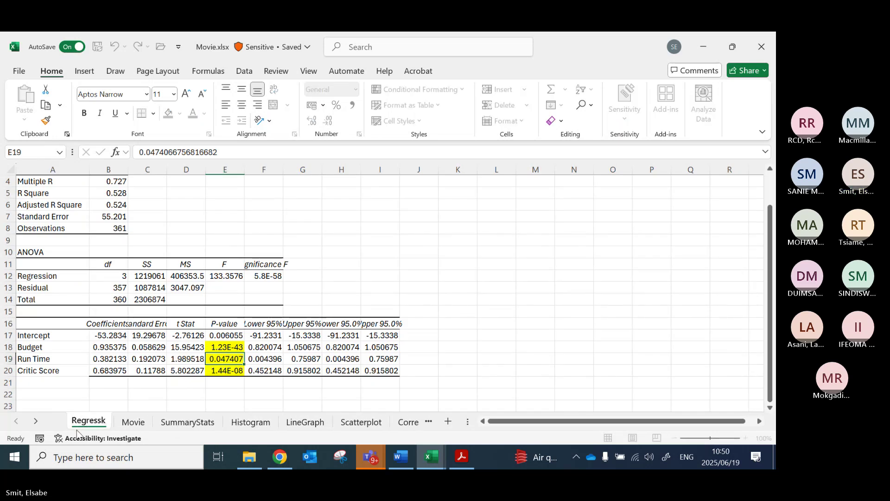
type("on")
key("Return")
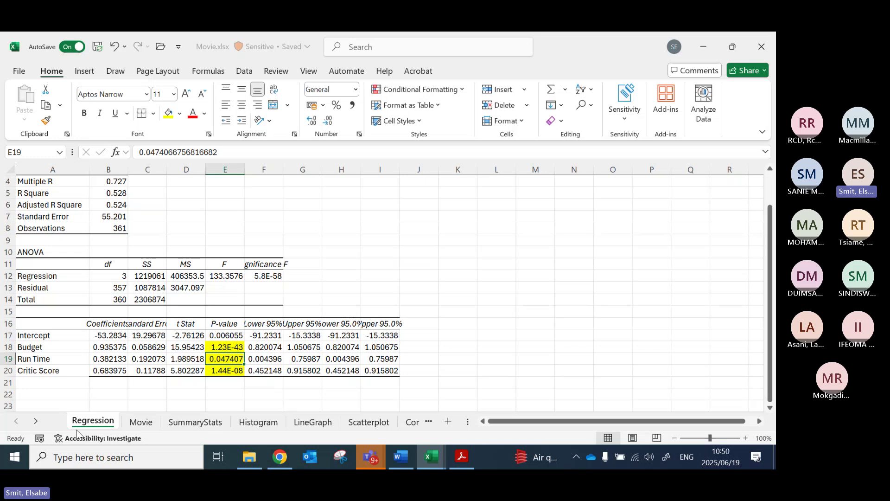
Step: Move the Regression sheet to the end of the workbook, after the Correlation sheet
left_click_drag(469, 423, 622, 422)
left_click_drag(431, 423, 464, 422)
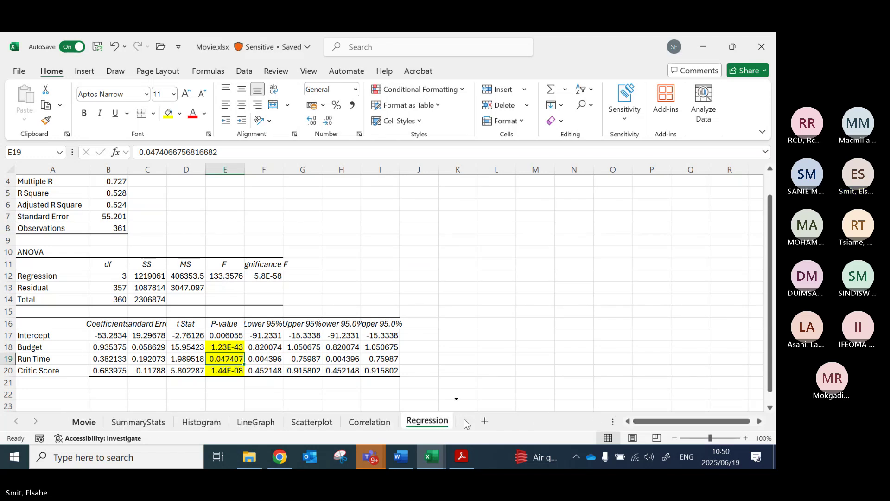
Step: Check the units of the US Gross and Budget values on the Movie sheet against the budget in task 7 of the Word document
left_click(90, 424)
left_click(328, 198)
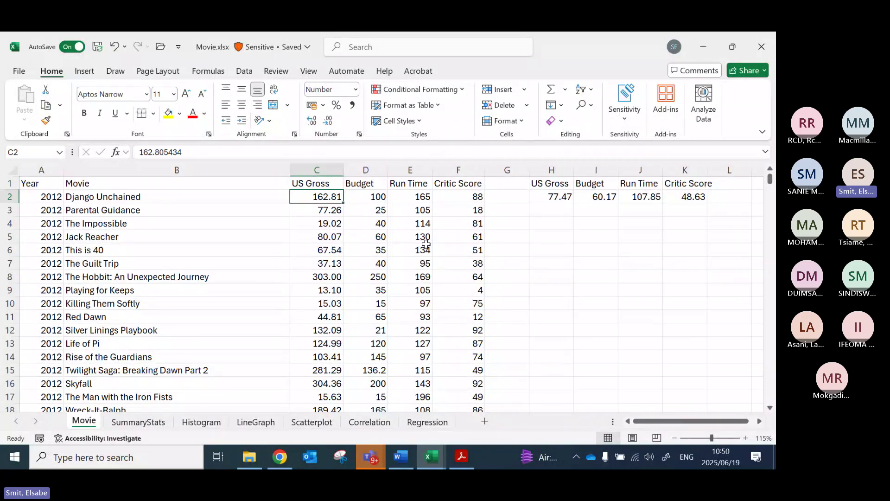
left_click(370, 200)
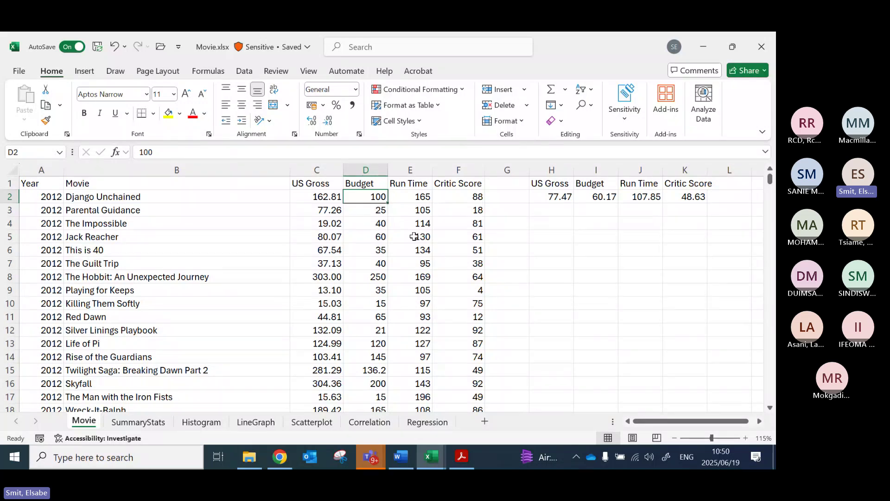
left_click(380, 212)
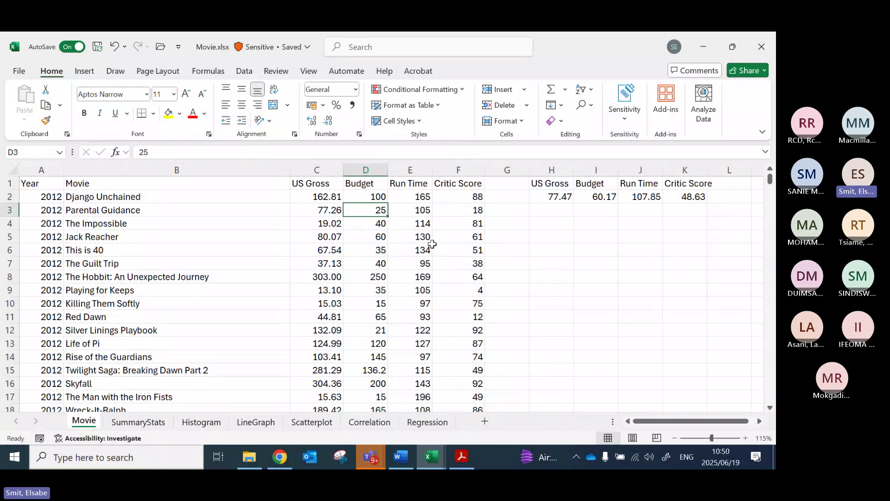
key("alt+Tab")
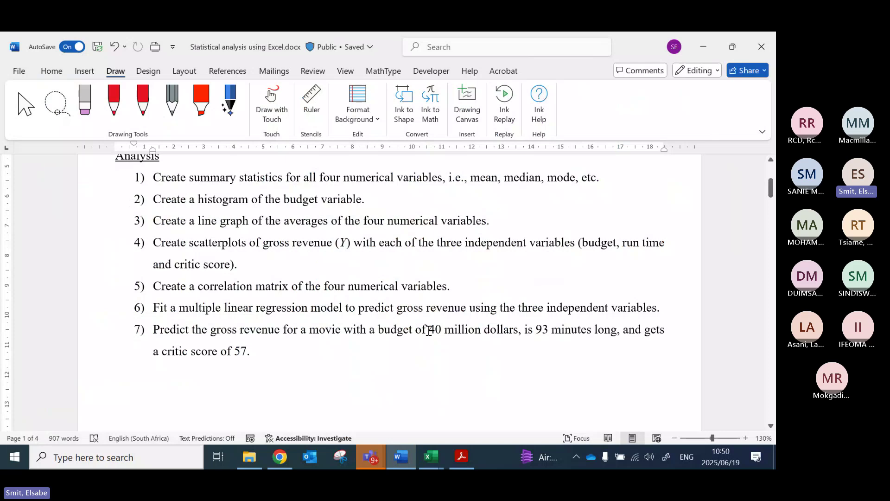
left_click_drag(430, 330, 482, 331)
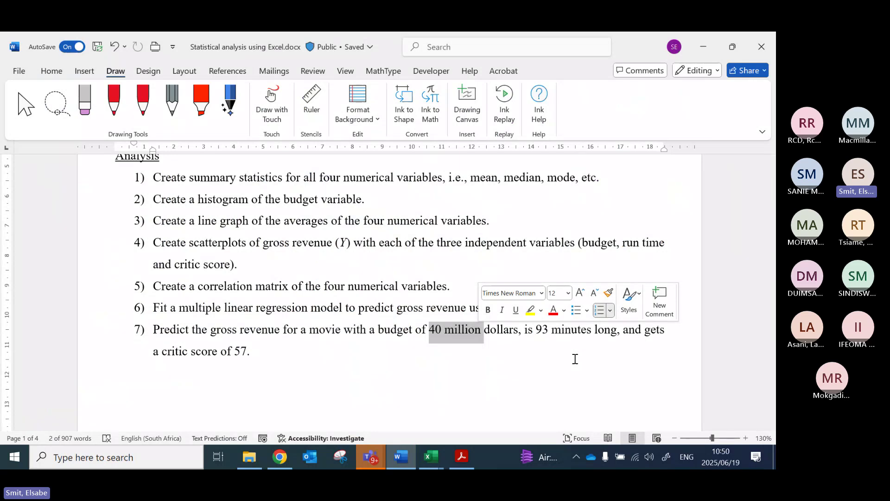
left_click(498, 348)
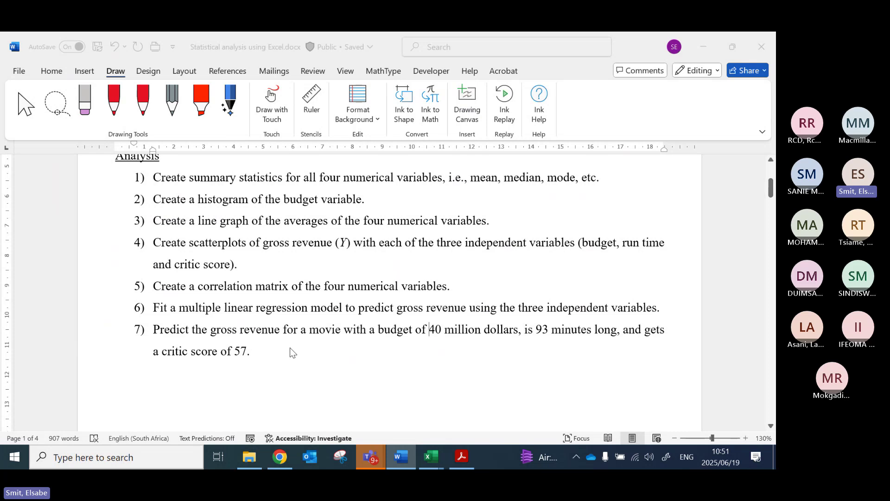
Step: Return to the Regression sheet in Excel and enter 40 in J18 for Budget and 93 in J19 for Run Time
left_click(431, 457)
left_click(426, 422)
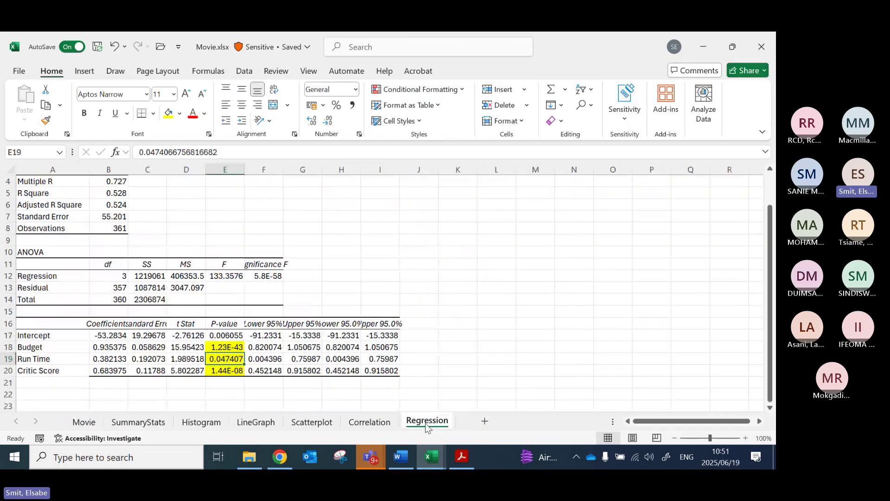
scroll(44, 262, "up", 1)
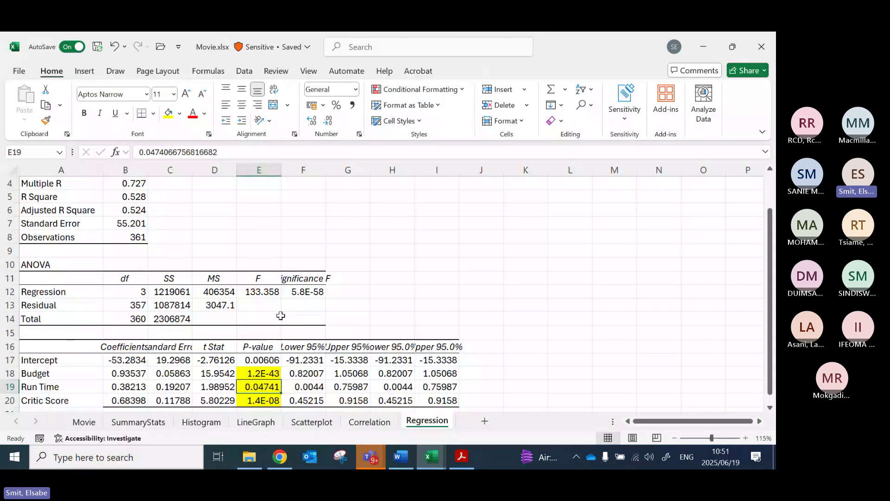
scroll(45, 262, "down", 3)
left_click(37, 255)
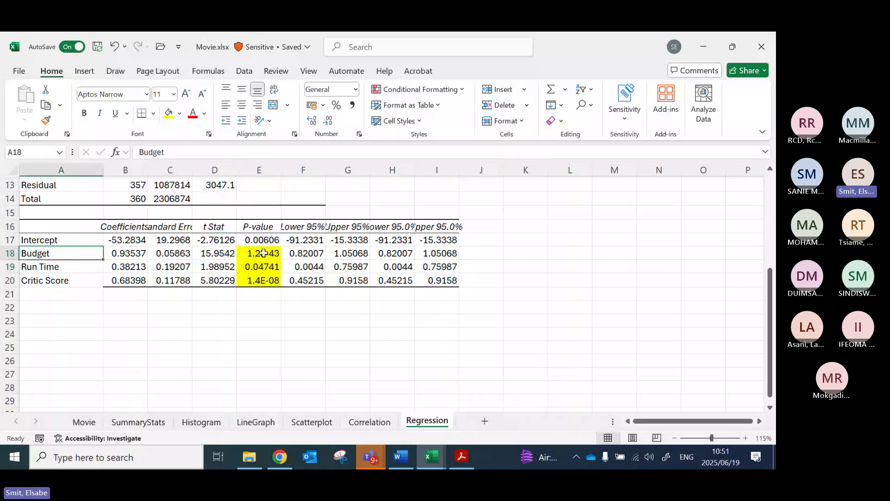
left_click(481, 254)
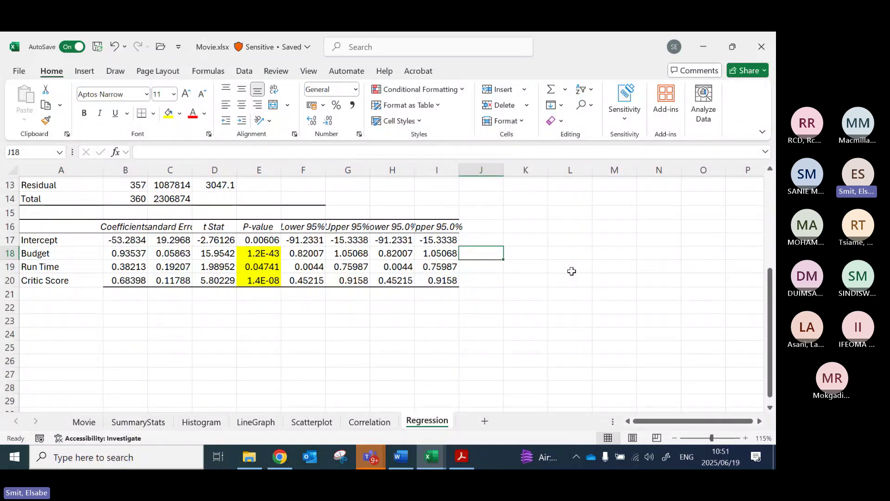
type("40")
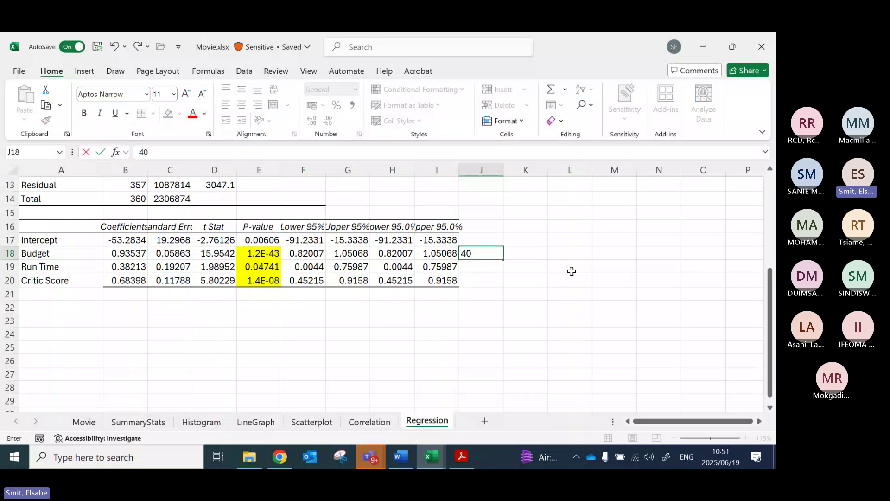
key("Return")
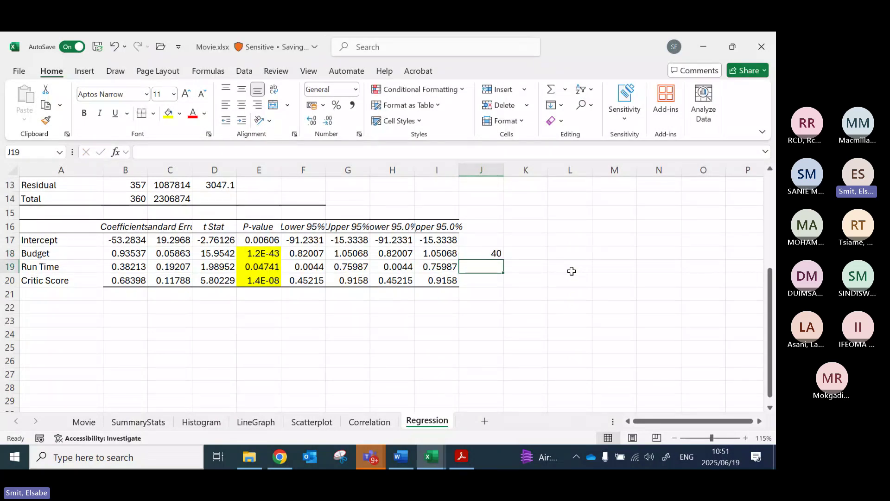
type("93")
key("Return")
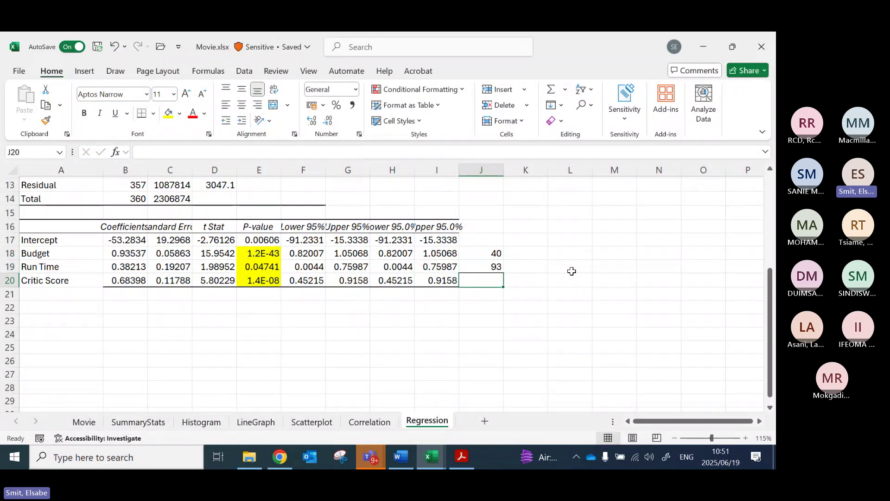
Step: Check the critic score in the Word document's prediction task and enter 57 in J20 of the Regression sheet in Excel
key("alt+Tab")
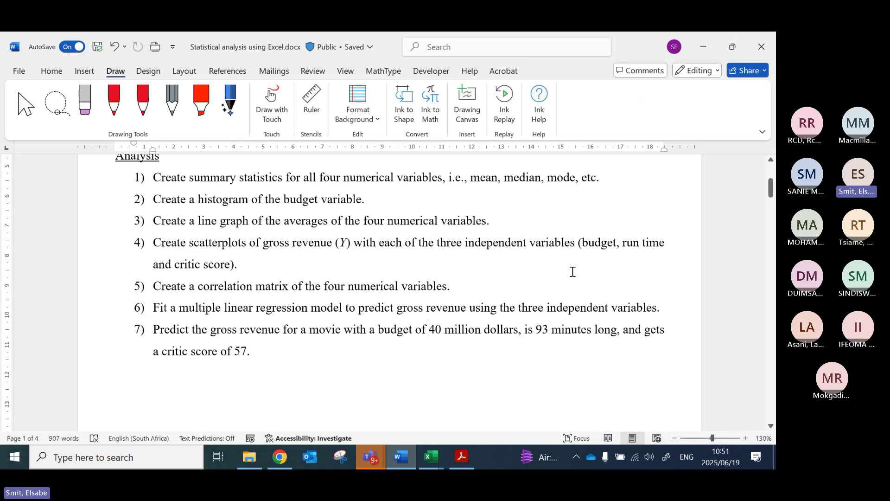
key("alt+Tab")
type("57")
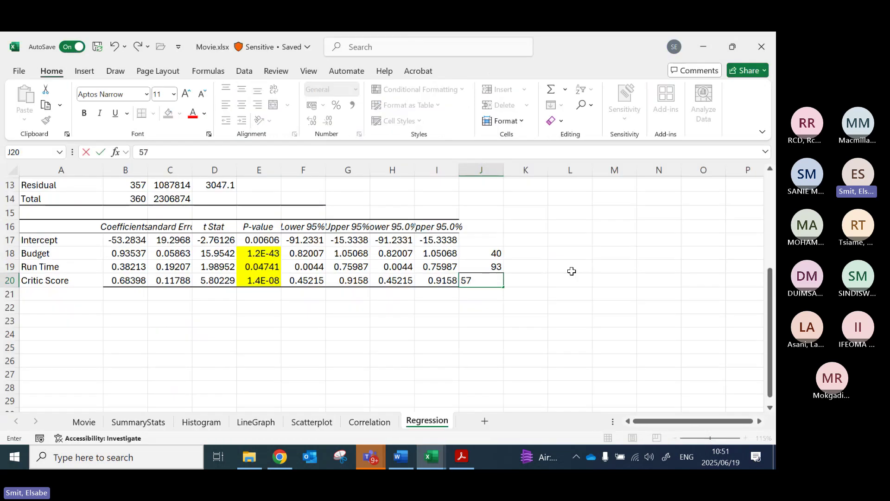
key("Return")
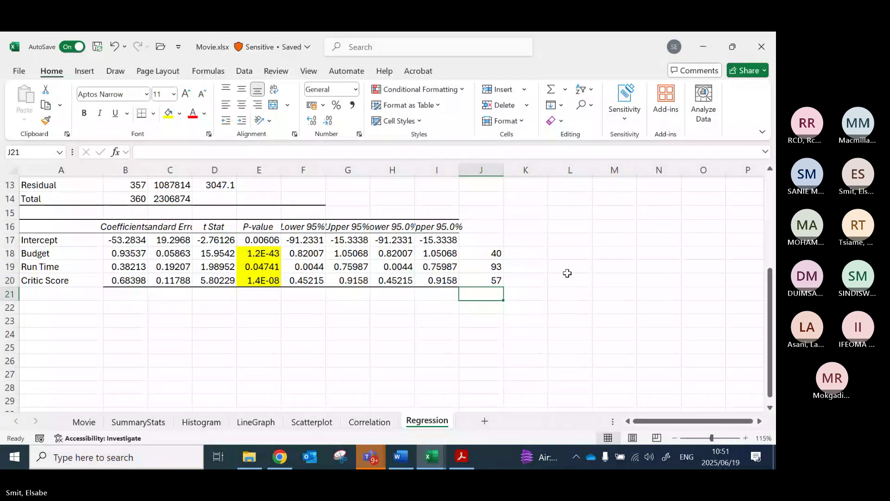
Step: Examine the intercept and match the Budget, Run Time and Critic Score coefficients with their prediction values in column J
left_click(528, 253)
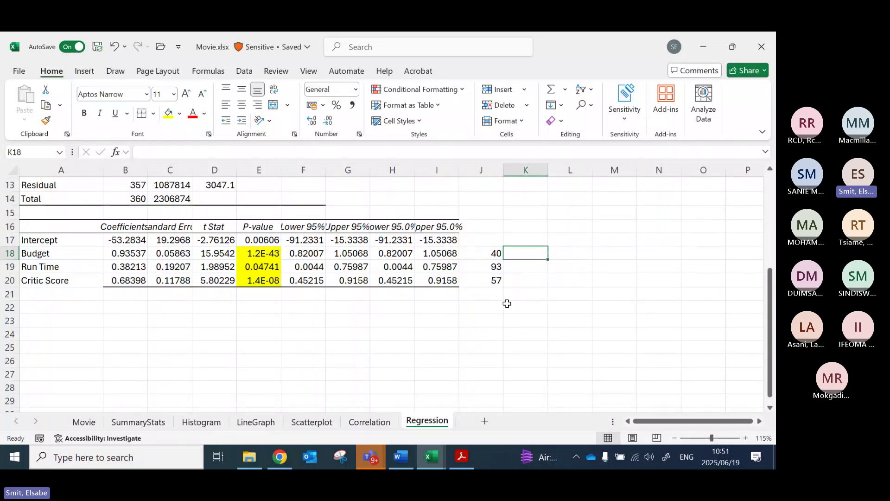
left_click(117, 240)
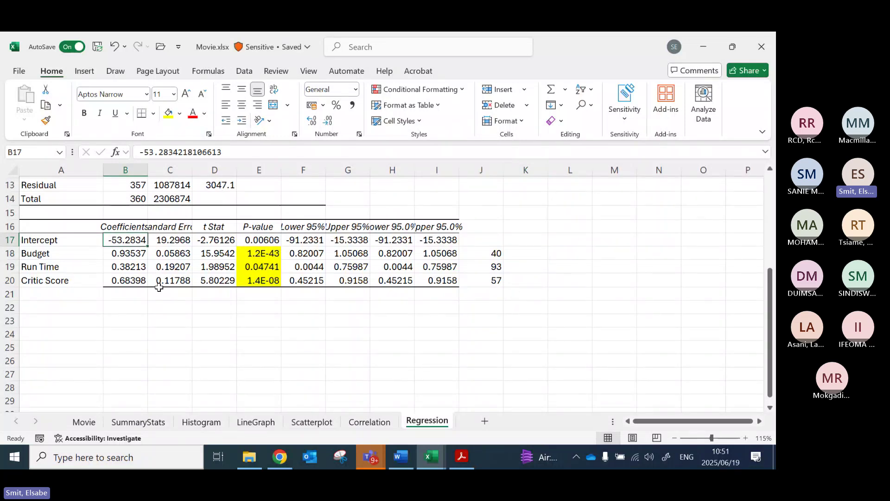
left_click(125, 255)
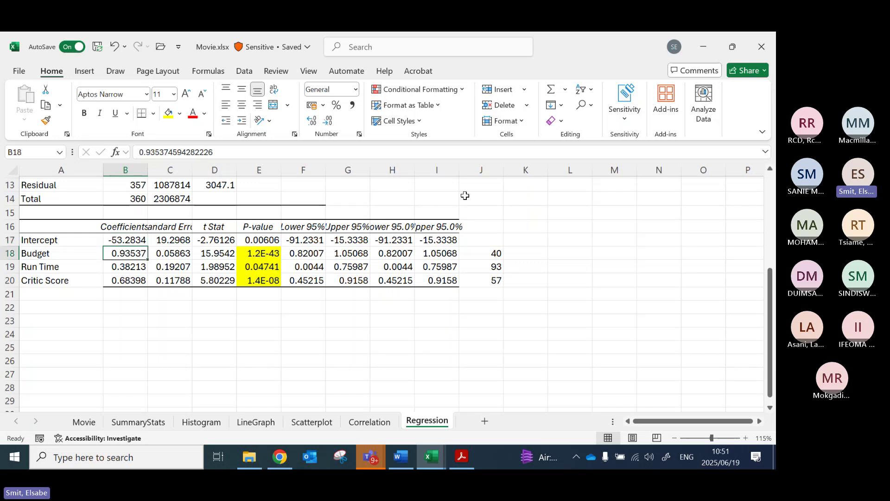
left_click(490, 254)
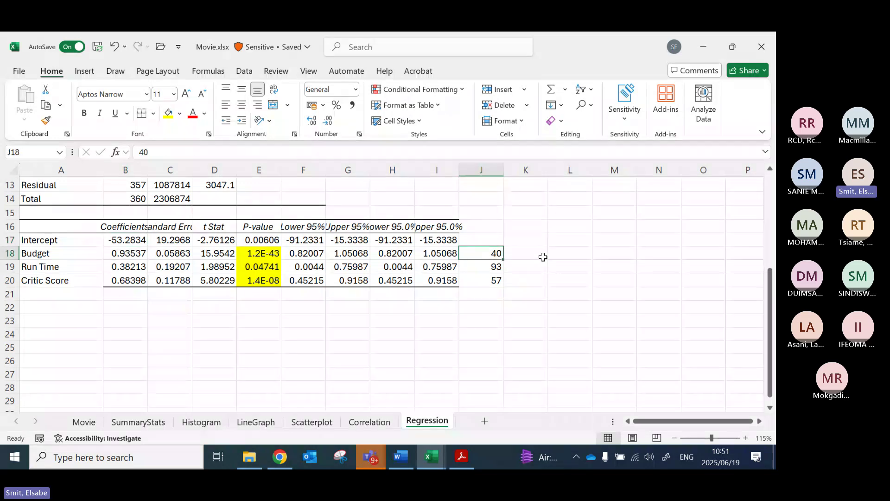
left_click(132, 267)
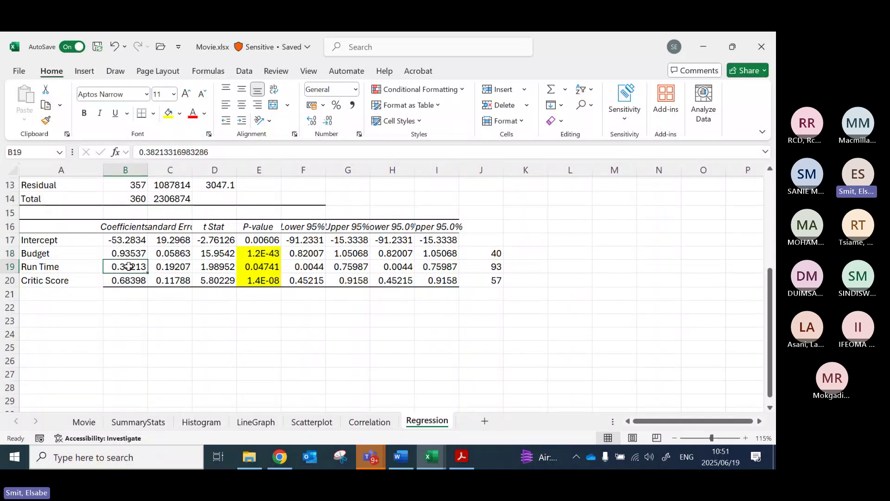
left_click(487, 267)
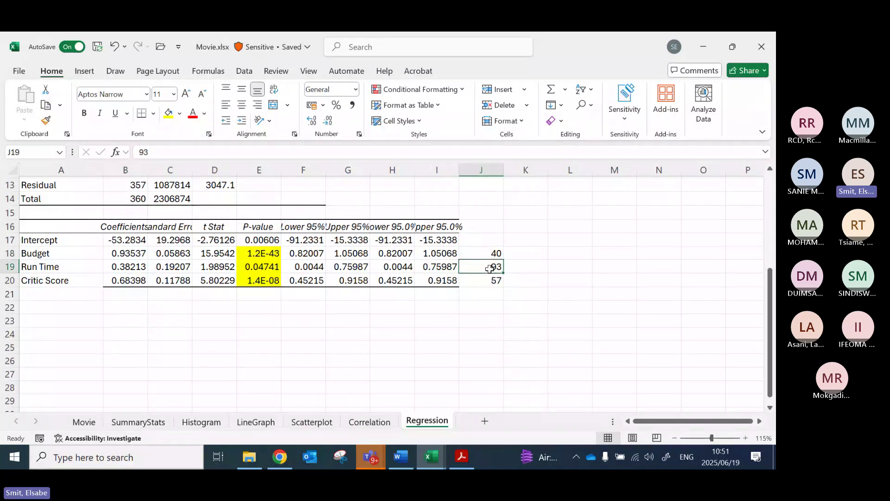
left_click(122, 285)
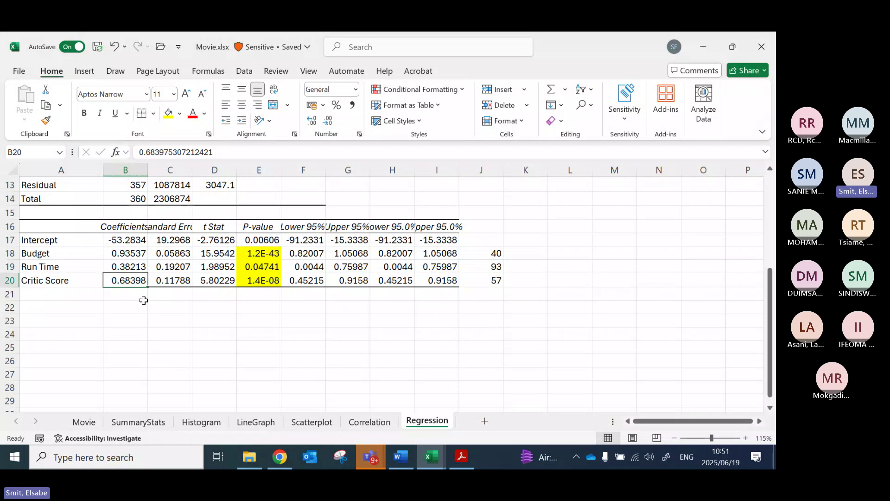
left_click(494, 279)
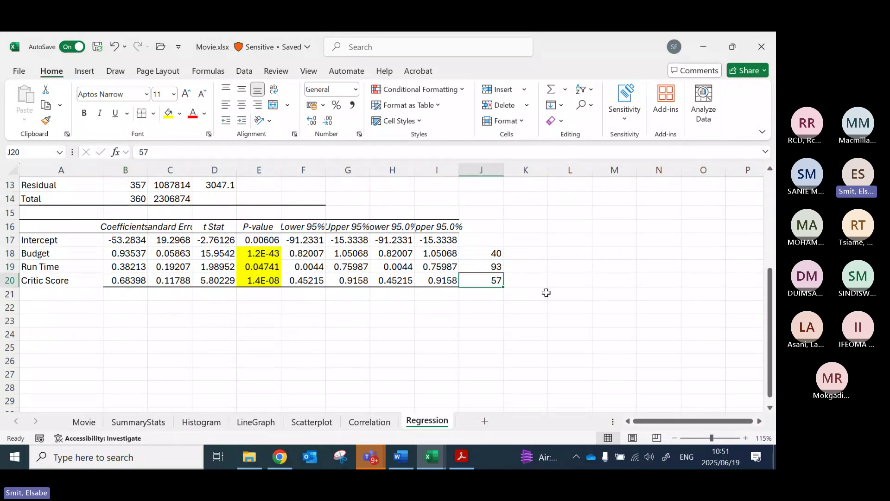
left_click(518, 255)
type("=")
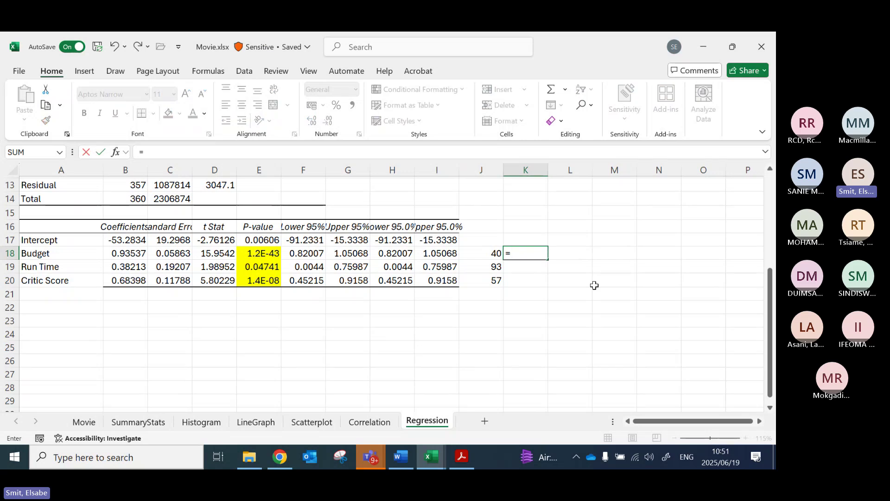
left_click(126, 253)
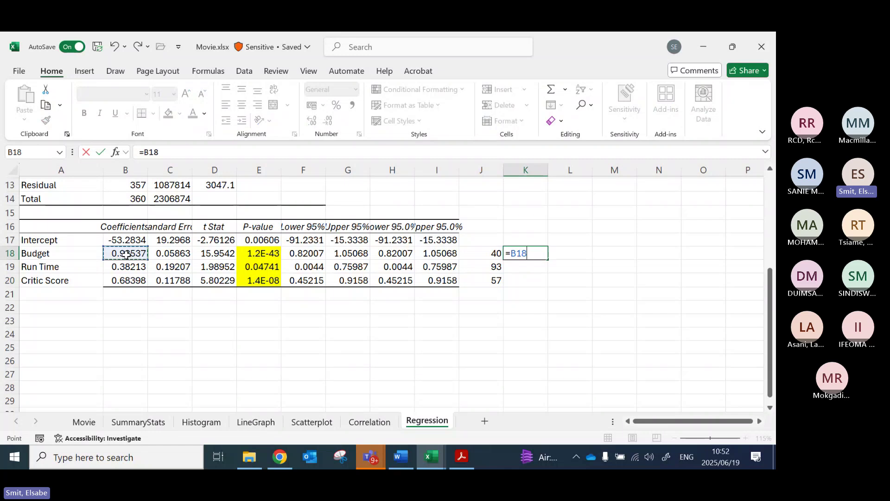
type(",")
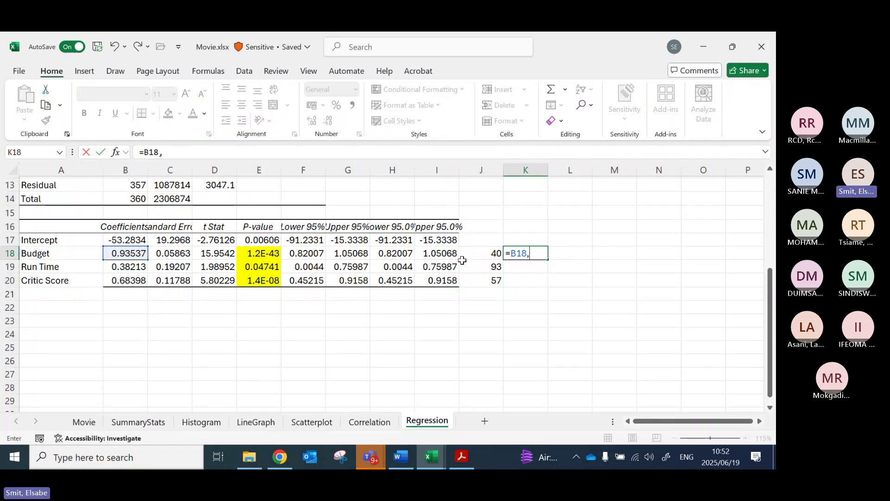
left_click(478, 254)
key("Escape")
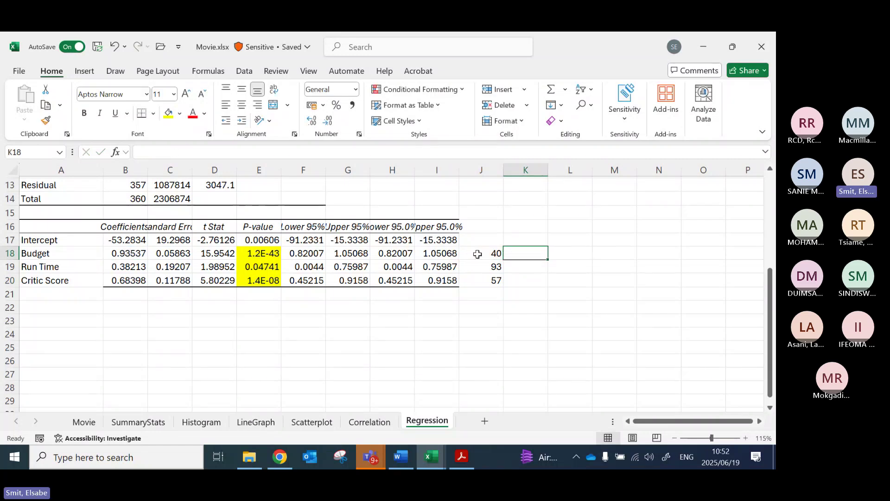
Step: Multiply the Budget coefficient by its prediction value in K18 with the formula =B18*J18
type("=")
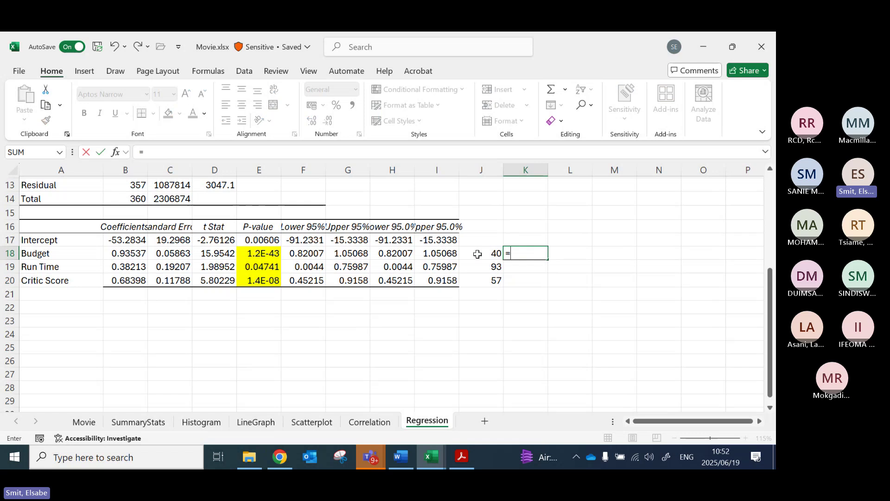
left_click(132, 256)
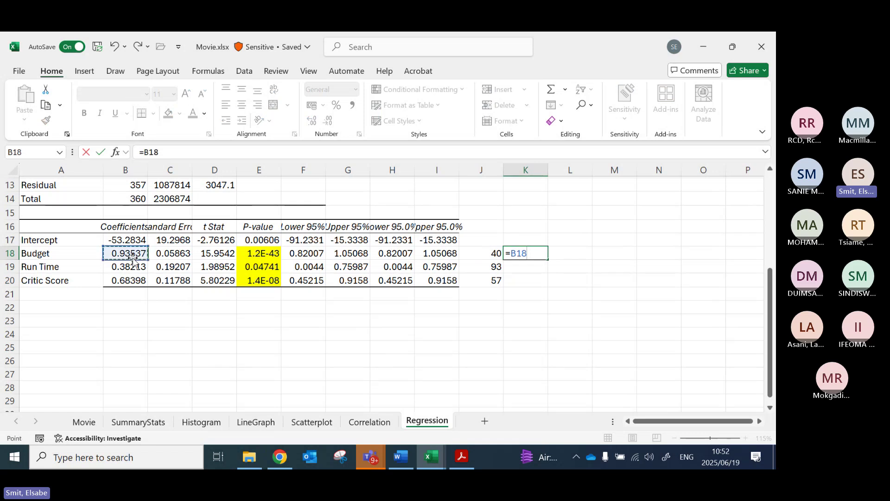
type("*")
left_click(485, 256)
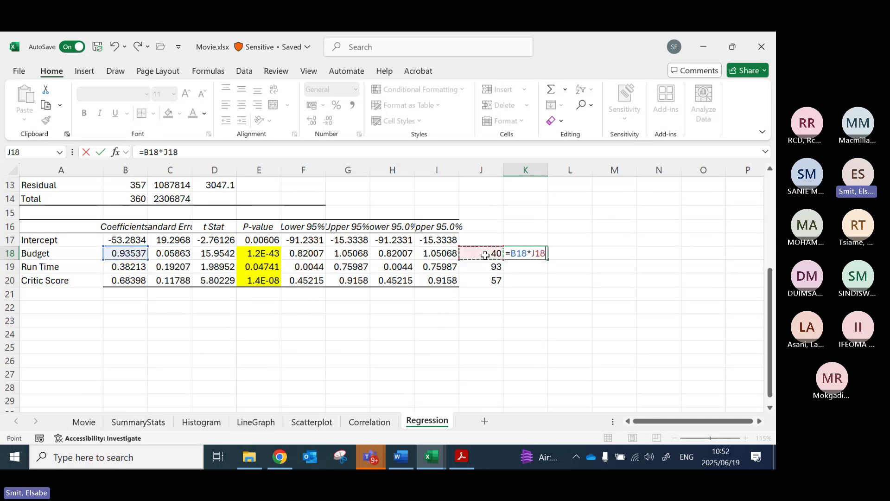
key("Return")
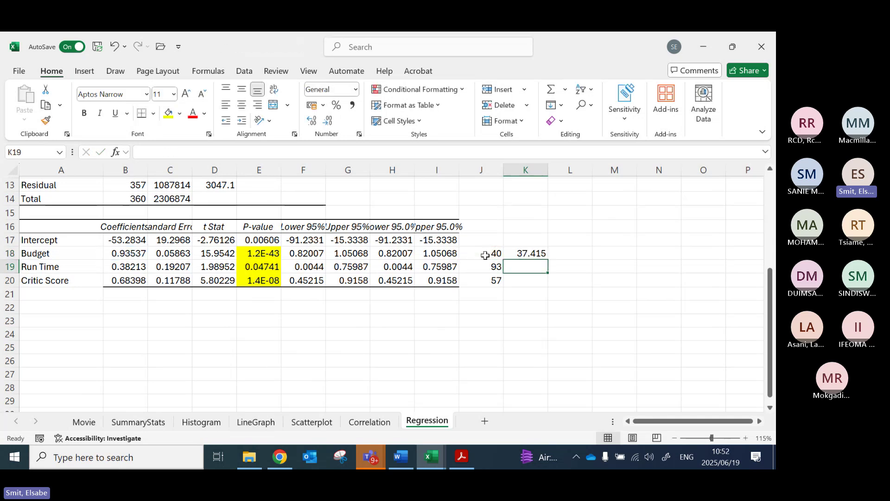
Step: Copy the product formula from K18 into K19 and K20 for Run Time and Critic Score
key("Up")
key("ctrl+c")
key("Down")
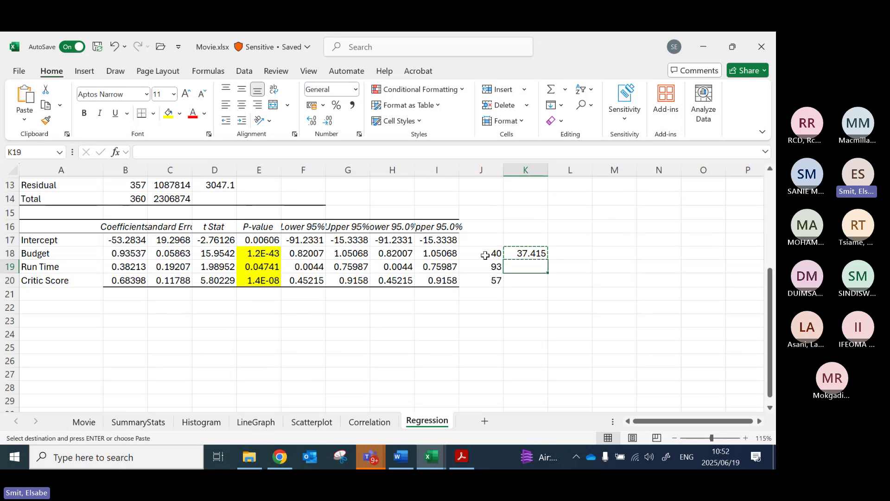
key("ctrl+v")
key("Down")
key("ctrl+v")
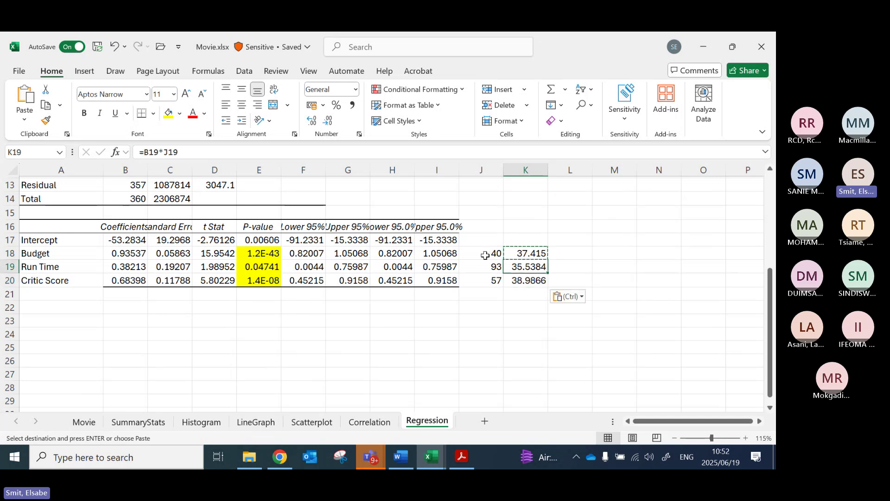
Step: Check the cell references in the copied product formulas in K19 and K20 of the Regression sheet
left_click(528, 268)
double_click(529, 267)
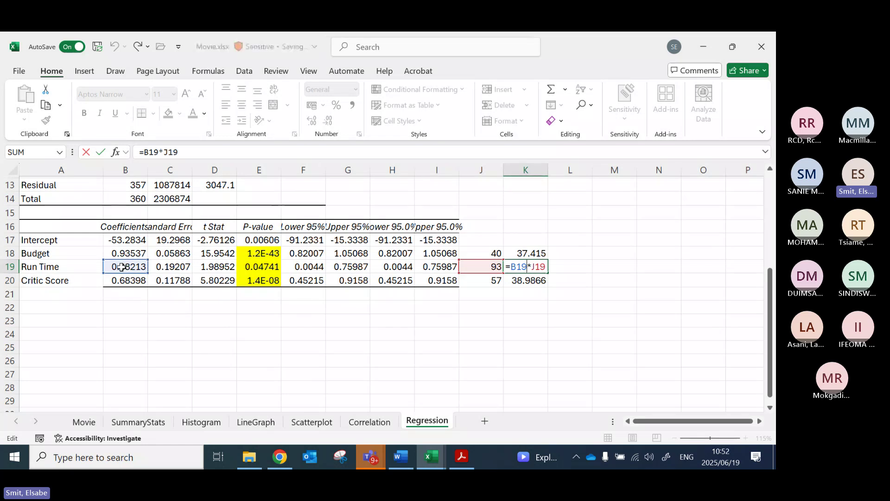
key("Escape")
double_click(525, 281)
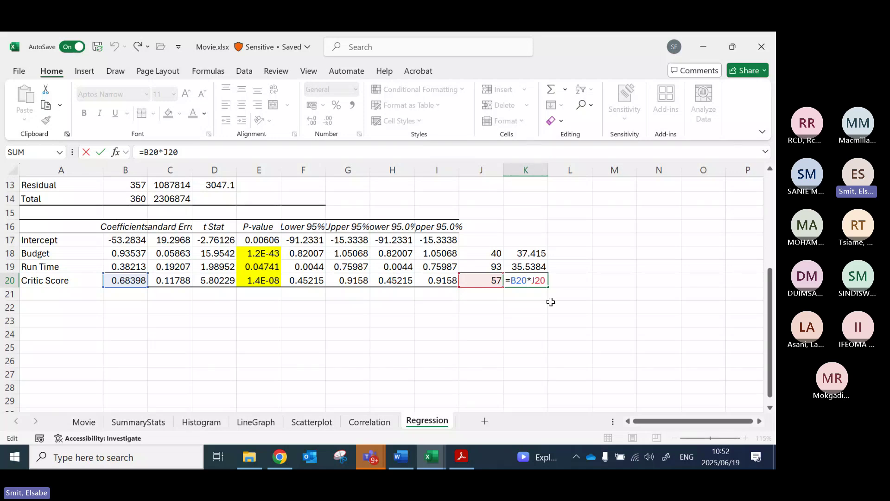
key("Escape")
Step: Bring the intercept coefficient into K17 with the formula =B17
left_click(525, 238)
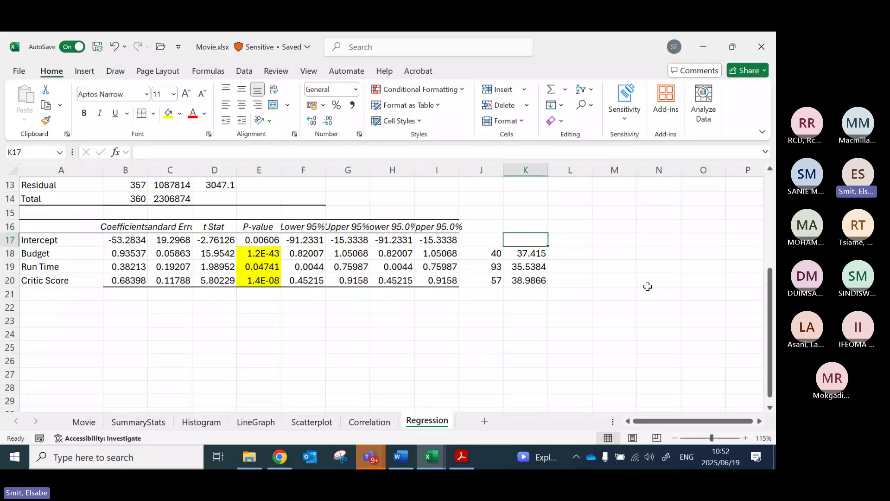
type("=")
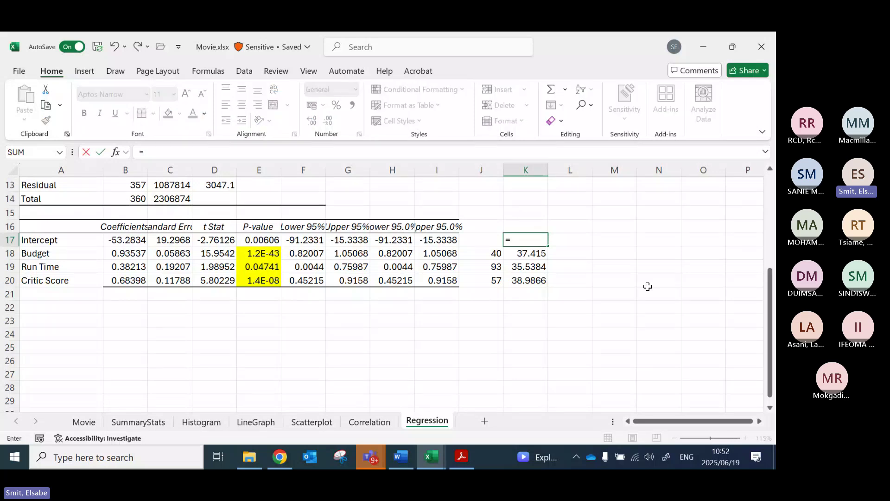
key("Left")
key("Left")
key("Left")
key("Left")
key("Left")
key("Left")
key("Left")
key("Left")
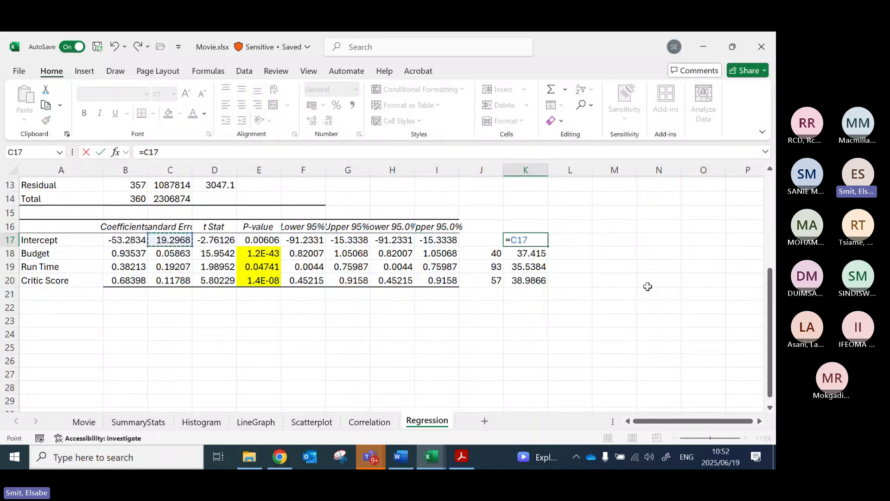
key("Left")
key("Return")
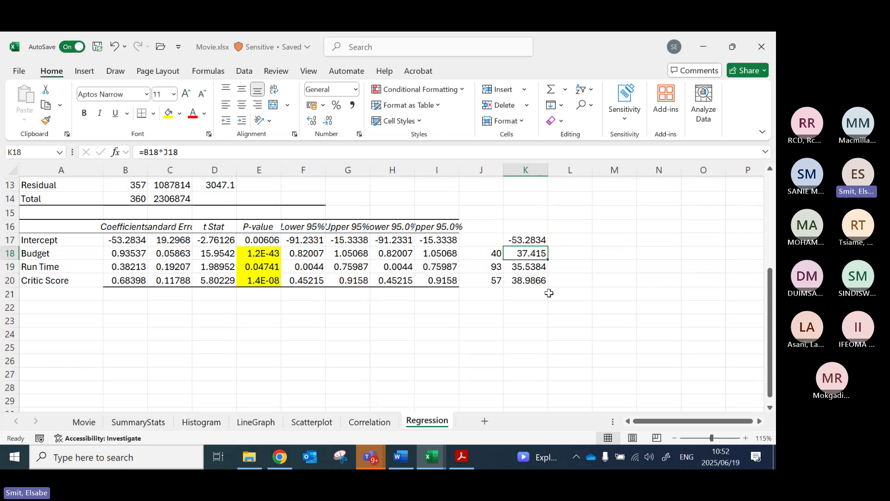
Step: Total K17:K20 into K21 with AutoSum and fill the result cell with light green
left_click_drag(522, 240, 529, 278)
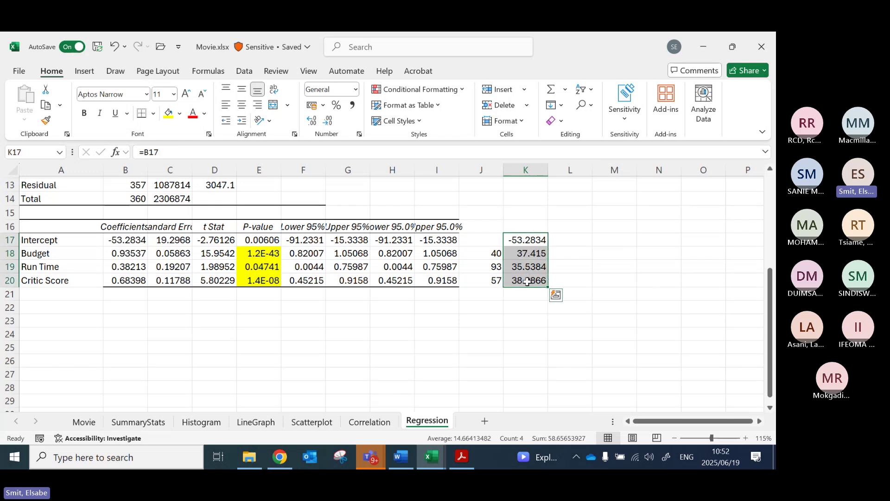
left_click(555, 95)
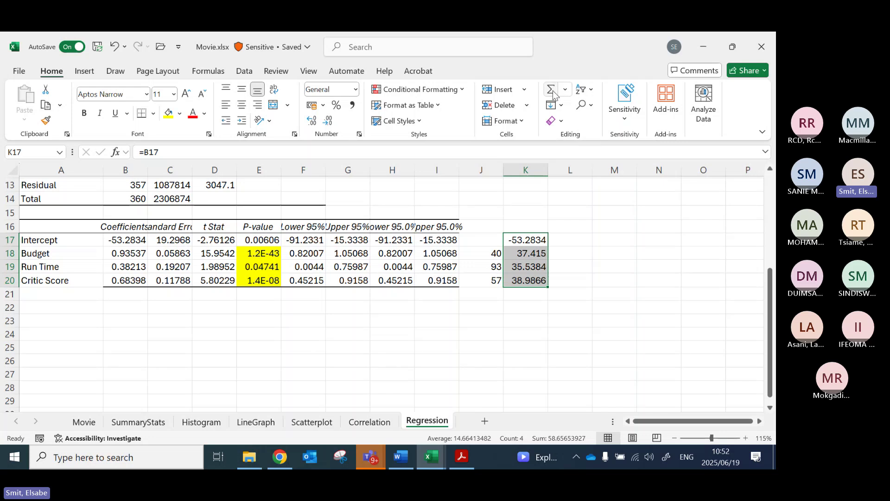
left_click(533, 294)
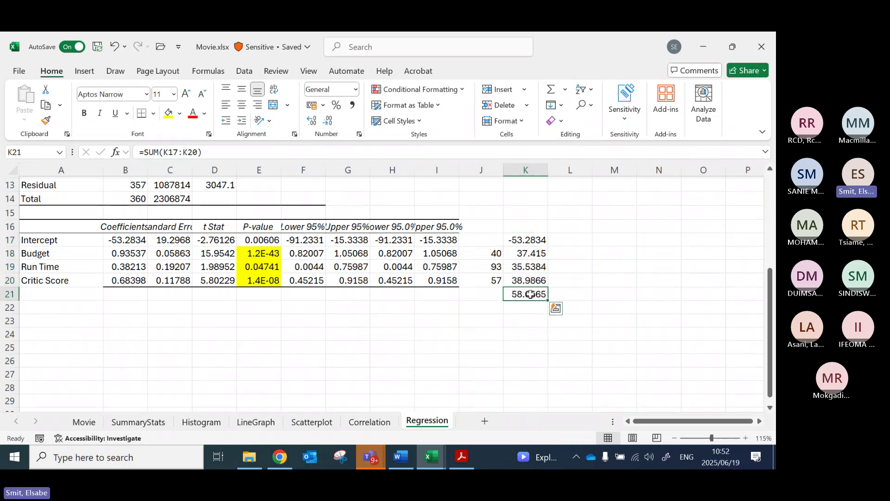
left_click(179, 114)
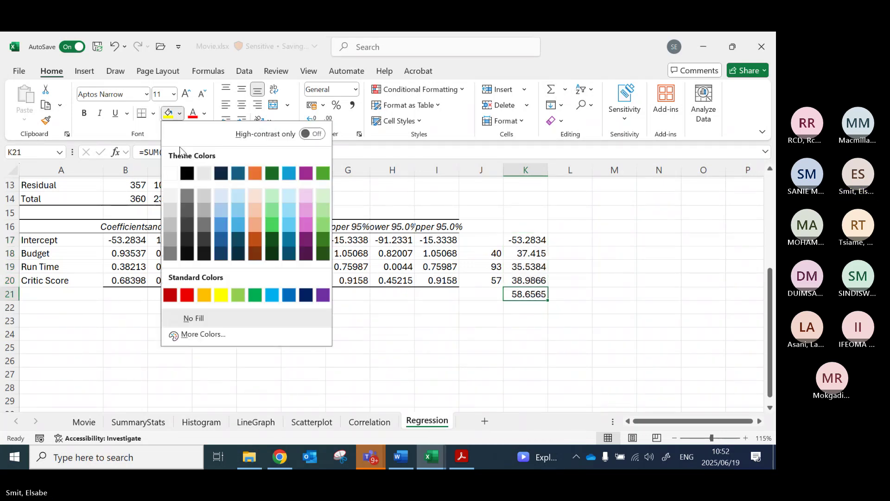
left_click(238, 296)
left_click(516, 315)
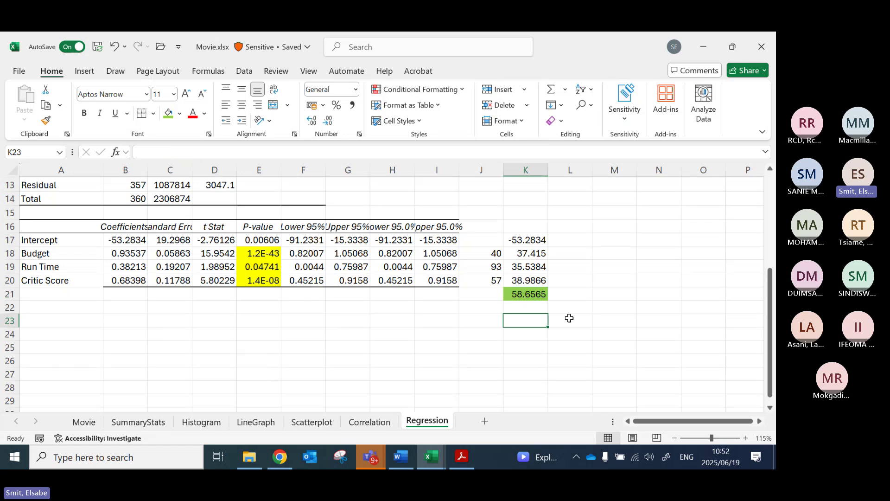
Step: Review the predicted gross in K21 against the budget, run time and critic score inputs in J18:J20, and return to cell A1
left_click(517, 297)
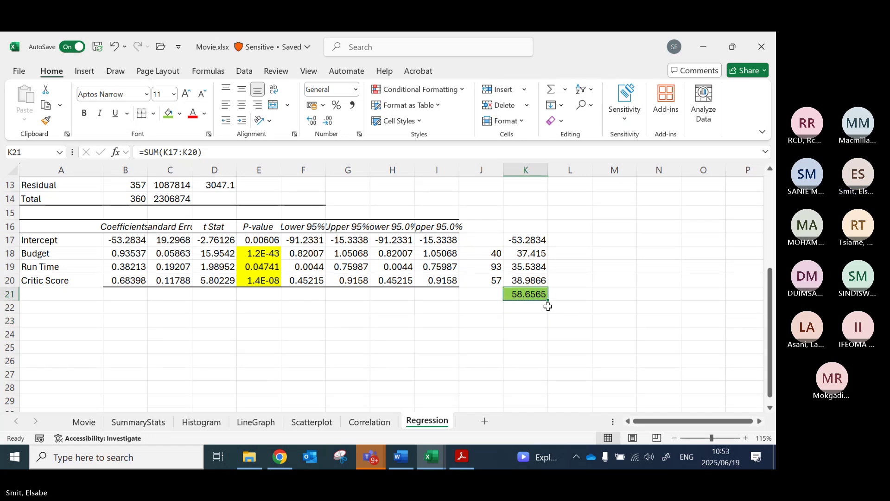
left_click(490, 253)
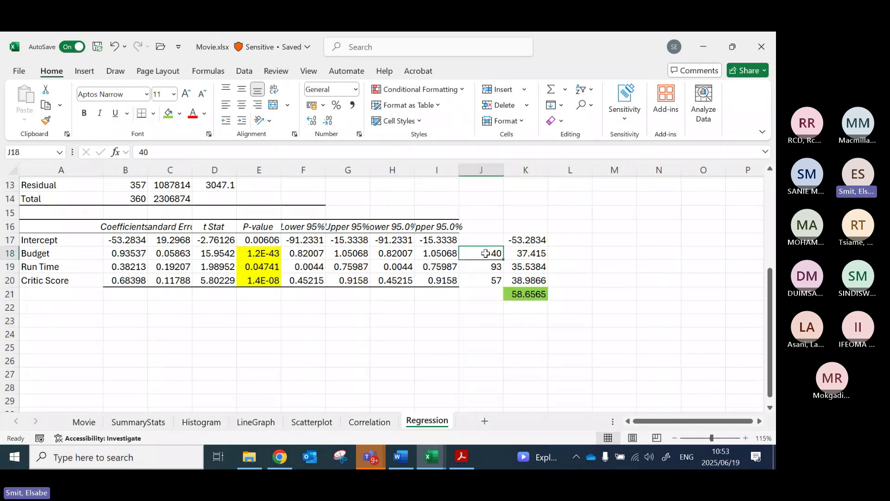
left_click(484, 264)
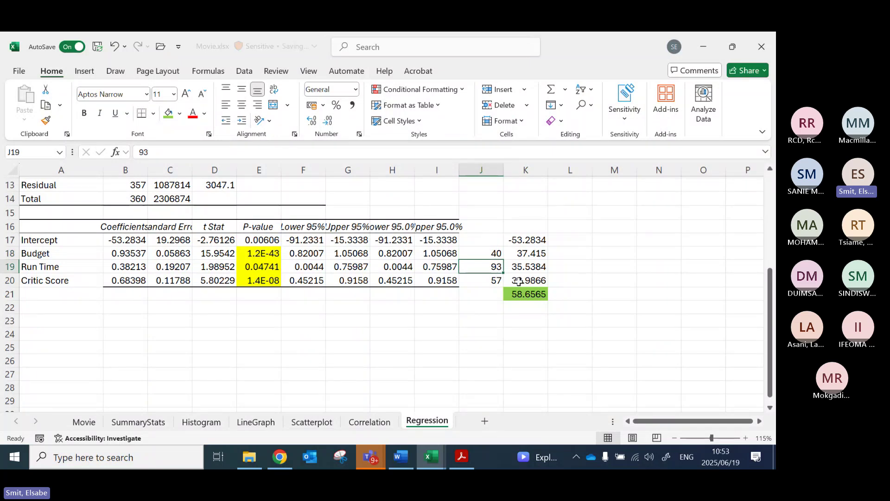
left_click(492, 279)
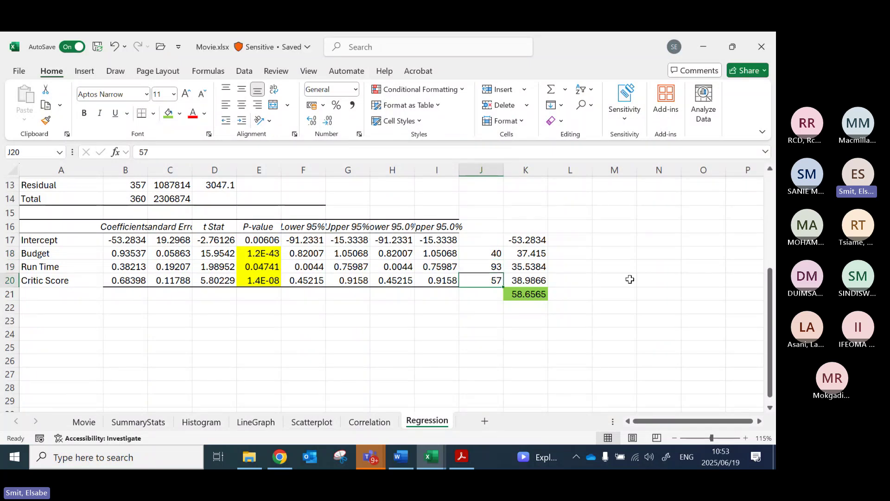
left_click(529, 294)
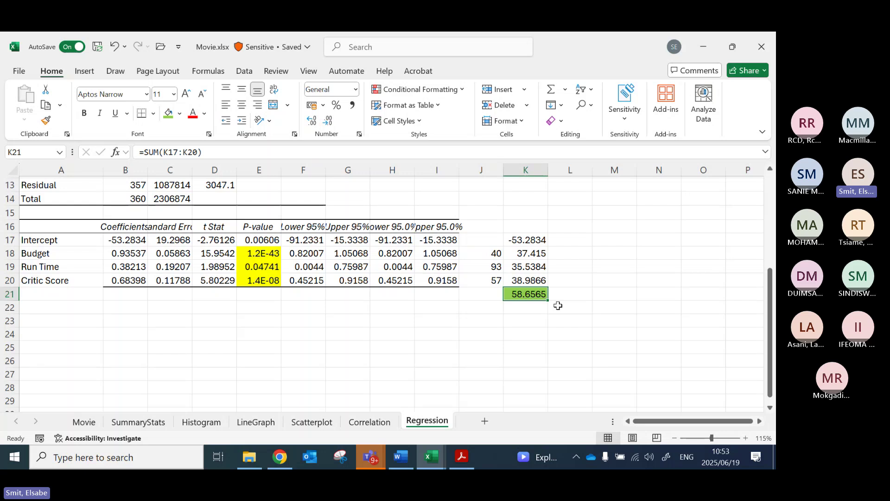
scroll(540, 305, "up", 4)
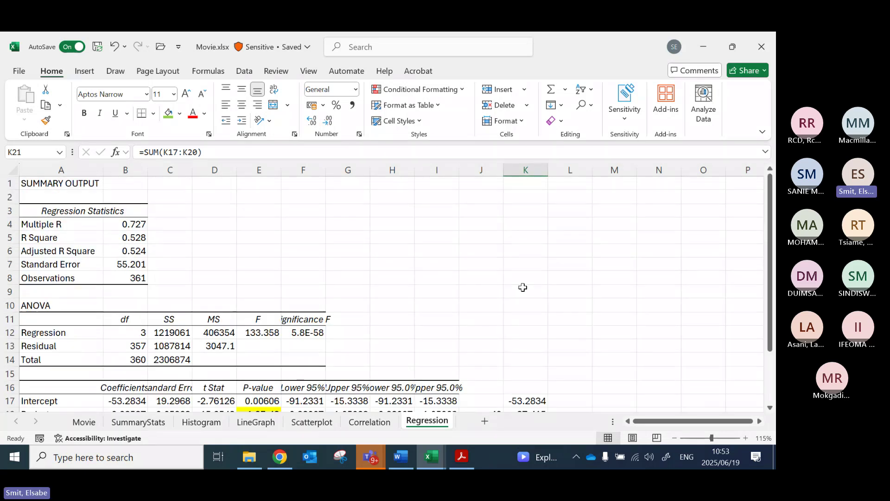
key("ctrl+Home")
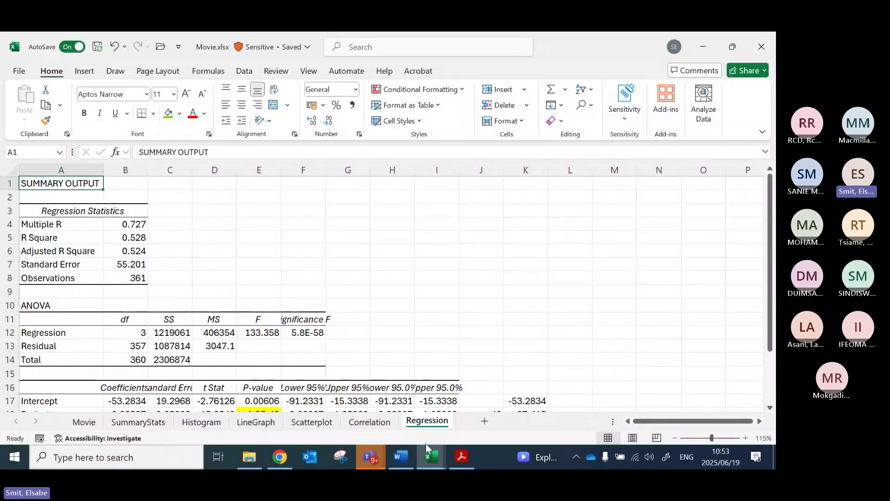
Step: Switch to the Word document and read on from the movie analysis tasks to the Rosenburg Self-Esteem Scale Data section
mouse_move(427, 456)
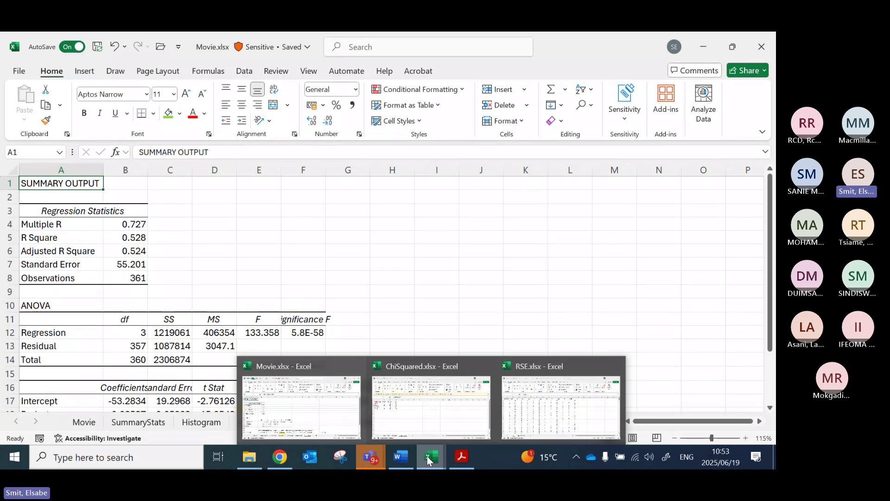
left_click(407, 458)
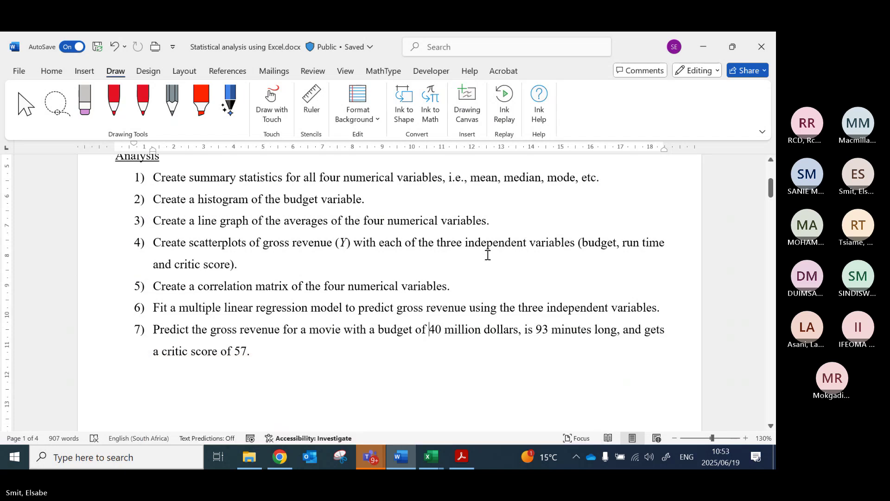
left_click(370, 458)
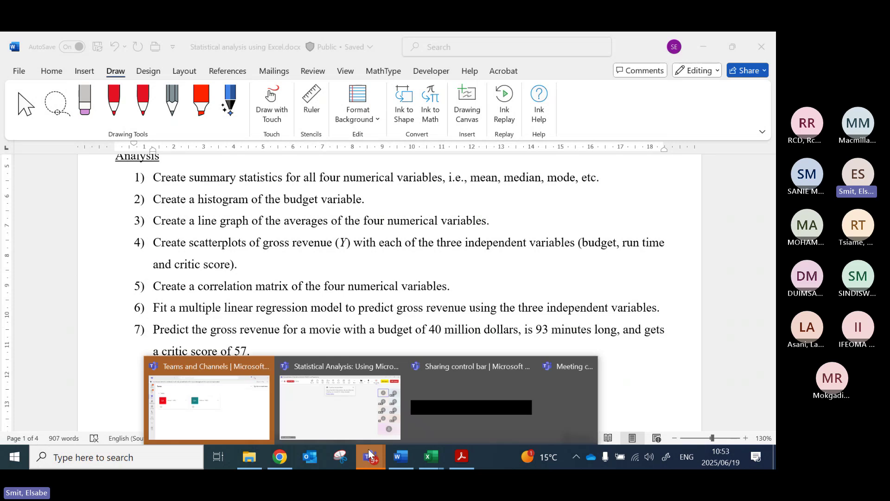
mouse_move(344, 426)
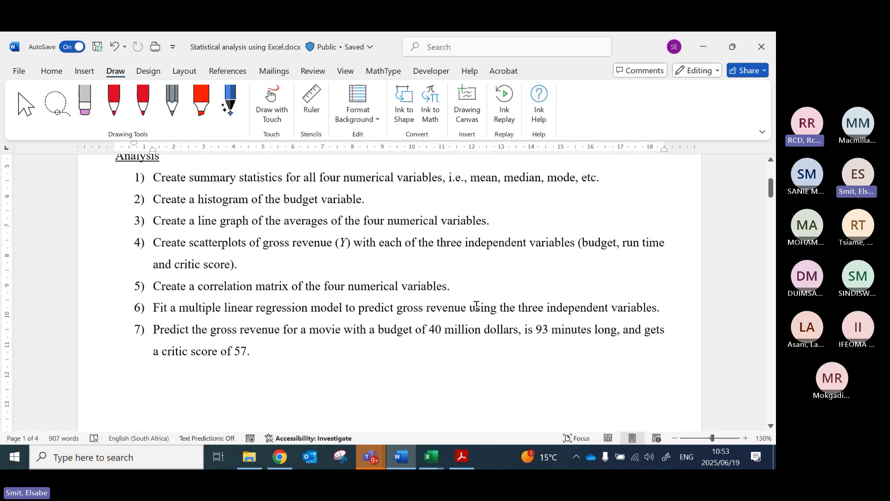
scroll(441, 360, "down", 8)
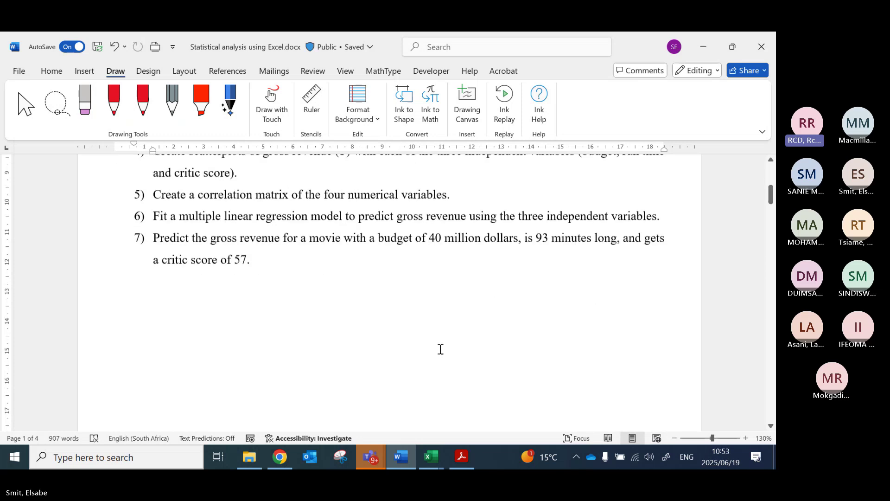
scroll(450, 330, "down", 5)
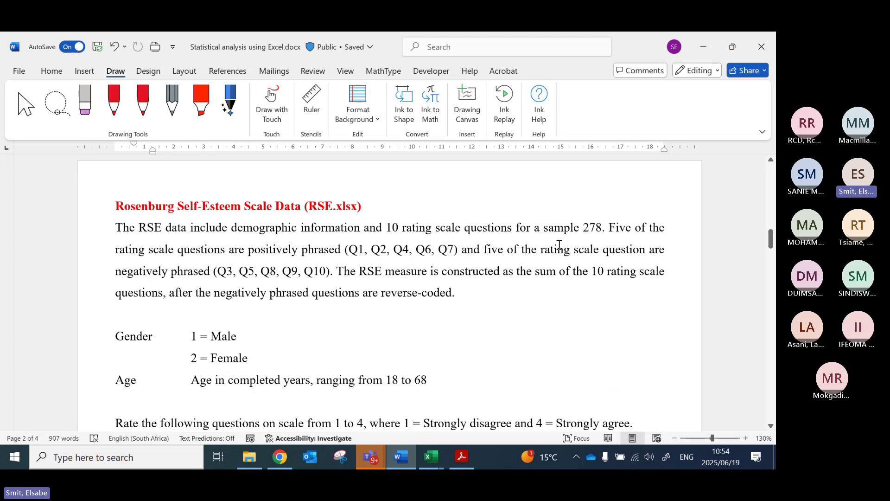
Step: Switch to RSE.xlsx in Excel and examine the Gender, Age and Q1 to Q10 columns
left_click(432, 457)
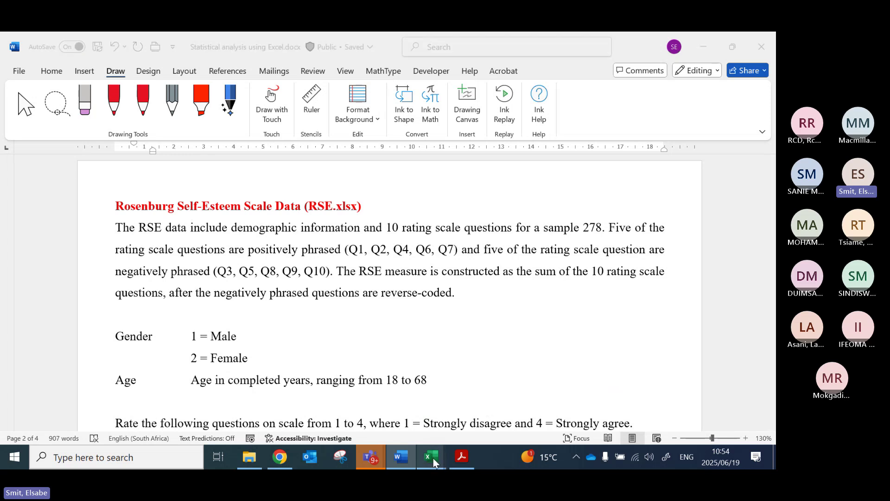
left_click(542, 412)
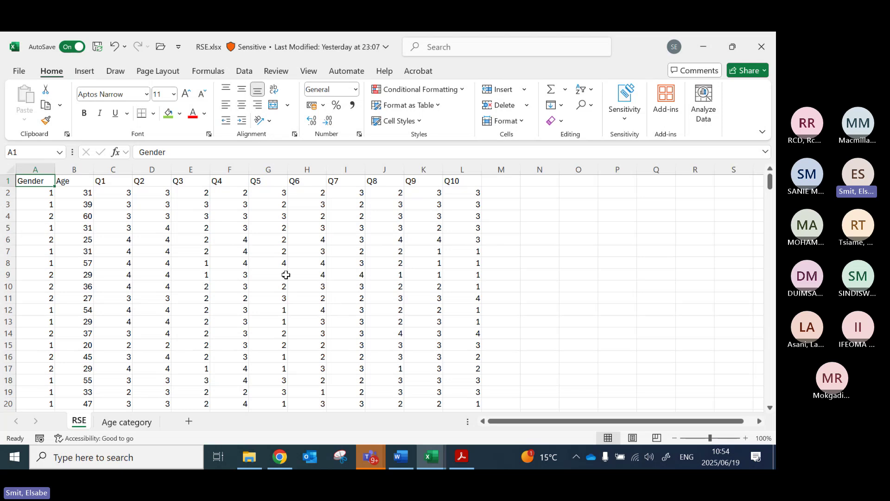
left_click(27, 168)
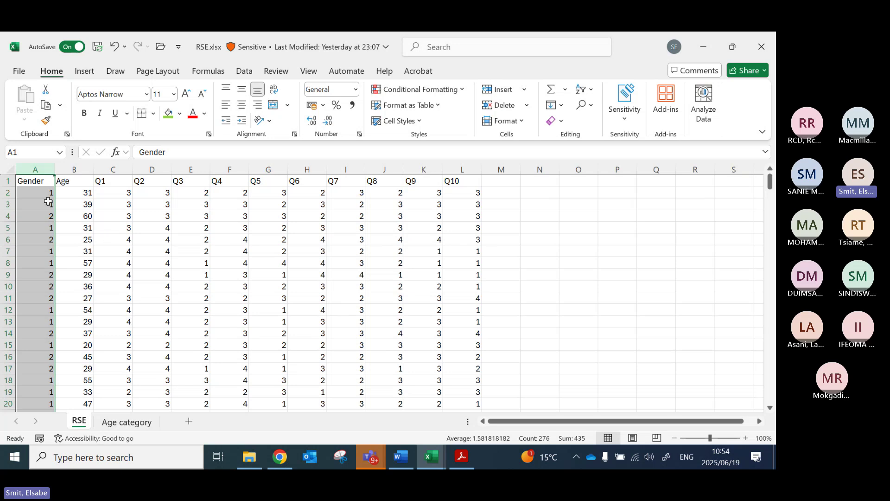
left_click(82, 168)
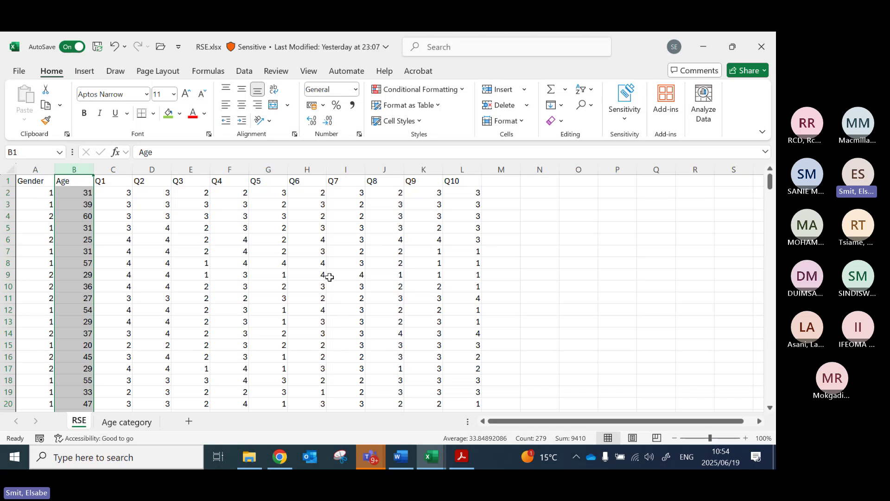
left_click_drag(120, 171, 464, 171)
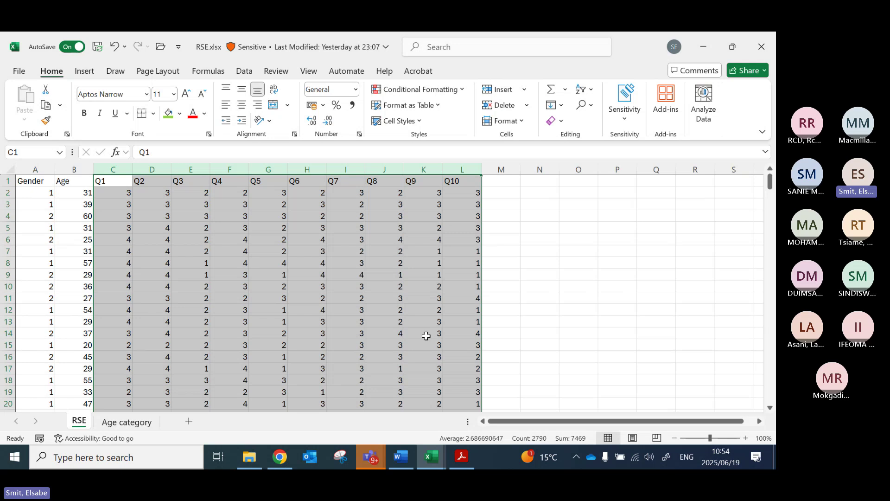
Step: Return to the Word document and read the RSE data description, the rating scale and the statements Q1 to Q10
left_click(413, 458)
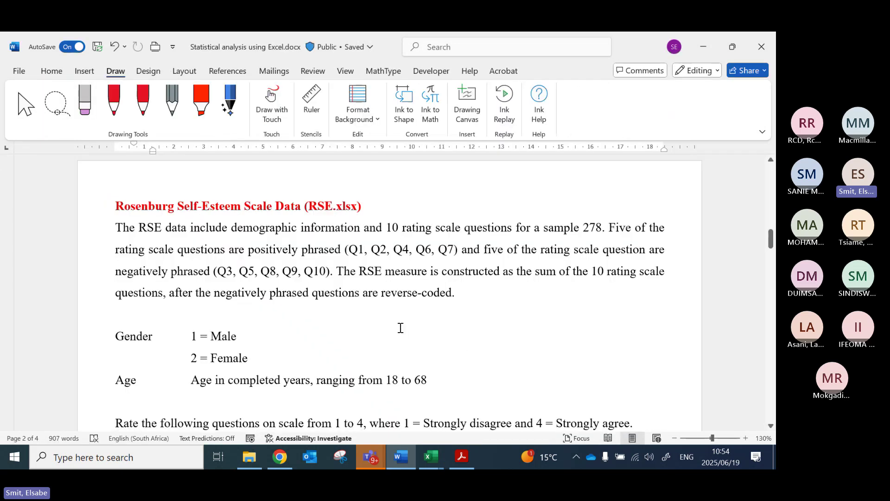
scroll(405, 325, "up", 1)
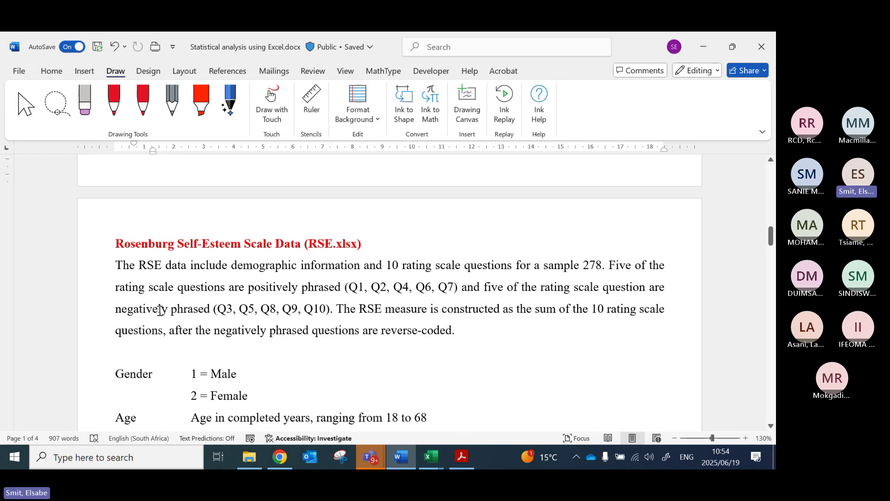
scroll(431, 360, "down", 1)
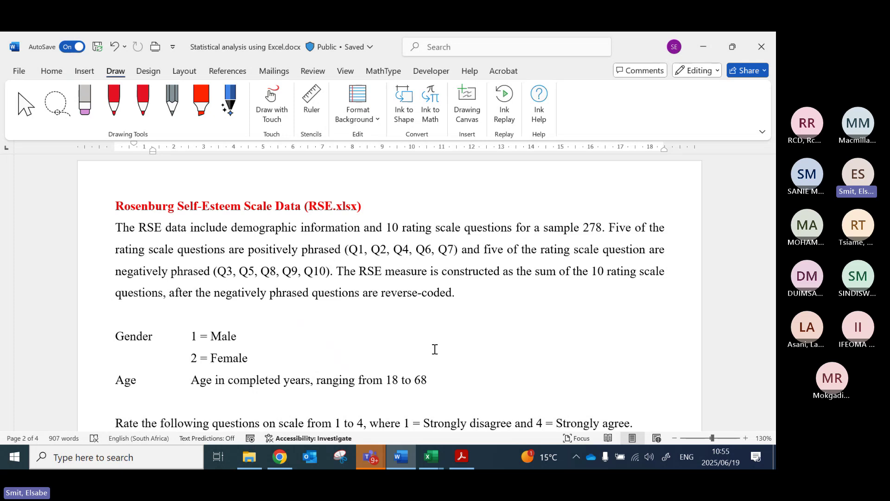
scroll(463, 320, "down", 3)
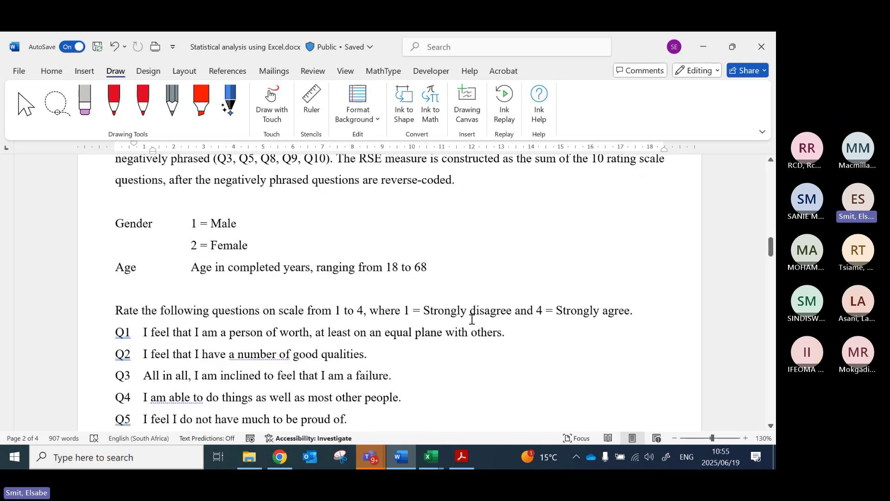
scroll(473, 320, "down", 3)
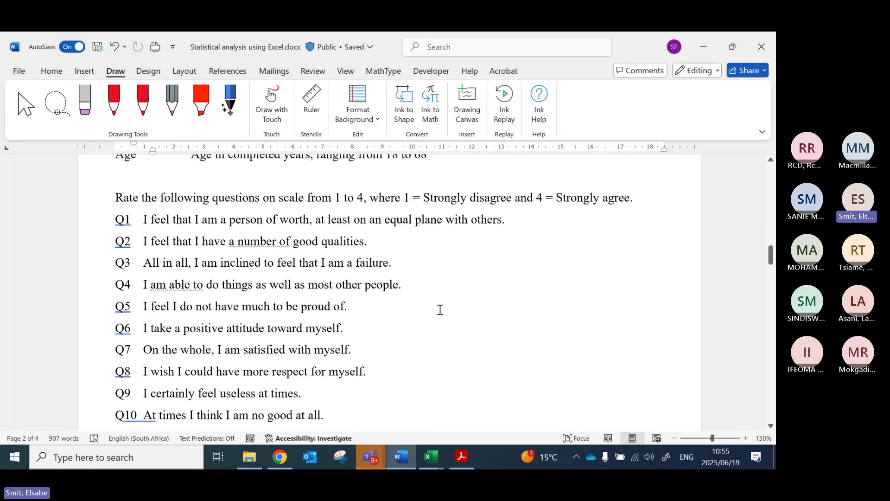
left_click(142, 219)
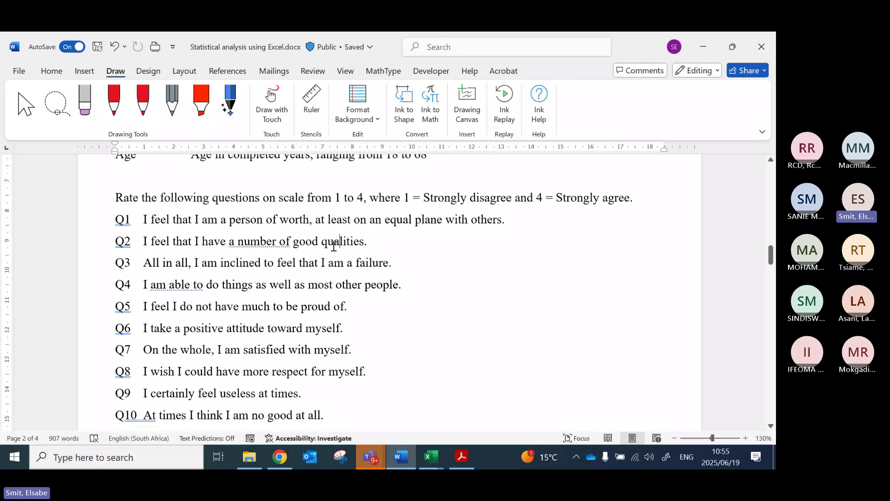
Step: Compare the wording of statements Q2, Q3 and Q4 to tell the positively phrased from the negatively phrased questions
left_click(189, 263)
double_click(370, 263)
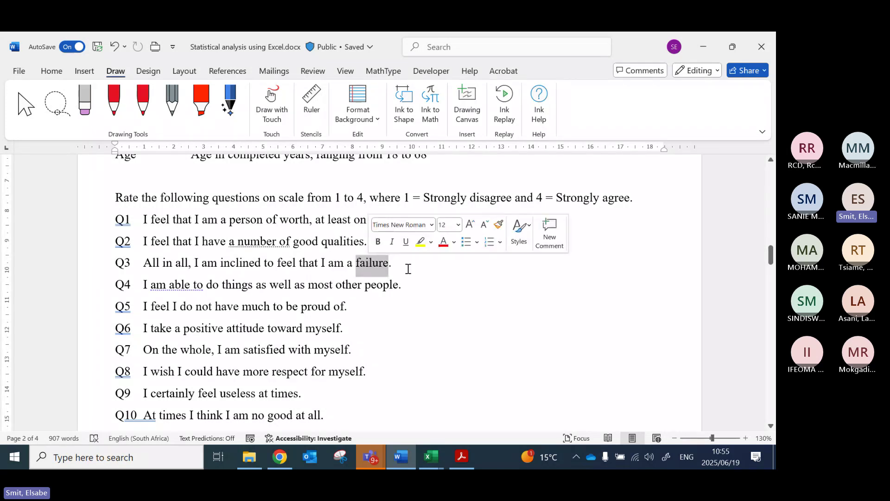
left_click(239, 263)
left_click(95, 269)
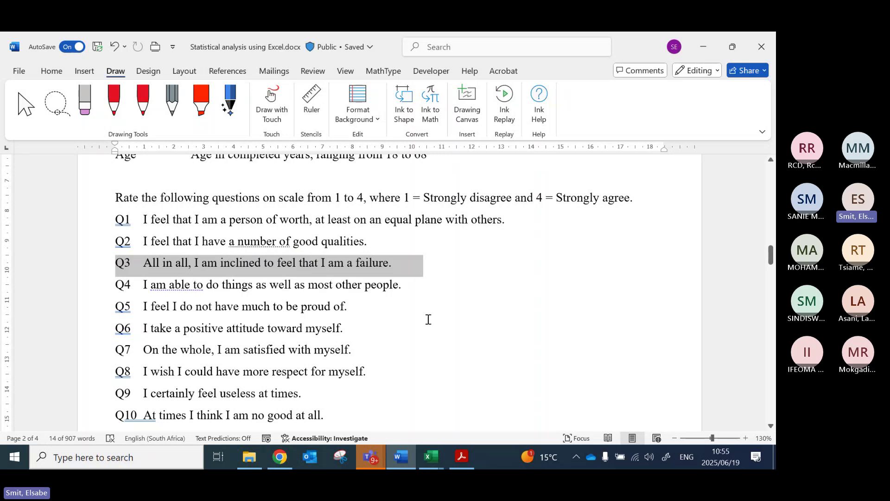
left_click(91, 245)
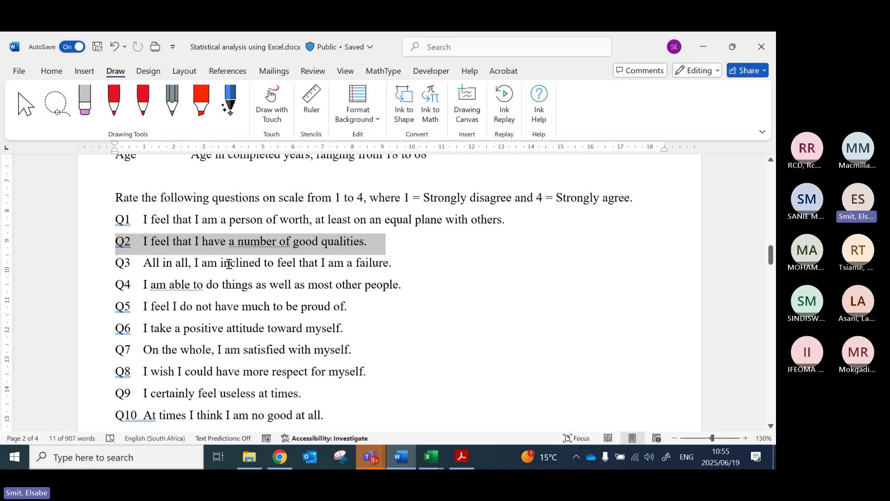
left_click(78, 269)
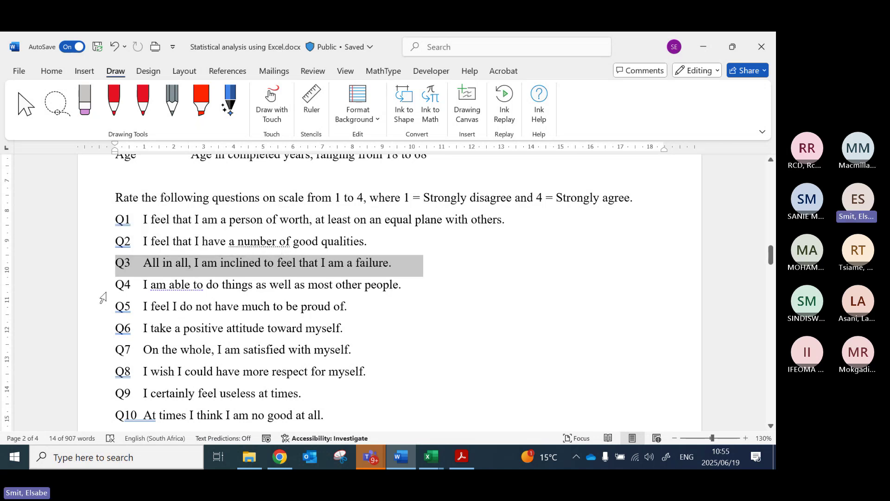
left_click(84, 290)
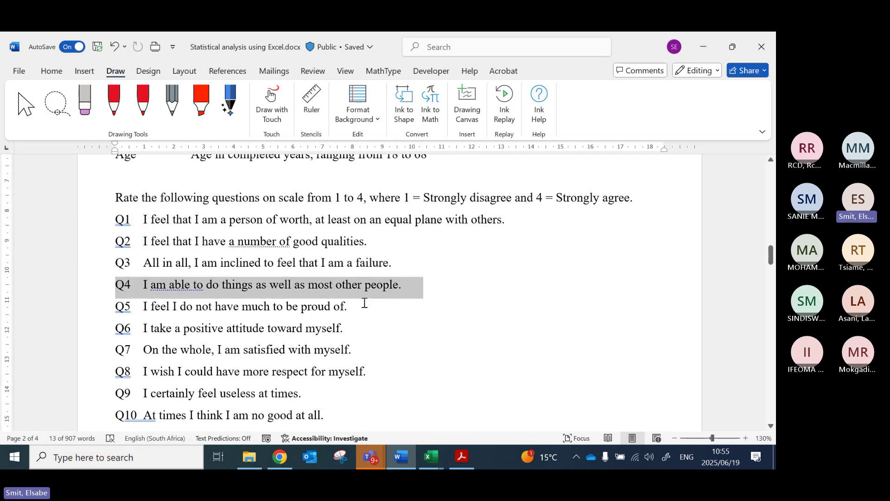
left_click(510, 295)
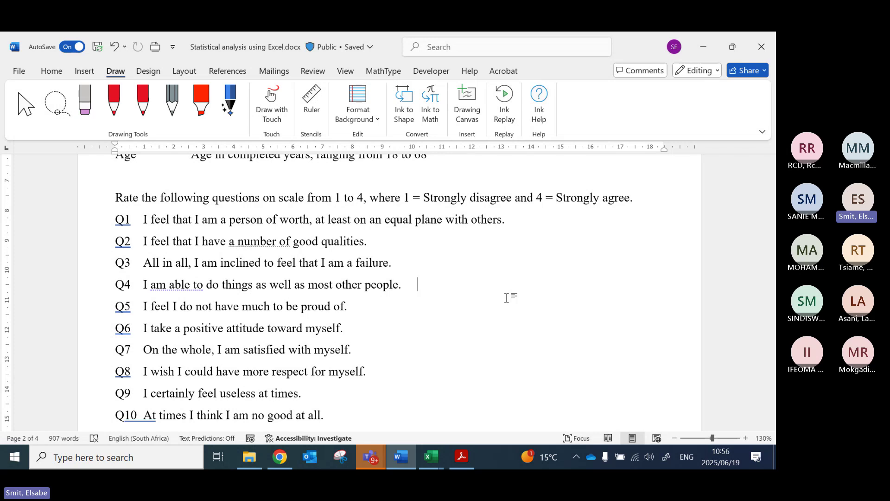
Step: Reread the RSE data description and read through the ten analysis tasks, returning to the first task on age categories
scroll(524, 304, "up", 5)
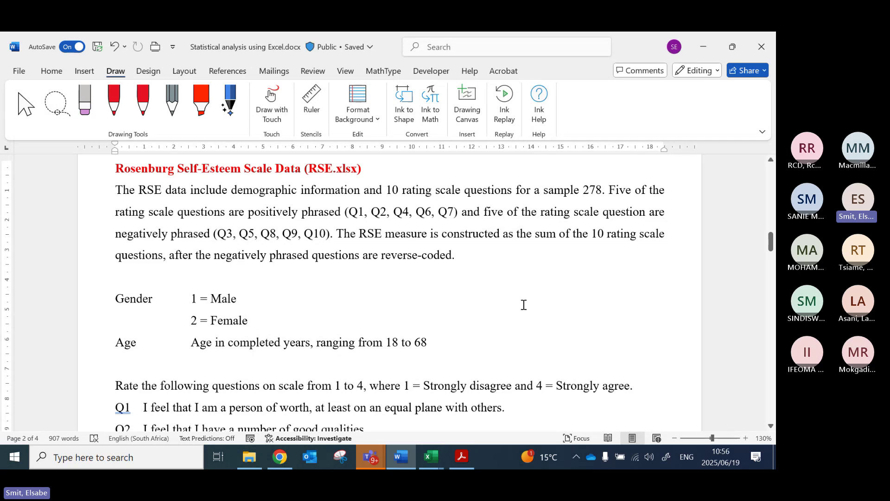
scroll(524, 304, "down", 10)
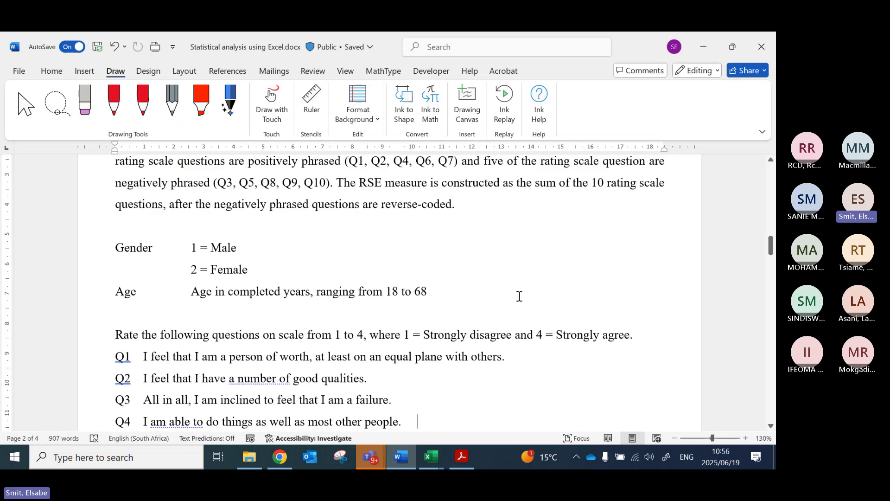
scroll(520, 295, "down", 2)
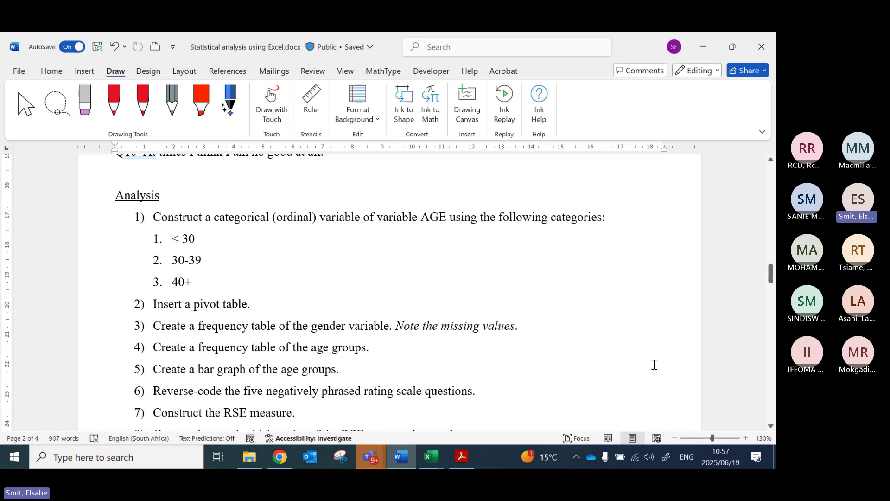
scroll(306, 296, "down", 1)
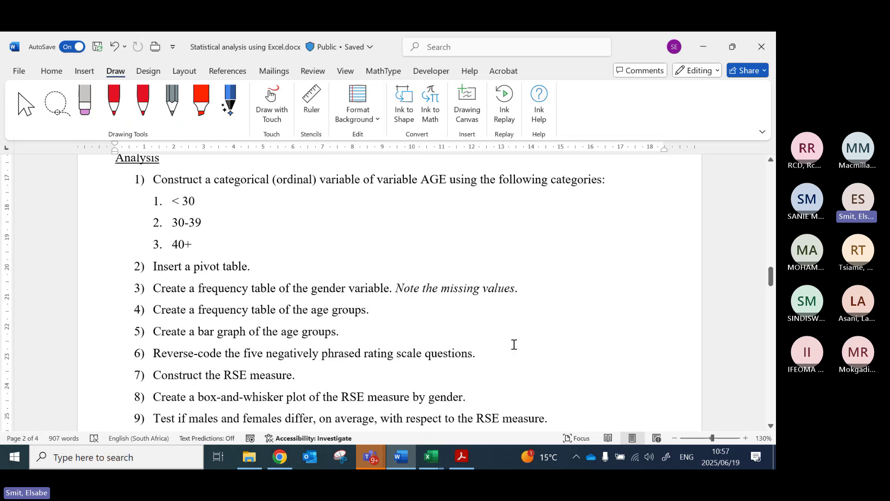
scroll(519, 344, "down", 1)
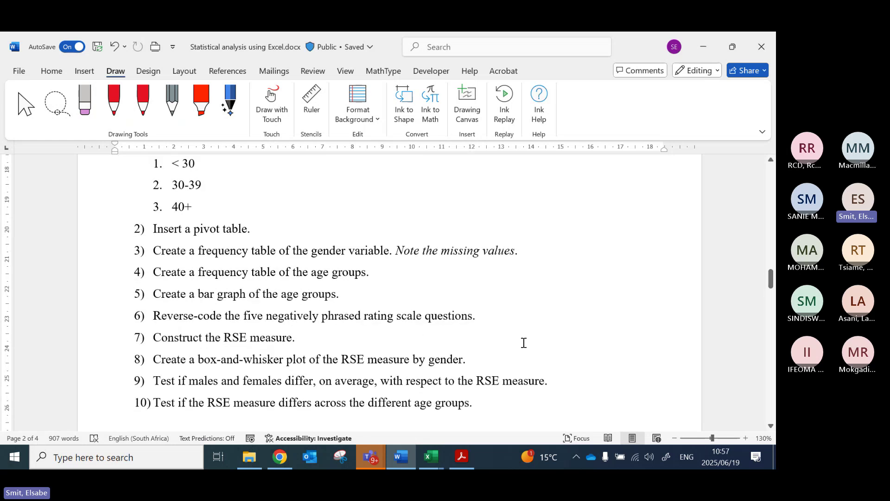
left_click(187, 362)
left_click(259, 405)
scroll(398, 403, "up", 3)
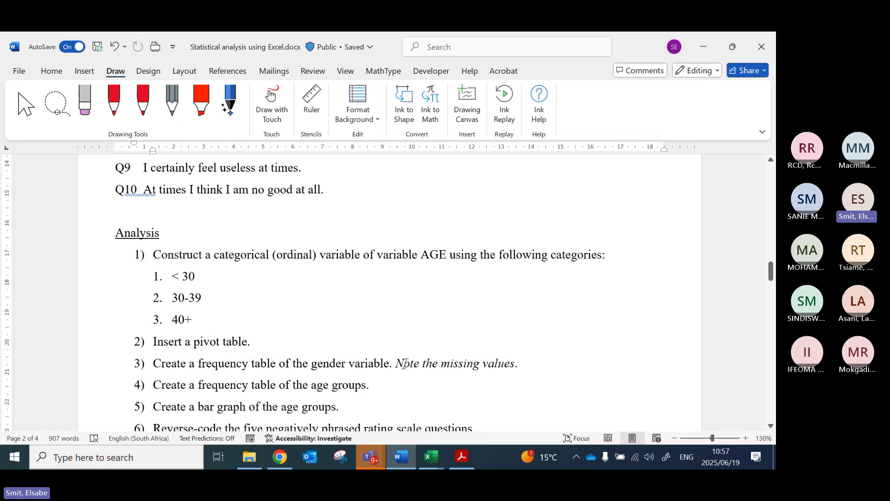
Step: Switch to RSE.xlsx in Excel and turn on filters for the header row of the RSE sheet
mouse_move(406, 464)
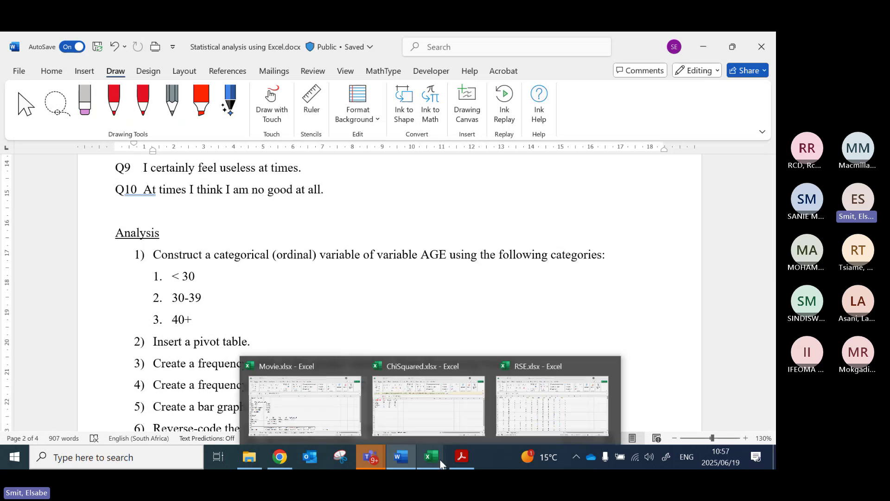
left_click(536, 415)
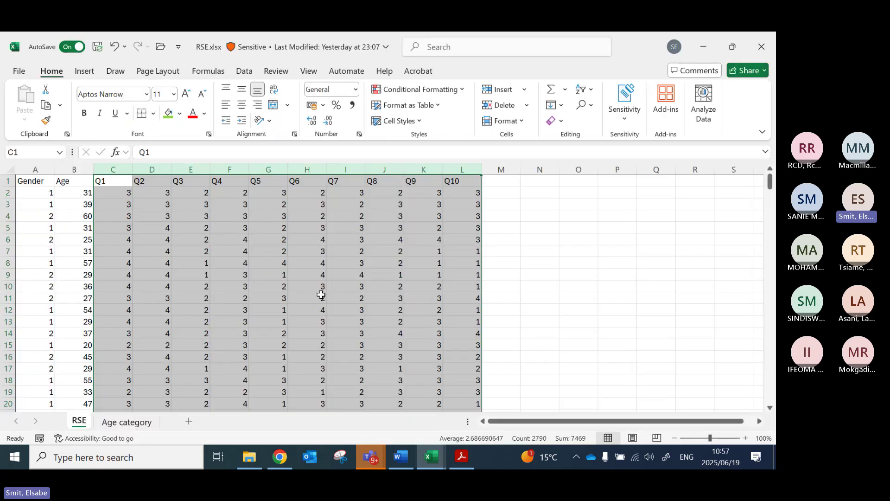
left_click(106, 182)
left_click(8, 181)
left_click(584, 89)
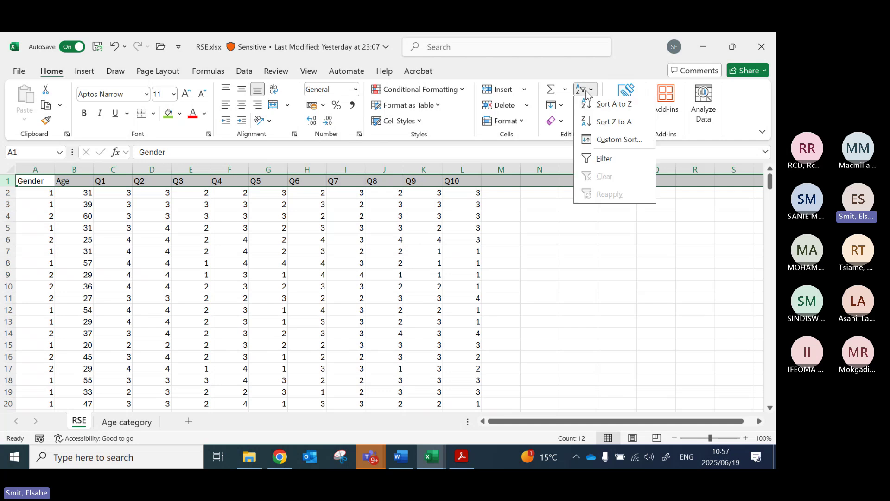
left_click(600, 160)
left_click(79, 216)
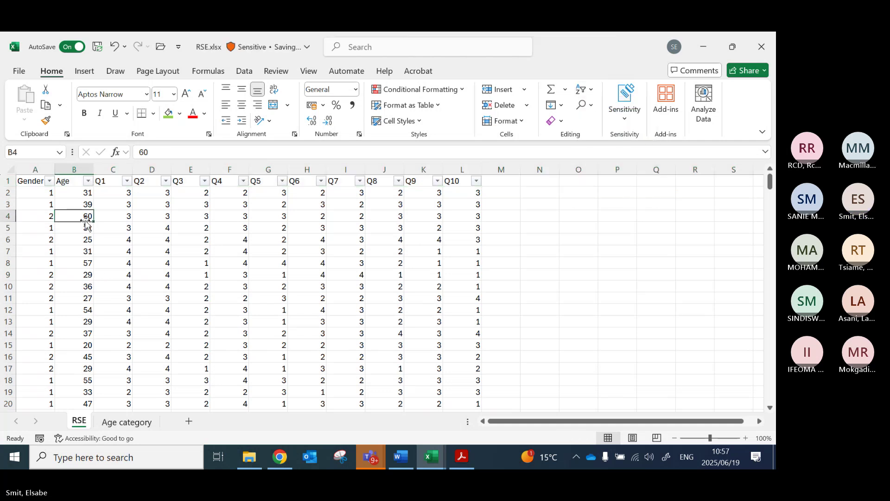
Step: Check the range of ages through the Age column's filter values, leaving the filter unapplied
left_click(88, 181)
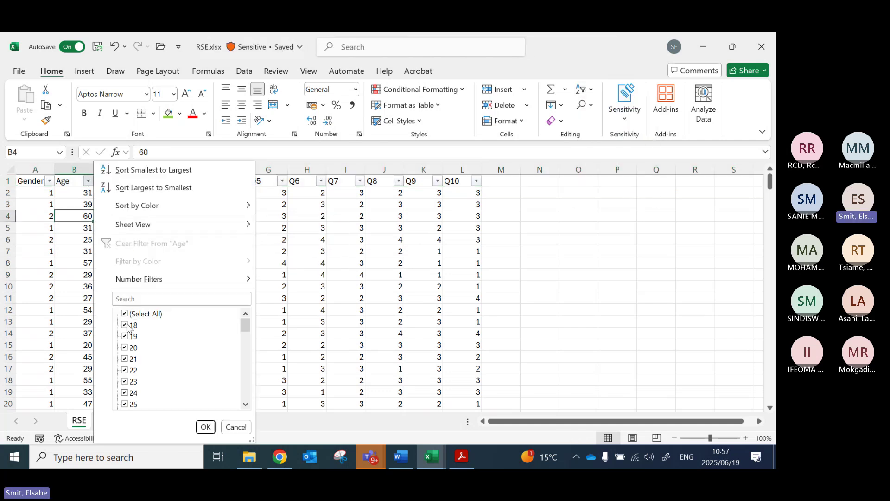
left_click(247, 336)
left_click_drag(248, 337, 246, 395)
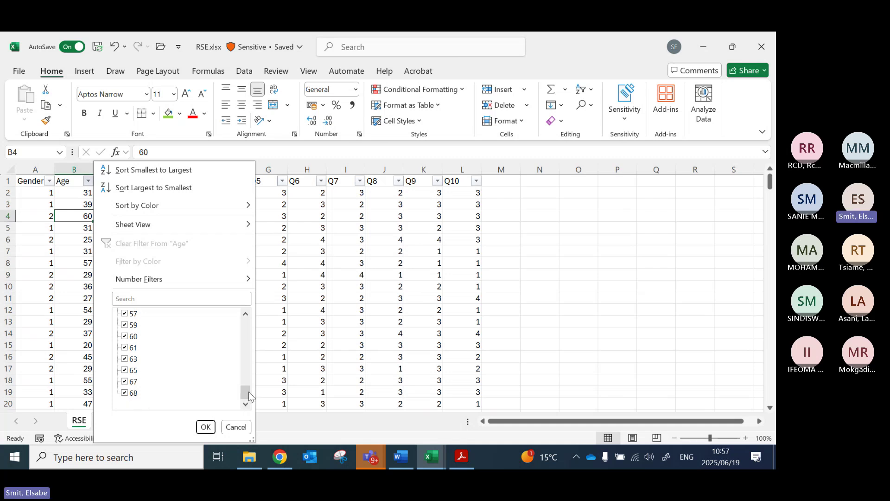
left_click_drag(248, 394, 253, 329)
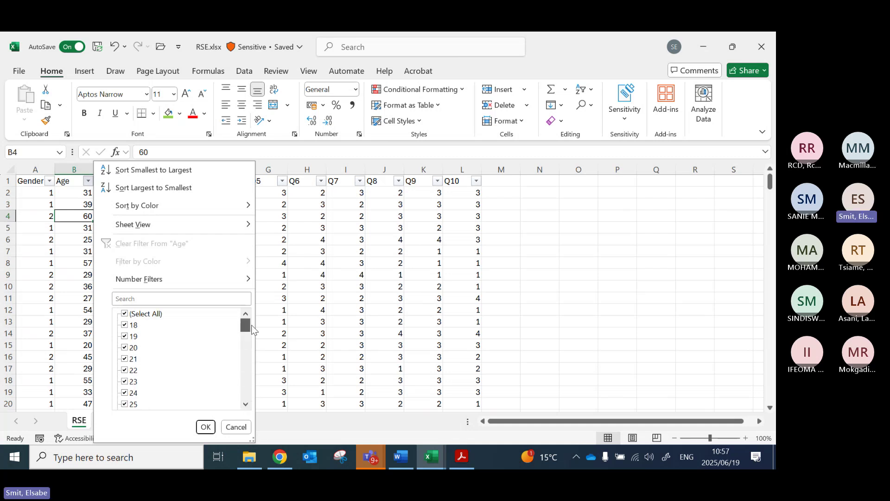
left_click(236, 428)
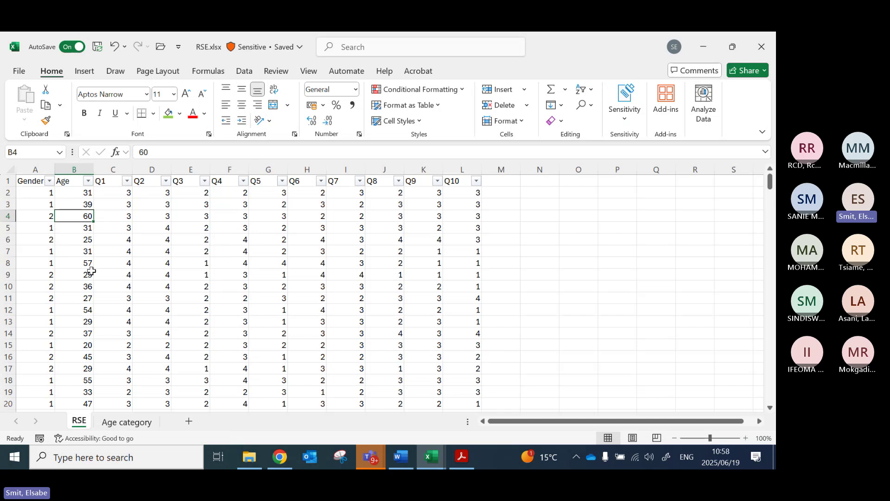
Step: Remove the filters from the header row and look over the first ages in column B
left_click(81, 192)
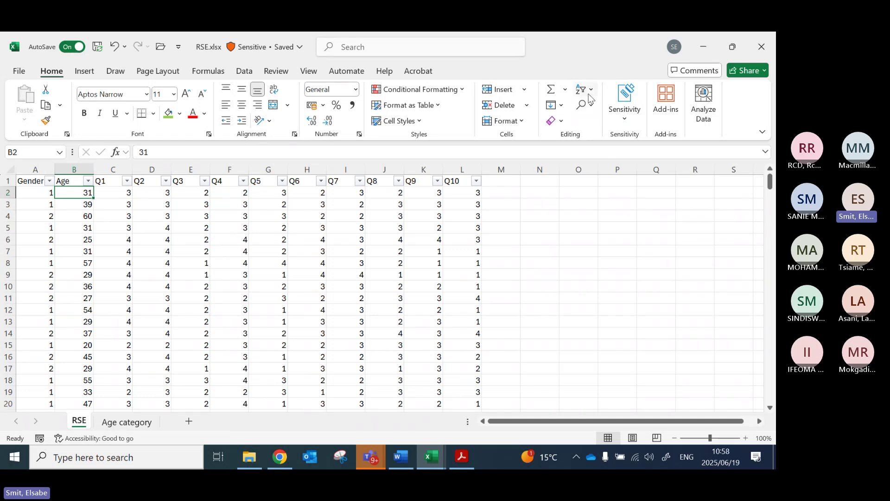
key("ctrl+shift+l")
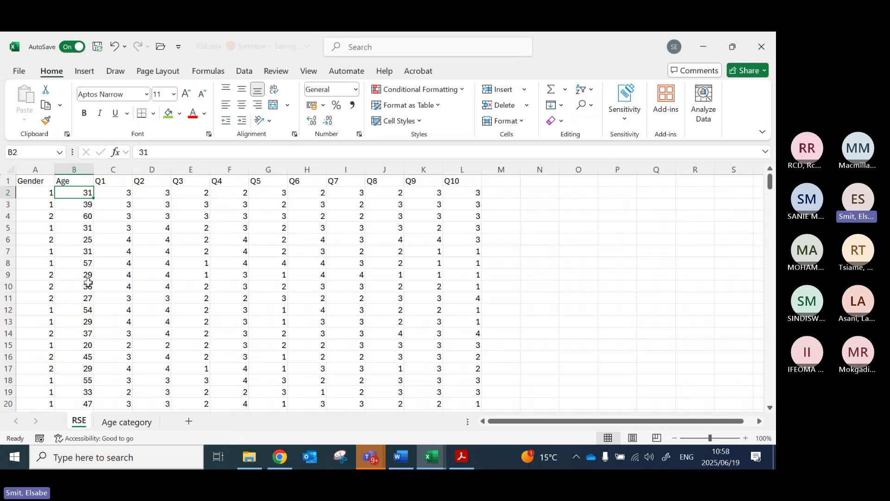
left_click(82, 228)
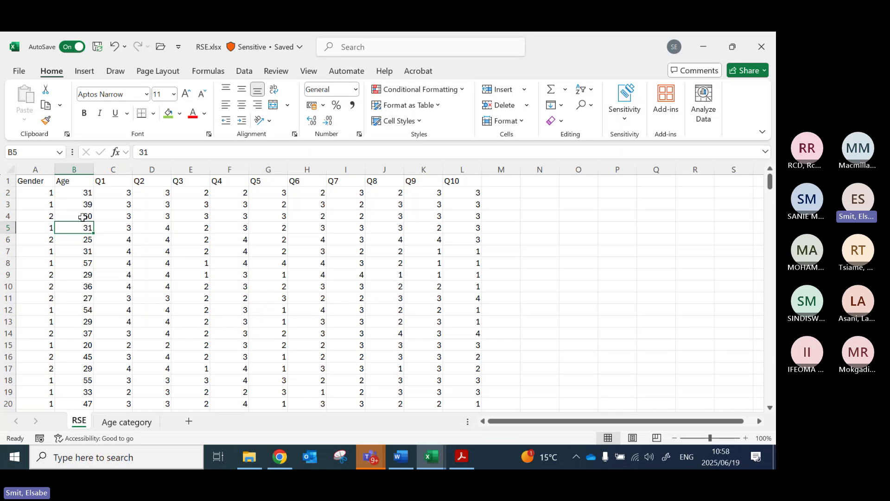
left_click(82, 216)
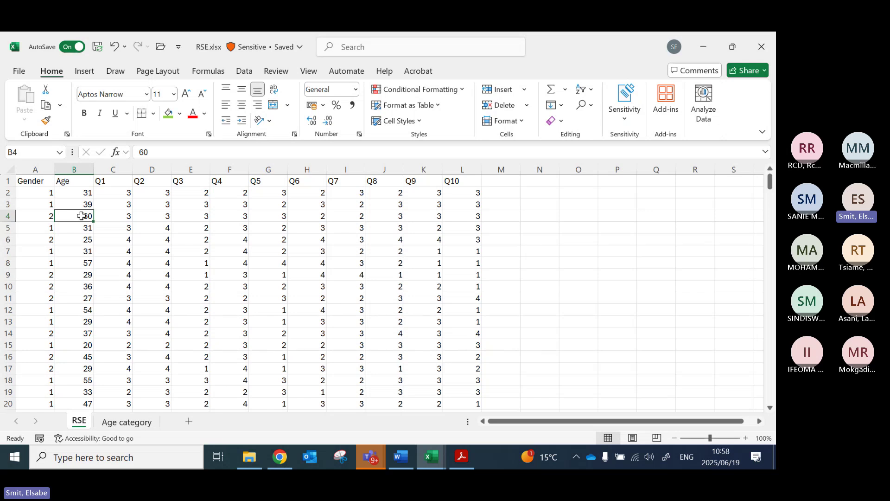
Step: Insert a new column between Age and Q1, head it Age Category, and fit its width to the heading
left_click(74, 169)
left_click(116, 166)
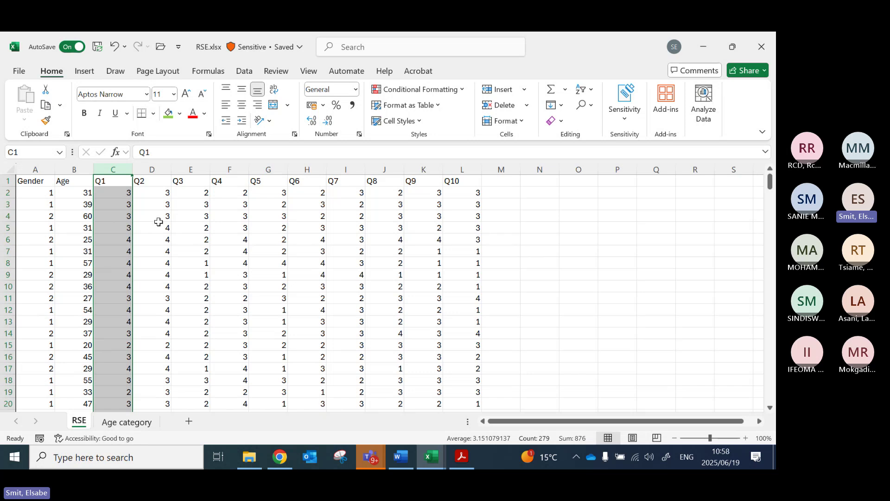
key("ctrl+shift+plus")
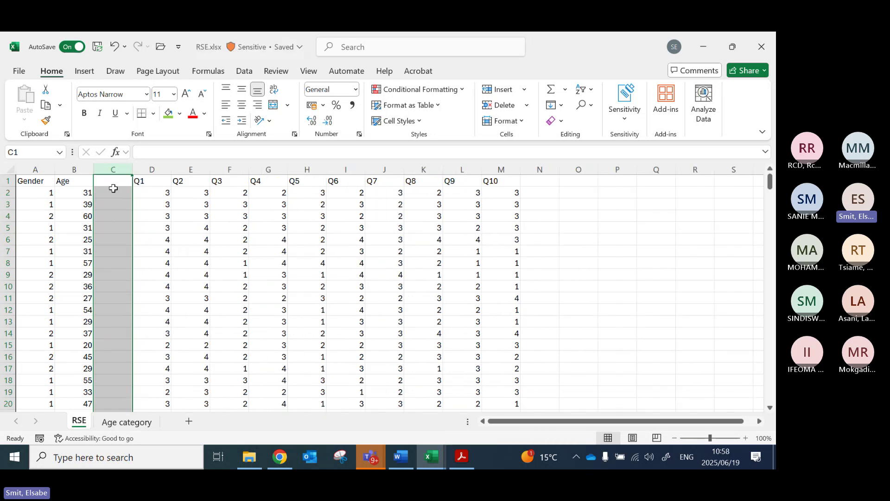
left_click(113, 183)
type("Age Category")
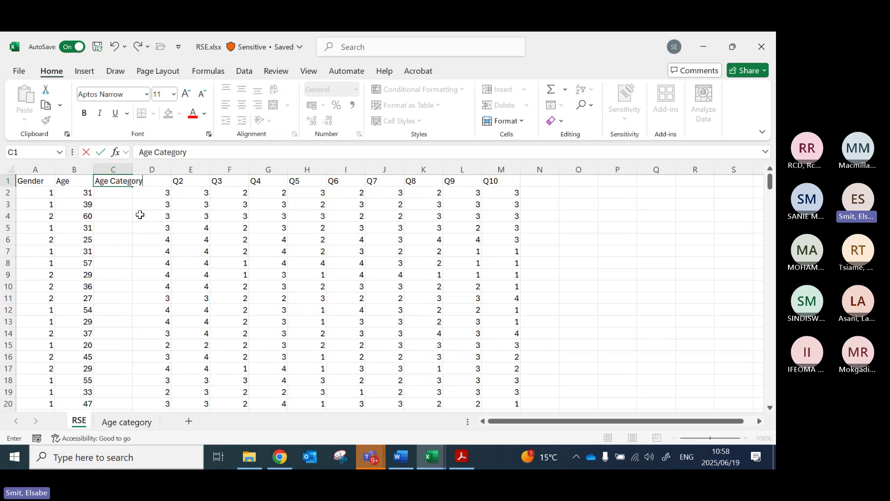
key("Return")
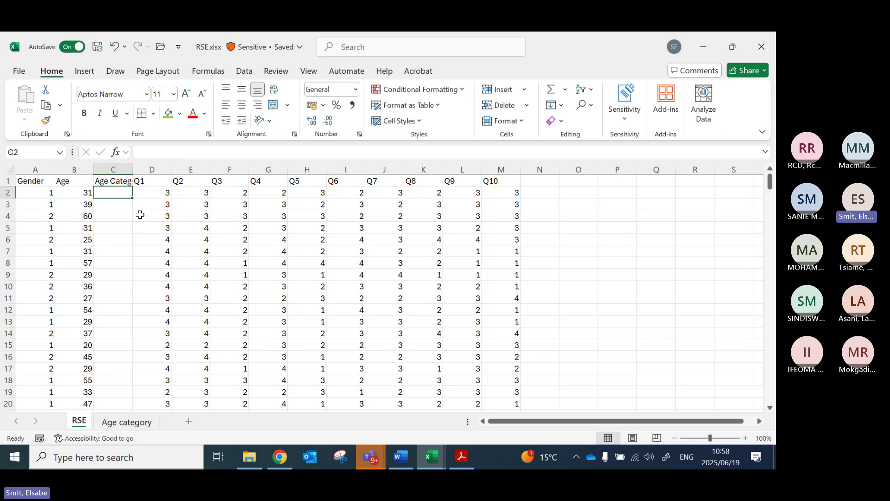
double_click(133, 169)
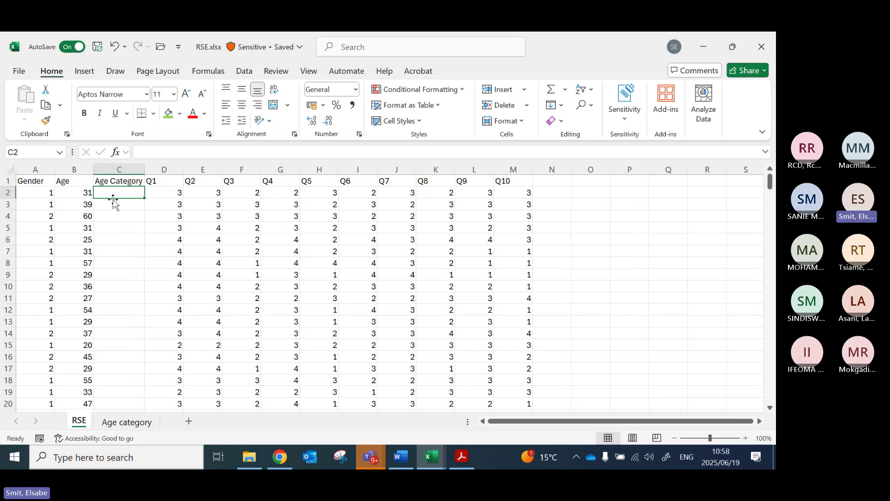
Step: Try categorising ages by hand with 30-39 in C2 copied to C3, and clear both cells again
type("30-39")
key("Return")
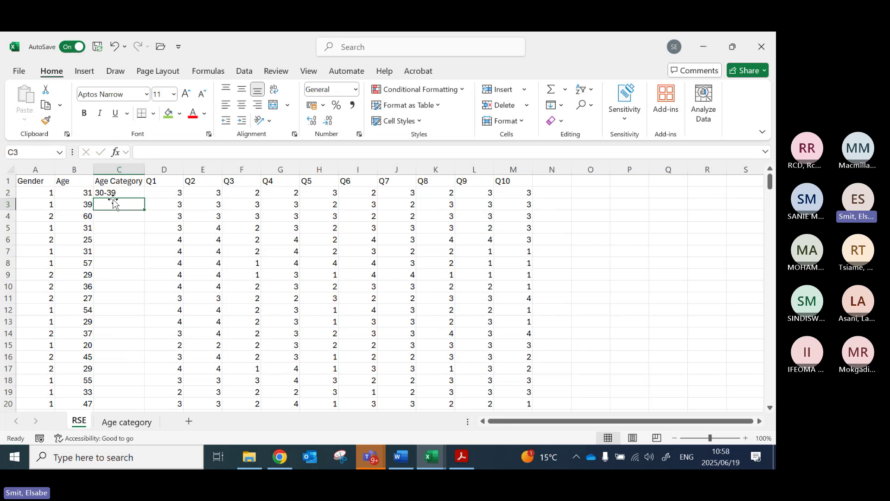
left_click(114, 194)
key("ctrl+c")
left_click(113, 204)
key("ctrl+v")
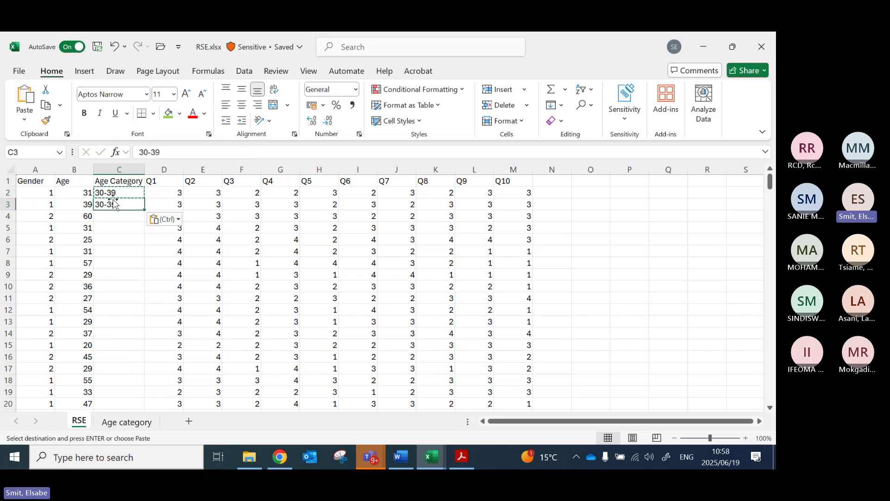
left_click_drag(114, 194, 112, 200)
key("Delete")
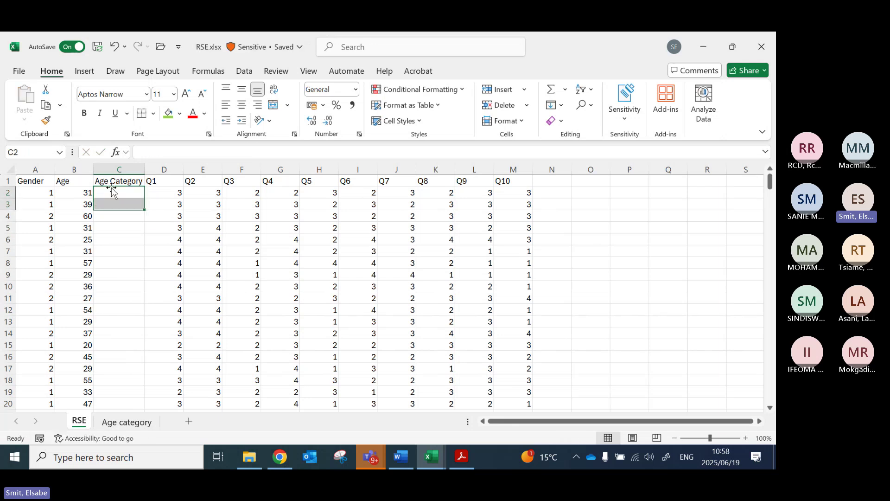
Step: Examine the Points and Category table on the Age category sheet and compare it with the age categories in the Word document
left_click(118, 198)
left_click(126, 421)
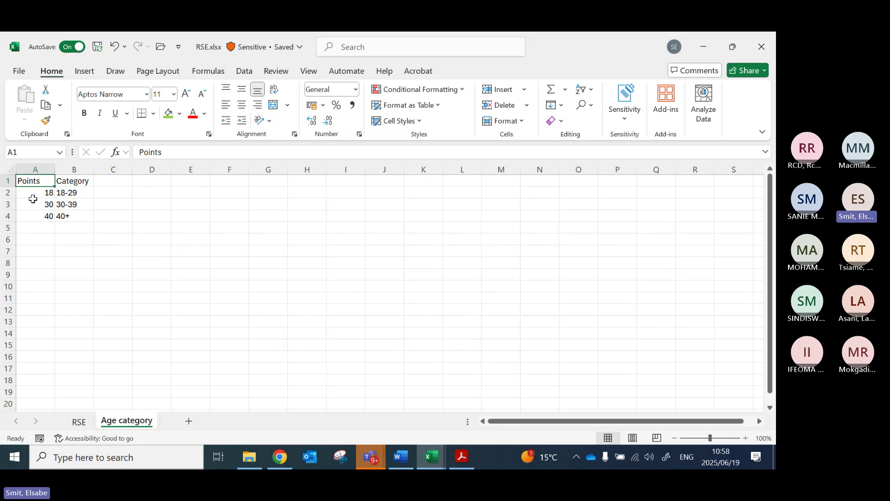
left_click(36, 195)
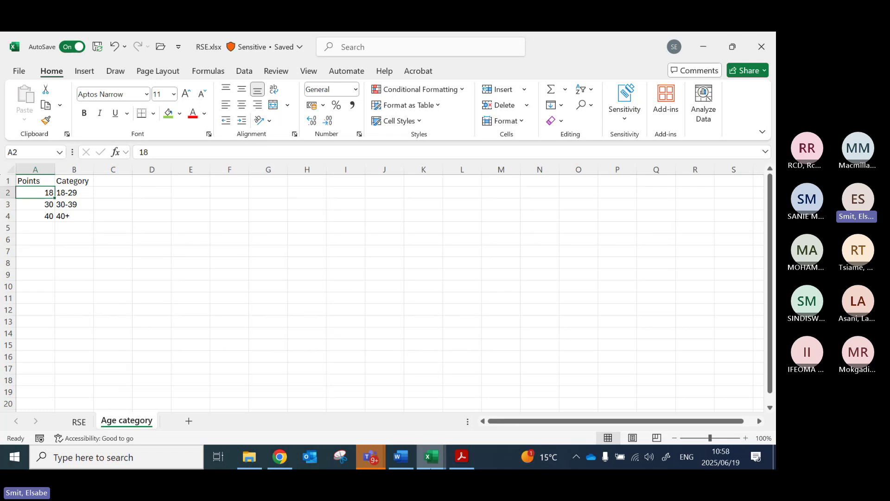
left_click(401, 457)
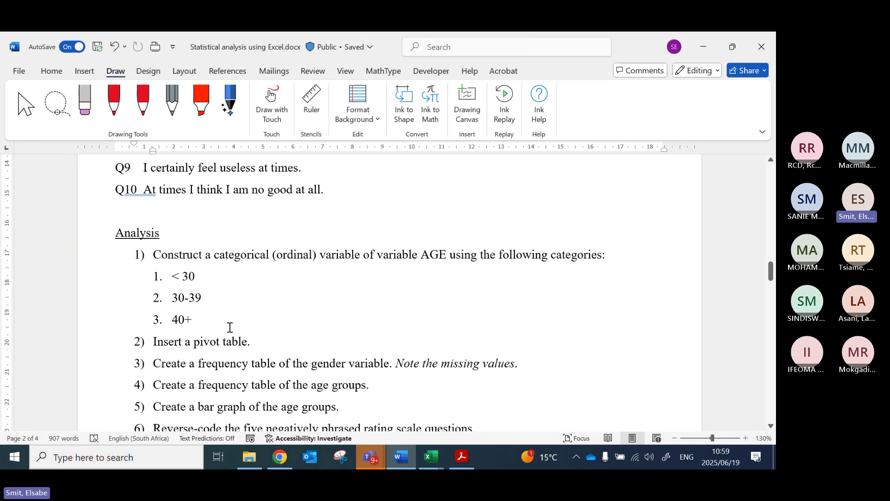
Step: Switch back to Excel and review the category labels in B2 to B4 of the Age category sheet
key("alt+Tab")
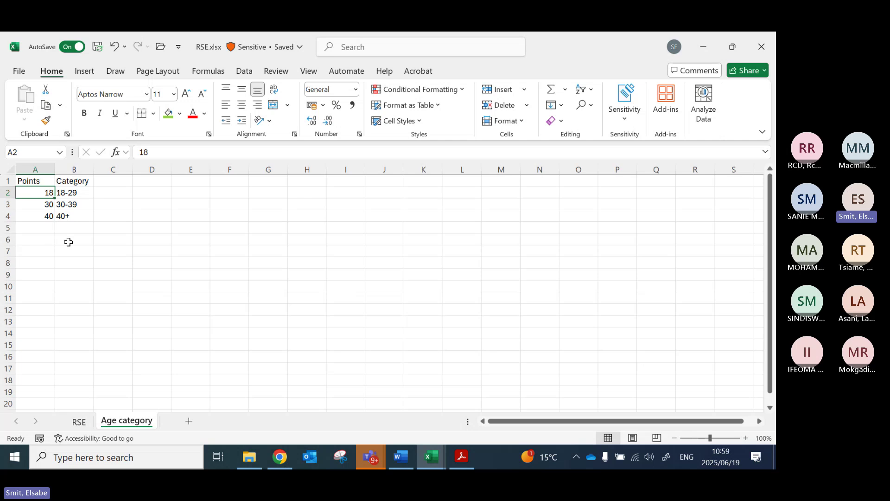
left_click(84, 191)
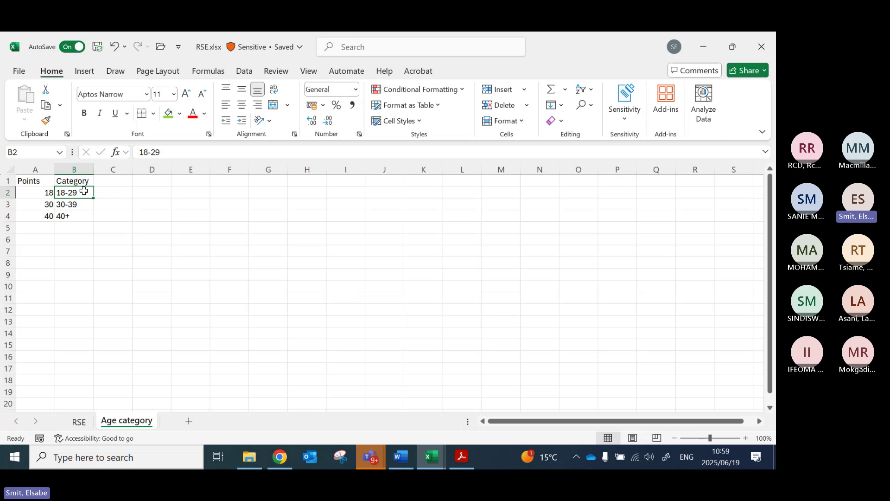
key("Down")
key("Down")
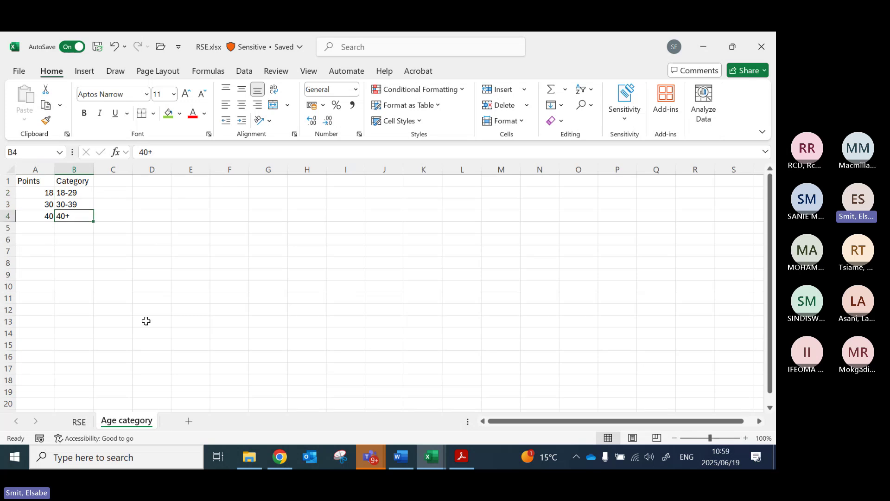
Step: Begin a VLOOKUP formula in C2 of the RSE sheet with the age in B2 as the lookup value
left_click(79, 422)
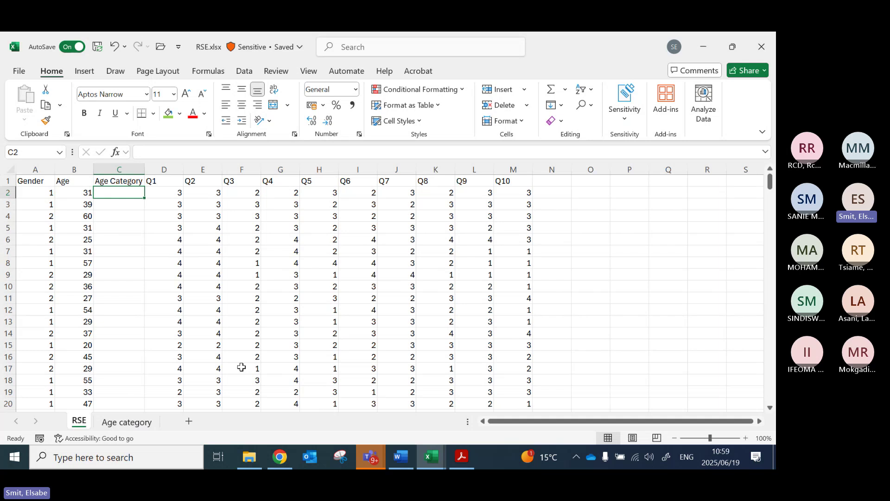
left_click(74, 194)
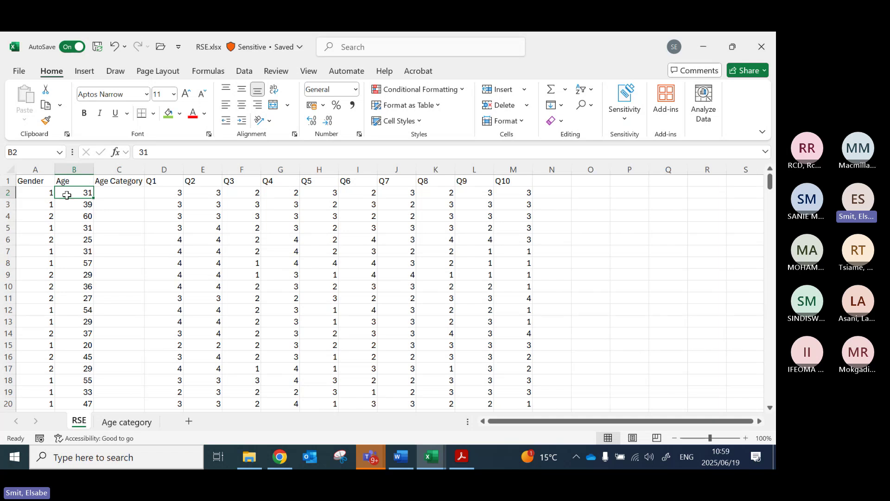
left_click(121, 192)
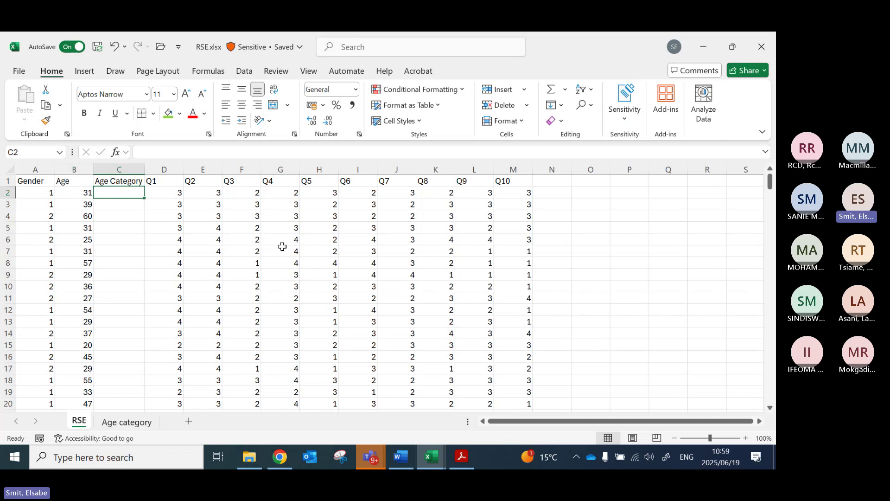
type("=")
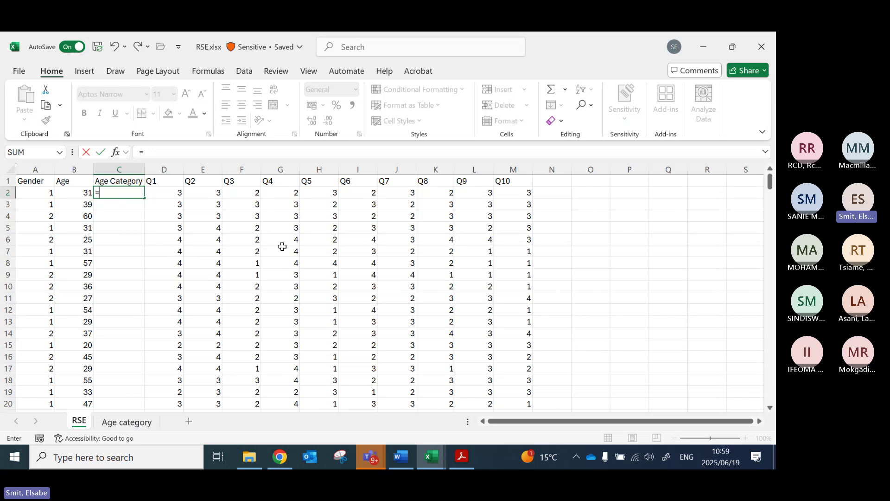
type("vlooku")
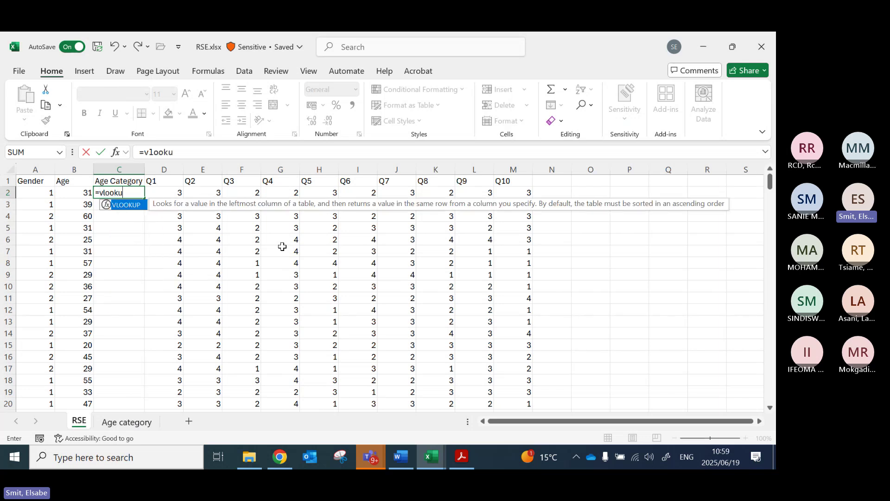
type("p(")
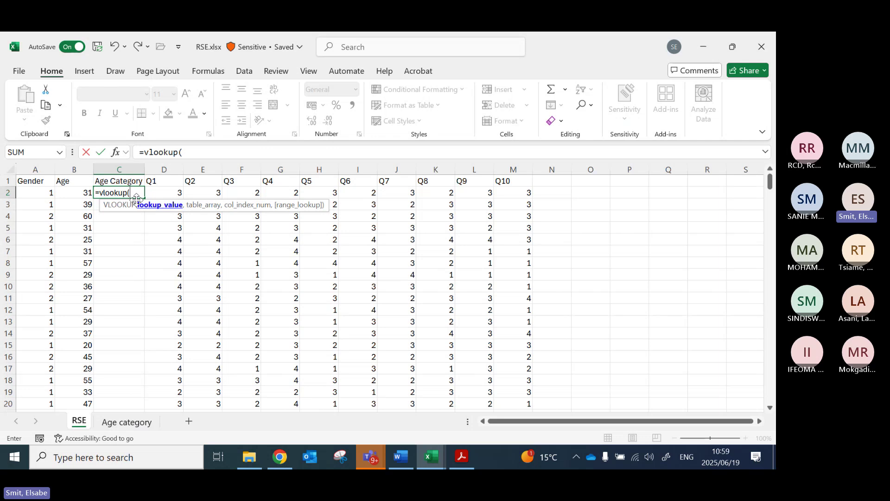
left_click(68, 194)
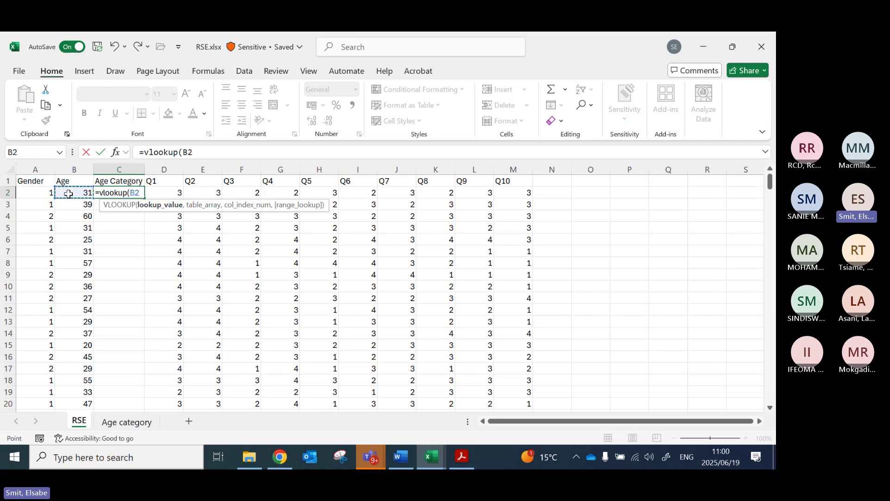
type(",")
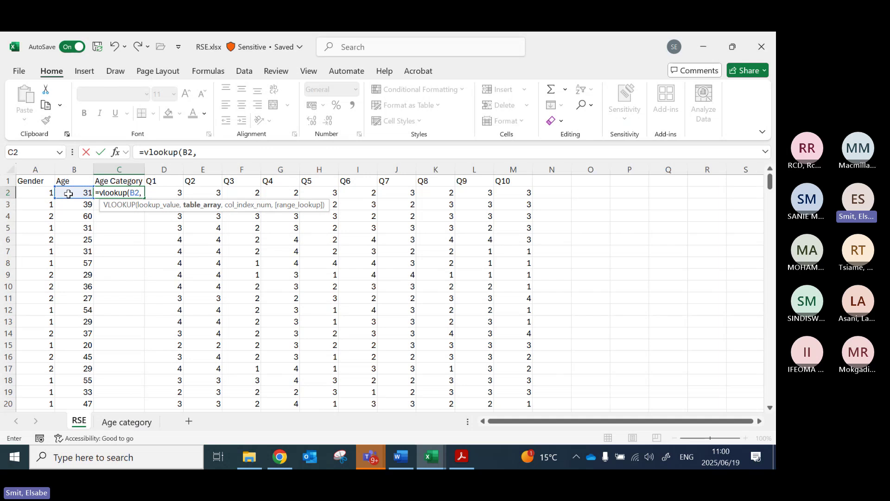
Step: Set the VLOOKUP table array to A2:B4 on the Age category sheet, using absolute references
left_click(125, 423)
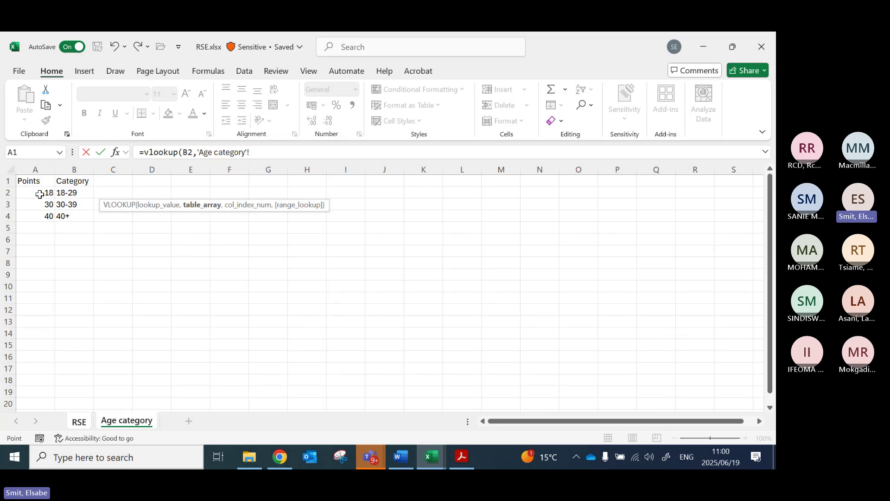
left_click_drag(40, 194, 61, 218)
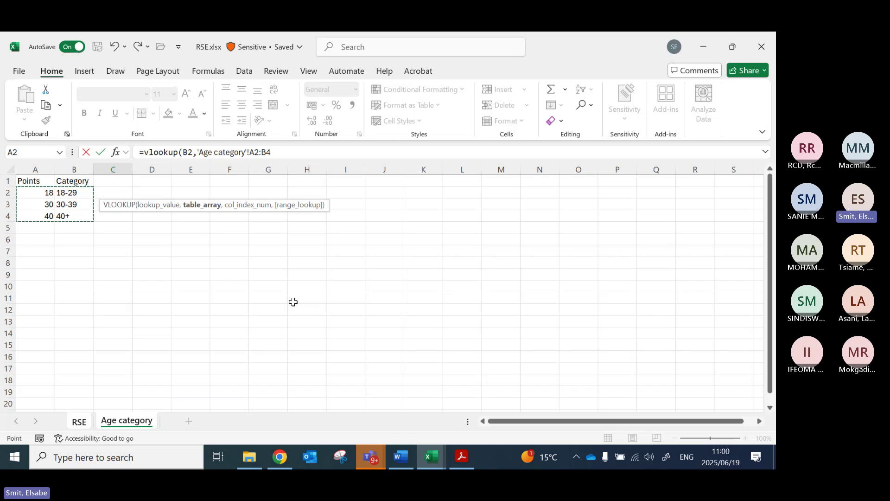
key("F4")
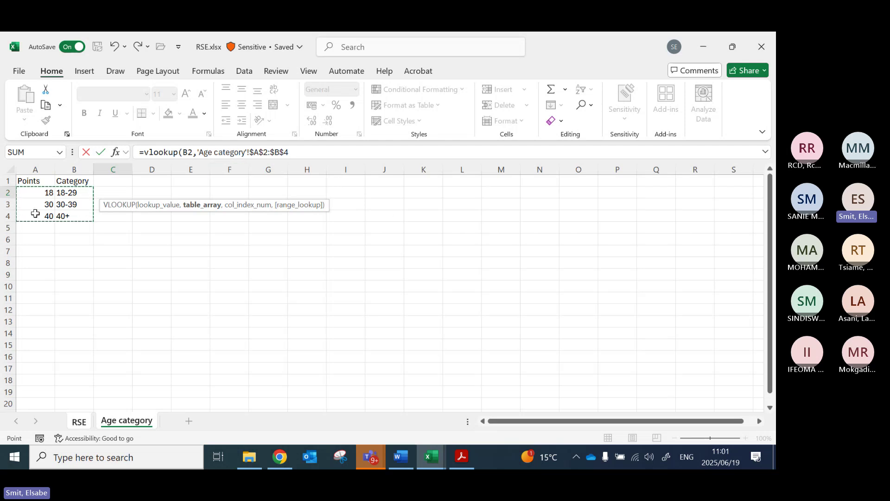
left_click(298, 151)
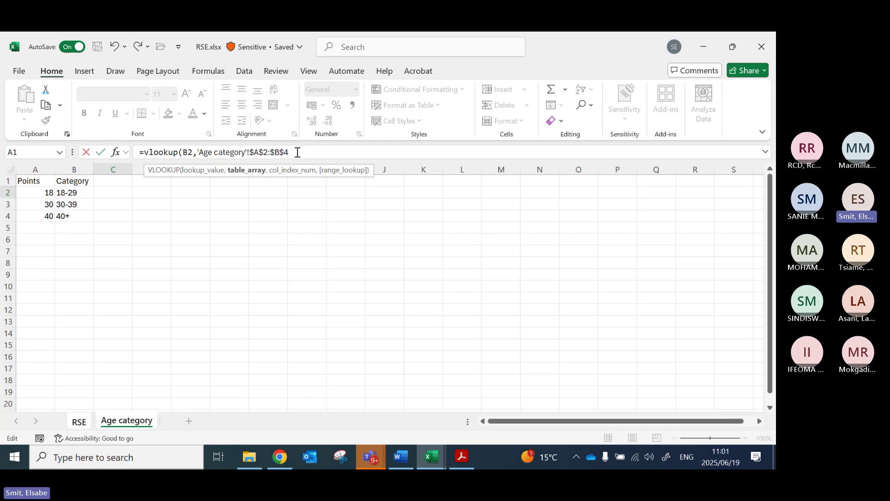
Step: Complete the VLOOKUP with column index 2 and TRUE for approximate match, and fill it down the Age Category column
type(",2")
type(",2,")
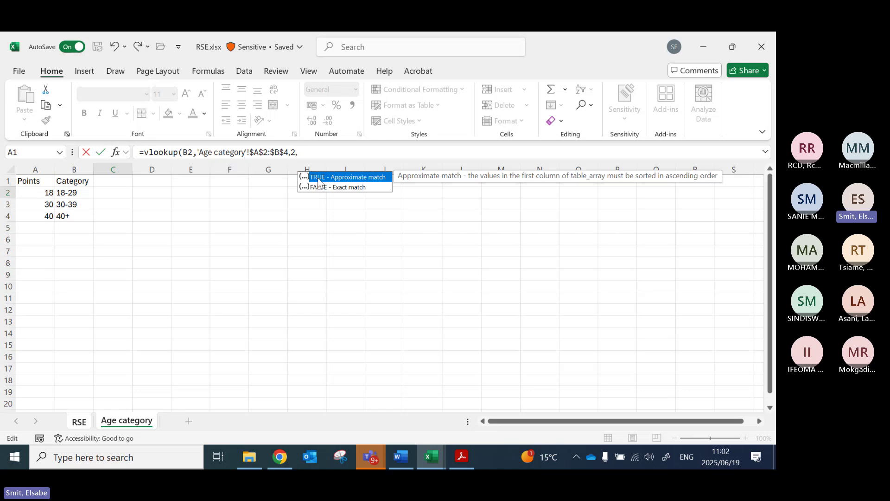
double_click(319, 180)
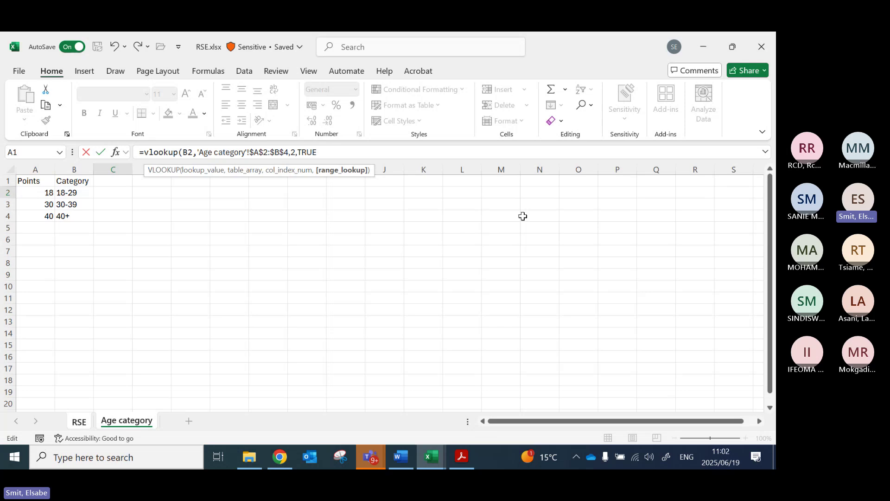
type(")")
key("Return")
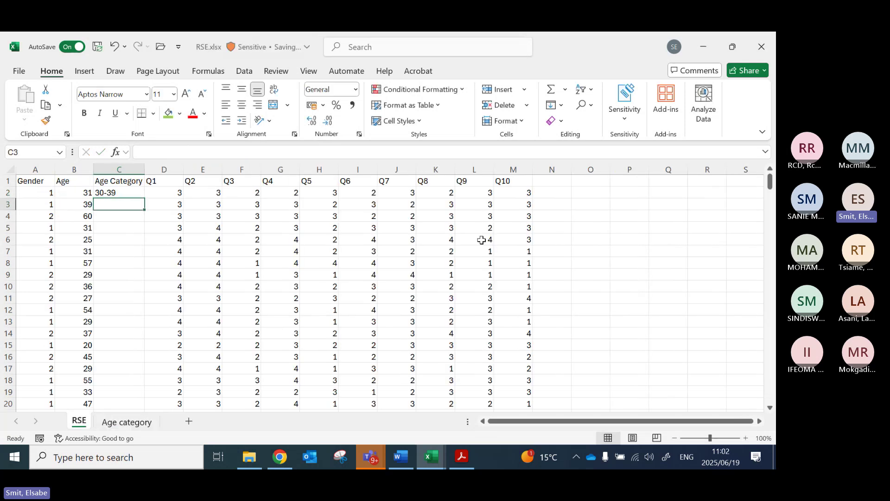
left_click(110, 191)
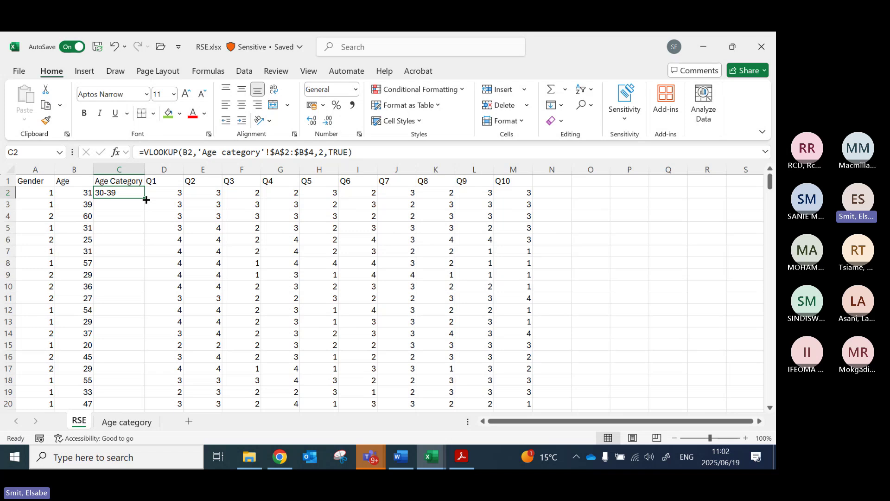
double_click(146, 200)
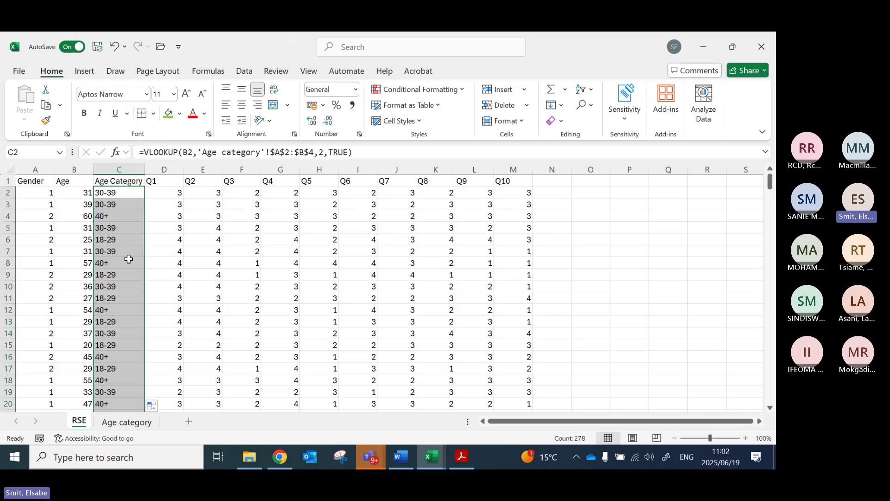
Step: Check the filled age categories and their formulas against the ages down column C of the RSE sheet
left_click(107, 223)
key("Down")
key("Down")
key("Down")
key("Down")
key("Down")
key("Down")
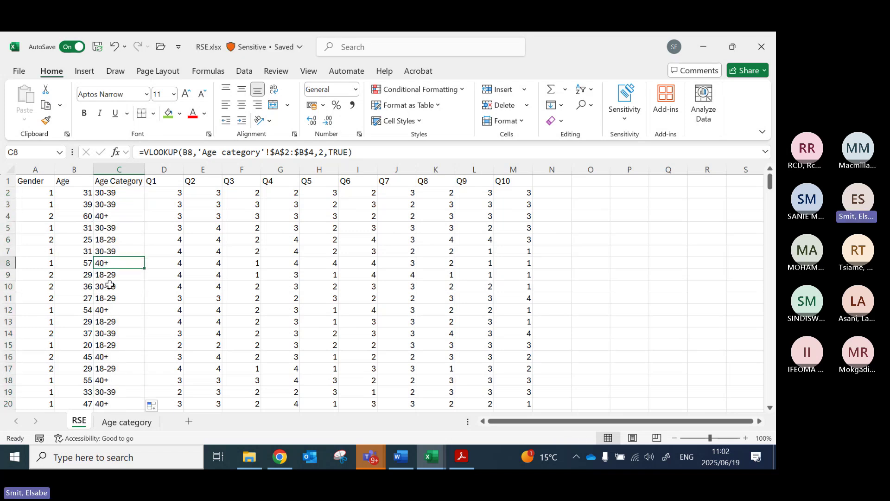
left_click(109, 317)
scroll(104, 339, "down", 11)
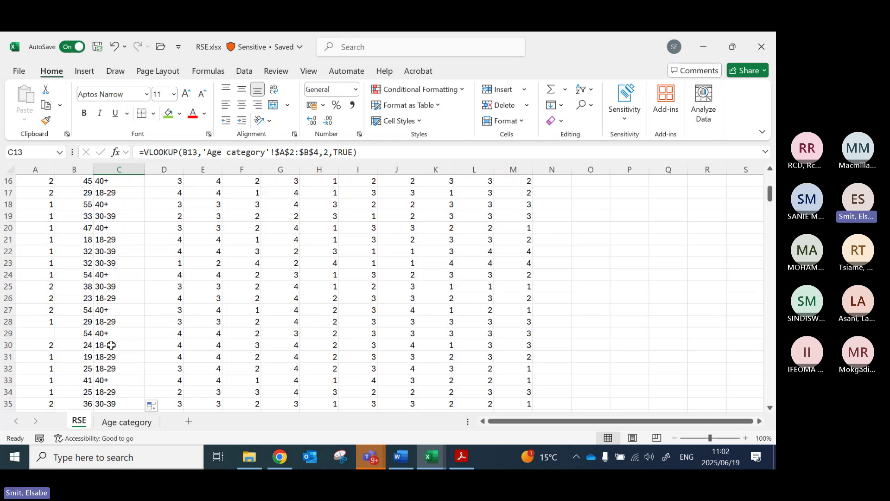
scroll(118, 331, "down", 16)
scroll(125, 327, "up", 19)
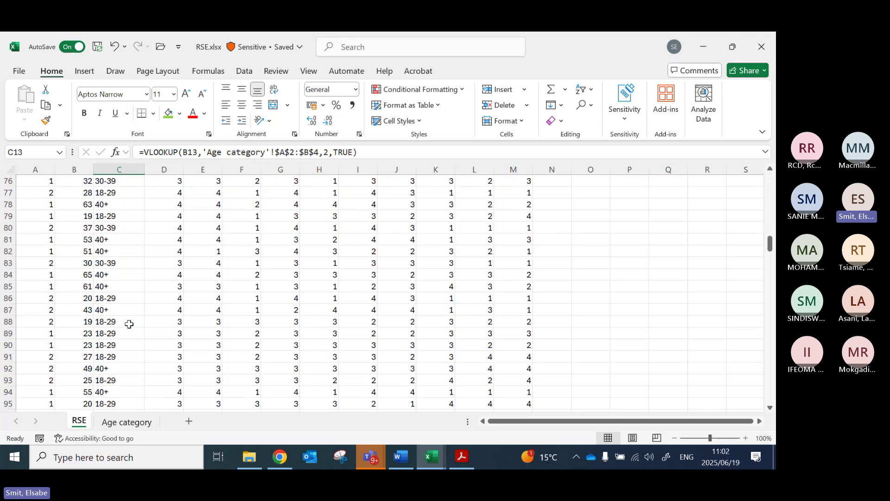
scroll(129, 324, "up", 8)
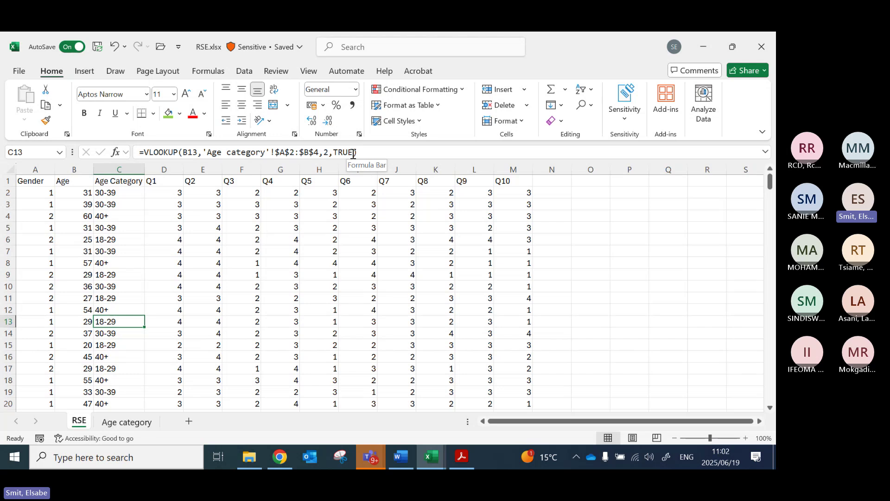
Step: List the ages 18 to 27 in D2:D11 of the Age category sheet by extending the series 18, 19, 20
left_click(132, 422)
left_click(151, 194)
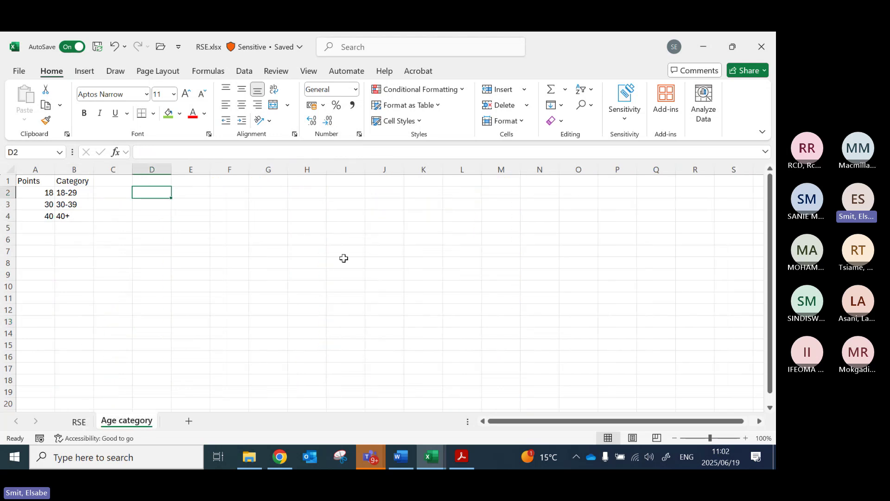
type("18")
key("Return")
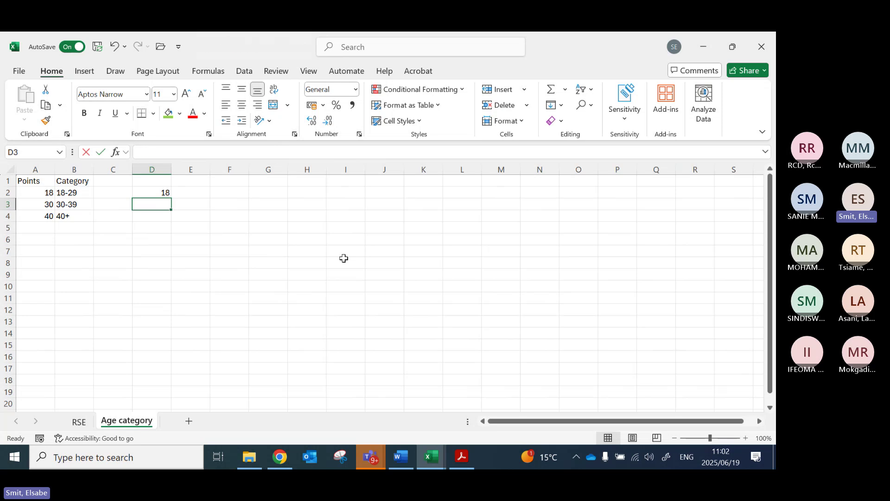
type("19")
key("Return")
type("20")
key("Return")
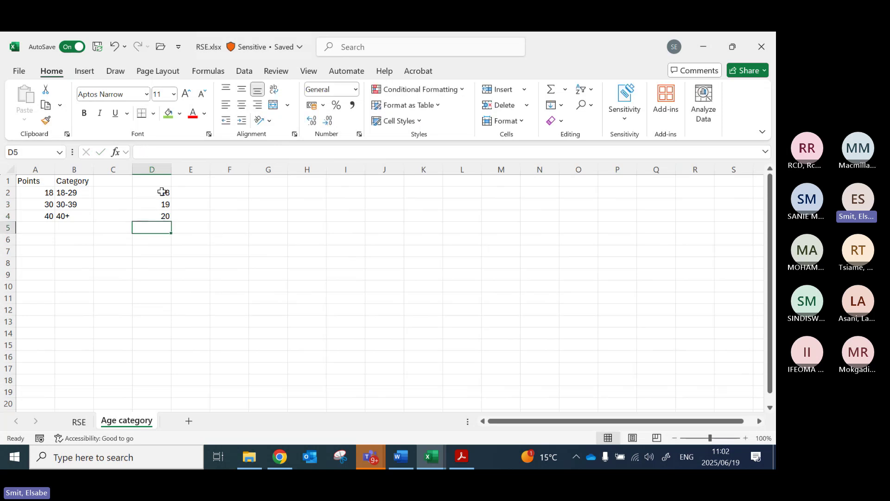
left_click_drag(162, 192, 173, 304)
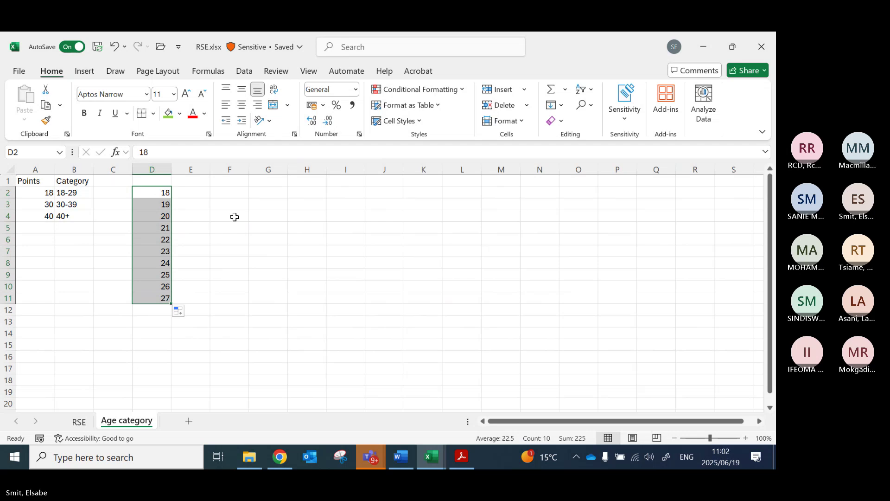
Step: Enter the category <20 beside age 18 in E2 and copy it to E3 for age 19
left_click(187, 193)
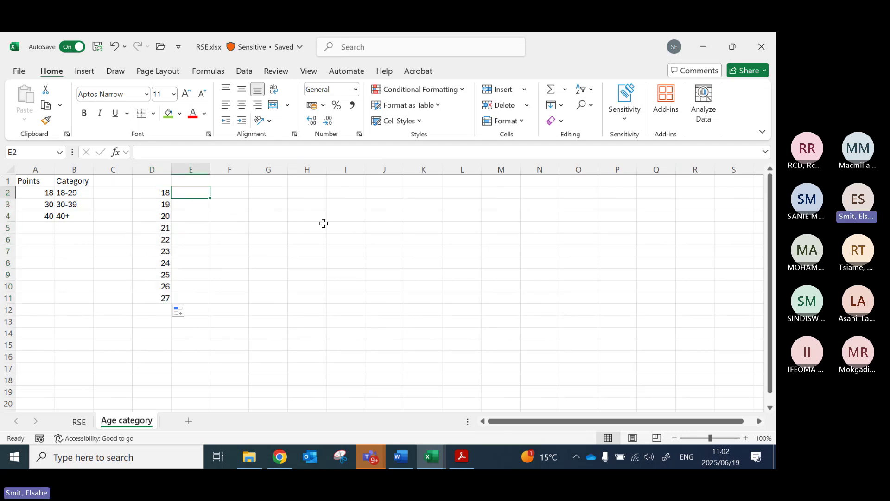
type("<20")
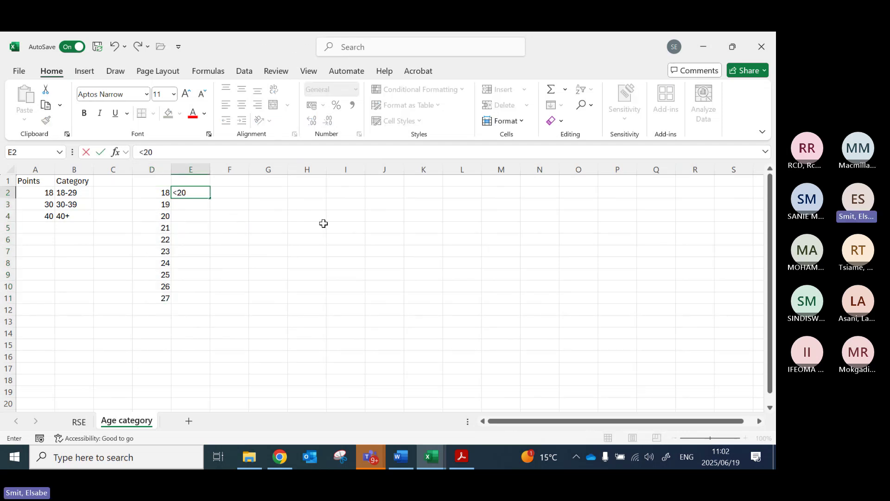
key("Return")
key("Up")
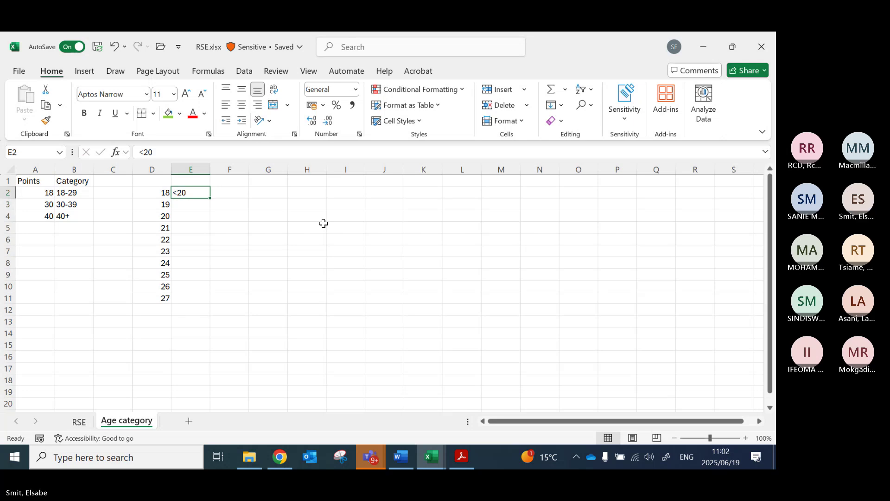
key("ctrl+c")
key("Down")
key("ctrl+v")
key("Down")
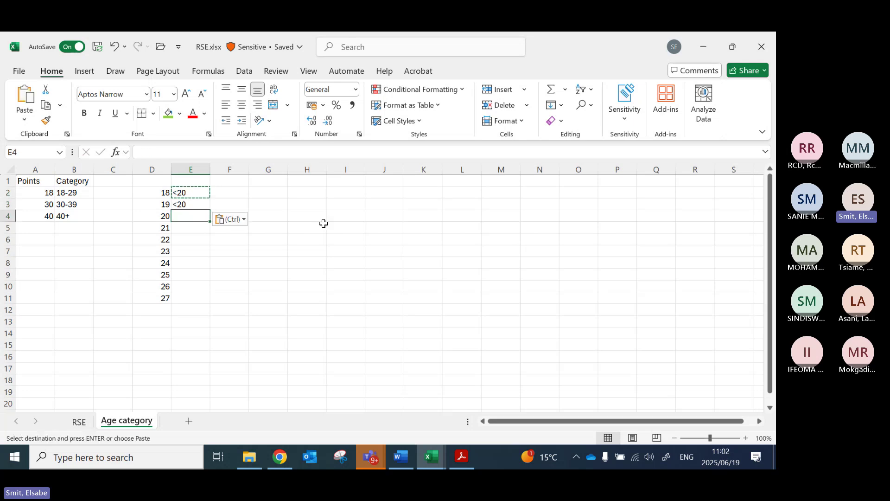
Step: Enter the category 20-25 beside age 20 in E4 and copy it through E9 for ages up to 25
type("20-25")
key("Return")
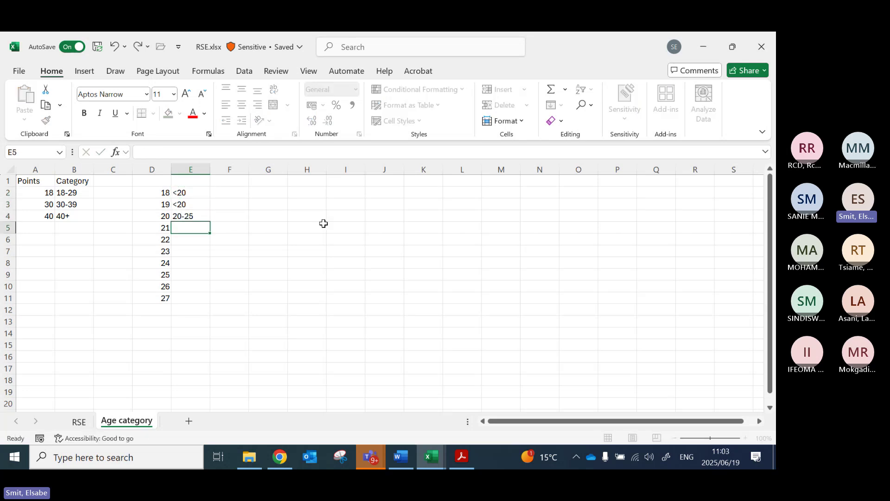
key("Up")
key("ctrl+c")
key("shift+Down")
key("shift+Down")
key("shift+Down")
key("shift+Down")
key("shift+Down")
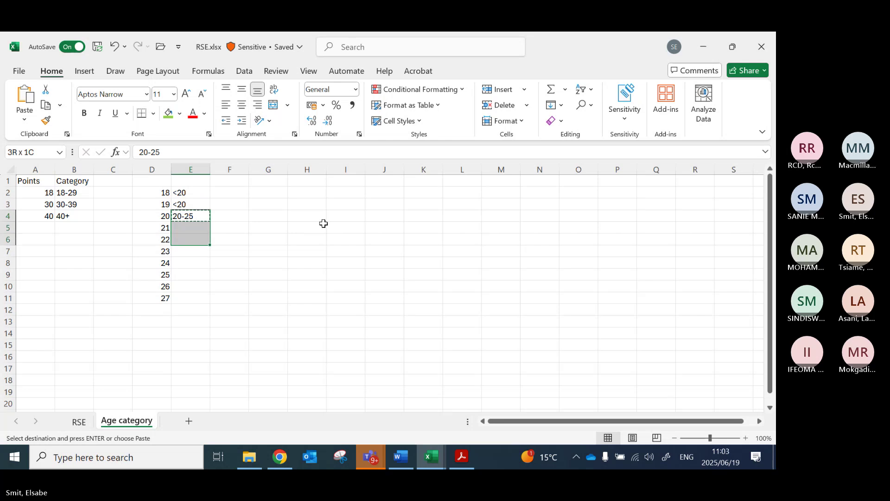
key("ctrl+v")
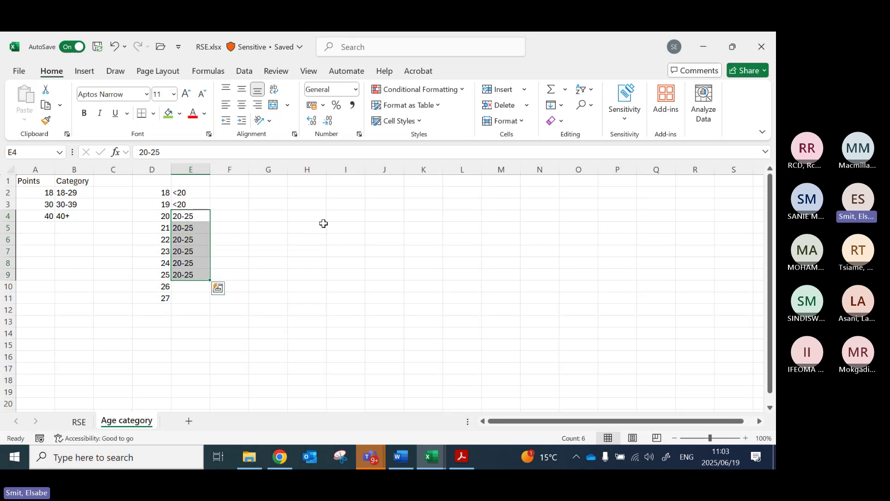
Step: Enter the category >25 beside age 26 in E10 and copy it to E11 for age 27
left_click(190, 288)
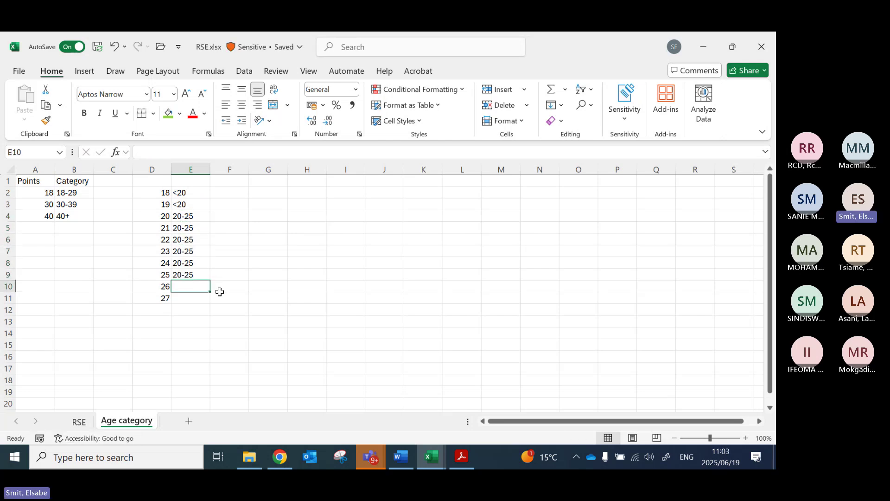
type(">25")
key("Return")
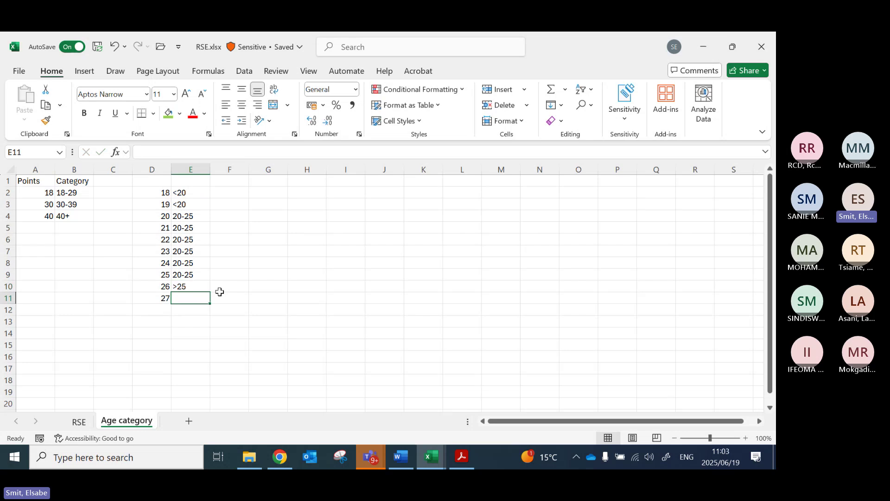
key("Up")
key("ctrl+c")
key("Down")
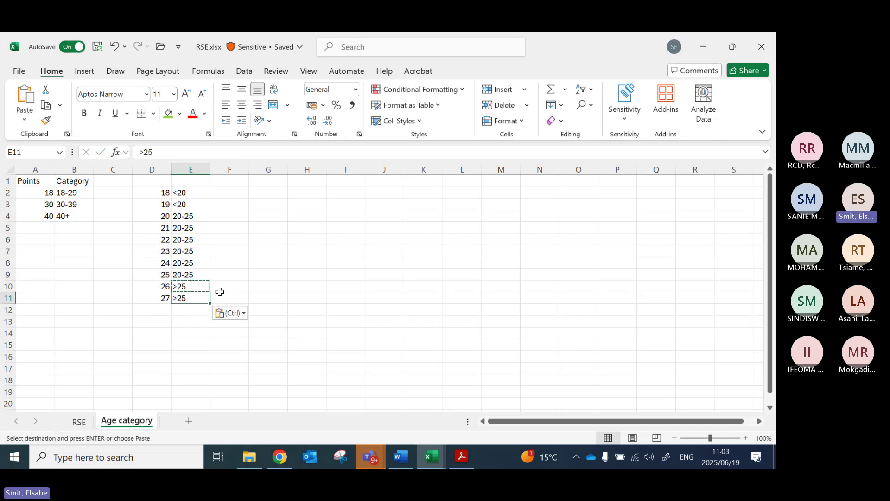
left_click(185, 215)
key("Escape")
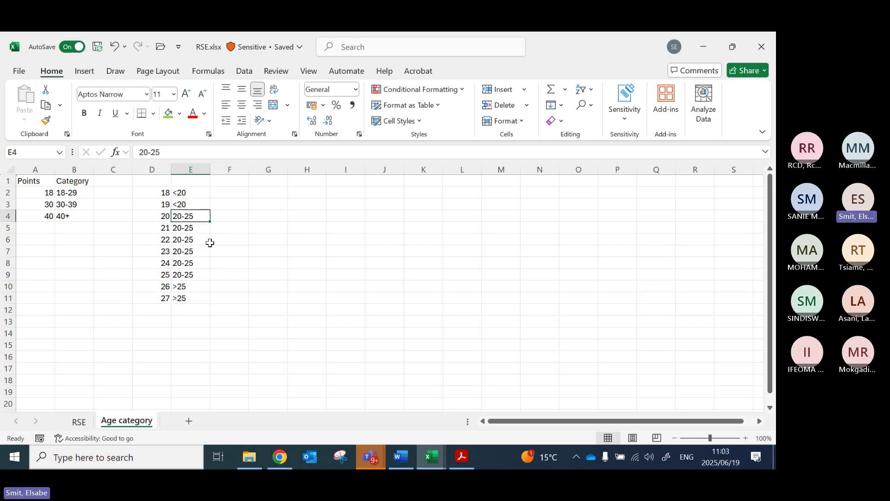
Step: Compare the Age column and VLOOKUP formula on the RSE sheet with the age-by-age lookup table in columns D:E of Age category
left_click(156, 193)
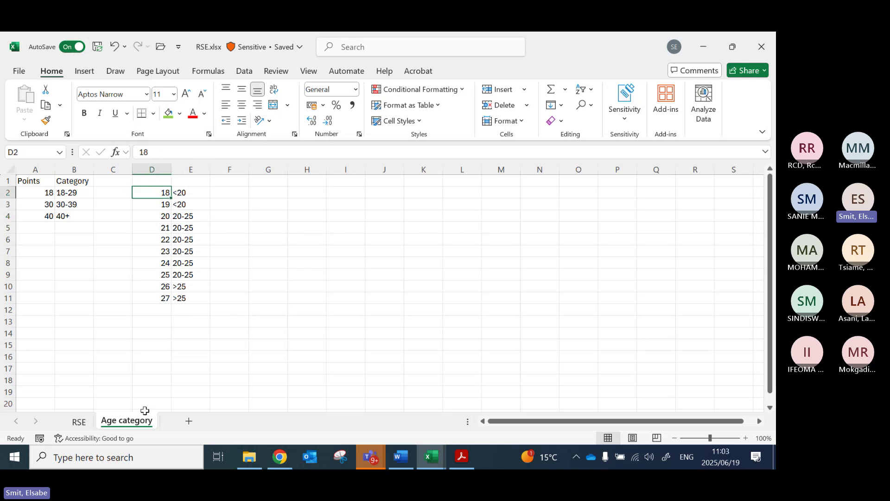
left_click(79, 421)
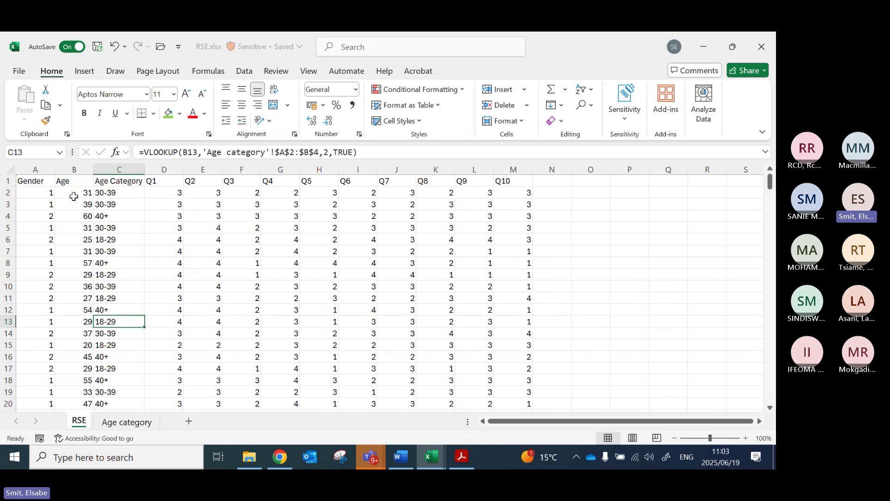
left_click(74, 194)
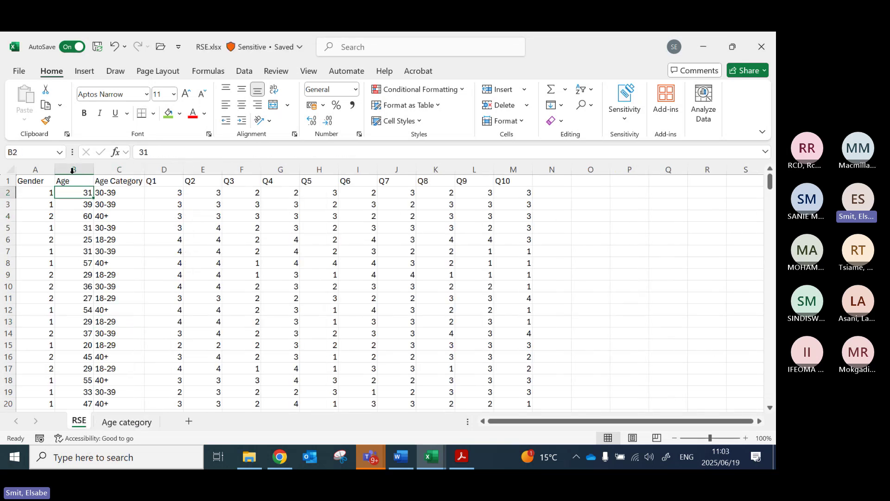
key("ctrl+space")
left_click(136, 422)
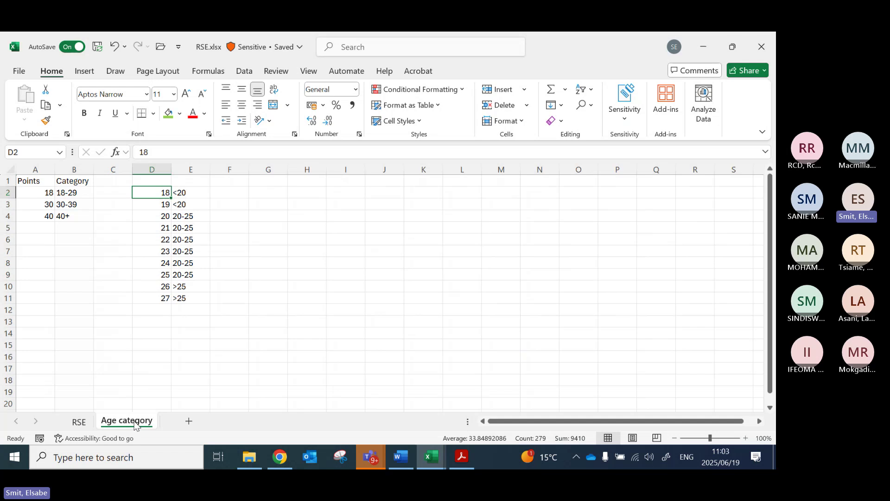
left_click(152, 169)
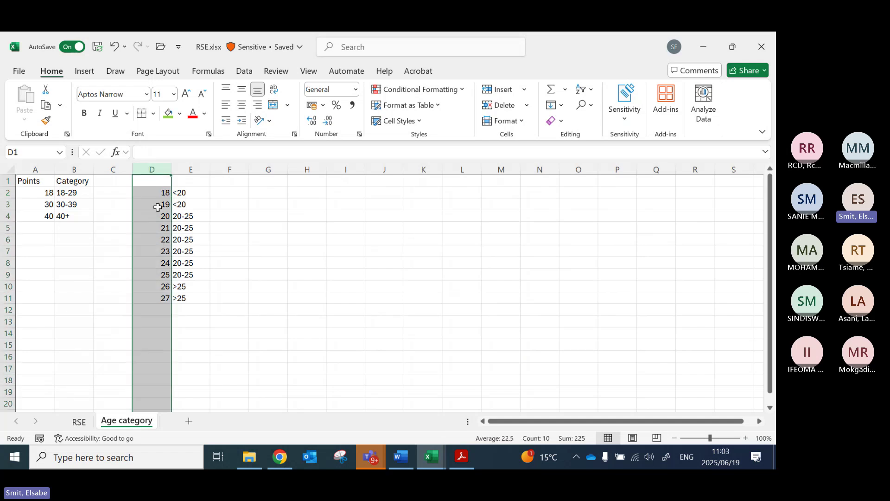
key("ctrl+Page_Up")
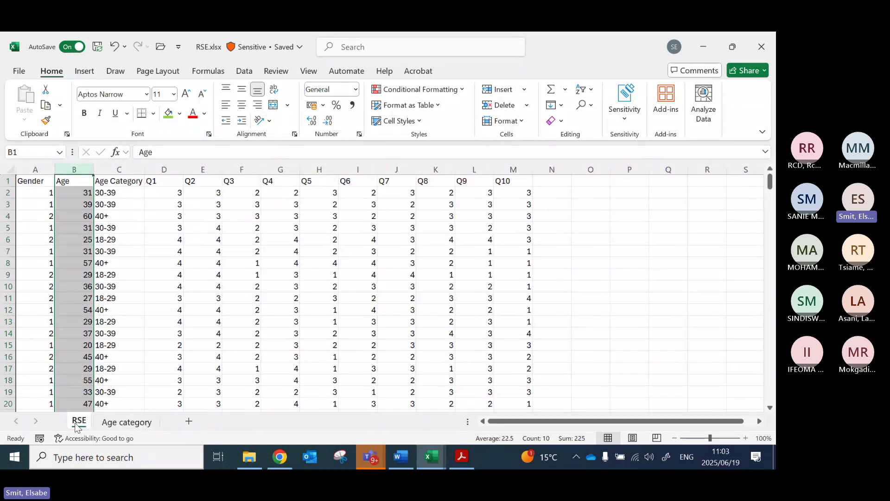
left_click(114, 193)
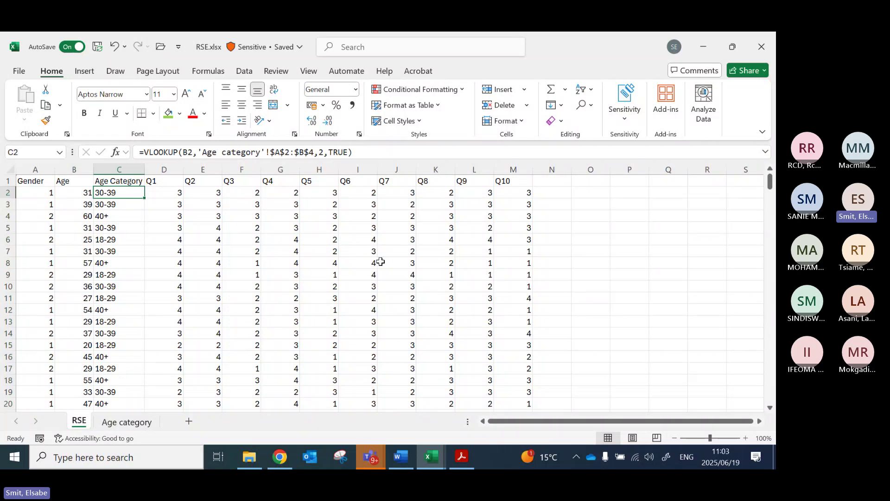
left_click(116, 420)
left_click_drag(159, 167, 175, 183)
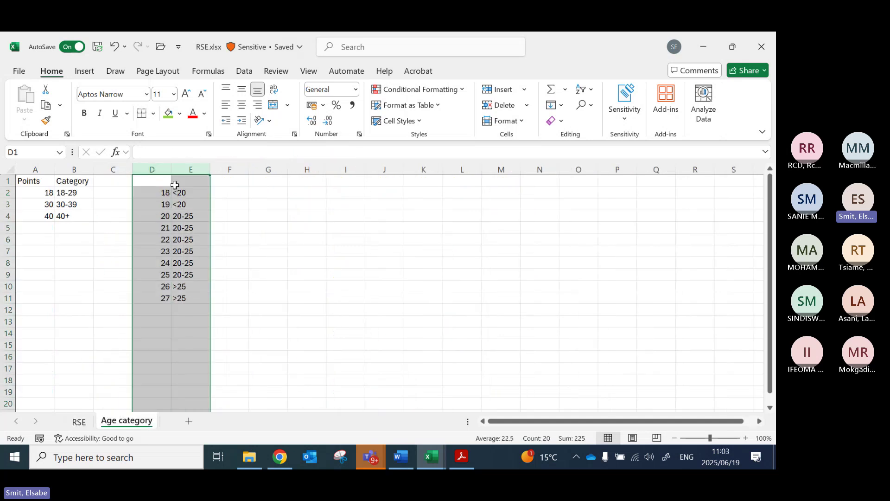
left_click(79, 421)
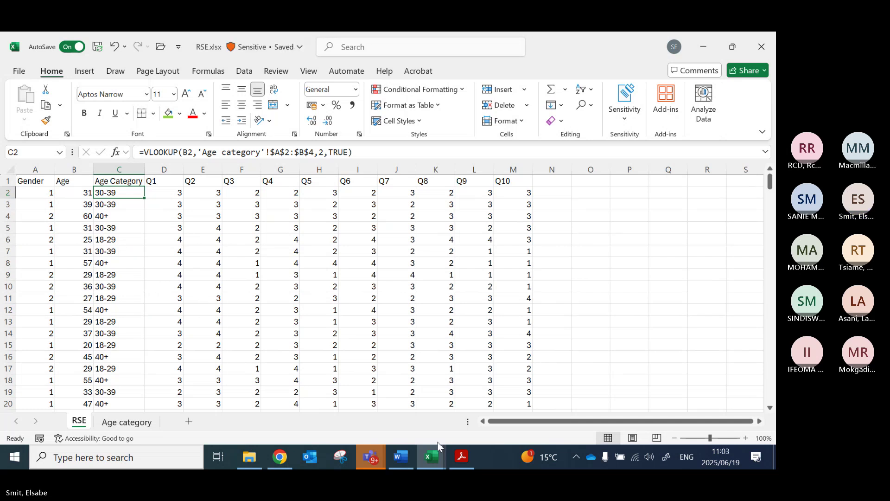
Step: Read the Analysis task list in the Word document Statistical analysis using Excel.docx, then return to RSE.xlsx in Excel
left_click(401, 457)
scroll(318, 332, "down", 1)
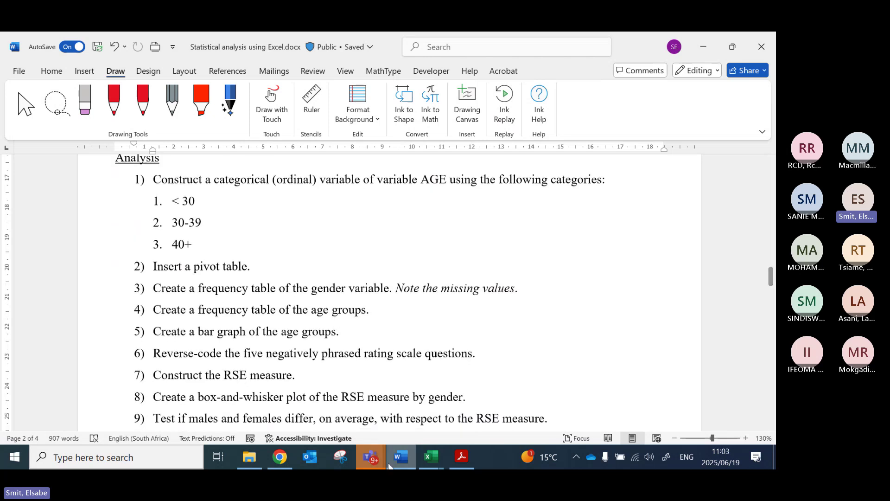
left_click(431, 458)
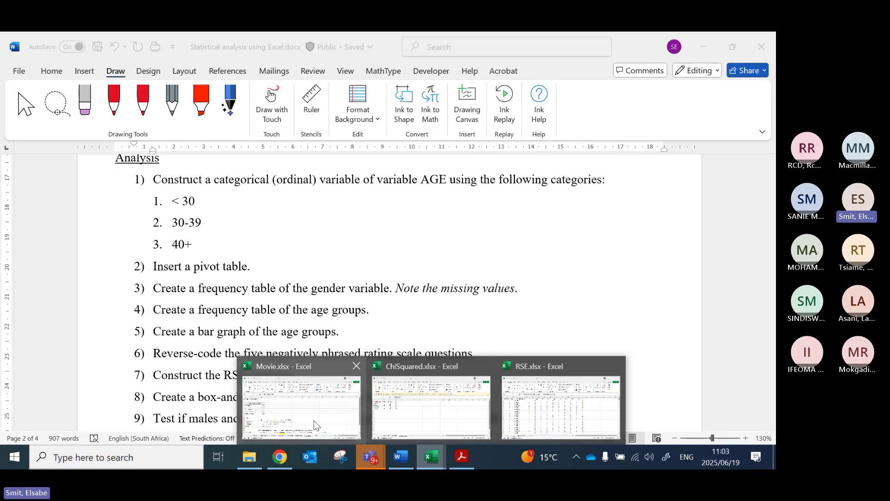
left_click(561, 407)
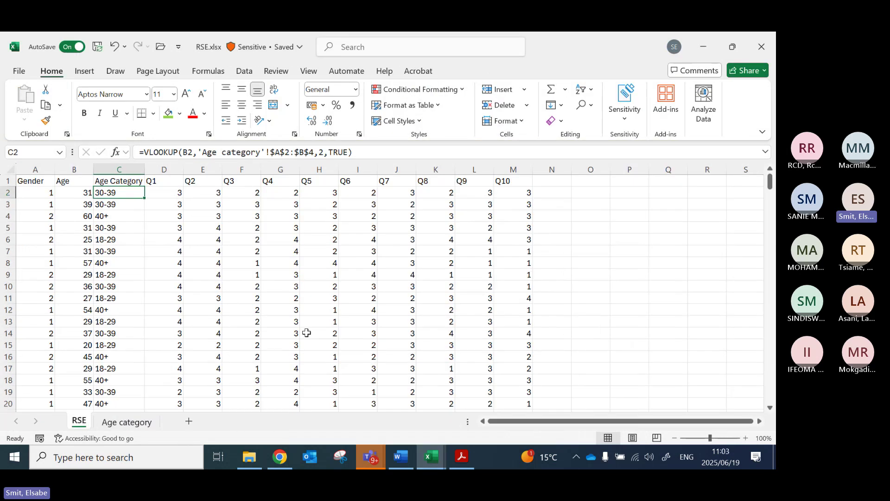
left_click(181, 250)
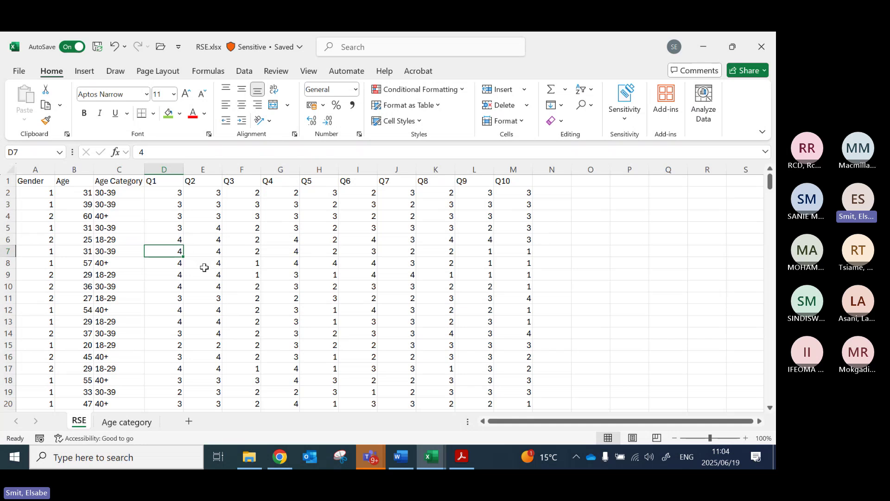
Step: Insert a new column before Gender on the RSE sheet and give it the heading count
left_click(35, 170)
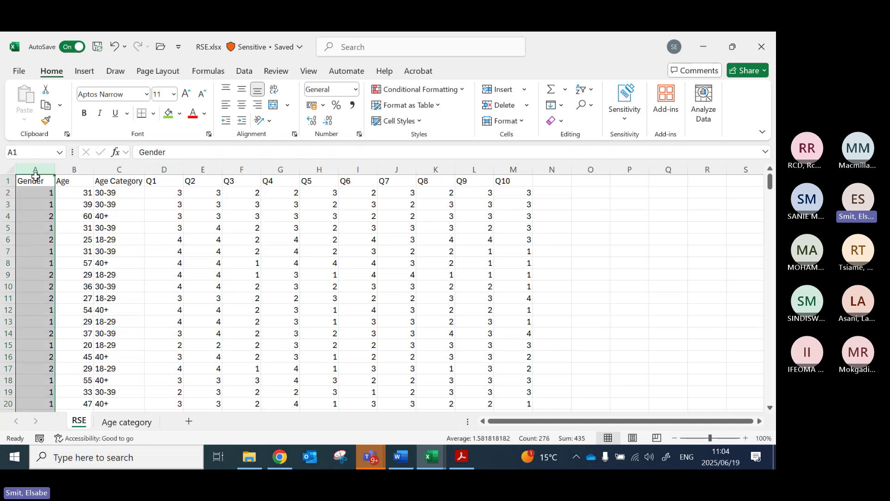
key("ctrl+shift+equal")
key("Up")
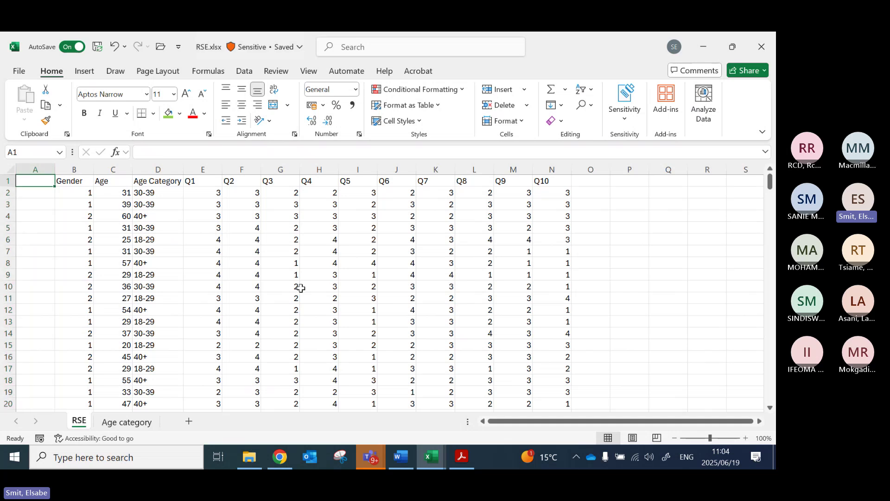
type("count")
key("Return")
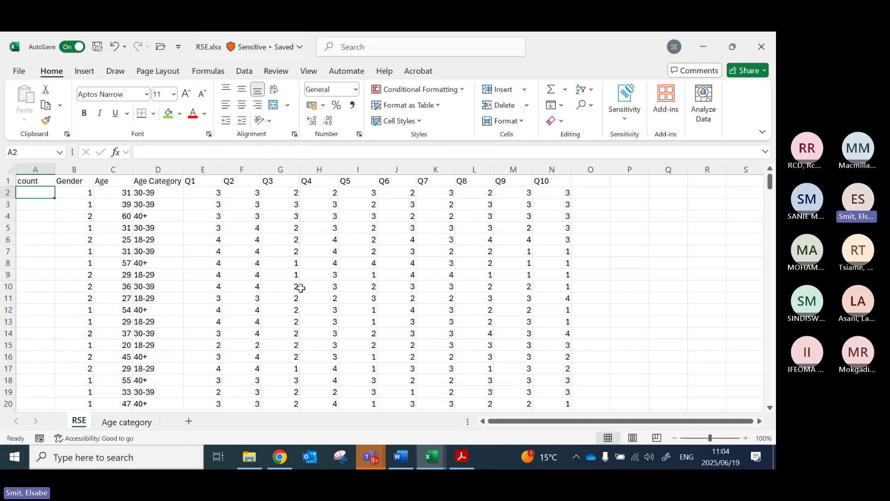
Step: Enter 1 in A2:A6 of the count column and fill it down to the last data row
type("1 1 1 1 1")
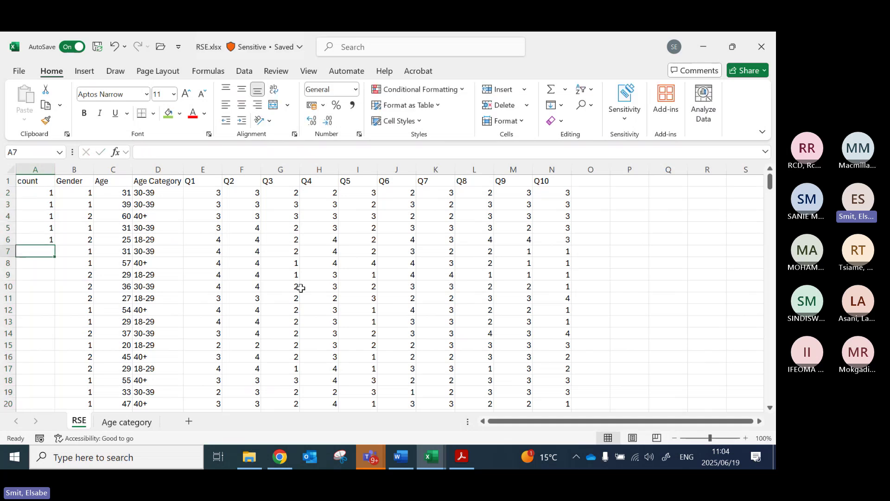
left_click_drag(46, 193, 48, 244)
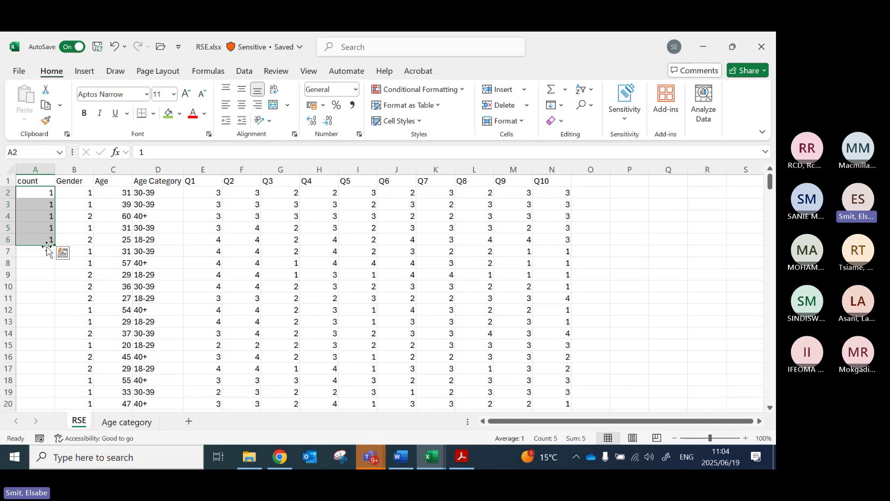
double_click(55, 245)
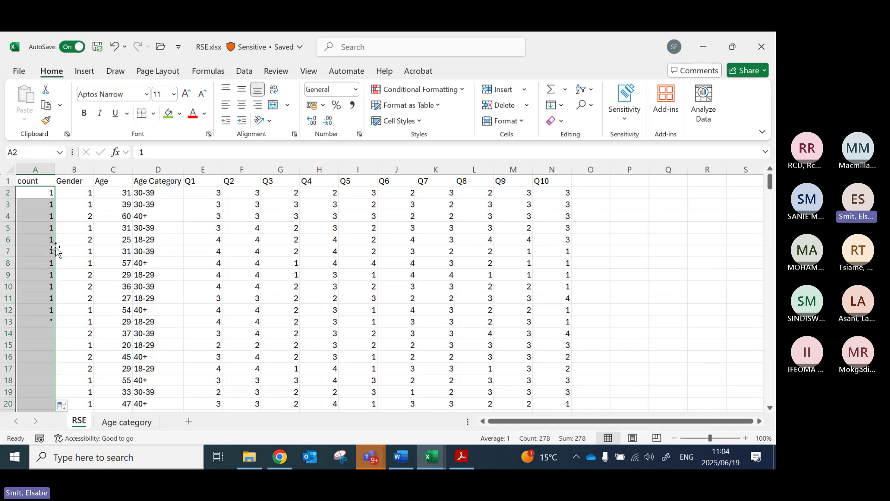
left_click(204, 228)
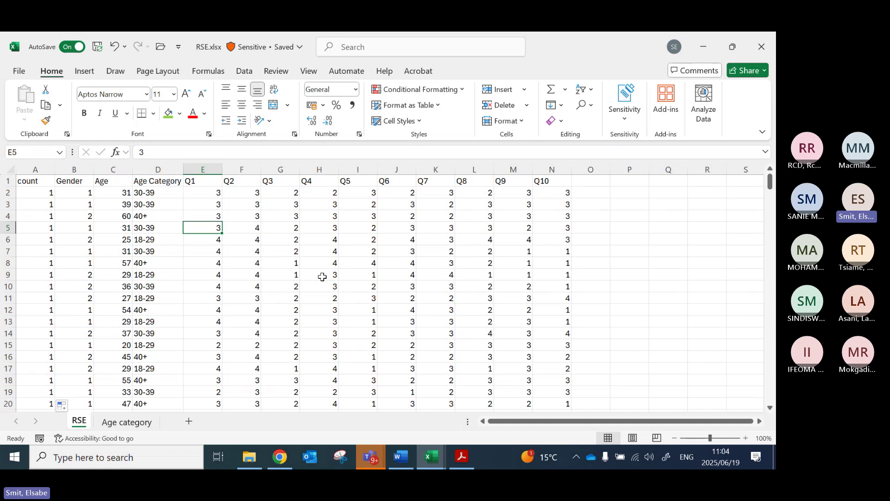
Step: Create a PivotTable on a new worksheet from the whole RSE data range A1:N279
key("ctrl+a")
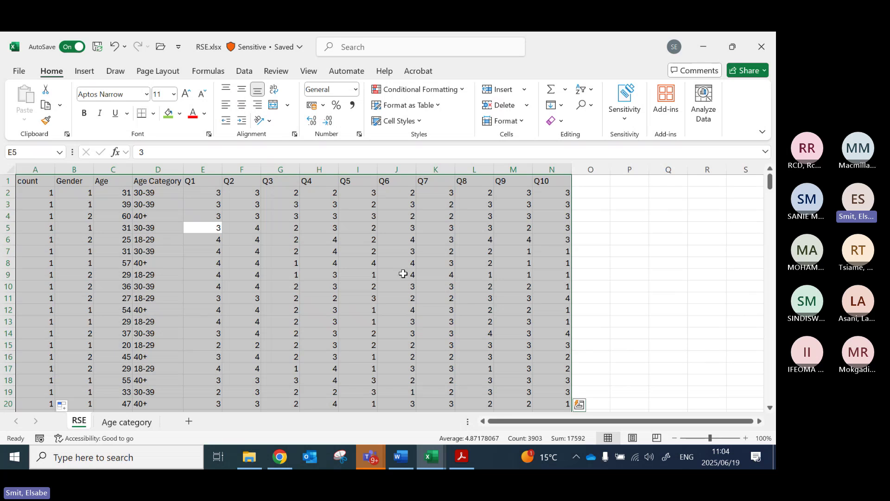
left_click(86, 72)
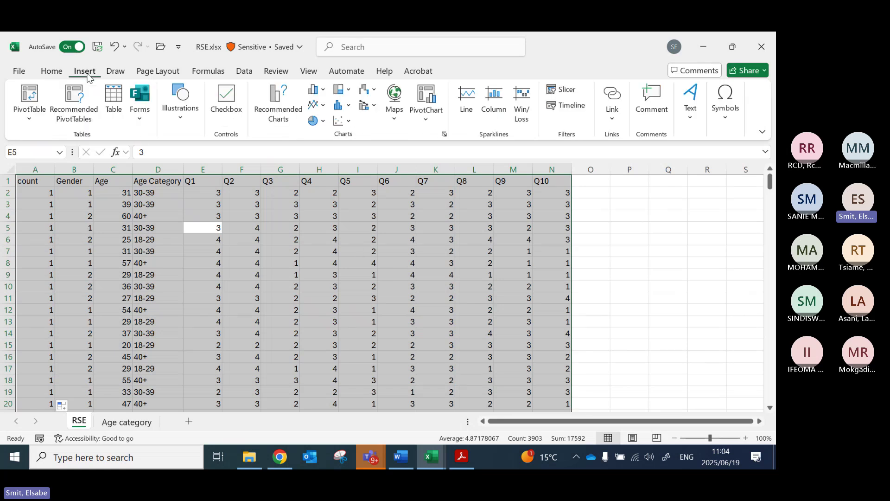
left_click(33, 99)
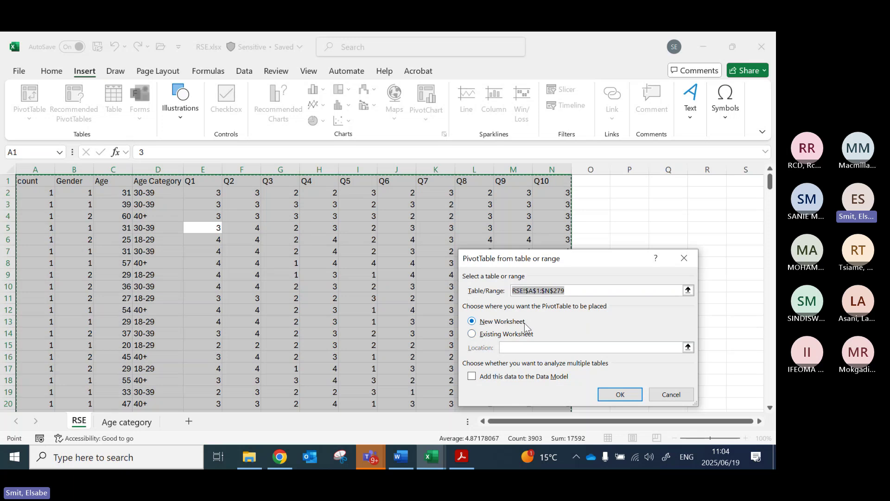
left_click(621, 394)
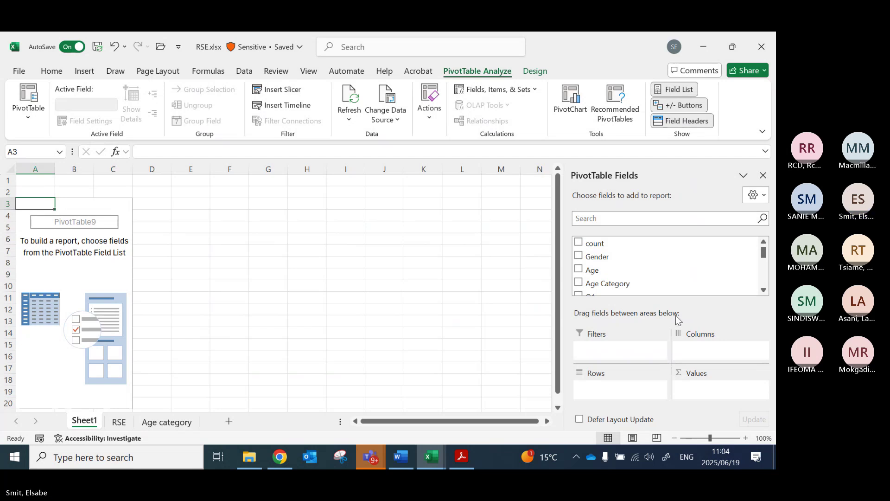
Step: Build a gender frequency table with Gender as the rows and Sum of count as the values, and inspect each gender's frequency
left_click(579, 256)
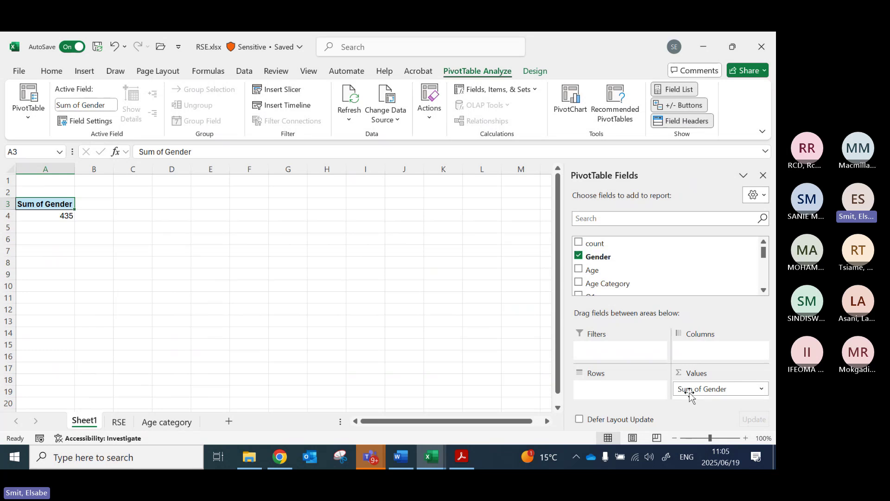
left_click_drag(690, 393, 609, 399)
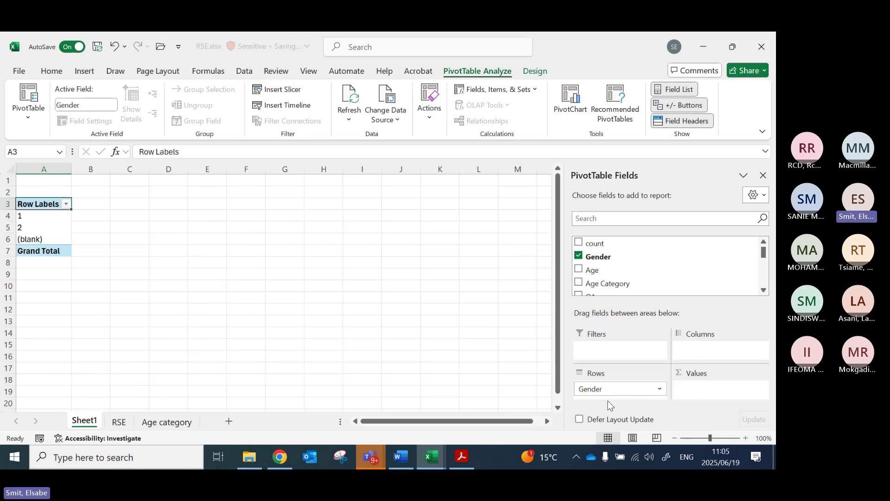
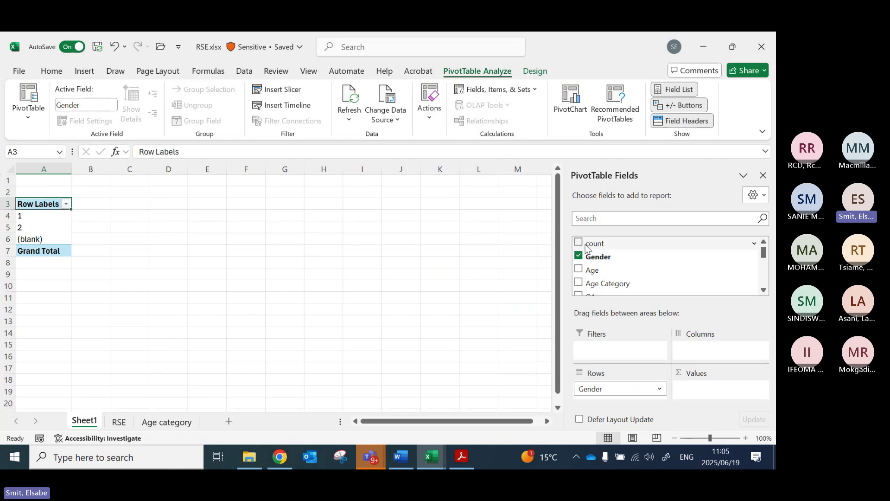
left_click_drag(586, 249, 715, 399)
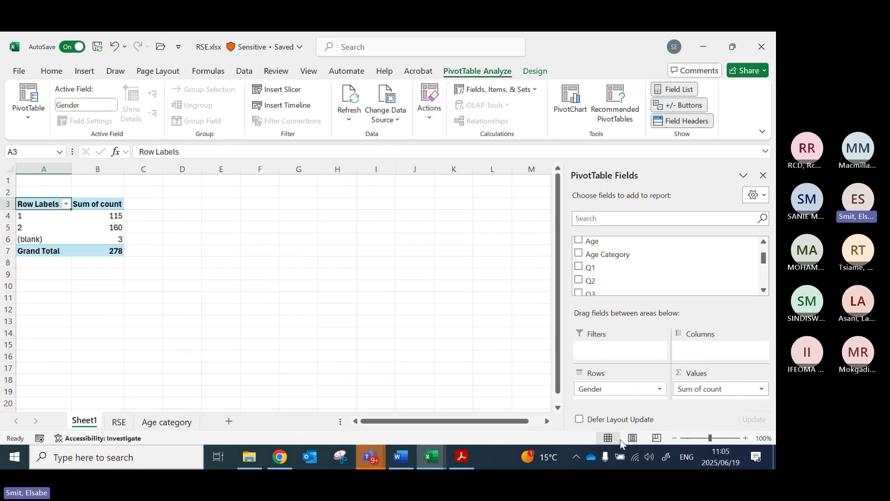
left_click(110, 216)
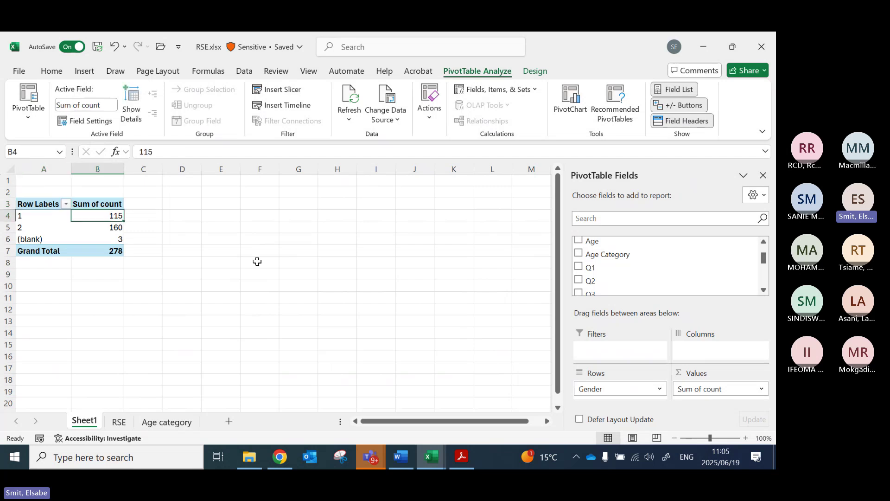
key("Down")
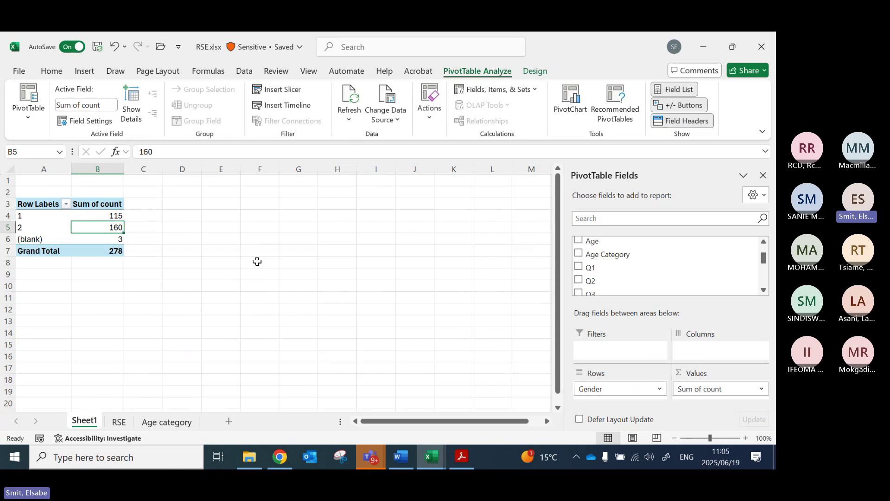
key("Down")
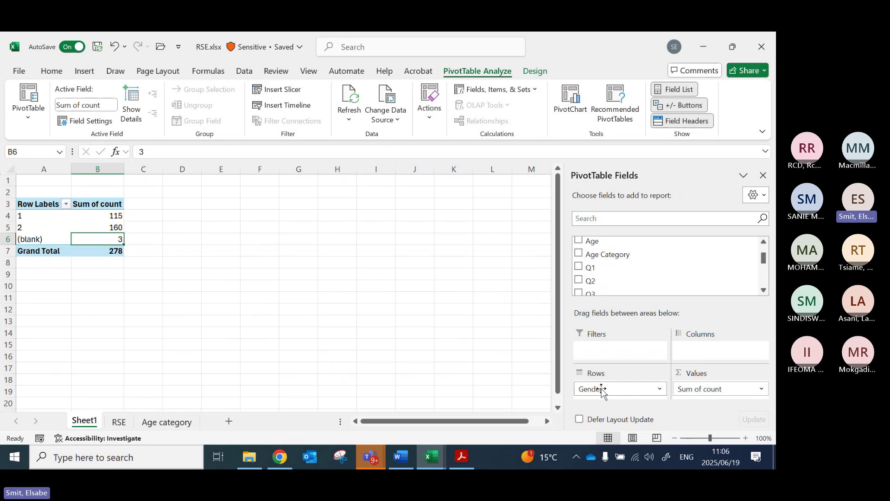
Step: Replace Gender with Age Category as the row field to build an age-group frequency table using Sum of count
left_click_drag(602, 391, 574, 268)
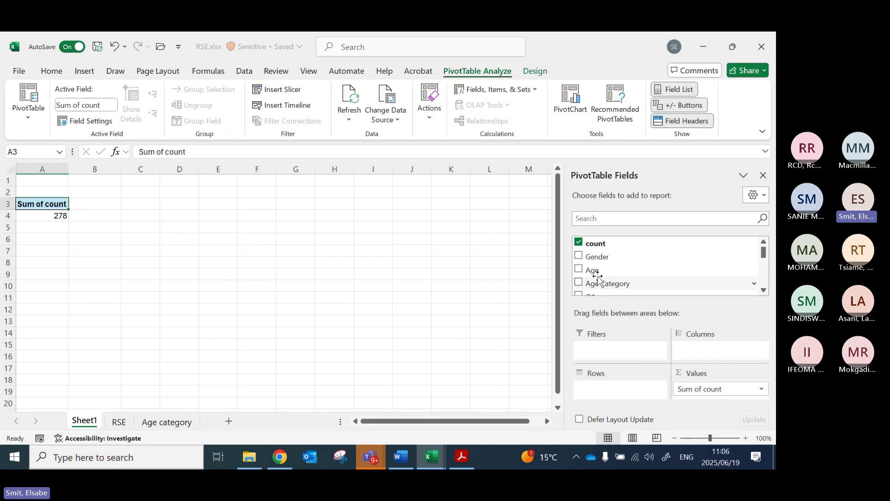
left_click_drag(598, 285, 616, 395)
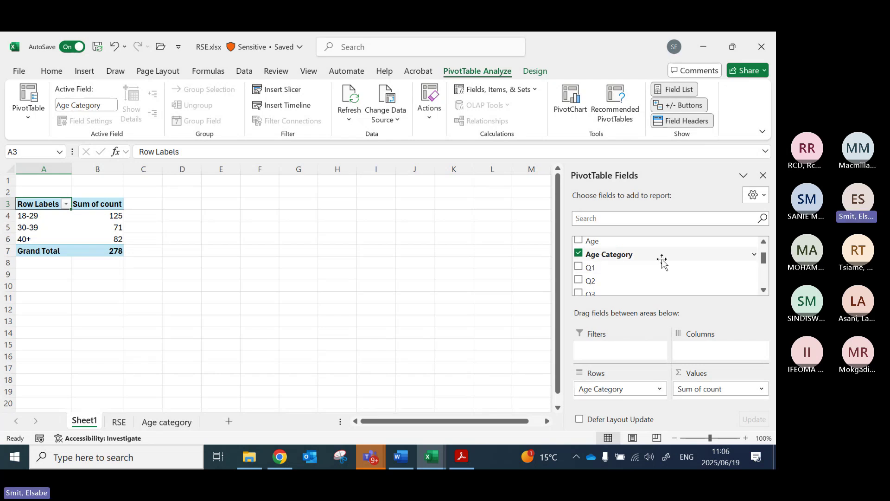
Step: Clear Age Category and Sum of count from the PivotTable, and lay it out with Gender as columns and Age as values
left_click_drag(663, 259, 655, 281)
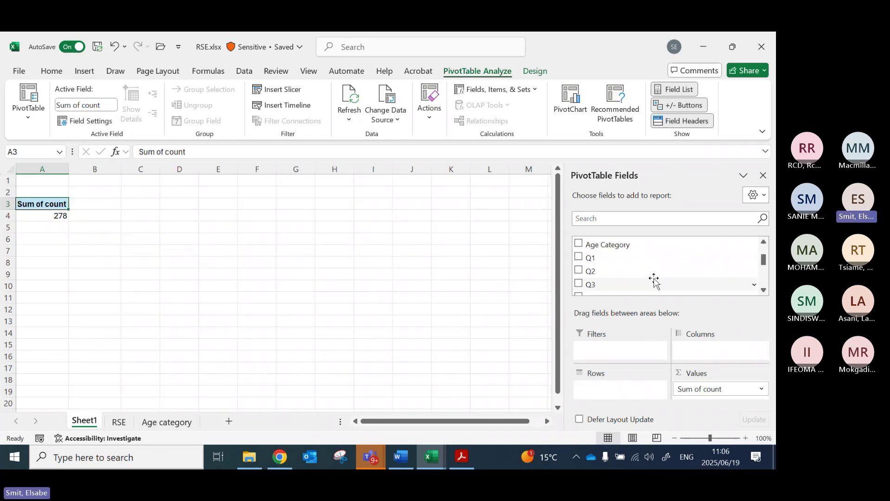
left_click_drag(699, 390, 698, 250)
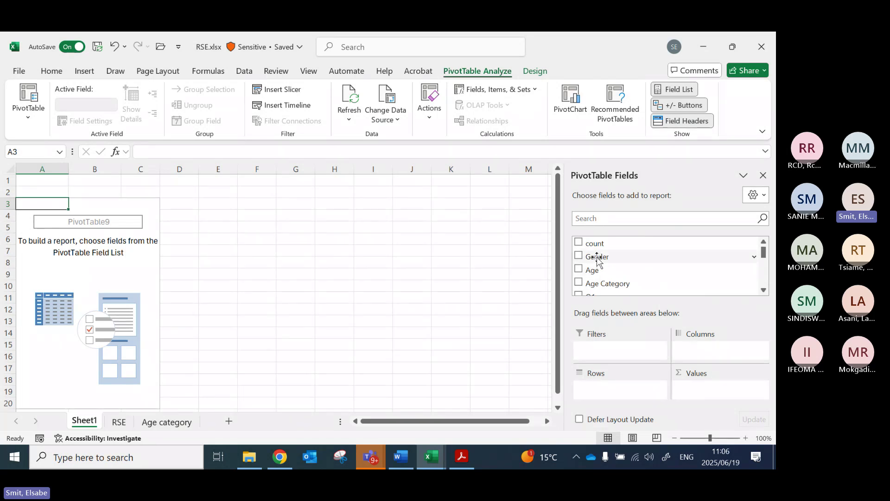
left_click_drag(598, 256, 634, 399)
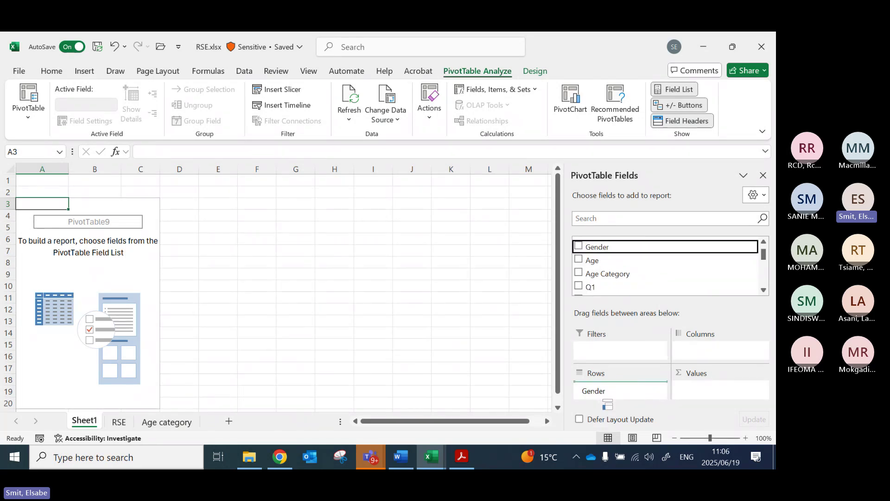
left_click_drag(607, 404, 714, 351)
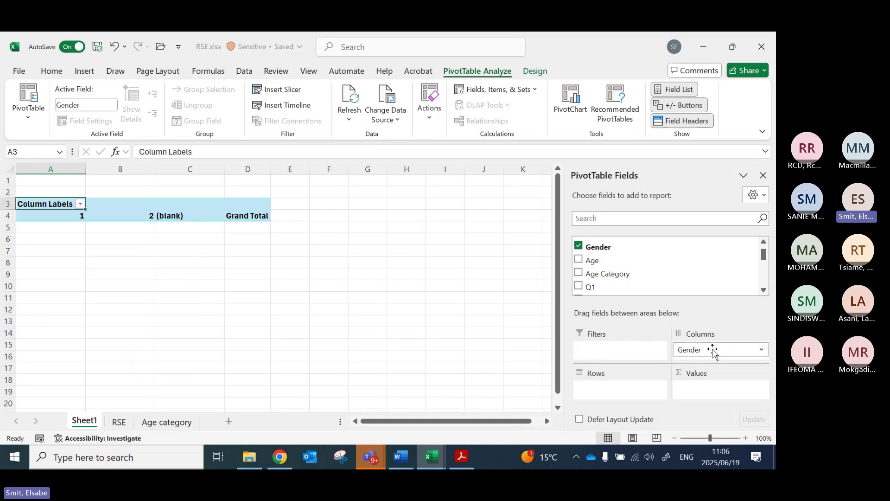
left_click_drag(593, 260, 709, 388)
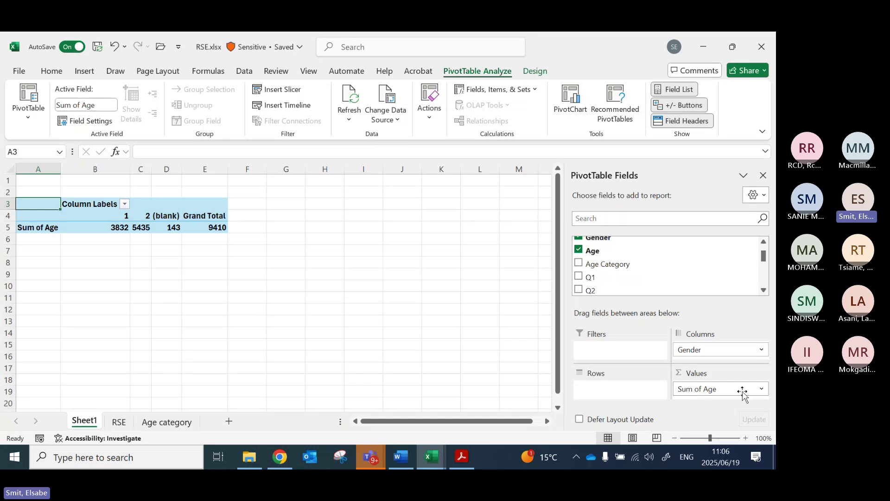
Step: Change the Age value field's summary calculation to Average
left_click(762, 390)
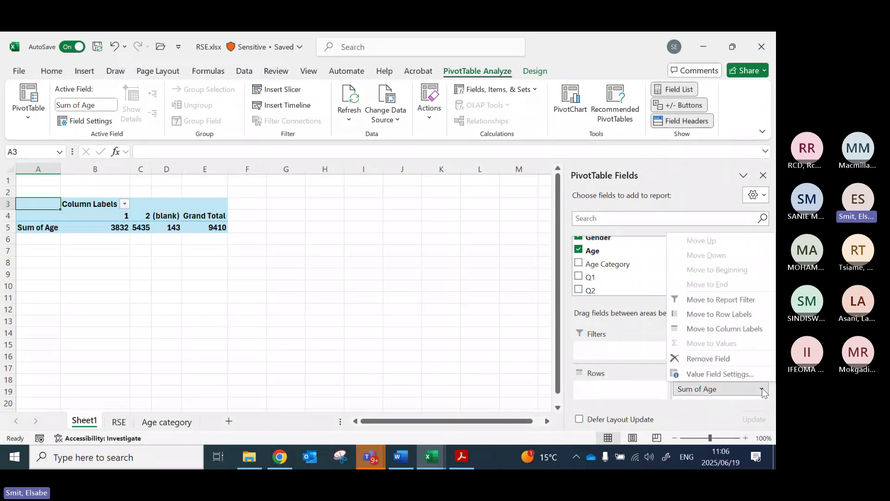
left_click(714, 374)
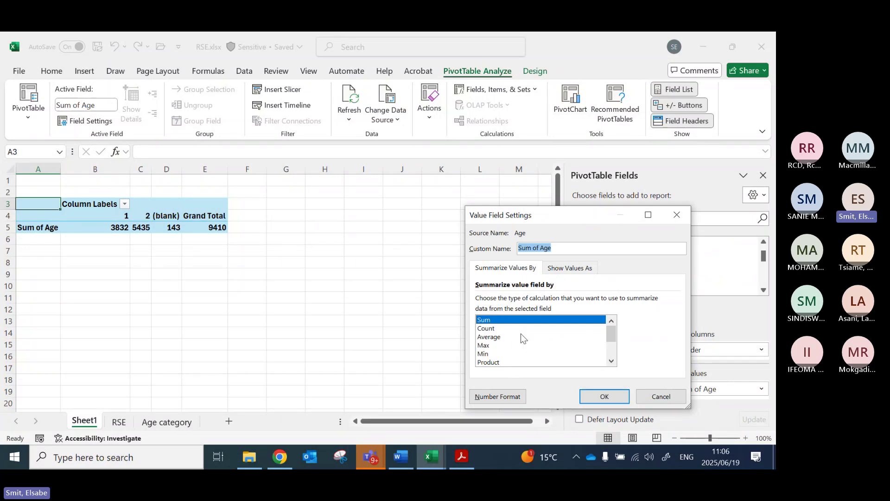
left_click(495, 337)
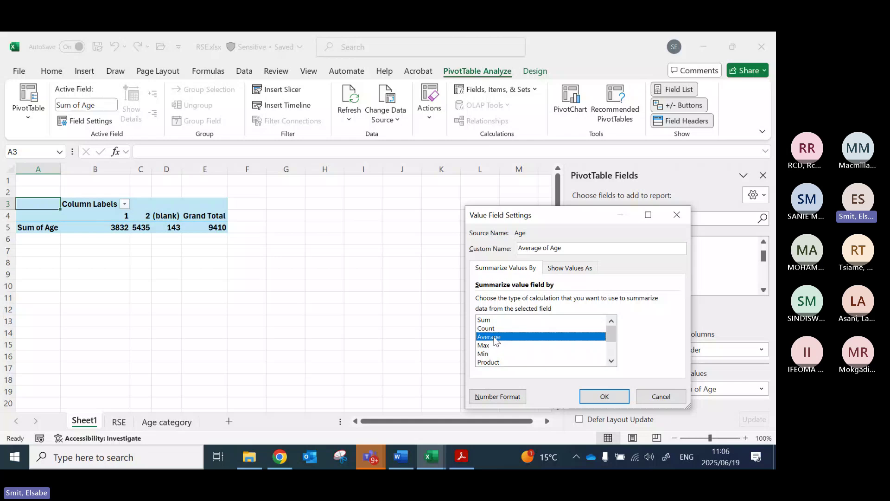
double_click(611, 361)
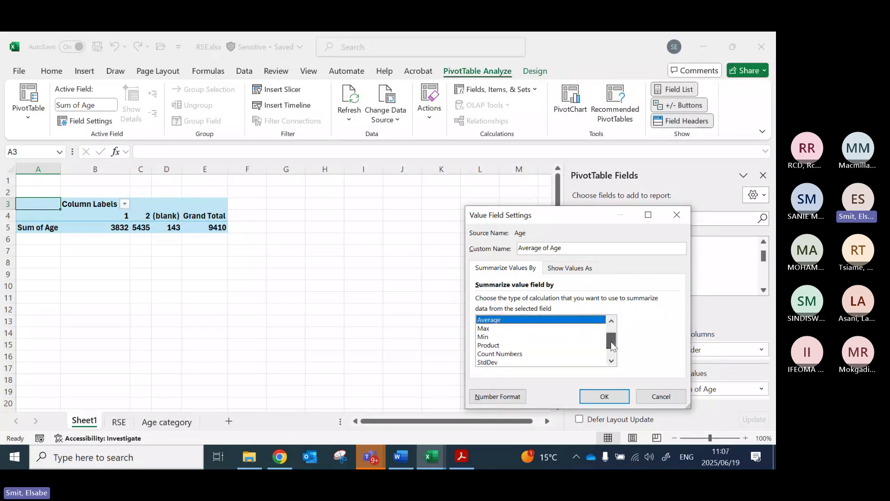
scroll(612, 345, "down", 1)
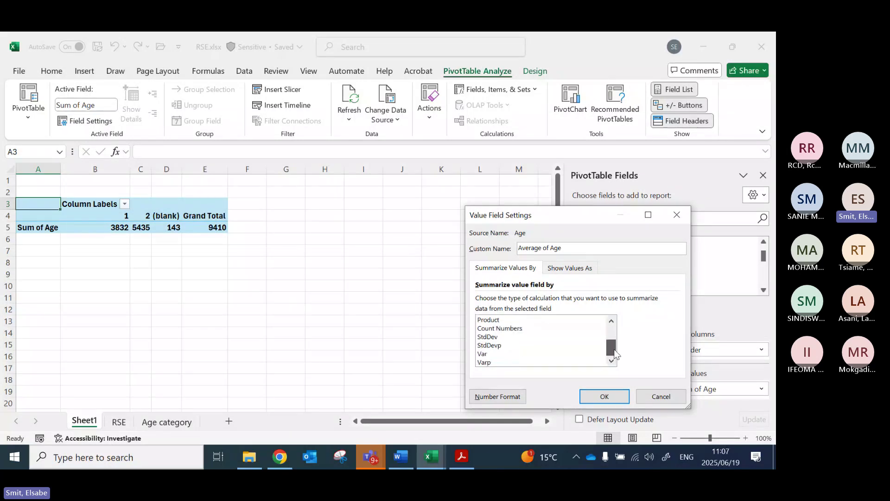
scroll(613, 348, "up", 2)
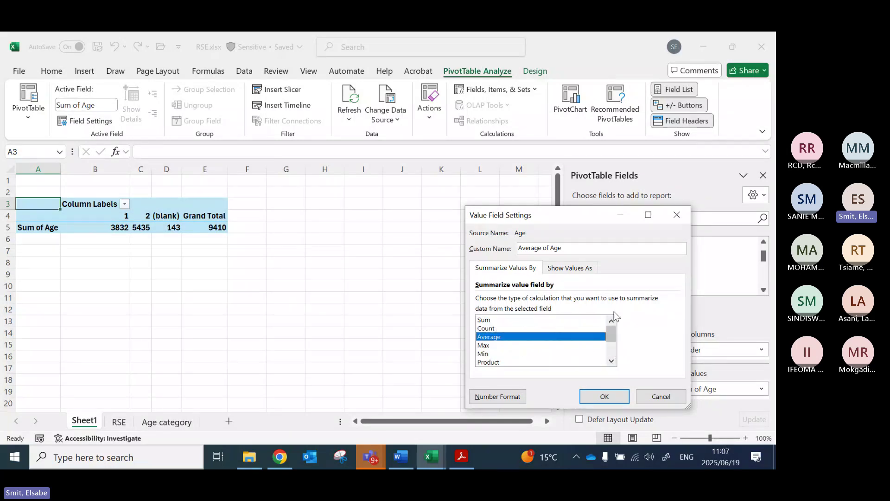
double_click(491, 338)
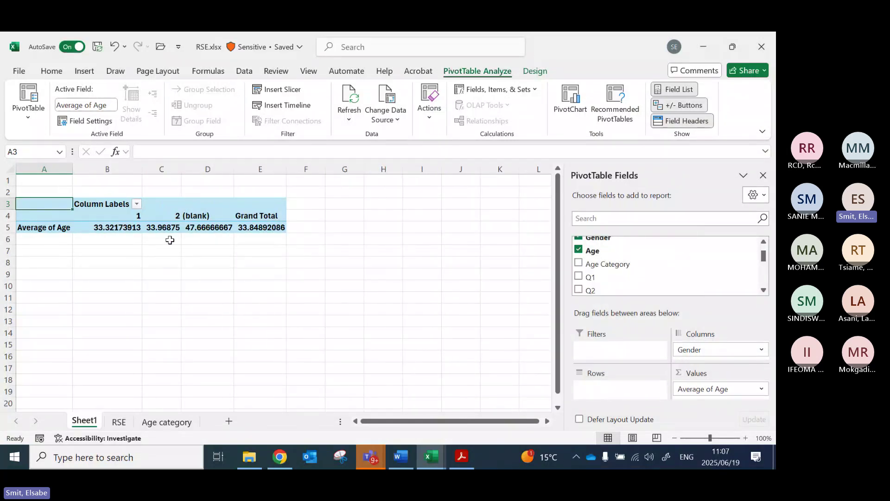
Step: Inspect the average age for gender codes 1, 2 and blank
left_click(120, 227)
left_click(134, 215)
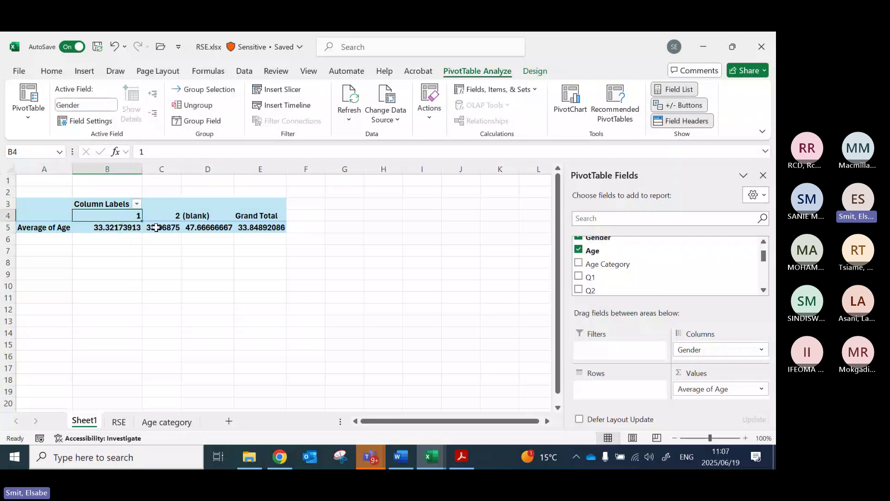
left_click(155, 228)
left_click(167, 216)
left_click(201, 231)
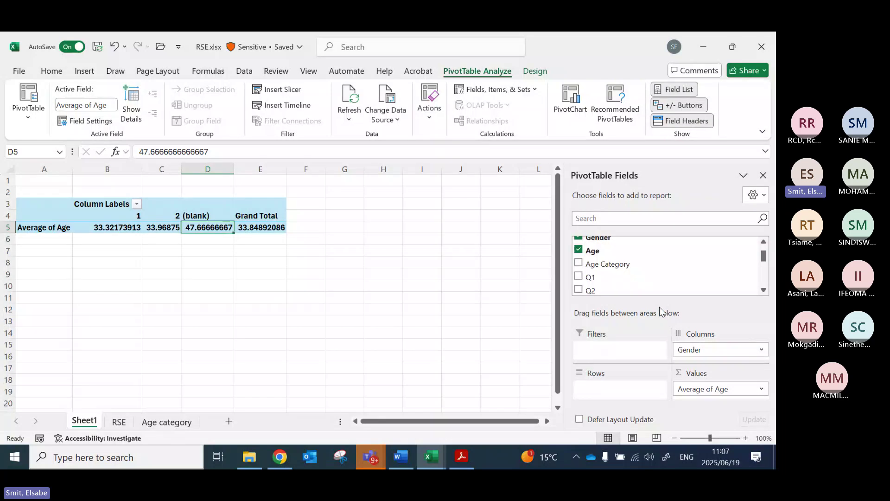
Step: Hide the PivotTable field list and check the gender codes against their average ages
left_click(763, 176)
left_click(118, 271)
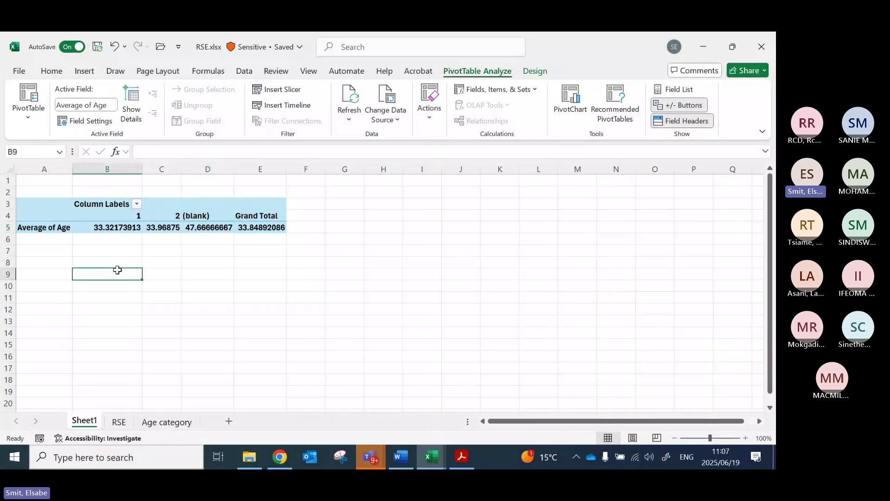
left_click_drag(134, 216, 140, 228)
left_click(200, 217)
left_click(134, 231)
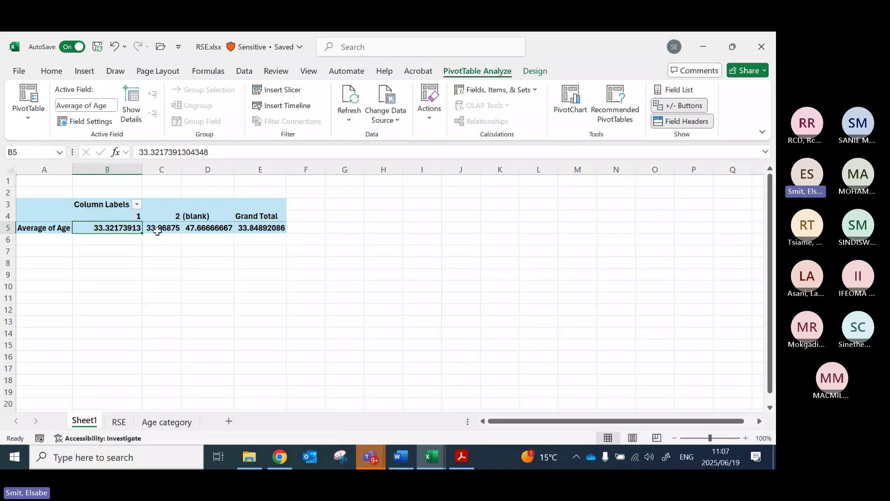
Step: Show the PivotTable field list again from the average age cell, and close it
right_click(110, 232)
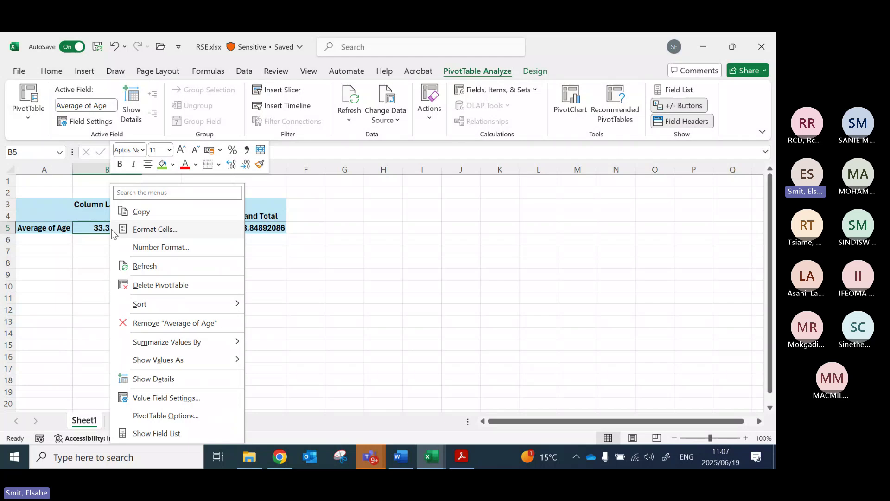
left_click(157, 433)
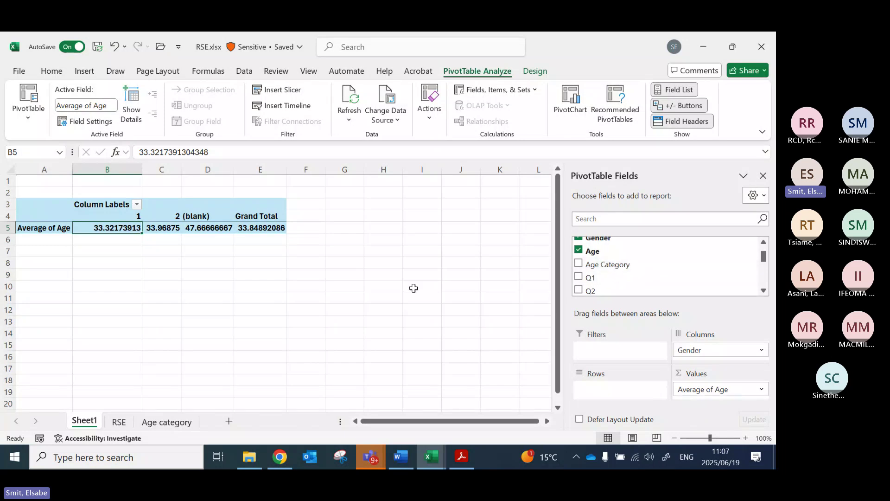
left_click(763, 176)
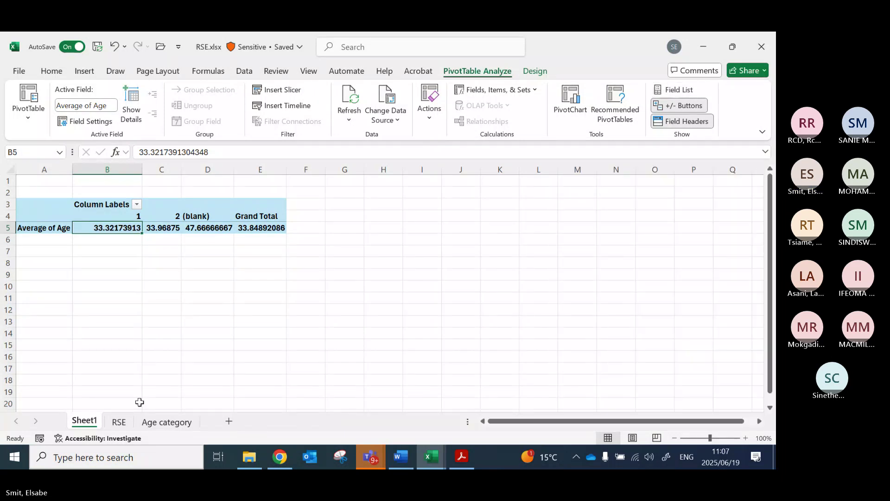
Step: Copy gender codes 1 and 2 with their average ages (B4:C5) and paste them as values at H4
left_click(123, 310)
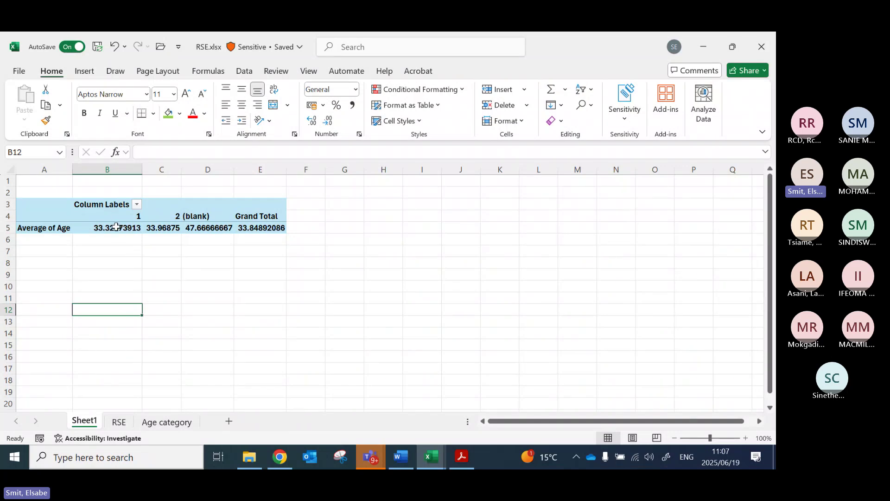
left_click_drag(116, 228, 168, 228)
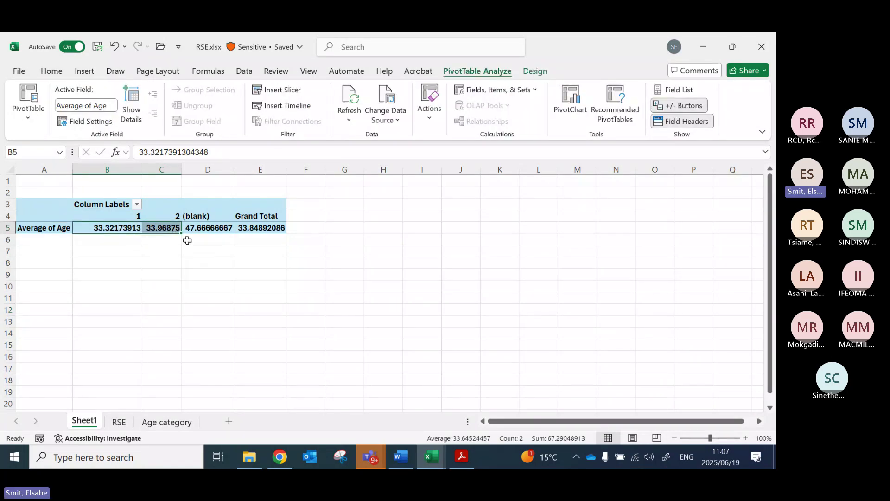
left_click_drag(103, 216, 154, 228)
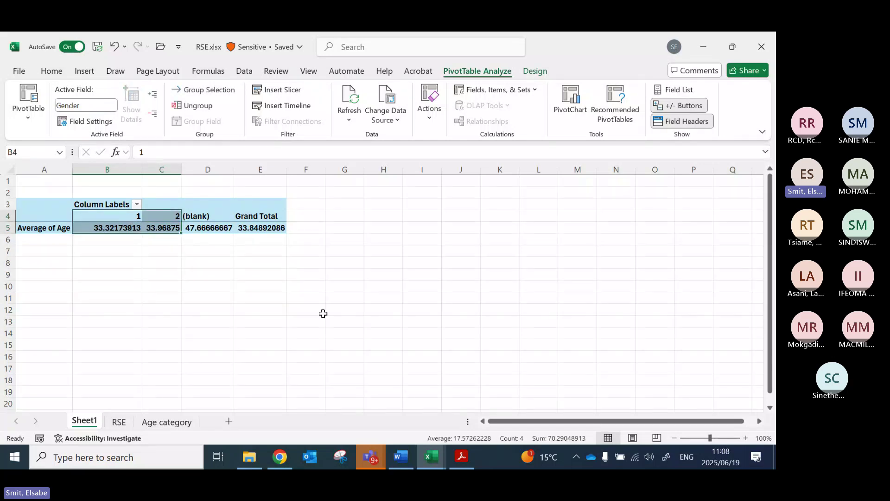
key("ctrl+c")
left_click(383, 215)
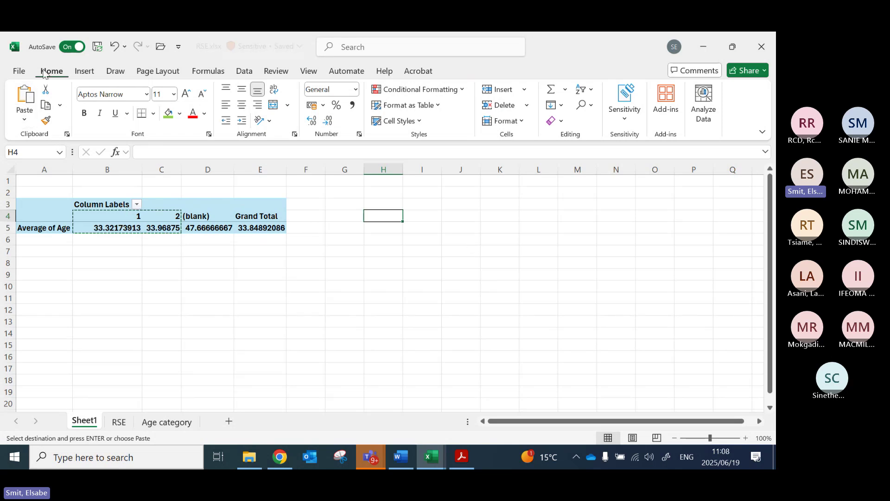
left_click(25, 123)
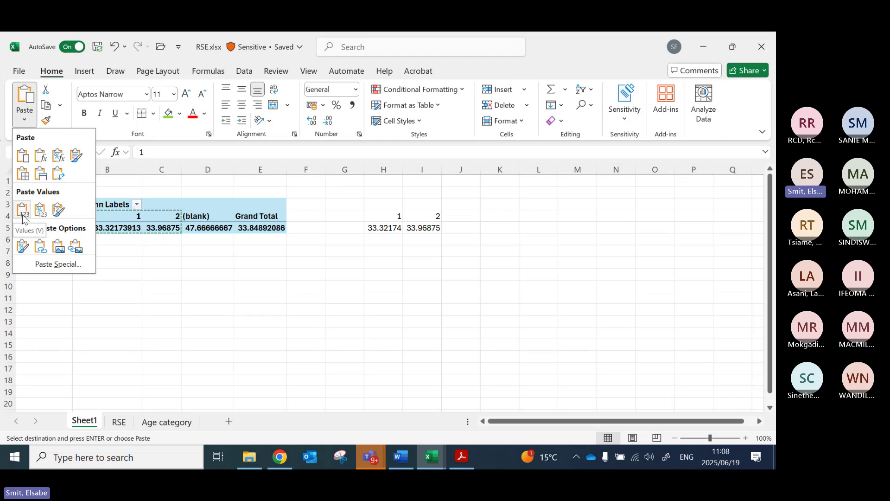
left_click(23, 210)
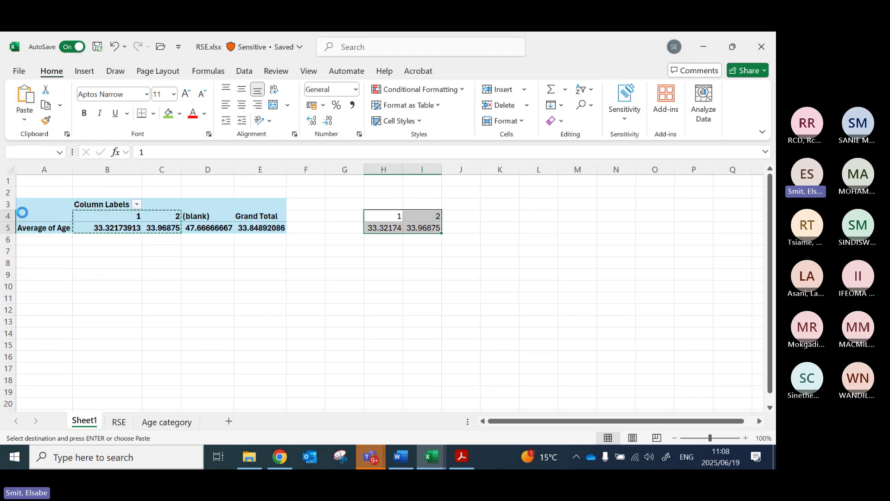
left_click(389, 228)
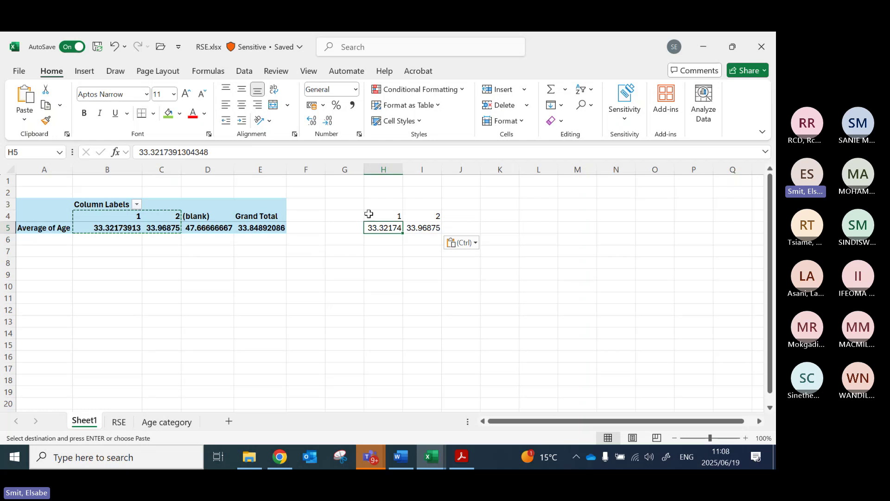
left_click(422, 229)
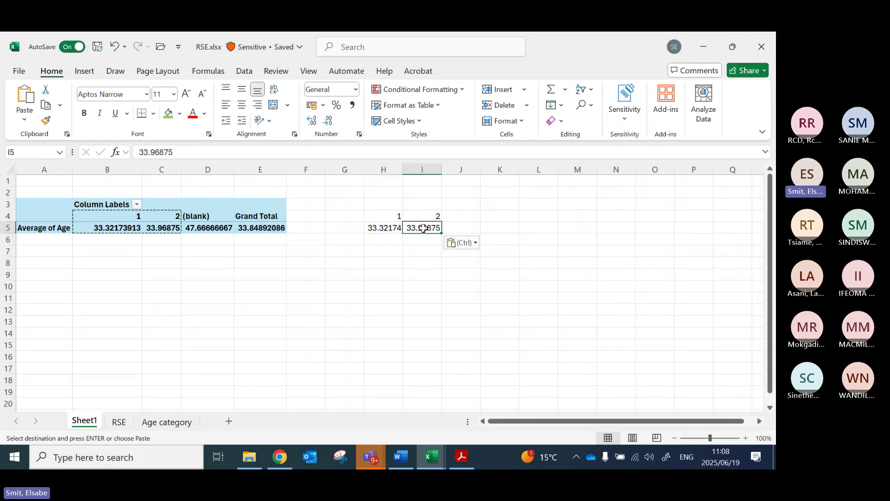
key("Escape")
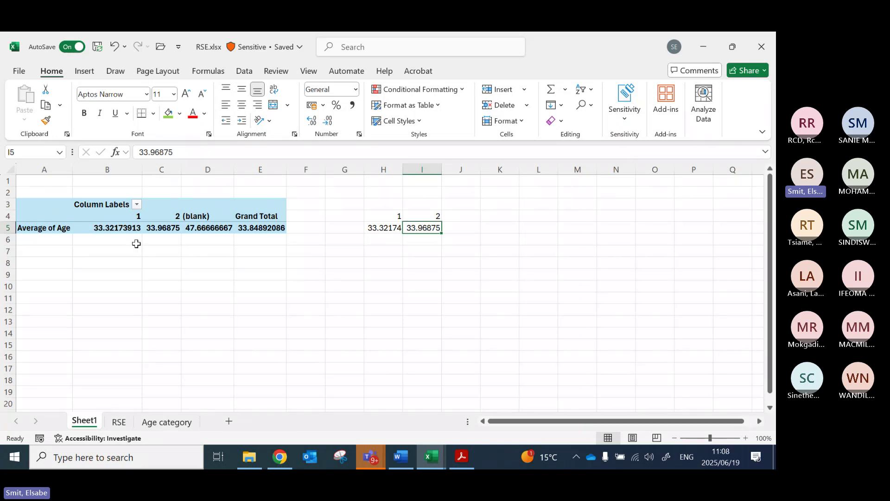
Step: Examine the PivotTable's average age cells and clear the pasted values from columns H and I
left_click(116, 228)
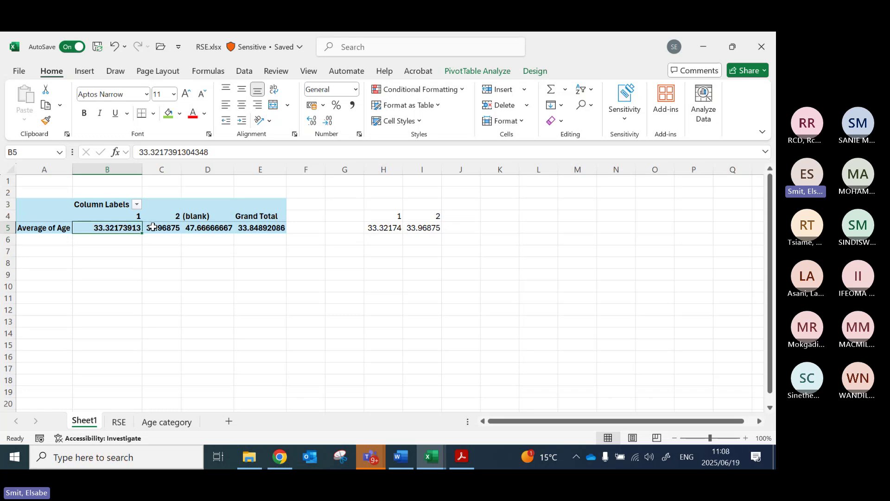
mouse_move(153, 227)
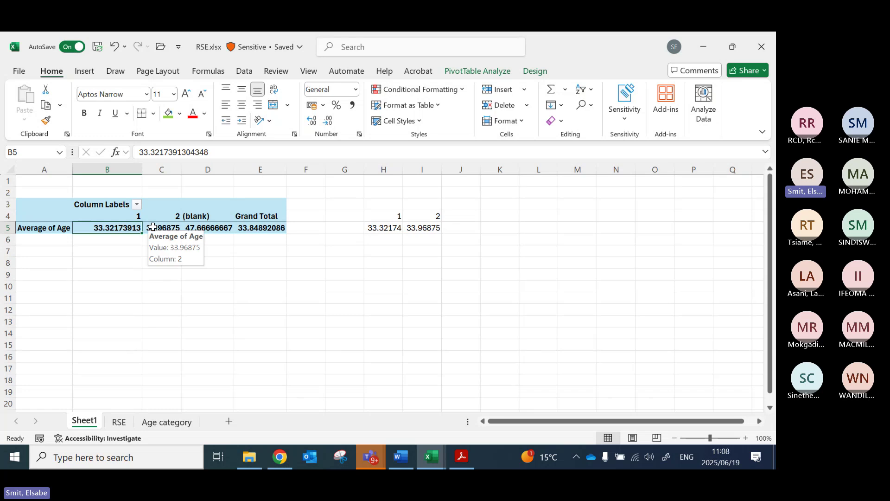
left_click_drag(388, 169, 426, 180)
key("Delete")
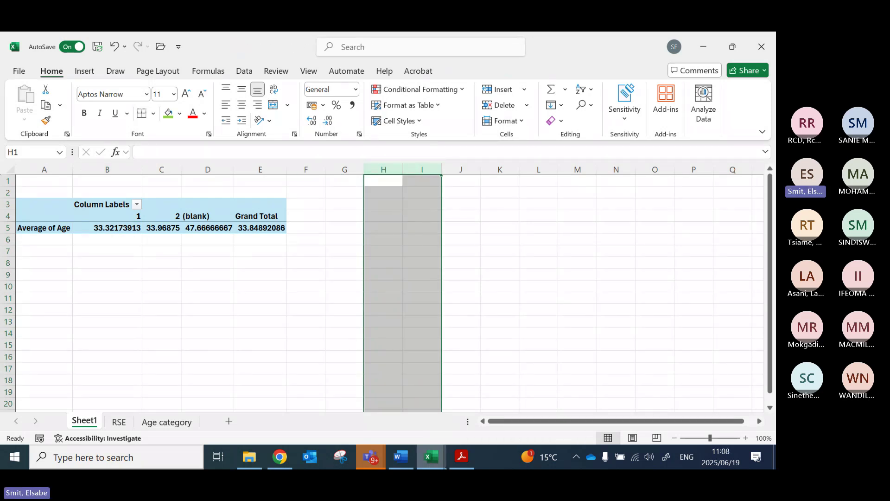
Step: Switch to the Word document to review the age-group frequency table and bar graph tasks, and return to the Excel workbook
left_click(401, 459)
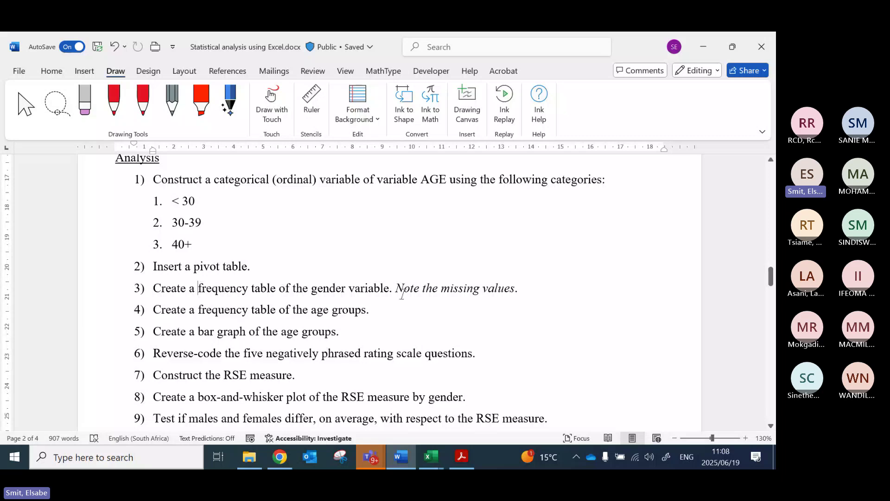
left_click(231, 315)
left_click(248, 338)
key("alt+Tab")
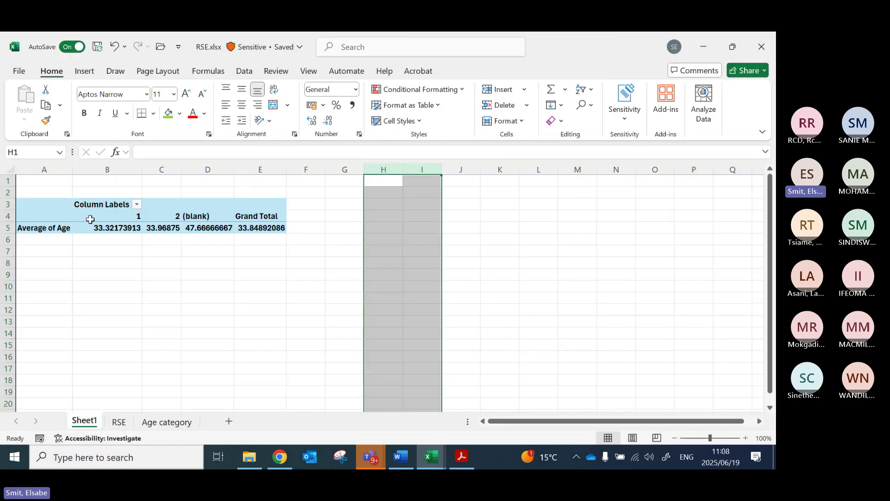
Step: Show the PivotTable field list and remove Gender from the columns and Average of Age from the values
left_click(105, 218)
right_click(106, 220)
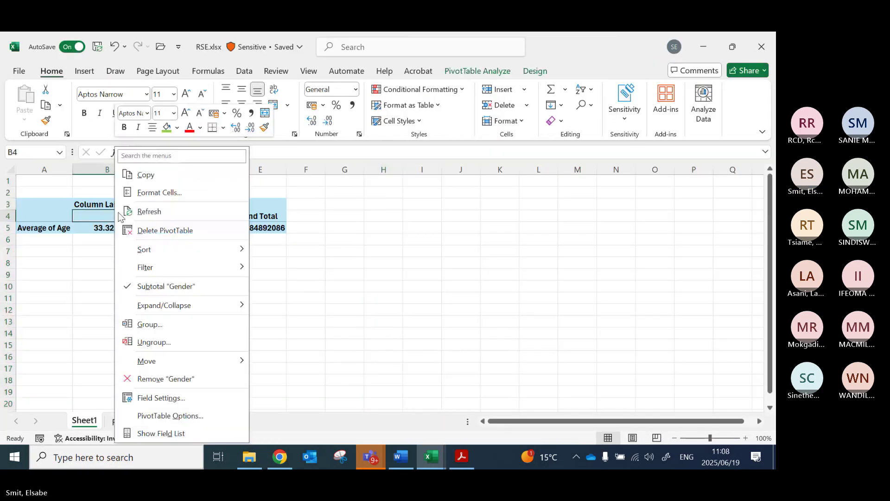
left_click(170, 434)
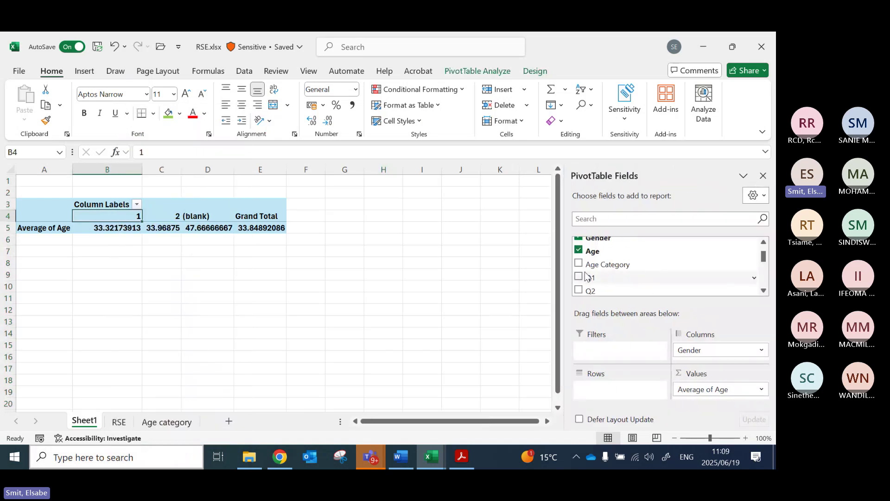
left_click_drag(698, 350, 688, 311)
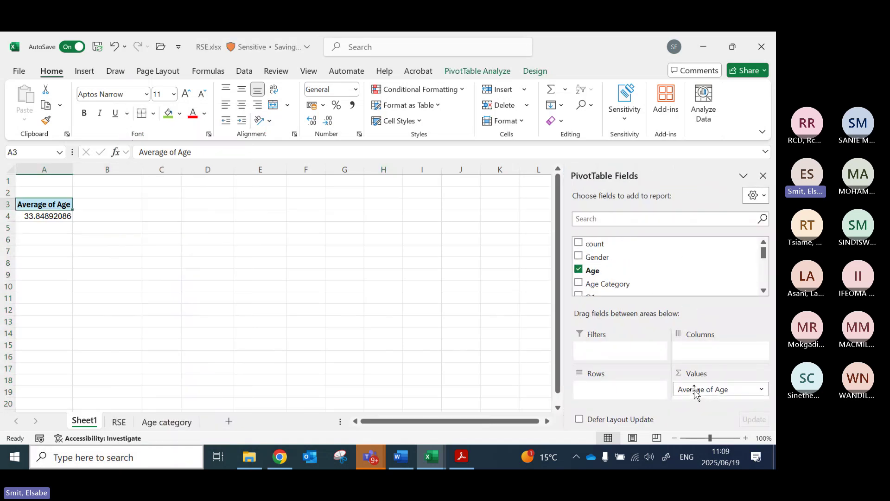
left_click_drag(694, 390, 655, 284)
Step: Build the age-group frequency PivotTable with Age Category as rows and the sum of count as values
left_click_drag(598, 274, 610, 389)
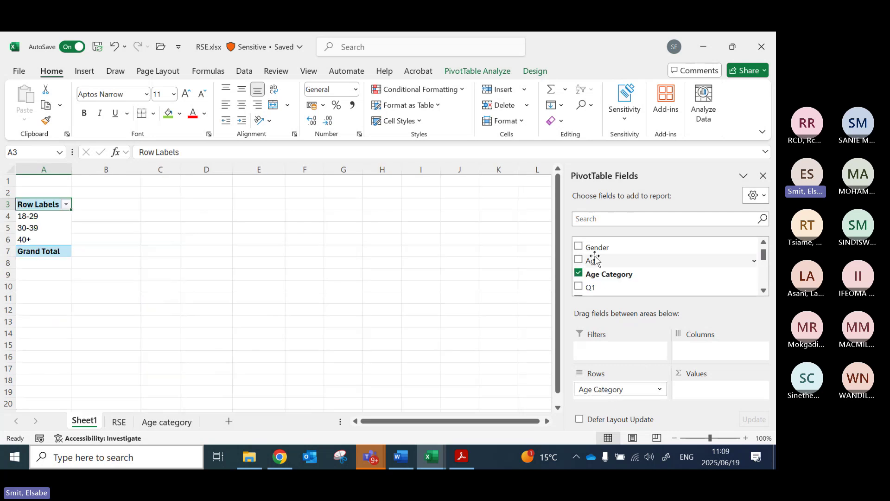
scroll(595, 260, "up", 1)
left_click_drag(598, 248, 705, 389)
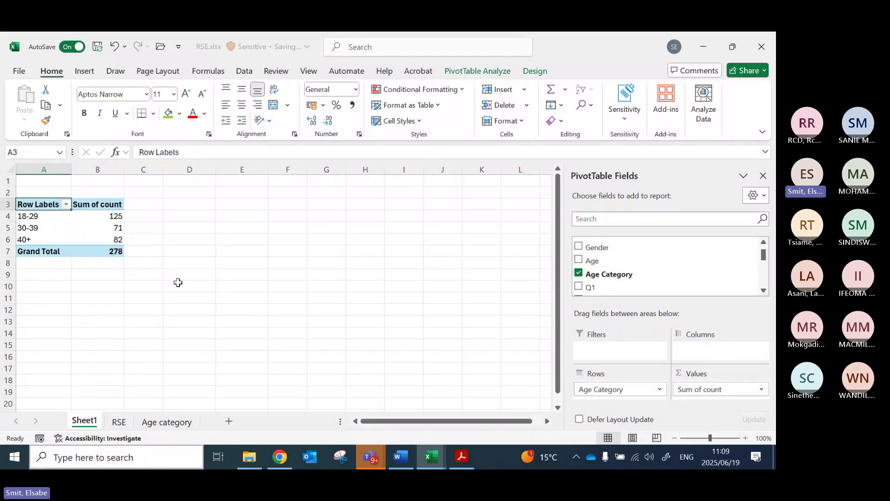
left_click(160, 294)
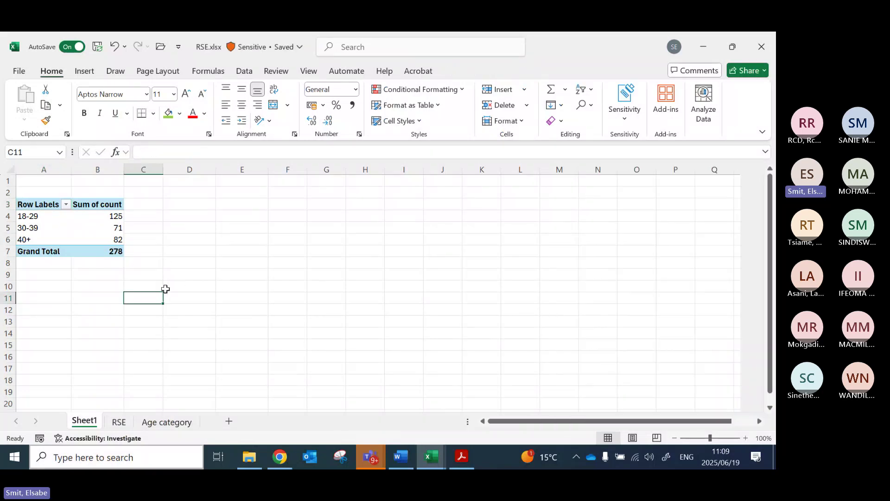
Step: Rename Sheet1, which holds the PivotTable, as Pivot
double_click(85, 423)
type("Pib")
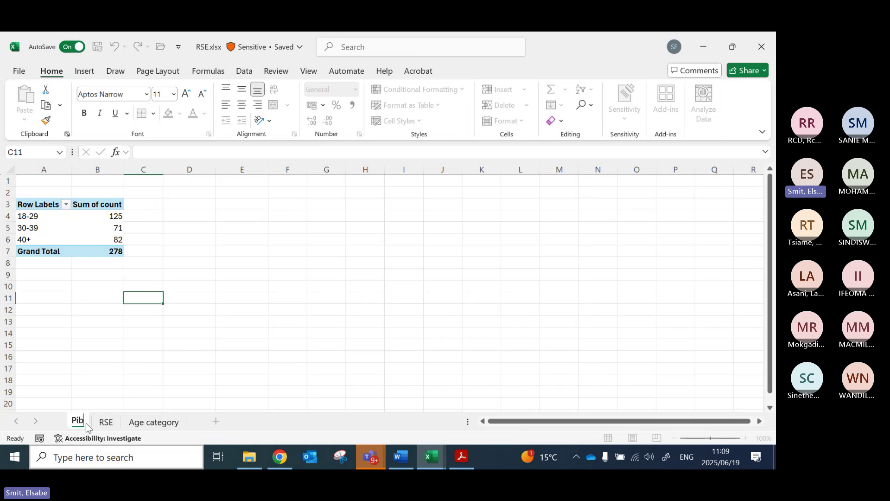
key("BackSpace")
type("vot")
key("Return")
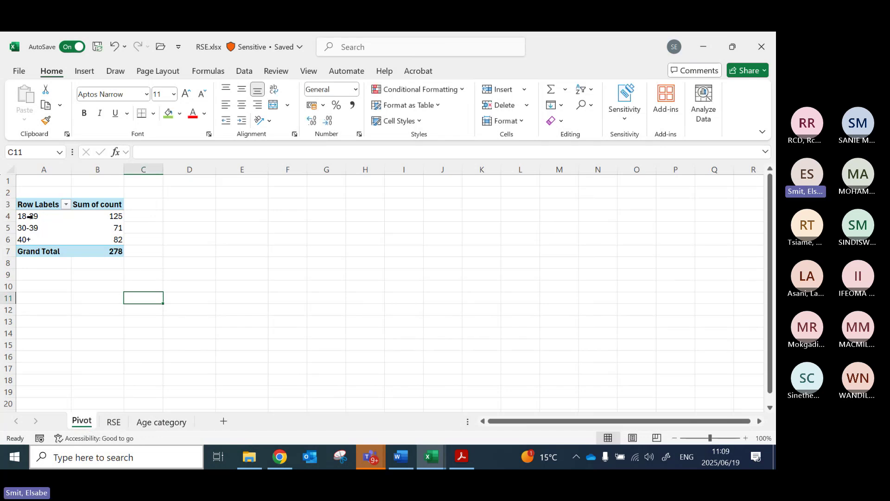
Step: Add a new worksheet, move it after the Age category sheet and rename it Bar graph
left_click_drag(26, 216, 55, 241)
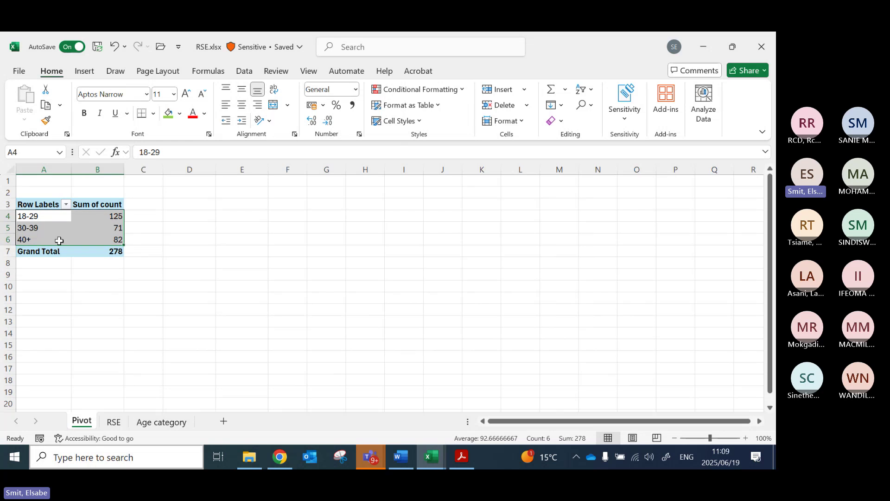
key("ctrl+c")
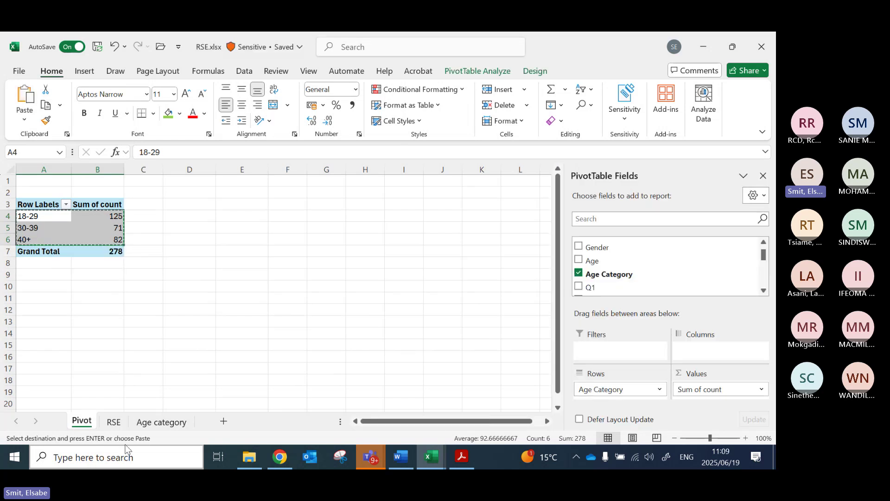
left_click(225, 422)
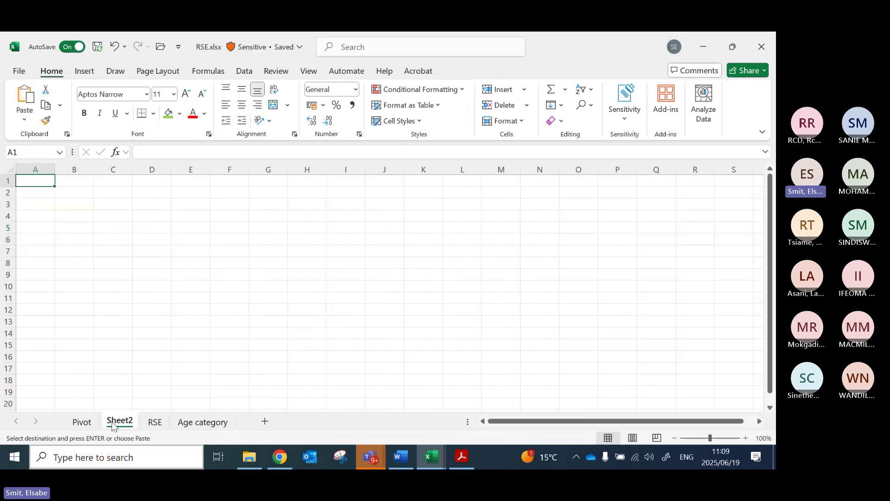
left_click_drag(113, 424, 214, 424)
double_click(215, 421)
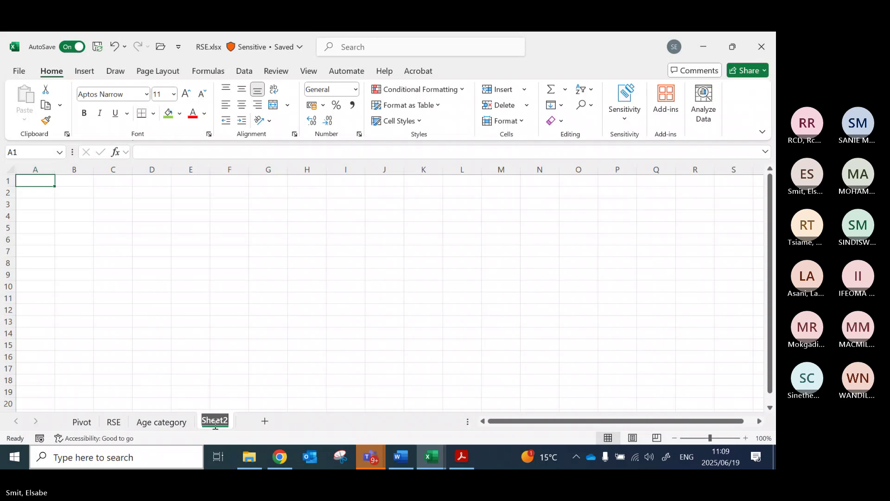
type("Bar")
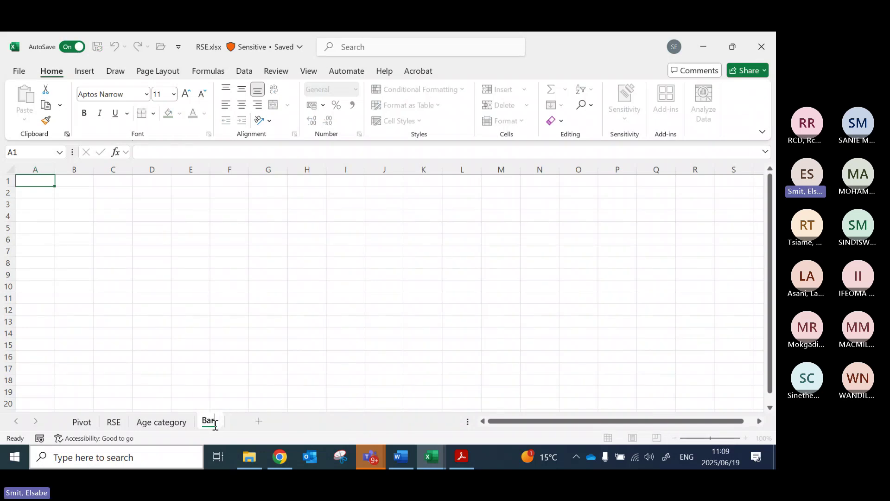
type(" graph")
key("Return")
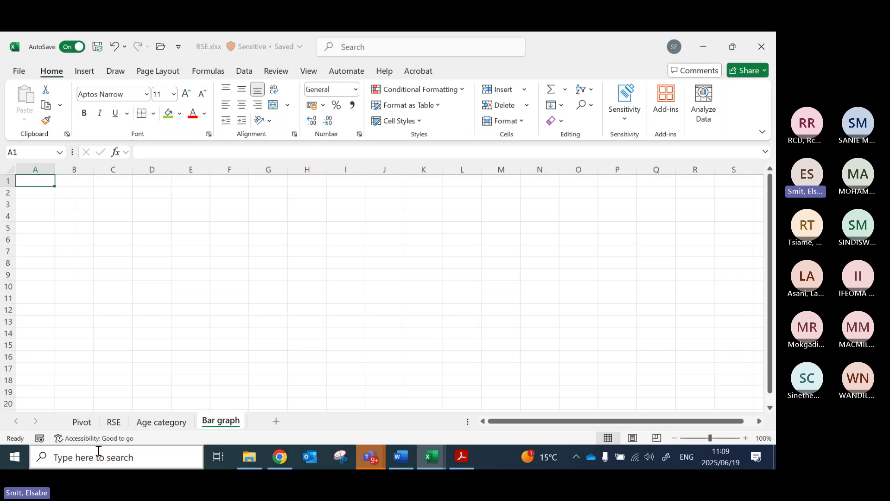
Step: Copy the age groups and their counts (A4:B6) from the Pivot sheet and paste them as values at A2 of the Bar graph sheet
left_click(81, 422)
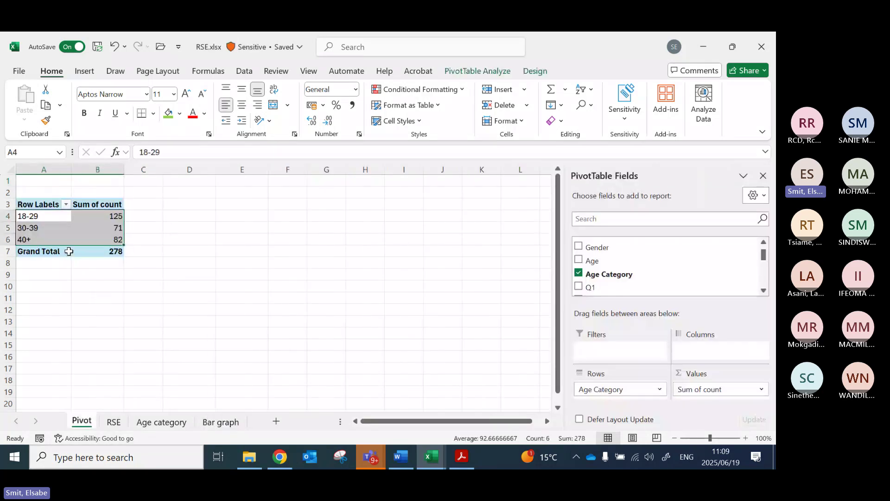
key("ctrl+c")
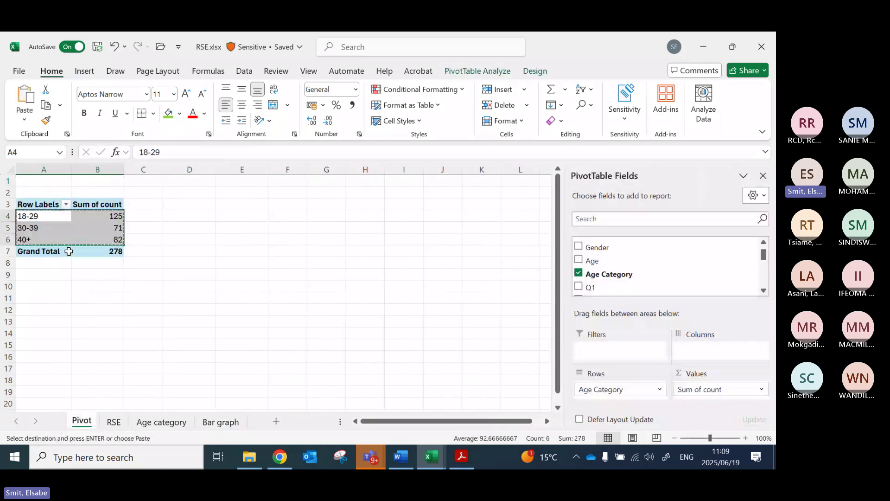
left_click(224, 426)
left_click(28, 192)
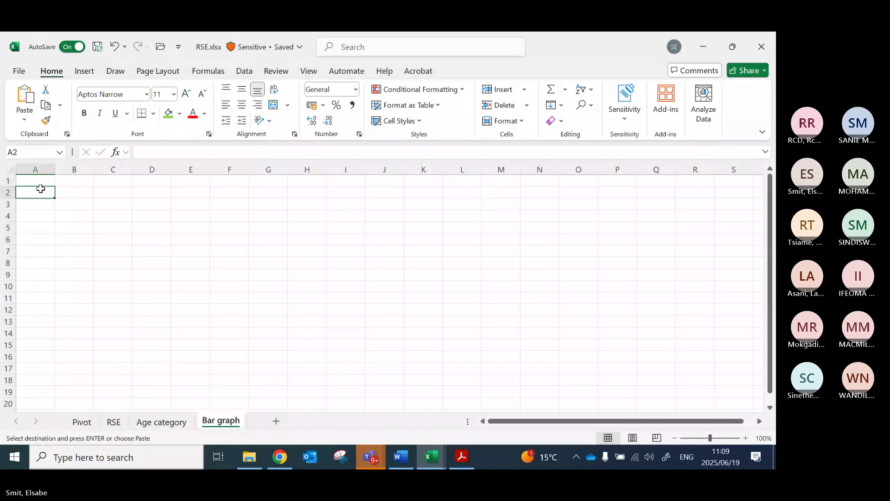
left_click(23, 121)
left_click(22, 211)
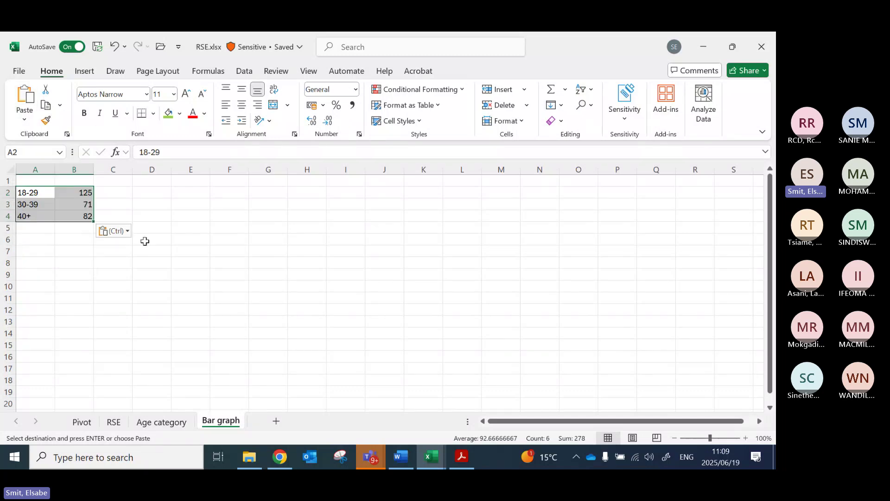
Step: Enter the headings Age category in A1 and Frequency in B1, and widen column A to fit its heading
left_click(41, 183)
key("Escape")
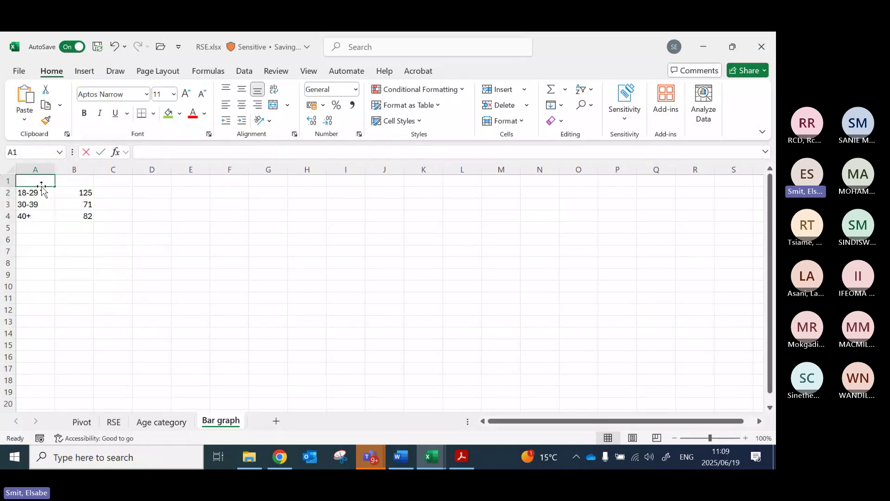
type("Age categ")
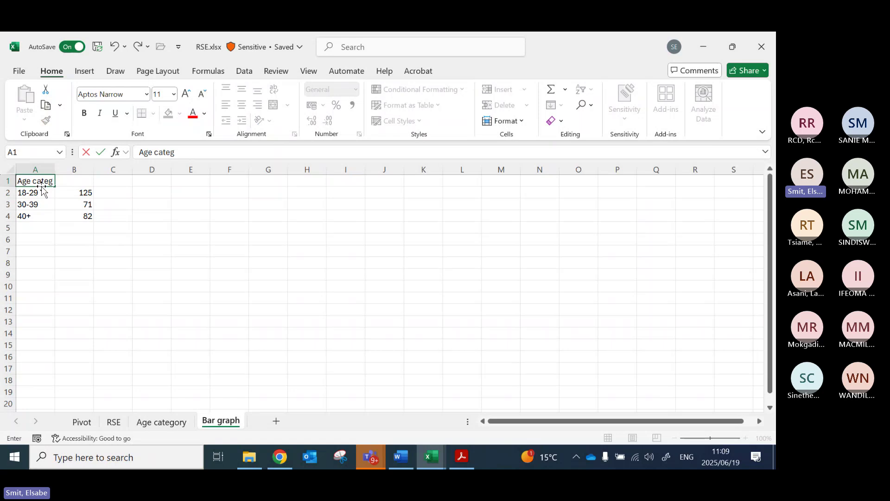
type("ory")
key("Tab")
type("Frequency")
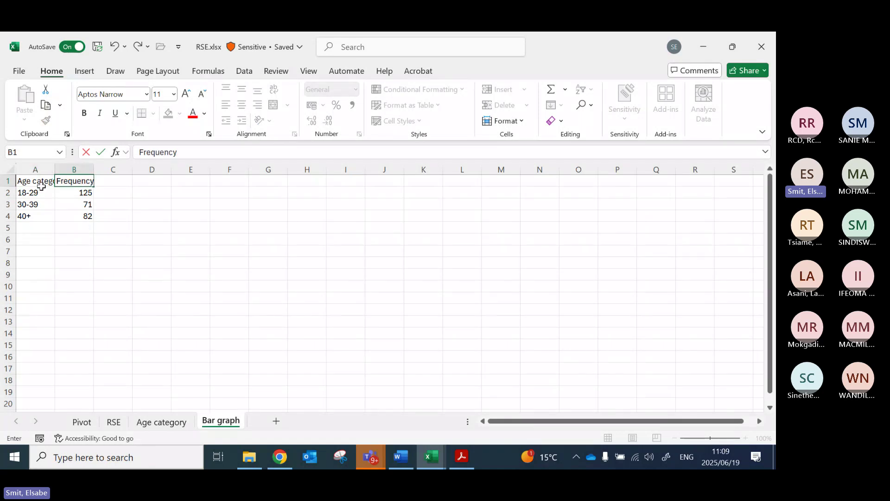
key("Return")
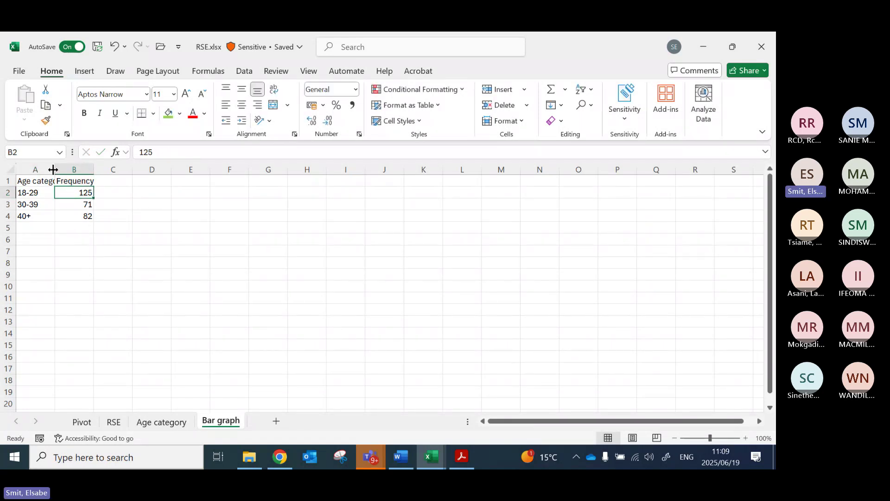
left_click(53, 170)
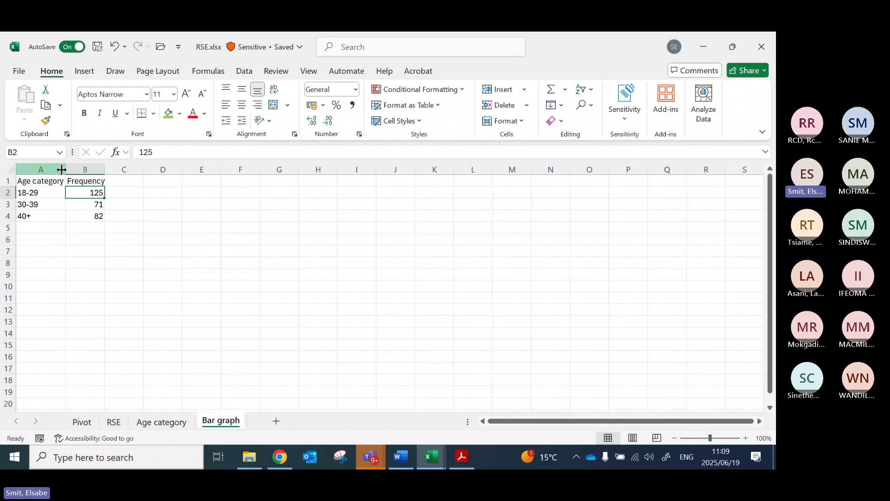
Step: Insert a 2-D clustered column chart of the age groups and frequencies in A2:B4
left_click_drag(27, 193, 88, 216)
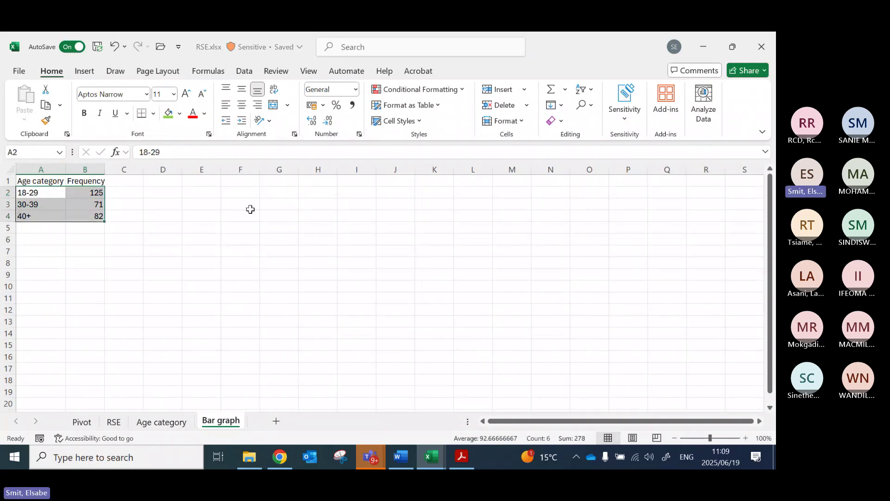
left_click(84, 71)
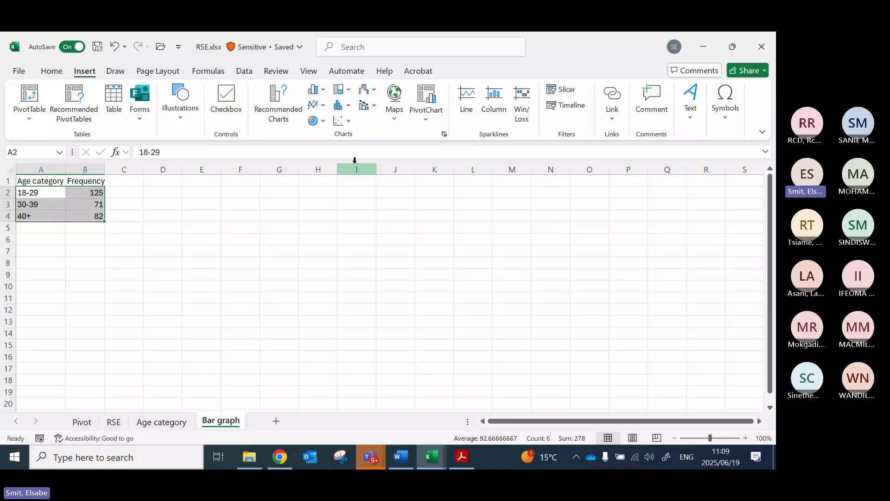
left_click(318, 92)
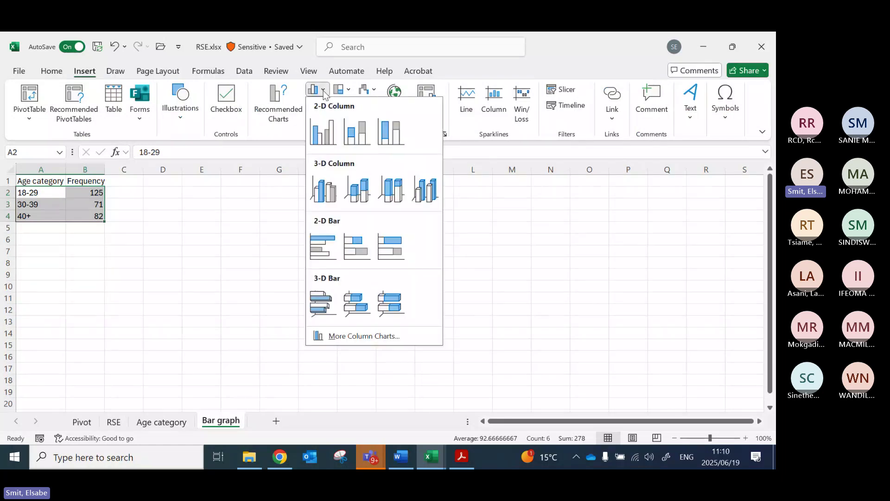
left_click(325, 133)
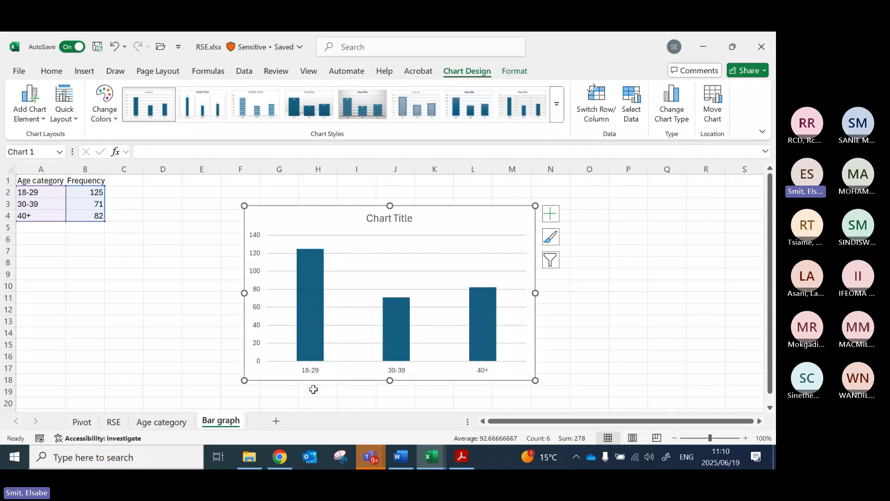
Step: Delete the title and the horizontal gridlines from the age-group column chart
left_click(392, 219)
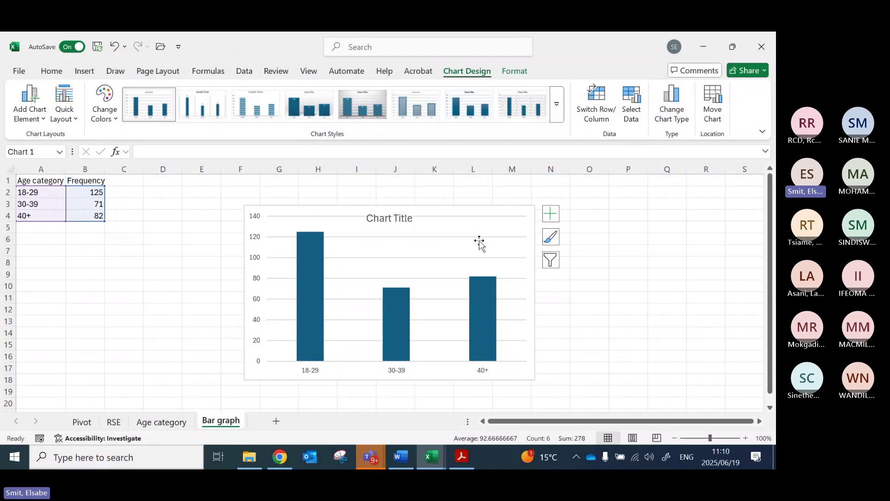
key("Delete")
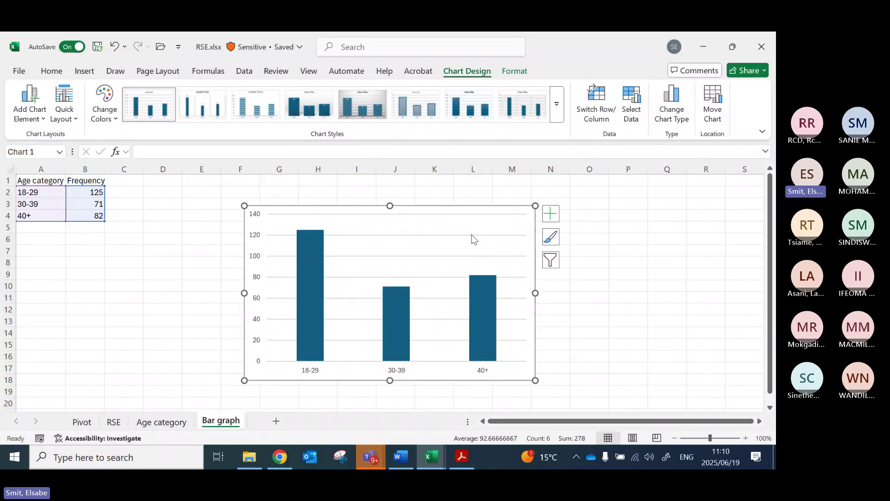
left_click(475, 235)
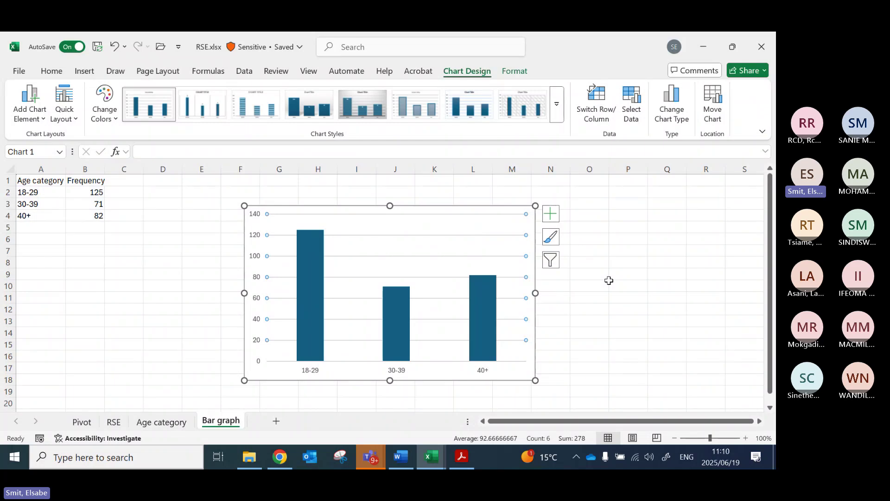
key("Escape")
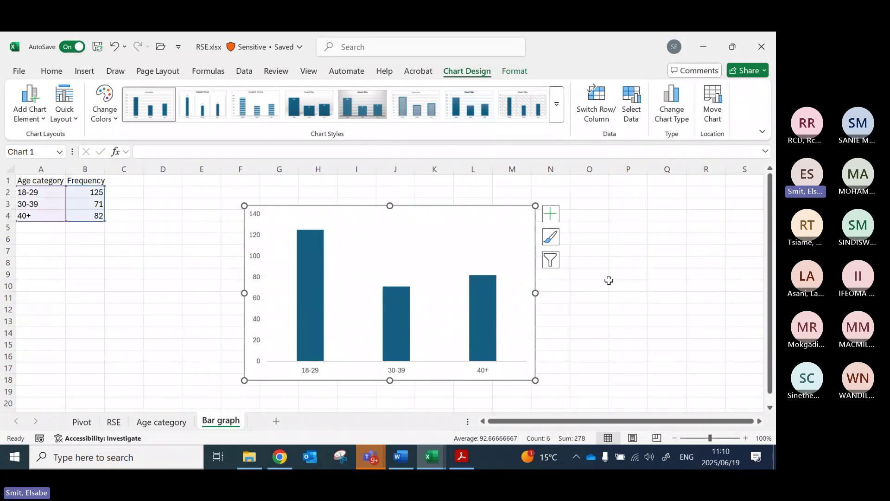
Step: Add data labels to the chart's columns, and switch to the Word document to check the analysis task list
right_click(311, 282)
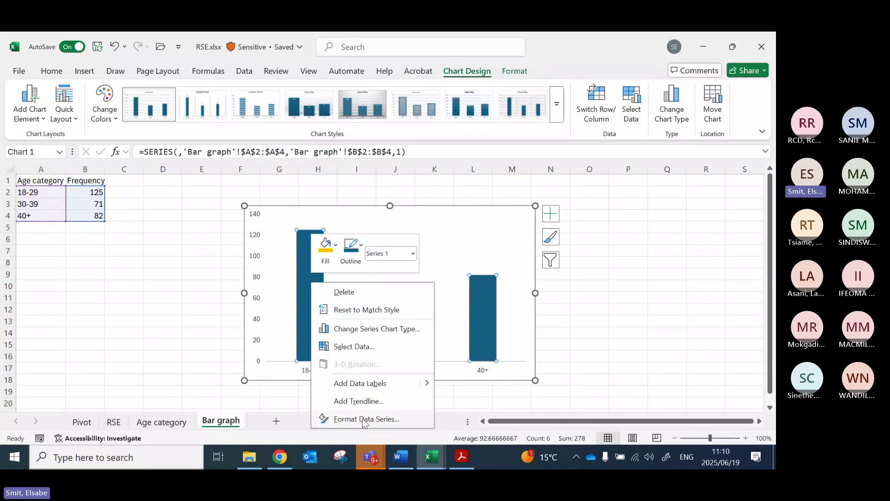
left_click(360, 383)
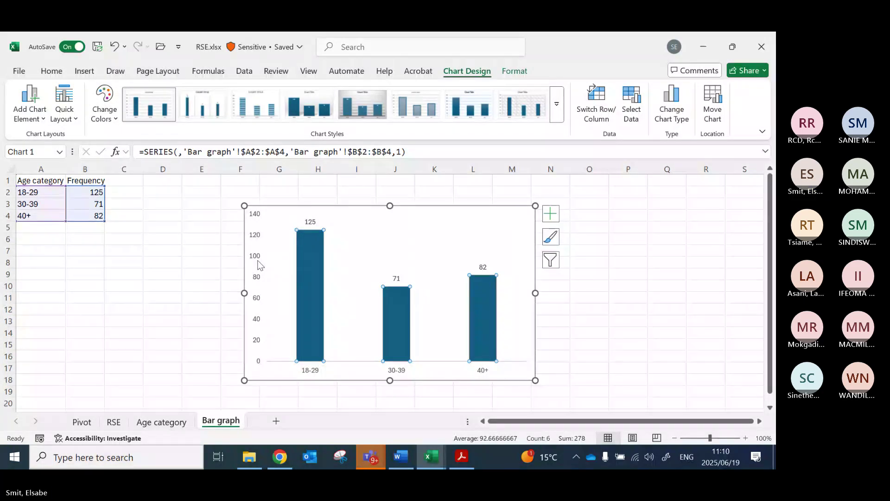
left_click(626, 319)
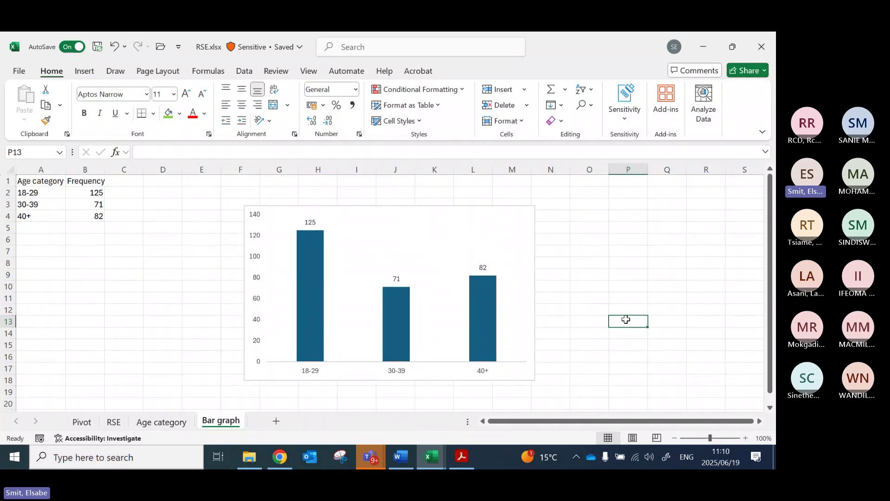
key("alt+Tab")
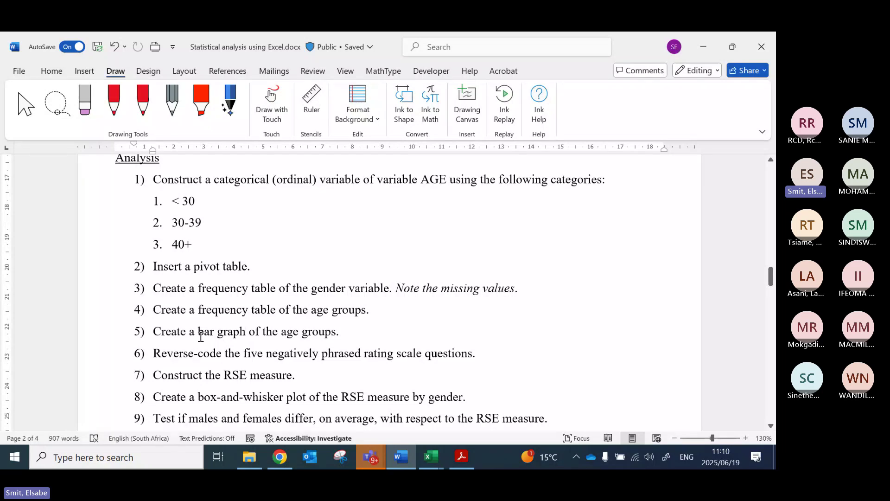
Step: Switch back to the Excel workbook and compare the age-group frequencies on the Pivot sheet with those on the Bar graph sheet
key("alt+Tab")
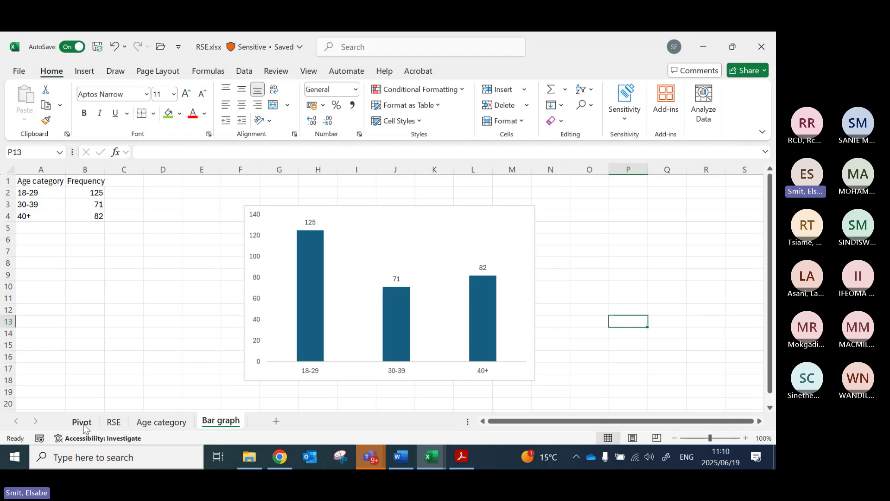
left_click(82, 422)
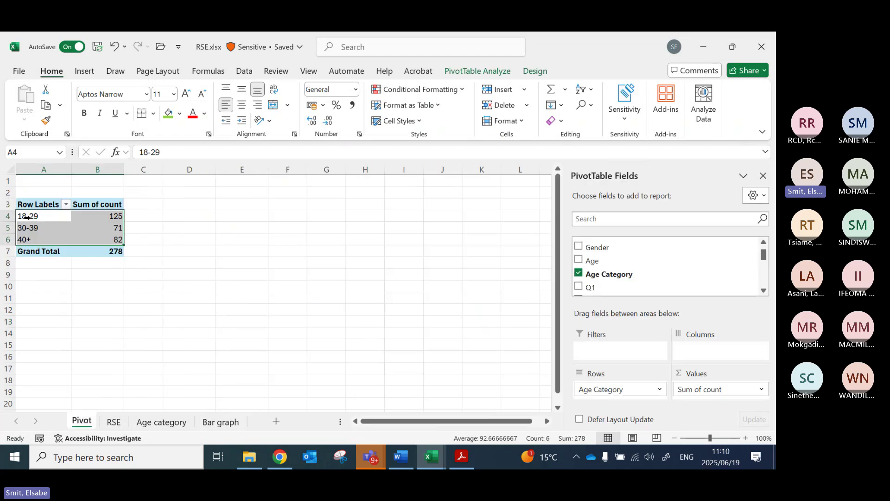
left_click(225, 425)
left_click_drag(19, 194, 103, 217)
left_click(83, 248)
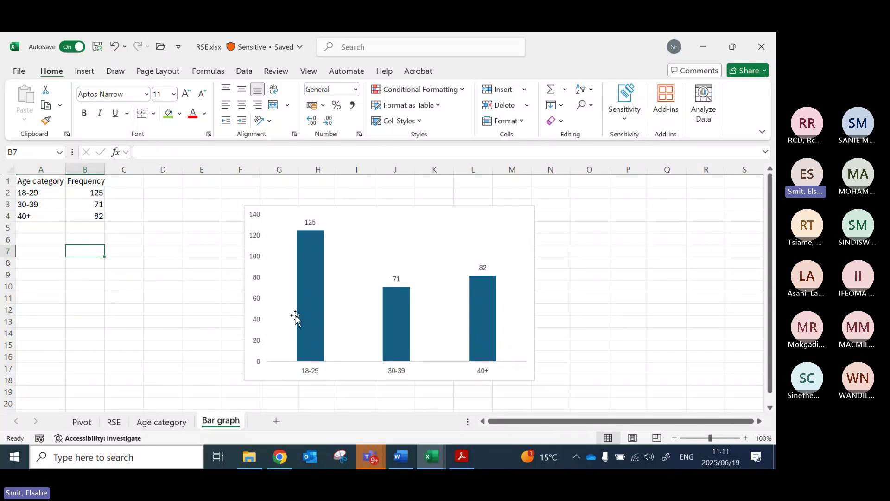
left_click(34, 250)
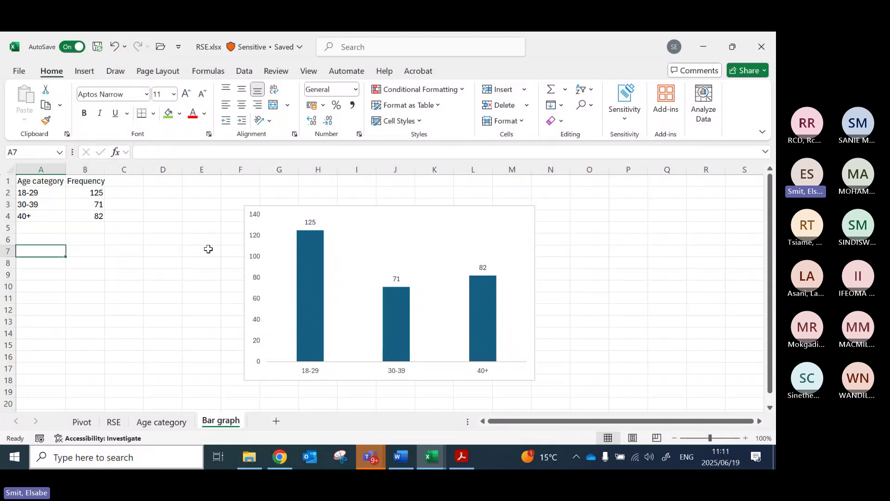
Step: Move the age-group column chart across to about columns K to Q, leaving space beside the frequency table
left_click_drag(28, 193, 93, 216)
left_click(392, 207)
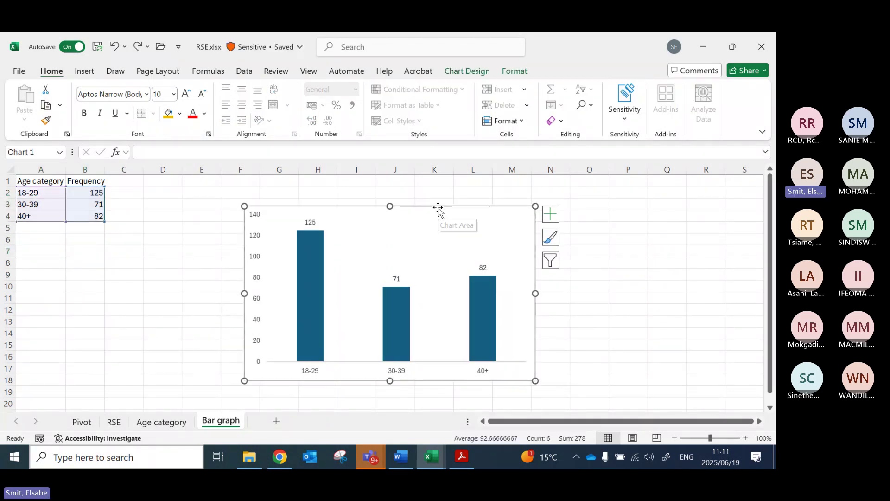
left_click_drag(439, 208, 607, 202)
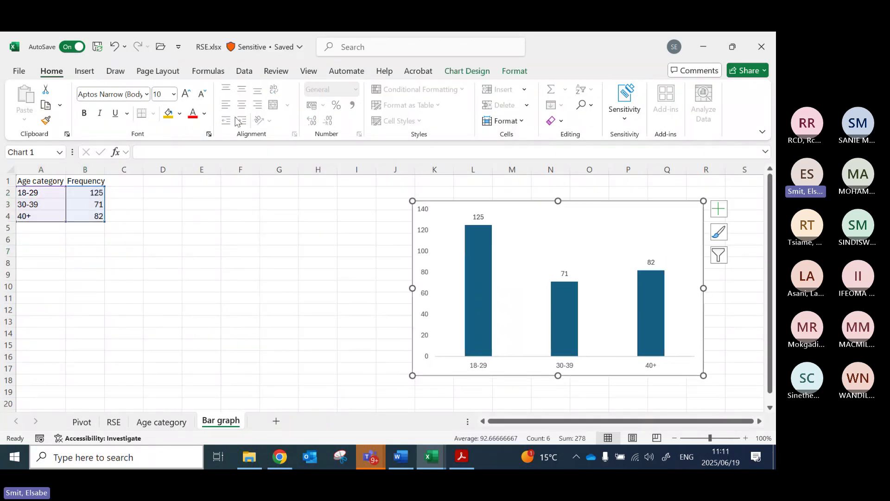
left_click(86, 72)
left_click(318, 120)
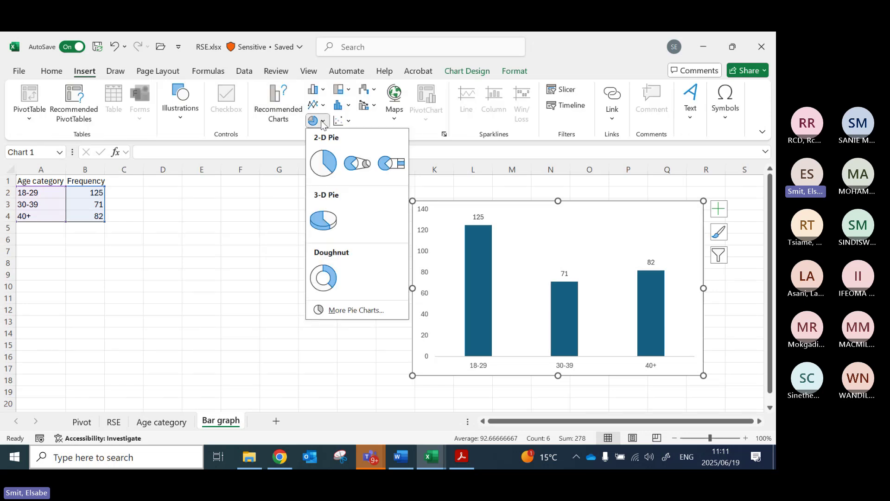
left_click(323, 163)
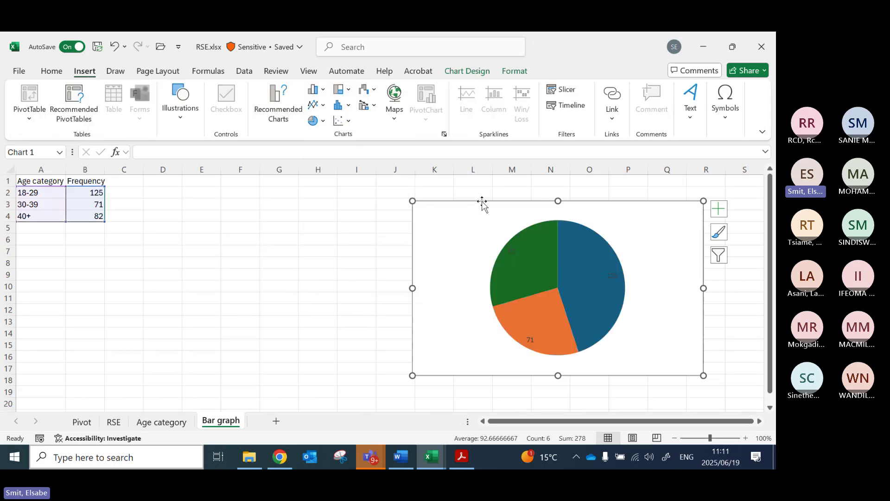
left_click_drag(483, 202, 227, 211)
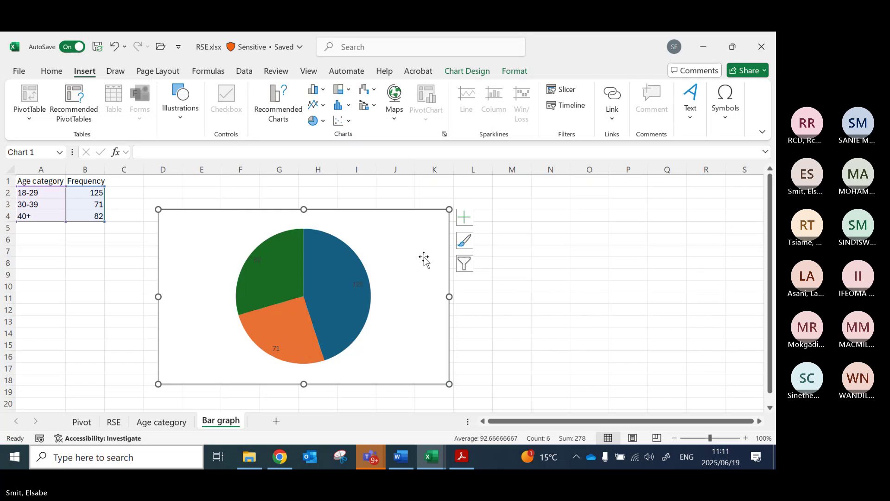
left_click(558, 295)
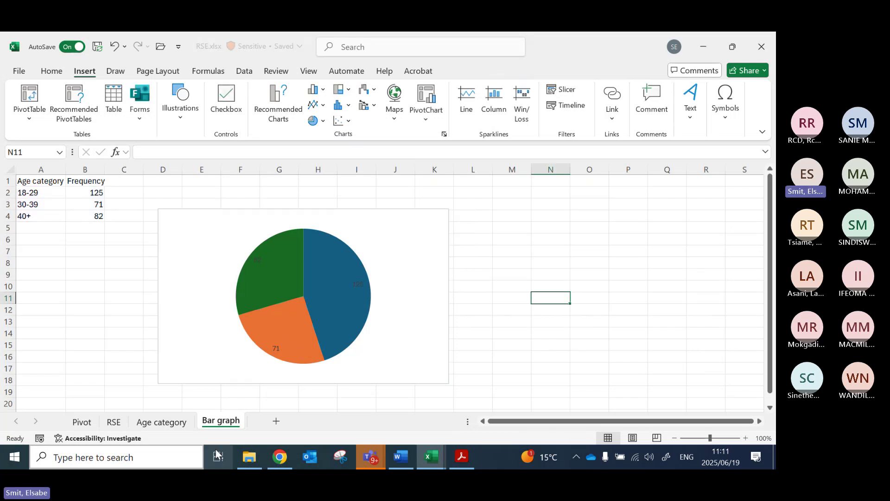
left_click(449, 251)
key("ctrl+z")
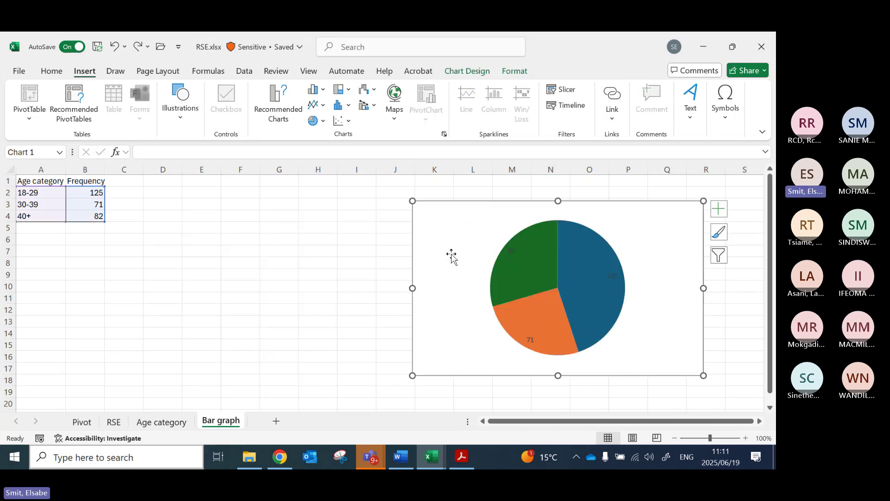
key("ctrl+z")
left_click(235, 281)
left_click(194, 204)
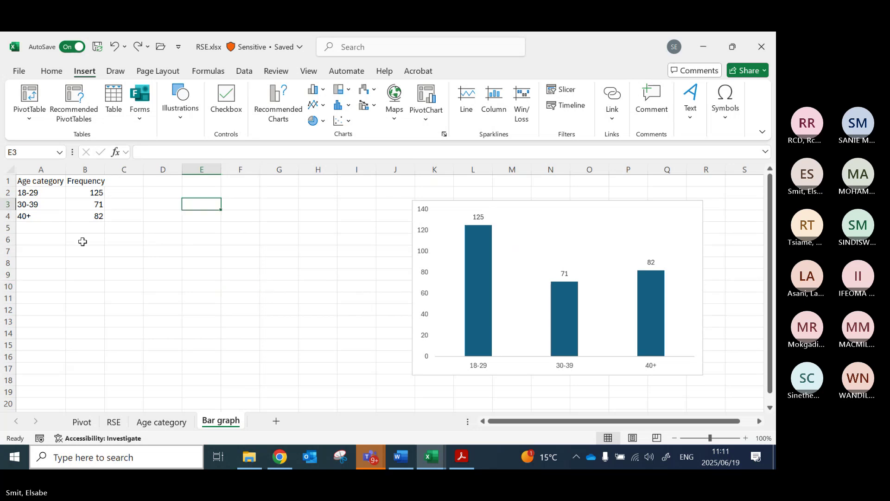
Step: Insert a 2-D pie chart of the age groups and frequencies in A2:B4, and place it between the table and the column chart
left_click_drag(28, 192, 95, 217)
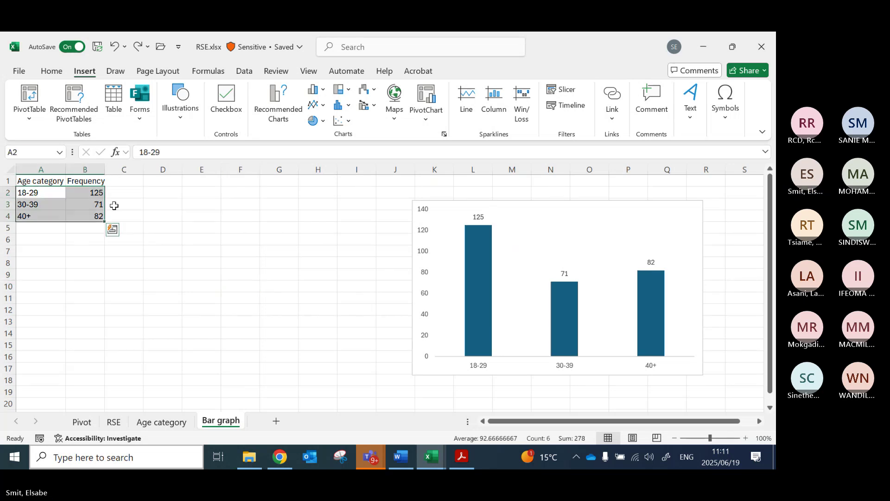
left_click(316, 121)
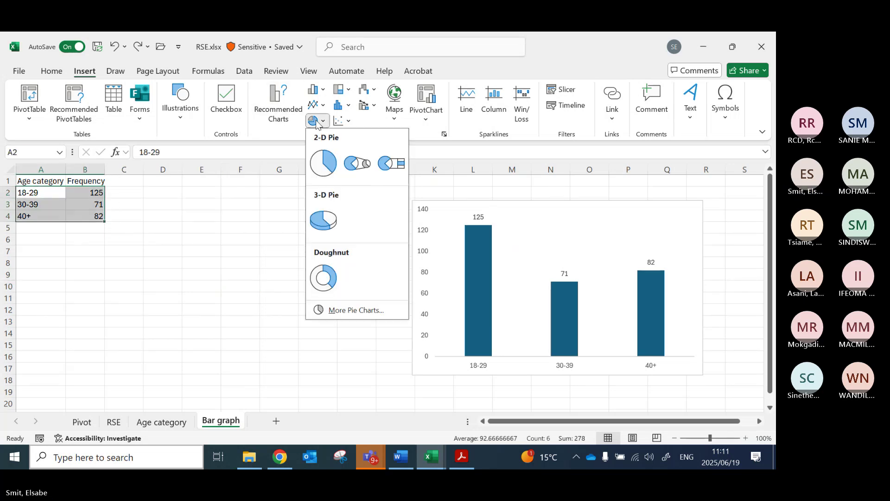
left_click(323, 163)
left_click_drag(338, 209, 207, 201)
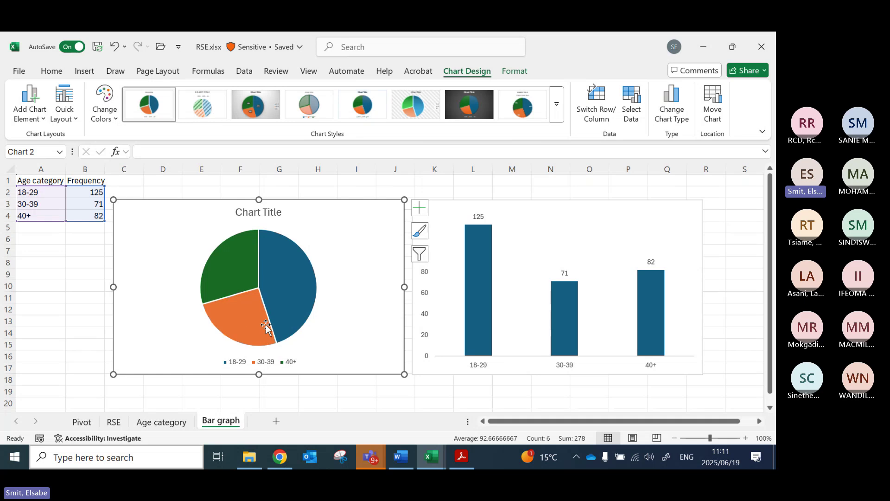
Step: Apply the chart style with pale, semi-transparent slices and coloured outlines to the pie chart
left_click(232, 268)
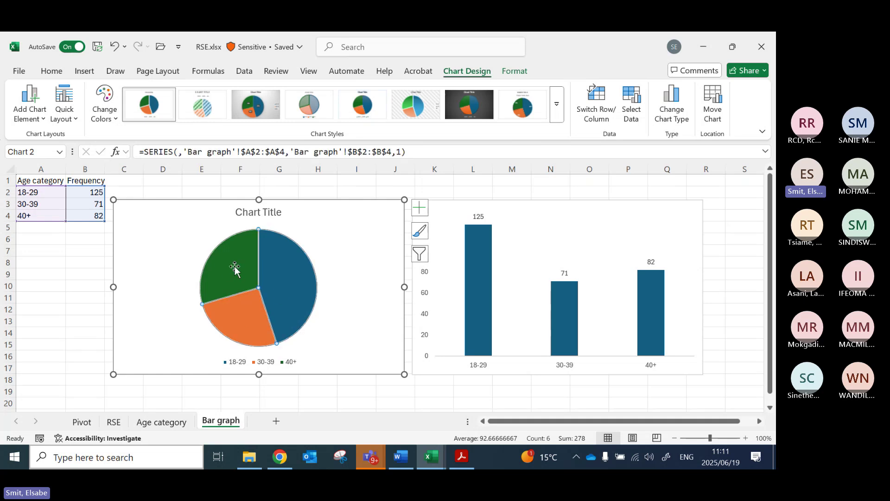
left_click(235, 268)
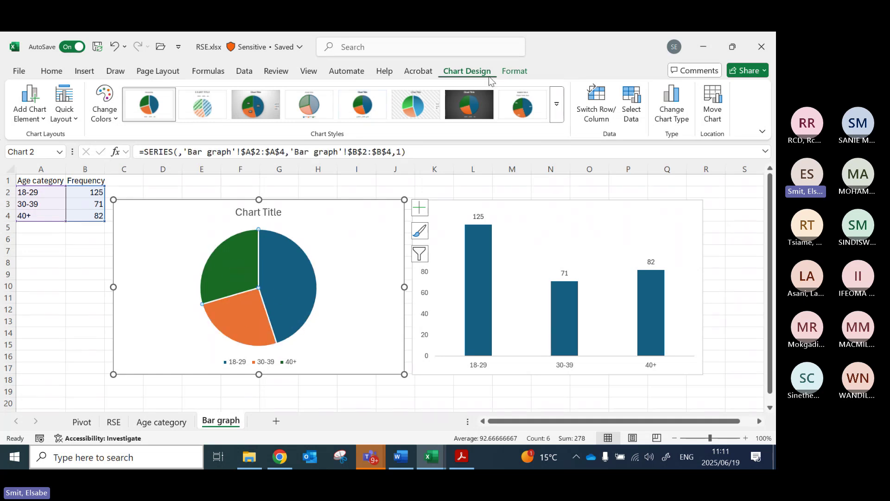
left_click(515, 71)
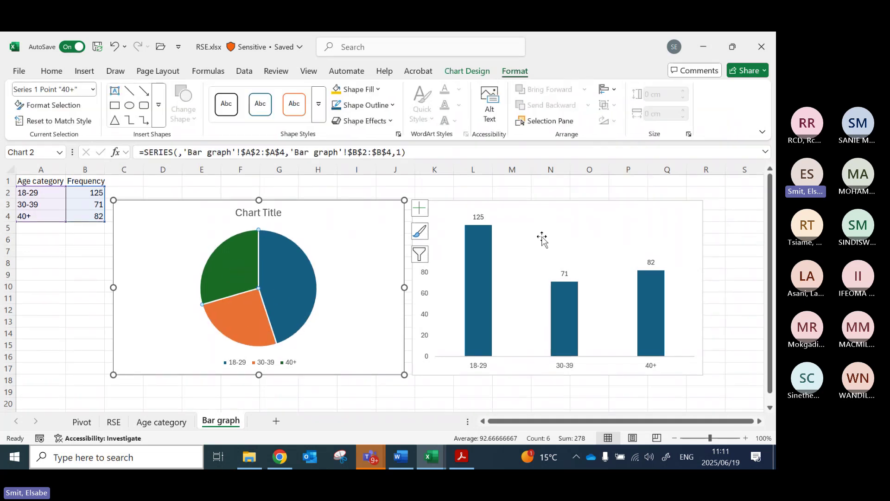
left_click(458, 72)
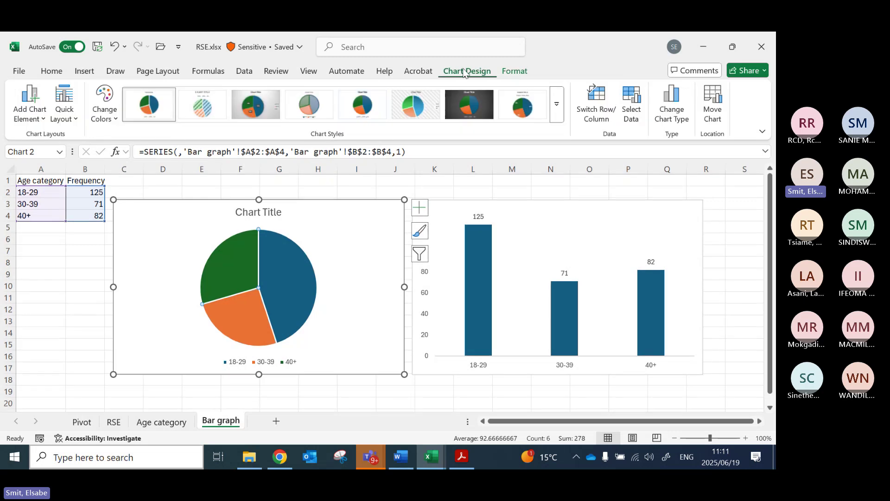
left_click(307, 110)
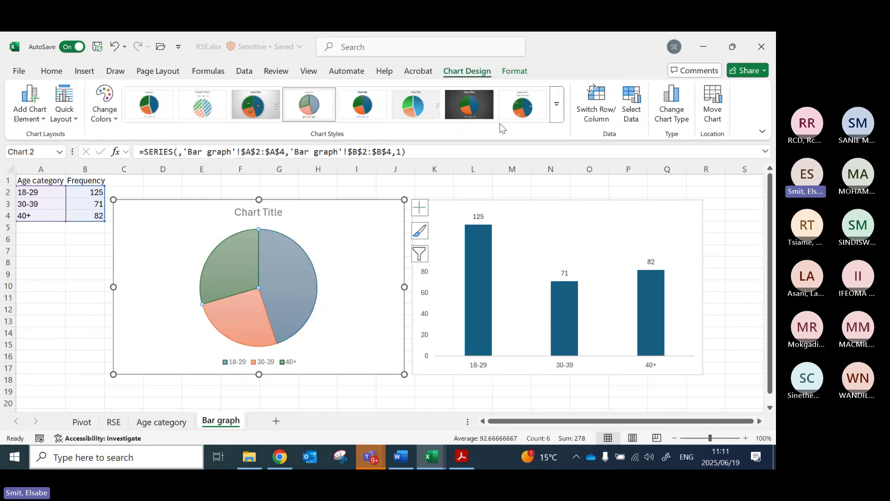
left_click(558, 107)
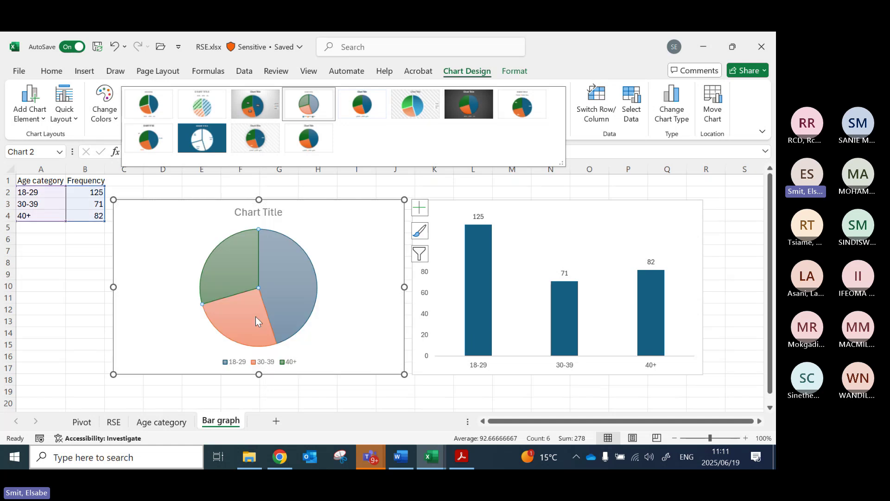
left_click(255, 317)
left_click(380, 402)
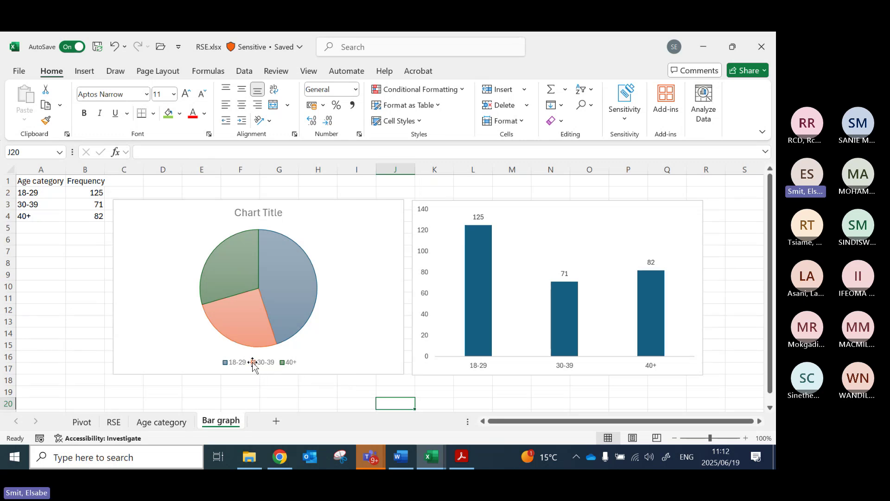
Step: Open the editing options for the pie chart's data series
right_click(283, 271)
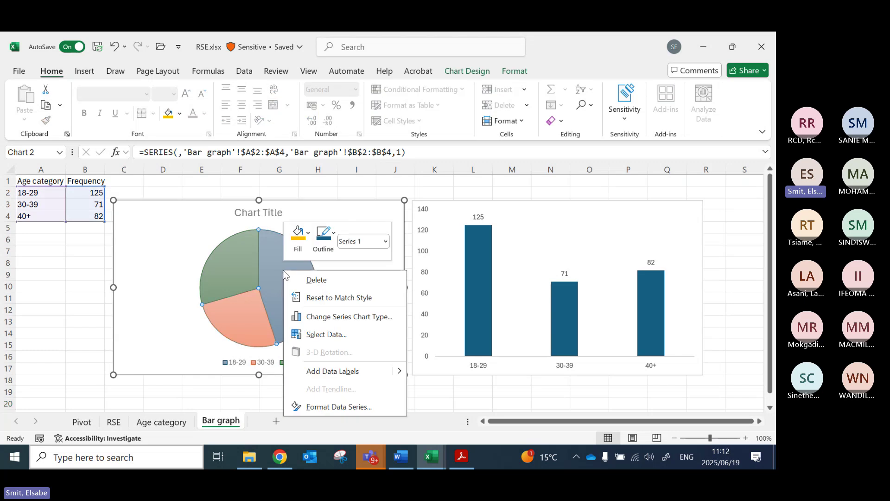
Step: Add data labels to the pie chart and make them show percentages instead of values
left_click(328, 371)
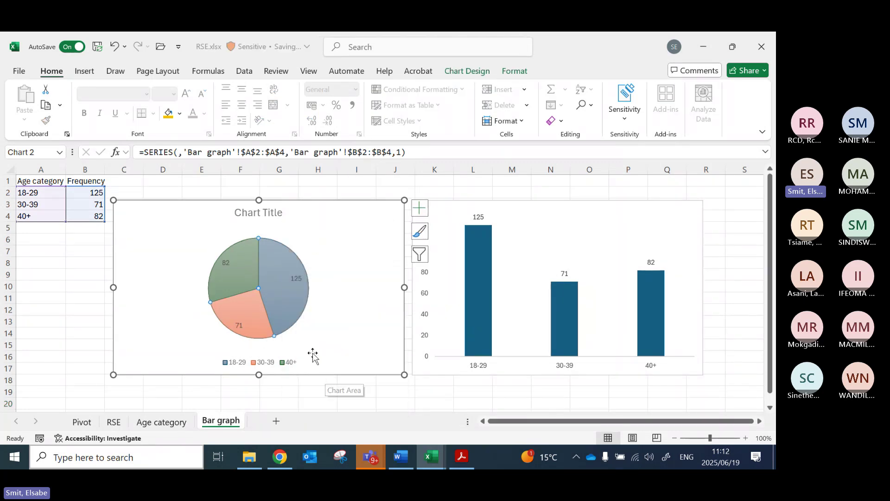
left_click(295, 280)
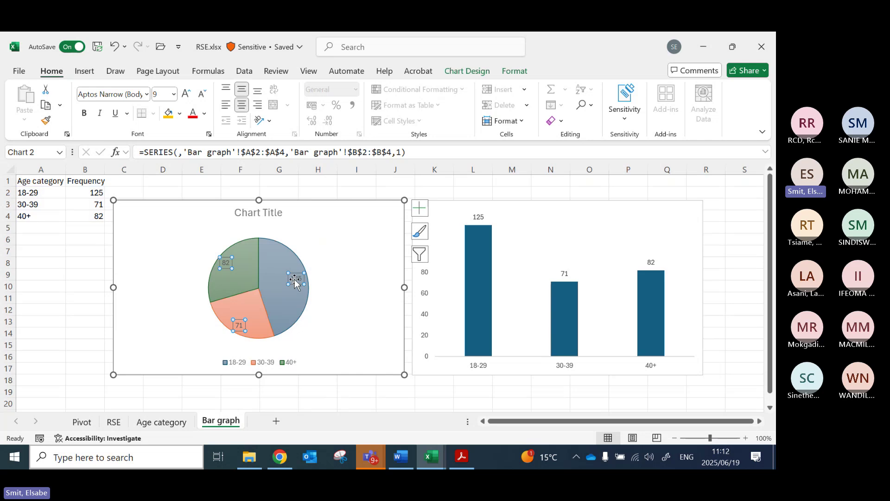
right_click(295, 281)
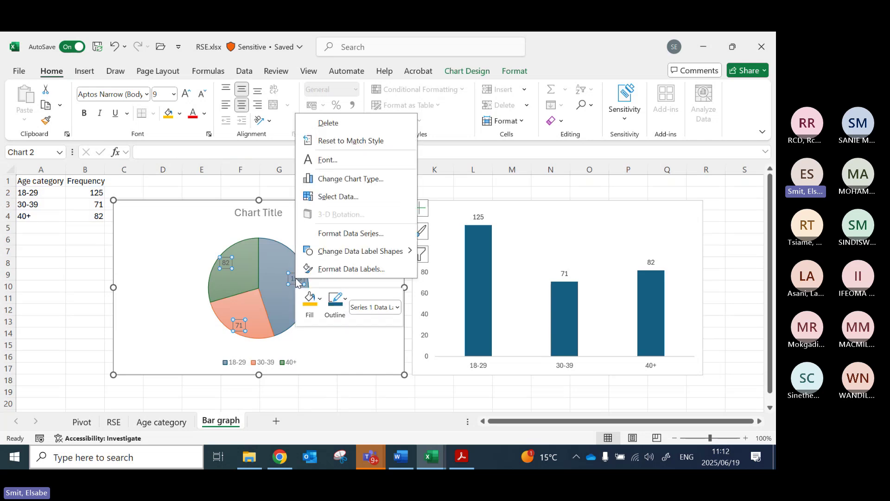
left_click(343, 270)
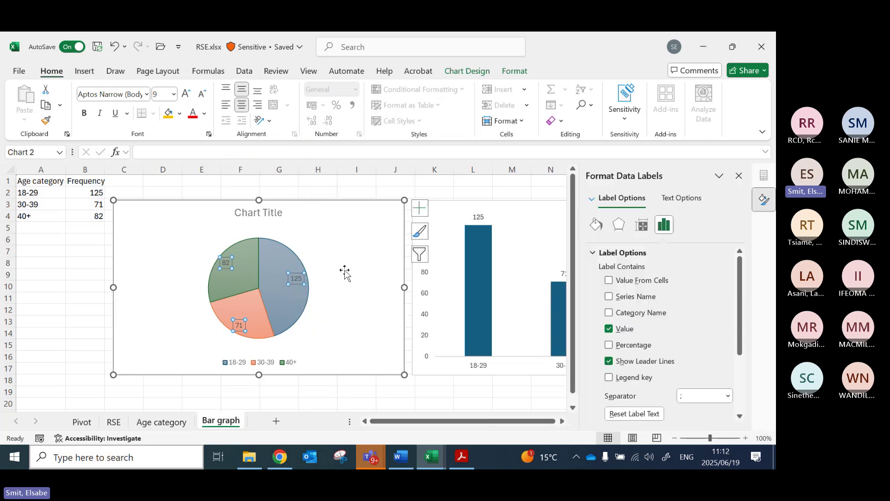
left_click(610, 345)
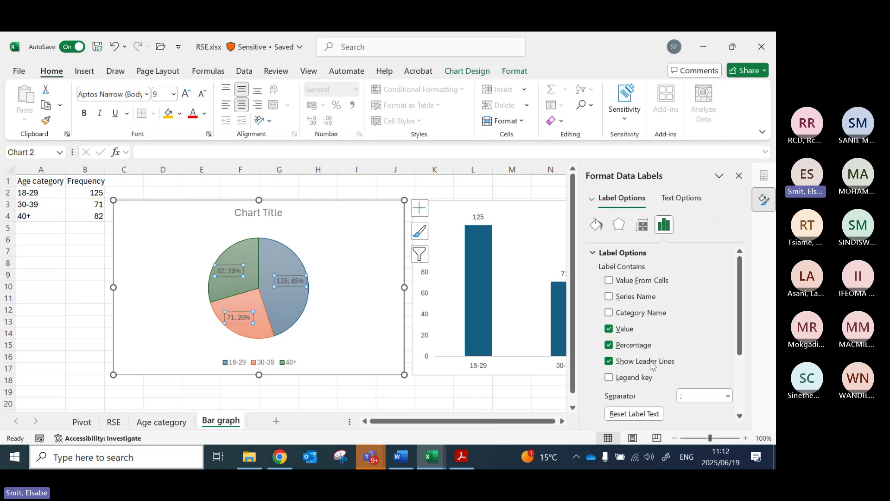
left_click(609, 329)
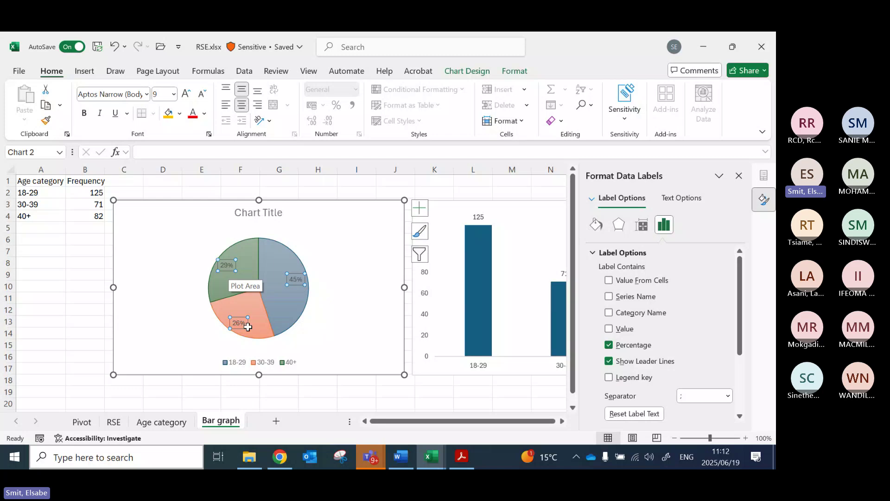
Step: Change the pie chart's data labels back to values without percentages, and deselect the chart
left_click(609, 329)
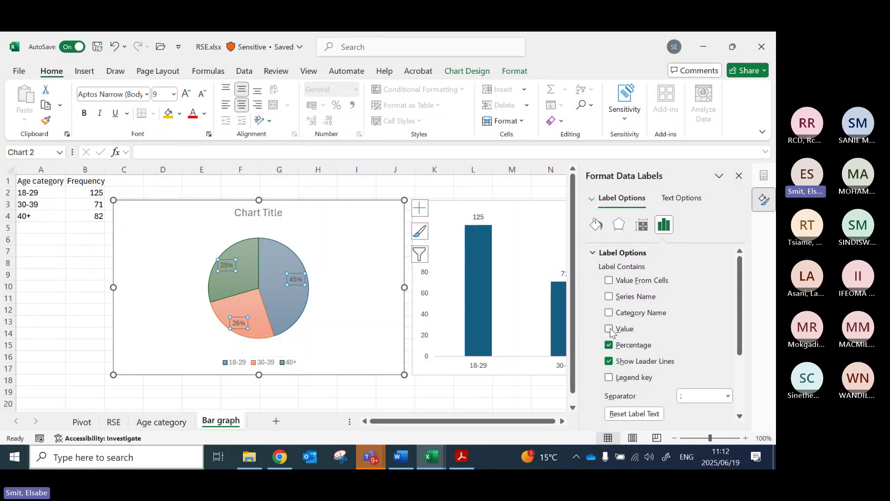
left_click(610, 345)
left_click(740, 176)
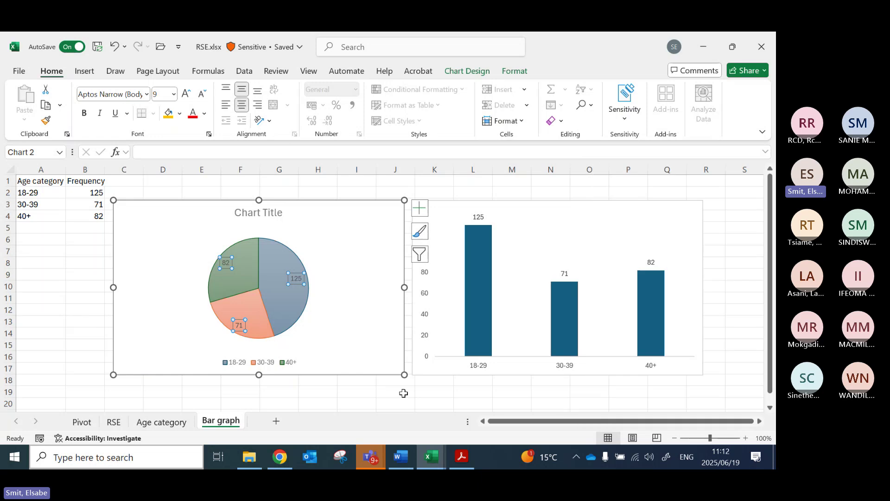
left_click(371, 403)
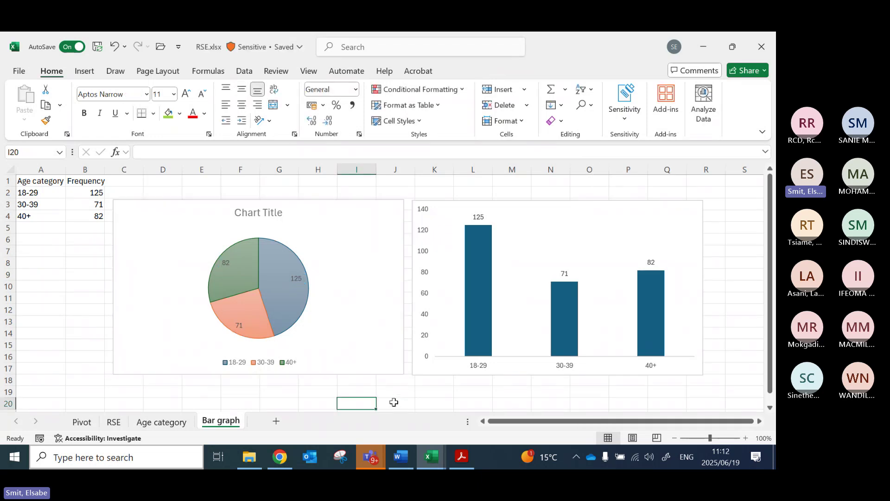
Step: Switch to the Word document and review the Analysis task on reverse-coding the negatively phrased questions
key("alt+Tab")
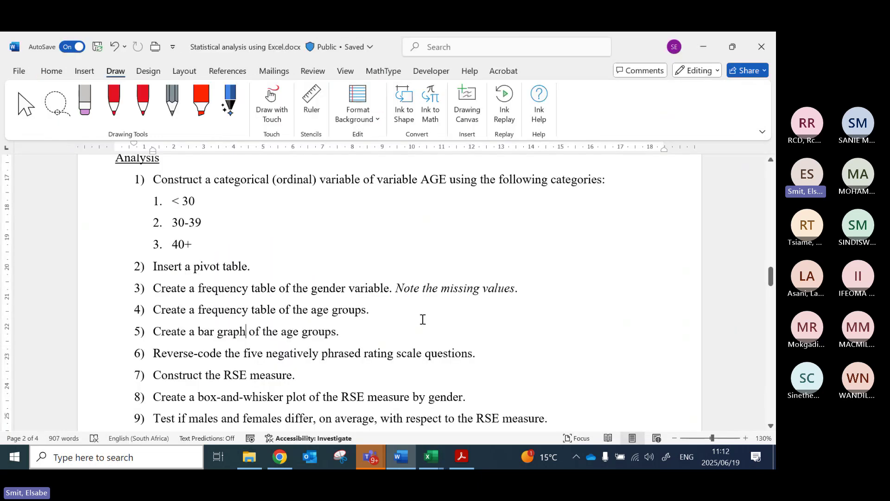
scroll(423, 320, "down", 2)
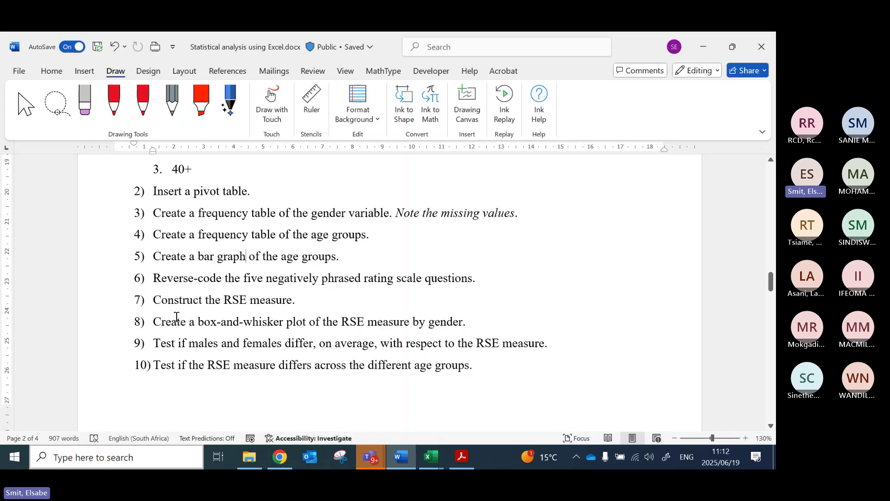
left_click(258, 283)
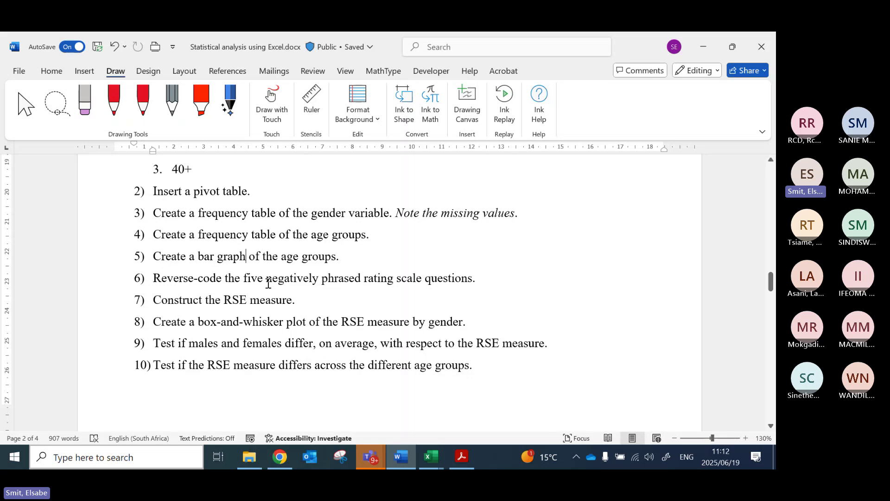
left_click(334, 280)
Step: Switch to the RSE.xlsx workbook and select the Q3, Q5, Q8, Q9 and Q10 columns on the RSE sheet
left_click(431, 460)
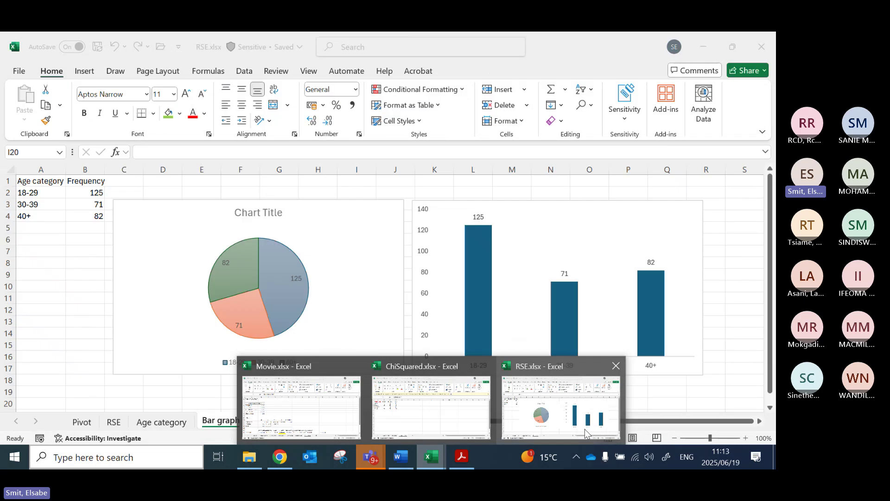
left_click(561, 409)
left_click(113, 422)
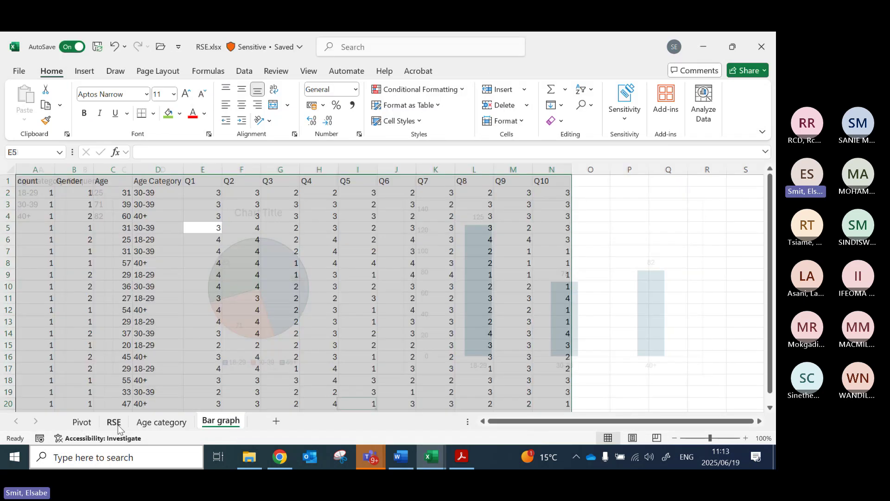
left_click(264, 216)
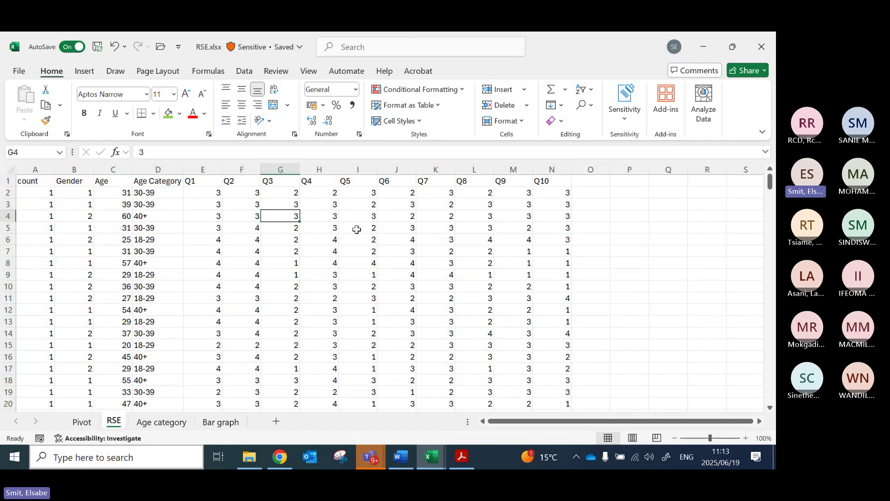
left_click(283, 169)
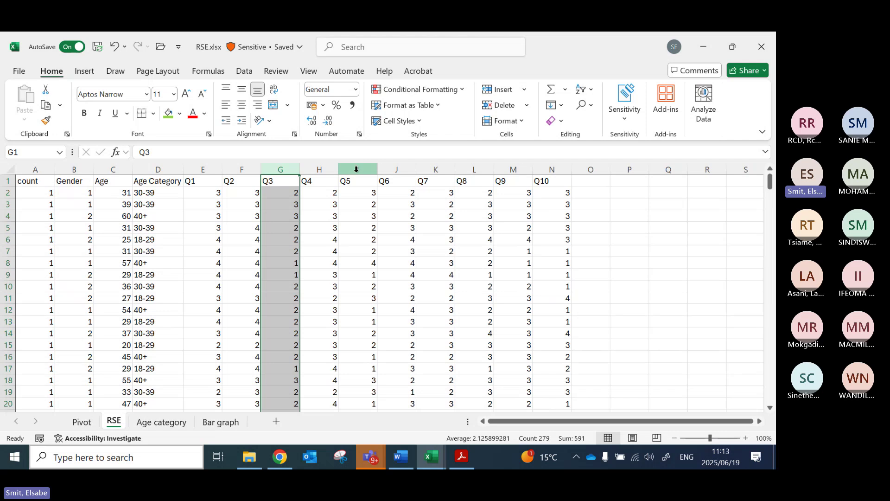
left_click(357, 169, "ctrl")
left_click_drag(474, 170, 520, 169)
left_click_drag(540, 169, 540, 171)
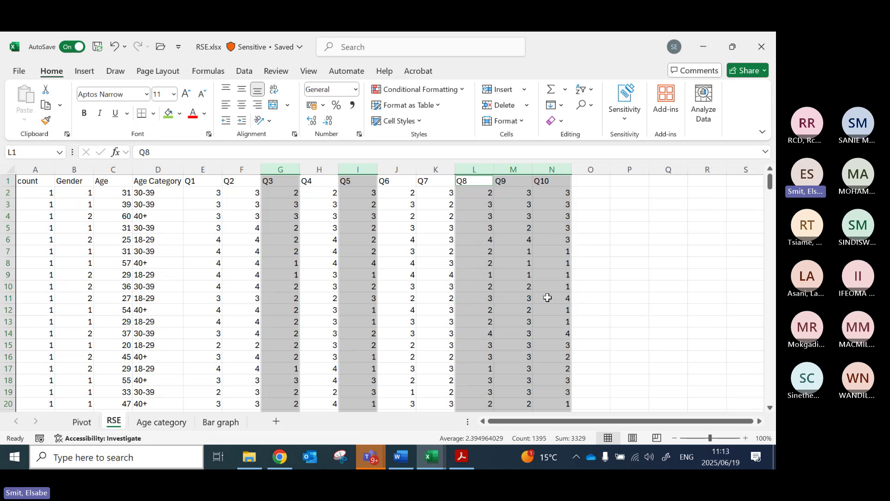
Step: Switch to the Word document and handwrite "To reverse code" with the red pen beside the rating scale questions
left_click(403, 458)
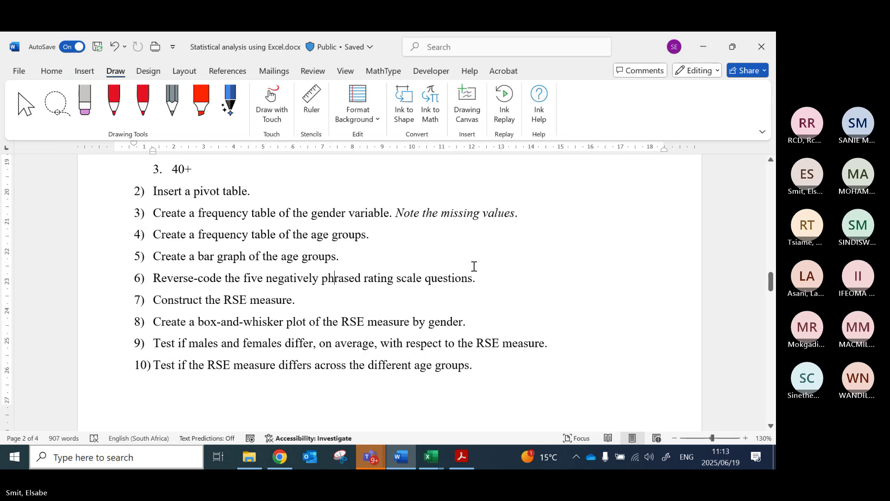
left_click(114, 100)
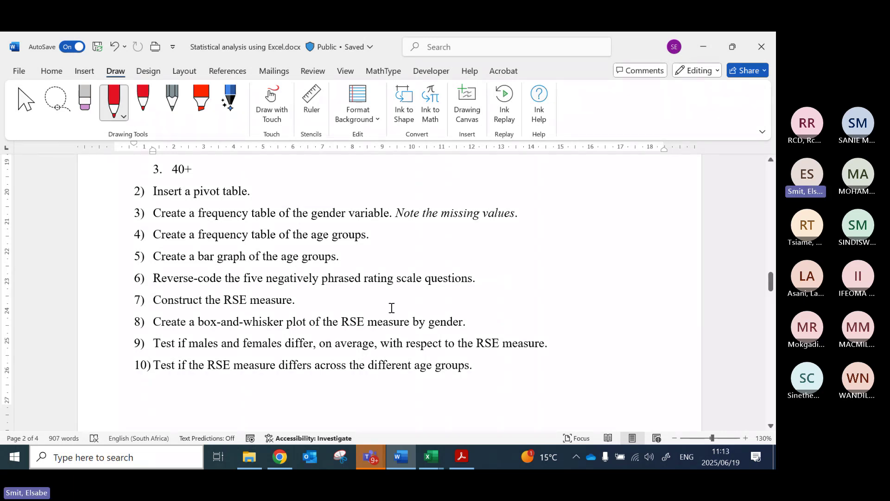
scroll(434, 318, "down", 1)
scroll(450, 338, "up", 3)
scroll(450, 337, "up", 10)
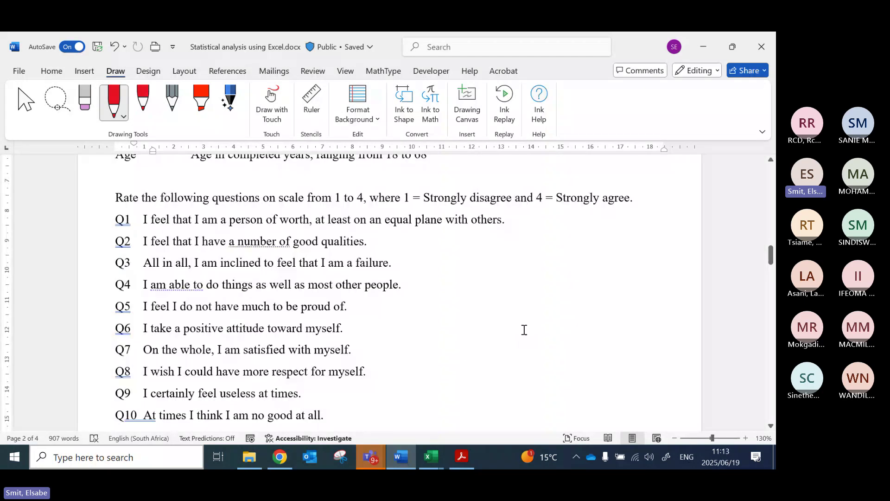
scroll(544, 317, "down", 4)
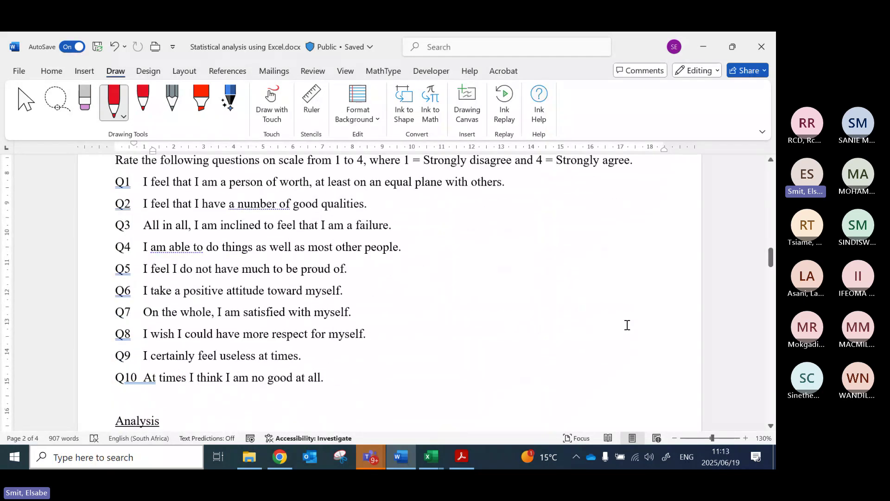
mouse_move(492, 223)
left_mouse_down()
mouse_move(486, 239)
mouse_move(492, 218)
left_mouse_up()
left_click_drag(502, 232, 601, 229)
left_click(633, 219)
mouse_move(624, 222)
left_mouse_down()
mouse_move(618, 226)
mouse_move(631, 225)
left_mouse_up()
mouse_move(649, 221)
left_mouse_down()
mouse_move(643, 227)
mouse_move(665, 214)
left_mouse_up()
Step: Handwrite "a 4-point scale" in red on the line below "To reverse code"
left_click(480, 265)
mouse_move(485, 262)
left_mouse_down()
mouse_move(486, 272)
mouse_move(514, 271)
left_mouse_up()
left_click_drag(526, 262, 532, 262)
mouse_move(539, 260)
left_mouse_down()
mouse_move(535, 274)
mouse_move(544, 261)
left_mouse_up()
left_click_drag(552, 259, 563, 263)
left_click_drag(568, 255, 578, 264)
mouse_move(588, 248)
left_mouse_down()
mouse_move(588, 265)
mouse_move(594, 255)
left_mouse_up()
left_click_drag(614, 253, 609, 262)
mouse_move(623, 253)
left_mouse_down()
mouse_move(617, 257)
mouse_move(643, 258)
left_mouse_up()
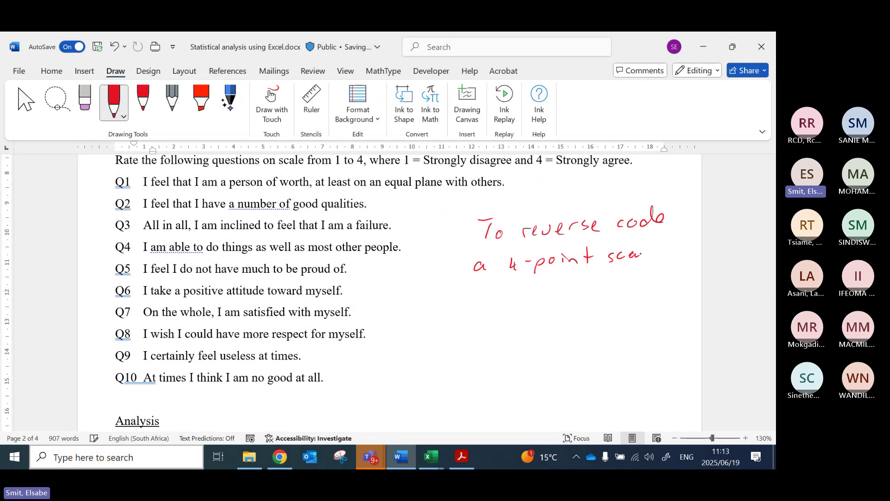
left_click_drag(647, 243, 646, 260)
left_click_drag(651, 254, 660, 258)
Step: Handwrite the reverse-coding formula "= 5 – question" in red below the note, undoing the stray stroke after the minus sign
left_click_drag(461, 307, 469, 307)
left_click_drag(461, 311, 470, 311)
mouse_move(510, 297)
left_mouse_down()
mouse_move(495, 312)
mouse_move(558, 309)
left_mouse_up()
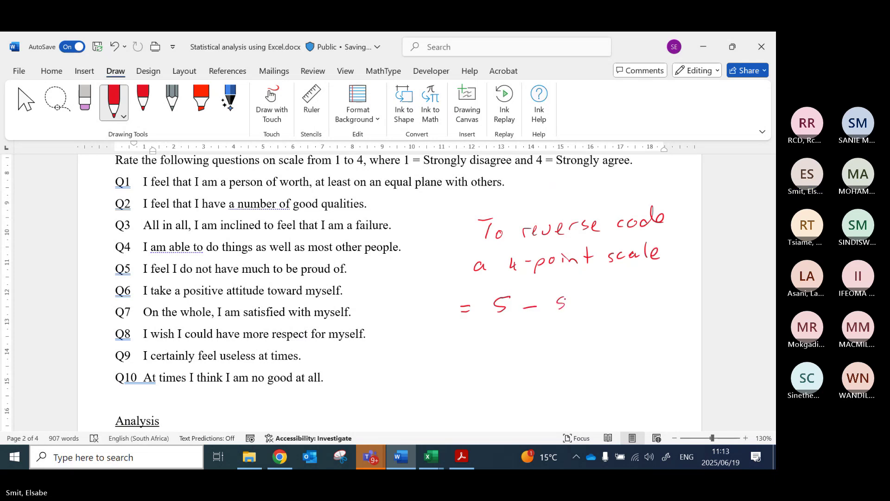
key("ctrl+z")
mouse_move(570, 298)
left_mouse_down()
mouse_move(562, 320)
mouse_move(592, 301)
mouse_move(619, 304)
left_mouse_up()
left_click_drag(608, 295, 639, 304)
left_click(638, 289)
left_click_drag(650, 295, 670, 299)
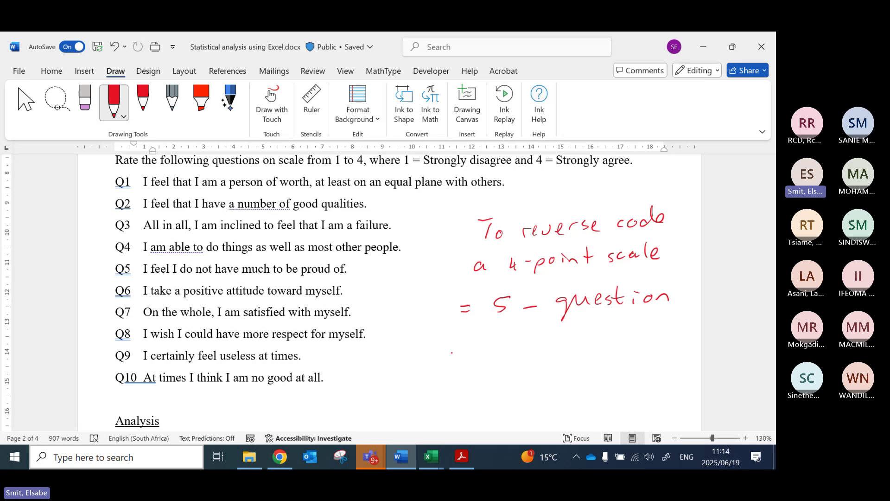
Step: Handwrite the scale values 1 2 3 4 below the formula and circle the 3
left_click_drag(452, 352, 451, 366)
left_click_drag(476, 355, 493, 364)
mouse_move(518, 352)
left_mouse_down()
mouse_move(530, 364)
mouse_move(572, 364)
mouse_move(529, 376)
mouse_move(535, 354)
left_mouse_up()
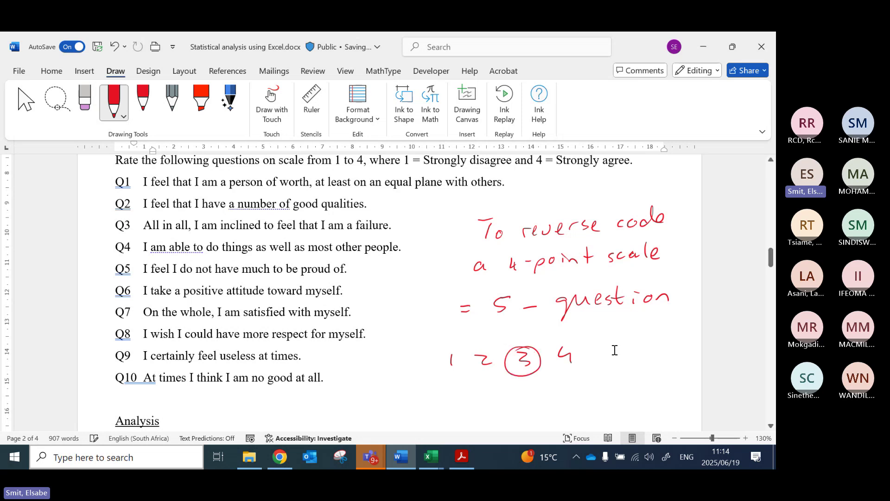
Step: Mark up the handwritten scale by underlining the 2, boxing the 4 and drawing an arrow from the 4 to the 1
scroll(616, 351, "down", 1)
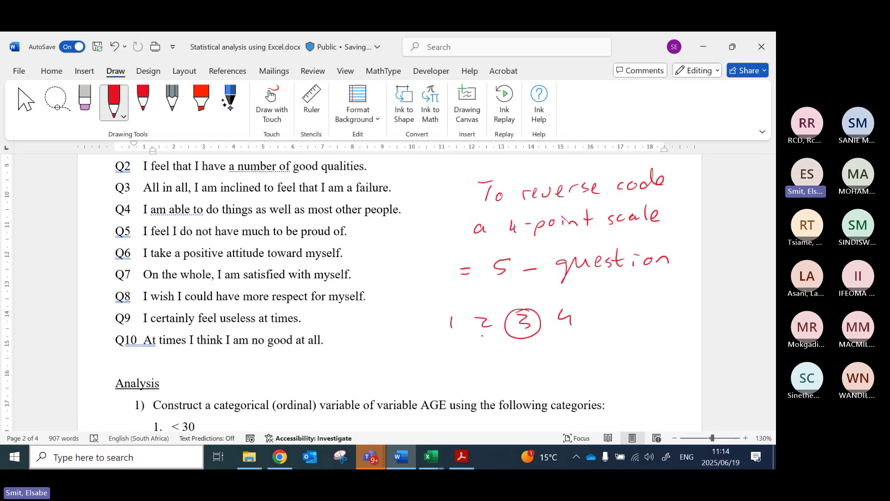
left_click_drag(478, 335, 494, 338)
mouse_move(555, 305)
left_mouse_down()
mouse_move(590, 320)
mouse_move(590, 307)
mouse_move(591, 327)
left_mouse_up()
mouse_move(479, 290)
left_mouse_down()
mouse_move(566, 297)
mouse_move(461, 307)
mouse_move(474, 305)
left_mouse_up()
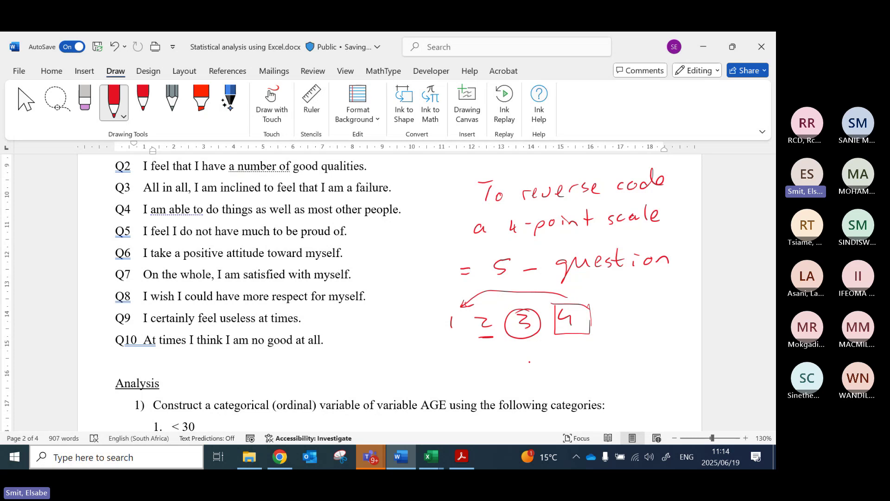
Step: Switch to the Excel workbook and enter the column headings new3, new5, new8, new9 and new10 in O1:S1 of the RSE sheet
key("alt+Tab")
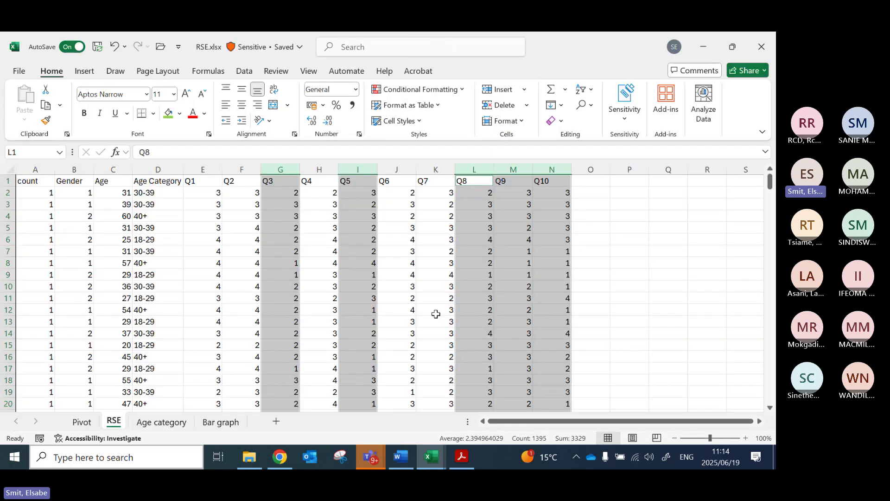
left_click(596, 182)
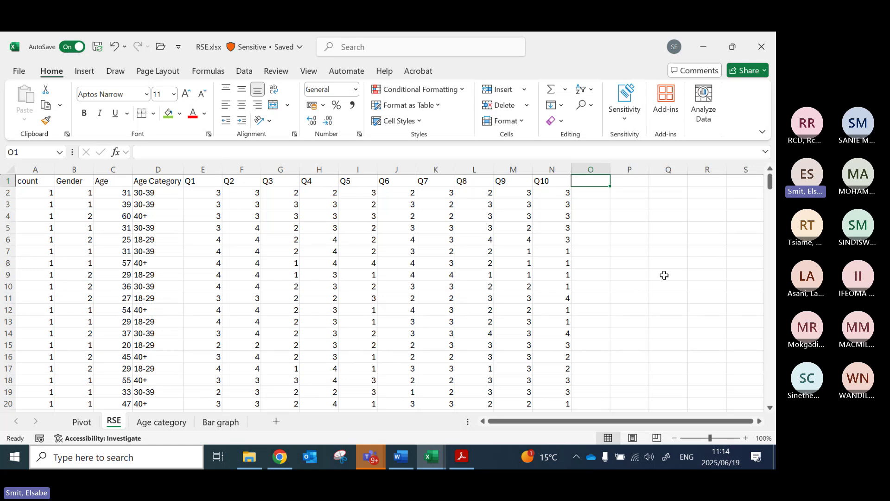
type("new")
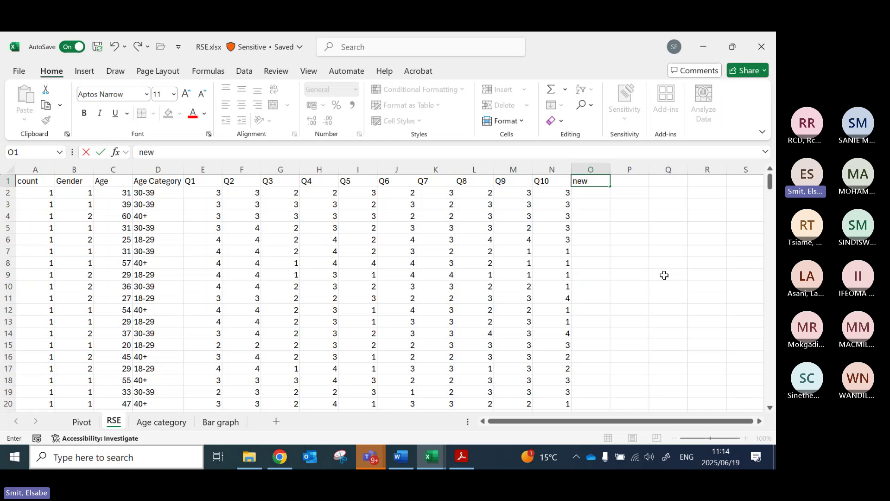
type("3")
key("Tab")
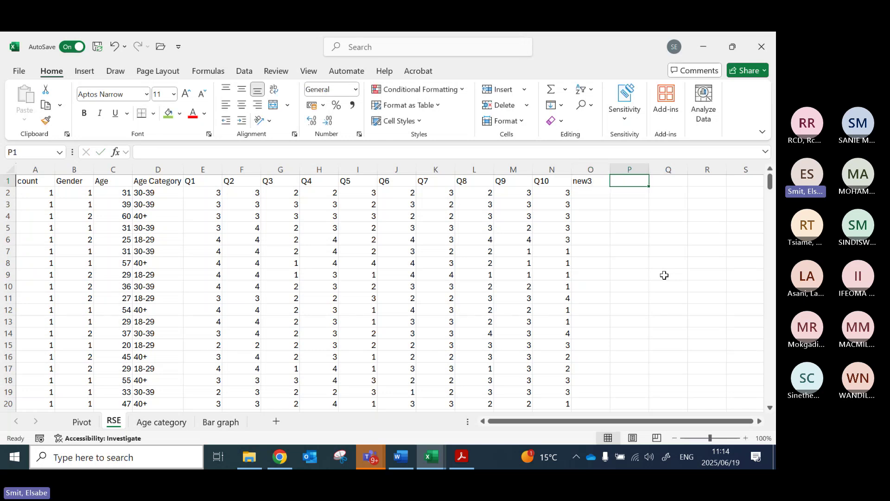
type("new5")
key("Tab")
type("new")
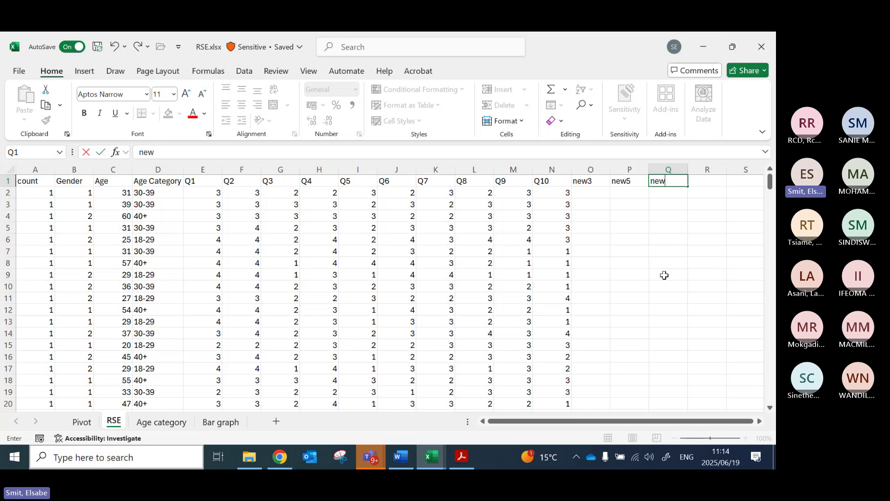
type("8")
key("Tab")
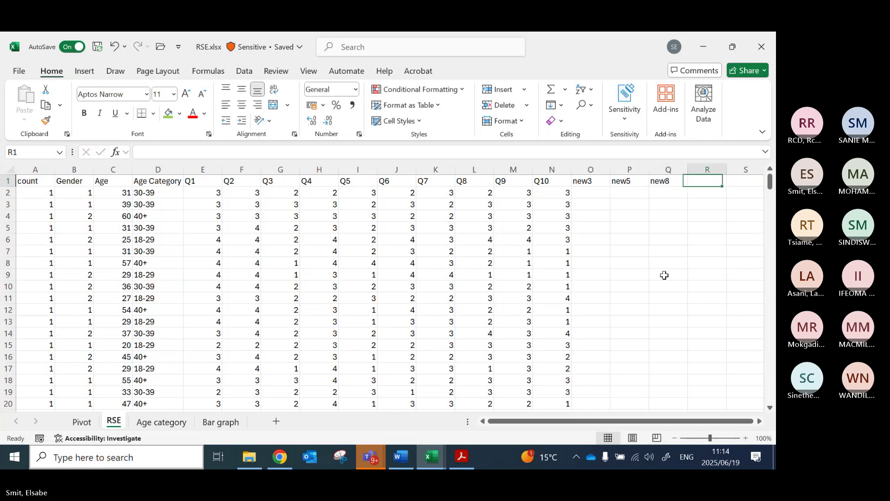
type("new9")
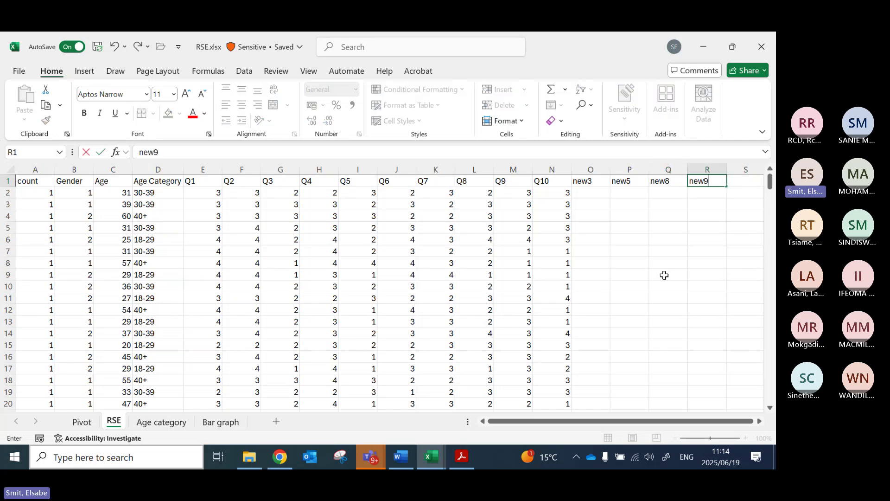
key("Tab")
type("new10")
key("Tab")
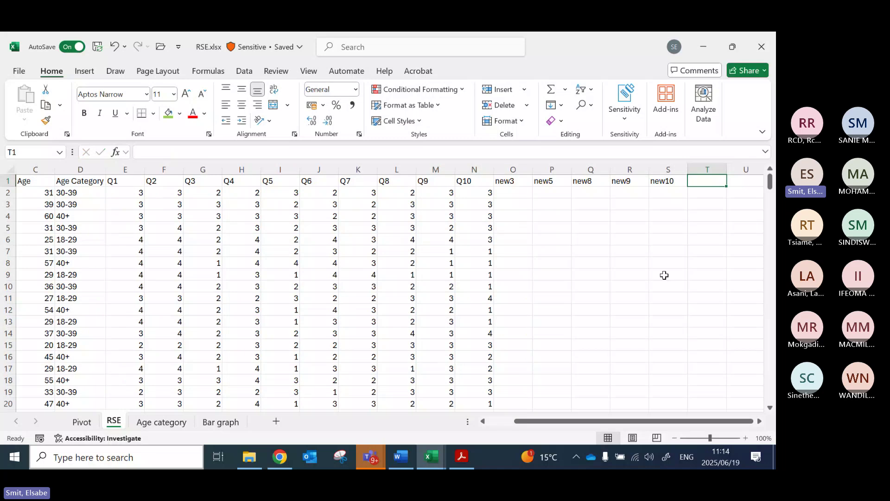
Step: Narrow columns E to S together to one uniform width and return to cell A1
left_click_drag(124, 170, 641, 169)
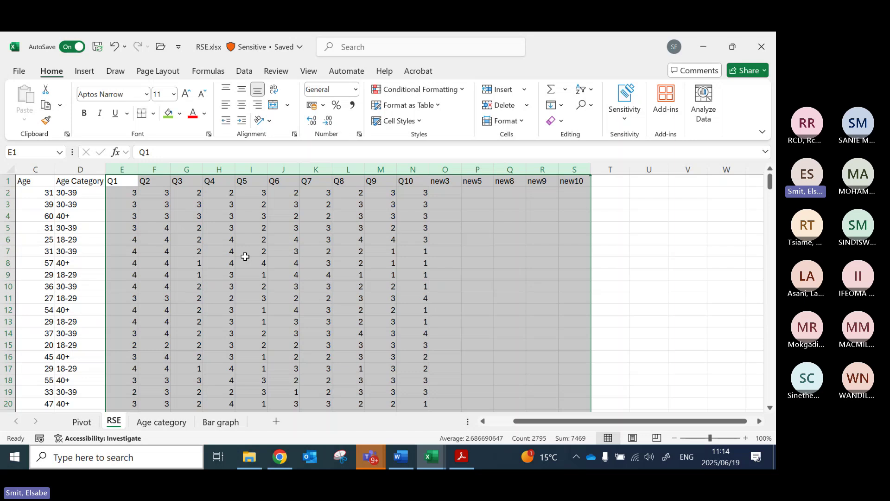
key("ctrl+Home")
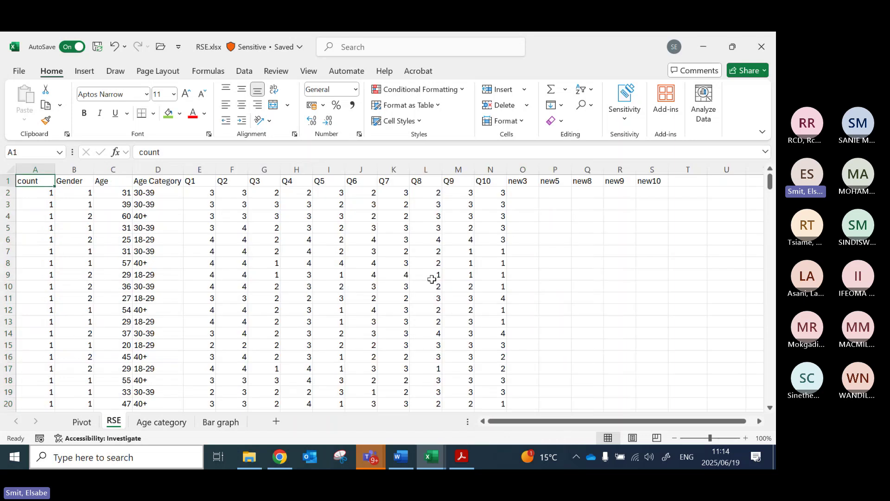
Step: Enter the reverse-coding formula =5-G2 in O2 under the new3 heading
left_click(523, 193)
type("=")
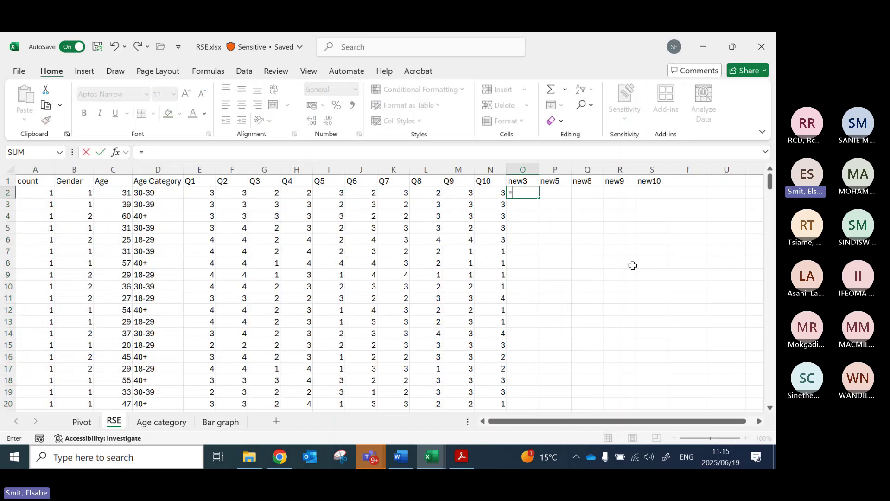
type("5-")
key("Left")
key("Left")
key("Left")
key("Left")
key("Left")
key("Left")
key("Left")
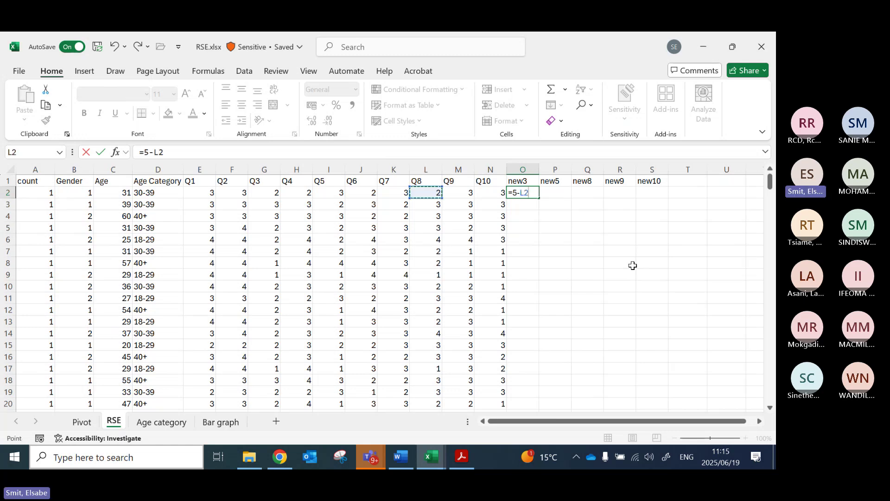
key("Left")
key("Tab")
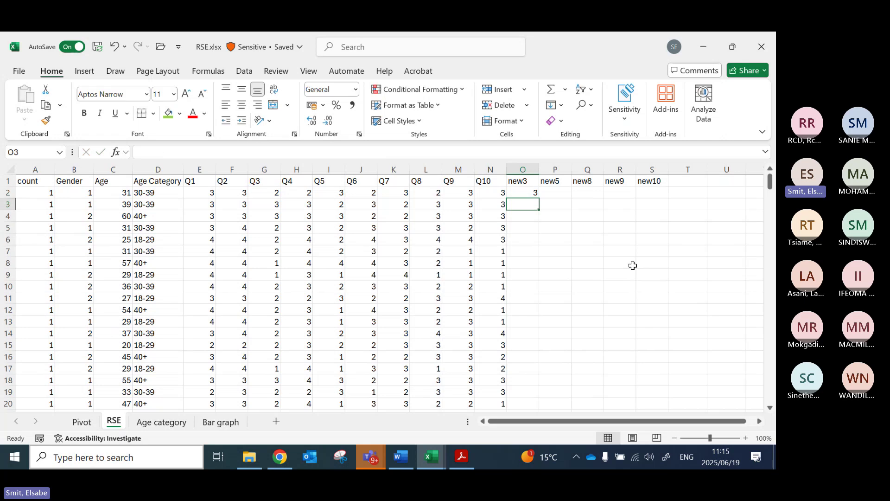
Step: Enter the reverse-coding formula =5-I2 in P2 under the new5 heading
type("=5-")
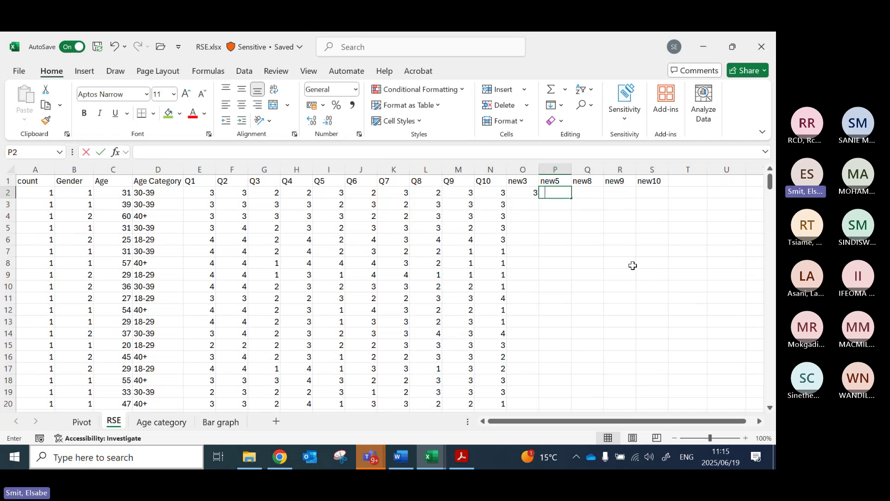
key("Left")
key("Left")
key("Left")
key("Left")
key("Left")
key("Left")
key("Left")
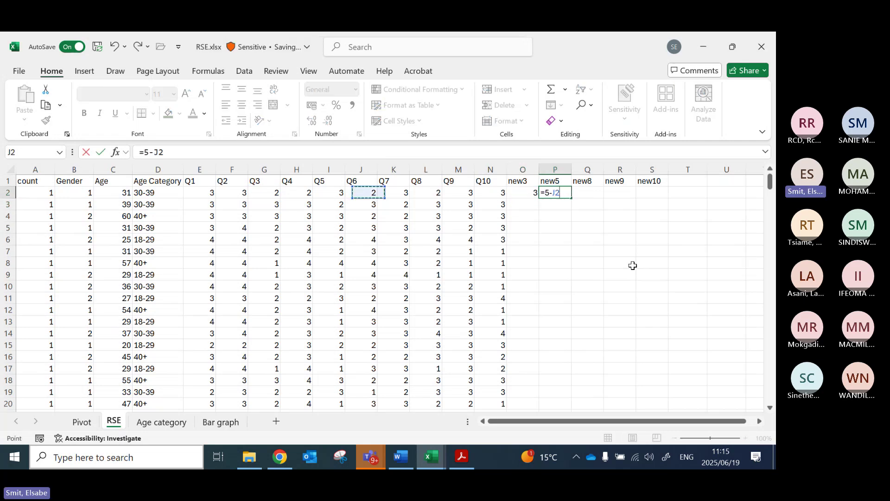
key("Return")
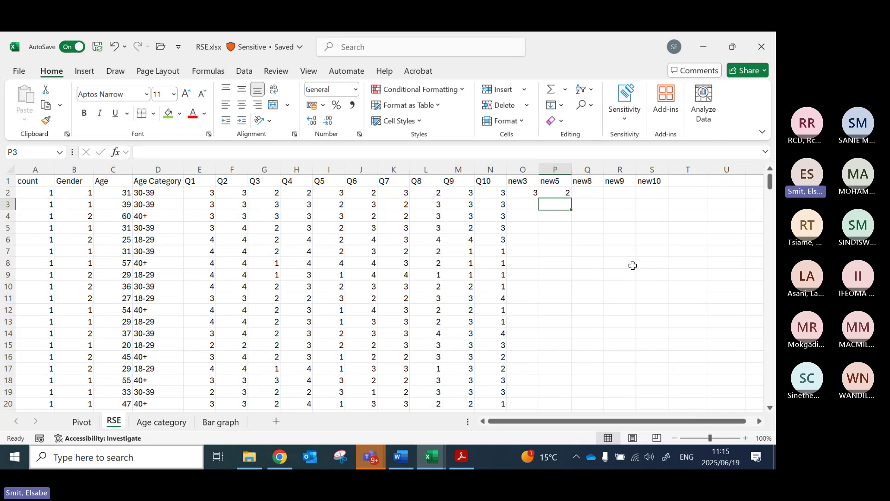
Step: Enter the reverse-coding formula =5-L2 in Q2 under the new8 heading
key("Up")
key("Right")
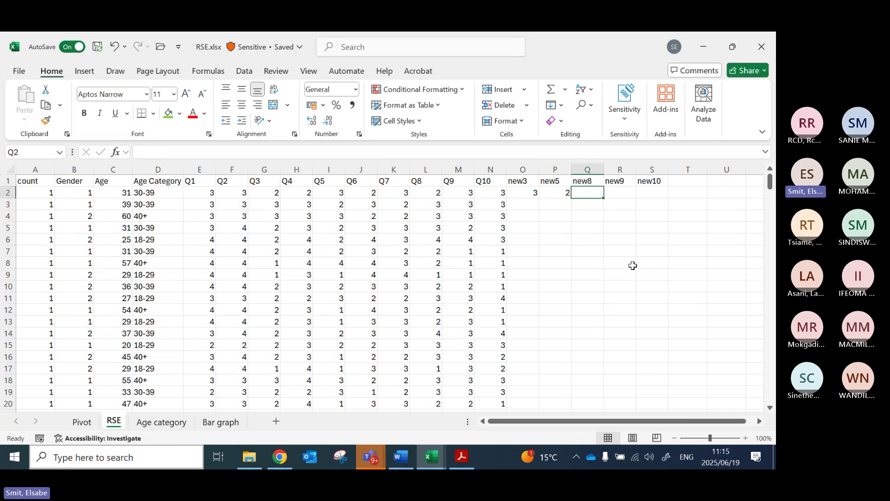
type("-")
key("BackSpace")
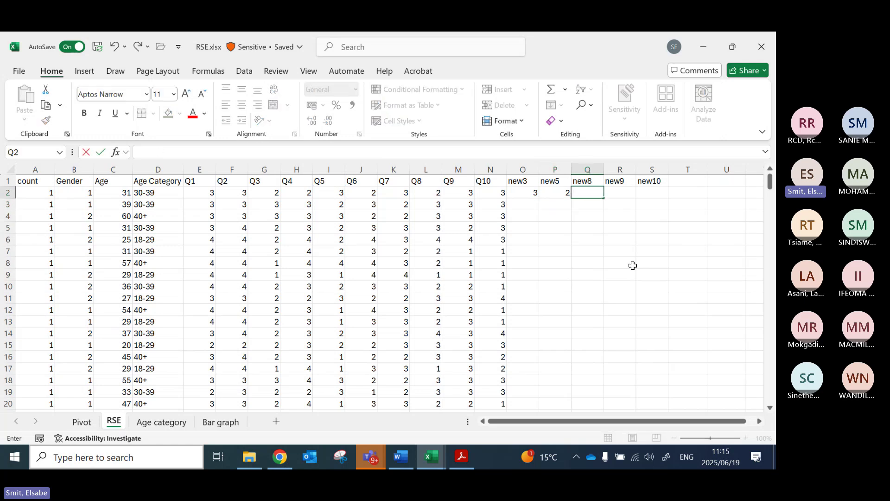
type("=5-")
key("Left")
key("Left")
key("Left")
key("Left")
key("Left")
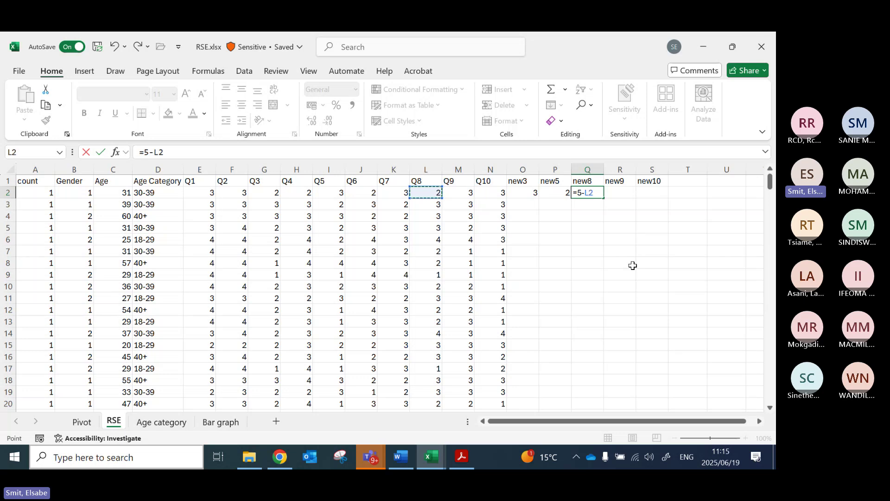
key("Return")
Step: Copy the new8 formula from Q2 into R2 and S2, and check the cell references in both copies
key("Up")
key("ctrl+c")
key("Right")
key("ctrl+v")
key("Right")
key("ctrl+v")
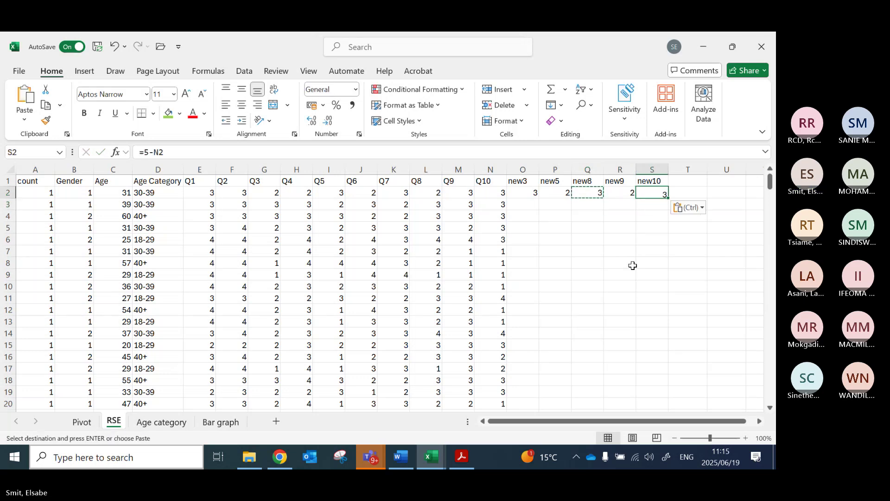
key("Left")
key("Escape")
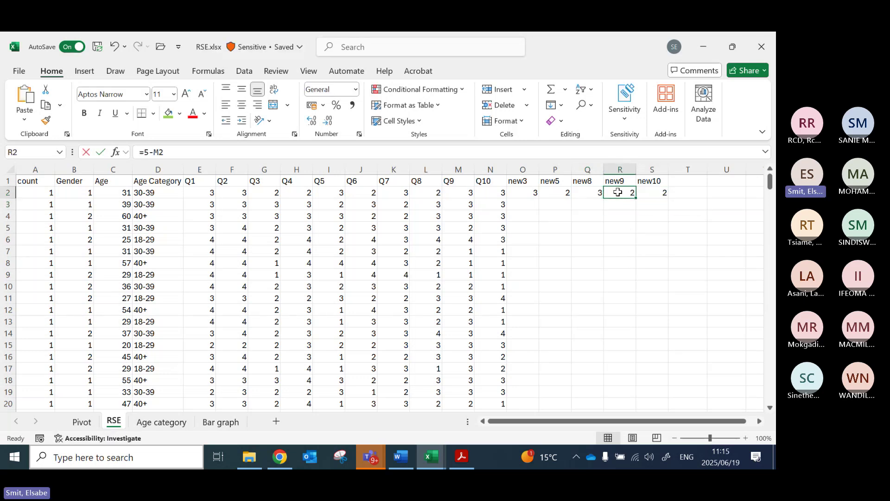
double_click(619, 191)
double_click(652, 193)
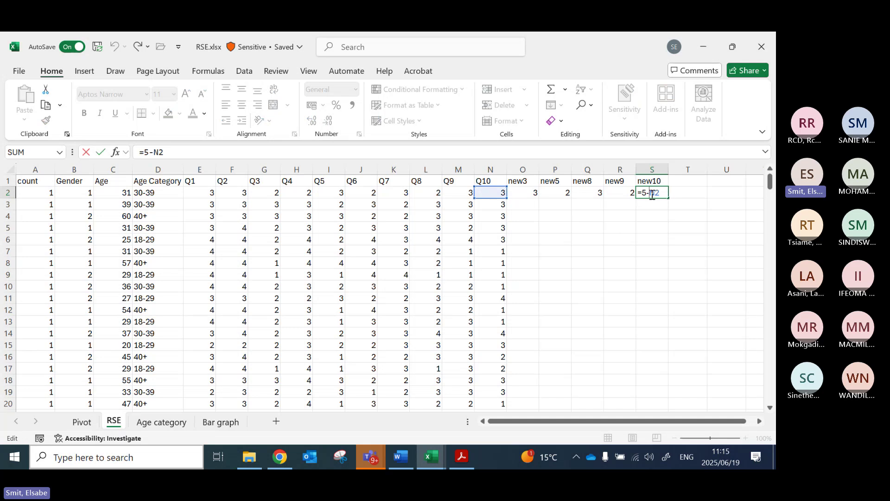
key("Escape")
Step: Fill the reverse-coding formulas in O2:S2 down through all data rows and check the formula in O2
left_click_drag(523, 192, 646, 192)
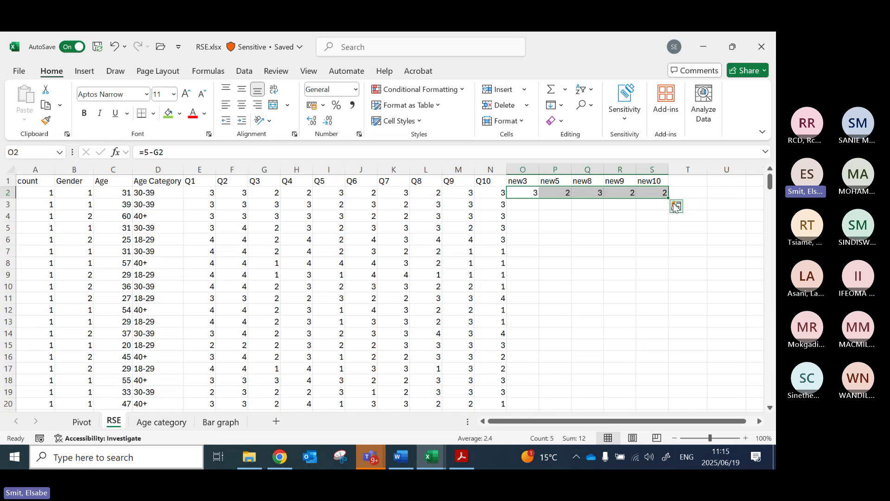
double_click(668, 197)
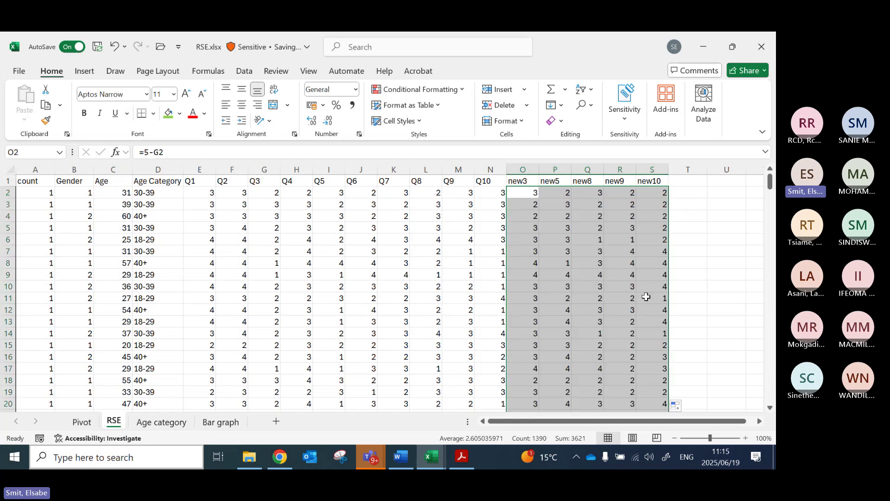
left_click(549, 203)
left_click(534, 193)
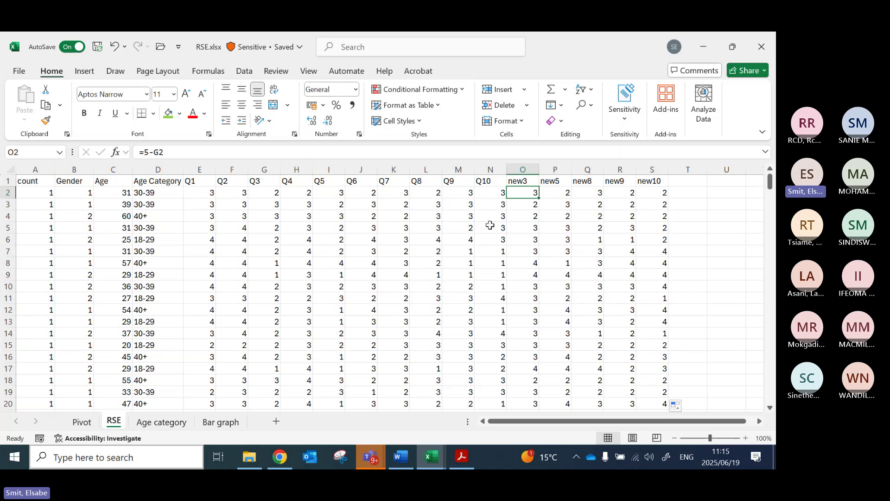
Step: Fit columns A and B to their contents and enter the heading RSE in T1
double_click(94, 170)
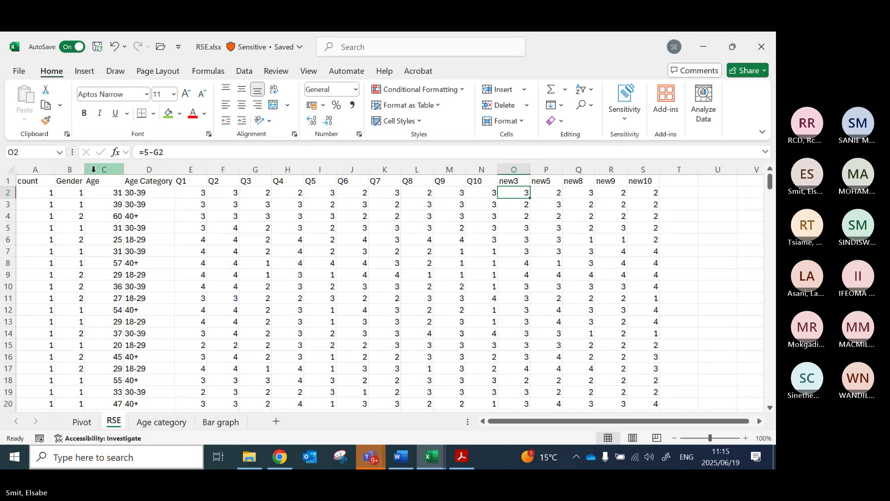
double_click(52, 169)
left_click(667, 178)
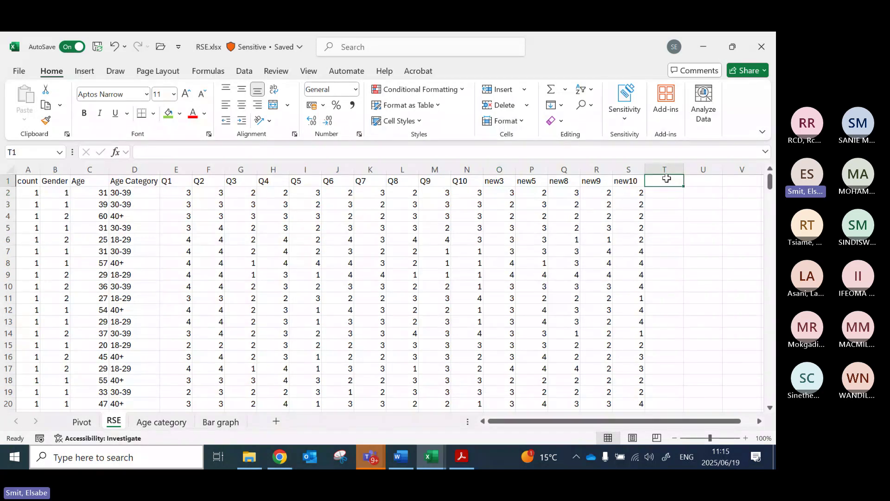
type("RSE")
key("Return")
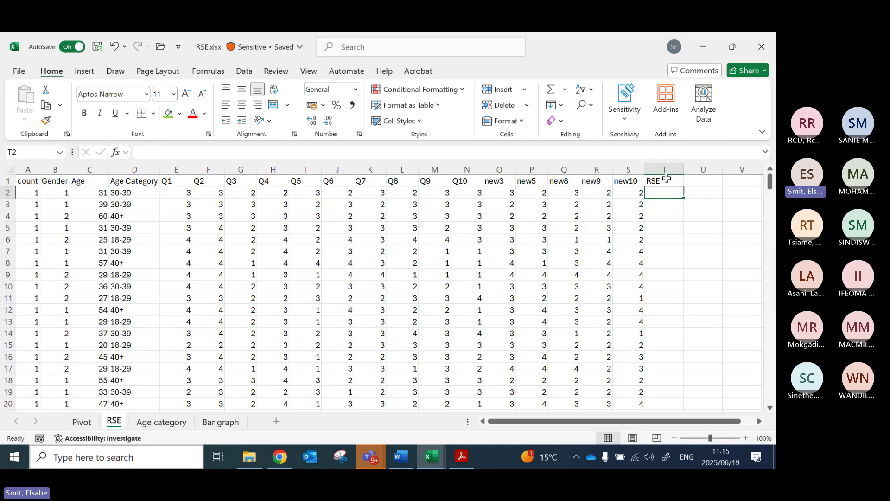
Step: Start a SUM formula in T2 with E2, F2, O2 and H2 as separate arguments
type("=su")
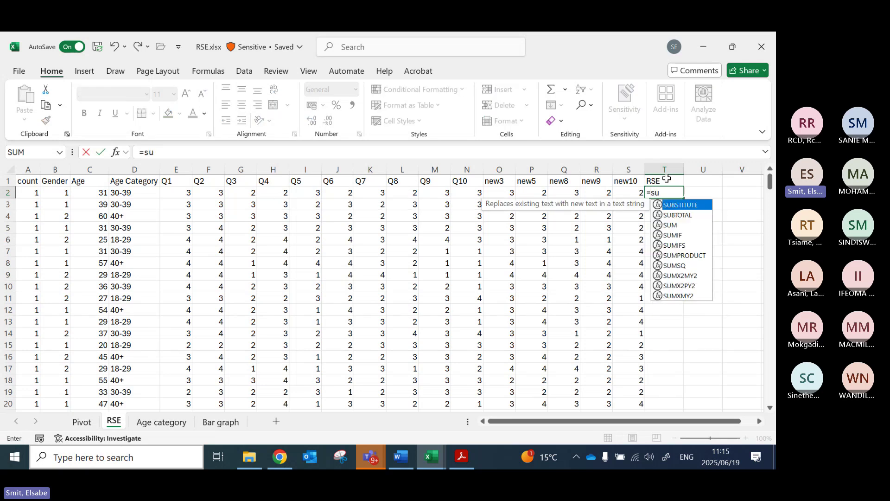
type("m")
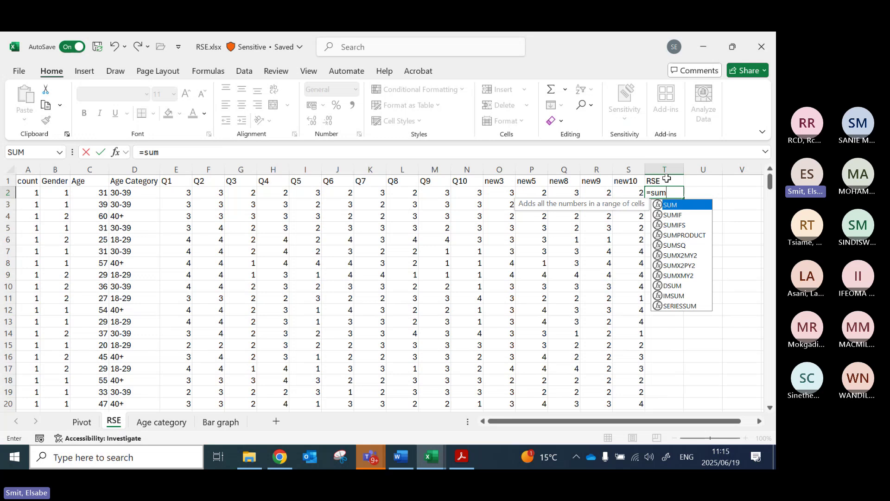
type("(")
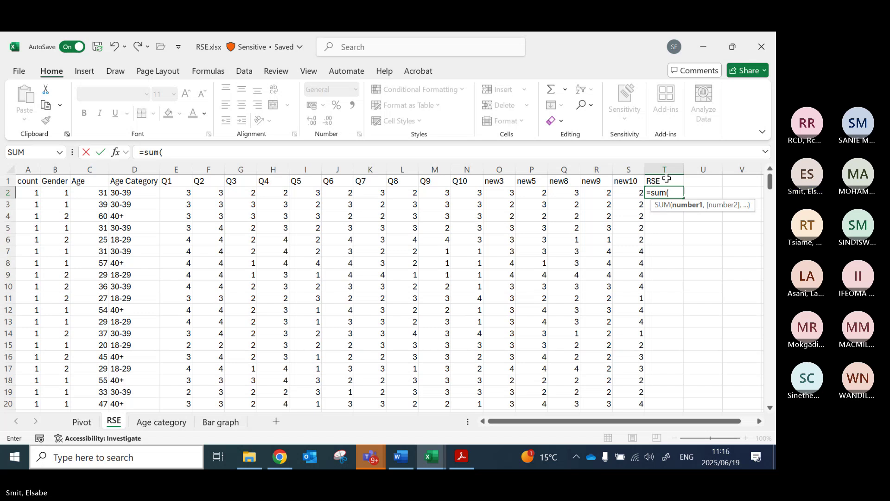
left_click(169, 195)
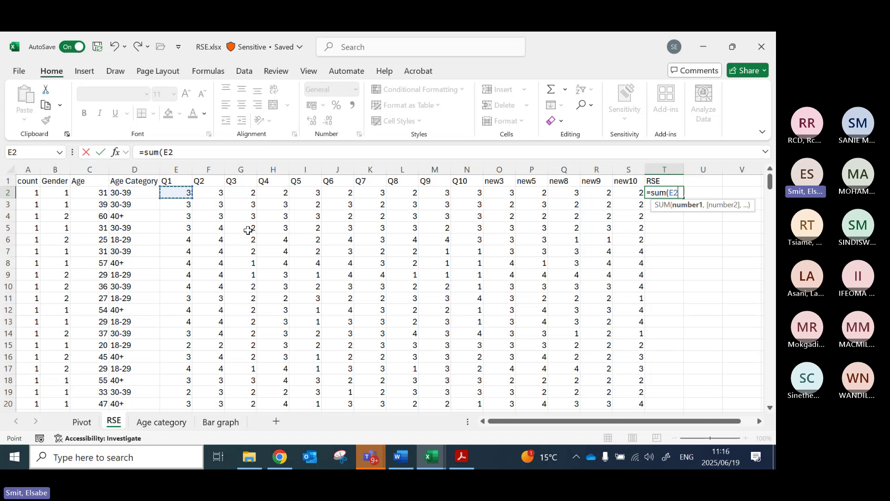
type(",")
left_click(208, 193)
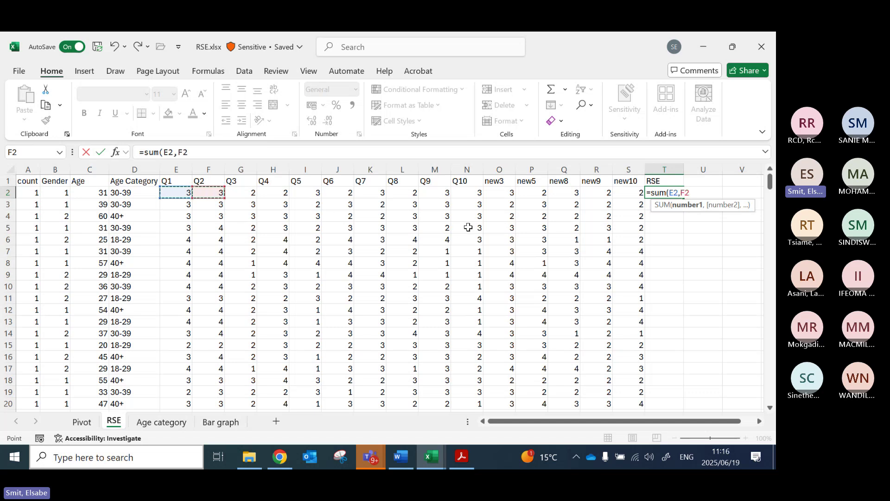
type(",")
left_click(500, 192)
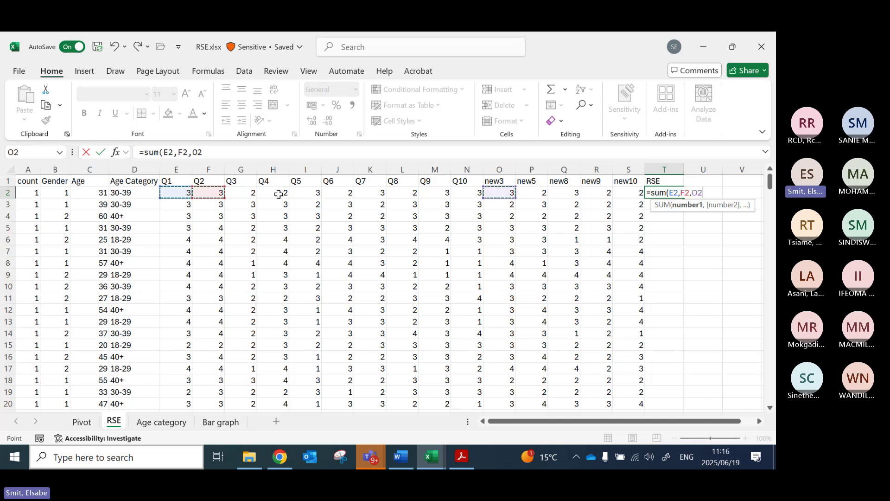
type(",")
left_click(285, 193)
type(",")
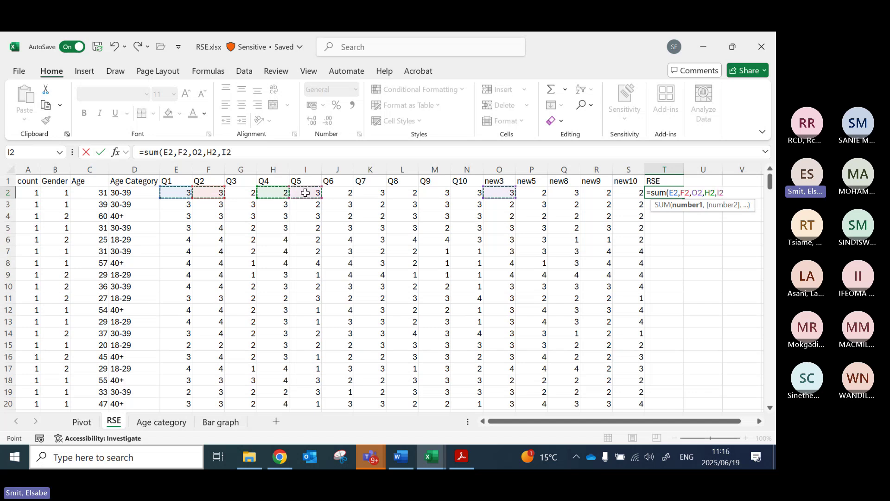
Step: Use the reverse-coded P2 as the fifth SUM argument, removing the mistakenly picked I2
left_click(306, 193)
left_click(235, 155)
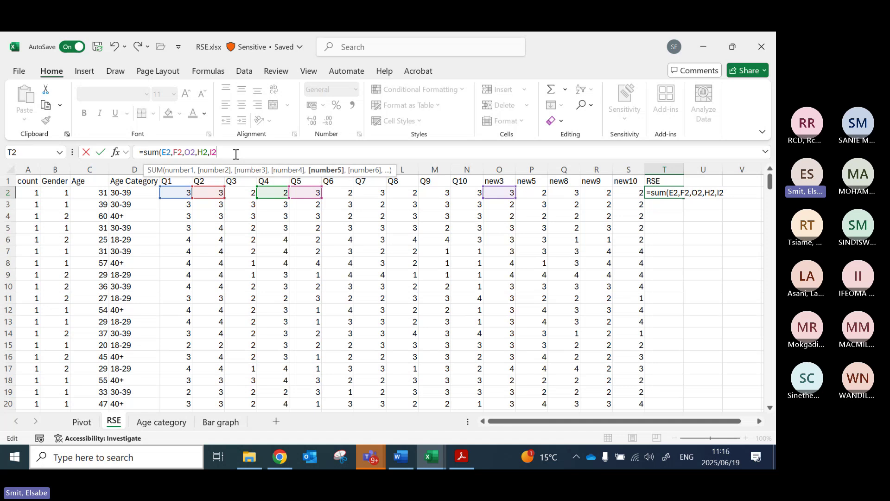
key("BackSpace")
key("BackSpace")
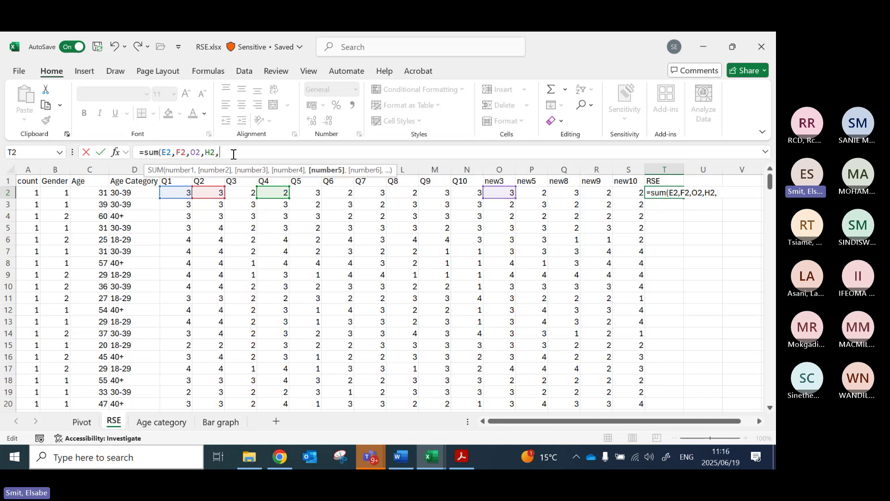
left_click(537, 194)
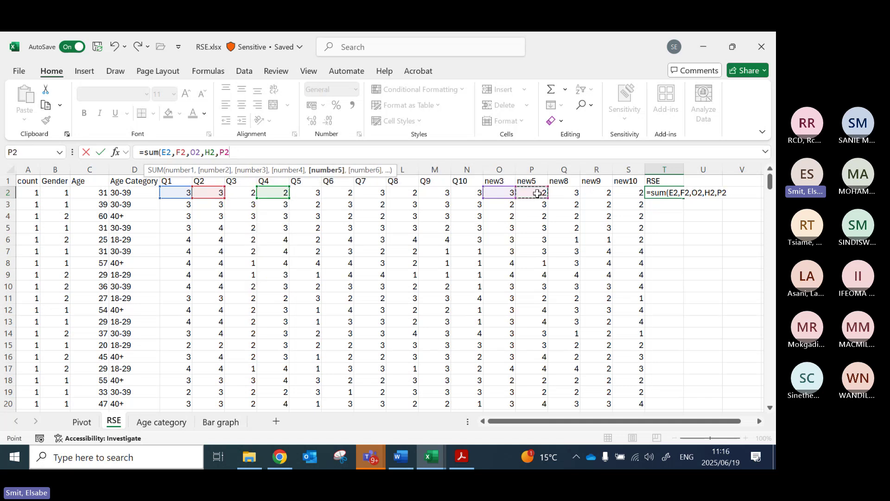
Step: Add J2, K2, Q2, R2 and S2 to the SUM in T2 and complete the formula
type(",")
left_click(338, 194)
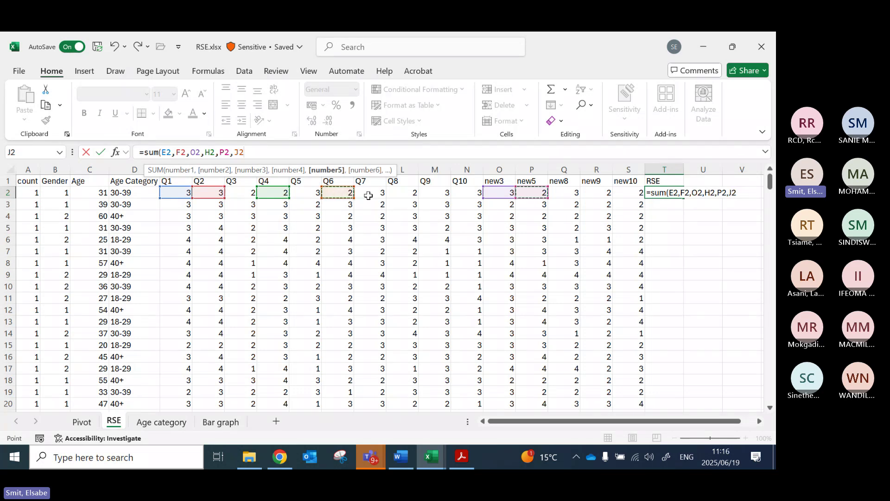
type(",")
left_click(370, 194)
type(",")
left_click(569, 193)
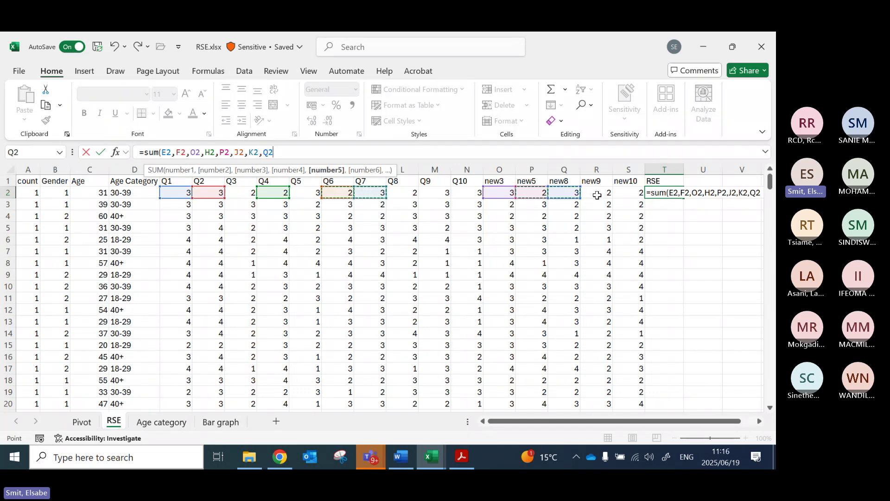
type(",")
left_click(597, 194)
type(",")
left_click(629, 193)
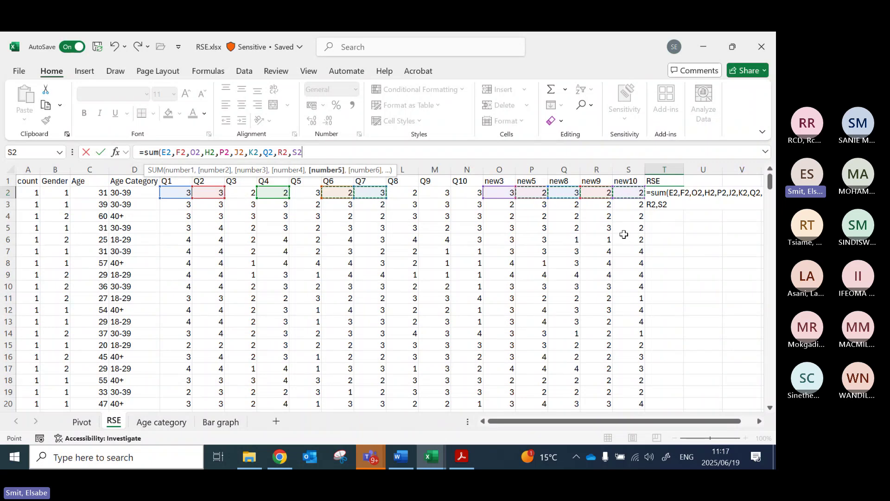
type(")")
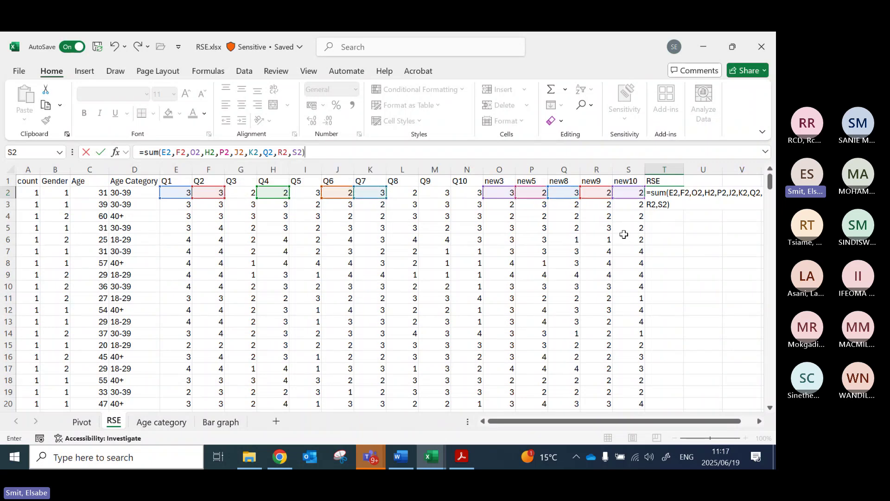
key("Return")
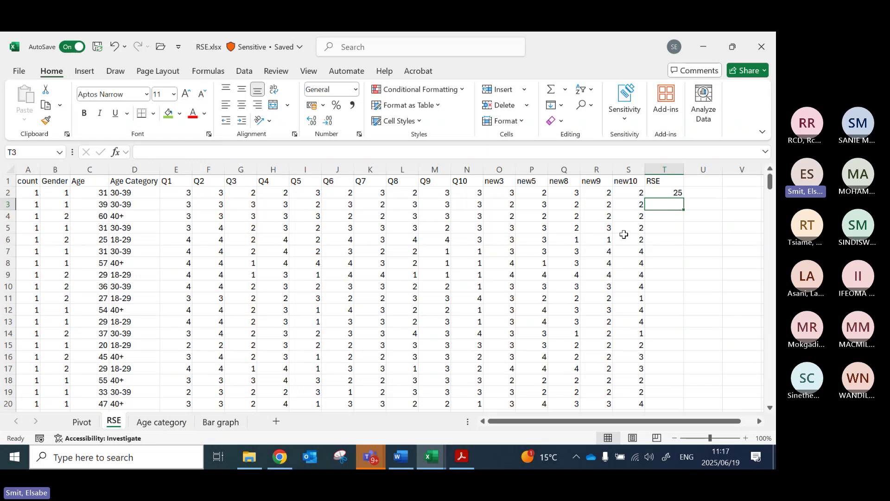
Step: Review the RSE SUM formula in T2 and fill it down column T for all respondents
double_click(658, 191)
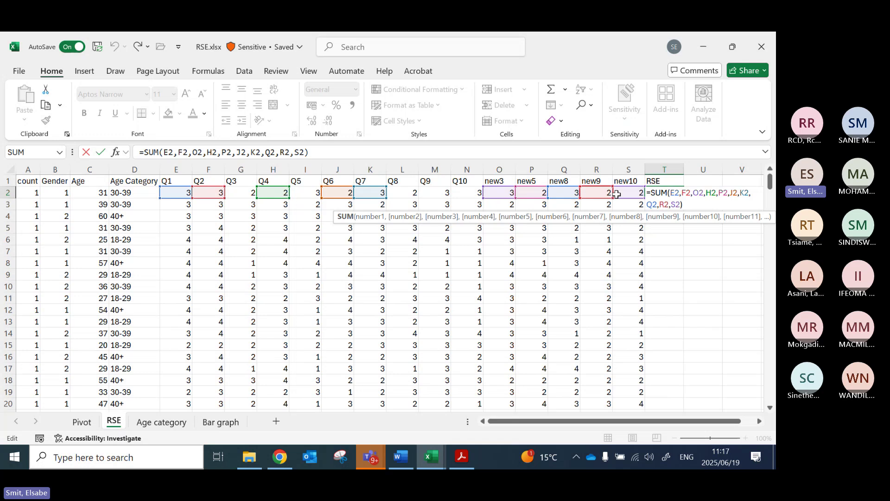
key("Return")
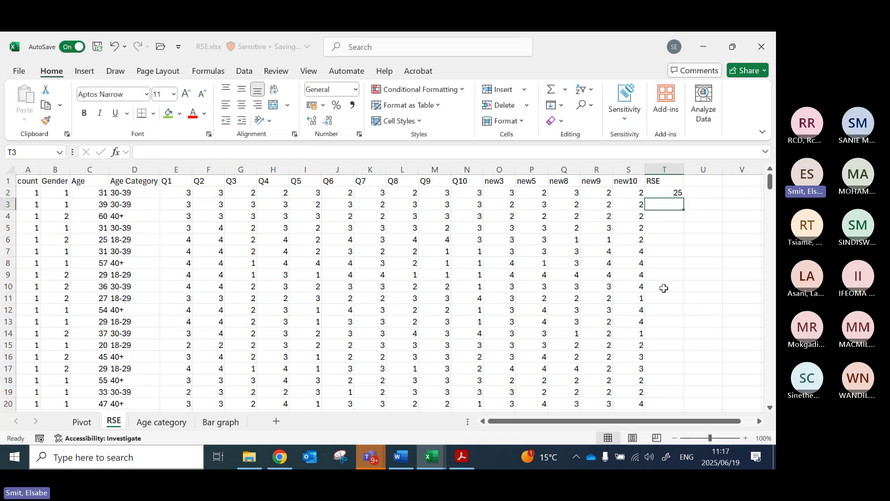
left_click(675, 193)
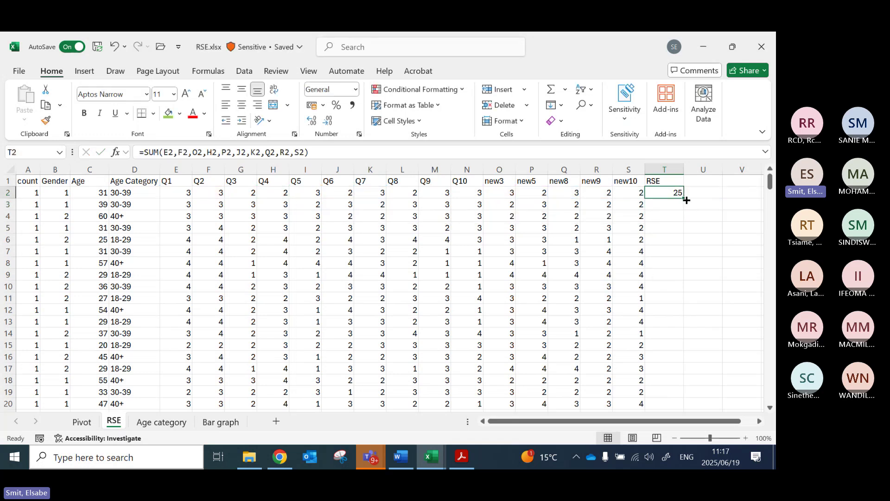
double_click(687, 200)
left_click(668, 277)
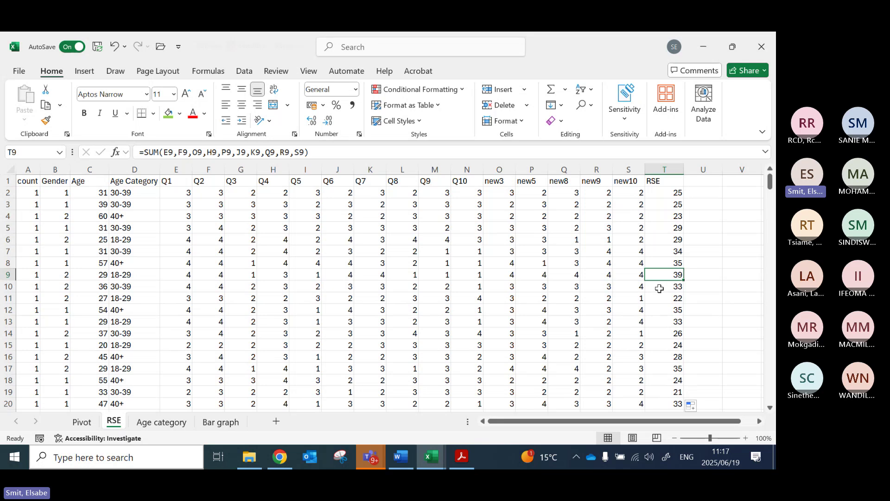
Step: Switch to the Word document, read the remaining tasks in the Analysis list, and return to the Excel workbook
key("alt+Tab")
scroll(390, 348, "down", 4)
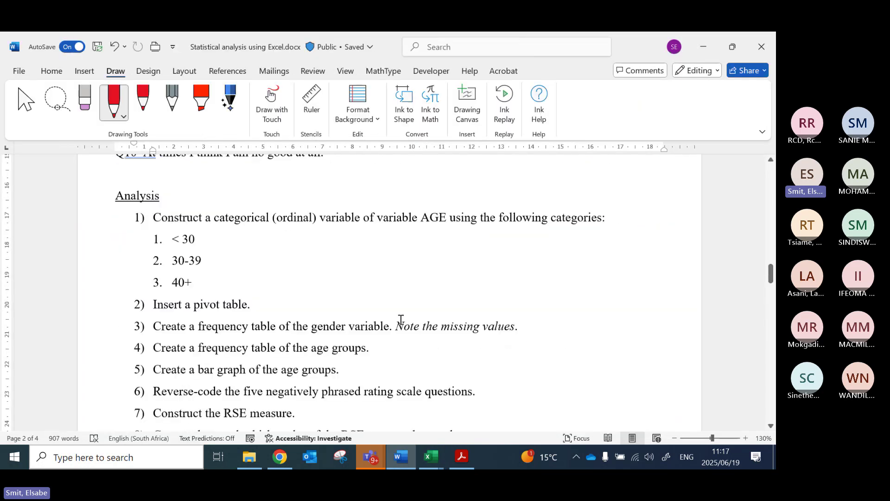
scroll(401, 320, "down", 5)
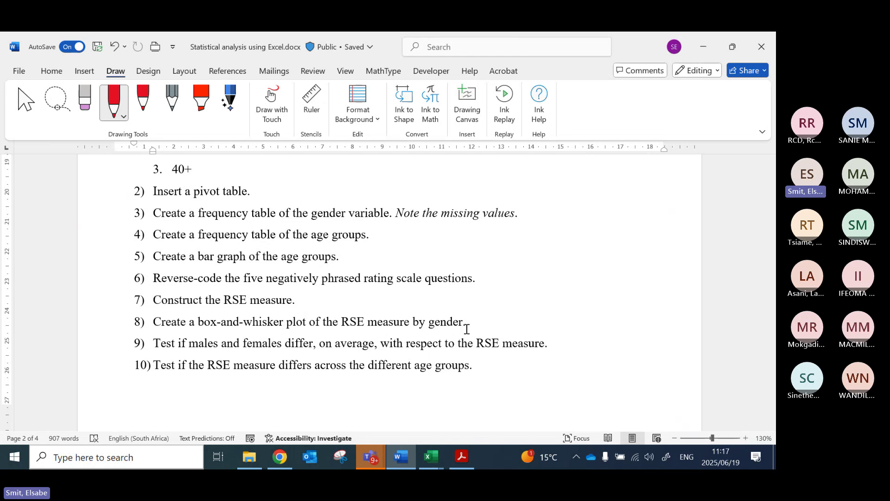
key("alt+Tab")
Step: Try a box-and-whisker chart of the whole RSE column, then delete the chart
left_click(665, 170)
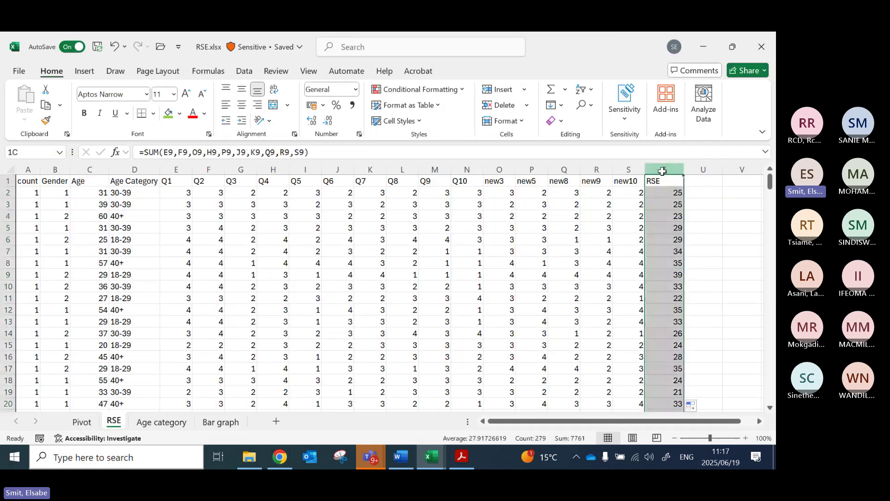
left_click(85, 73)
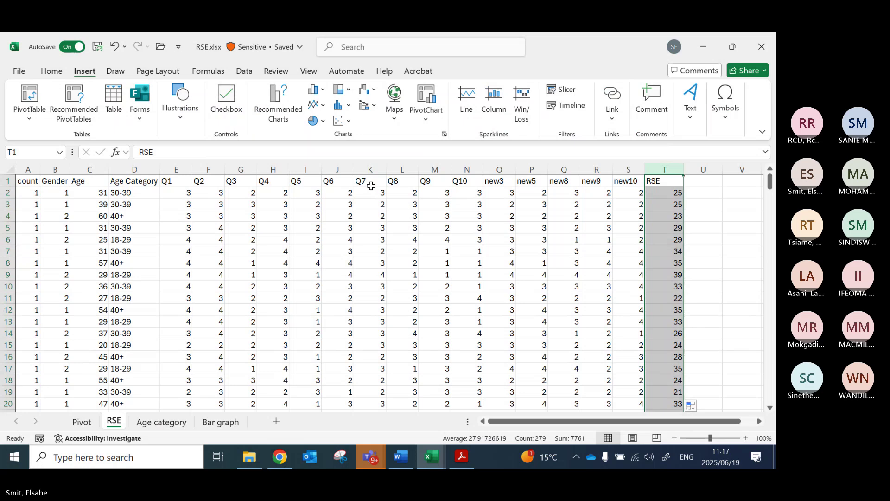
left_click(349, 107)
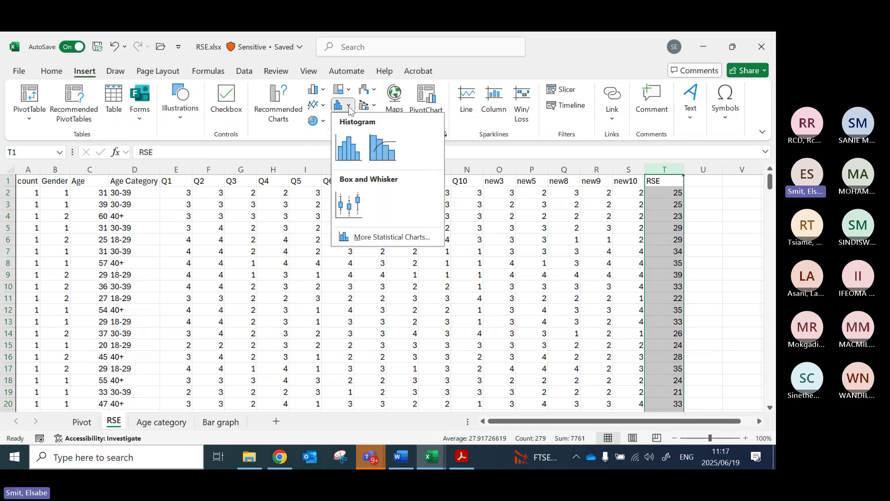
left_click(352, 209)
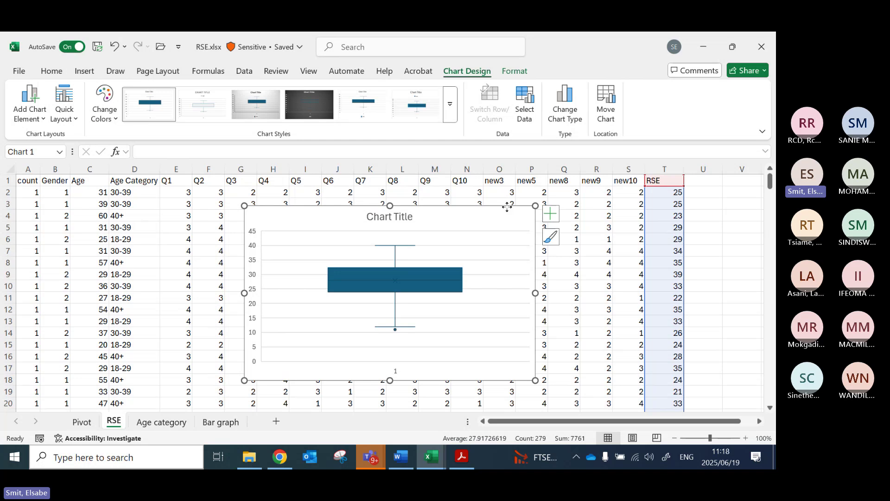
key("Delete")
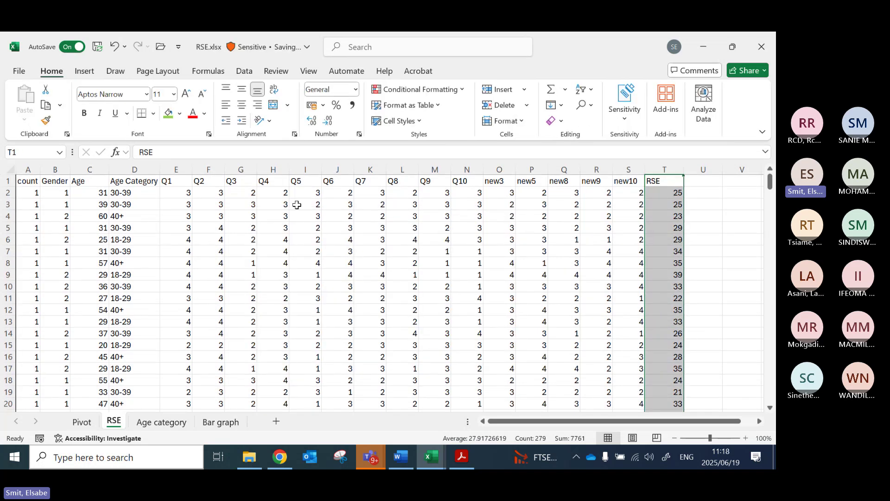
left_click(243, 216)
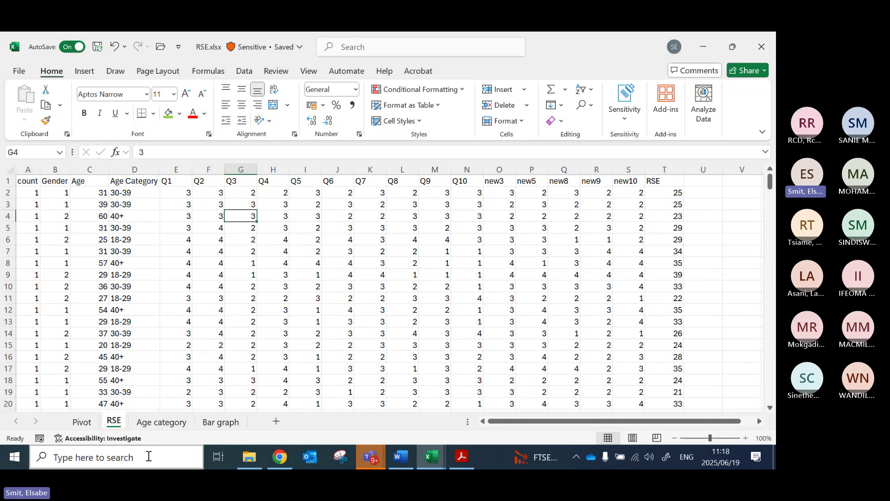
Step: Add a new worksheet after the Bar graph sheet and name it RSE by gender
left_click(277, 422)
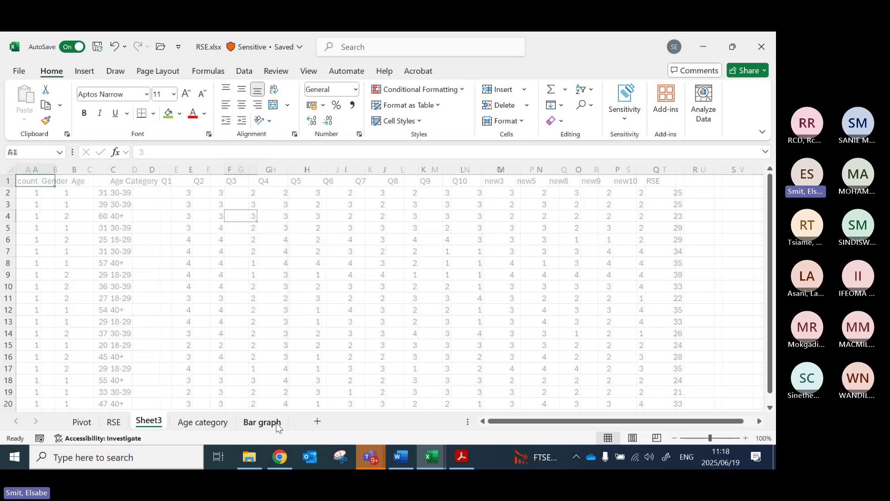
left_click_drag(218, 425, 297, 427)
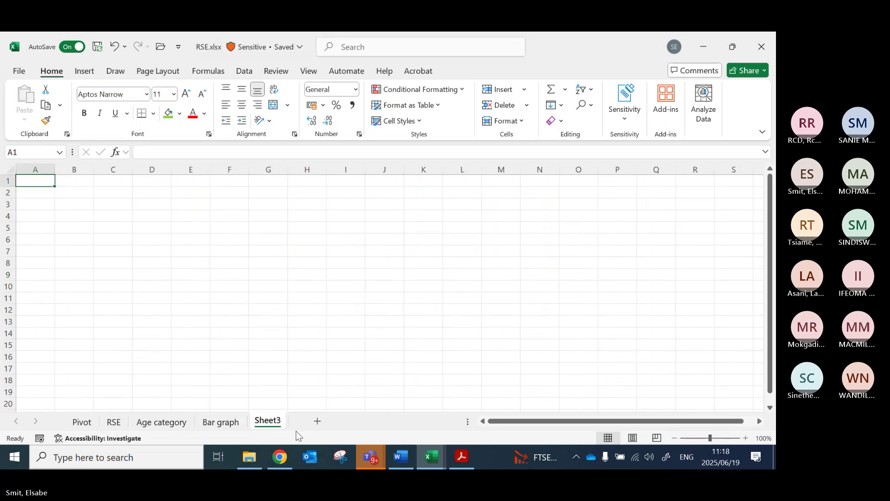
double_click(268, 422)
type("RS")
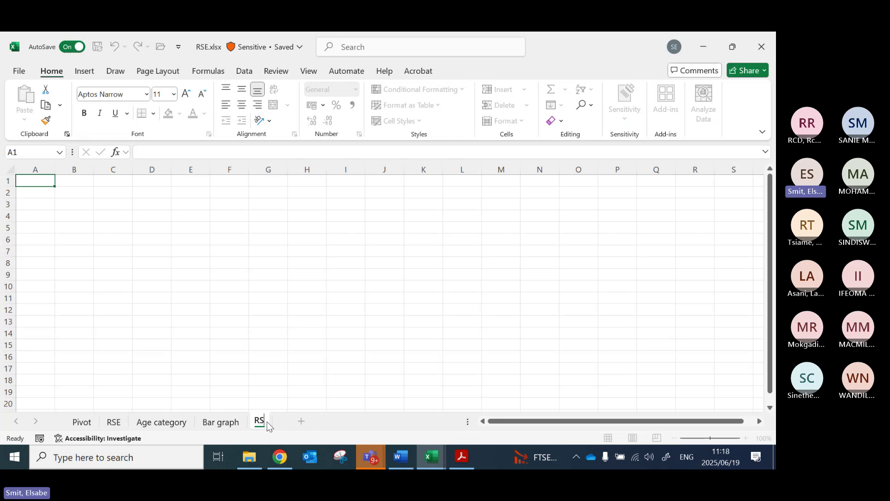
type("E by gender")
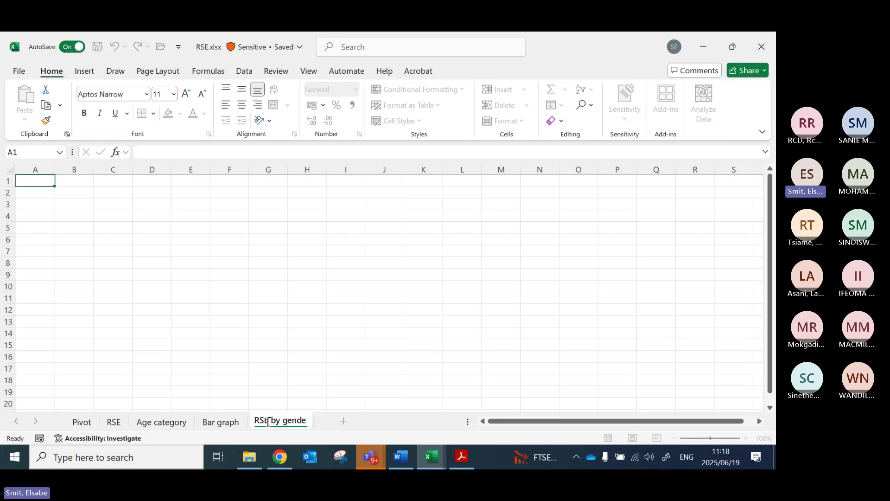
key("Return")
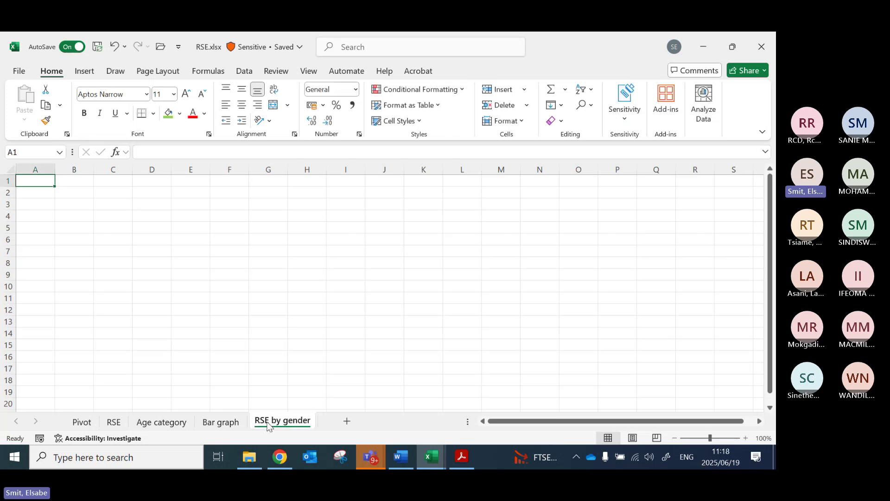
Step: Copy the entire RSE sheet and paste it as values at A1 of the RSE by gender sheet
left_click(114, 422)
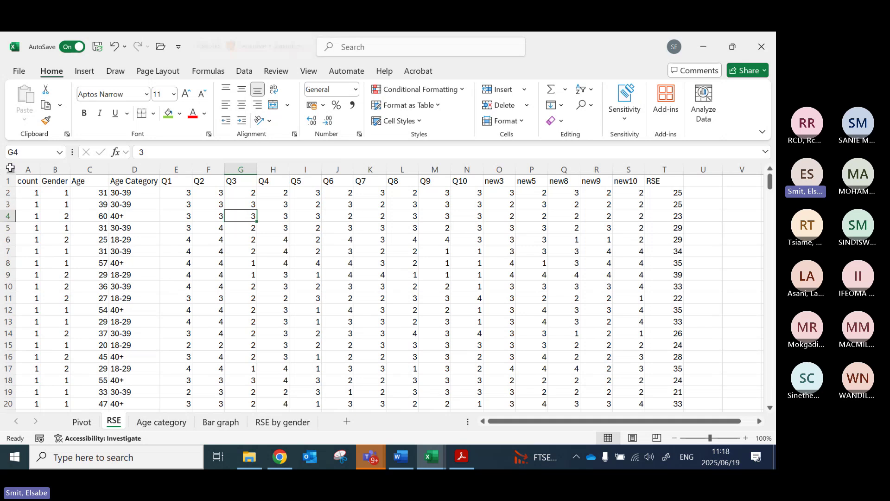
left_click(10, 167)
key("ctrl+c")
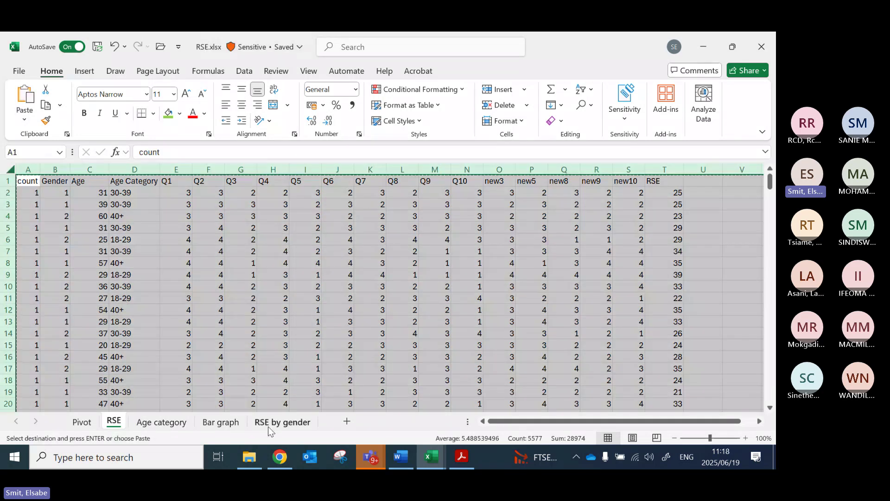
left_click(282, 421)
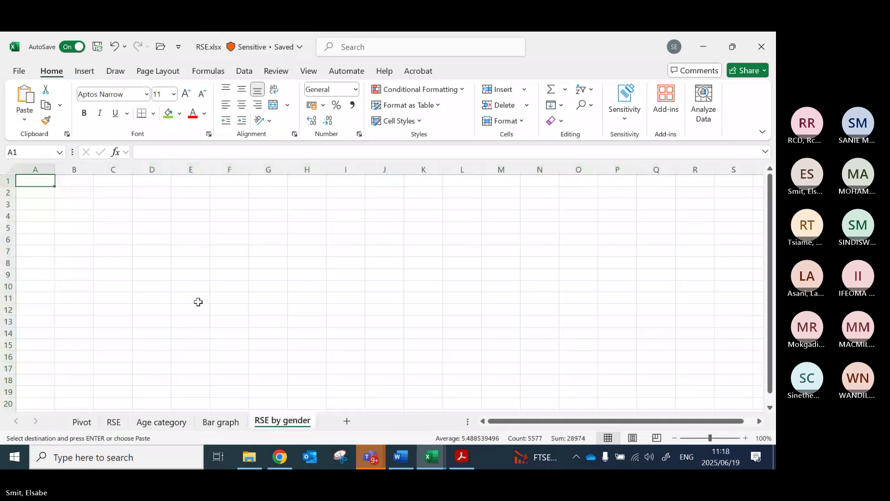
left_click(25, 121)
left_click(21, 210)
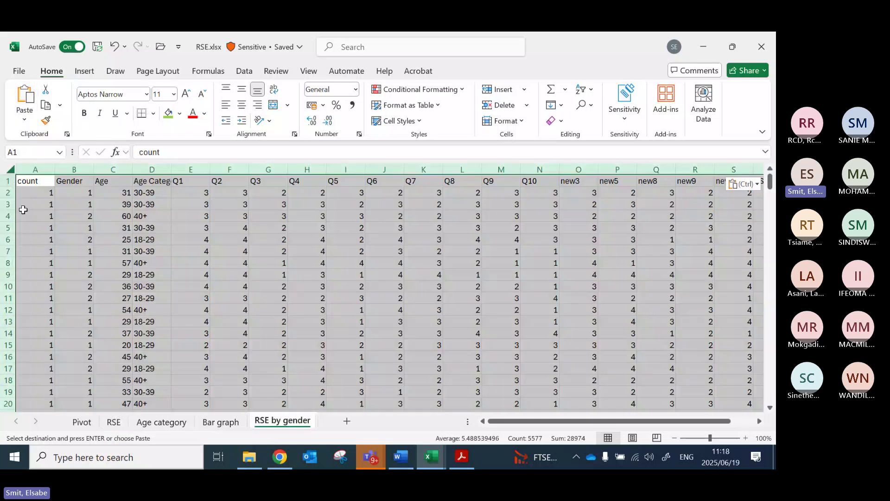
Step: Delete the count column and all columns from Age through new10, keeping only Gender and RSE
left_click(30, 168)
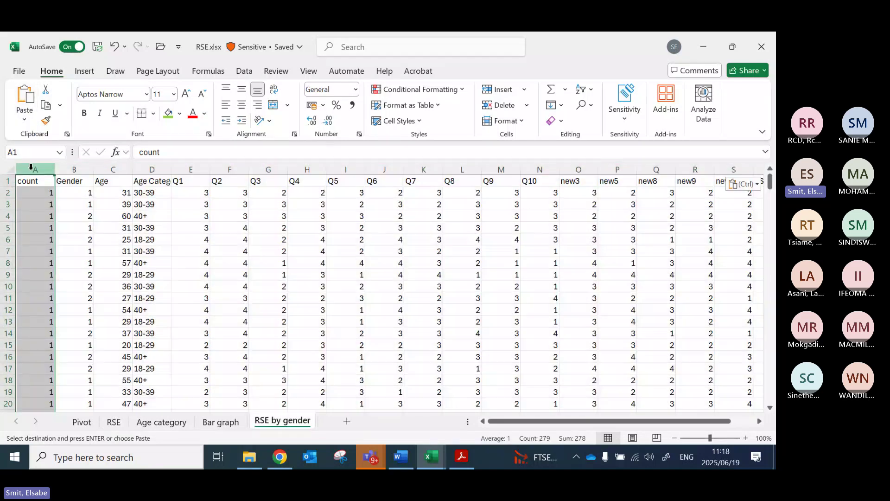
key("ctrl+minus")
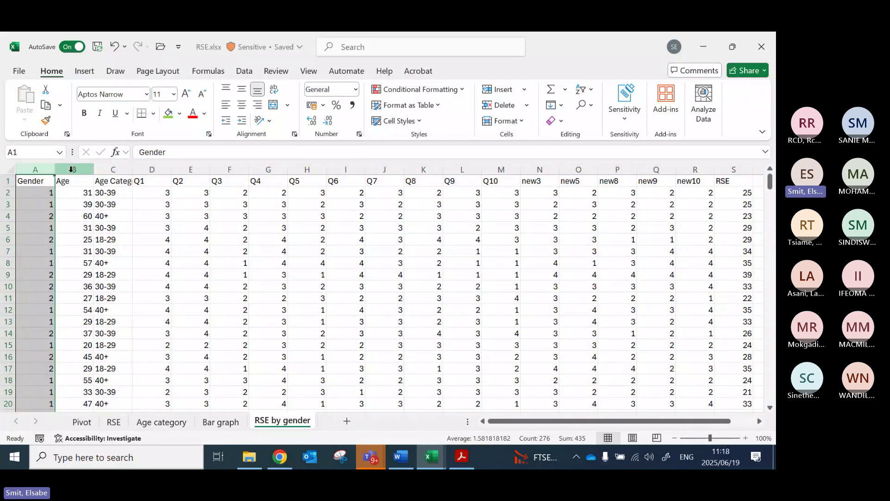
left_click_drag(71, 168, 705, 153)
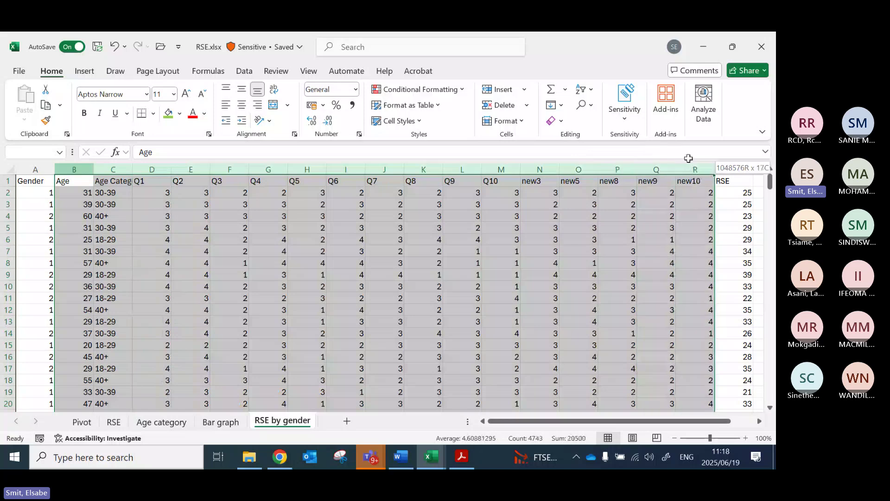
key("ctrl+minus")
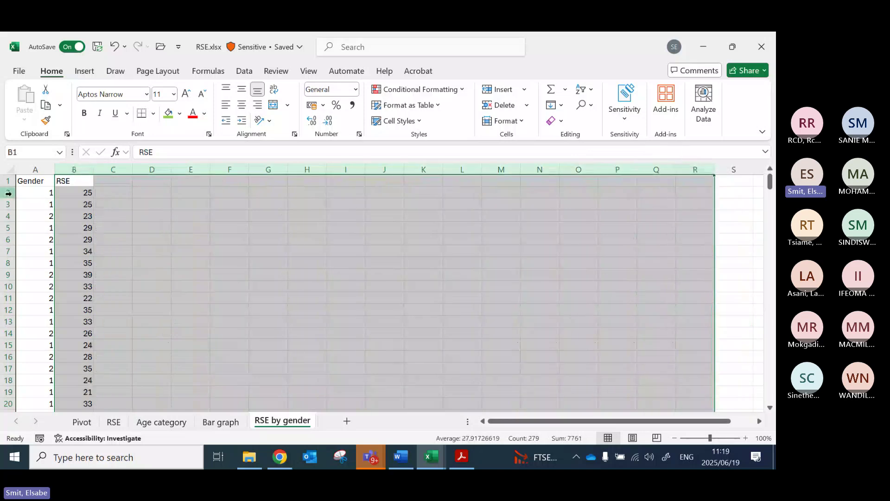
Step: Sort the whole RSE by gender sheet by Gender, smallest to largest, treating the first row as headers
left_click(33, 182)
left_click(82, 182)
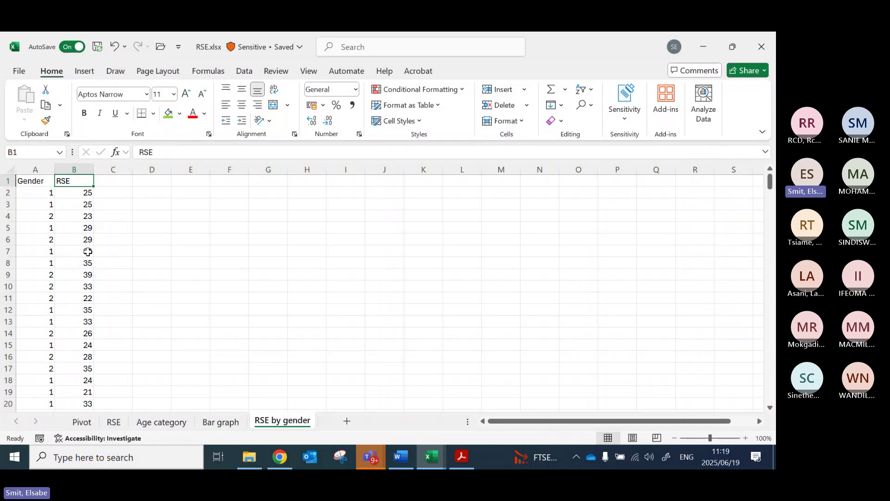
key("ctrl+shift+Down")
key("ctrl+a")
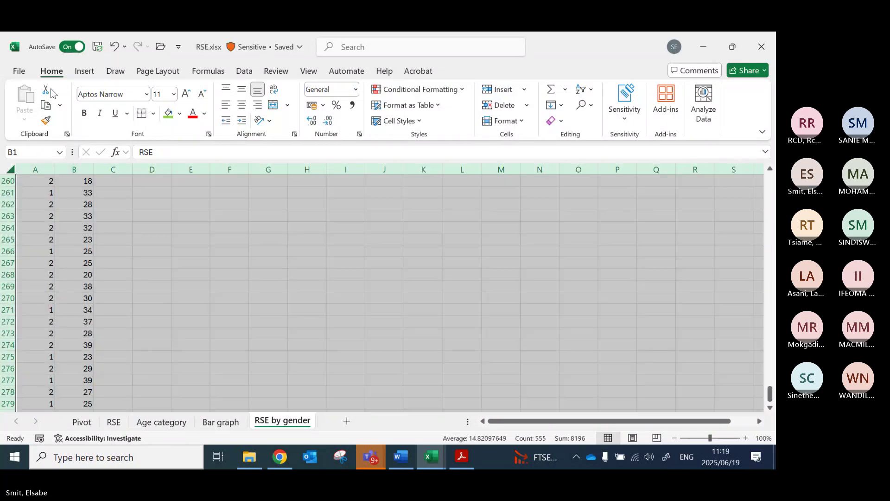
left_click(592, 93)
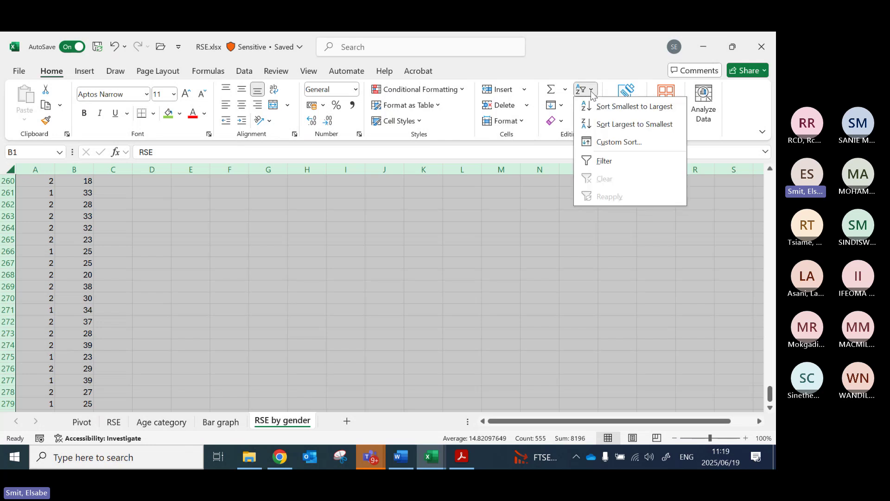
left_click(612, 145)
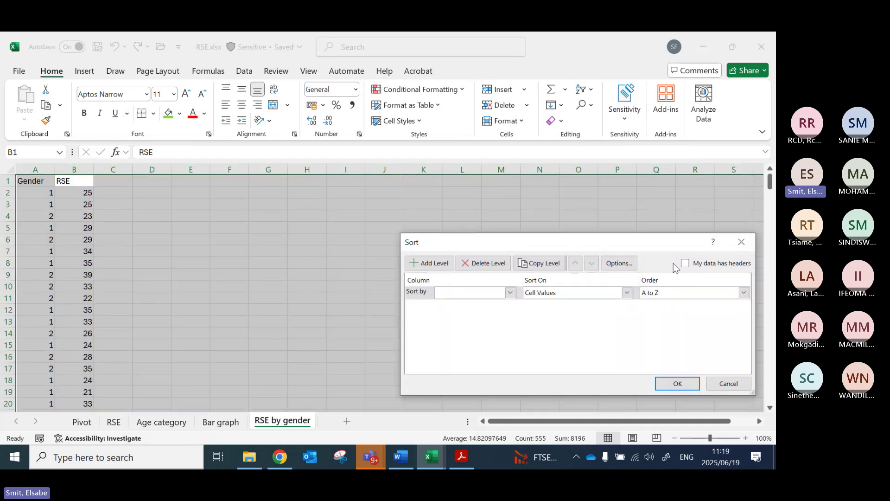
left_click(689, 265)
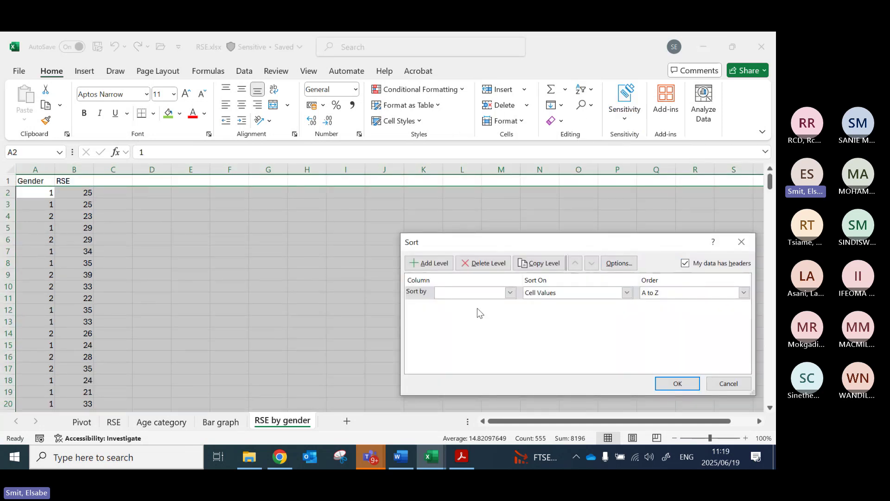
left_click(511, 293)
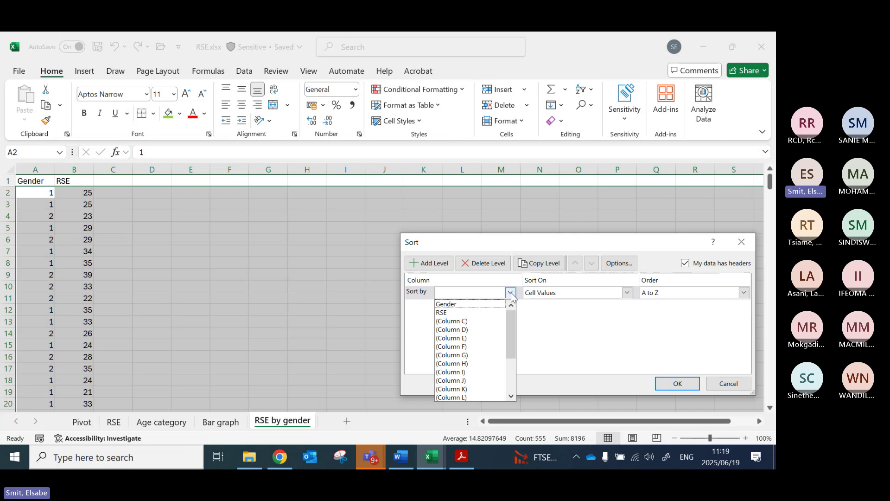
left_click(478, 304)
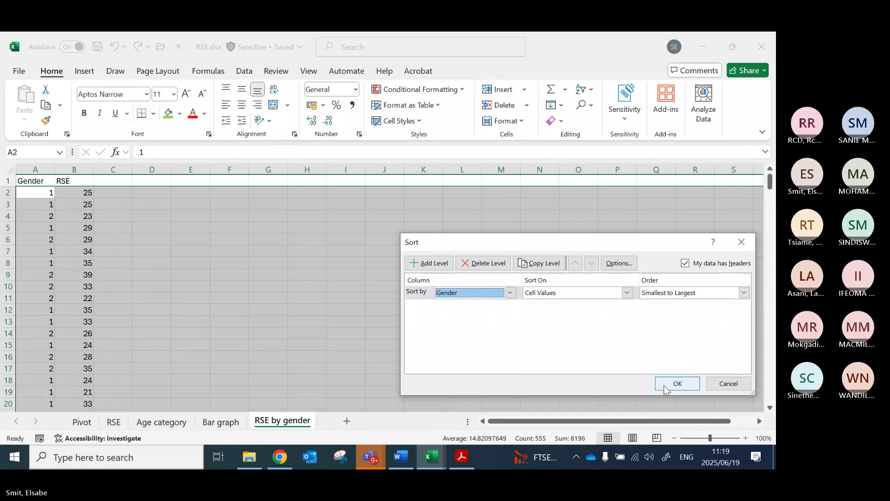
left_click(676, 384)
Step: Clear the contents of rows 277 to 279 in the sorted data, where the RSE scores have no gender value
left_click(34, 192)
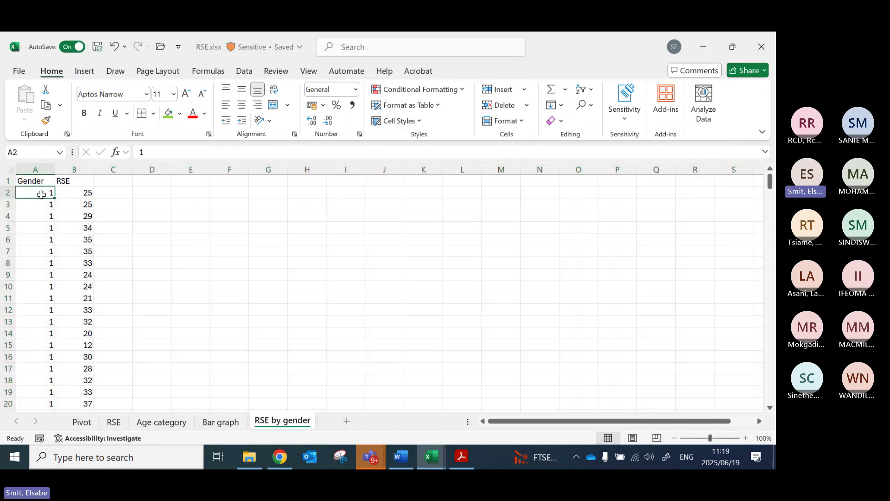
scroll(74, 308, "down", 4)
scroll(76, 312, "down", 11)
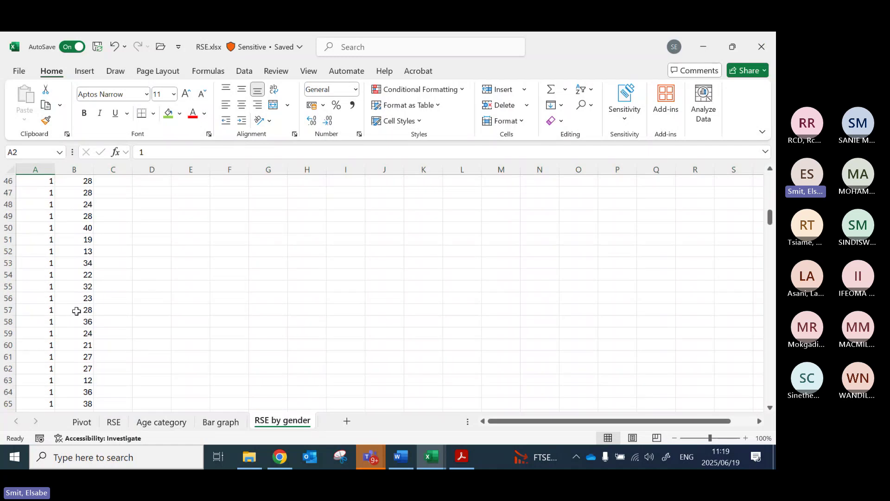
scroll(77, 311, "down", 16)
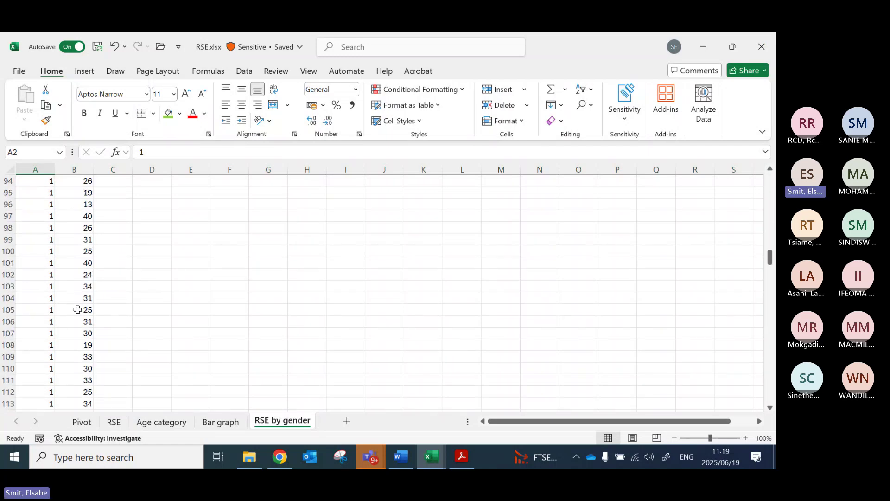
scroll(77, 310, "down", 5)
left_click_drag(36, 275, 76, 275)
scroll(86, 330, "down", 14)
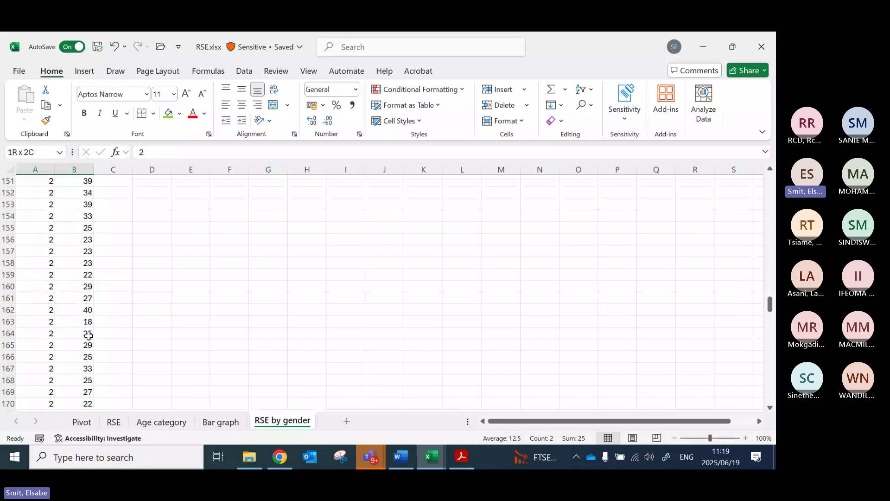
scroll(89, 335, "down", 20)
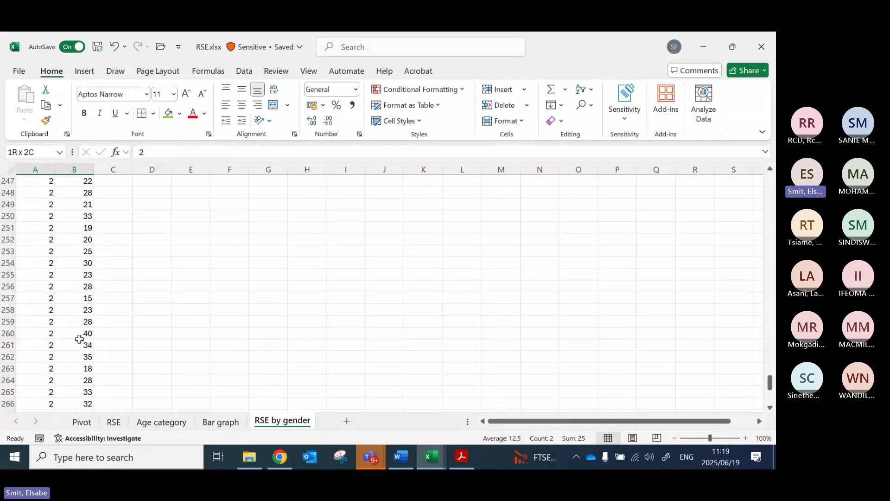
scroll(79, 339, "down", 4)
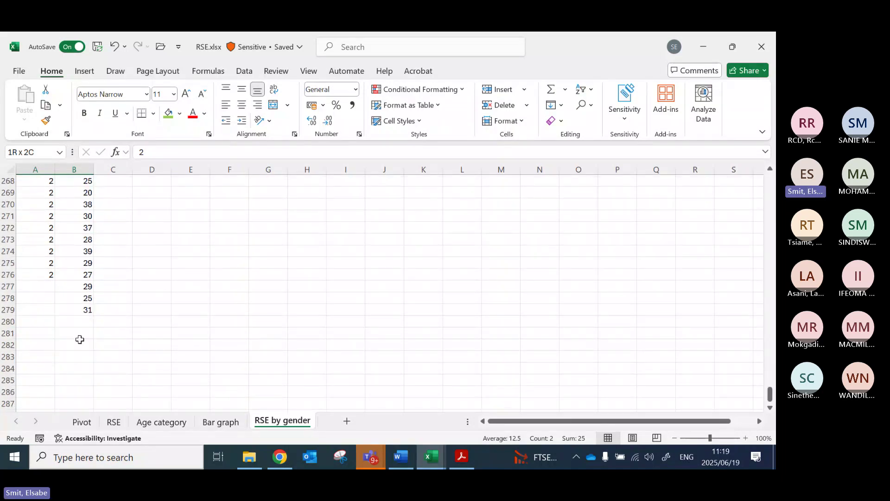
left_click(89, 314, "shift")
left_click(74, 298)
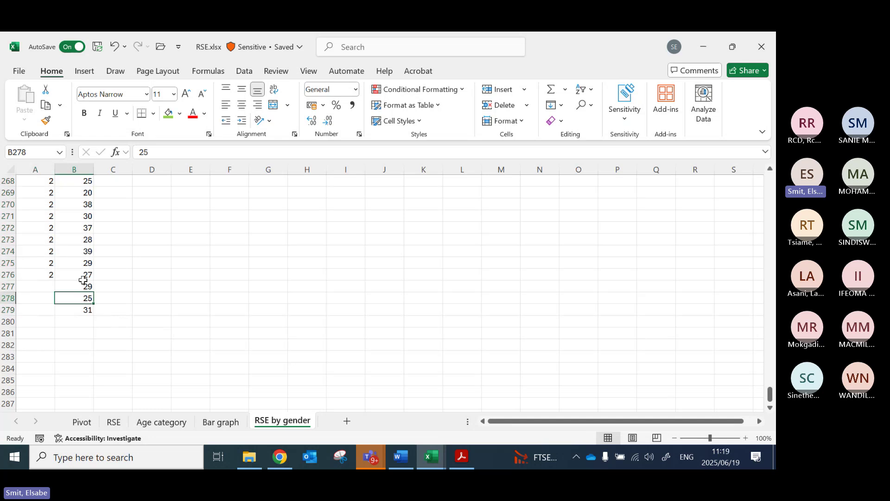
left_click(69, 286)
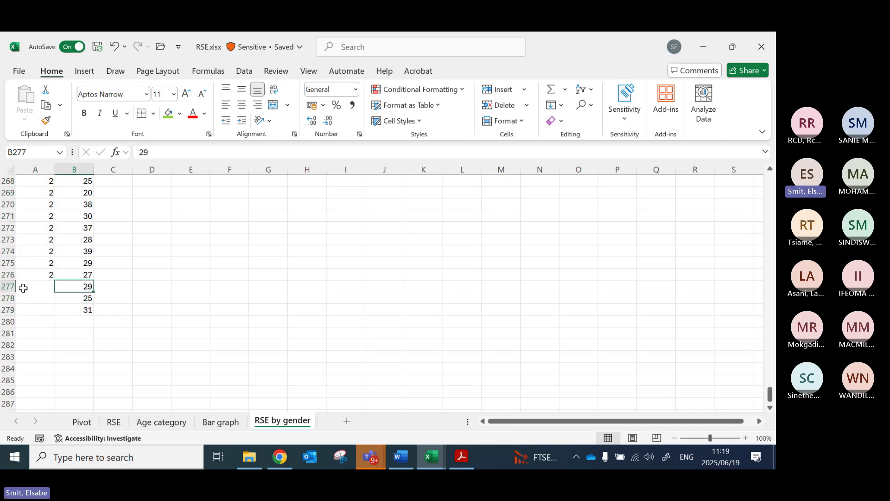
left_click_drag(3, 286, 5, 310)
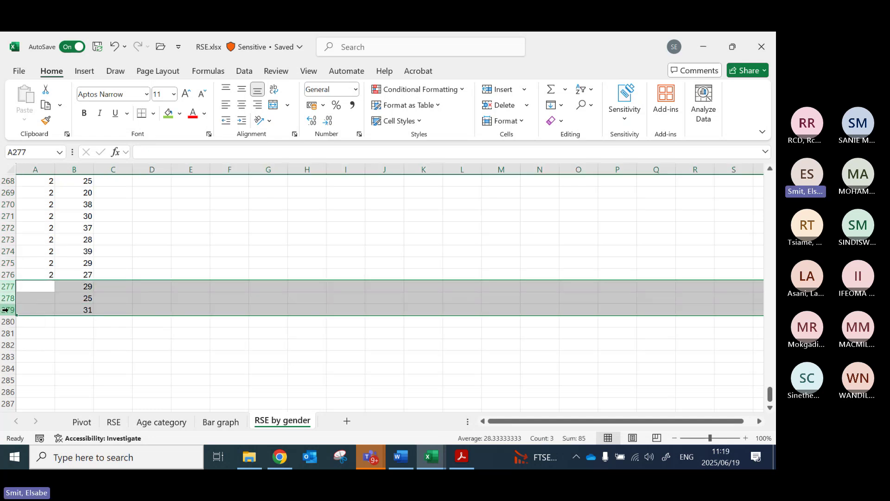
key("Delete")
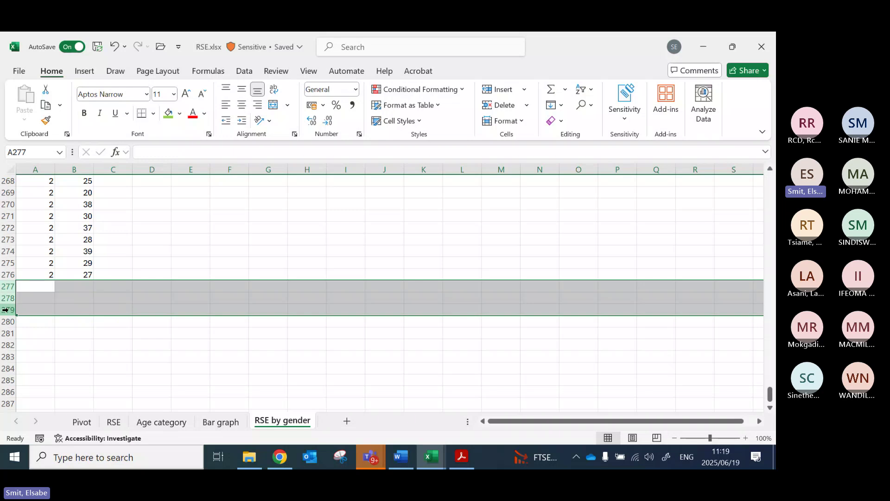
Step: Copy the Gender 2 rows with their RSE scores, A117:B276, and paste them at D2
scroll(60, 315, "up", 3)
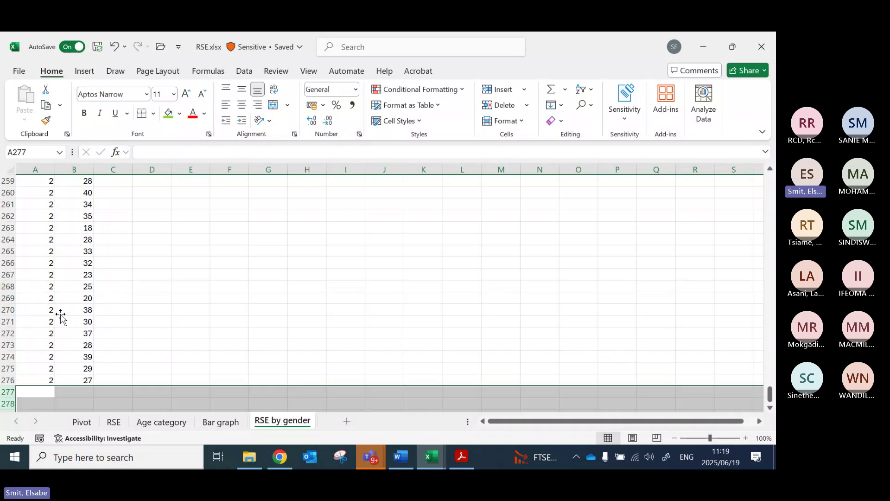
scroll(61, 316, "up", 20)
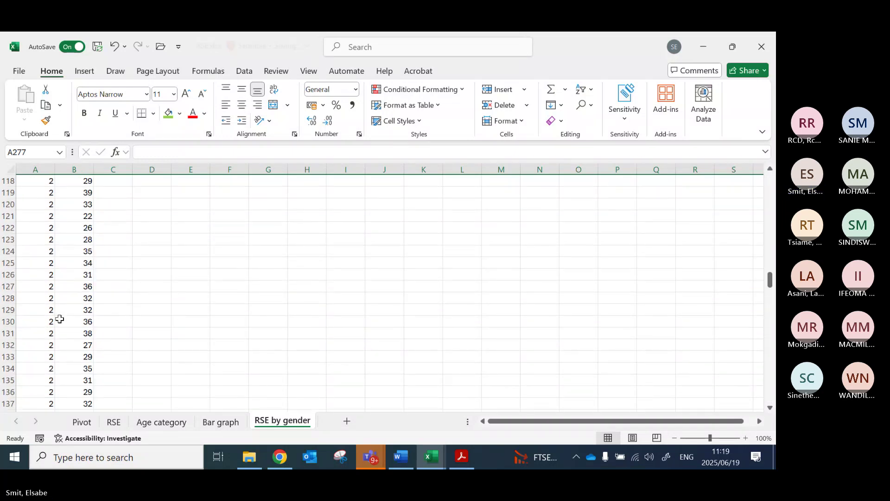
scroll(60, 318, "down", 2)
scroll(76, 332, "down", 20)
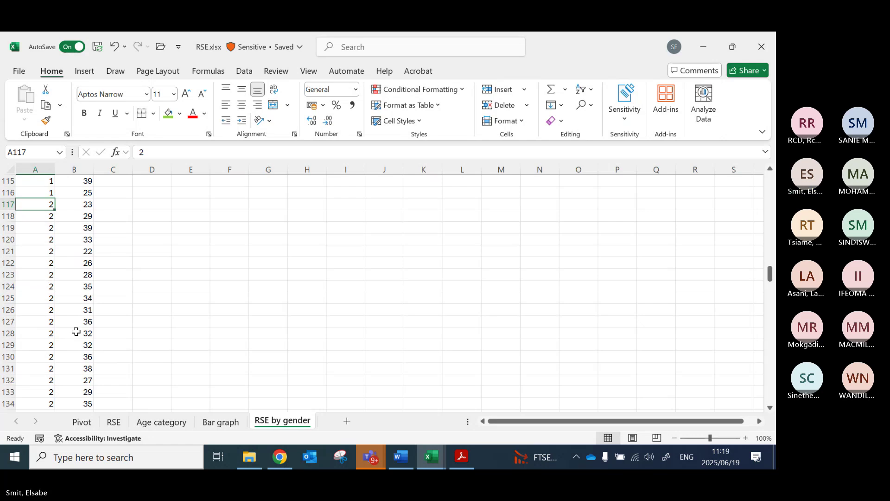
scroll(78, 339, "down", 20)
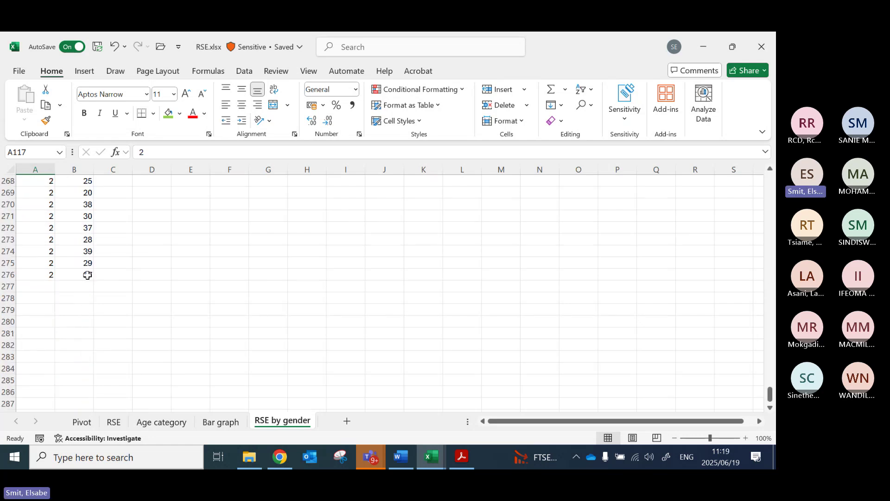
left_click(87, 274, "shift")
key("ctrl+c")
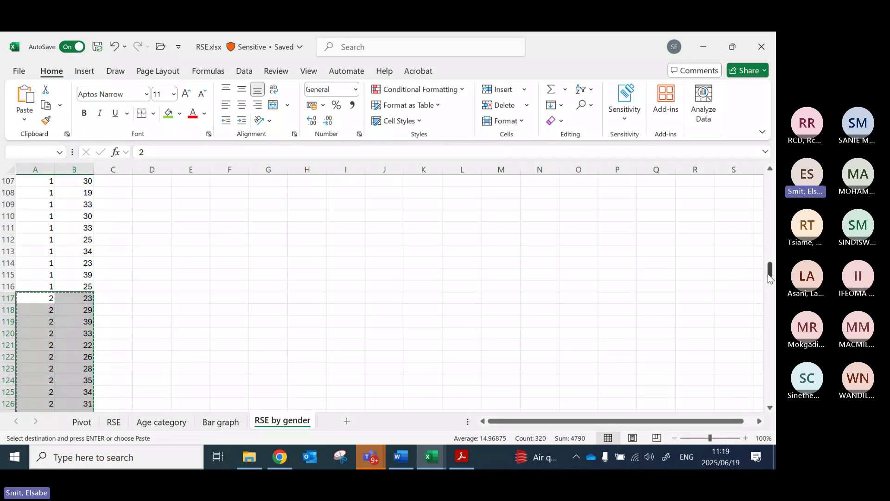
left_click_drag(770, 274, 770, 179)
left_click(154, 193)
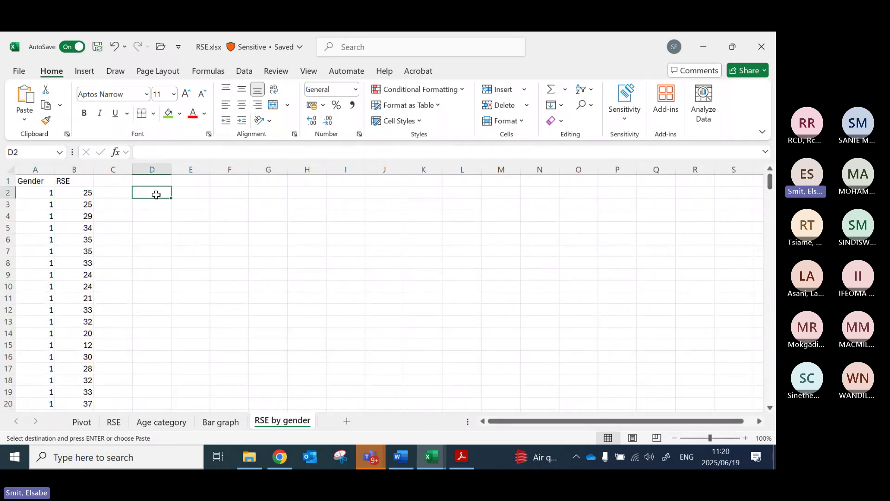
key("ctrl+v")
Step: Replace the RSE header in B1 with Male and enter Female as the header in E1
left_click(82, 192)
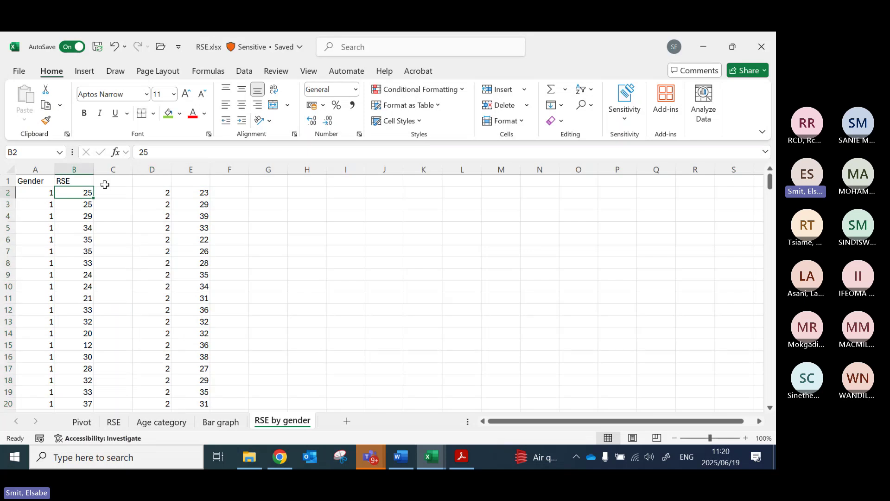
left_click(74, 182)
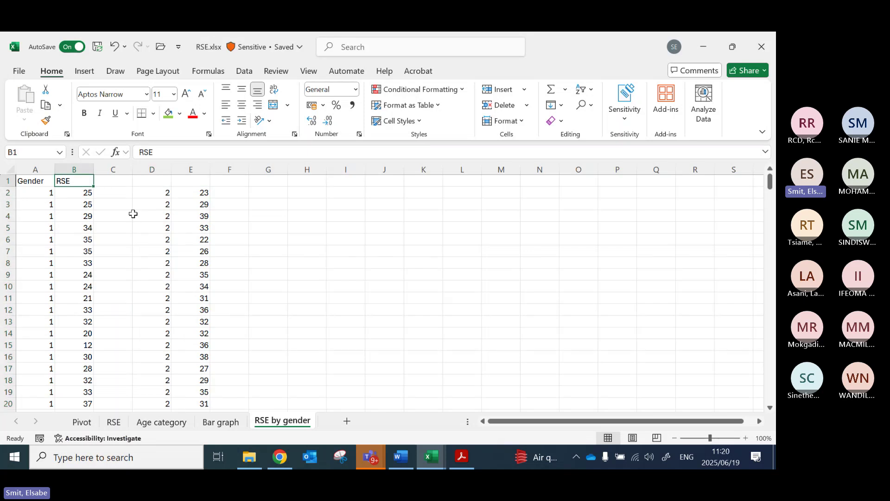
type("Male")
key("Tab")
key("Tab")
key("Tab")
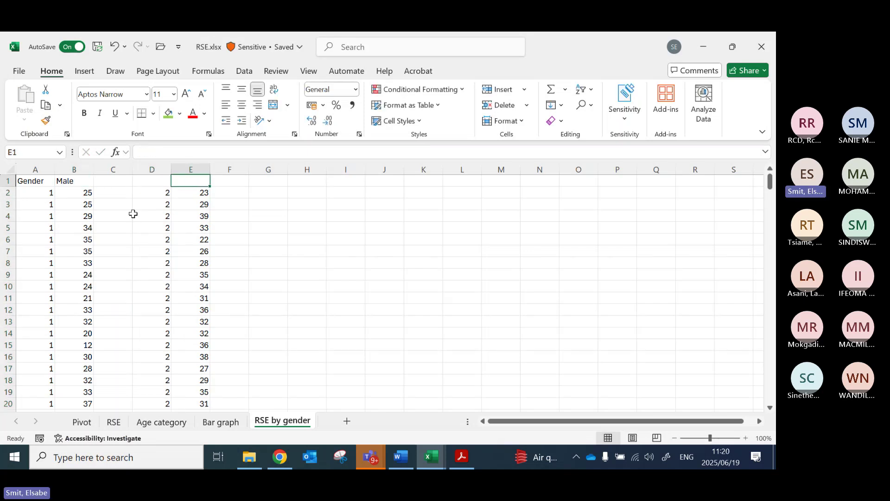
type("Female")
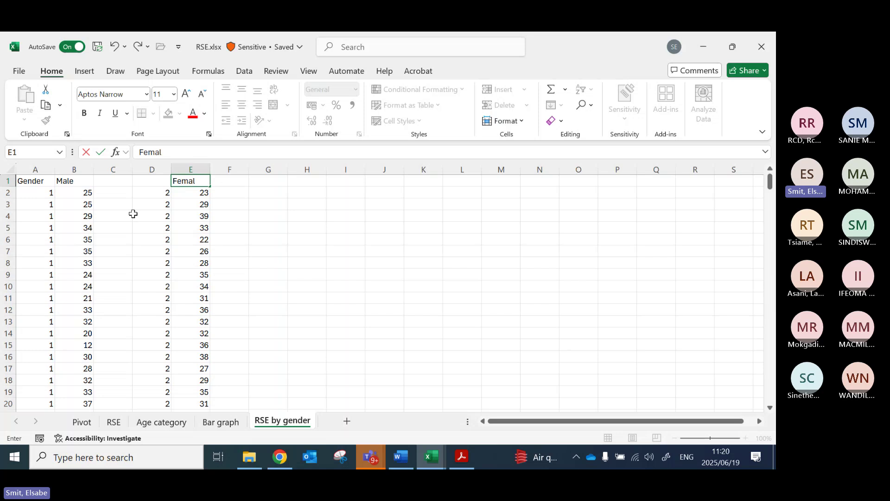
key("Return")
Step: Delete columns A, C and D so only the Male and Female score columns are kept
left_click(29, 170)
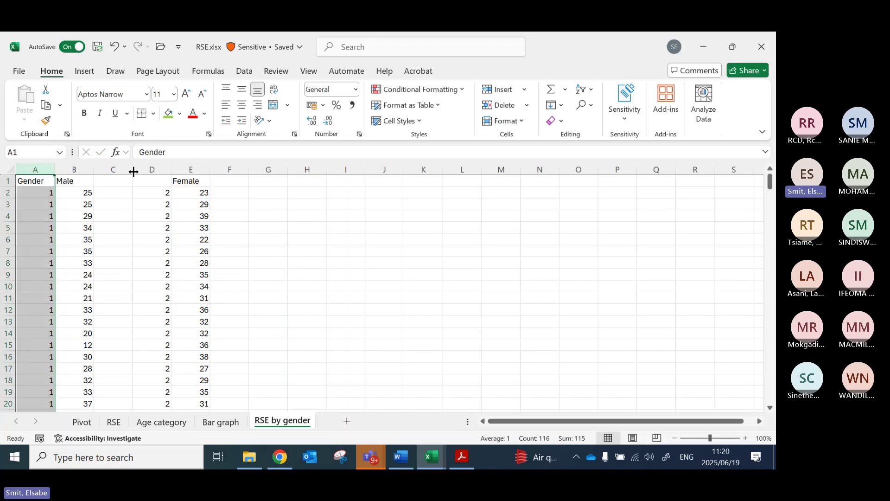
left_click_drag(113, 170, 136, 172)
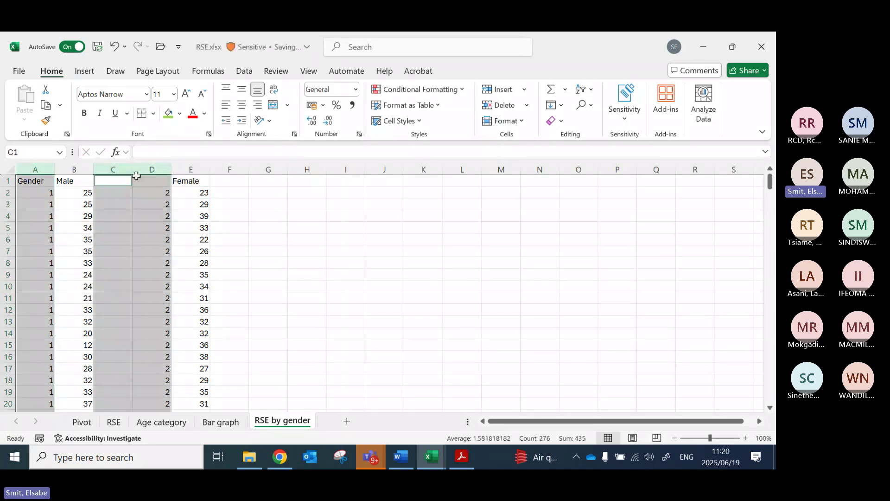
key("ctrl+minus")
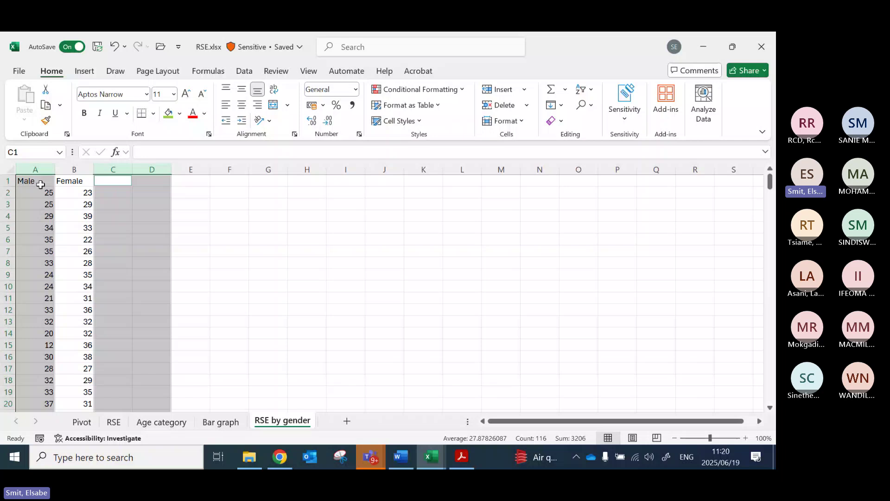
Step: Insert a Box and Whisker chart from all the data in the Male and Female columns
left_click(38, 183)
key("ctrl+a")
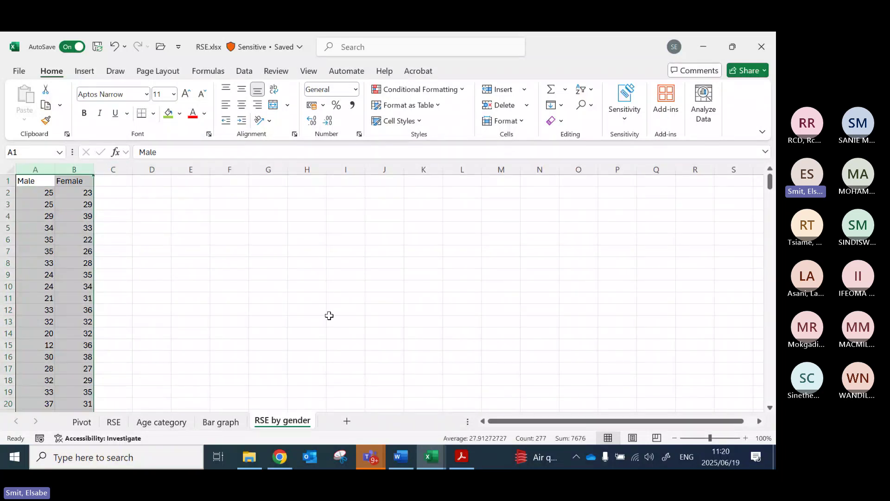
left_click(84, 71)
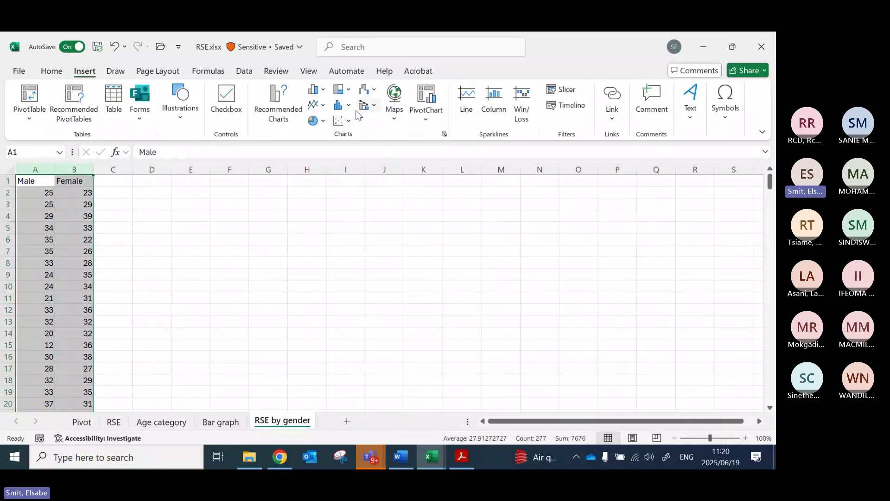
left_click(349, 106)
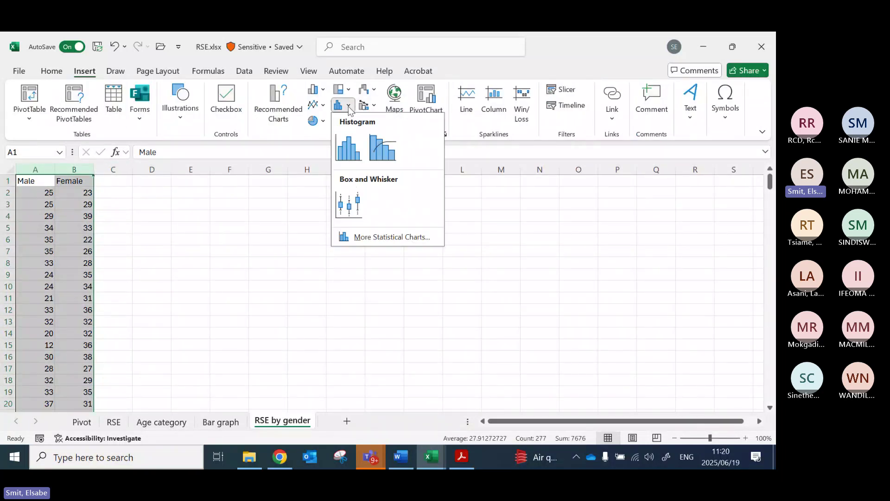
left_click(357, 204)
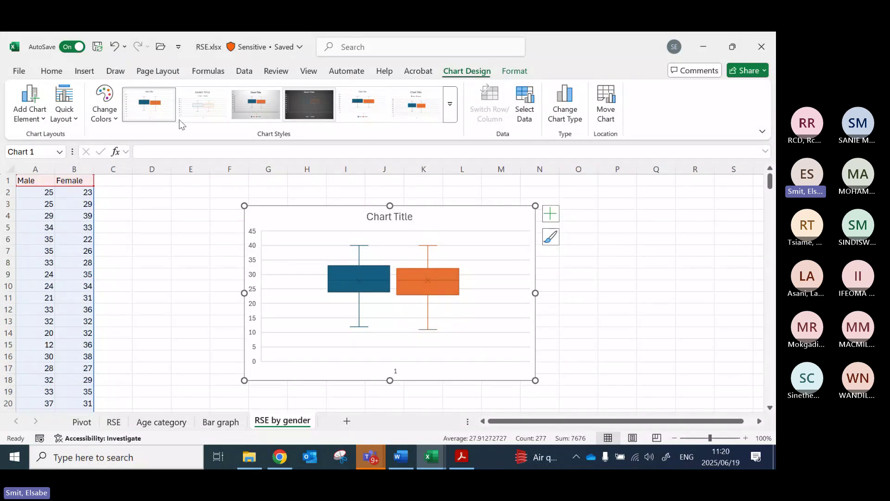
Step: Add a legend at the bottom of the box-and-whisker chart
left_click(43, 121)
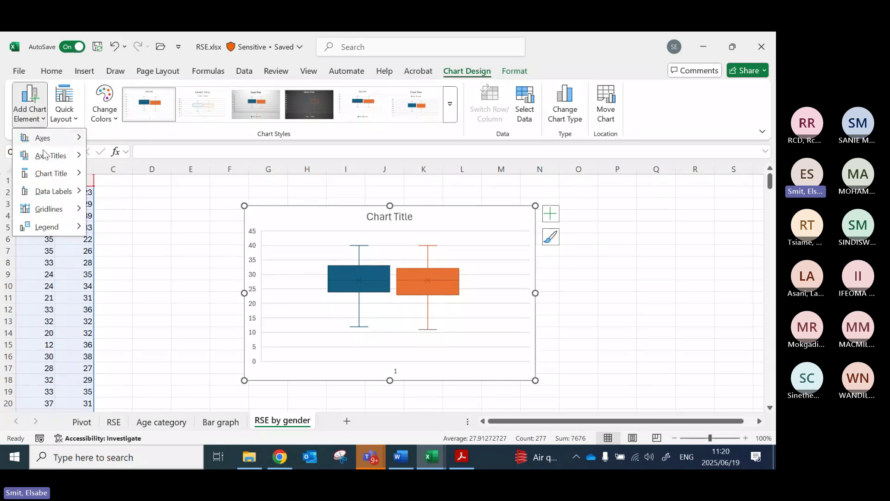
mouse_move(51, 226)
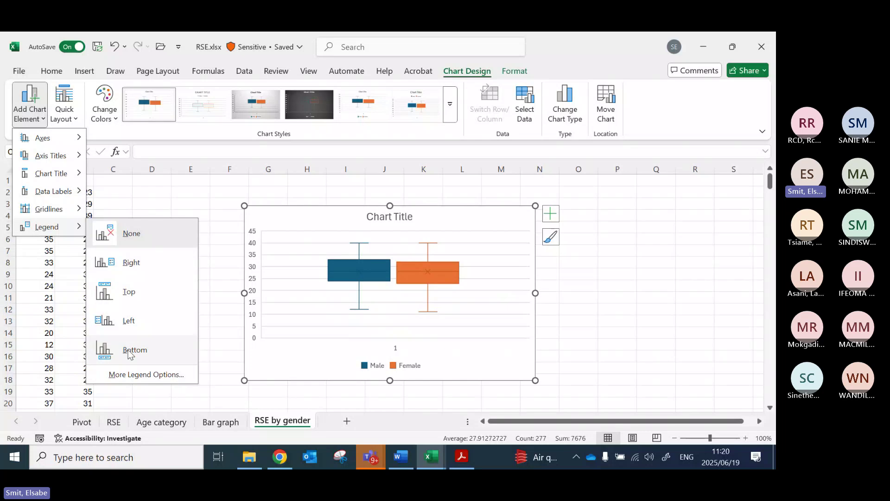
left_click(129, 352)
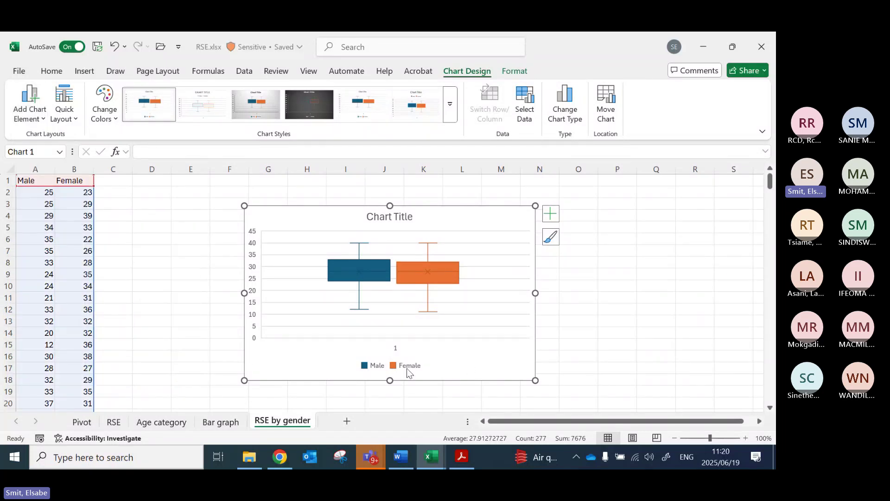
left_click(608, 320)
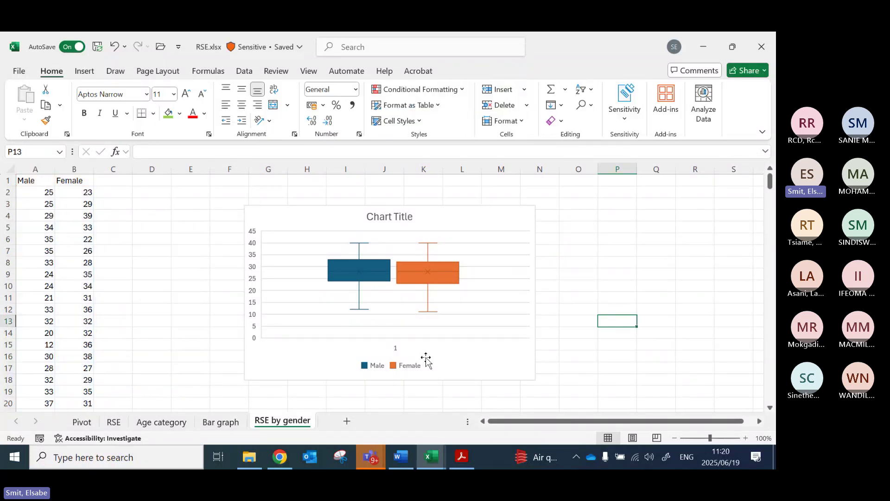
Step: Delete the horizontal category axis from the box-and-whisker chart
left_click(397, 350)
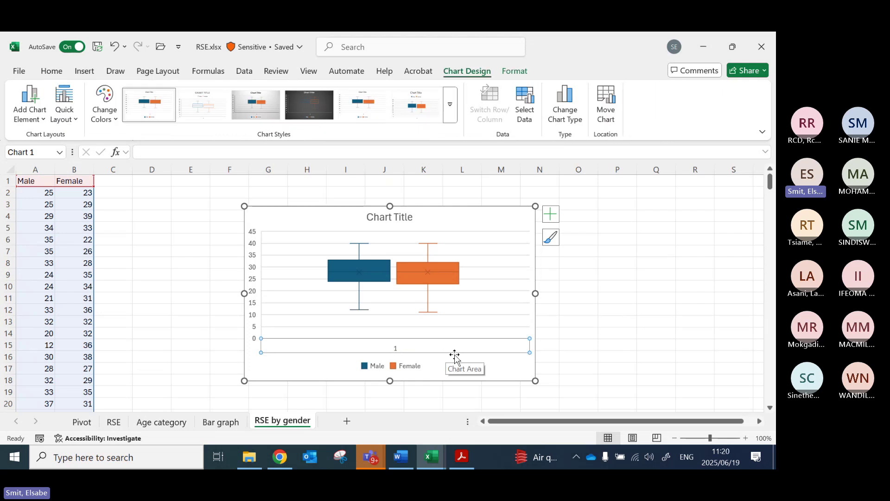
key("Delete")
left_click(619, 344)
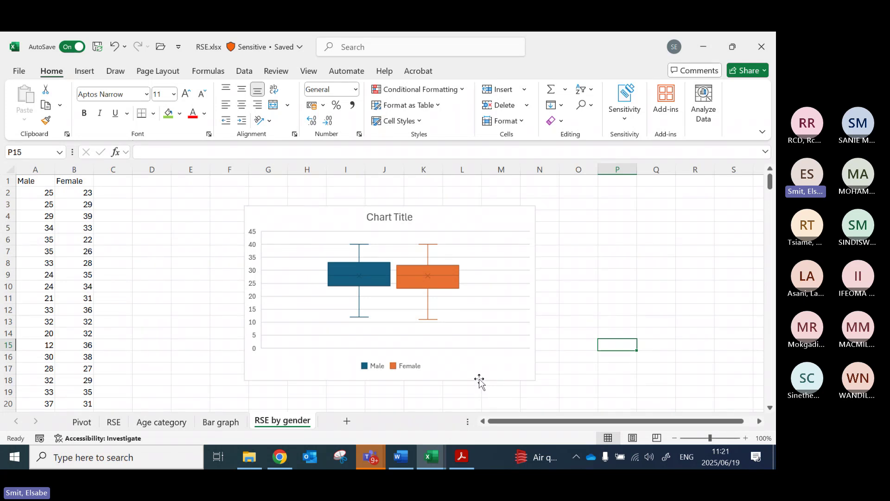
Step: Move the chart closer to the data, spanning about columns D to K, and switch to the Word document Statistical analysis using Excel.docx
left_click_drag(480, 381, 374, 363)
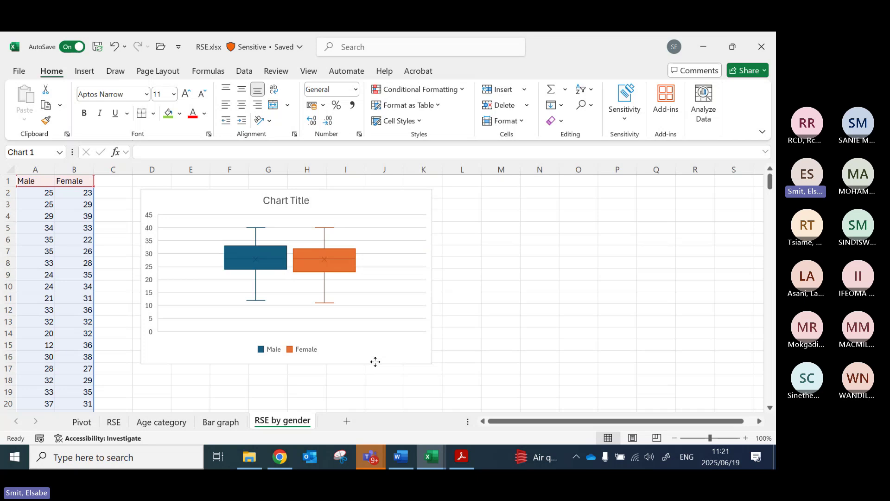
left_click(505, 324)
key("alt+Tab")
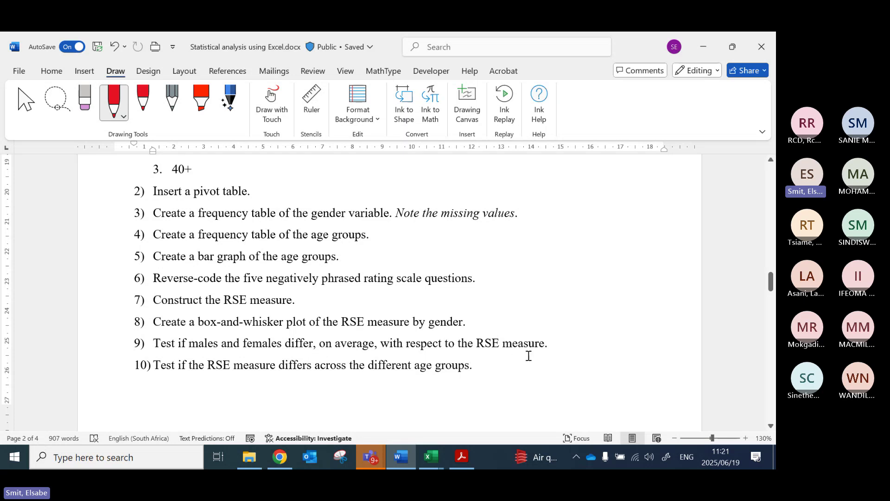
Step: Switch to the RSE.xlsx workbook in Excel and start an F-Test Two-Sample for Variances from the data analysis tools
key("alt+Tab")
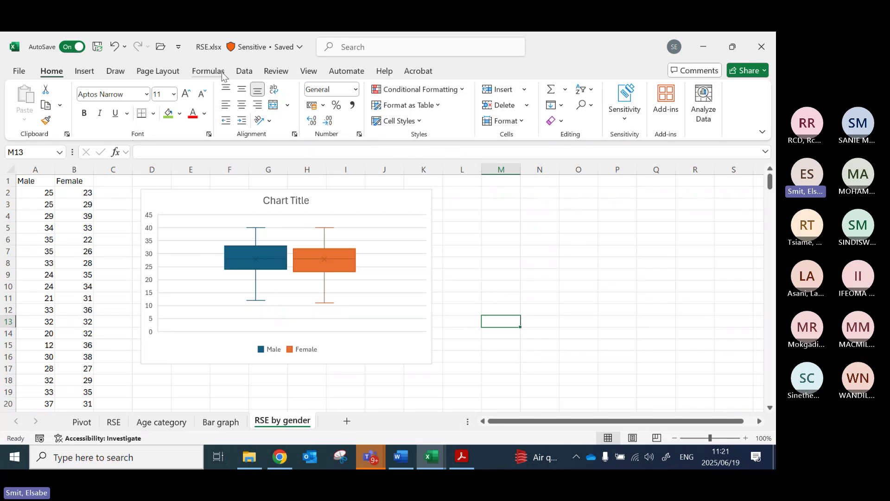
key("ctrl+Home")
key("ctrl+shift+End")
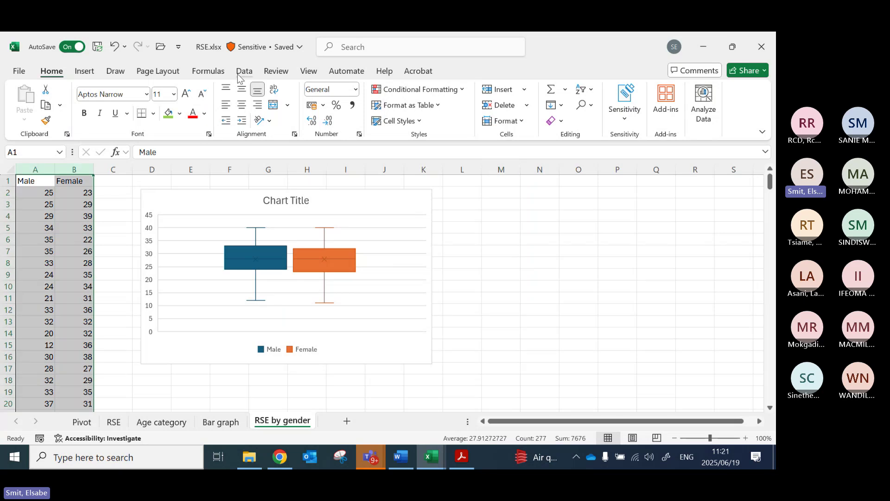
left_click(244, 71)
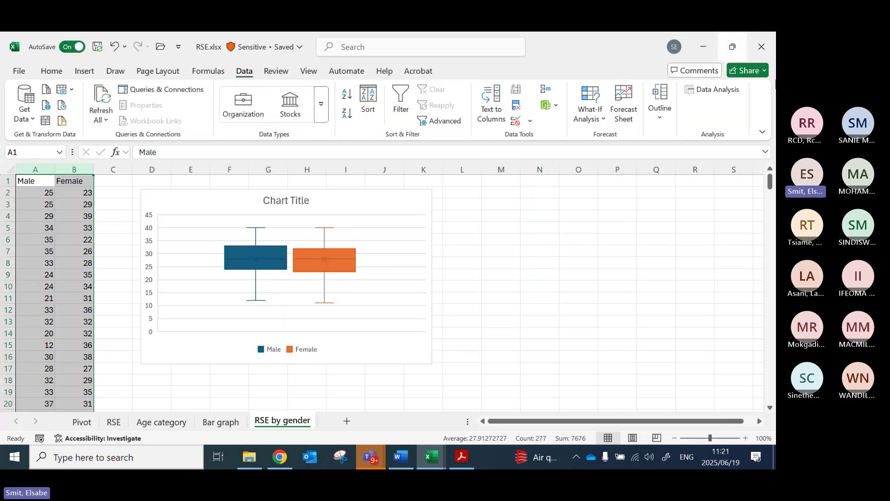
left_click(717, 89)
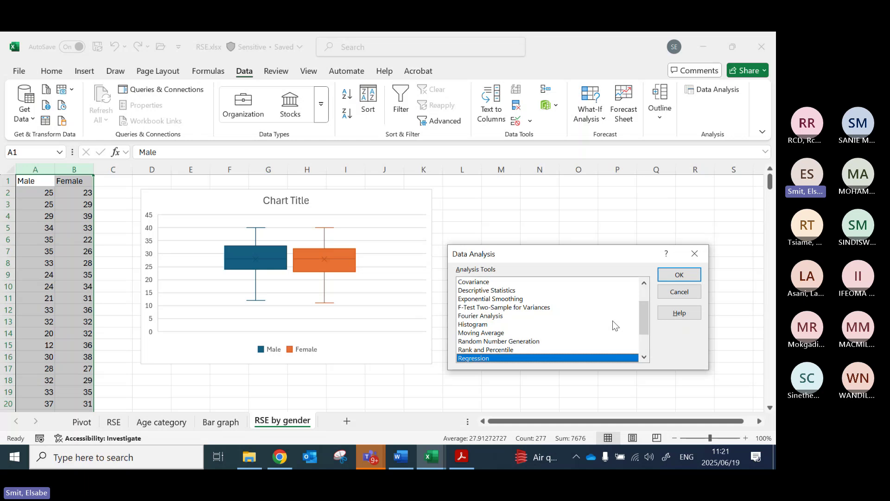
scroll(613, 321, "down", 2)
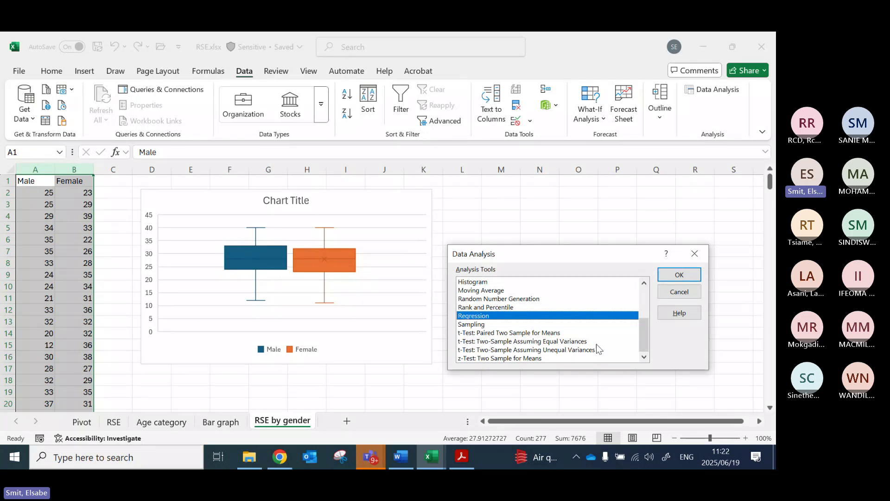
left_click_drag(647, 336, 645, 313)
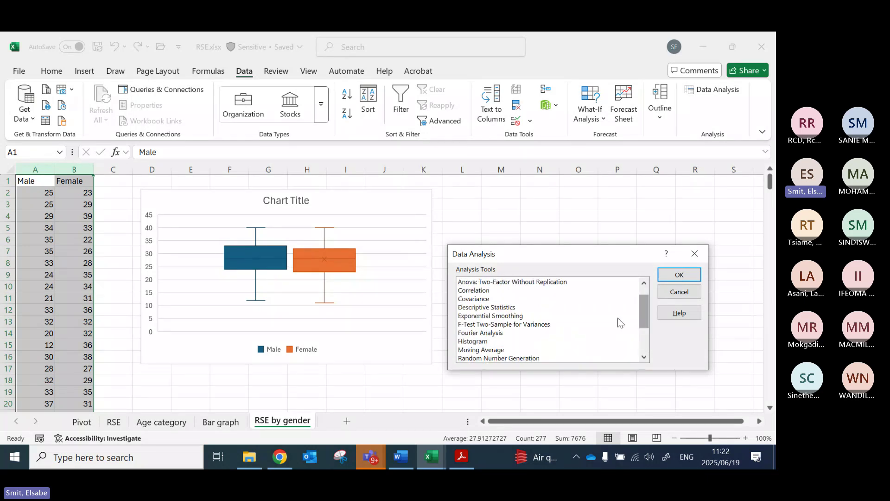
left_click(480, 324)
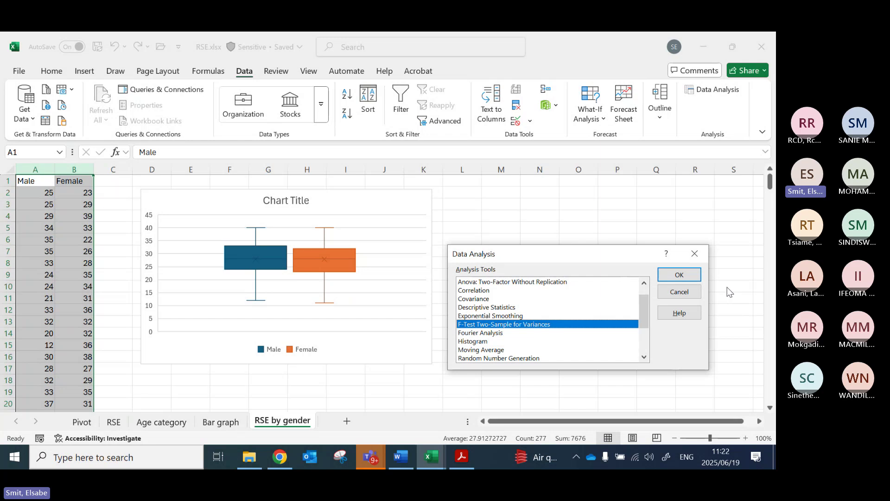
left_click(679, 275)
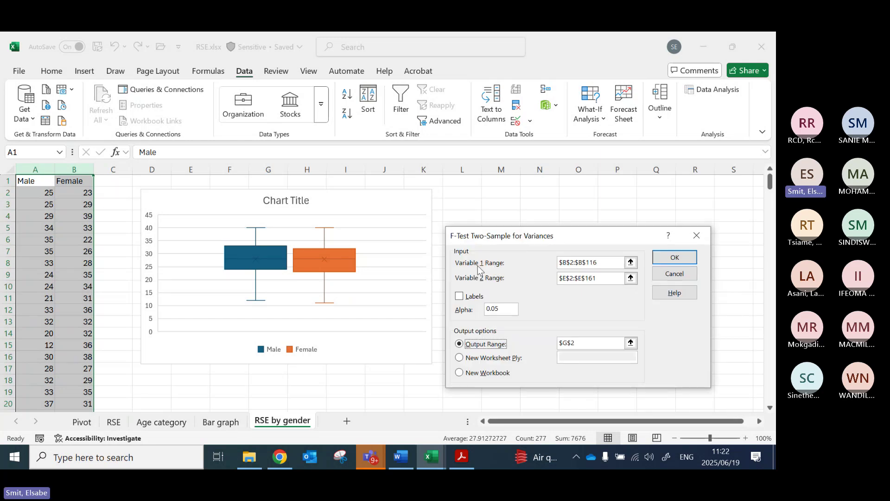
Step: Set the F-test's Variable 1 range to the whole Male column A and its Variable 2 range to the whole Female column B
left_click(629, 263)
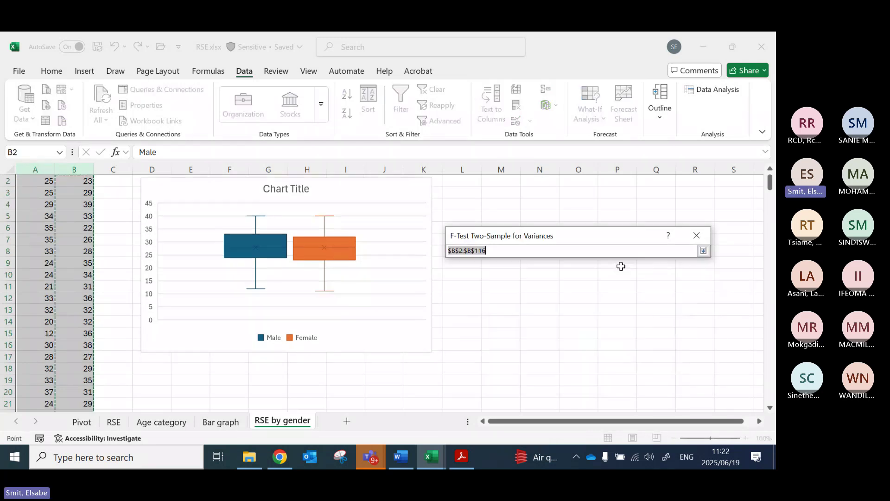
scroll(92, 214, "up", 1)
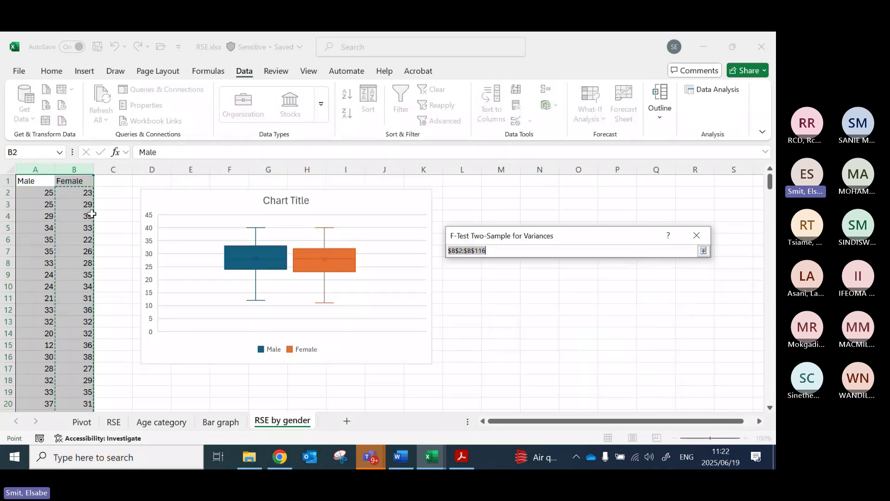
left_click(37, 170)
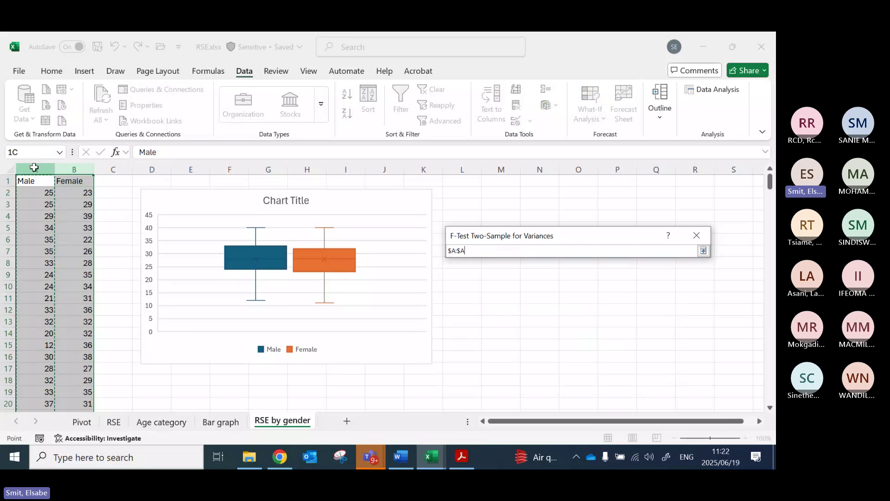
left_click(704, 250)
left_click(631, 278)
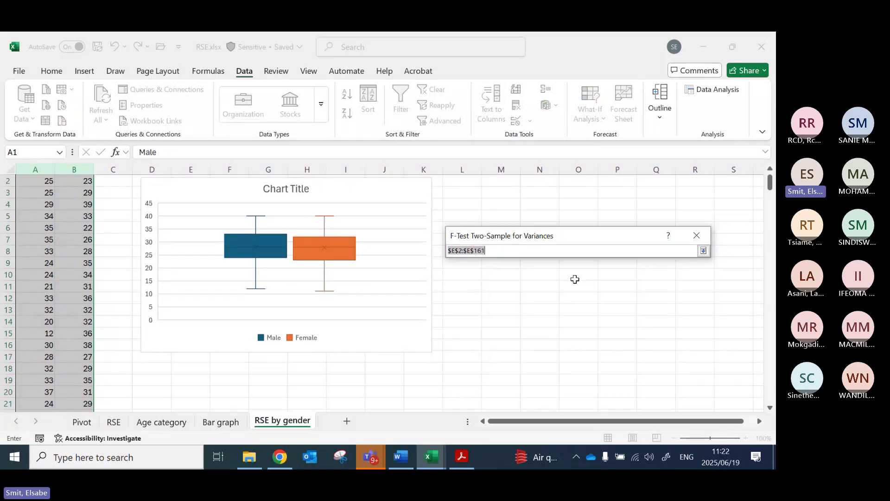
scroll(93, 223, "up", 1)
left_click(75, 169)
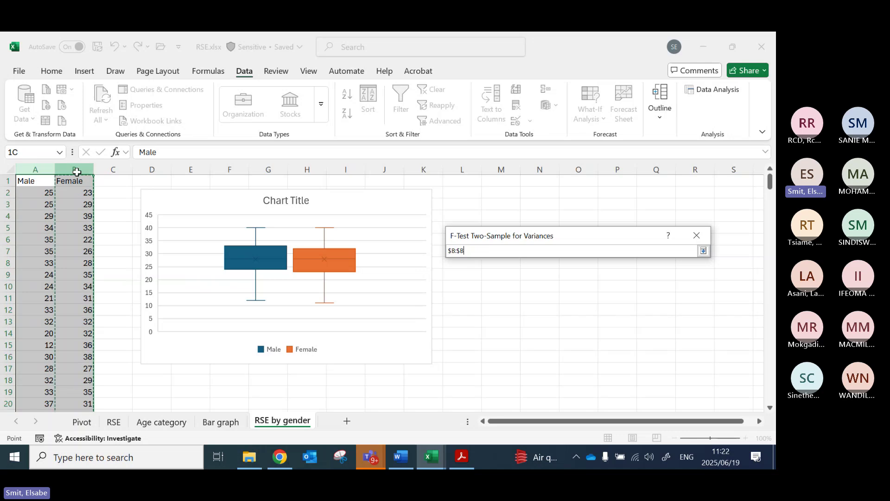
left_click(703, 250)
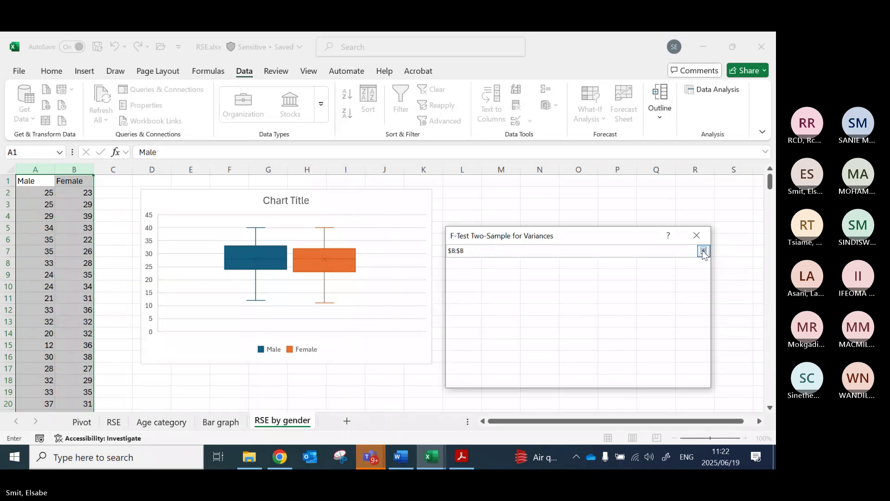
Step: Mark the F-test ranges as including labels, set the output range to cell L2, and run the test
left_click(460, 296)
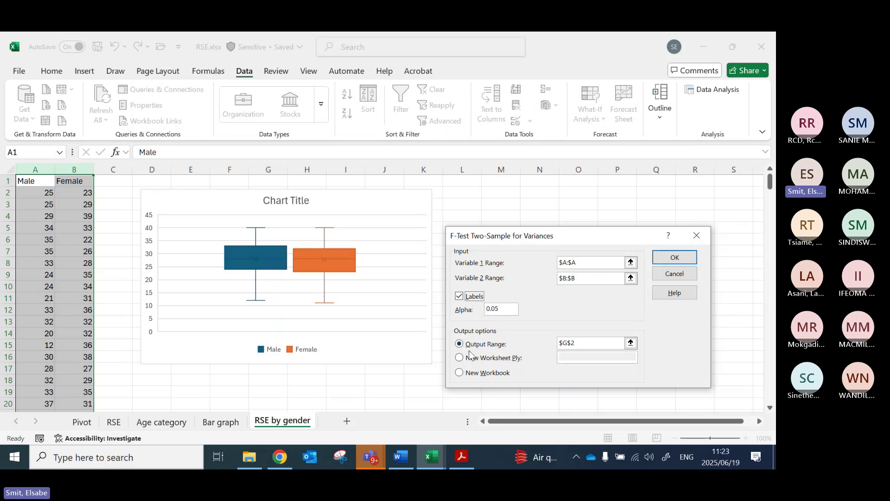
left_click(631, 342)
left_click(471, 194)
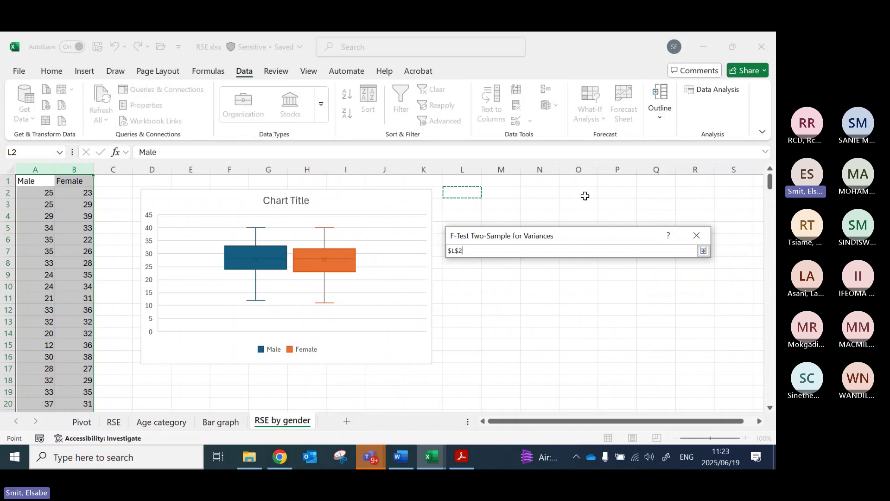
left_click(704, 251)
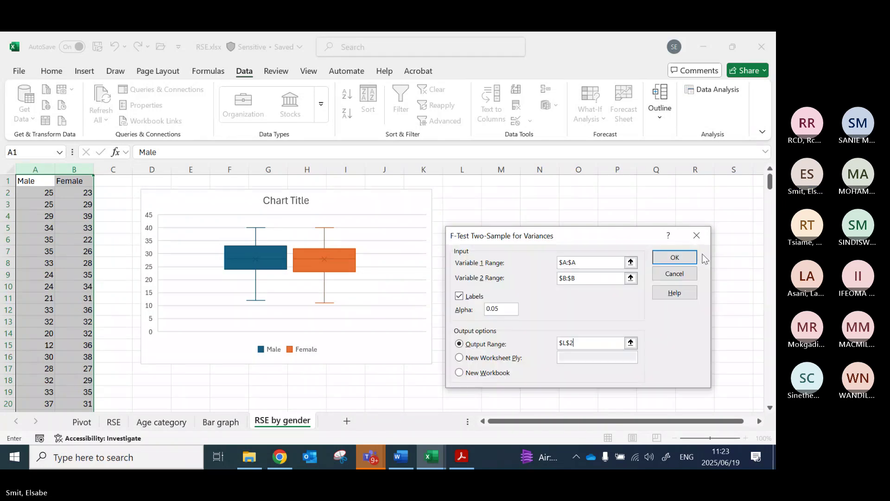
left_click(670, 260)
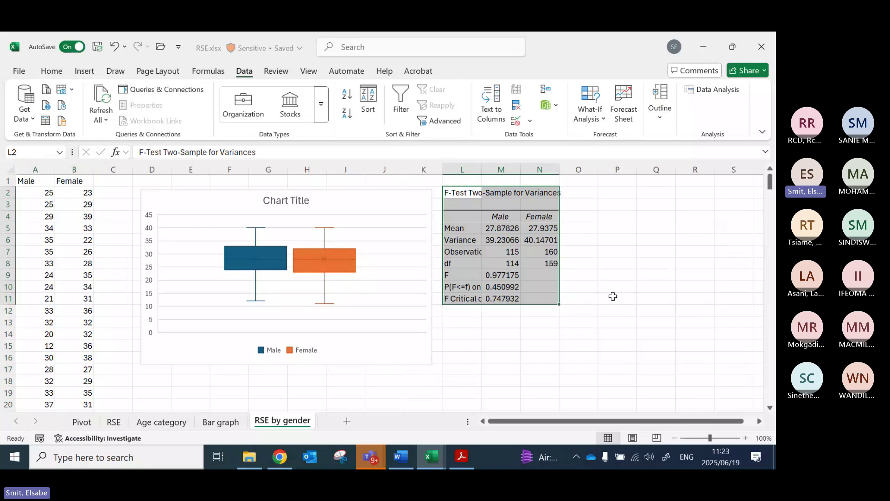
Step: Fill the P(F<=f) one-tail label and value, cells L10:M10, with yellow
left_click(493, 241)
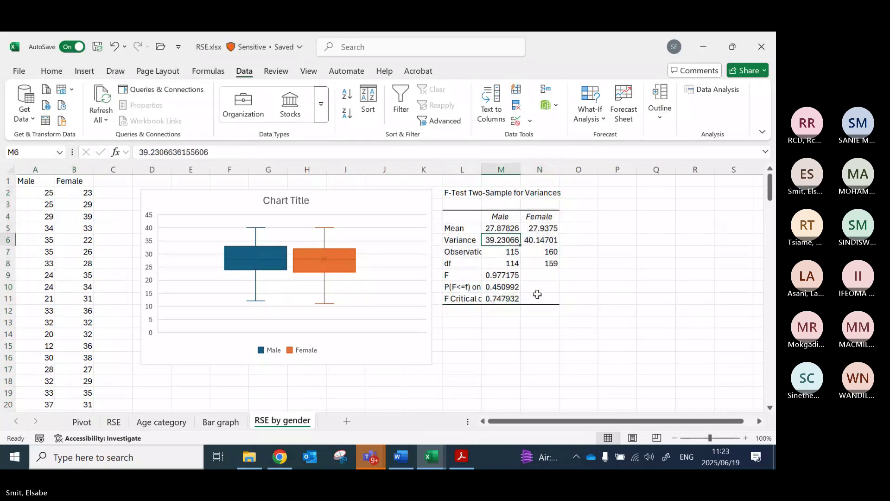
left_click(463, 287)
left_click_drag(461, 288, 494, 288)
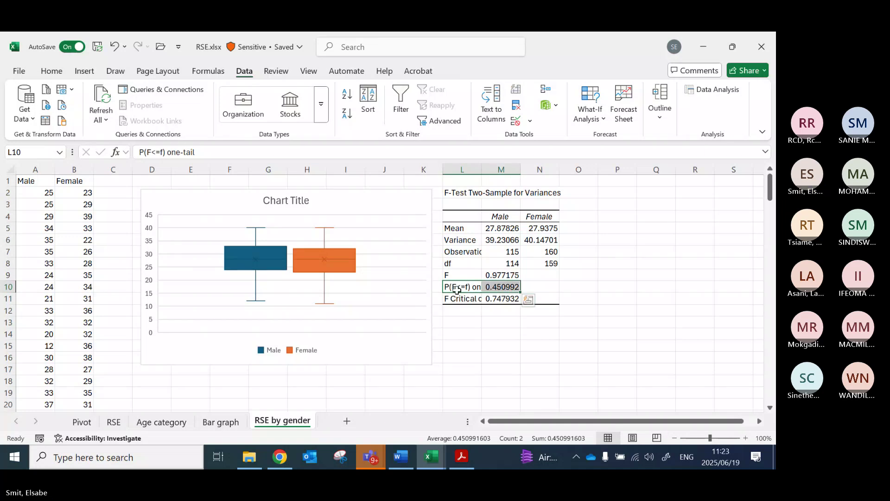
left_click(51, 73)
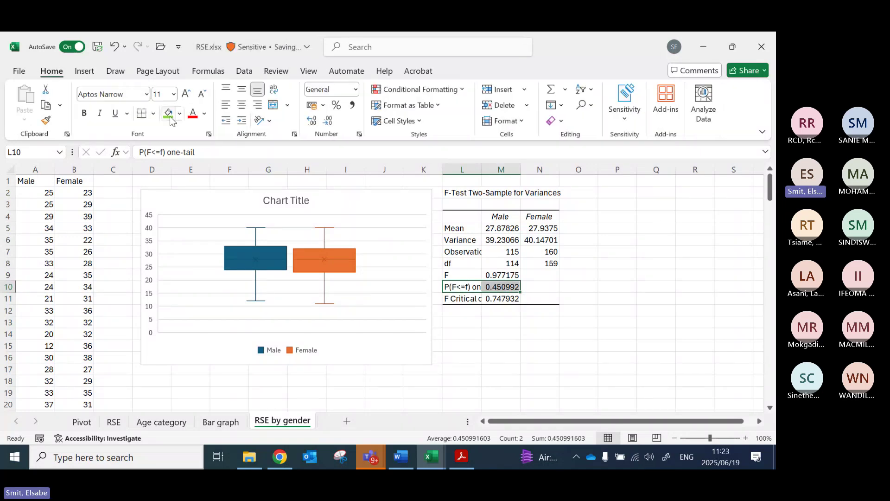
left_click(179, 114)
left_click(225, 296)
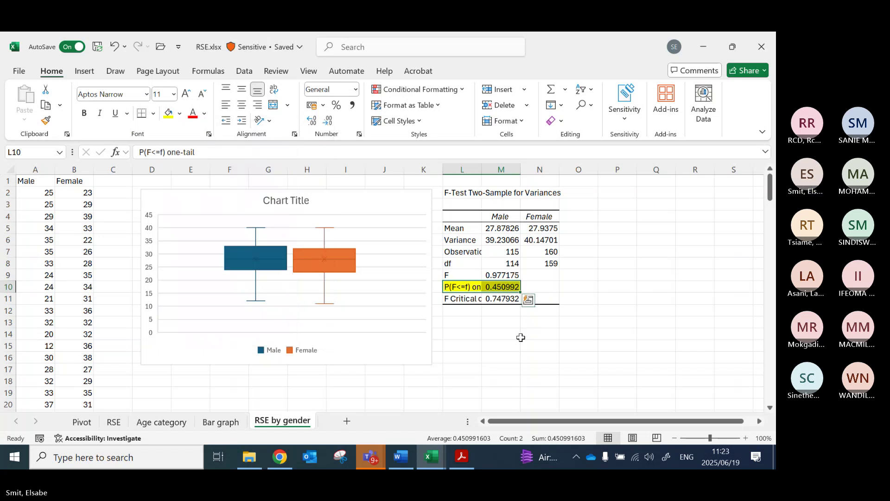
Step: Autofit column L to the F-test labels and check the one-tail p-value in M10
left_click(504, 334)
left_click(462, 287)
double_click(482, 169)
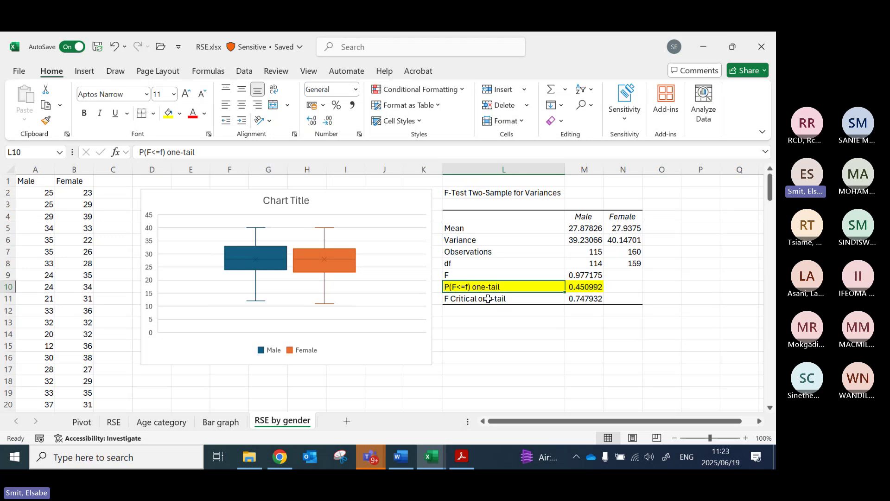
left_click_drag(594, 286, 593, 276)
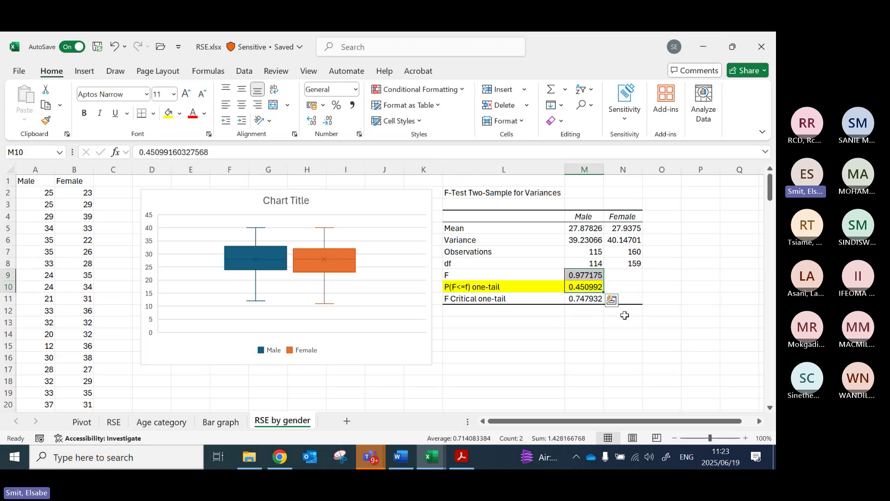
left_click(582, 288)
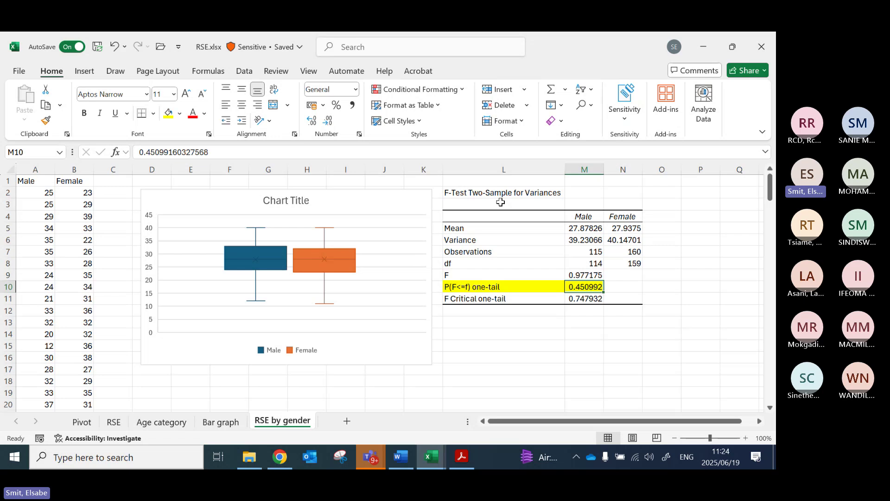
Step: Start a t-Test: Two-Sample Assuming Equal Variances from the data analysis tools, moving the tool list clear of the F-test results
left_click(500, 326)
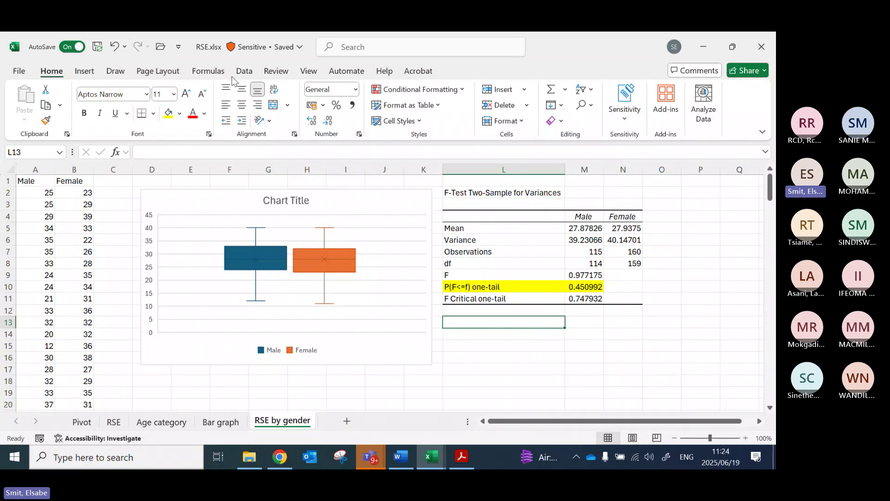
left_click(244, 70)
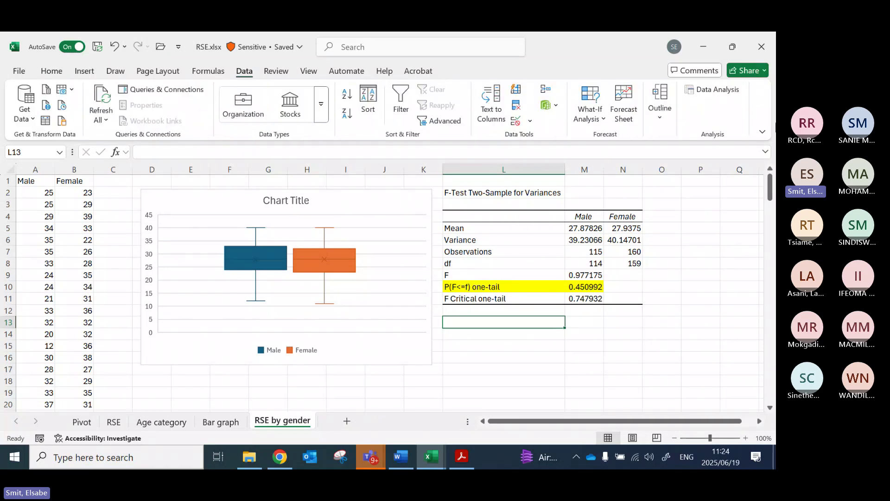
left_click(712, 95)
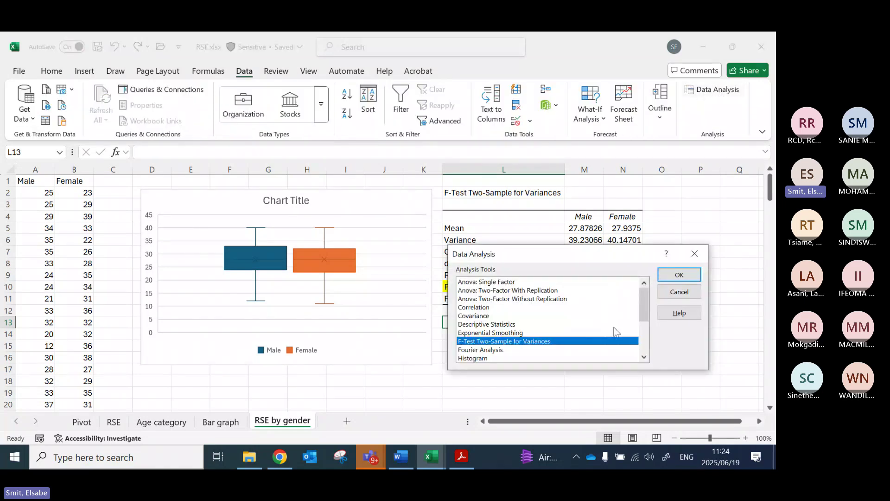
scroll(615, 331, "down", 3)
left_click(552, 342)
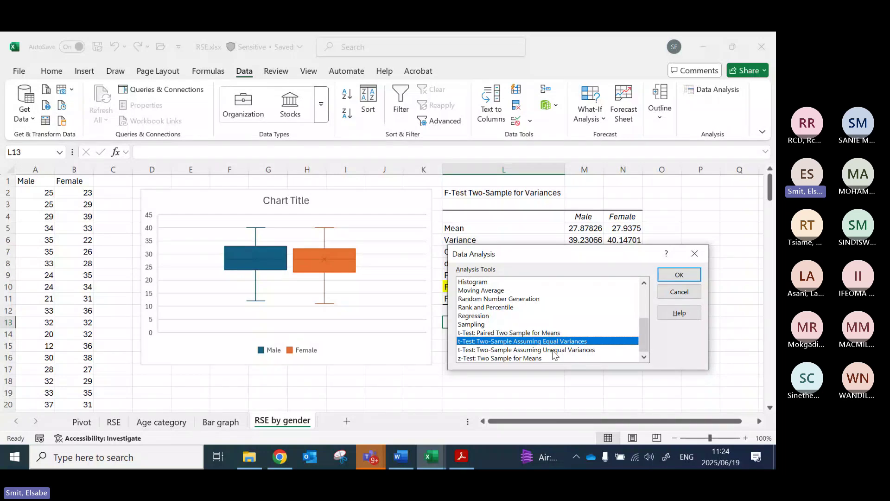
left_click_drag(561, 254, 258, 286)
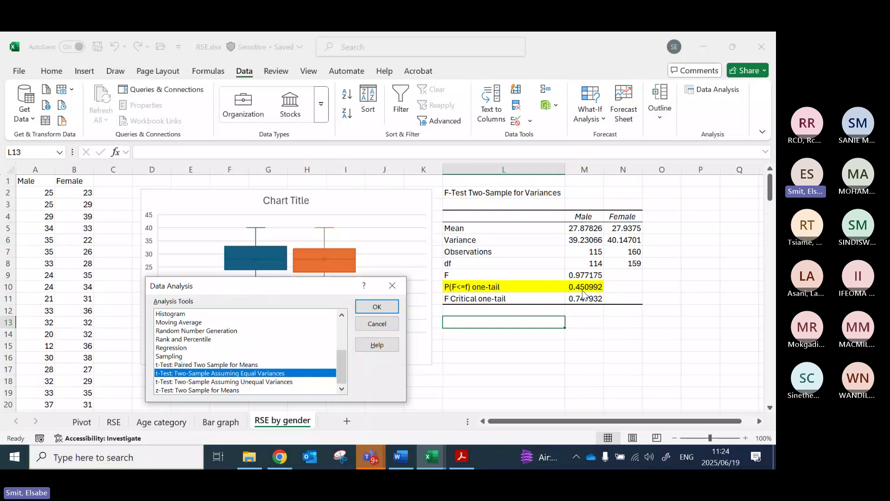
left_click(244, 382)
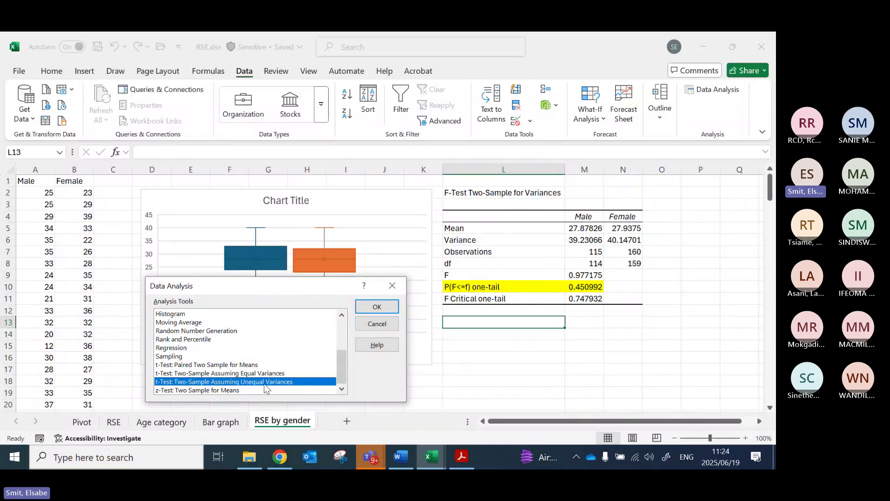
left_click(250, 374)
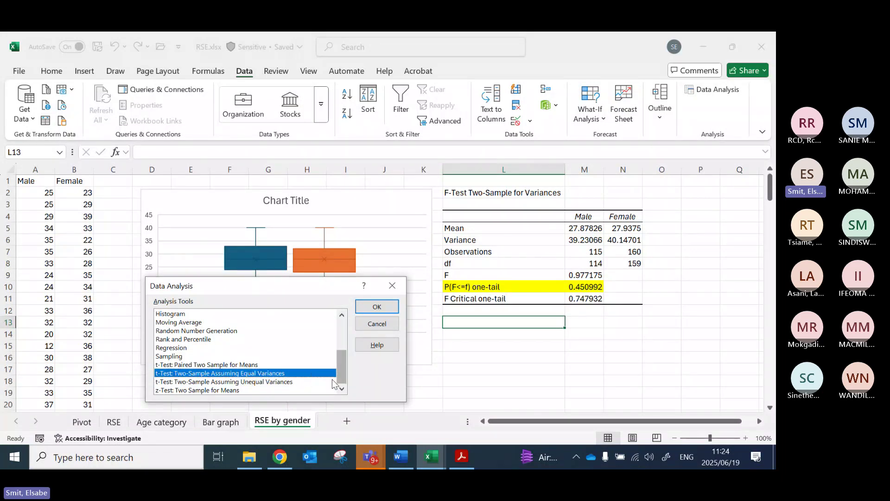
left_click(377, 307)
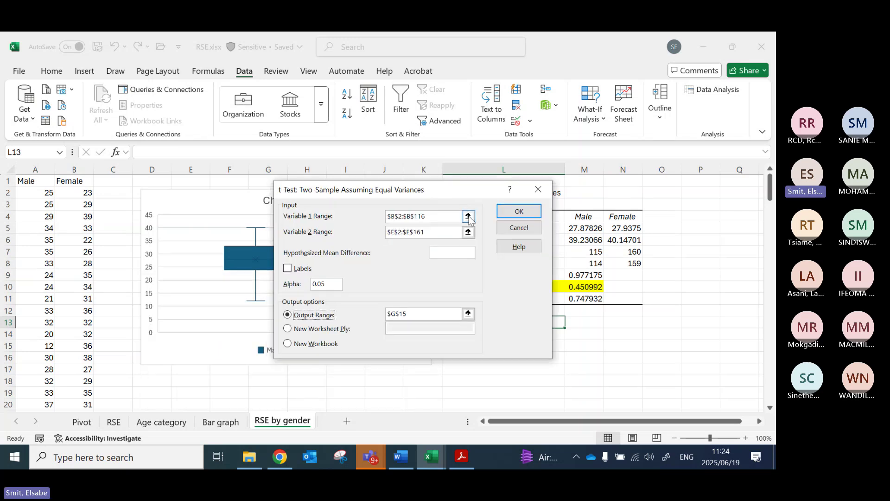
Step: Set the t-test's Variable 1 range to column A and Variable 2 range to column B, marking them as including labels
left_click(533, 201)
scroll(88, 241, "up", 1)
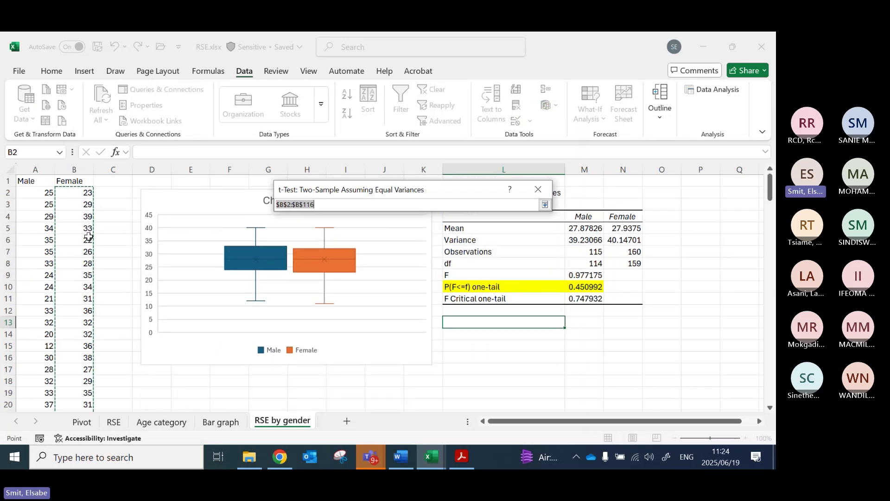
left_click(41, 170)
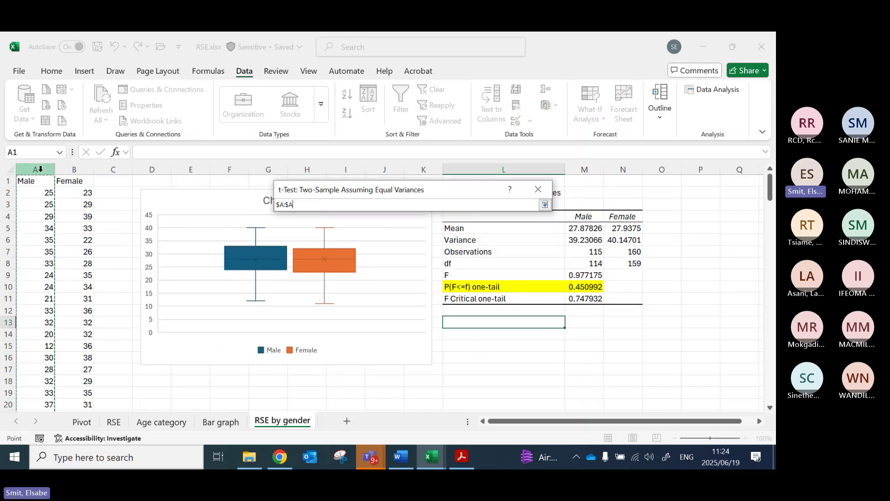
left_click(546, 205)
left_click(473, 231)
scroll(101, 198, "down", 1)
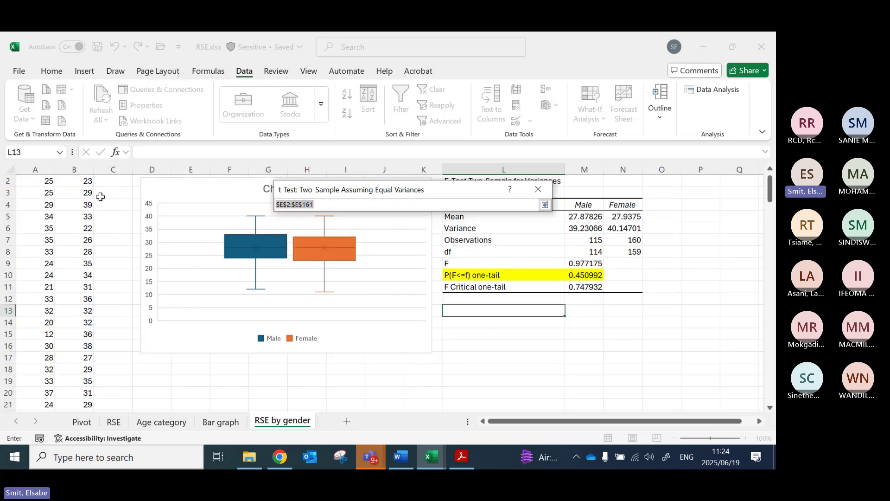
scroll(100, 197, "up", 1)
left_click(74, 169)
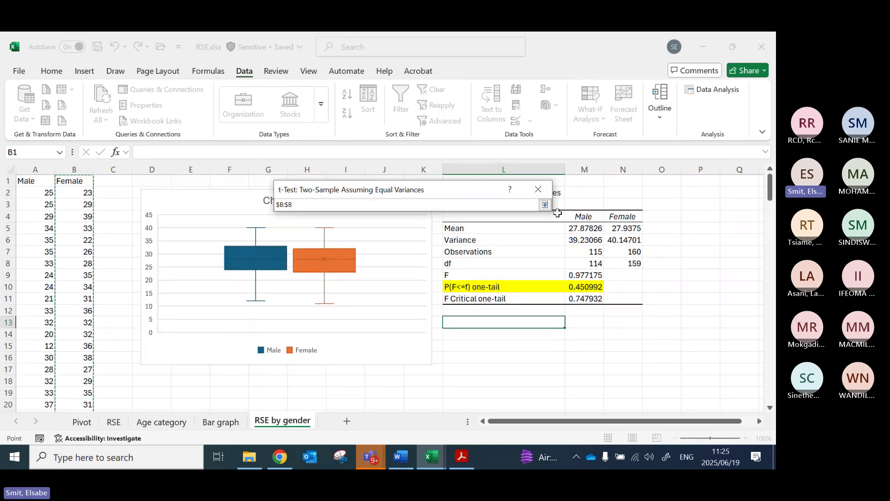
left_click(545, 205)
left_click(288, 268)
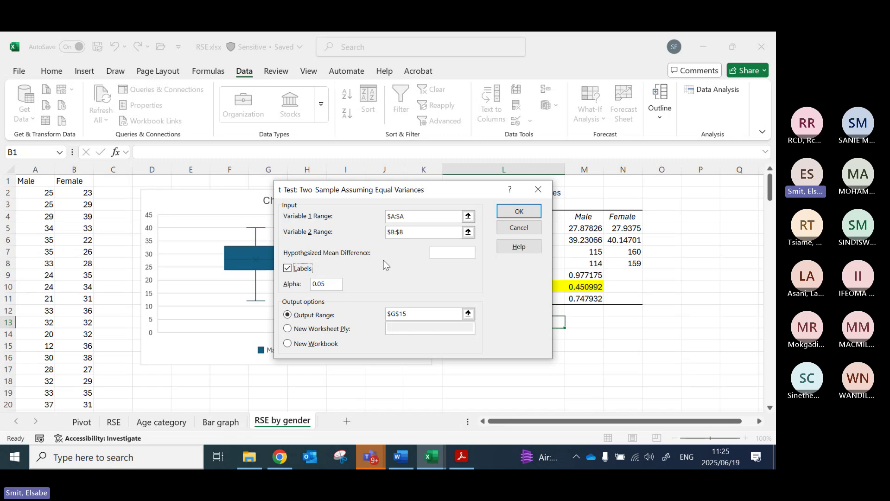
Step: Set the t-test's output range to cell L14 and run the test
left_click(469, 314)
left_click_drag(443, 188, 299, 183)
left_click(486, 333)
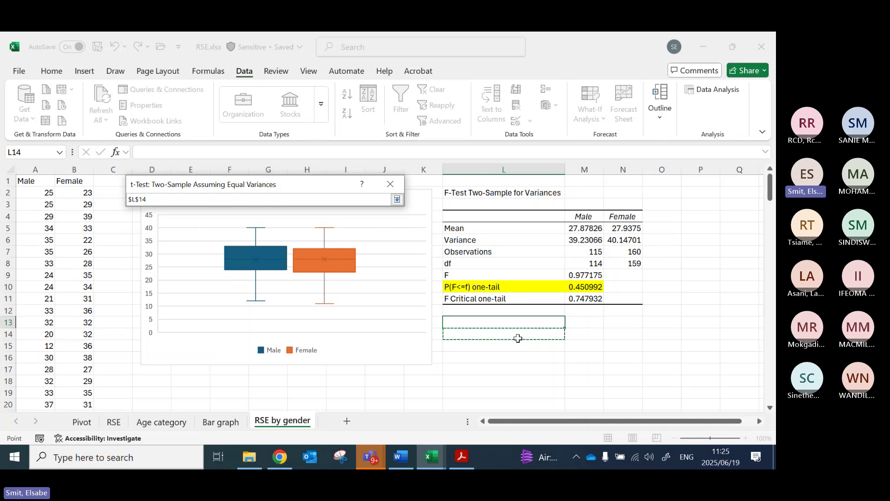
left_click(399, 199)
left_click(363, 208)
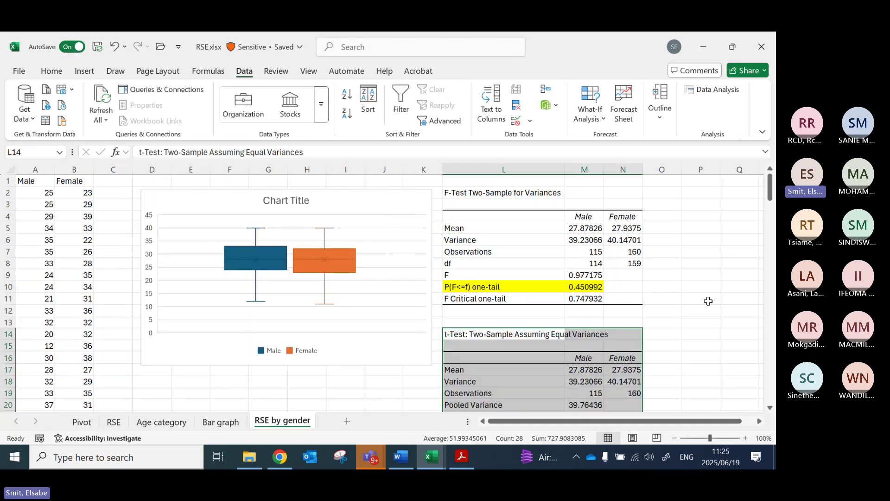
scroll(706, 300, "down", 3)
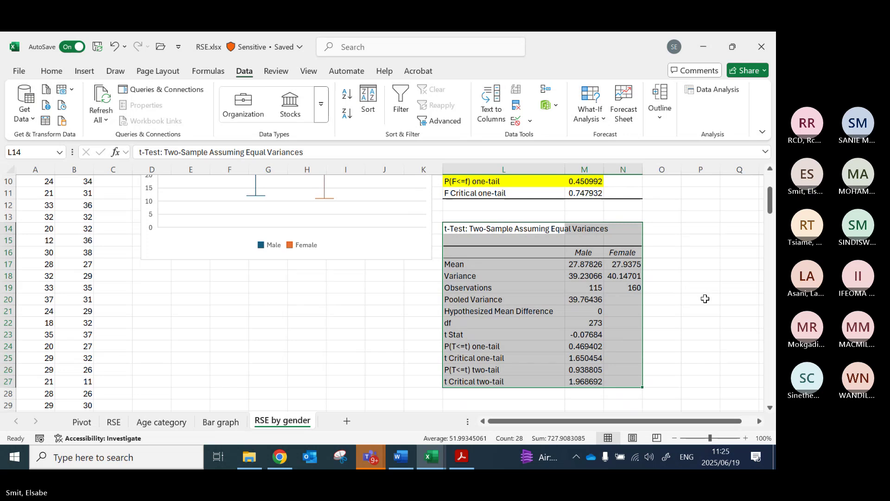
Step: Fill the P(T<=t) two-tail label and value, cells L26:M26, with yellow
left_click(480, 360)
left_click(487, 348)
left_click(503, 358)
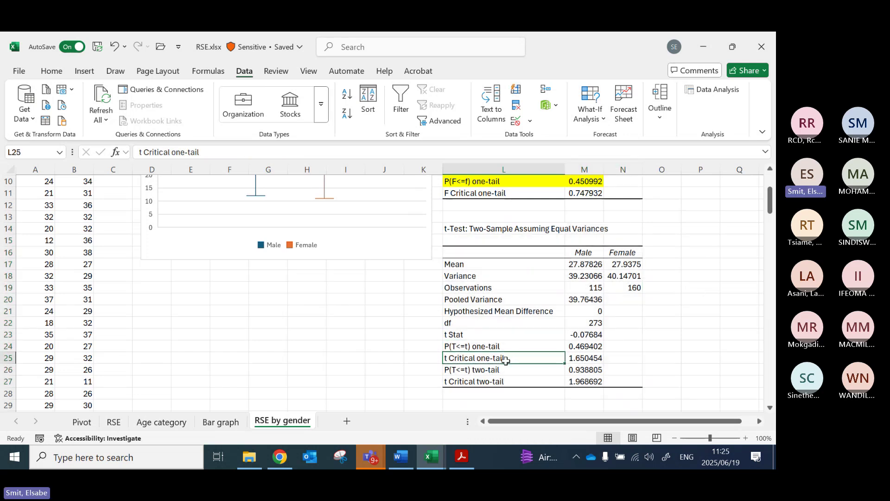
left_click(508, 370)
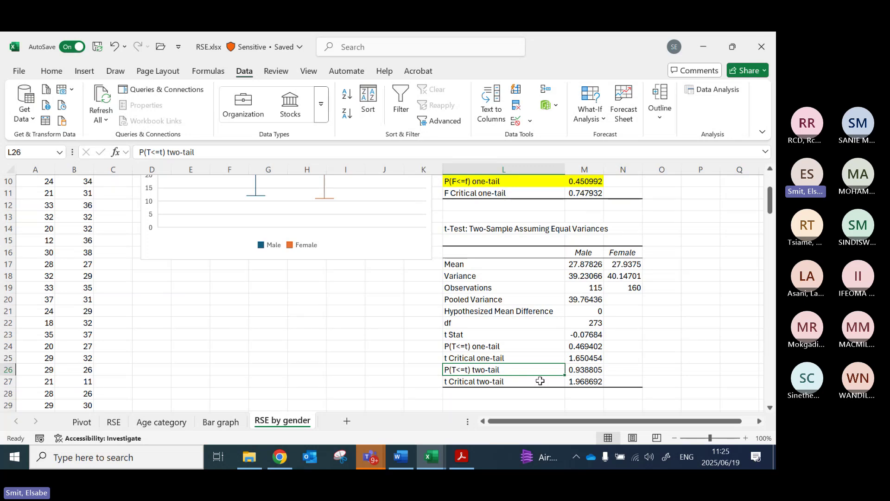
left_click(598, 370, "shift")
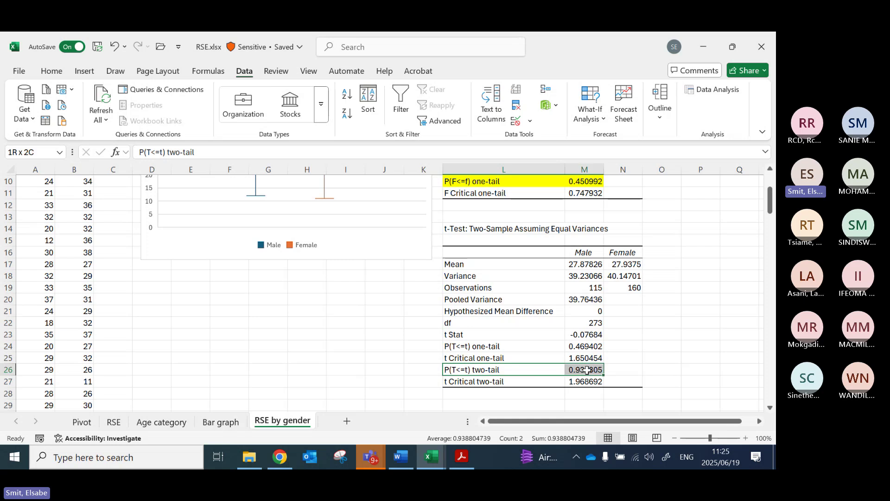
left_click(52, 74)
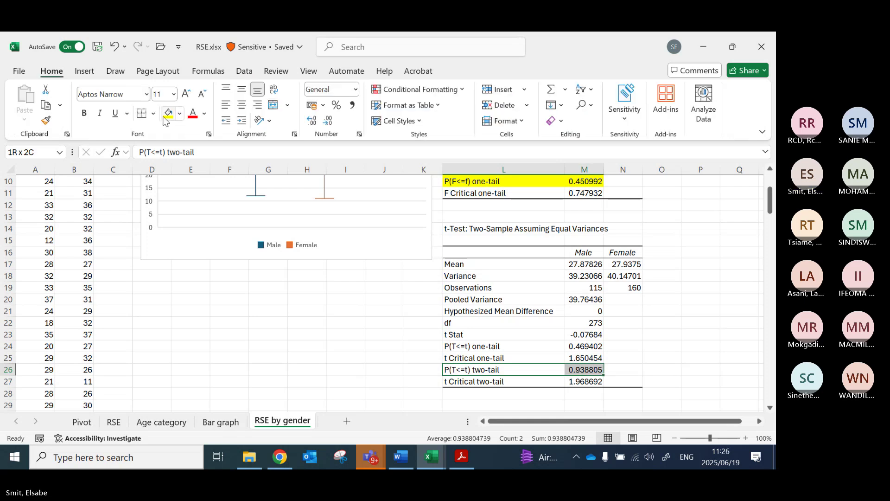
left_click(168, 120)
left_click(585, 370)
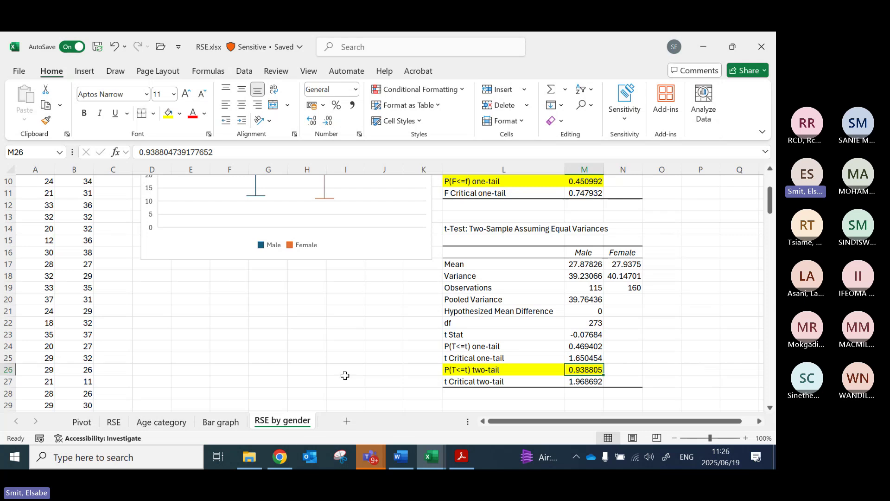
Step: Switch to the Word exercise document to read the age-group test task, and return to the RSE workbook
scroll(352, 370, "up", 3)
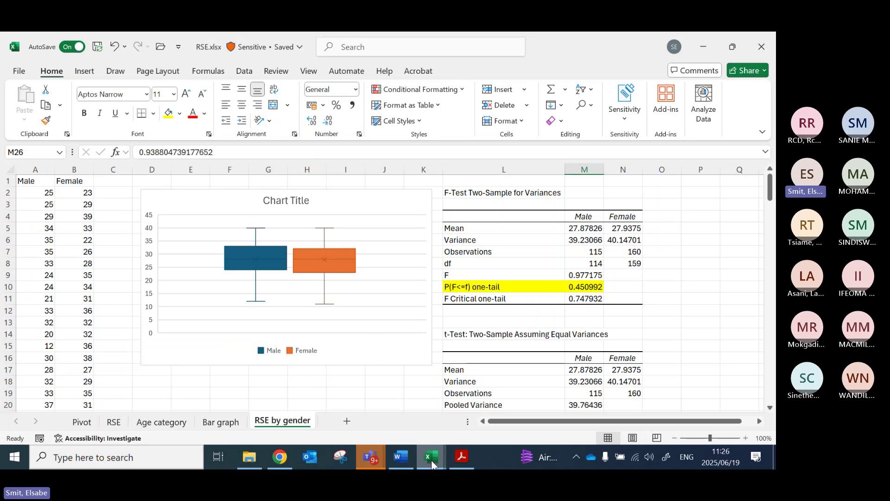
mouse_move(422, 466)
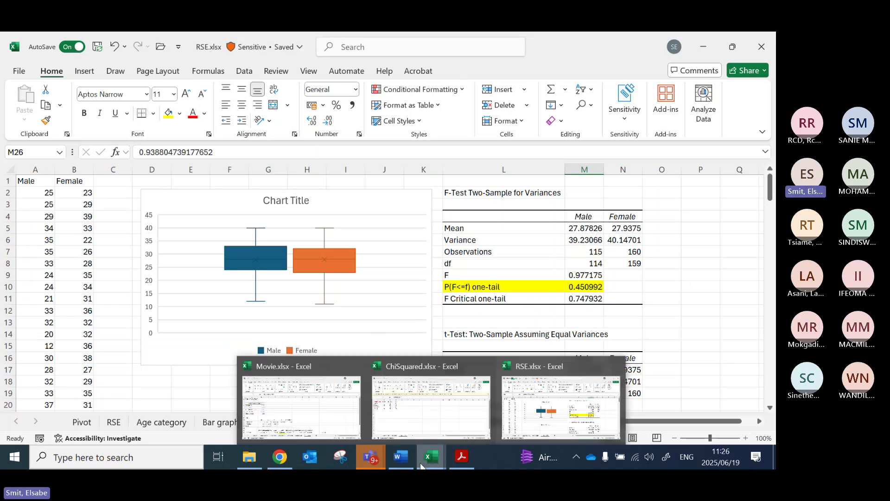
left_click(404, 459)
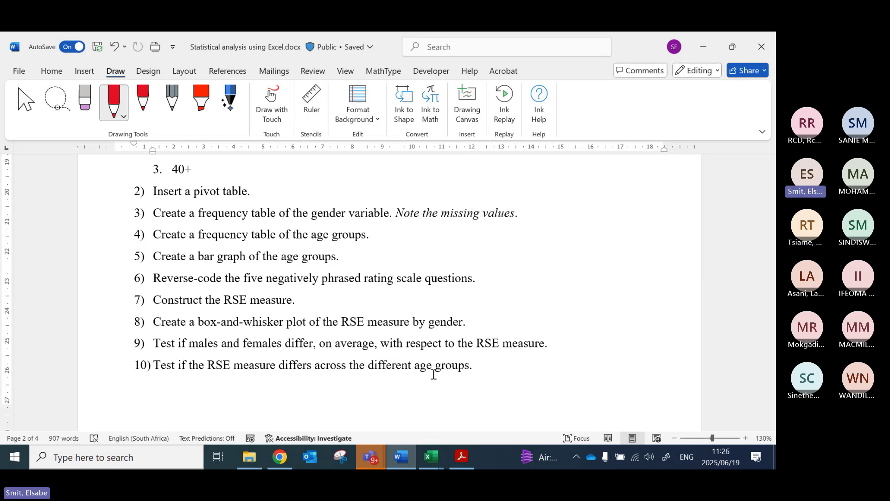
key("alt+Tab")
Step: Review how the Male and Female scores are laid out in separate columns, with column C free beside them
left_click(38, 195)
key("Right")
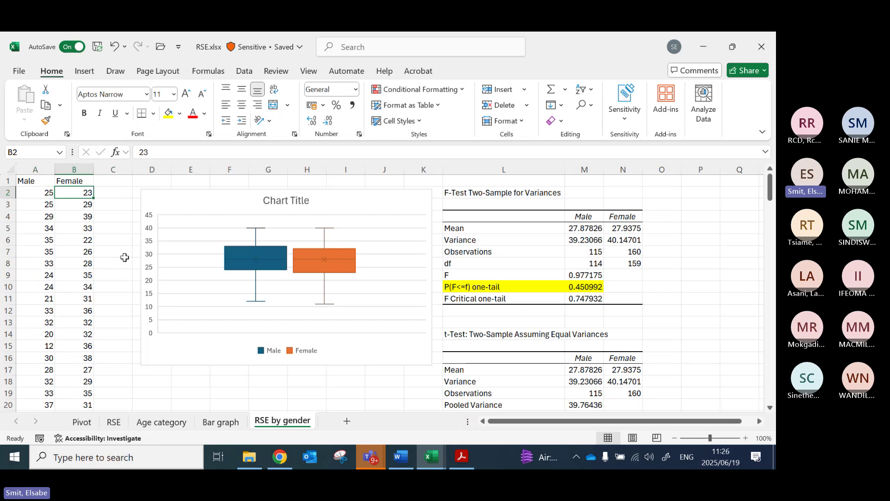
left_click(25, 180)
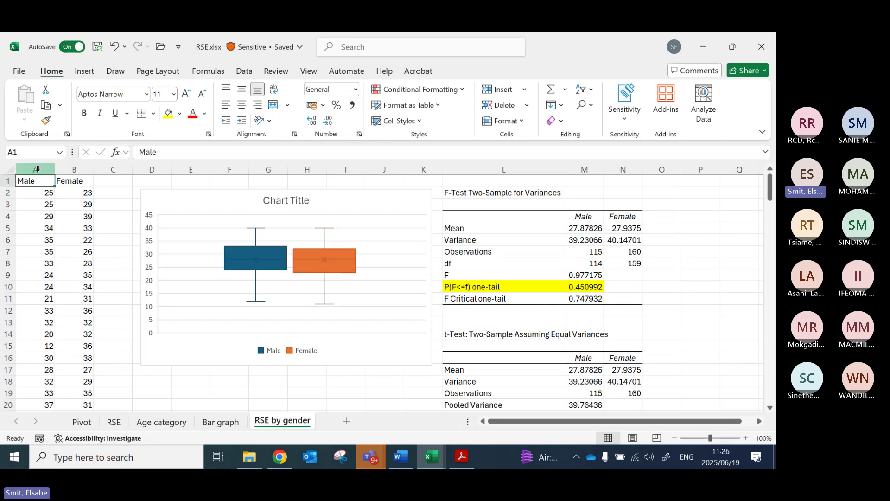
left_click(37, 169)
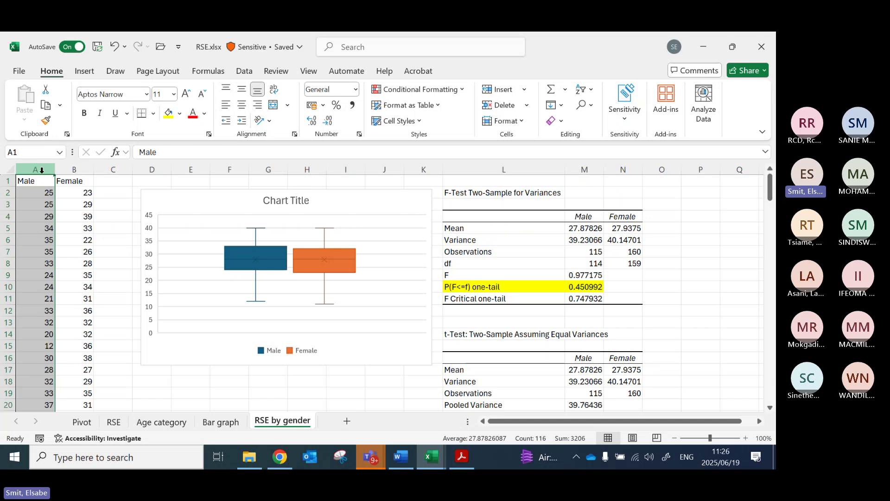
left_click(63, 167)
left_click(108, 167)
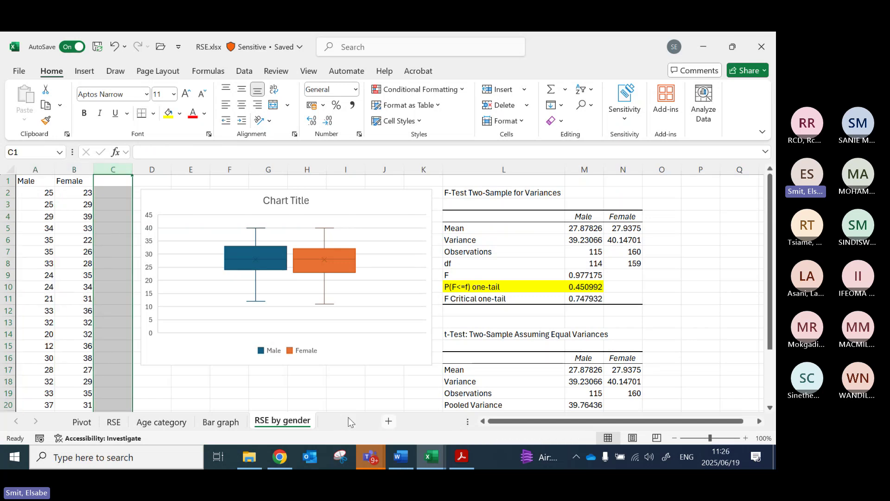
Step: Add a new worksheet named "RSE by age group"
left_click(347, 420)
double_click(335, 421)
type("R")
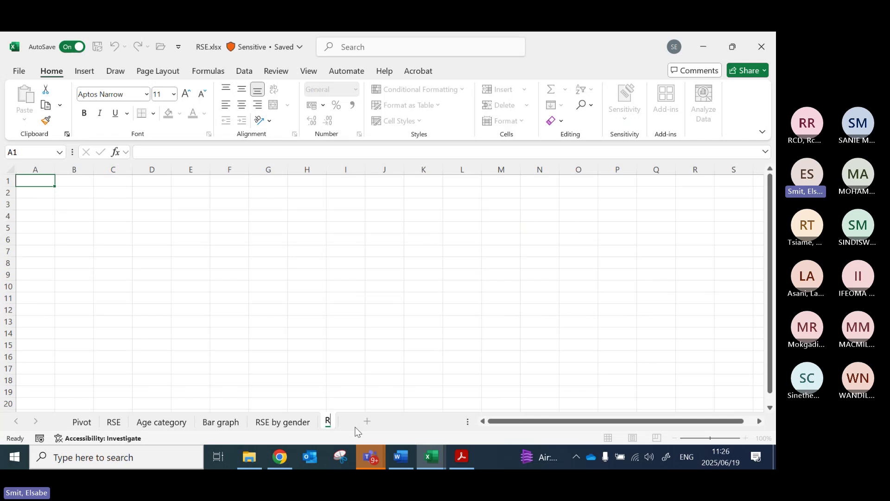
type("SE by age group")
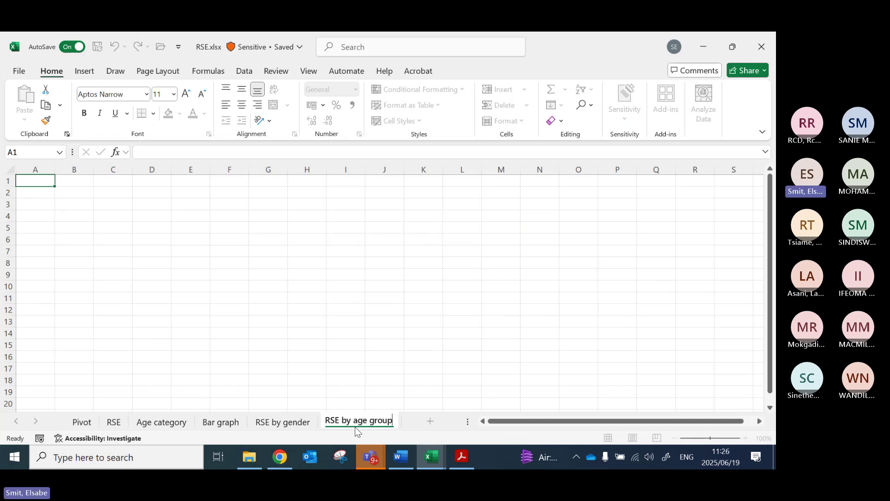
key("Return")
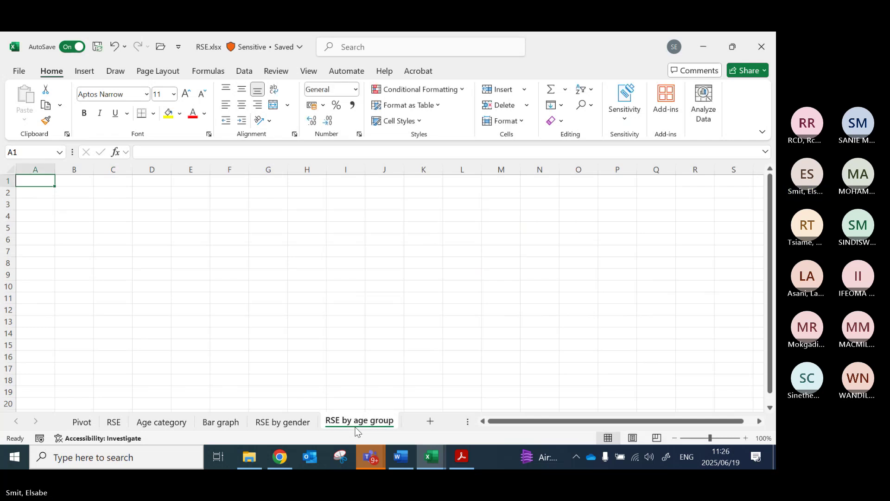
Step: Copy all the data from the RSE sheet and paste it as values at cell A1 of the RSE by age group sheet
left_click(114, 422)
key("ctrl+a")
key("ctrl+c")
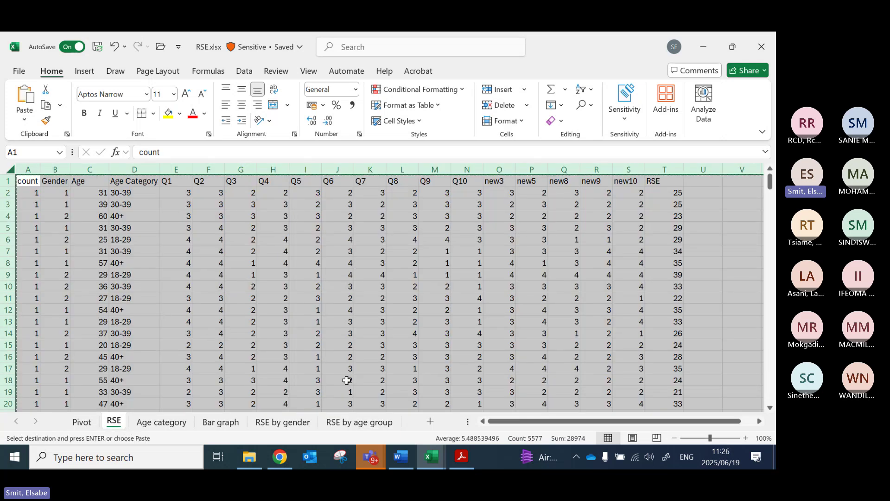
left_click(363, 423)
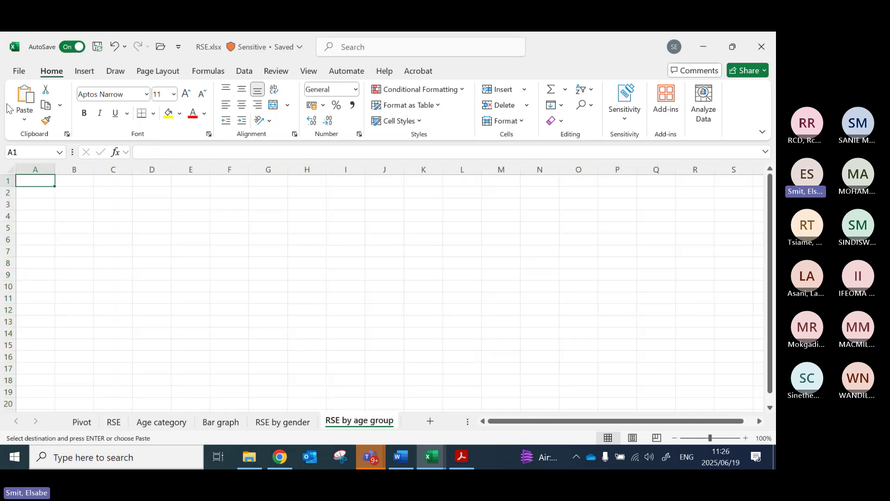
left_click(25, 119)
left_click(23, 209)
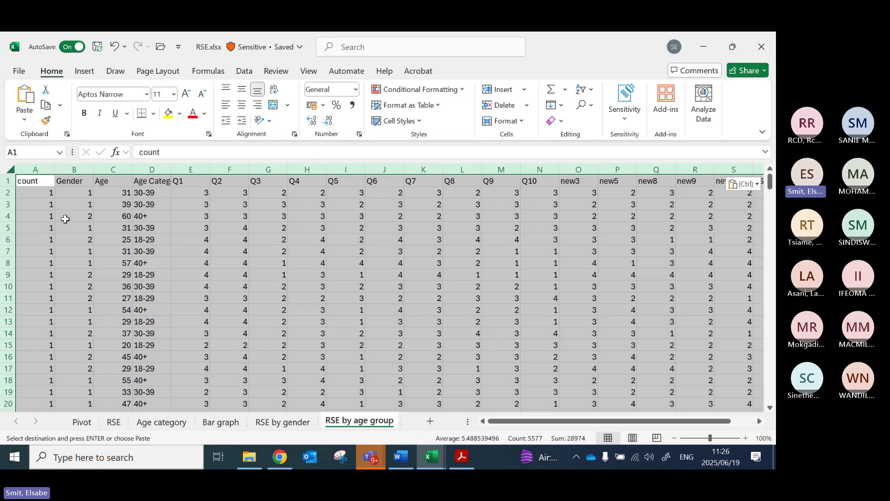
Step: Delete every column of the pasted data except Age Category and RSE
left_click(33, 170)
left_click_drag(32, 170, 630, 157)
key("ctrl+minus")
key("ctrl+minus")
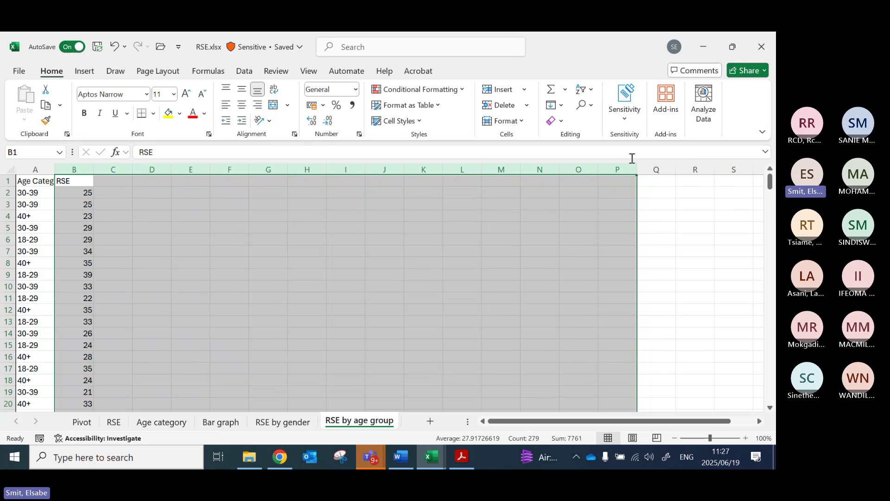
Step: Sort the data by Age Category from A to Z, treating the first row as headers
left_click(38, 193)
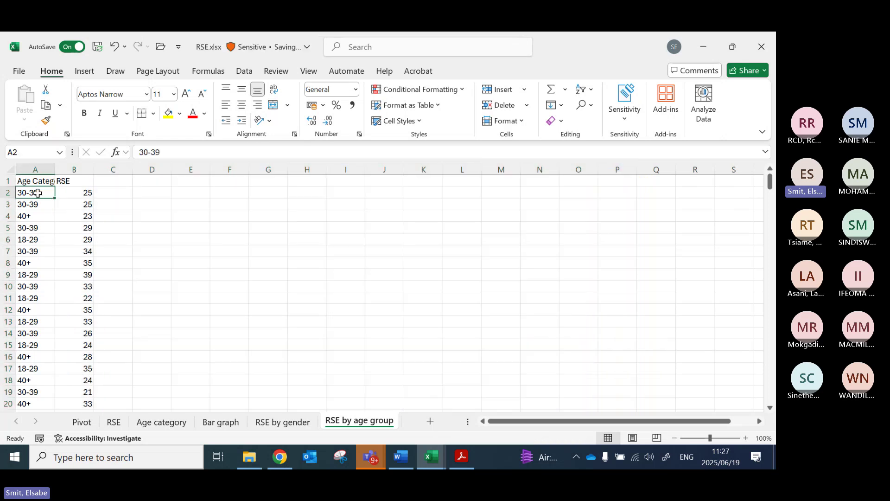
key("ctrl+a")
key("ctrl+a")
left_click(591, 90)
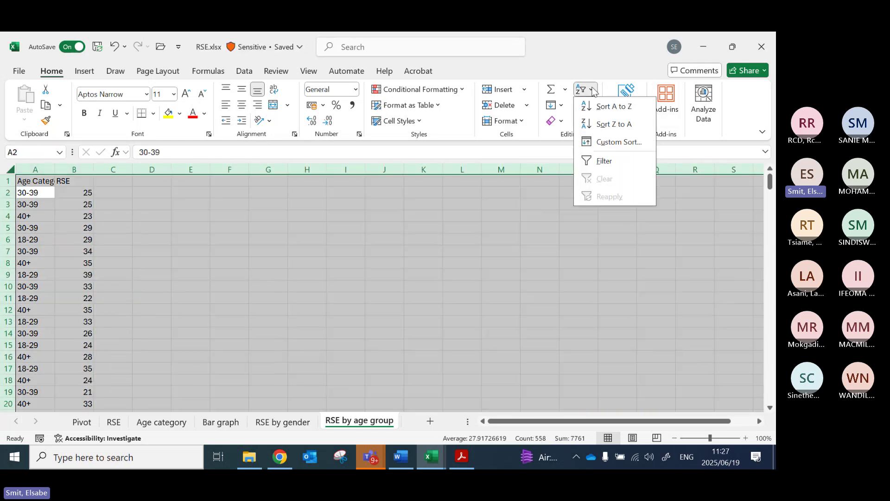
left_click(619, 142)
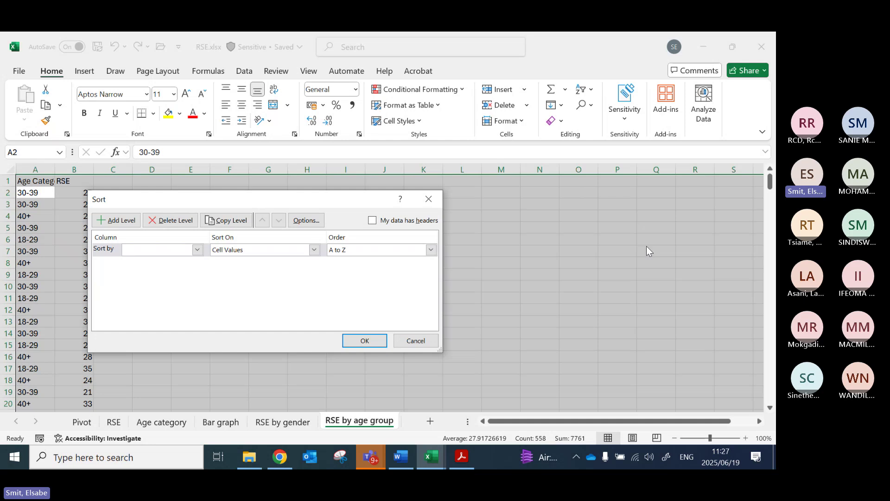
left_click(372, 221)
left_click(185, 249)
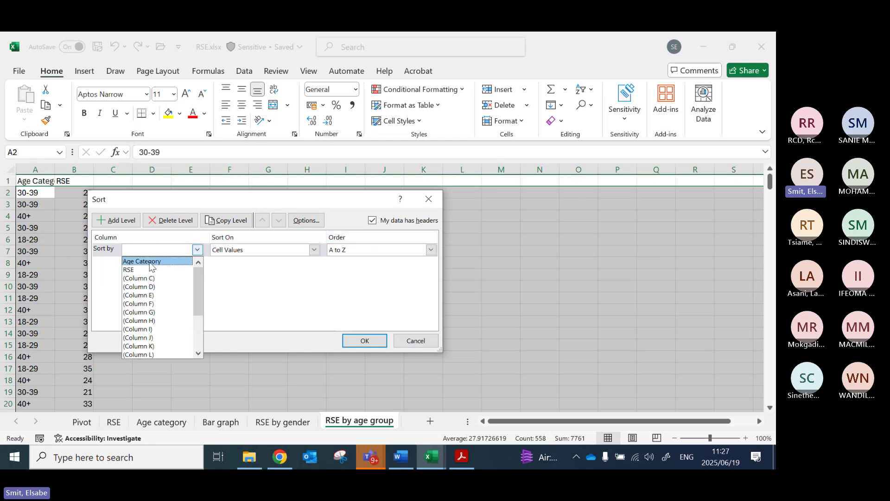
left_click(153, 261)
left_click(361, 341)
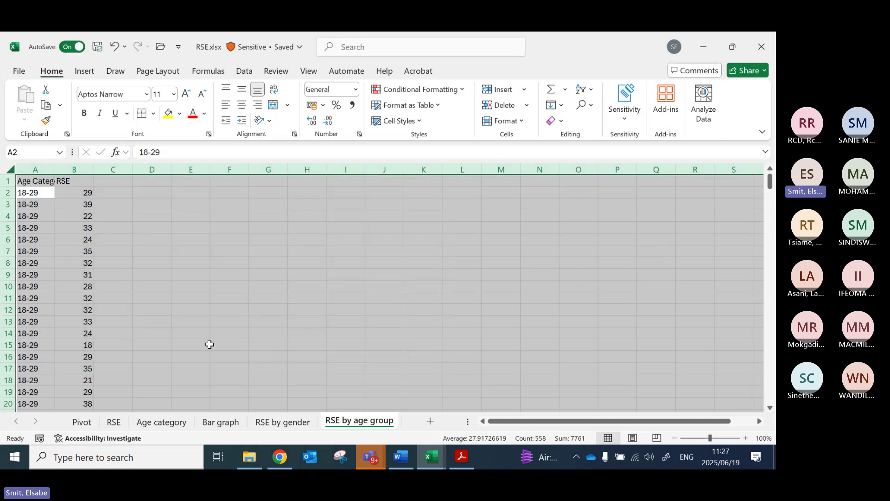
Step: Move all the 30-39 age categories and their RSE scores from columns A and B to cell D2
left_click(28, 185)
scroll(34, 236, "down", 15)
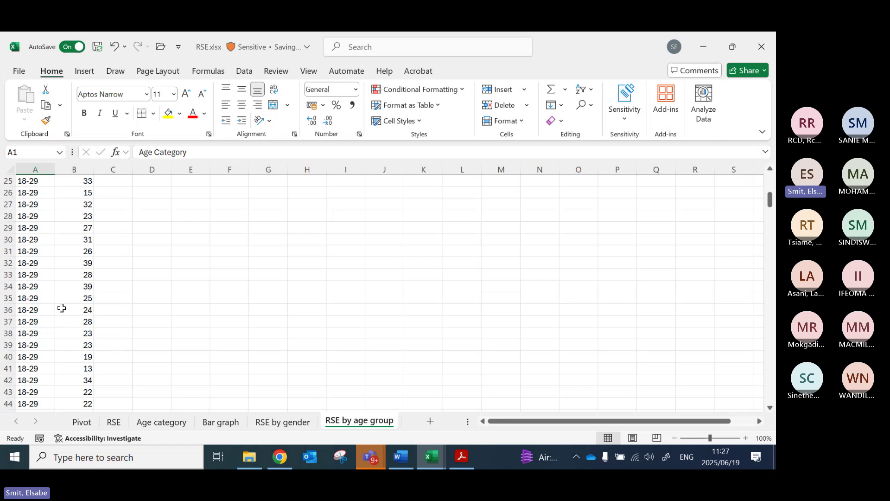
scroll(56, 312, "down", 20)
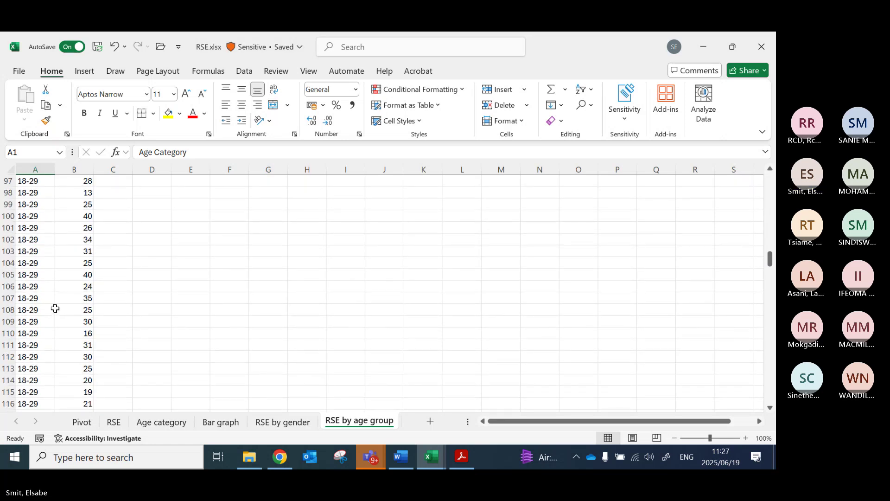
scroll(55, 309, "down", 6)
scroll(57, 303, "up", 5)
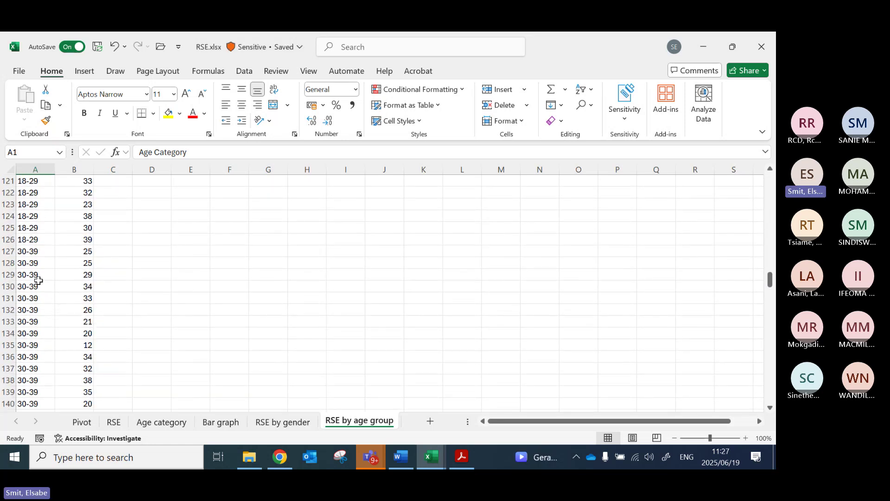
left_click(33, 255)
scroll(63, 343, "down", 8)
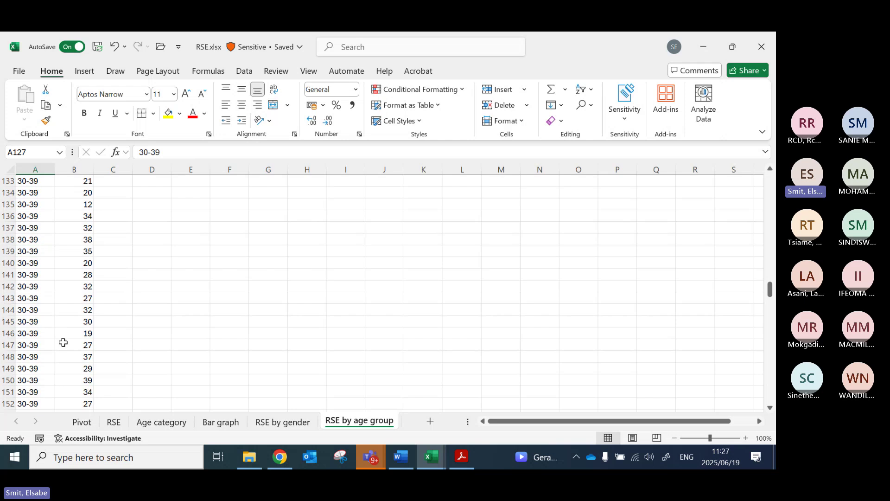
scroll(64, 343, "down", 11)
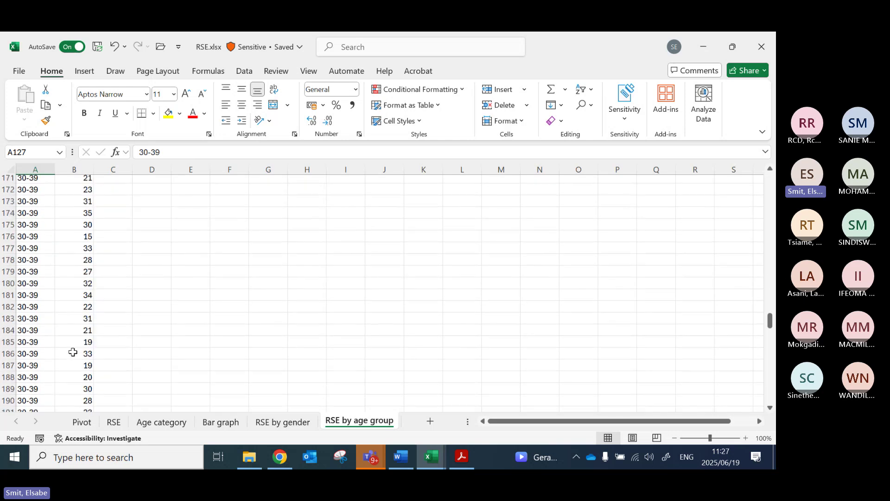
scroll(76, 356, "down", 3)
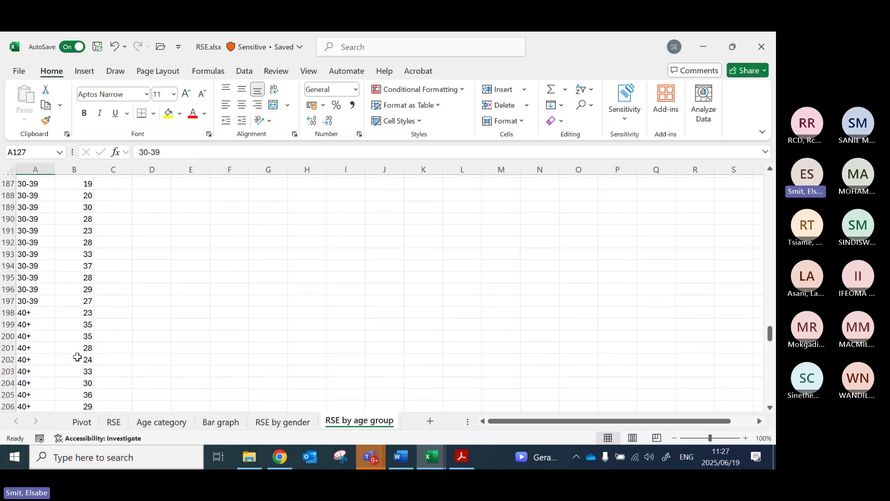
left_click(87, 299, "shift")
key("ctrl+c")
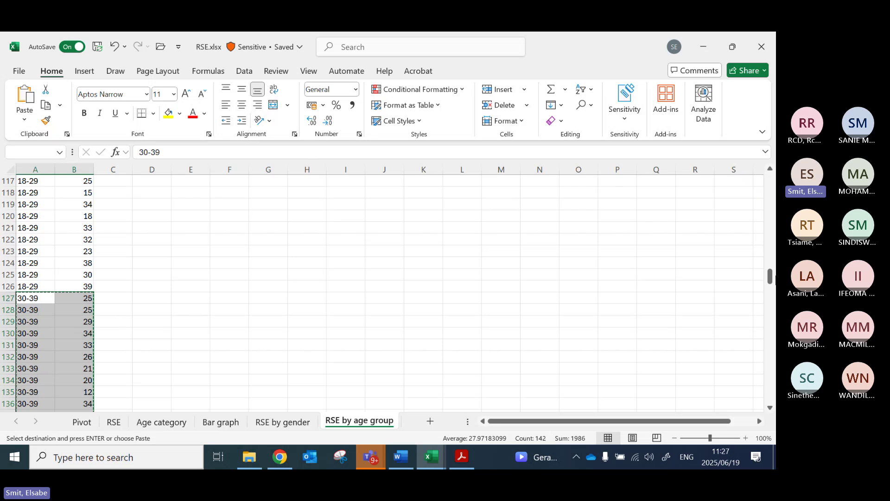
left_click_drag(770, 278, 770, 180)
left_click(147, 192)
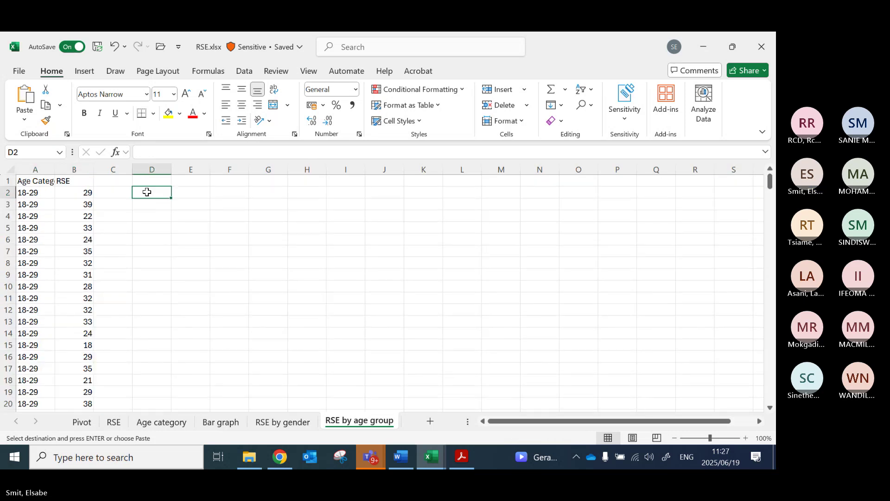
key("ctrl+v")
Step: Move all the 40+ age categories and their RSE scores from columns A and B to cell G2
scroll(230, 299, "down", 11)
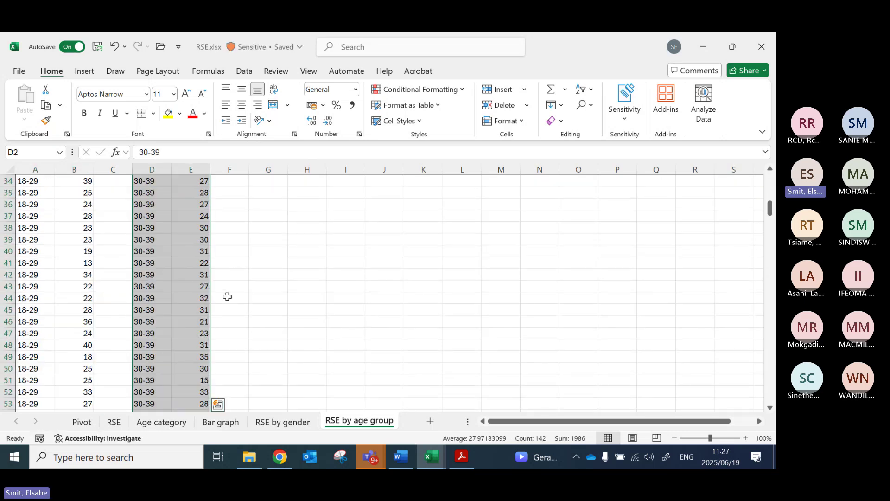
scroll(227, 296, "down", 18)
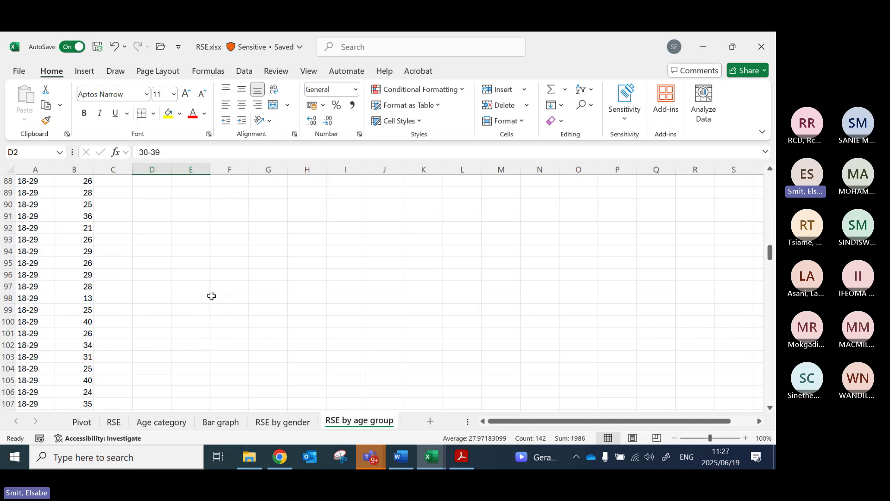
scroll(211, 296, "down", 20)
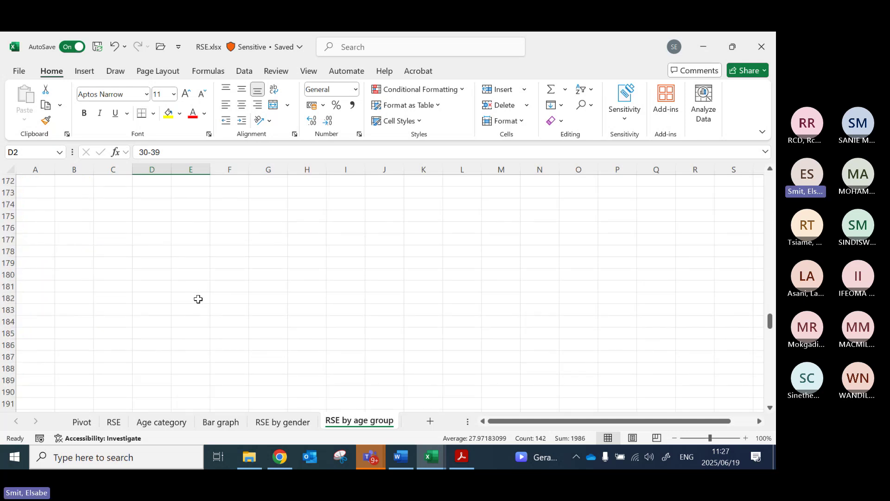
scroll(198, 299, "down", 7)
left_click(34, 240)
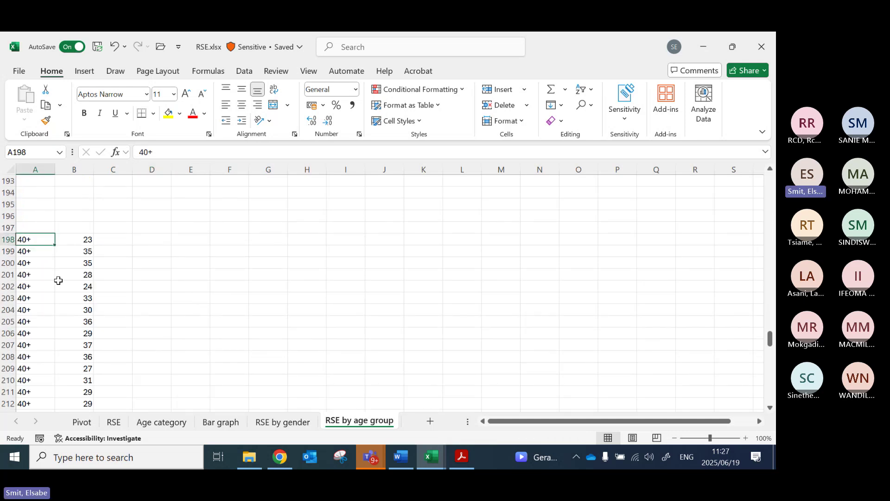
scroll(69, 307, "down", 19)
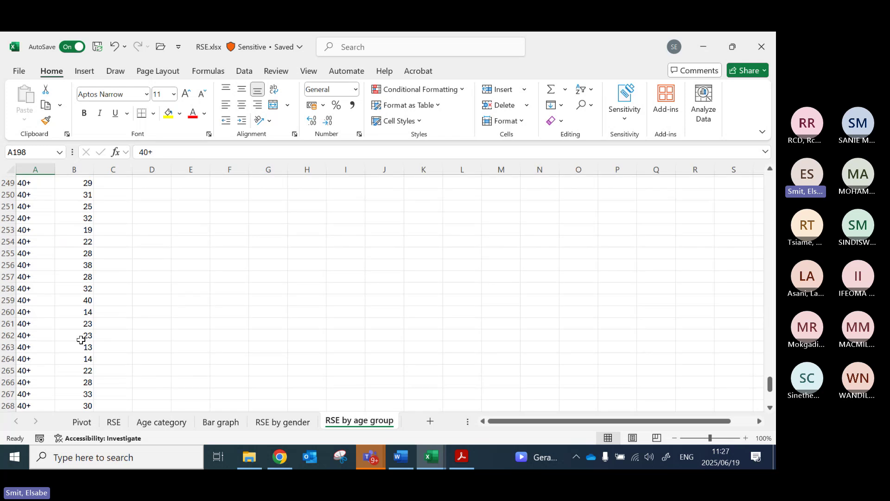
scroll(81, 340, "down", 8)
left_click(82, 242, "shift")
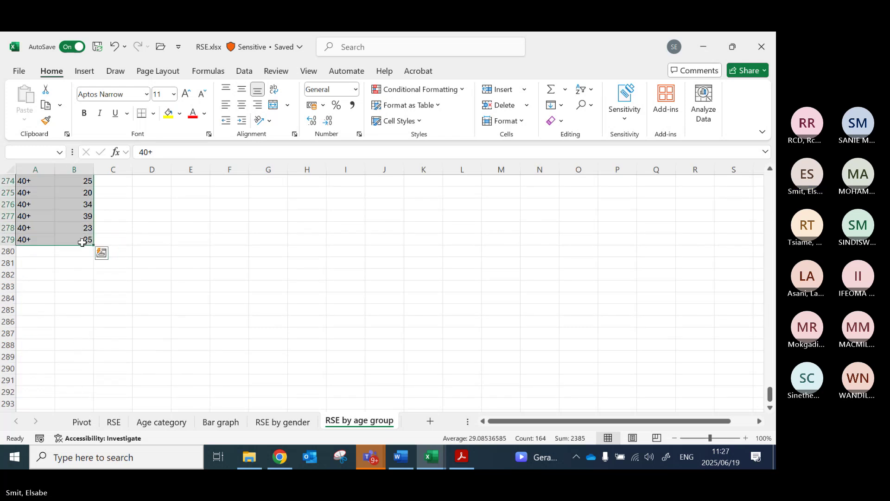
key("ctrl+c")
key("ctrl+Home")
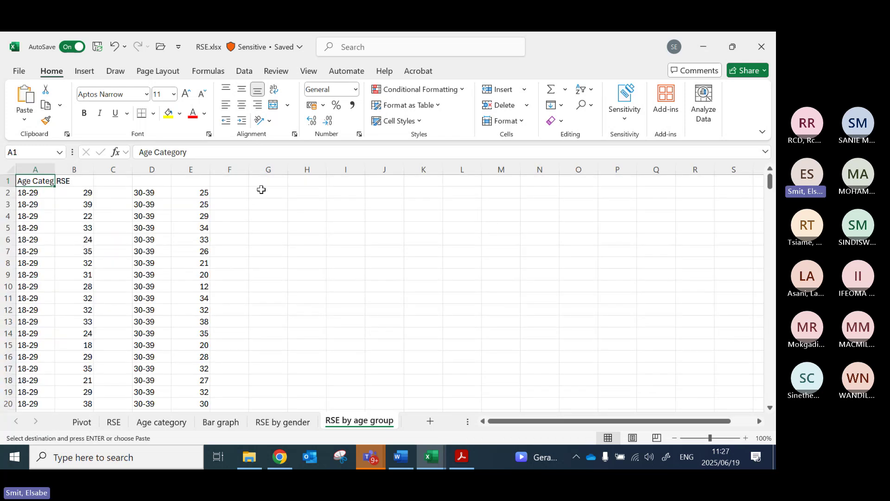
left_click(262, 191)
key("Return")
left_click(37, 194)
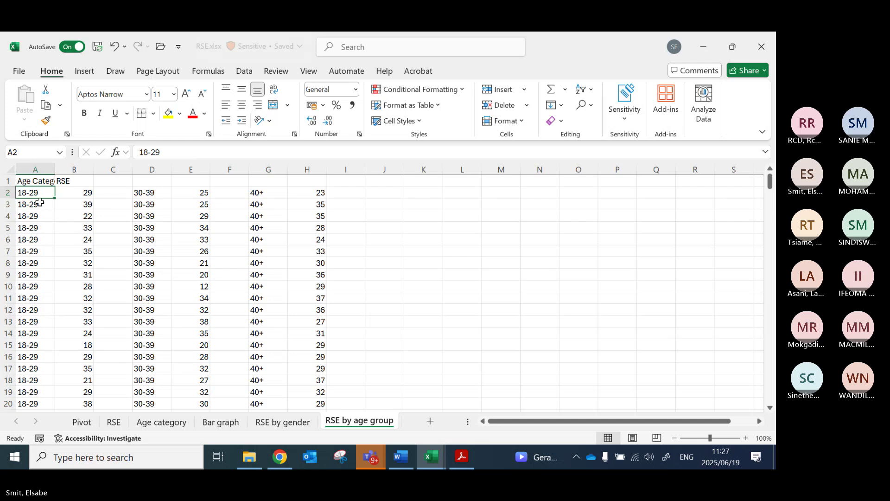
left_click_drag(40, 203, 74, 182)
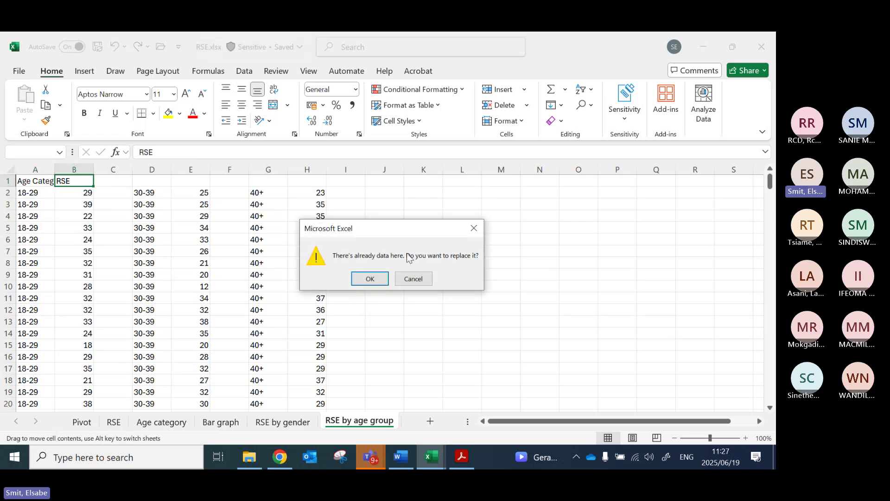
left_click(413, 278)
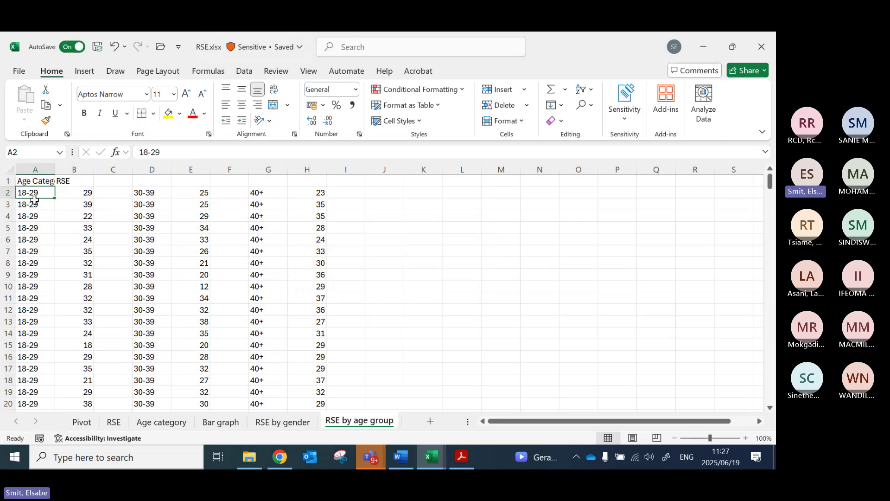
Step: Copy the labels 18-29, 30-39 and 40+ into B1, E1 and H1 as headers above their score columns
key("ctrl+c")
left_click(71, 181)
key("ctrl+v")
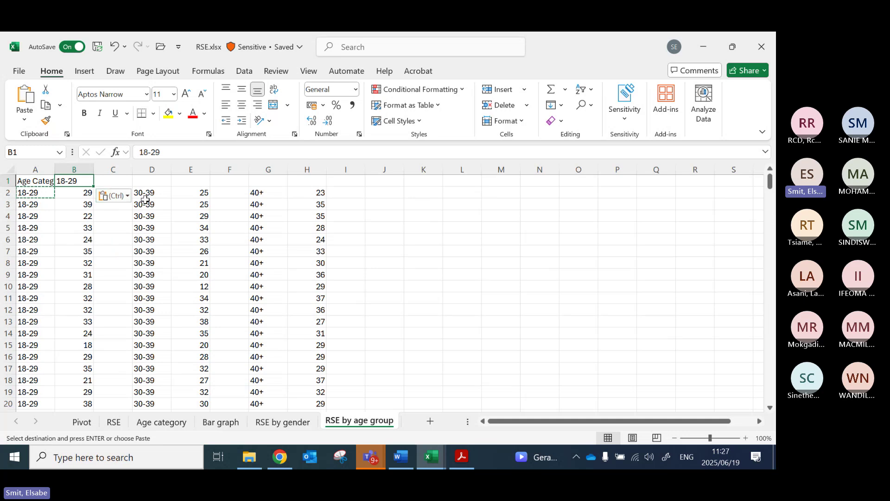
left_click(146, 194)
key("ctrl+c")
left_click(188, 182)
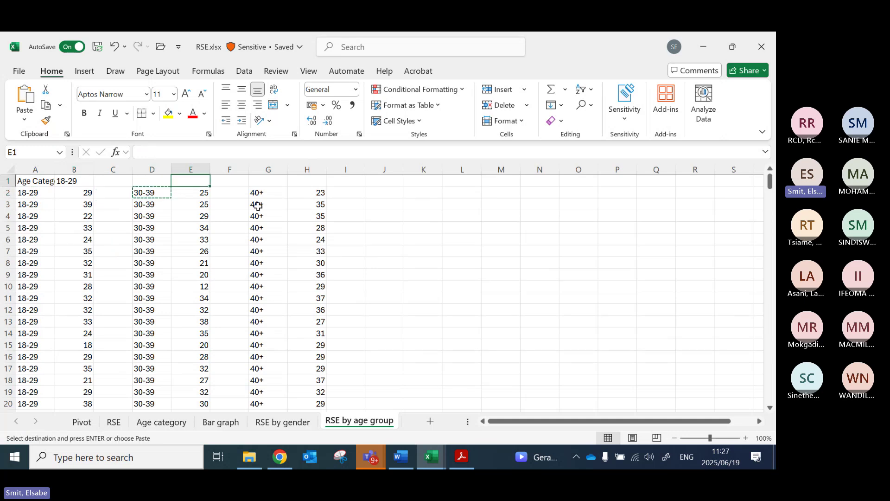
key("ctrl+v")
left_click(260, 194)
key("ctrl+c")
left_click(314, 183)
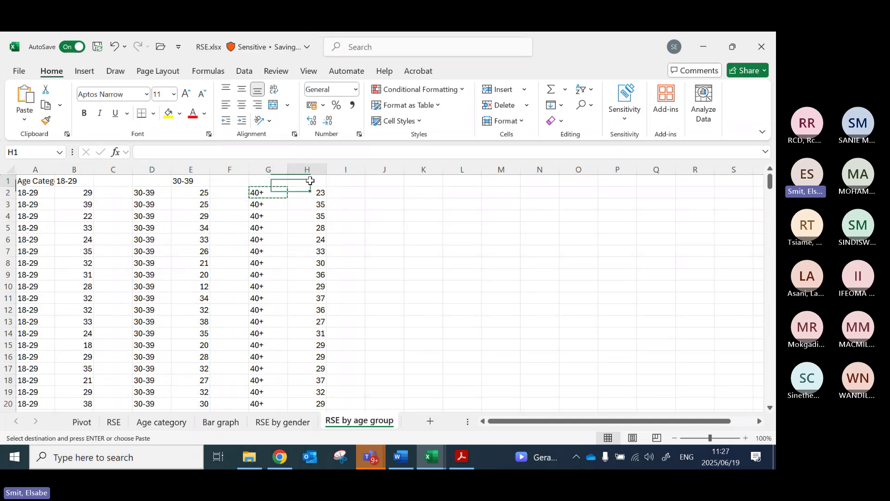
key("ctrl+v")
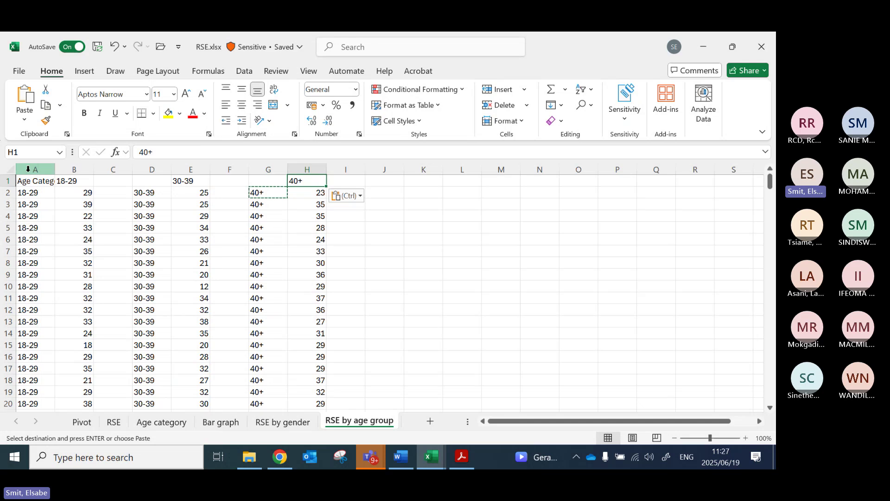
Step: Delete the age category columns and the empty columns between them (A, C, D, F and G), keeping only the three score columns
left_click(35, 169)
left_click(114, 169, "ctrl")
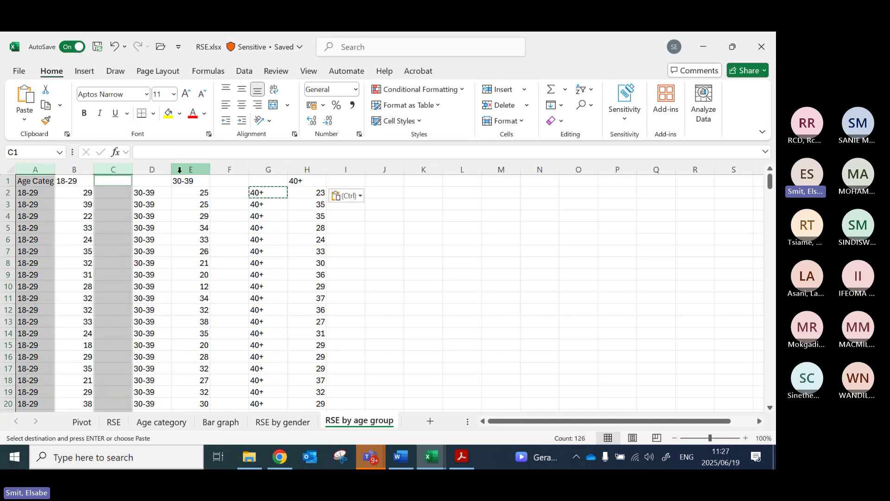
left_click(153, 168, "ctrl")
left_click_drag(229, 169, 268, 169)
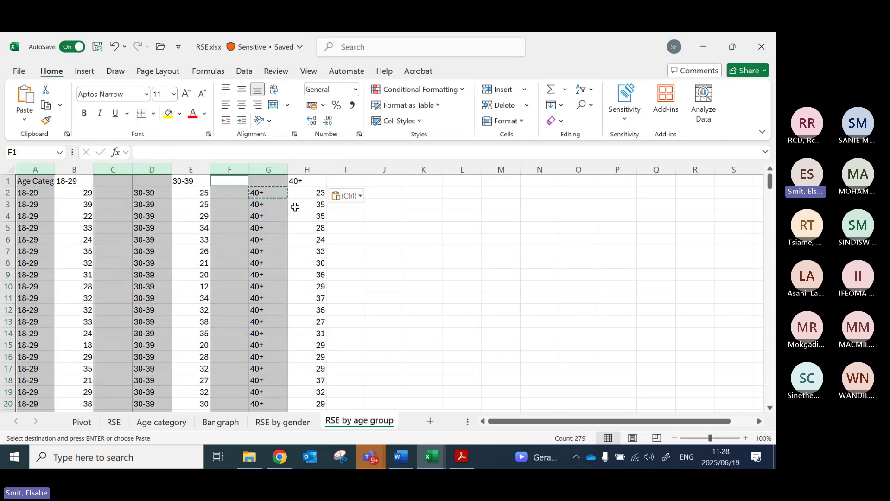
key("ctrl+minus")
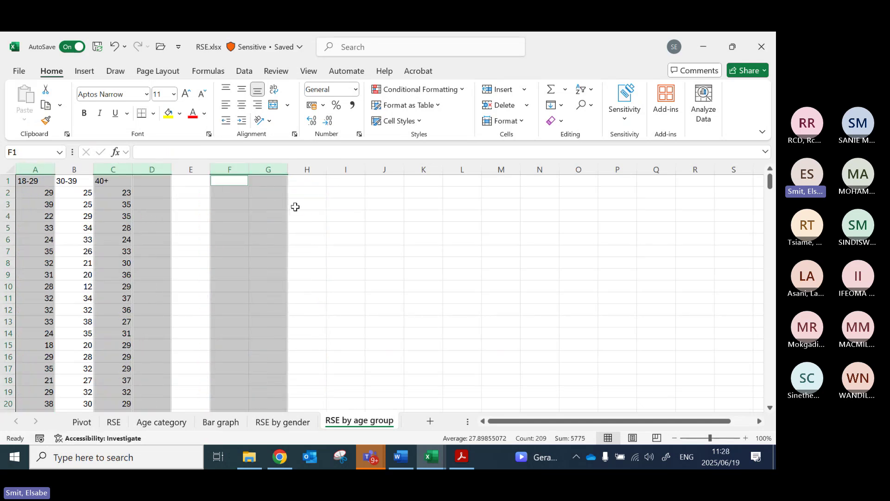
left_click(44, 189)
left_click(72, 193)
left_click(122, 193)
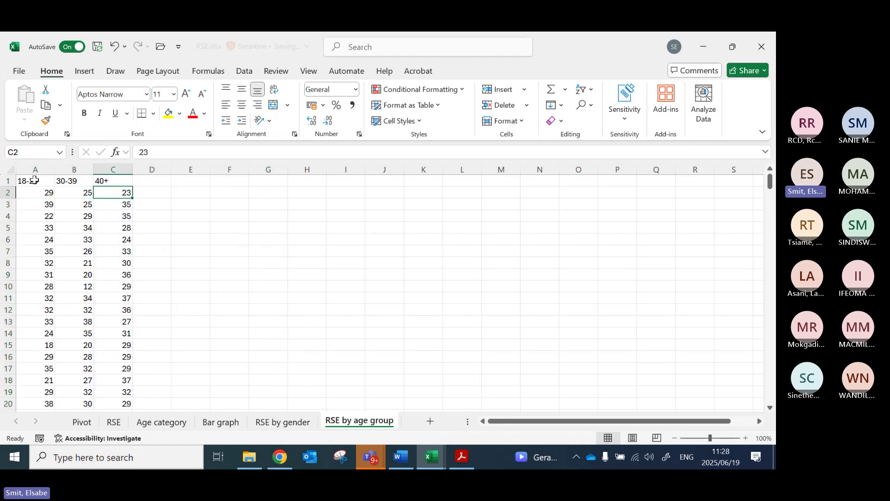
left_click(34, 181)
left_click(69, 180)
left_click(100, 180)
left_click(186, 194)
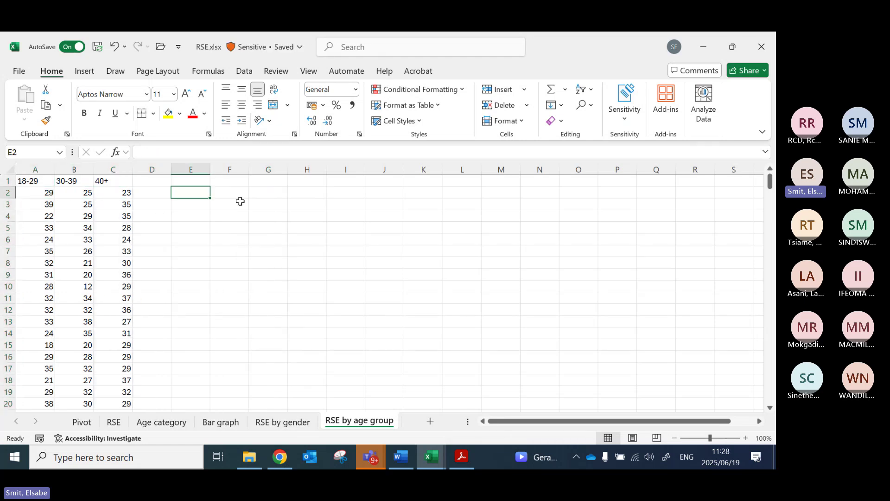
Step: Start an Anova: Single Factor data analysis and set its input range to the whole columns A to C
left_click(189, 182)
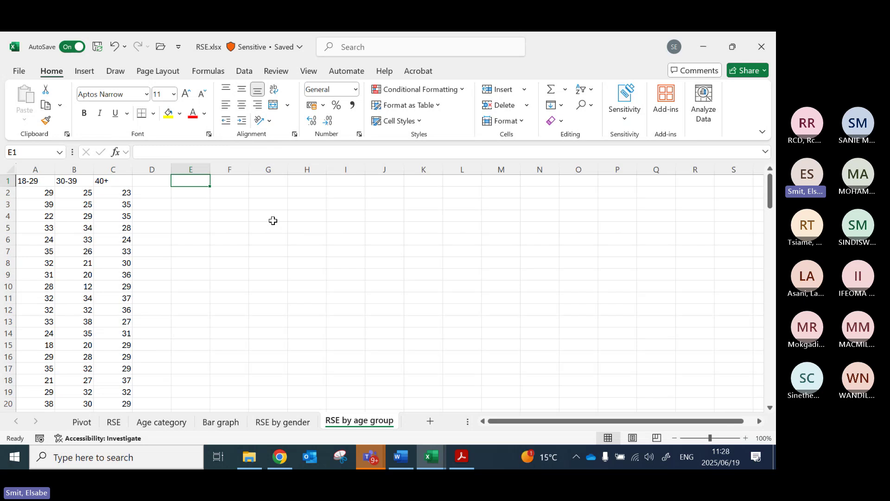
left_click(245, 70)
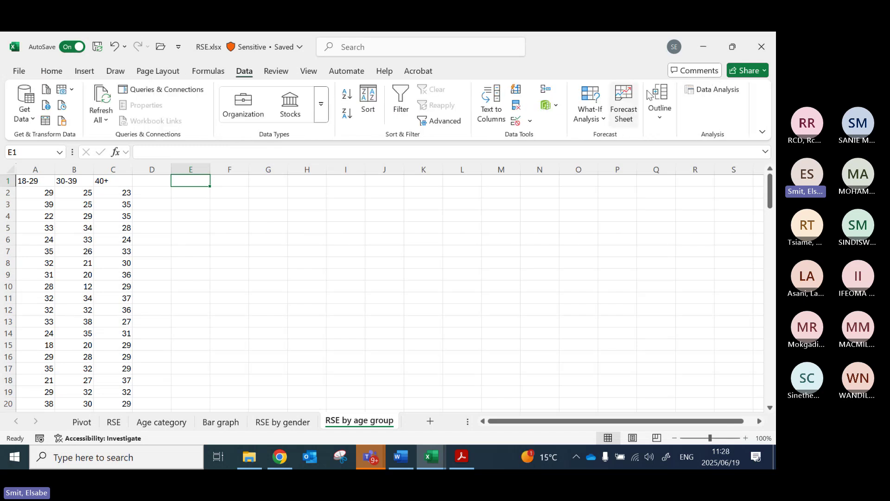
left_click(713, 89)
scroll(277, 266, "up", 3)
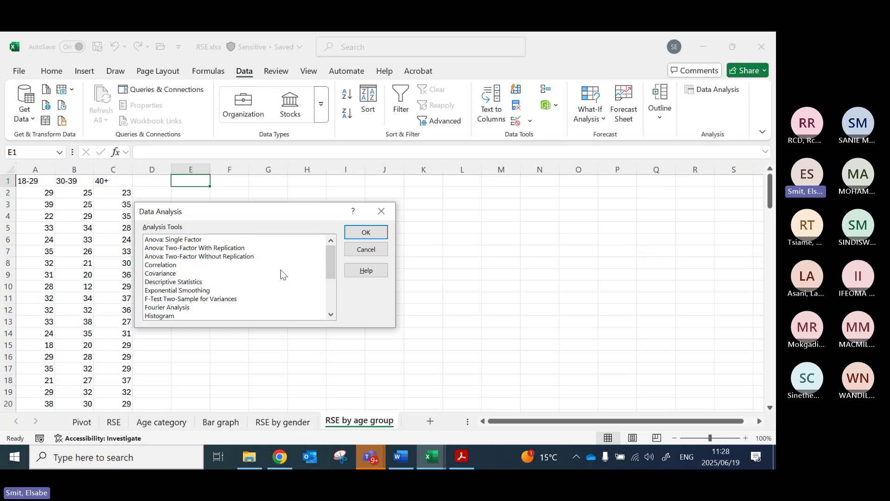
left_click(170, 242)
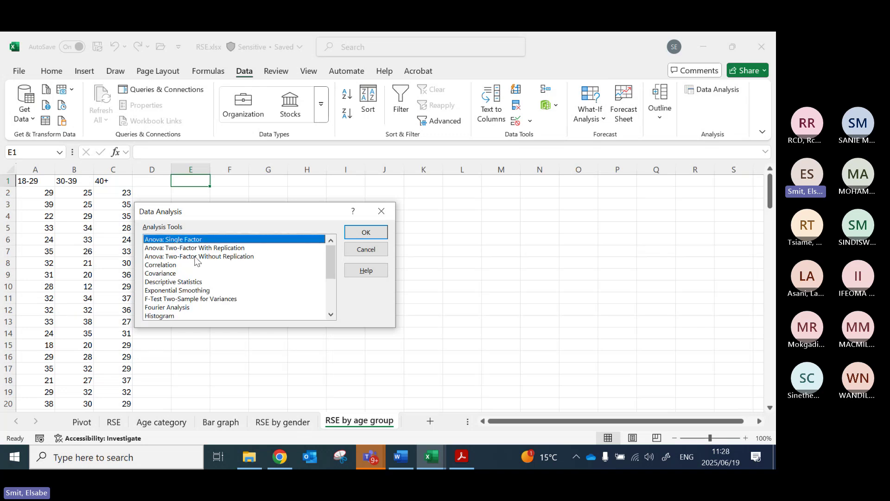
left_click(365, 232)
left_click_drag(256, 187, 416, 183)
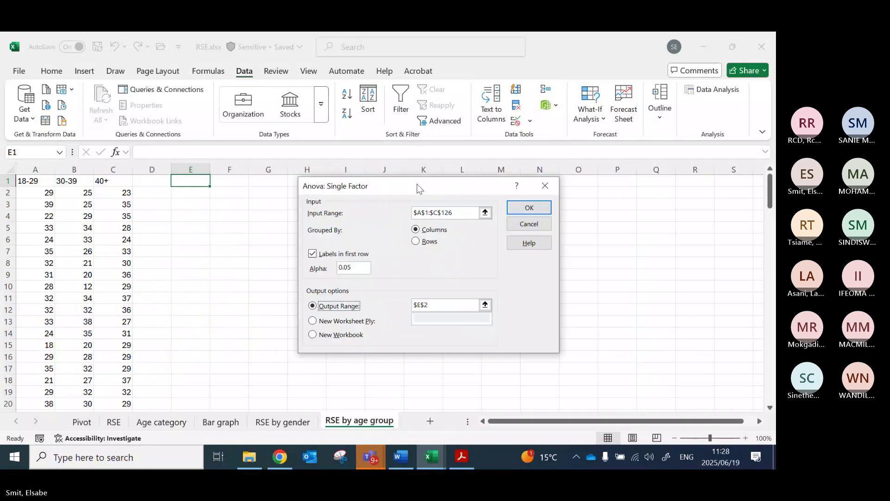
left_click(486, 213)
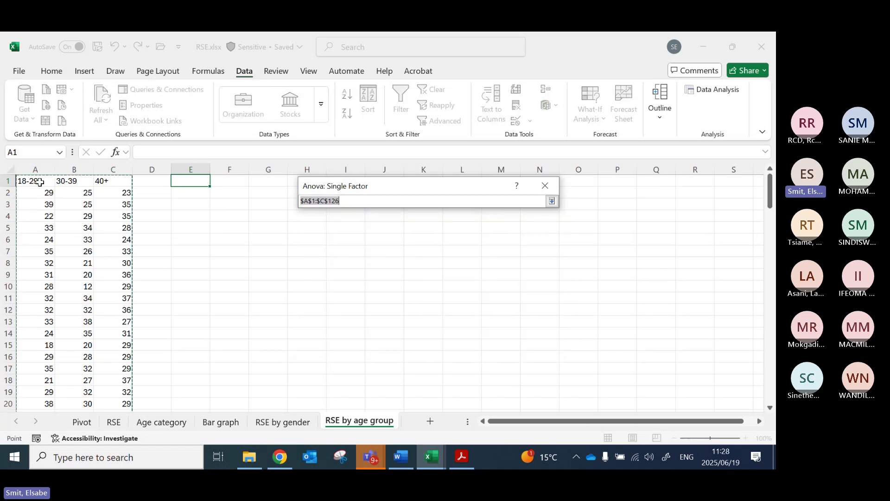
left_click_drag(40, 162, 102, 169)
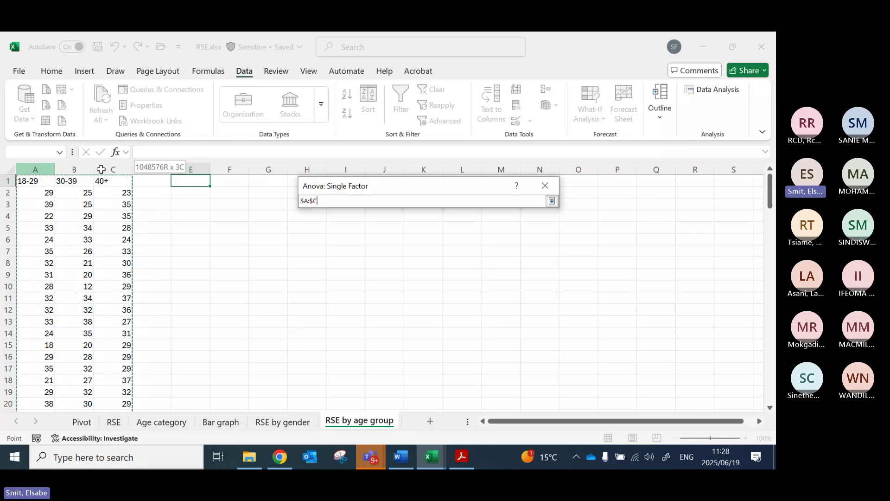
left_click(552, 201)
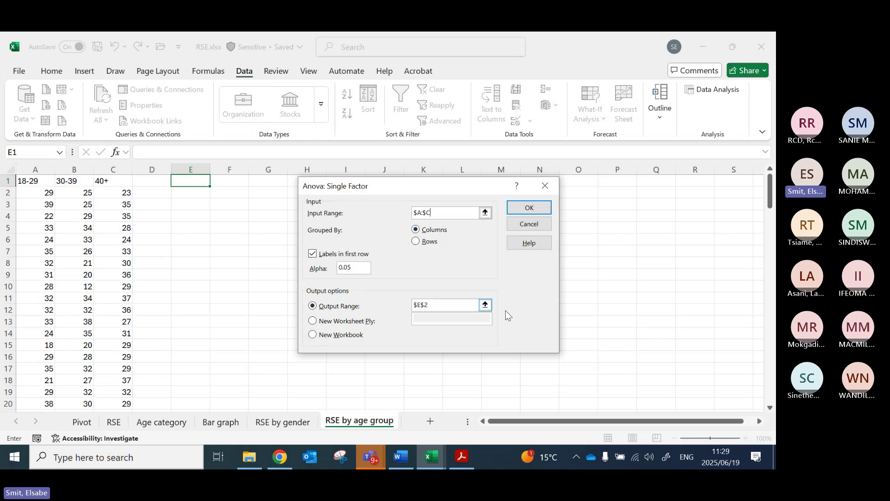
Step: Set the Anova output range to cell E1 and run the single-factor analysis
left_click(485, 305)
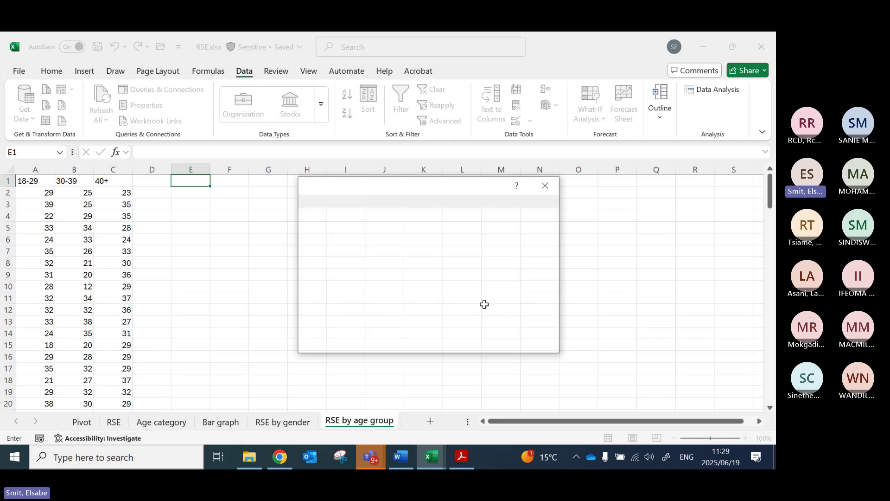
left_click(191, 184)
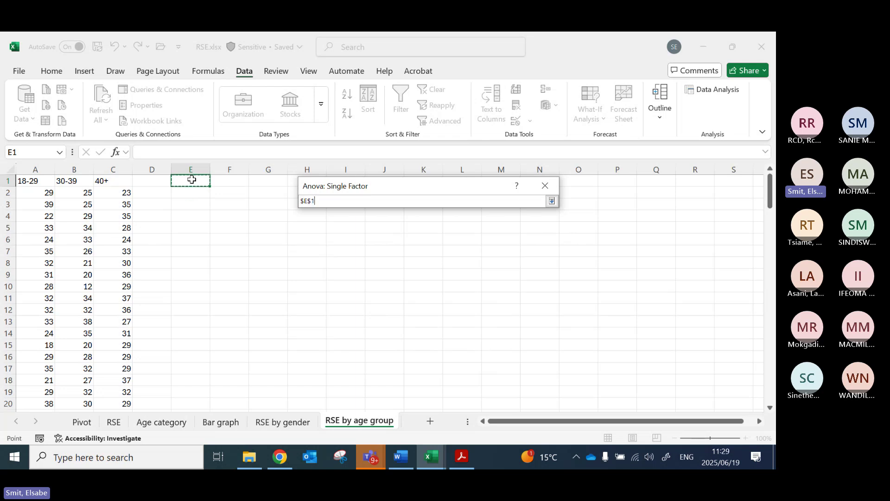
left_click(552, 201)
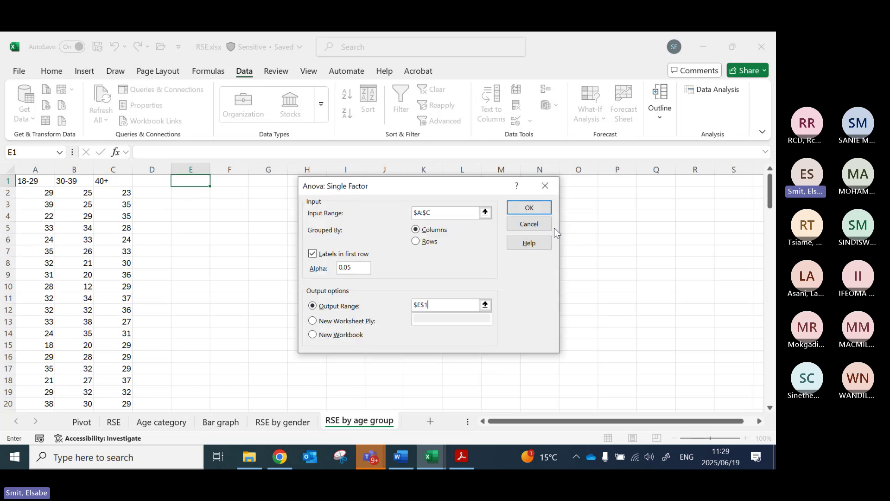
left_click(527, 208)
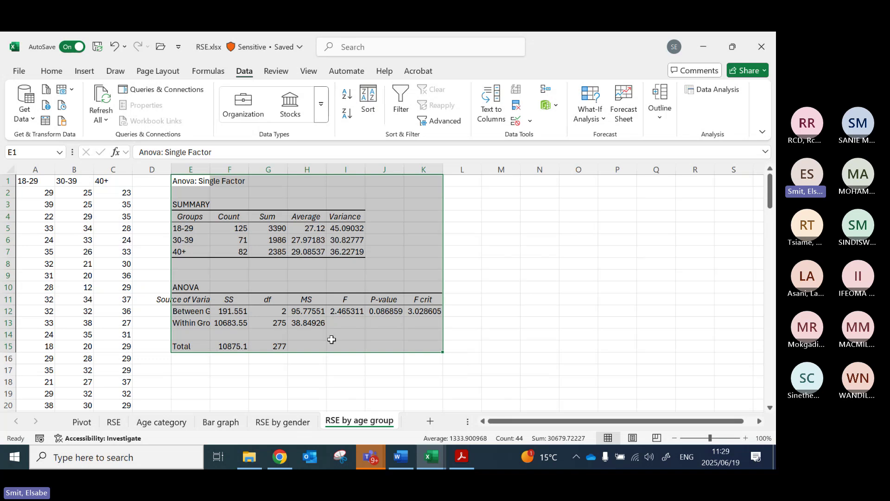
left_click(332, 338)
Step: Review the group variances and highlight the Between Groups P-value in J12 in yellow
left_click(199, 311)
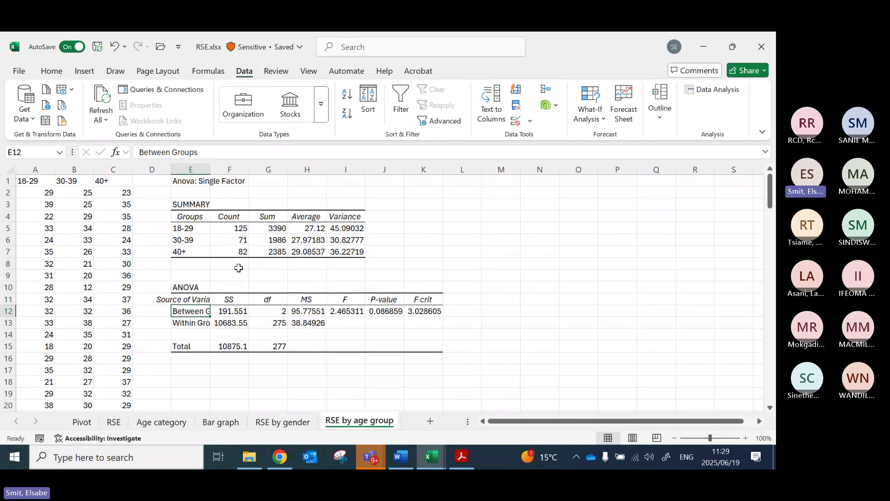
left_click(391, 310)
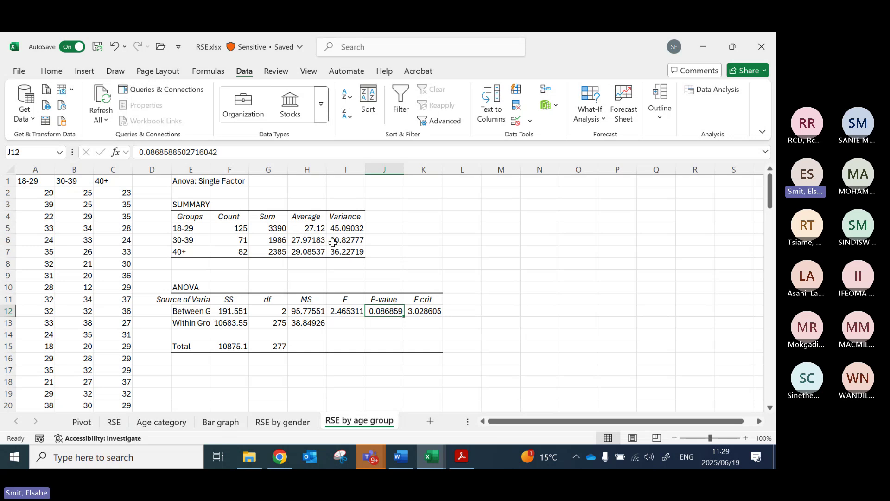
left_click(344, 227)
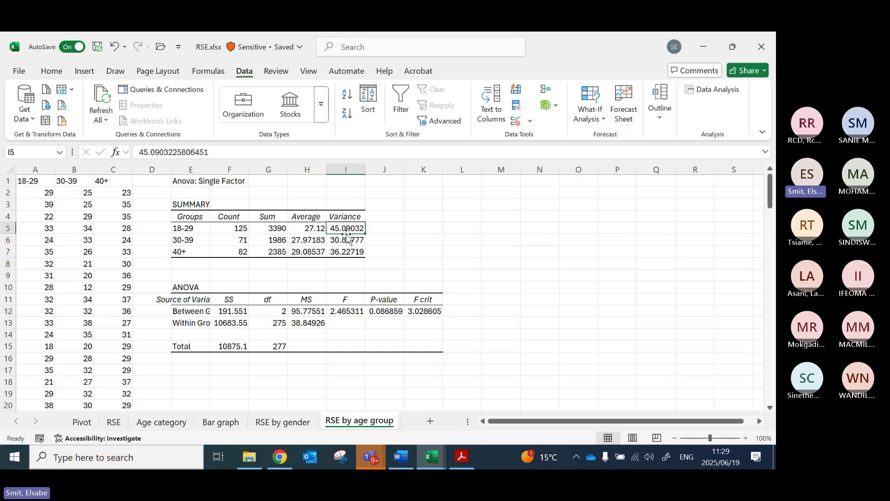
left_click_drag(346, 228, 345, 250)
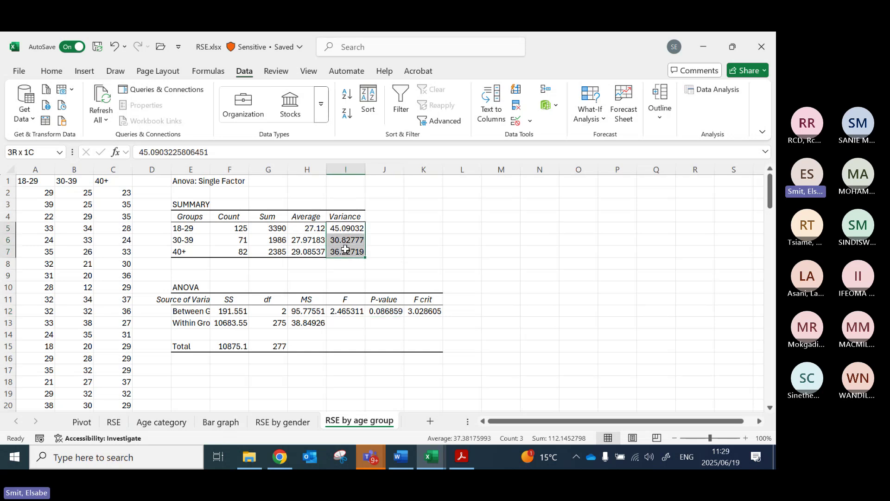
left_click(387, 311)
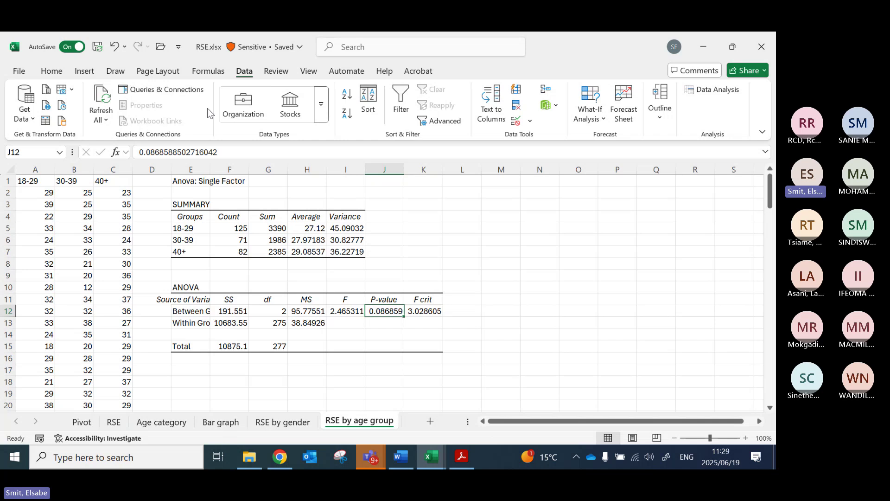
left_click(52, 71)
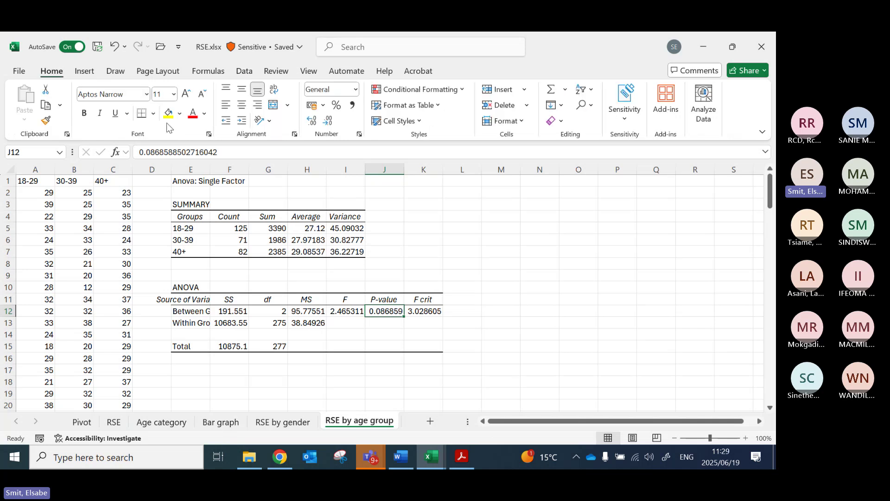
left_click(168, 114)
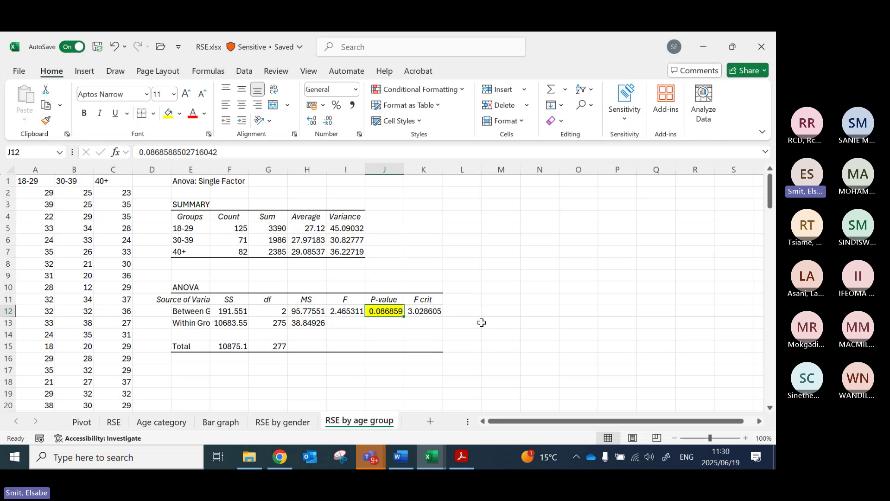
Step: Format the three group averages in H5:H7 to two decimal places and compare them
left_click_drag(306, 225, 307, 251)
left_click(328, 121)
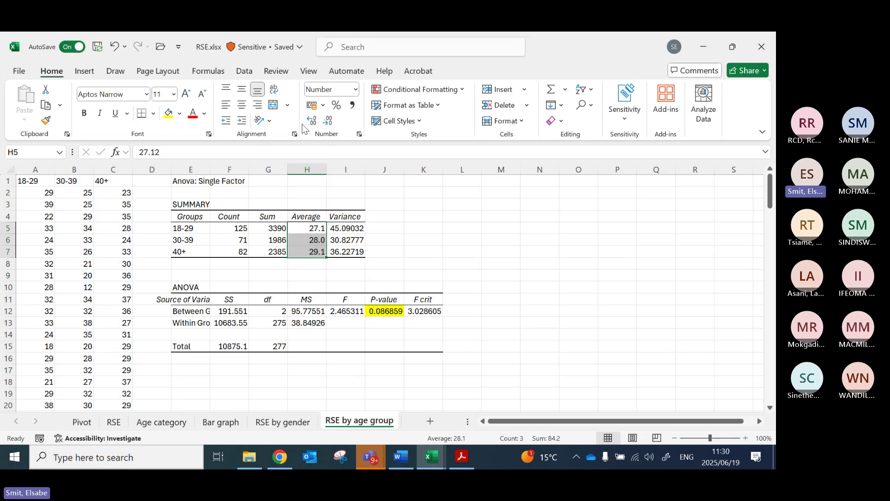
left_click(312, 120)
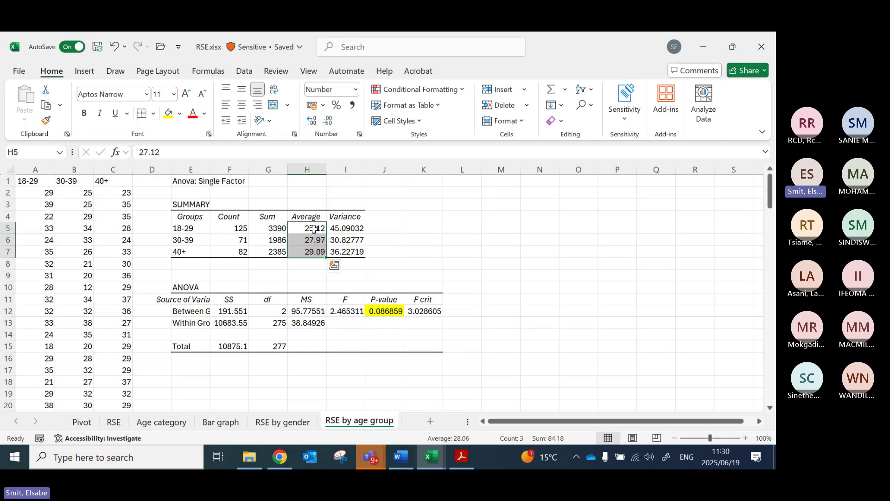
left_click_drag(312, 228, 308, 240)
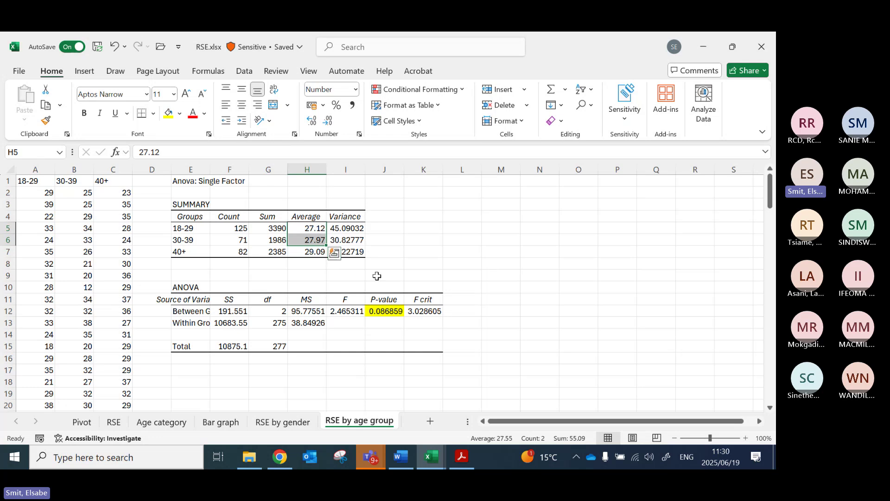
left_click(299, 254)
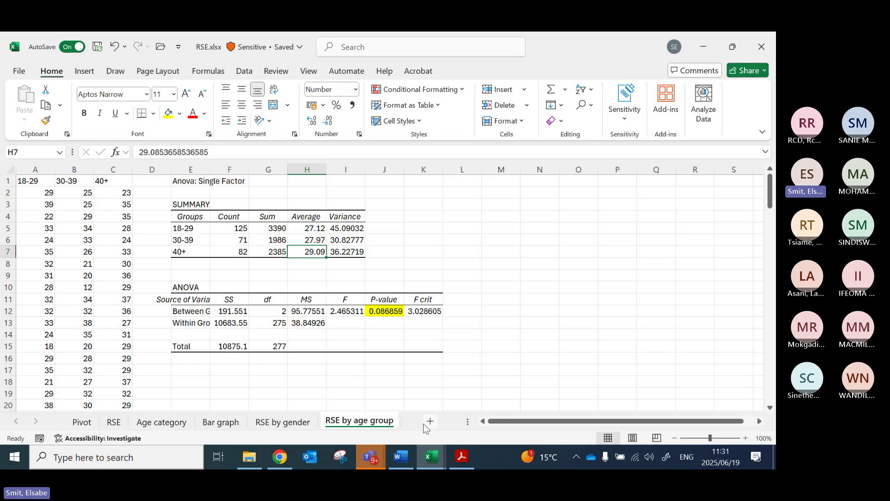
Step: Check the questionnaire items in the Word document Statistical analysis using Excel.docx, returning to the Excel workbook
left_click(400, 459)
scroll(364, 344, "up", 5)
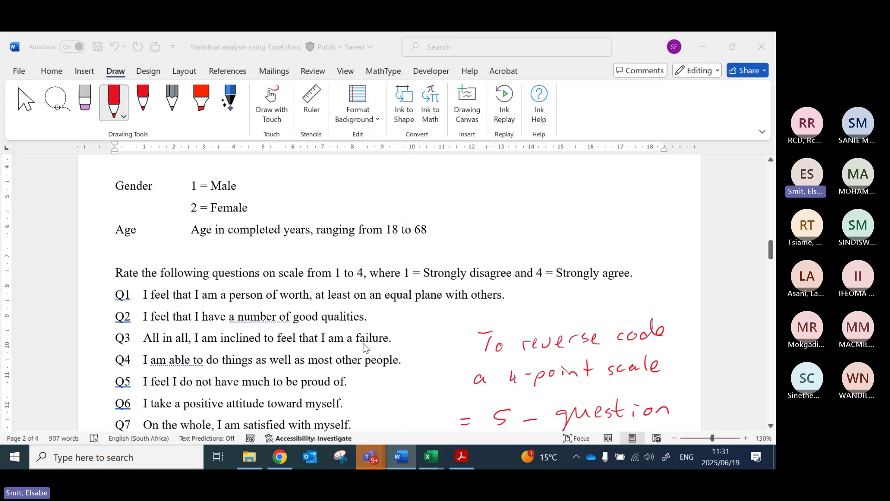
key("alt+Tab")
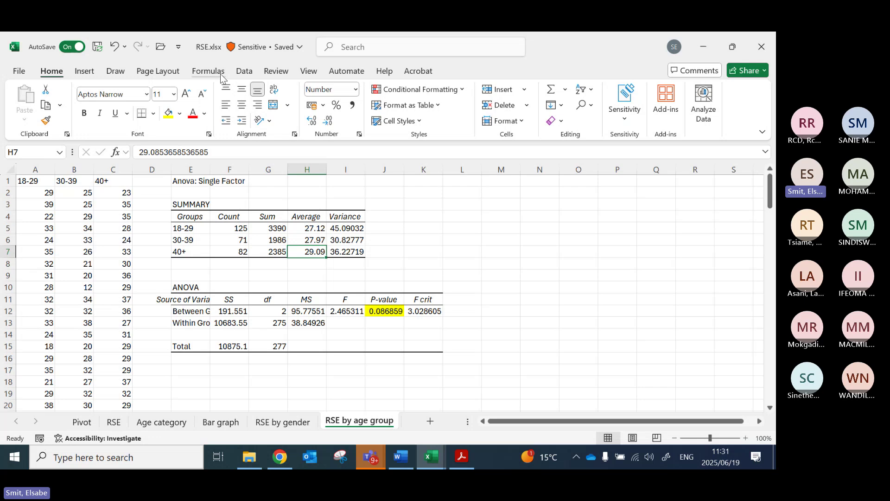
Step: View the settings of the t-Test: Paired Two Sample for Means analysis without running it
left_click(244, 71)
left_click(714, 90)
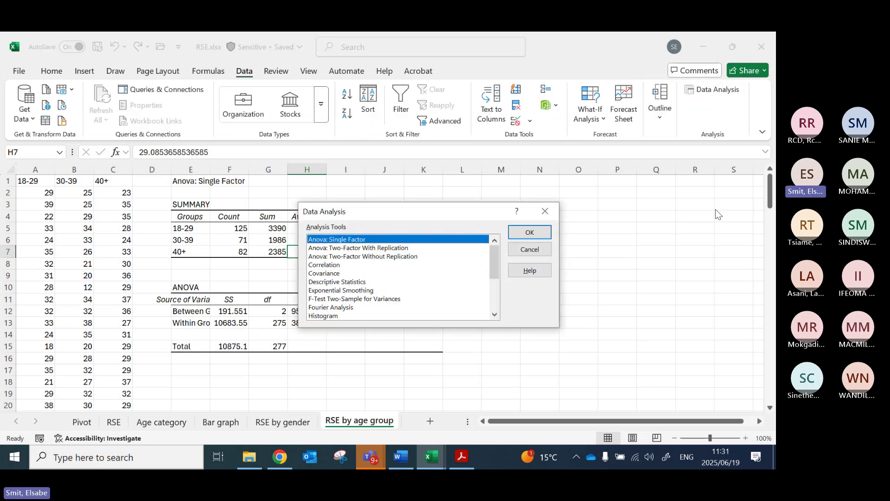
scroll(401, 294, "down", 2)
scroll(399, 295, "down", 1)
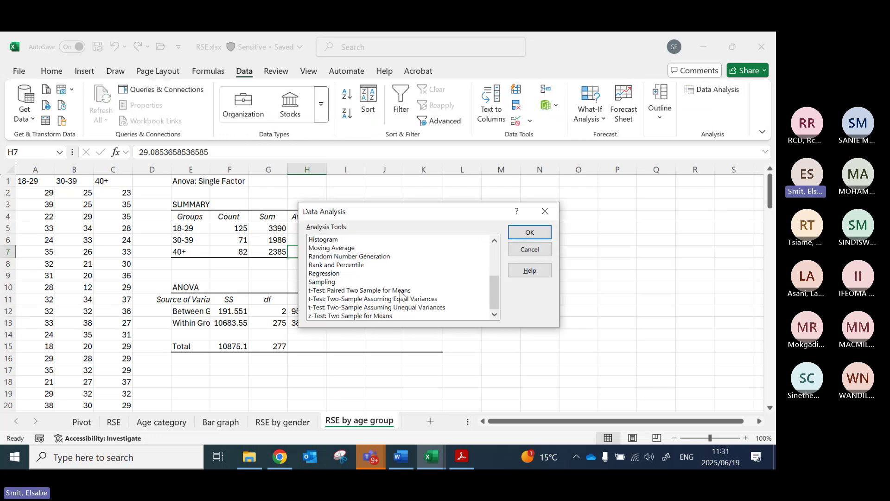
left_click(398, 292)
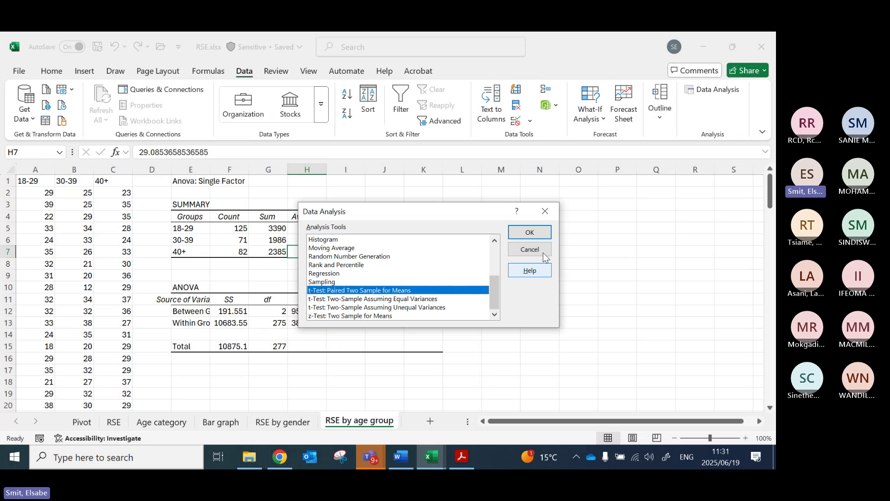
left_click(536, 233)
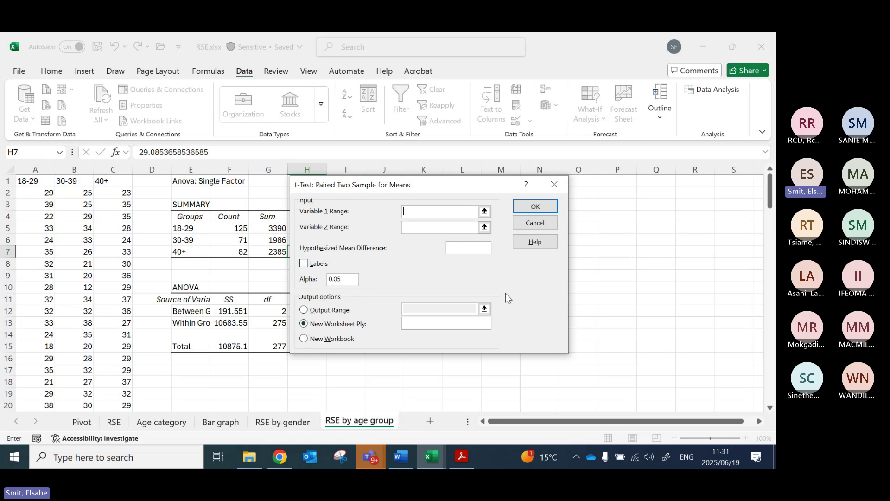
left_click(536, 223)
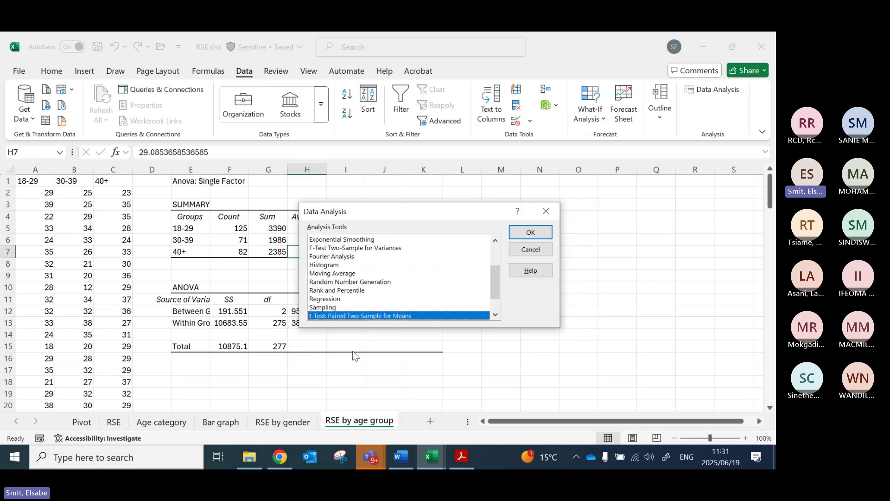
left_click(531, 249)
left_click(392, 312)
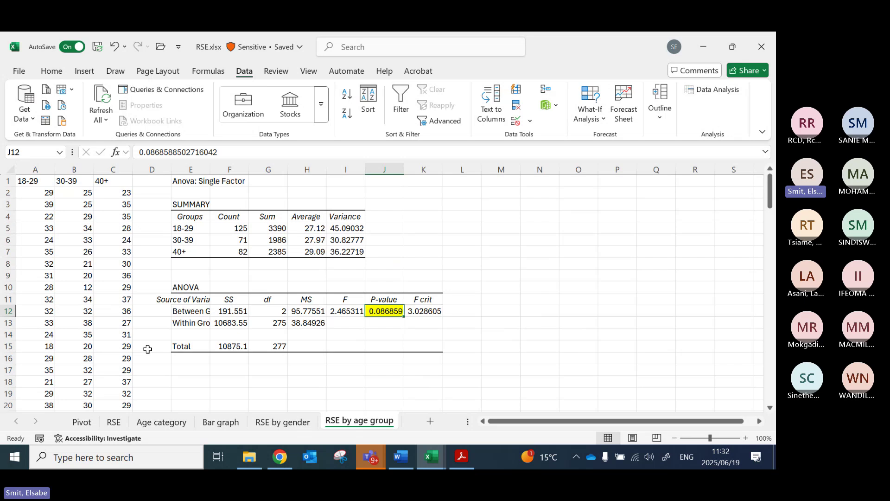
Step: Switch to the Word document and find the Chi-Squared Tests section covering goodness-of-fit tests
left_click(401, 457)
scroll(432, 324, "down", 7)
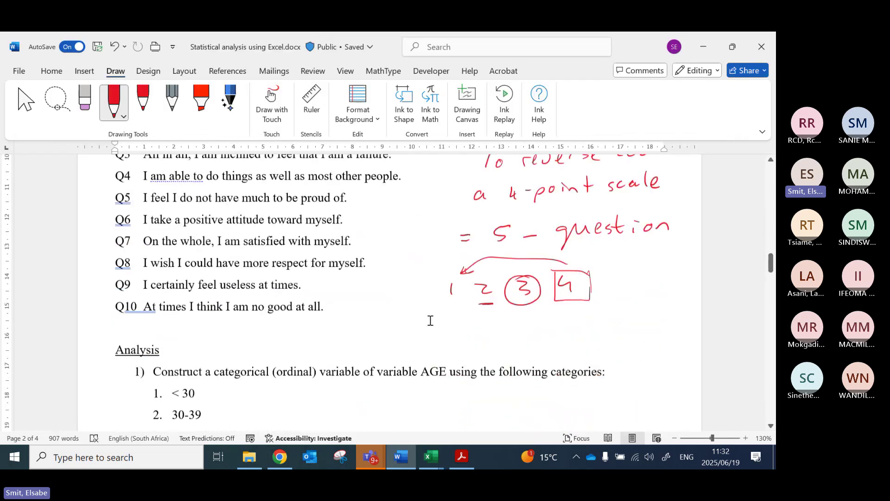
scroll(439, 311, "down", 10)
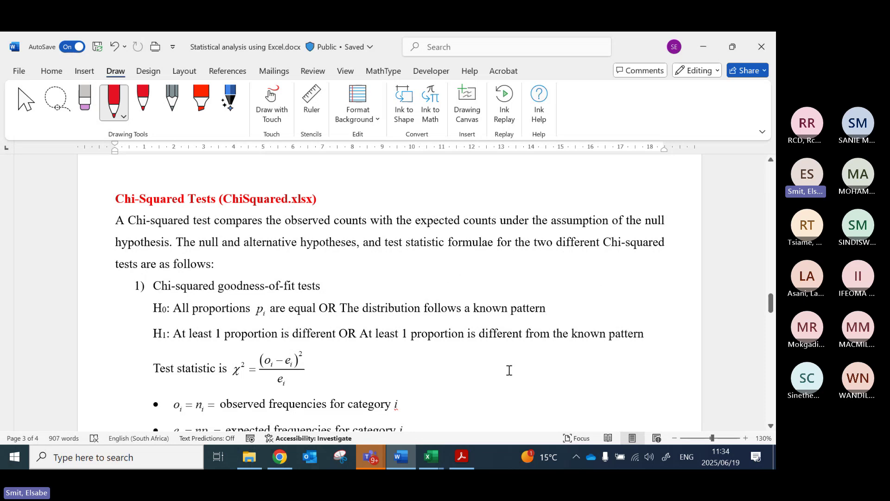
scroll(514, 373, "down", 1)
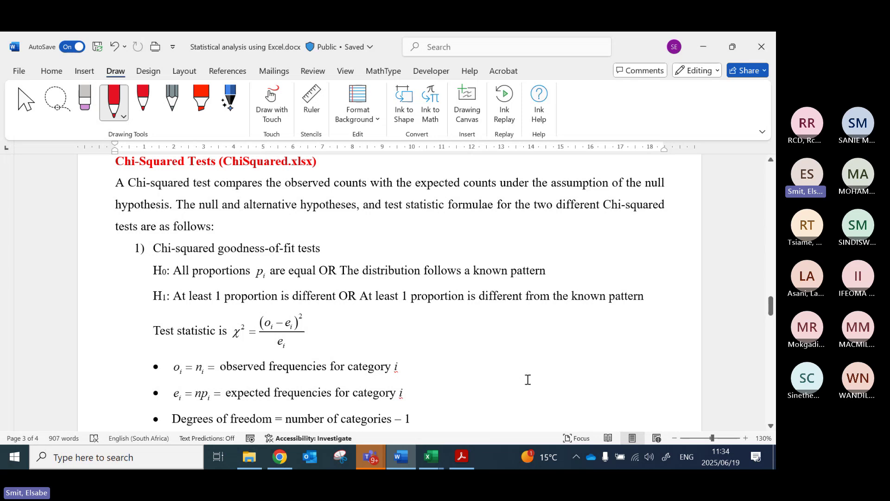
scroll(515, 373, "down", 3)
scroll(506, 354, "down", 1)
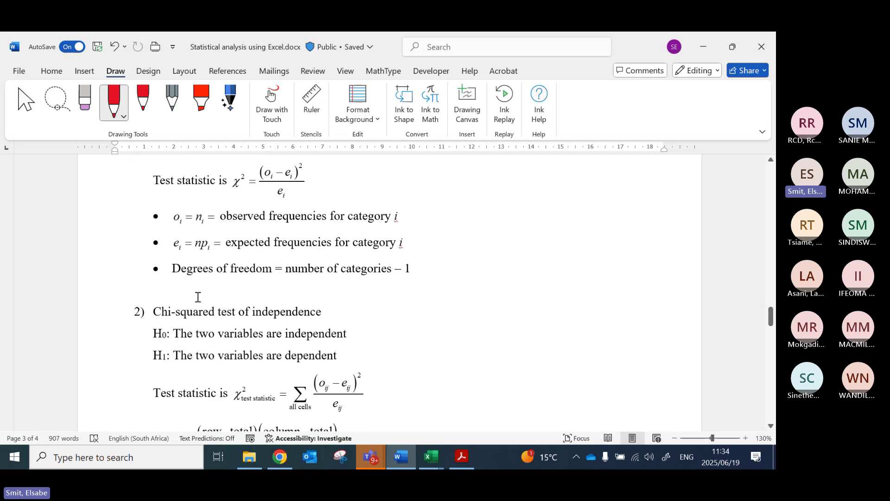
scroll(458, 350, "up", 3)
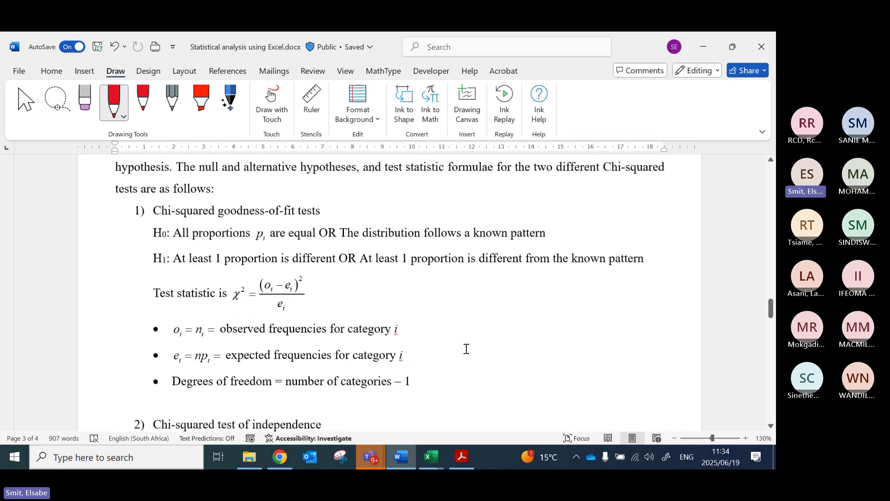
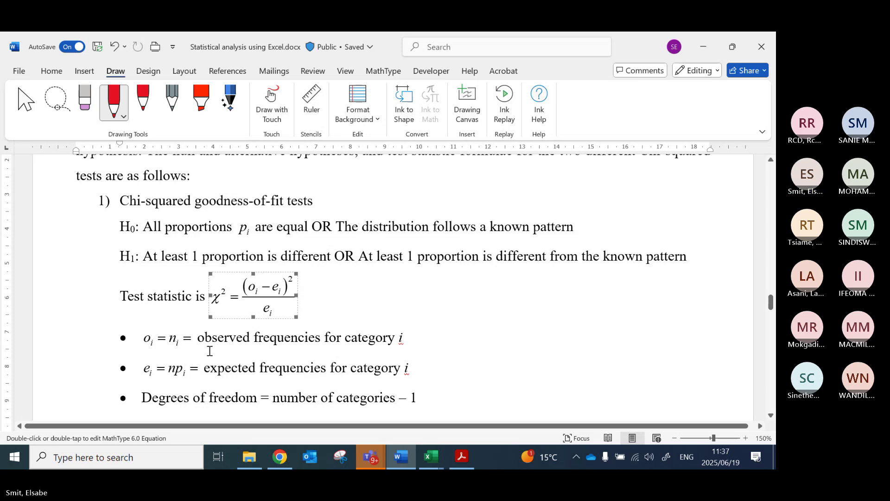
Step: Examine the observed and expected frequency definitions and the null hypothesis of the chi-squared goodness-of-fit test
left_click(173, 373)
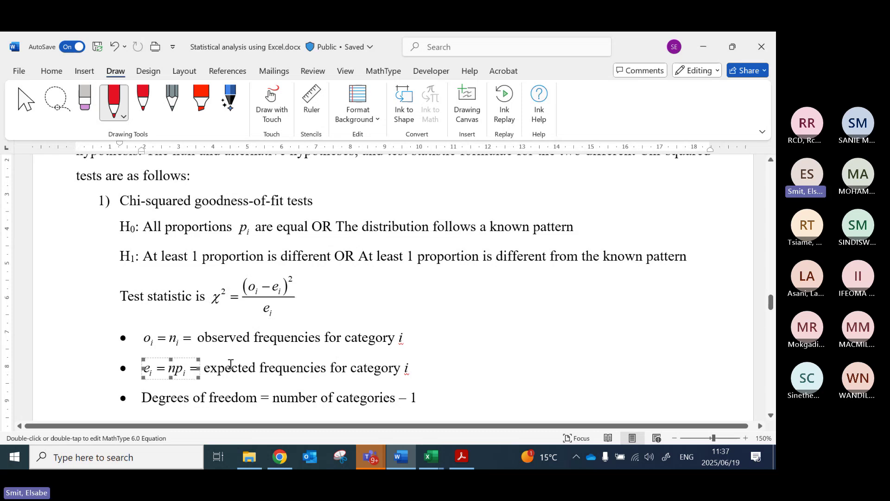
left_click(171, 342)
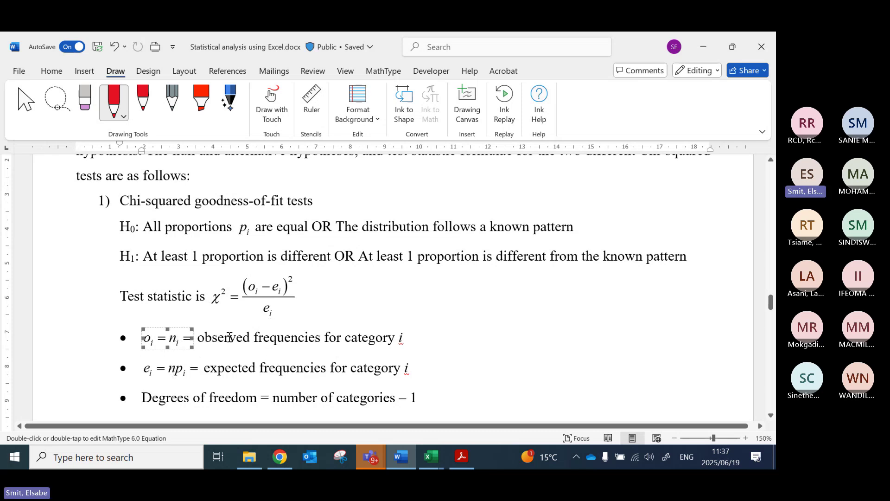
left_click(264, 338)
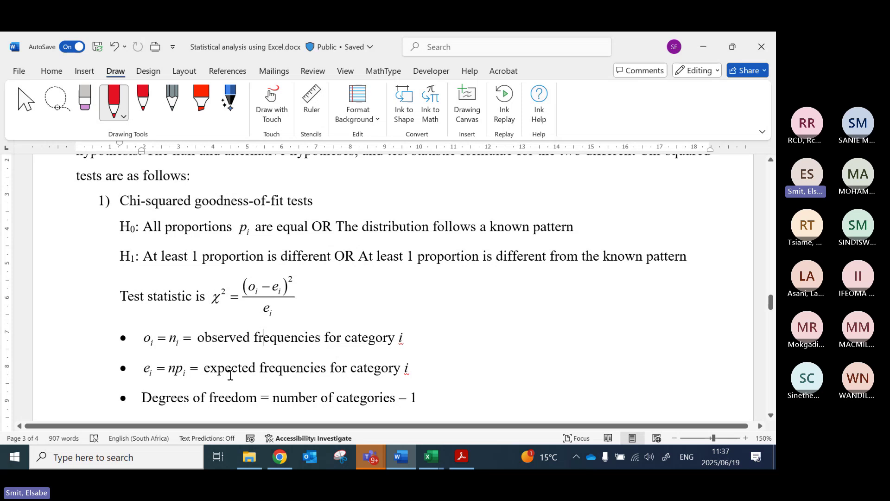
left_click(170, 370)
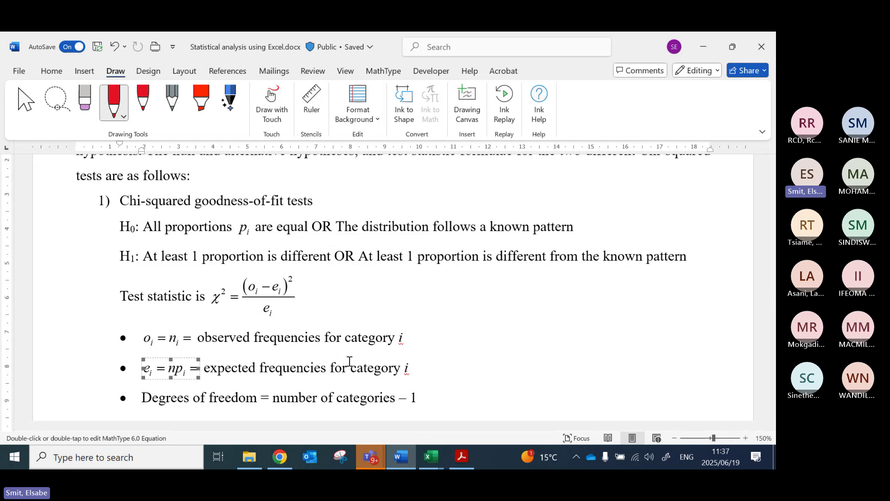
left_click_drag(144, 224, 575, 226)
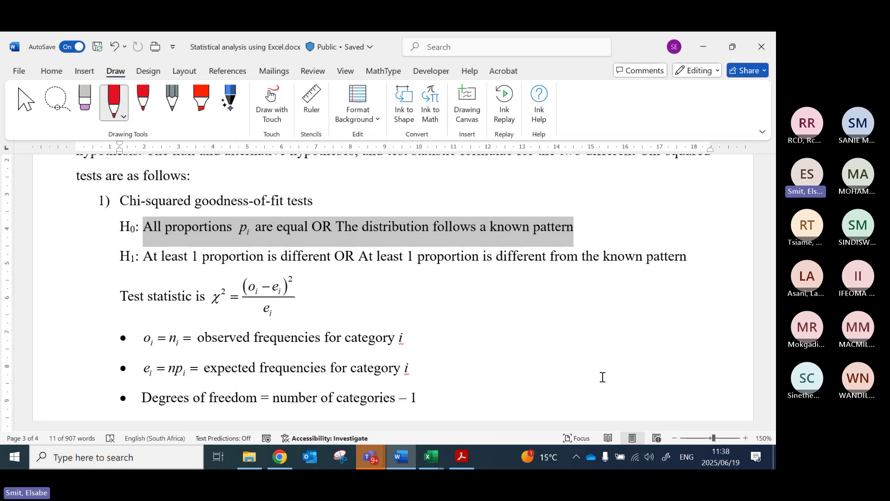
scroll(557, 382, "down", 1)
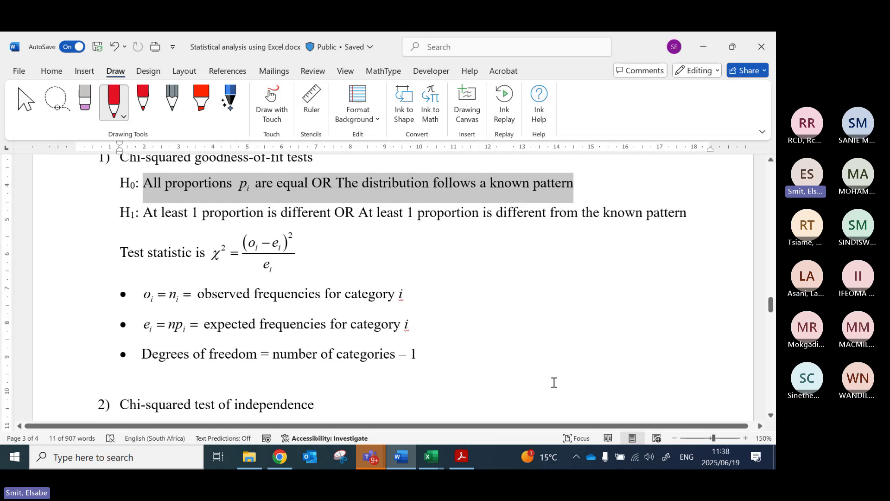
Step: Examine the degrees of freedom and expected frequencies for the goodness-of-fit test, and the expected-frequency formula for the chi-squared test of independence
left_click(232, 355)
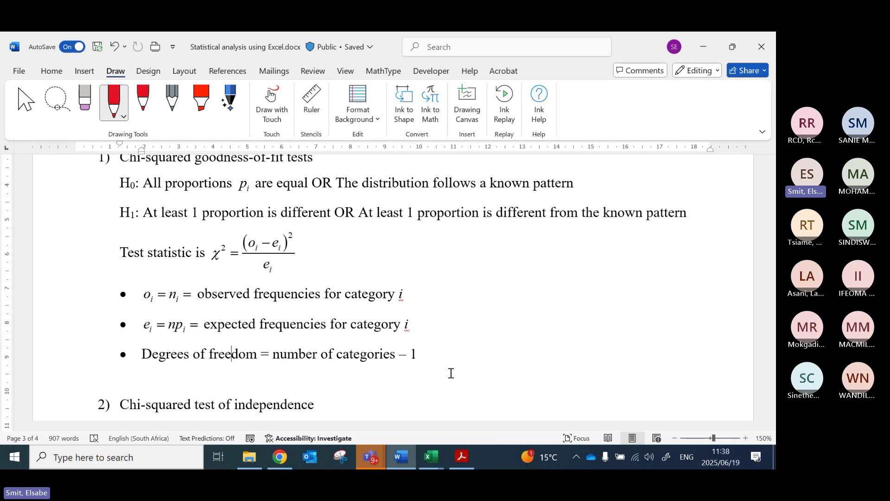
double_click(219, 327)
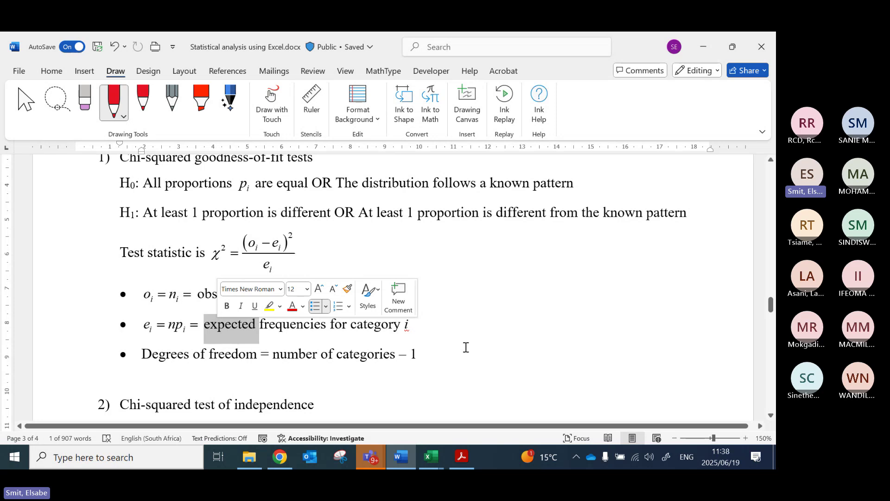
scroll(485, 329, "down", 5)
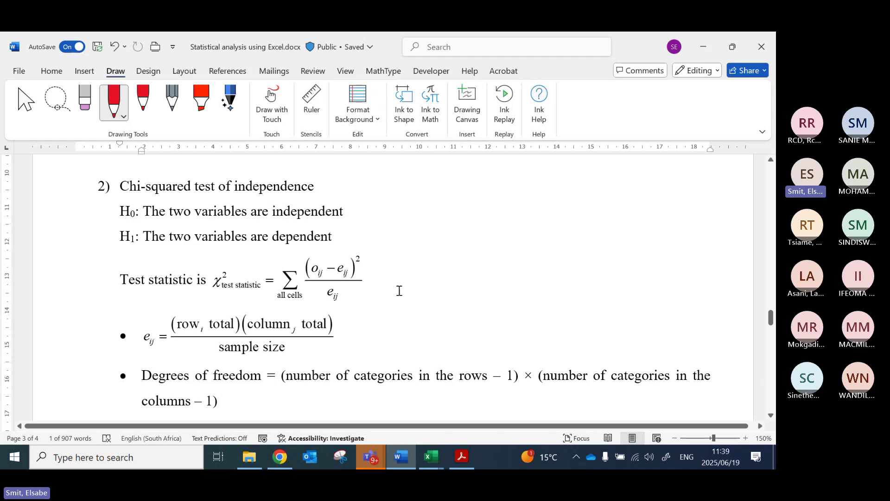
left_click(254, 331)
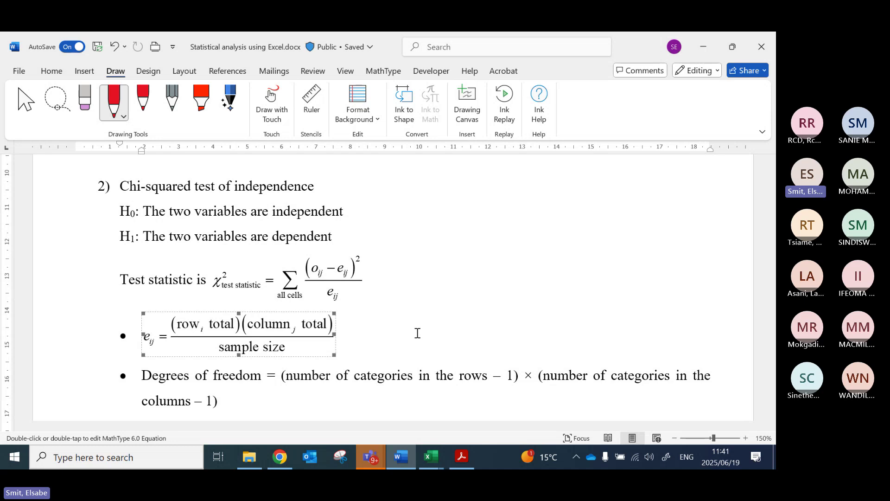
Step: Read the paragraph on performing chi-squared tests in Excel, marking the CHISQ.TEST() function name
scroll(420, 332, "down", 5)
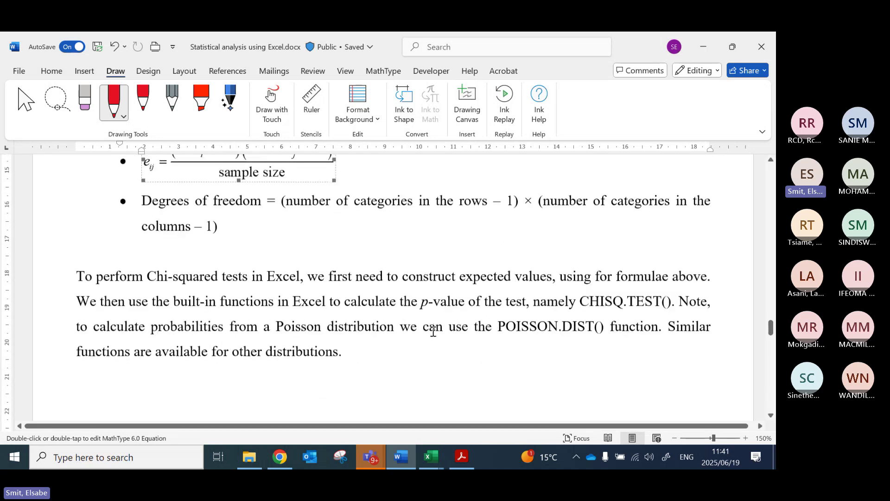
scroll(434, 334, "down", 1)
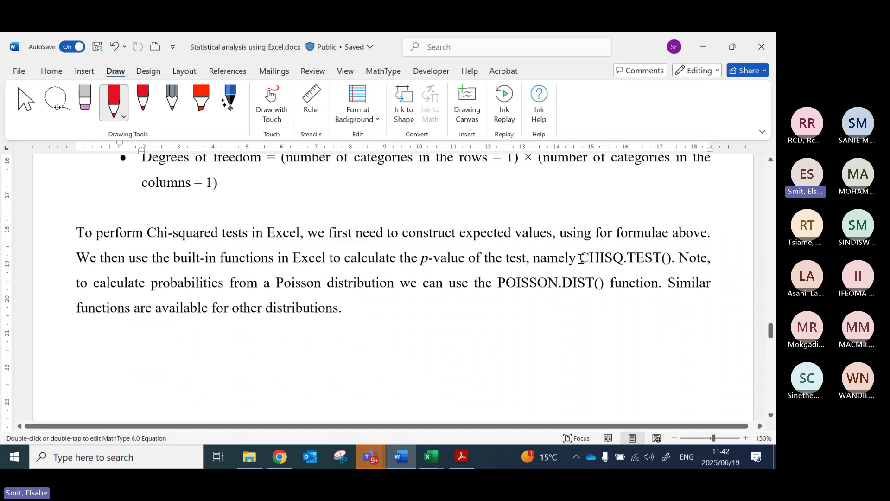
left_click_drag(581, 258, 672, 261)
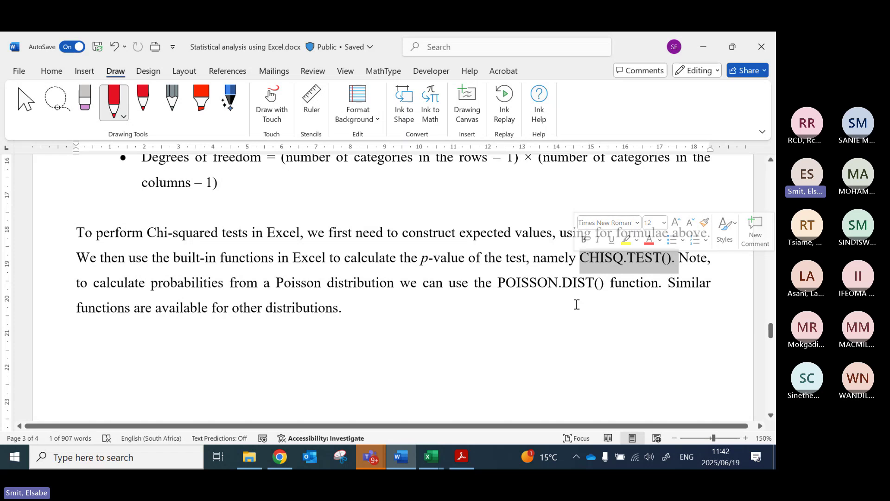
left_click(564, 332)
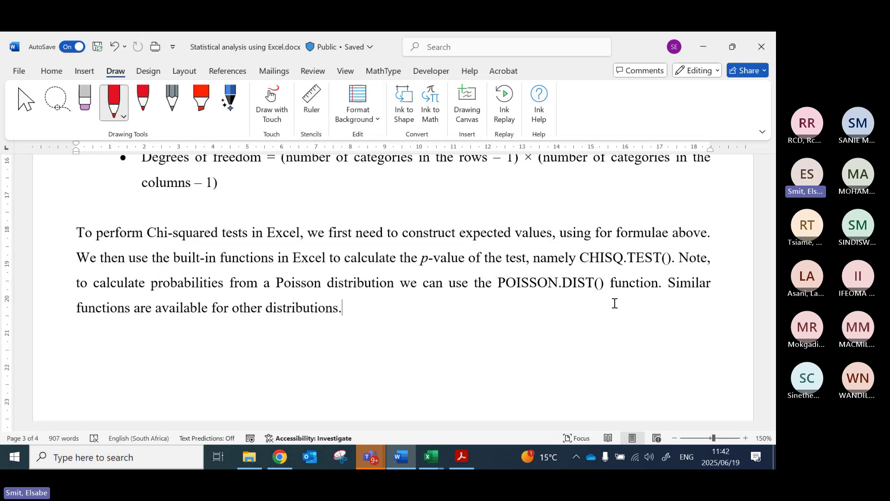
Step: Switch to the Excel workbook ChiSquared.xlsx and show its Cold drinks sheet
left_click(438, 465)
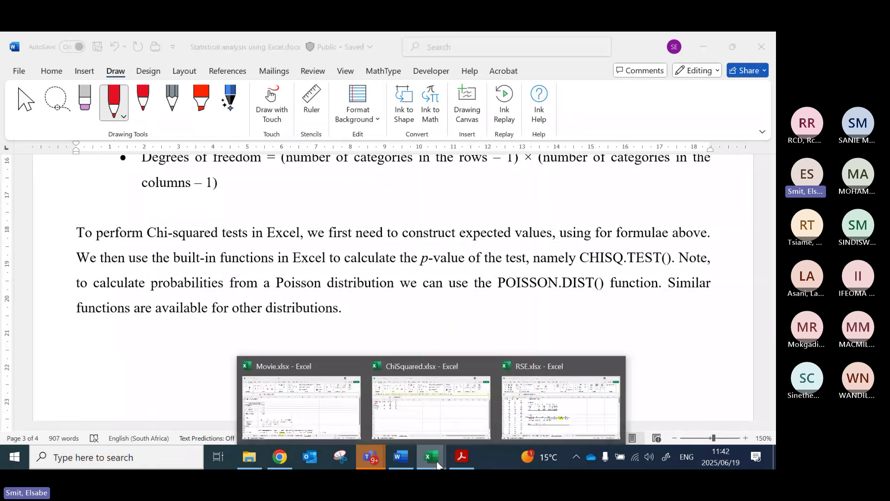
left_click(428, 413)
left_click(91, 422)
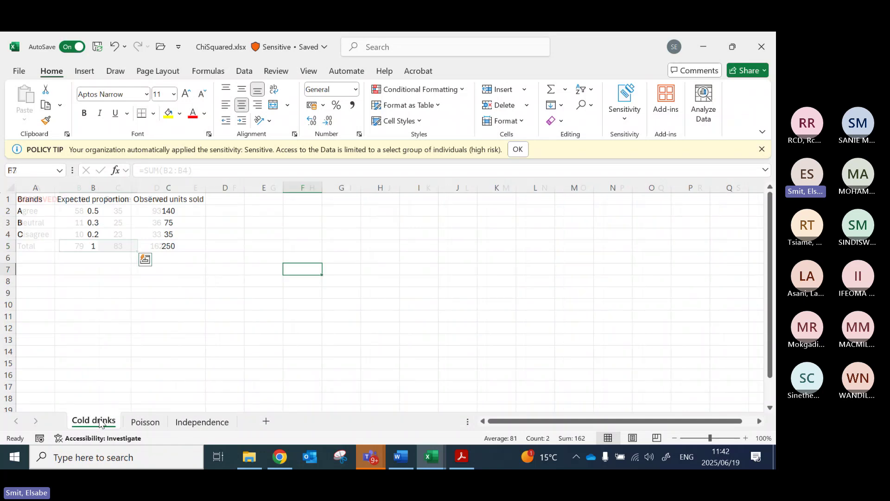
Step: Return to the Word document and delete the duplicated words "test to" from the last line of Analysis question 1
key("alt+Tab")
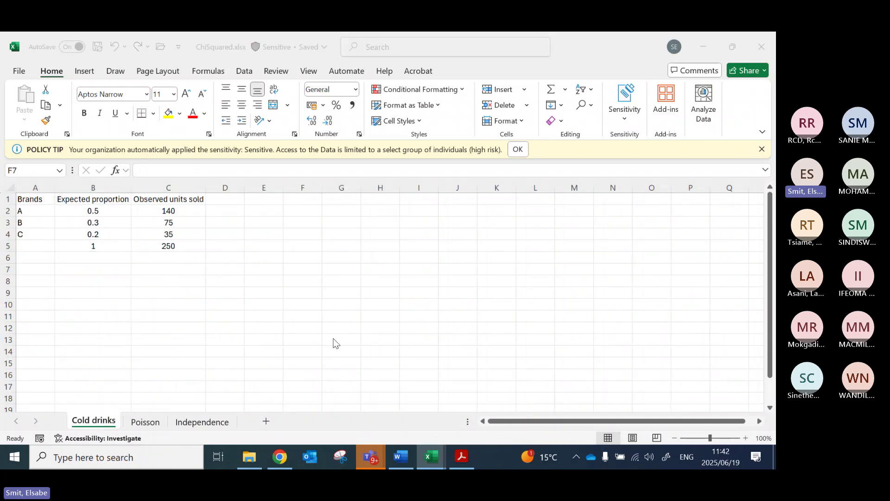
scroll(429, 325, "down", 5)
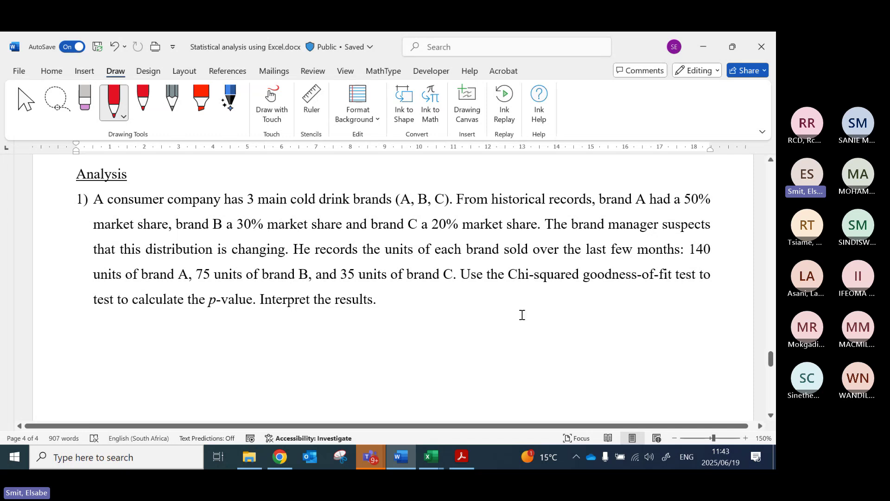
left_click(94, 302)
key("ctrl+shift+Right")
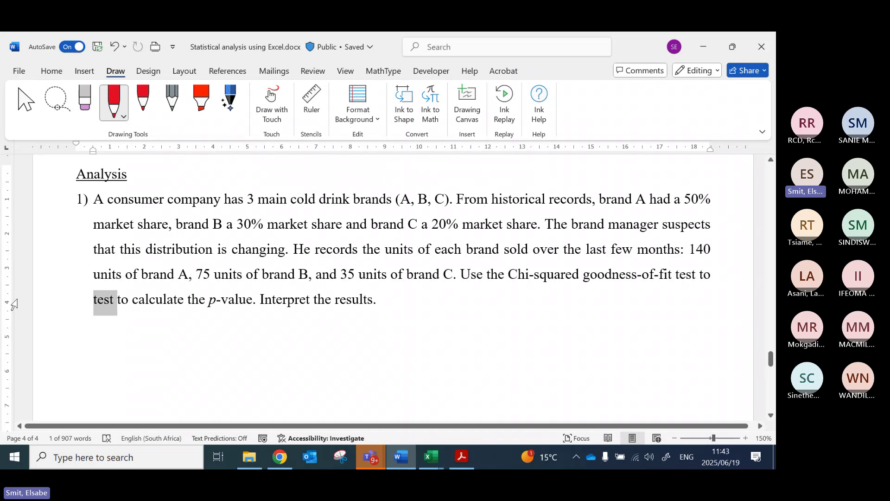
key("Delete")
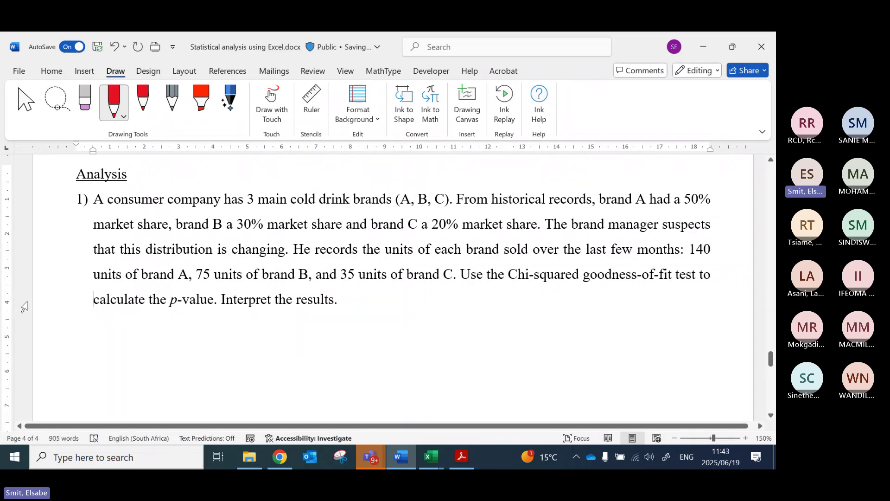
Step: Handwrite the null hypothesis "H0: pA = 0.5, pB = 0.3, pC = 0.2" in red ink below question 1
scroll(25, 303, "down", 1)
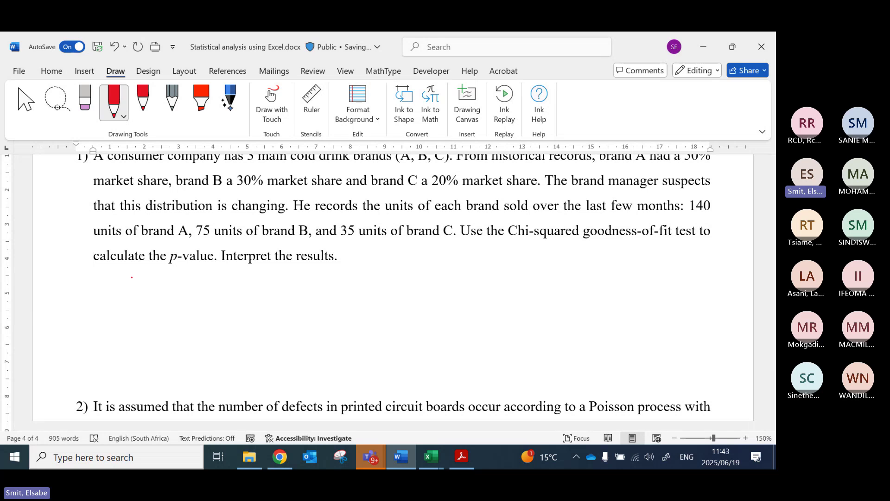
mouse_move(132, 273)
left_mouse_down()
mouse_move(130, 295)
mouse_move(137, 284)
left_mouse_up()
mouse_move(136, 274)
left_mouse_down()
mouse_move(136, 294)
mouse_move(145, 294)
left_mouse_up()
left_click_drag(174, 278, 174, 298)
left_click_drag(175, 280, 194, 296)
left_click_drag(187, 292, 193, 293)
left_click_drag(205, 282, 212, 283)
left_click_drag(228, 279, 227, 279)
left_click(240, 284)
left_click_drag(252, 279, 246, 286)
mouse_move(275, 291)
left_mouse_down()
mouse_move(272, 298)
mouse_move(296, 283)
mouse_move(328, 282)
left_mouse_up()
mouse_move(321, 287)
left_mouse_down()
mouse_move(347, 280)
mouse_move(393, 297)
left_mouse_up()
left_click(358, 284)
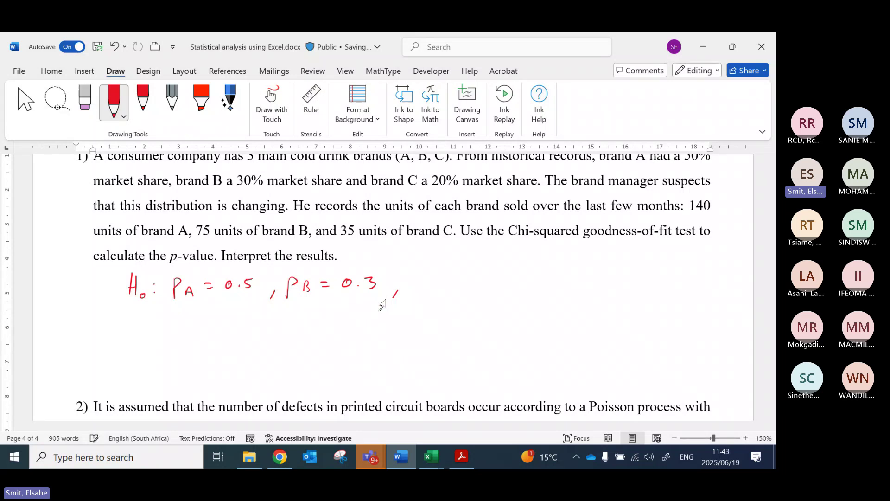
mouse_move(416, 296)
left_mouse_down()
mouse_move(417, 287)
mouse_move(475, 277)
mouse_move(498, 283)
left_mouse_up()
left_click(484, 282)
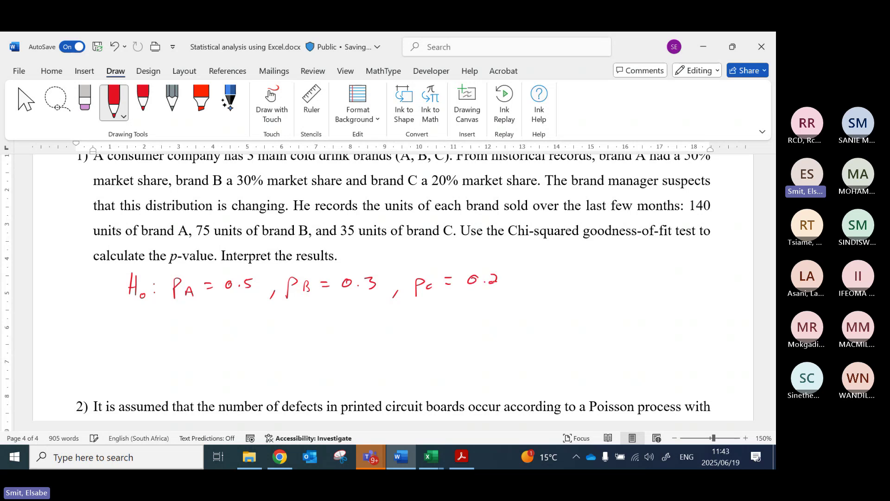
left_click(473, 283)
left_click_drag(478, 278, 477, 278)
Step: Underline the sentence "The brand manager suspects that this distribution is changing." in red ink in question 1
scroll(28, 304, "up", 2)
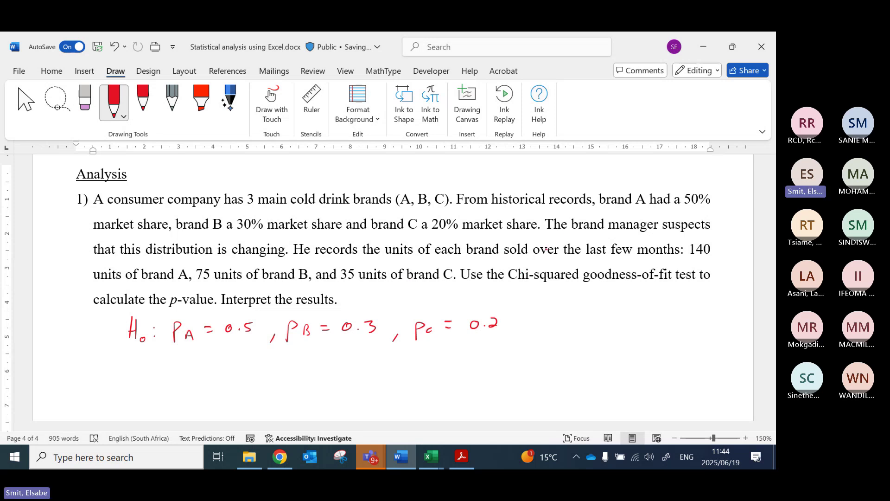
left_click_drag(561, 232, 701, 235)
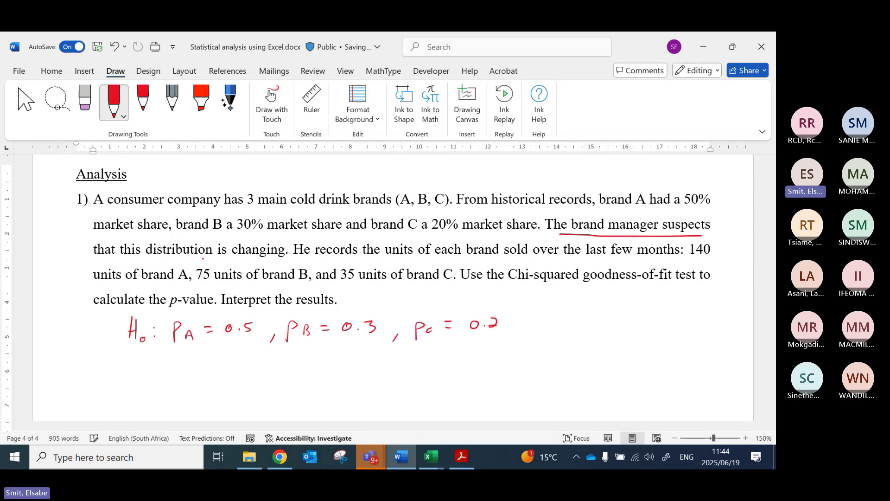
left_click_drag(103, 259, 287, 260)
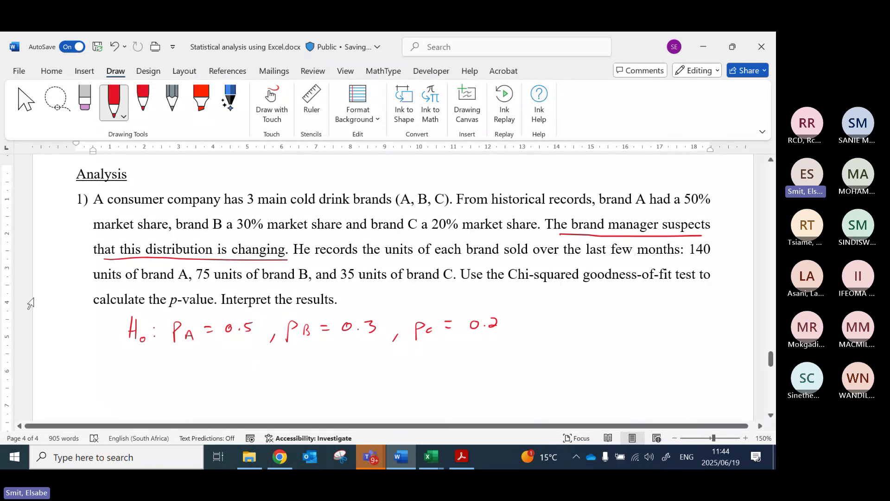
Step: Handwrite the alternative hypothesis "H1: At least 1 proportion is different" in red ink below the null hypothesis
scroll(226, 363, "down", 1)
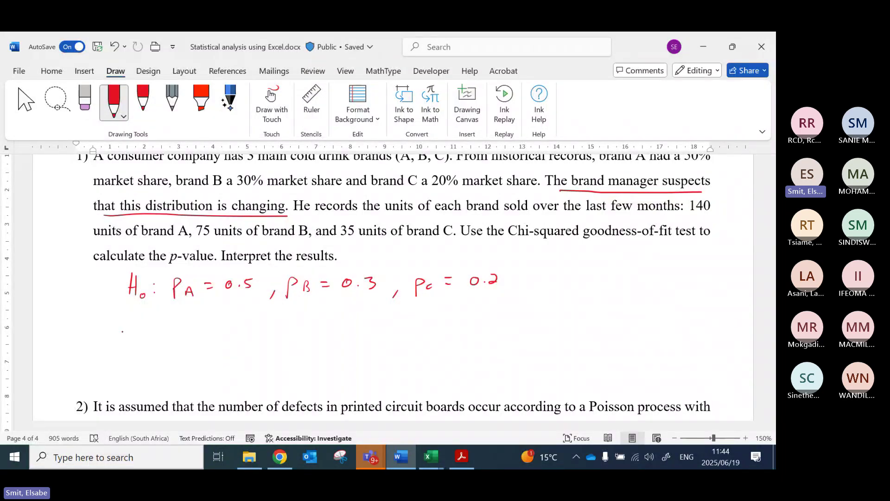
left_click_drag(129, 326, 128, 343)
left_click_drag(128, 336, 139, 335)
left_click_drag(138, 325, 138, 345)
left_click_drag(145, 344, 154, 332)
left_click_drag(153, 340, 188, 340)
left_click_drag(180, 333, 199, 329)
left_click_drag(195, 322, 196, 339)
mouse_move(220, 321)
left_mouse_down()
mouse_move(224, 339)
mouse_move(245, 340)
left_mouse_up()
mouse_move(255, 326)
left_mouse_down()
mouse_move(247, 339)
mouse_move(259, 341)
left_mouse_up()
left_click_drag(253, 328, 297, 342)
left_click_drag(290, 341, 330, 345)
left_click_drag(329, 328, 344, 327)
left_click_drag(349, 327, 354, 344)
left_click_drag(355, 327, 366, 326)
left_click_drag(372, 331, 386, 332)
left_click_drag(380, 325, 402, 333)
left_click_drag(404, 319, 404, 320)
left_click_drag(416, 327, 457, 333)
mouse_move(467, 327)
left_mouse_down()
mouse_move(462, 337)
mouse_move(502, 334)
left_mouse_up()
left_click_drag(507, 325, 513, 335)
mouse_move(509, 325)
left_mouse_down()
mouse_move(536, 316)
mouse_move(524, 334)
mouse_move(580, 327)
left_mouse_up()
mouse_move(594, 304)
left_mouse_down()
mouse_move(596, 329)
mouse_move(606, 316)
left_mouse_up()
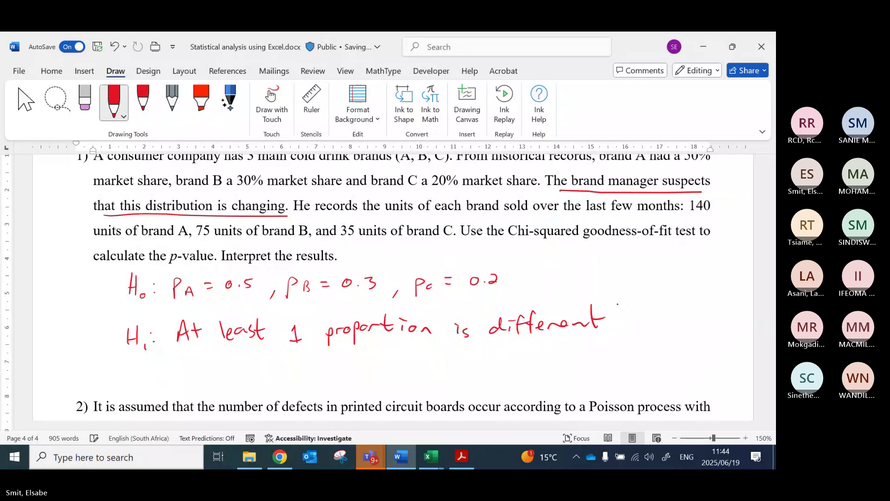
Step: Switch to the ChiSquared.xlsx workbook and examine the expected proportions, observed units sold and their total on the Cold drinks sheet
key("alt+Tab")
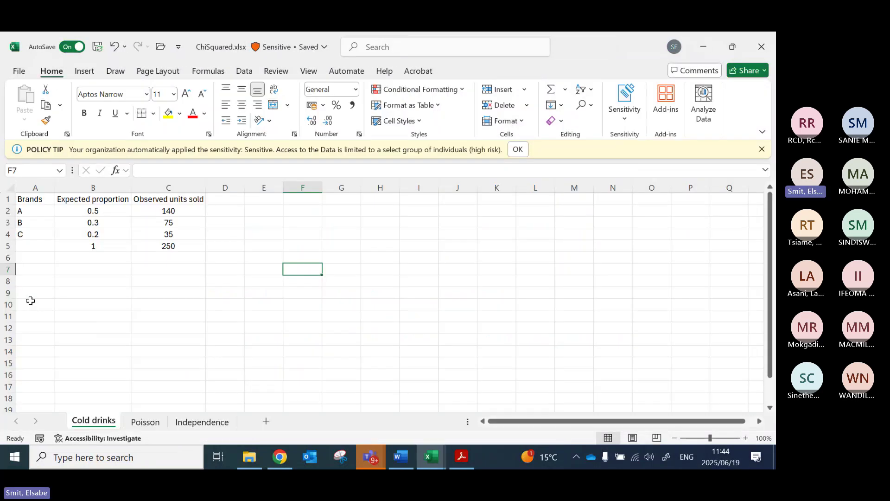
left_click(59, 296)
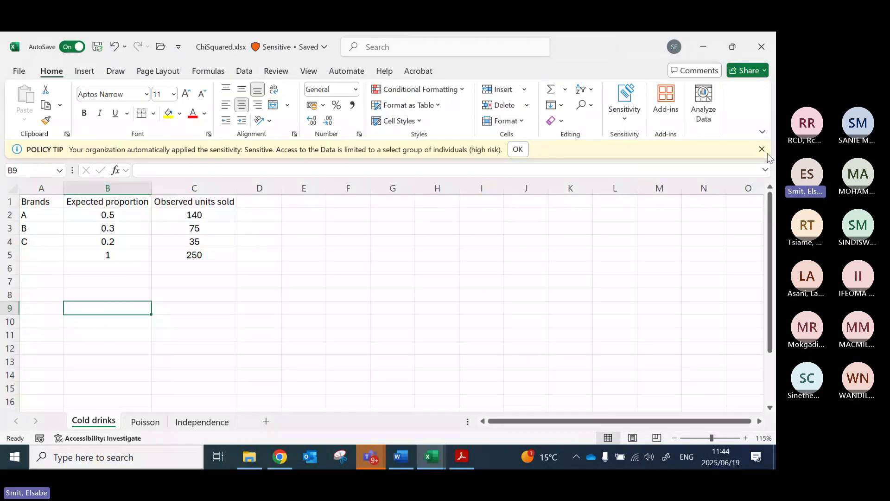
scroll(330, 255, "up", 2, "ctrl")
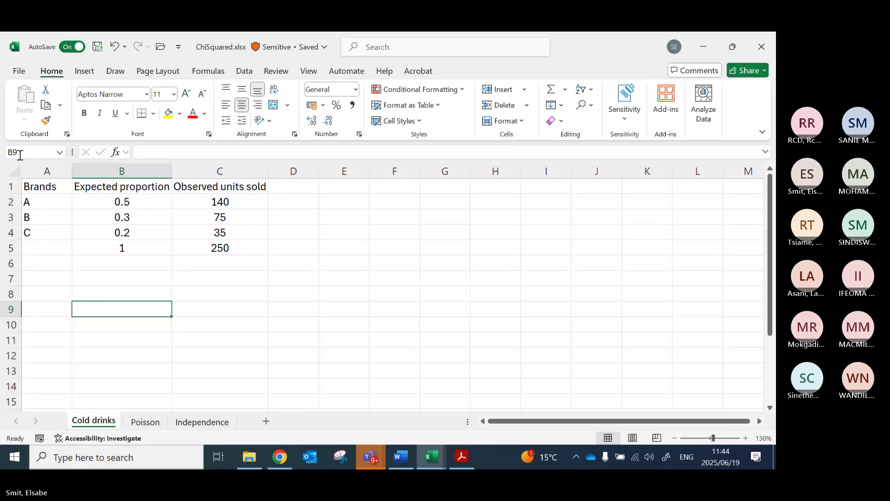
left_click(153, 192)
left_click(123, 201)
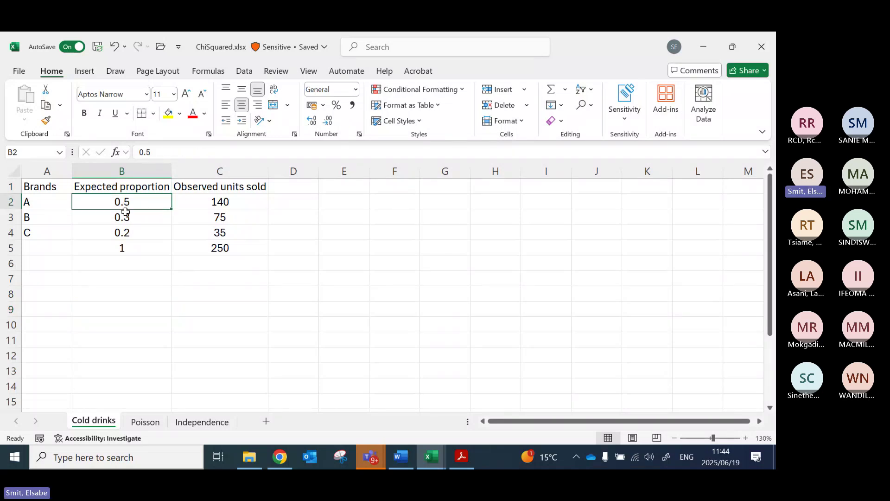
left_click(125, 215)
left_click(124, 232)
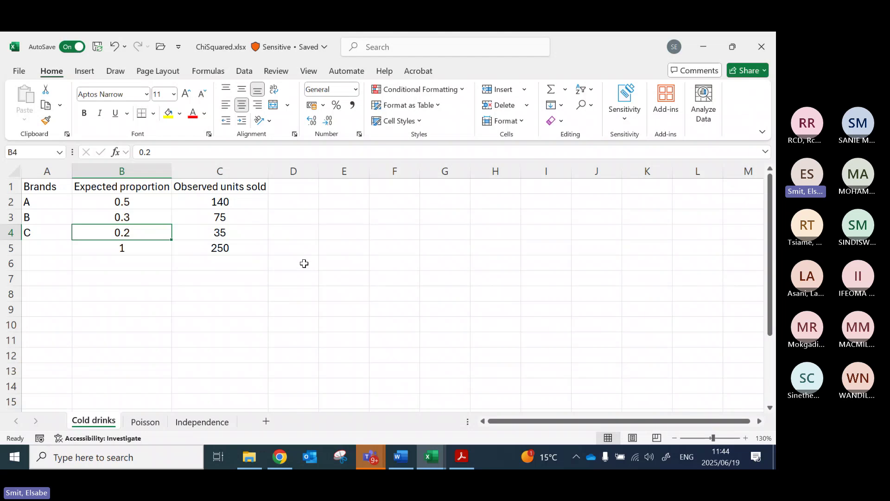
left_click_drag(220, 203, 221, 232)
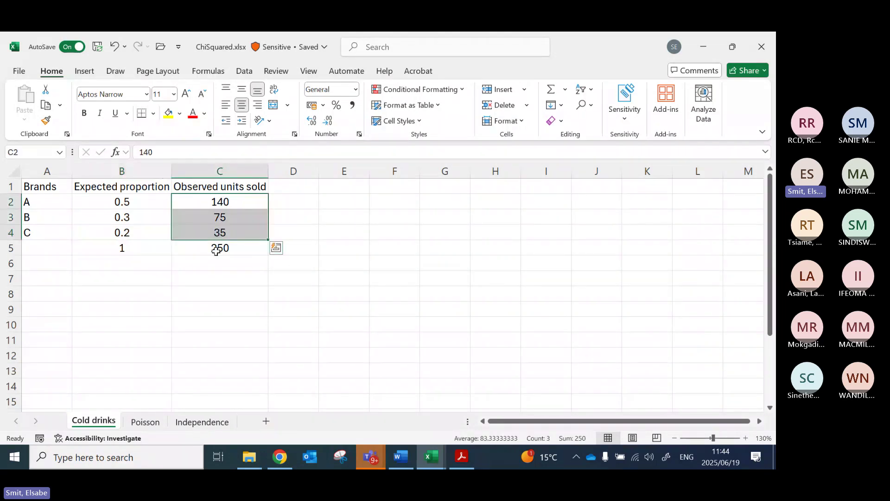
left_click(215, 249)
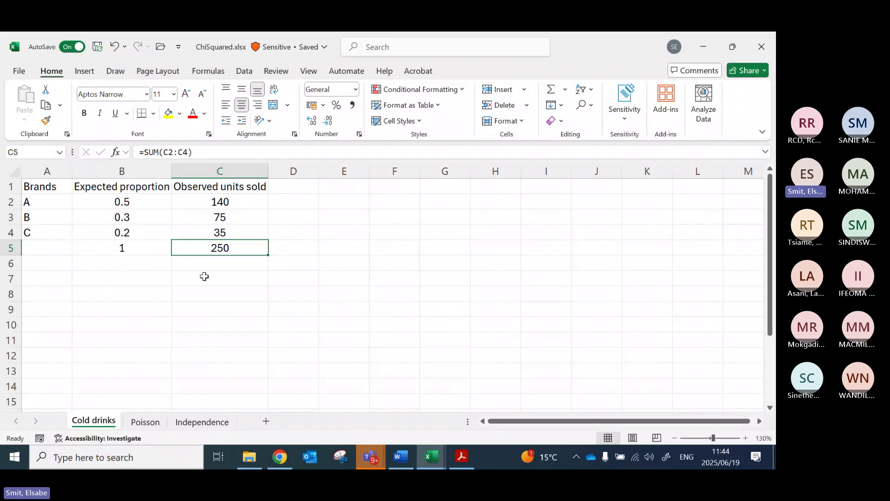
Step: Start a new column heading beginning with "Ex" in cell D1, beside Observed units sold
left_click(137, 192)
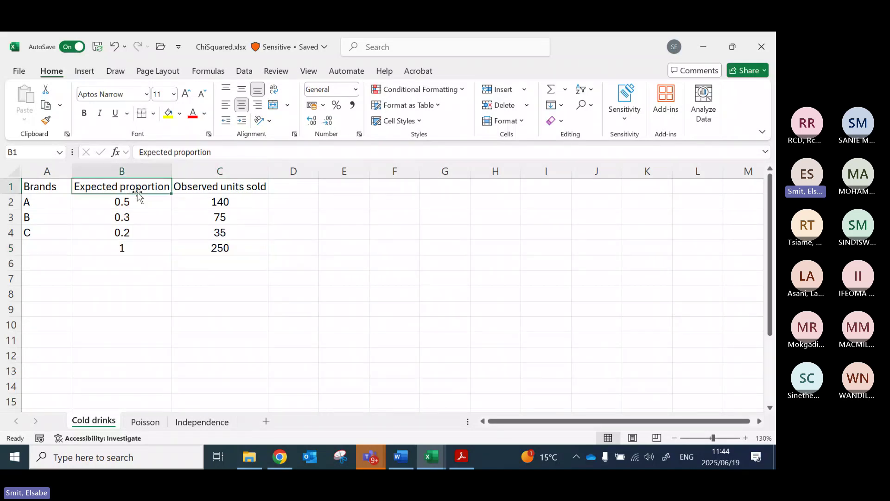
left_click(312, 186)
type("Ex")
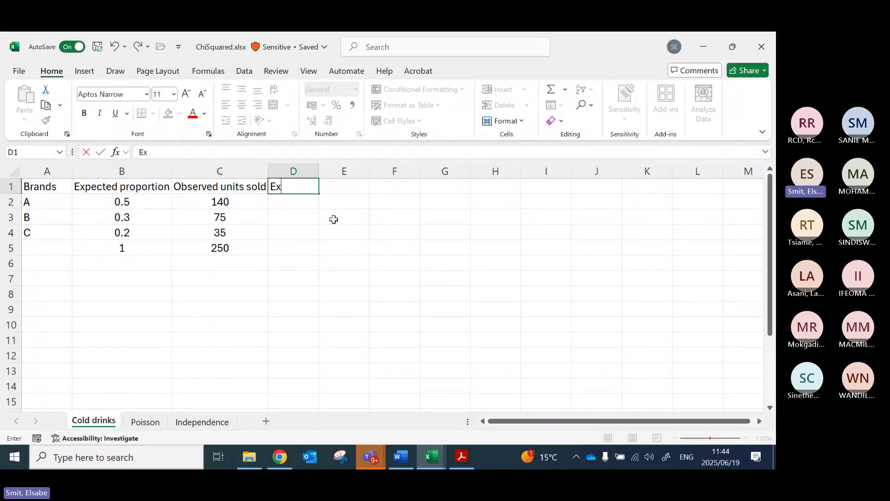
Step: Complete the header "Expected counts" in D1 and autofit column D to its width
type("pected counts")
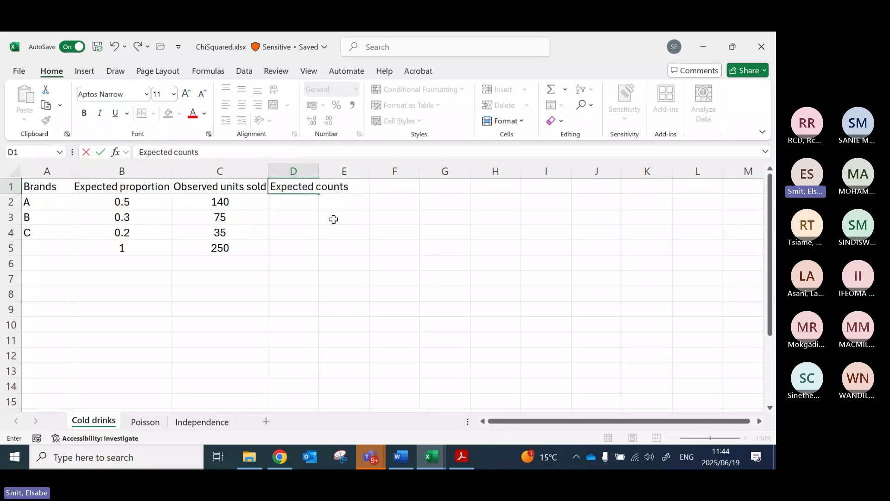
key("Return")
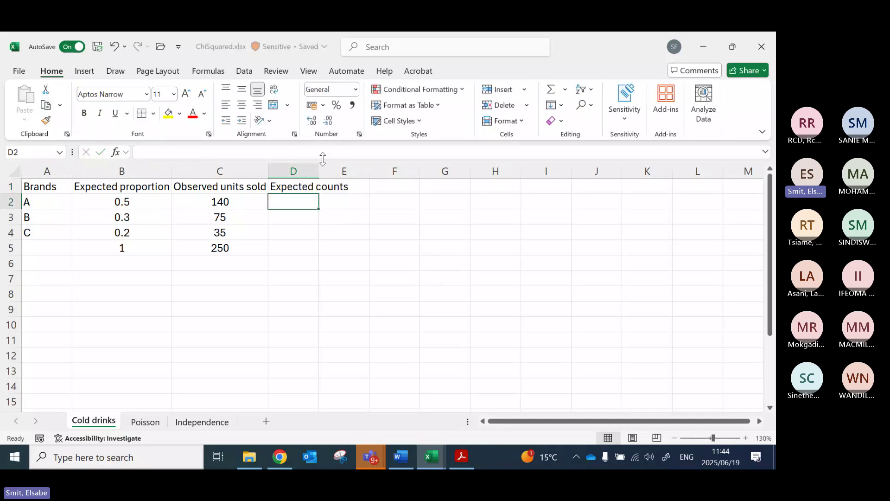
double_click(319, 171)
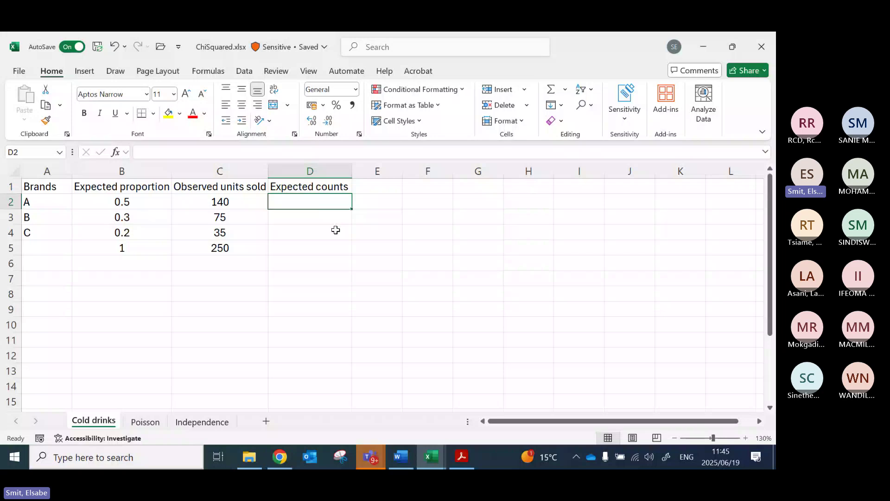
Step: Check the hypotheses in the Word document, and calculate brand A's expected count in D2 of the workbook with =250*B2
key("alt+Tab")
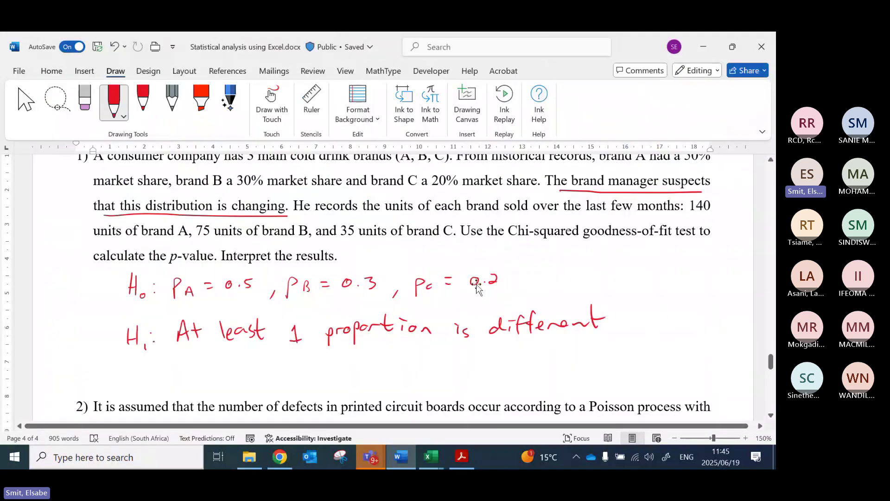
key("alt+Tab")
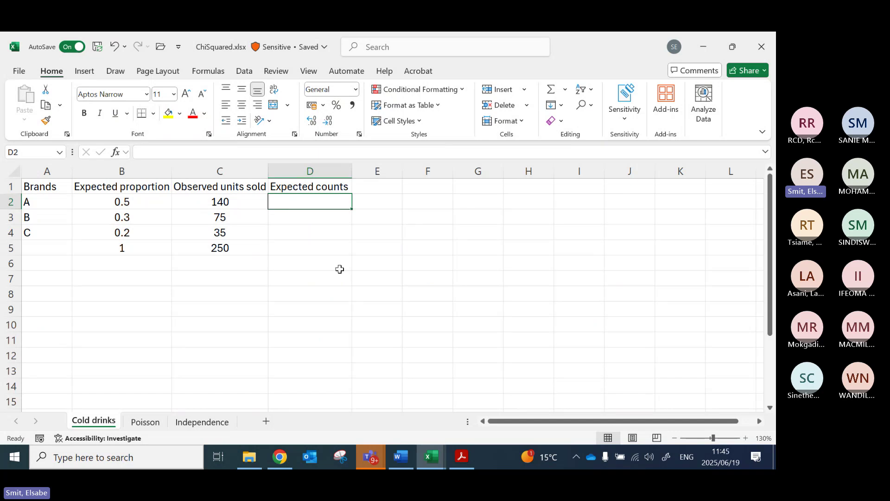
type("=2")
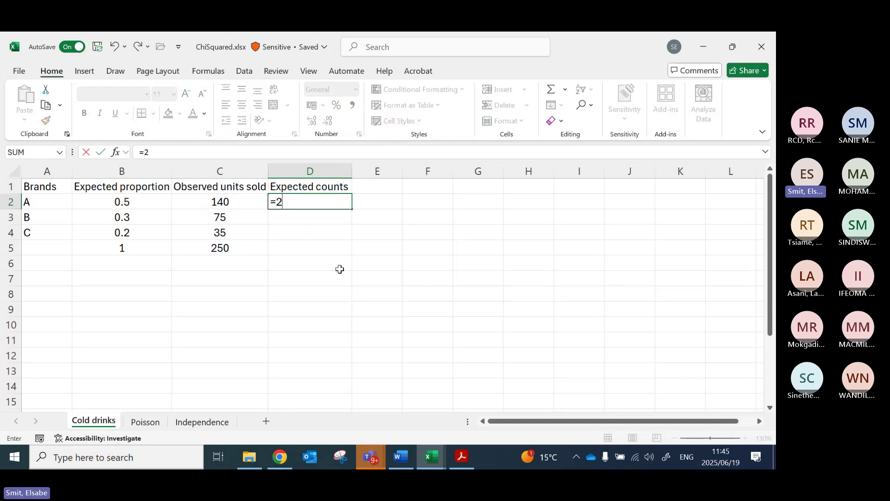
type("50*B2")
key("Return")
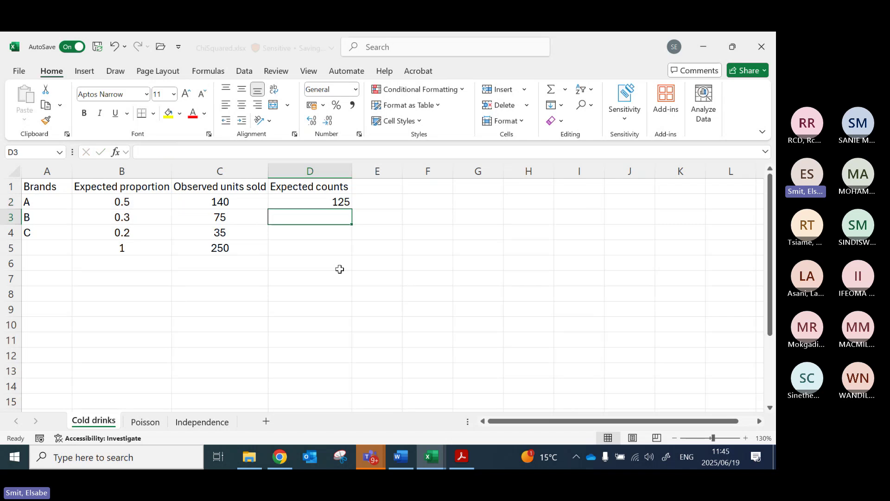
Step: Copy the expected count formula from D2 into D3 and D4 for brands B and C
key("Up")
key("ctrl+c")
key("Down")
key("ctrl+v")
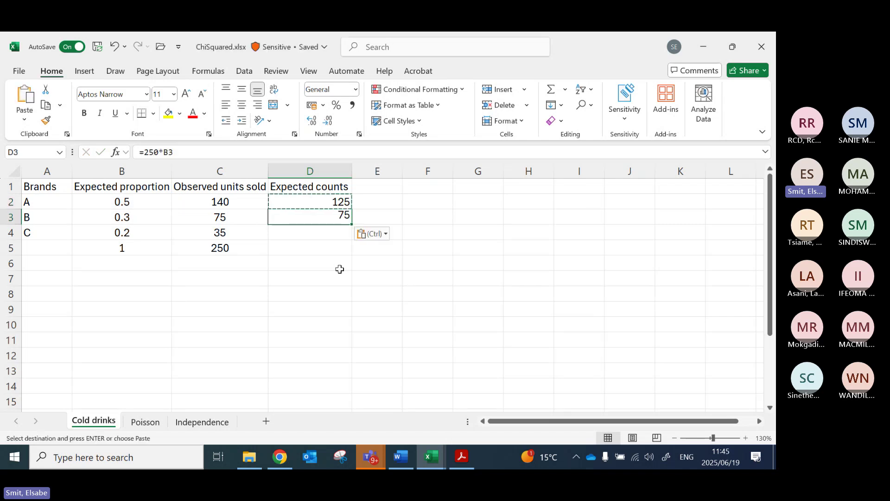
key("Down")
key("Return")
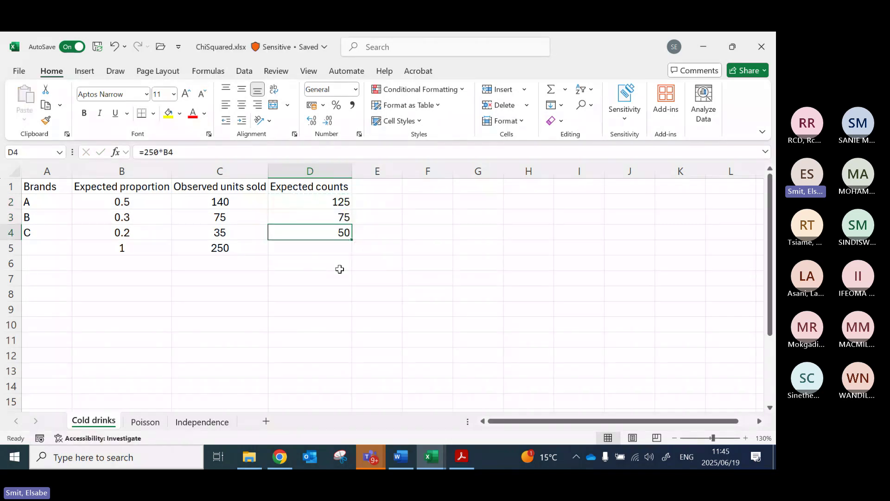
Step: Copy the total formula from C5 into D5 to sum the expected counts
key("Down")
key("Left")
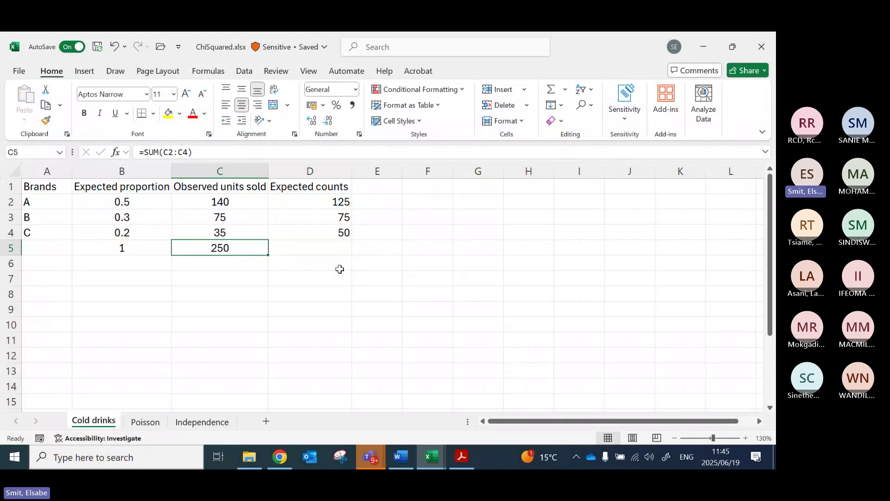
key("ctrl+c")
key("Right")
key("ctrl+v")
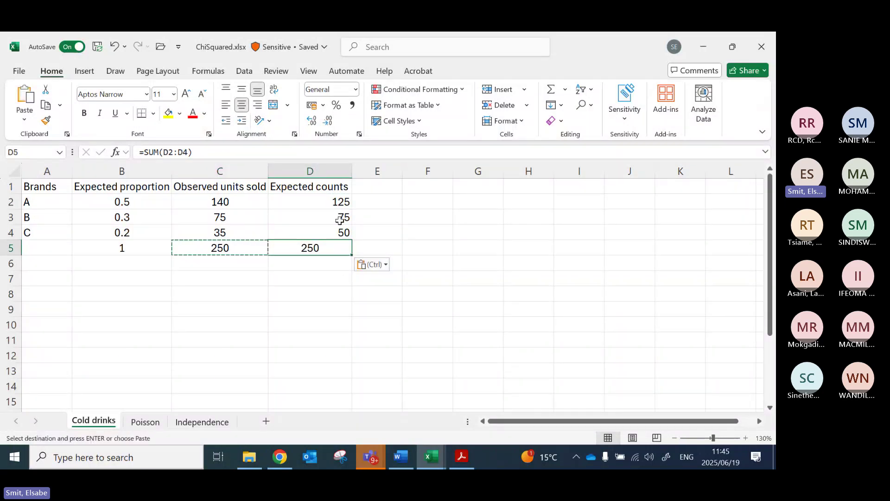
Step: Center the contents of the whole Expected counts column
left_click(310, 171)
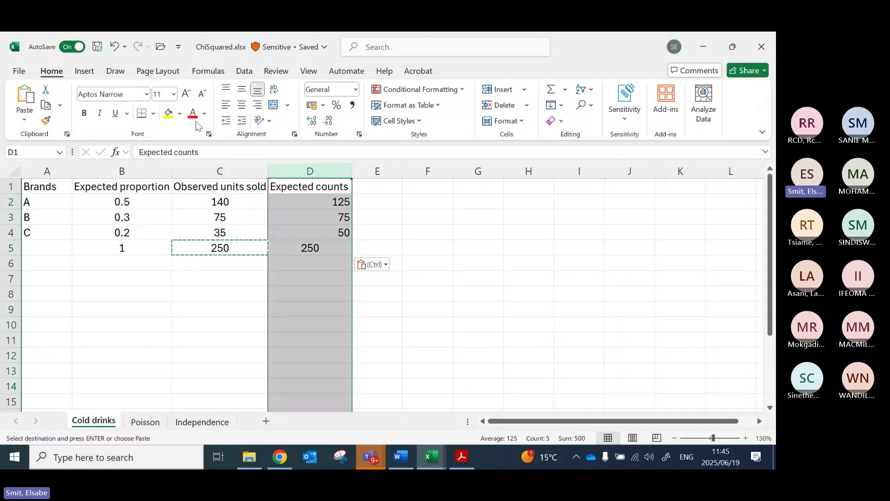
left_click(241, 105)
key("Down")
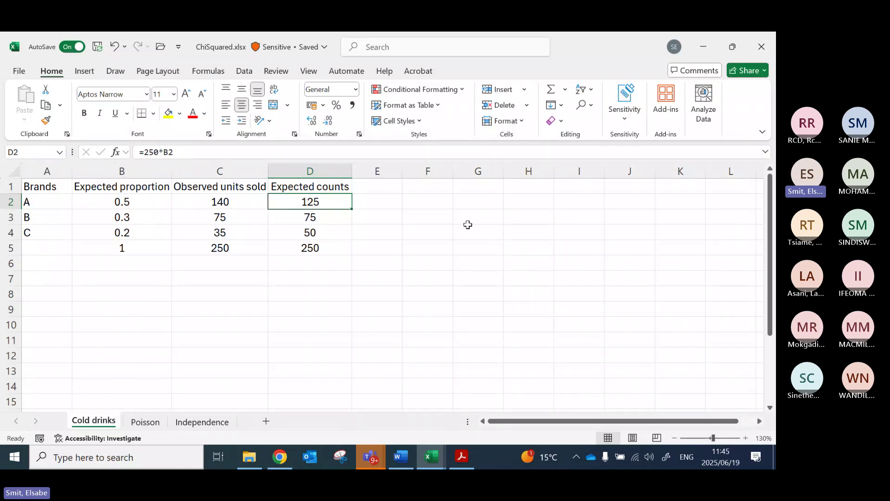
Step: Calculate the chi-squared goodness-of-fit p-value in B7 with =CHISQ.TEST(C2:C4,D2:D4), using the observed and expected counts
left_click(214, 184)
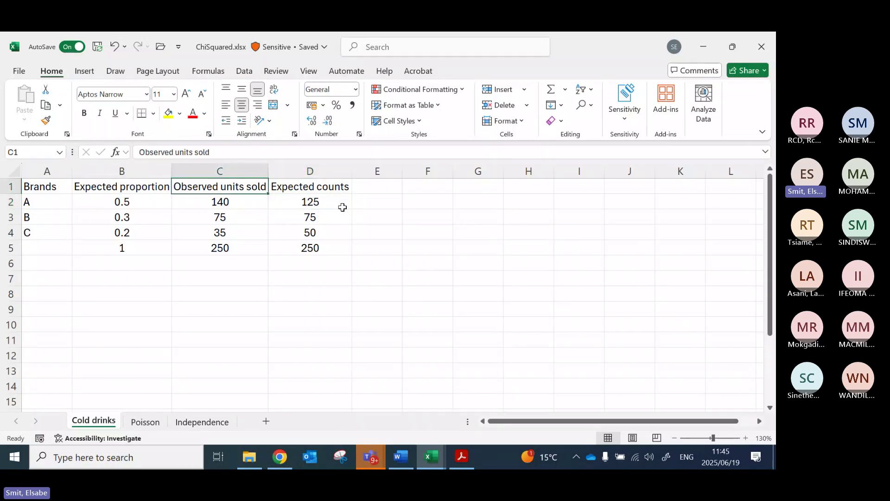
left_click(317, 187)
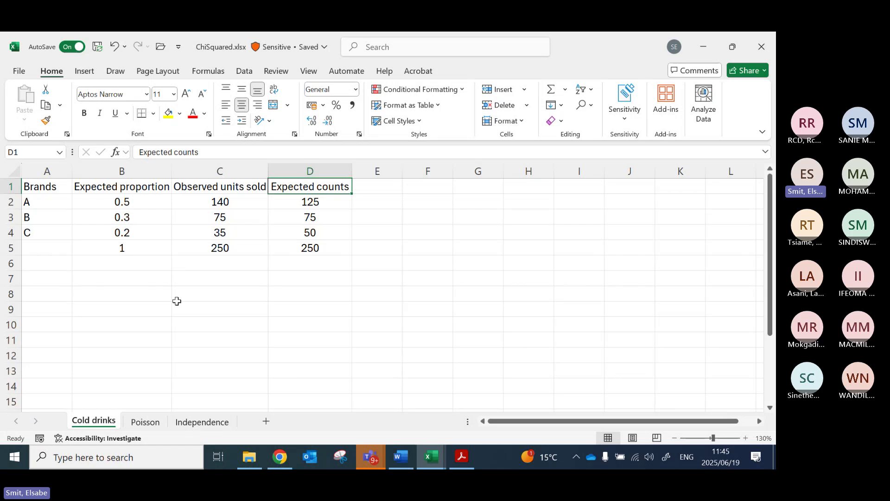
left_click(139, 281)
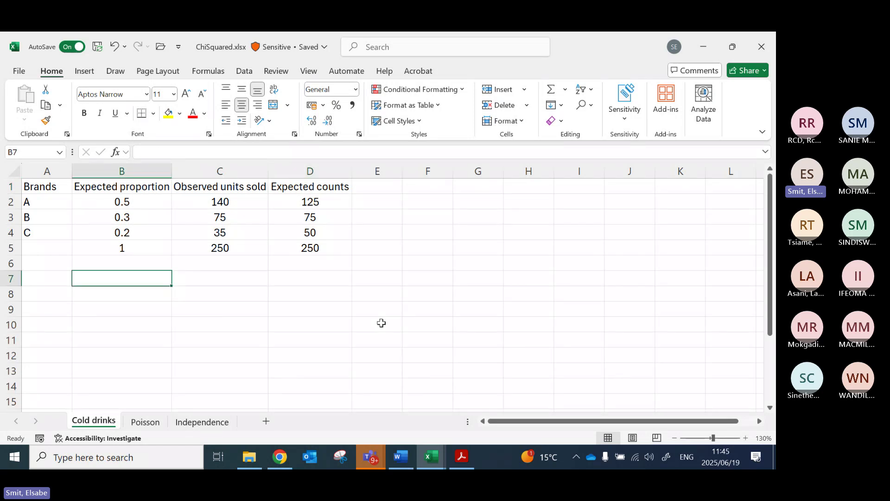
type("=")
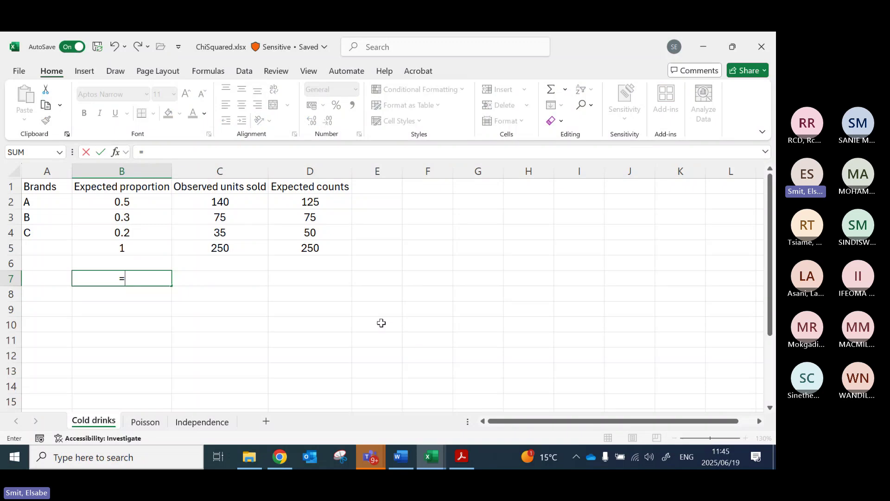
type("chisq")
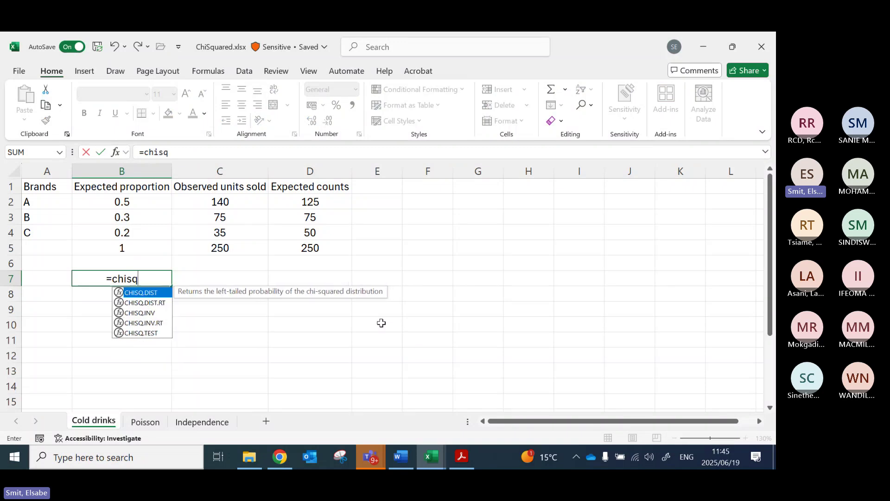
type(".test")
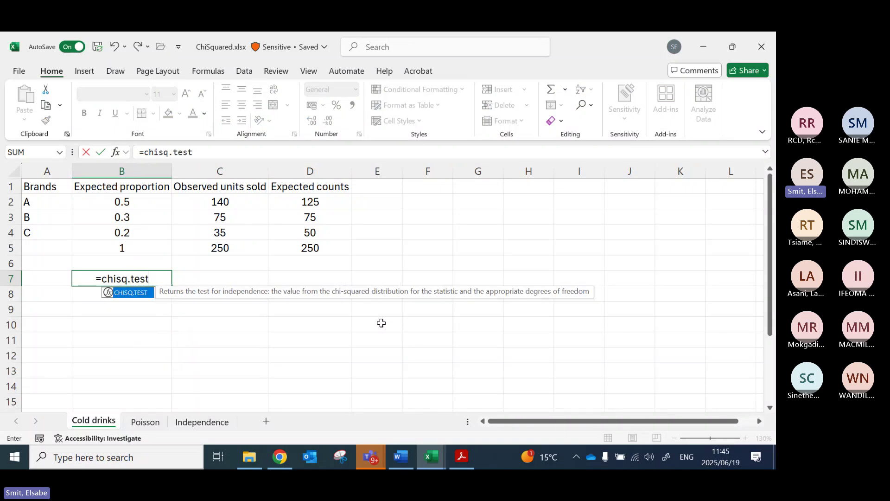
type("(")
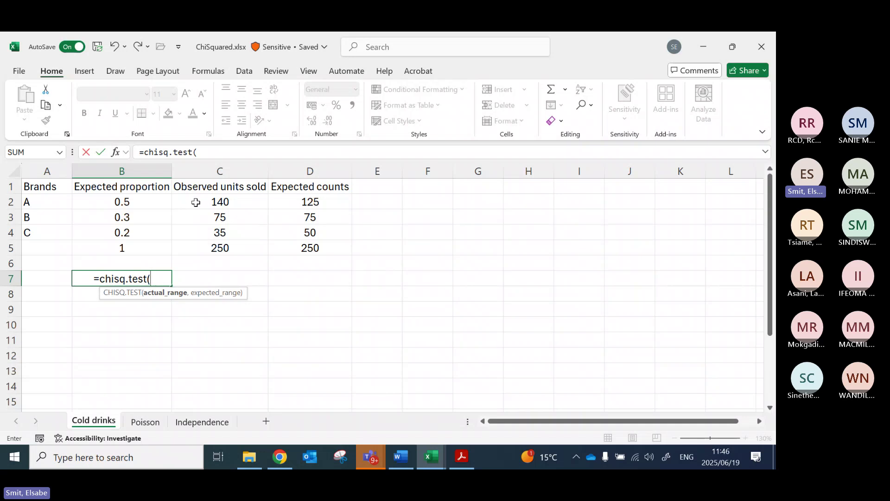
left_click_drag(194, 204, 202, 231)
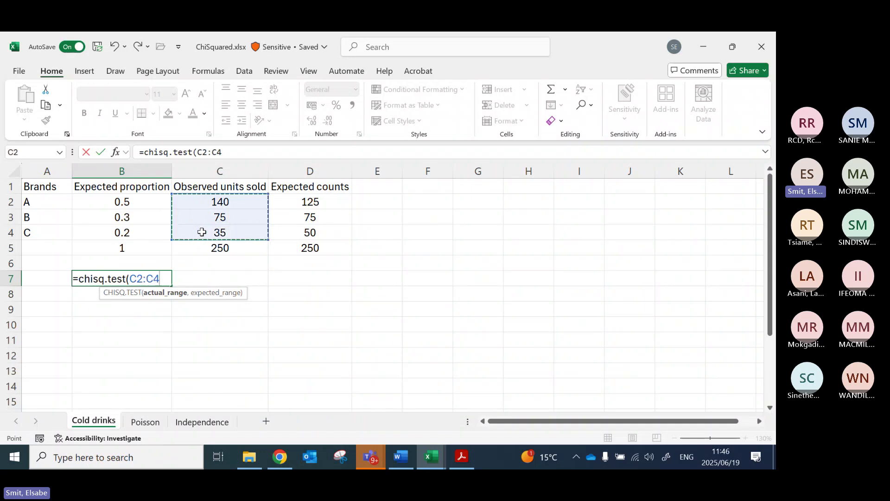
type(",")
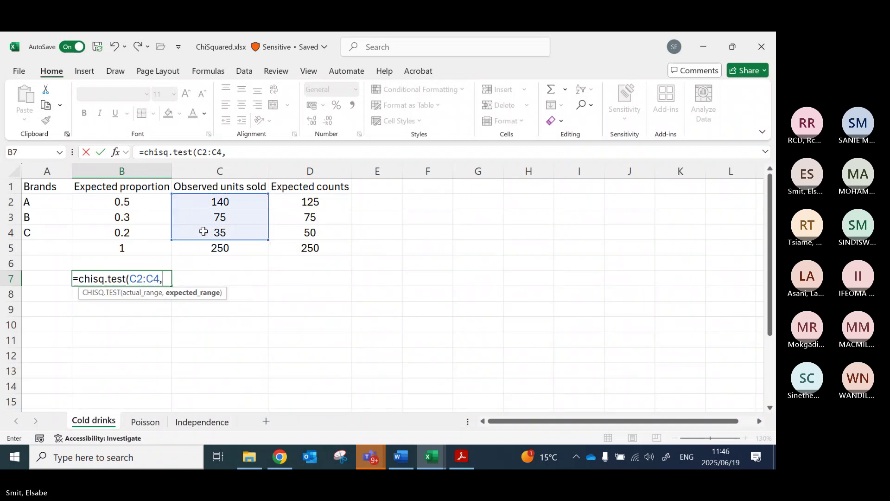
left_click_drag(300, 202, 302, 231)
type(")")
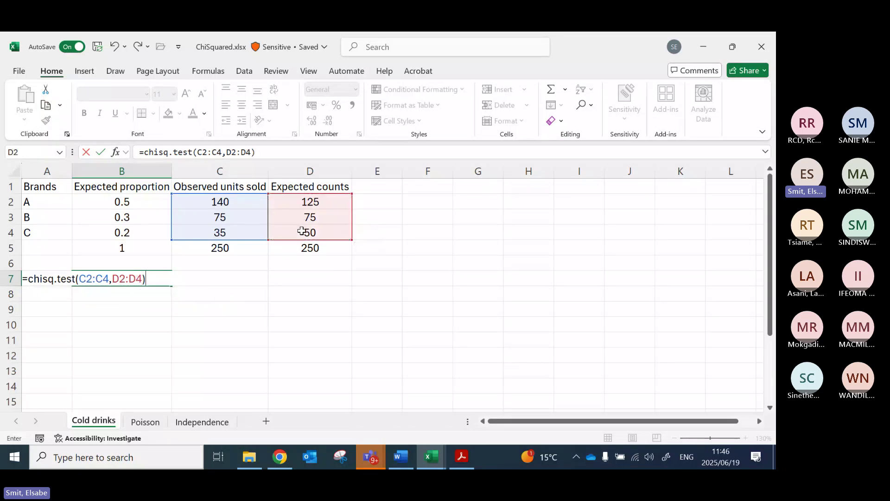
key("Return")
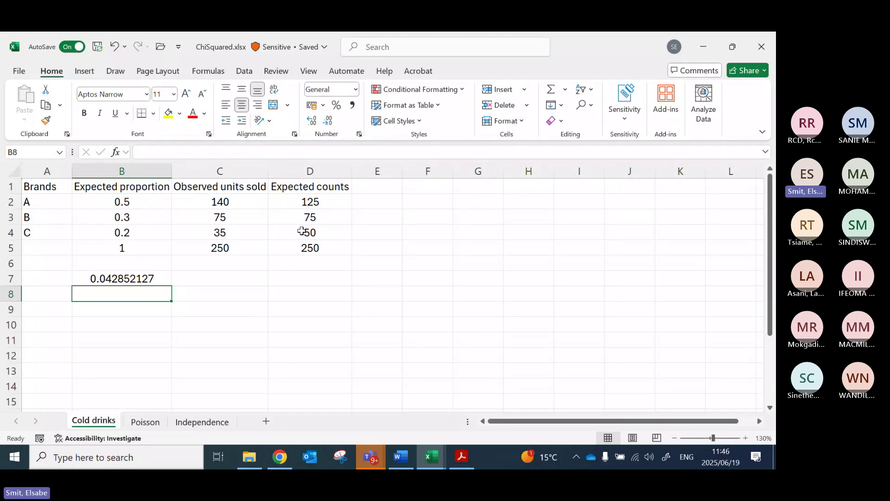
Step: Highlight the test result in B7 with a yellow fill and label it "pvalue" in A7
left_click(110, 279)
left_click(171, 114)
left_click(54, 281)
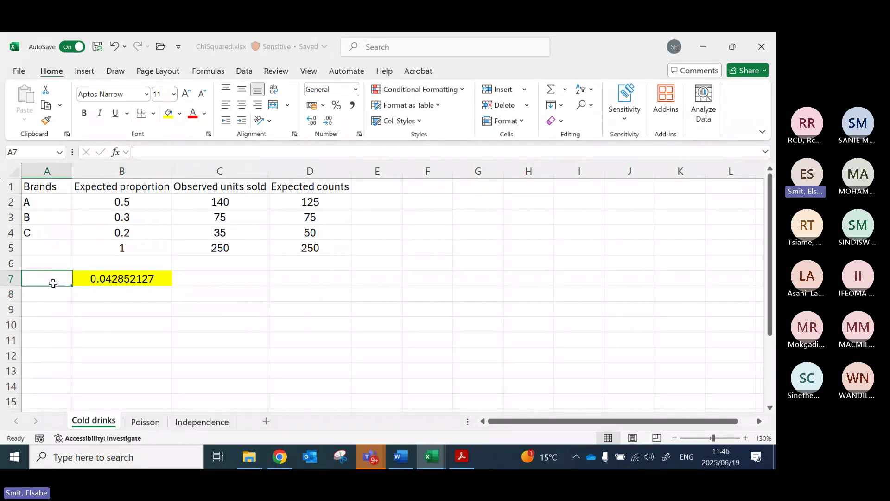
type("pvalue")
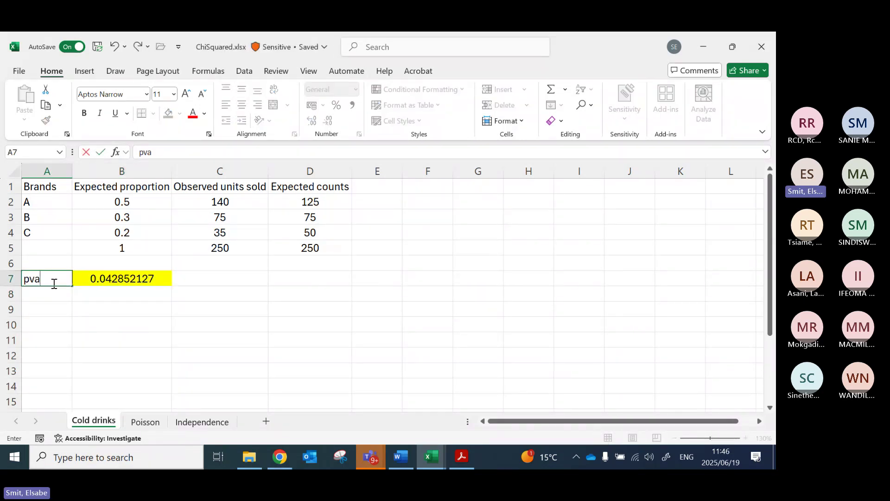
key("Return")
Step: Format the p-value in B7 to show three decimal places
left_click(118, 278)
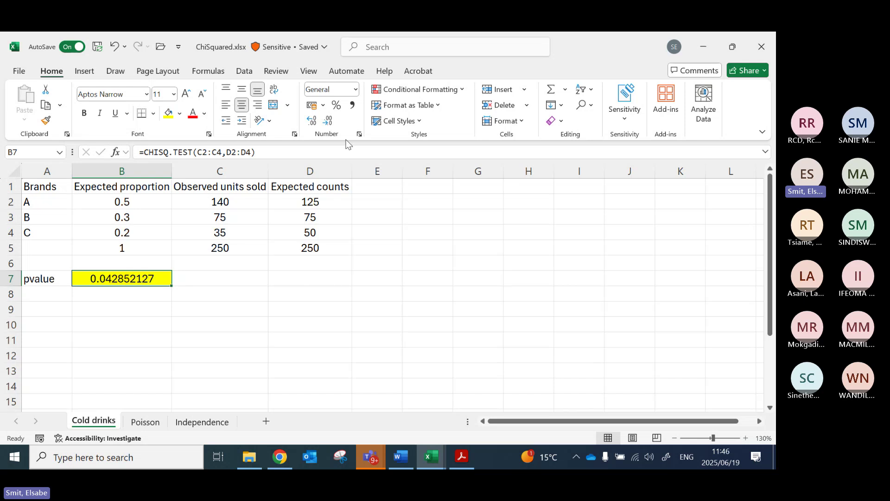
left_click(328, 122)
left_click(328, 121)
left_click(328, 121)
left_click(329, 122)
left_click(329, 122)
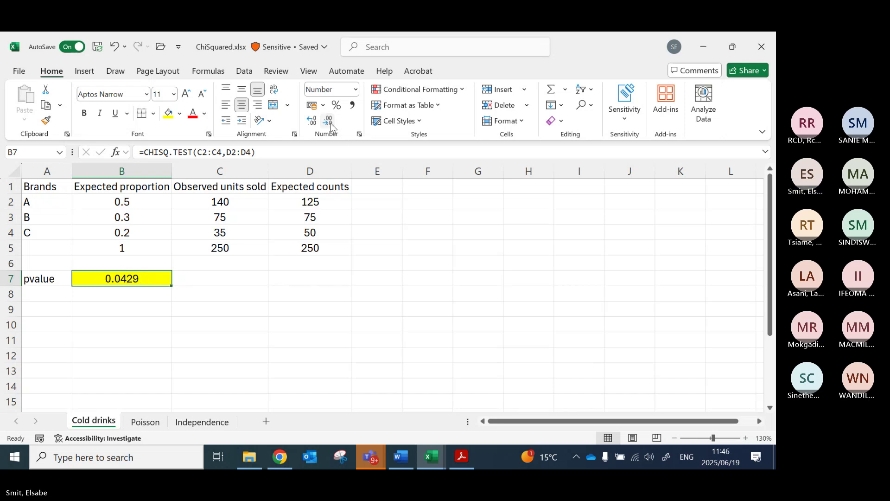
left_click(328, 121)
left_click(313, 122)
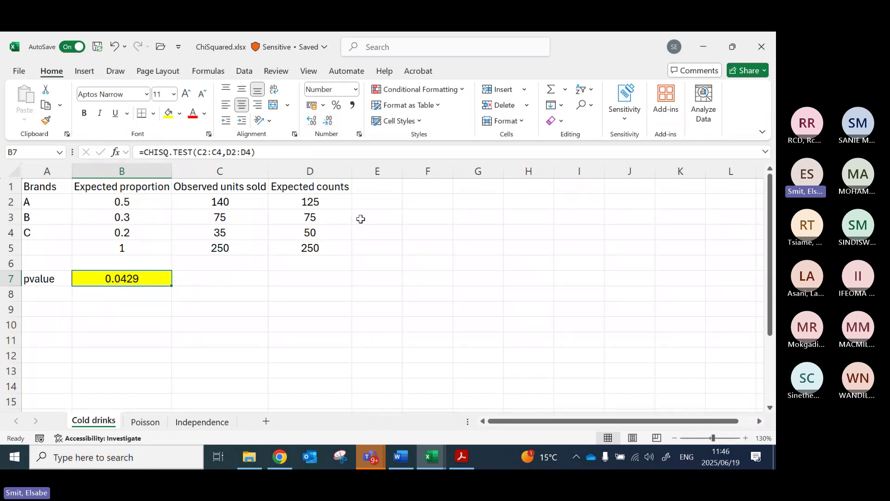
left_click(331, 123)
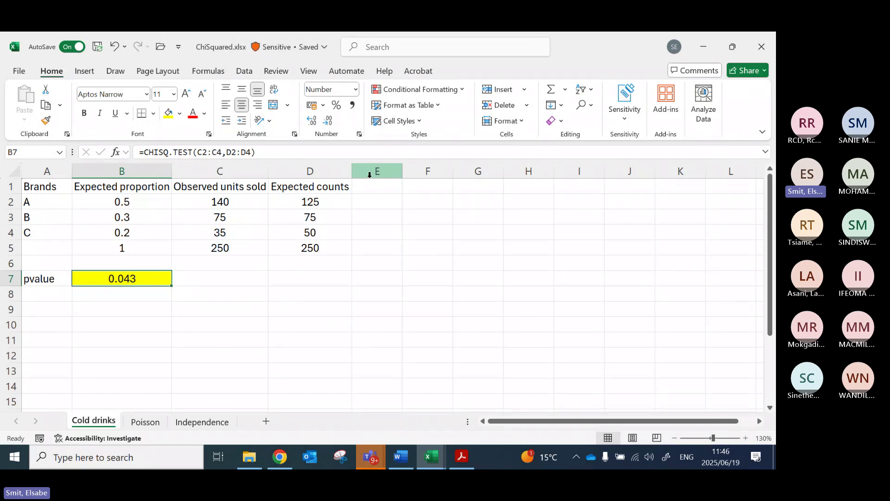
Step: Enter the significance comparison "<5%" in C7 beside the p-value
left_click(245, 278)
type("<")
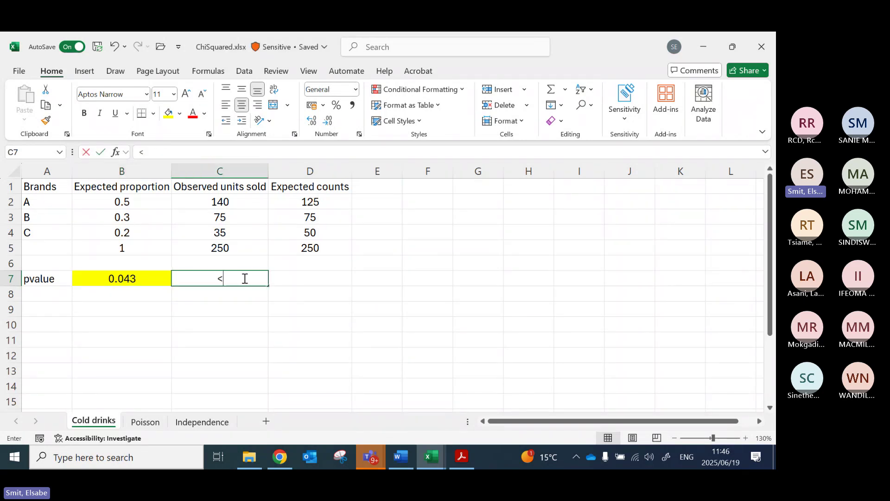
type("5%")
key("Return")
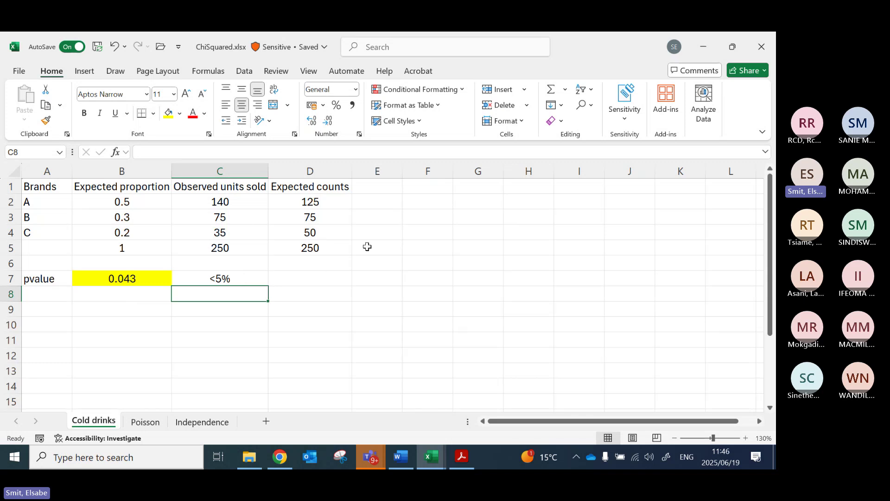
Step: Compare the observed units sold with the expected counts for brands B and A
left_click(232, 223)
key("Right")
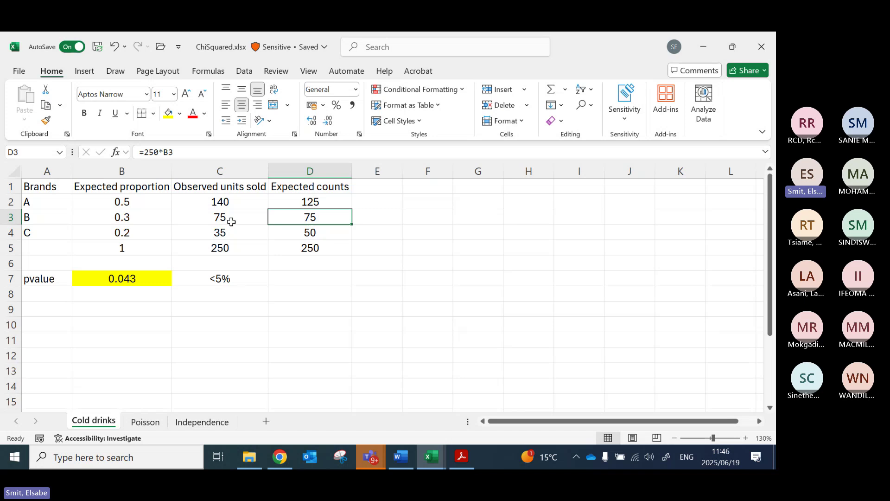
left_click(232, 222)
left_click(281, 218)
left_click(248, 204)
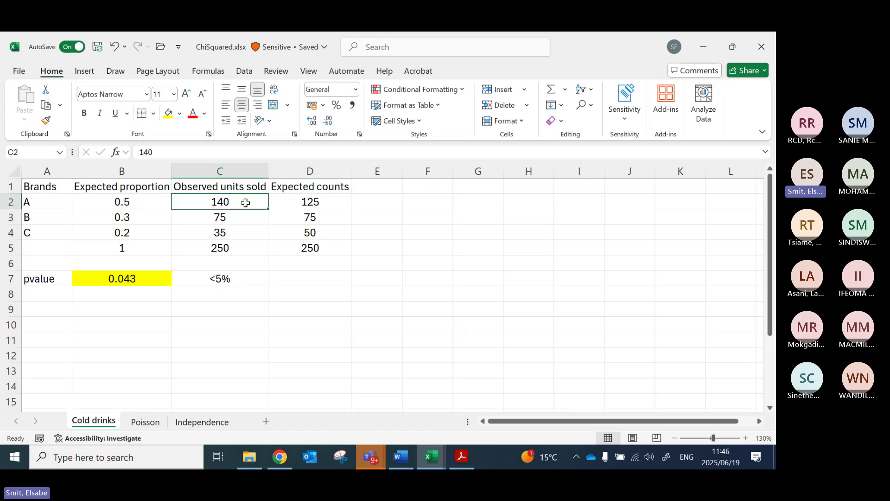
left_click(317, 203)
left_click(254, 200)
left_click(277, 201)
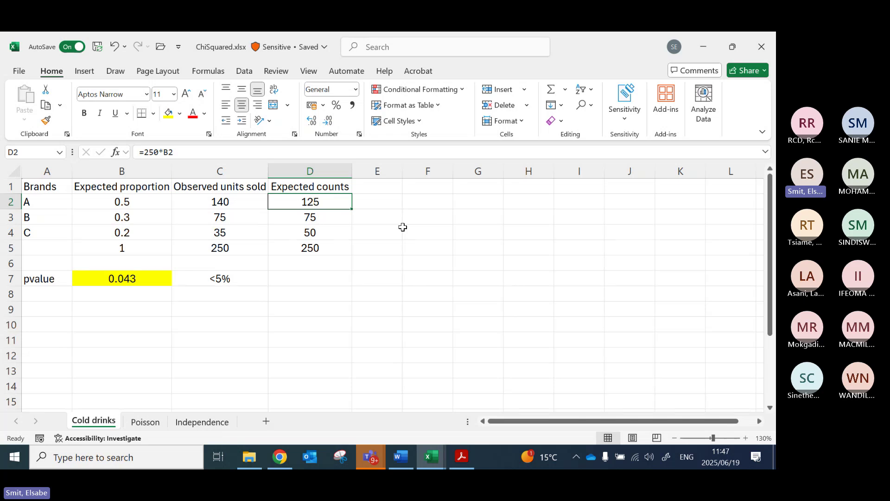
Step: Compare the observed units sold with the expected counts for brands A and C
key("Left")
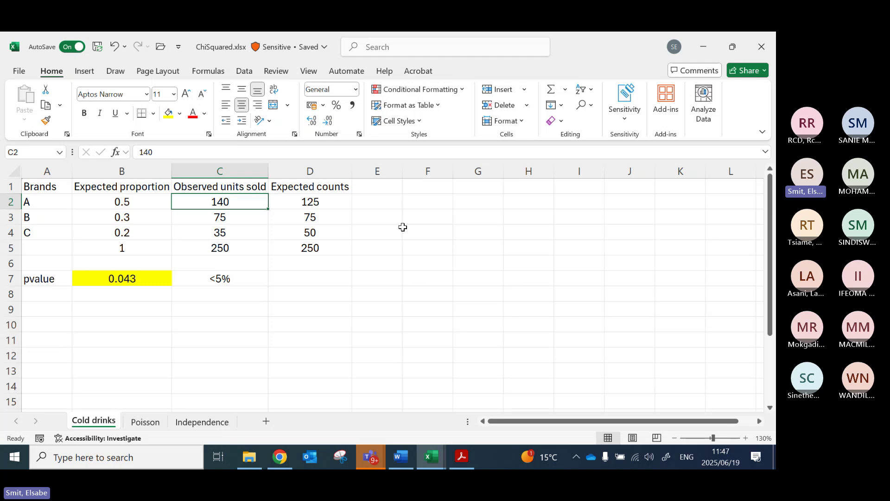
key("Down")
key("Down")
key("Right")
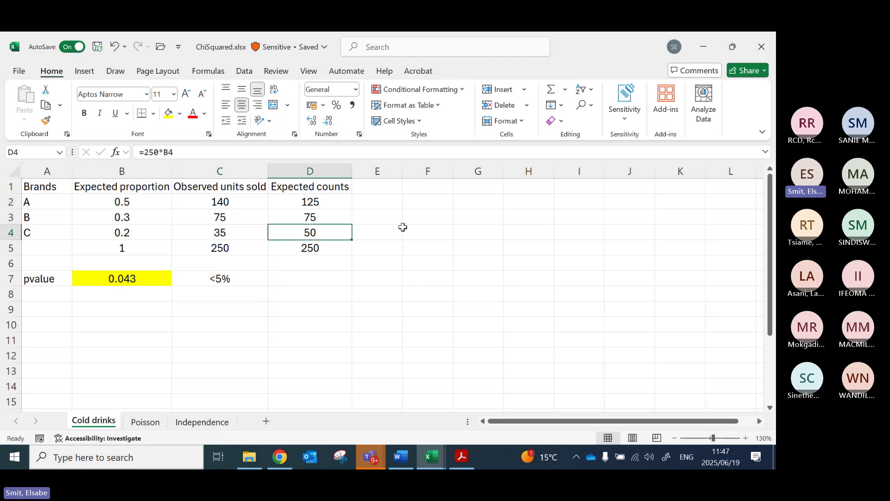
key("Left")
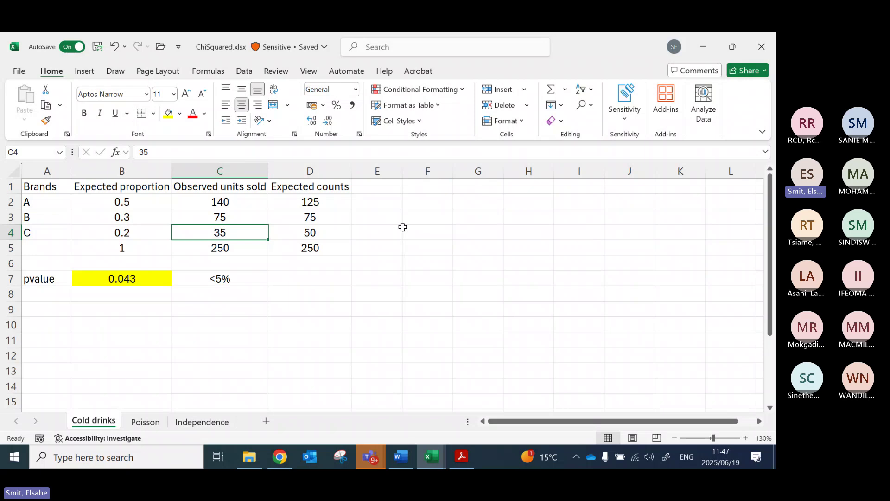
Step: Switch to the Word document and handwrite the alternative wording "/ The market share distribution has changed" after the H₁ statement
key("alt+Tab")
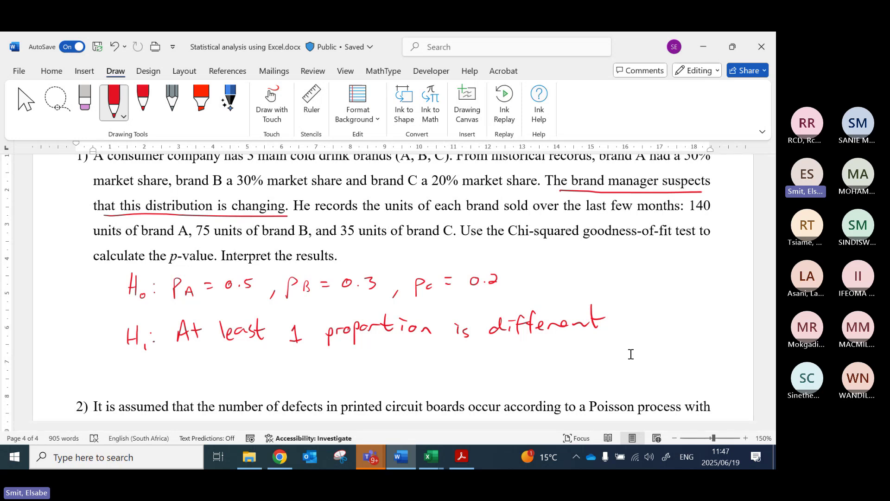
left_click_drag(630, 294, 603, 337)
left_click_drag(194, 356, 213, 356)
mouse_move(207, 357)
left_mouse_down()
mouse_move(210, 368)
mouse_move(222, 368)
left_mouse_up()
left_click(267, 360)
left_click_drag(225, 361, 294, 360)
mouse_move(299, 351)
left_mouse_down()
mouse_move(311, 367)
mouse_move(323, 367)
left_mouse_up()
mouse_move(330, 351)
left_mouse_down()
mouse_move(334, 367)
mouse_move(337, 356)
mouse_move(392, 367)
left_mouse_up()
mouse_move(394, 367)
left_mouse_down()
mouse_move(400, 359)
mouse_move(447, 364)
left_mouse_up()
left_click_drag(453, 360, 462, 366)
mouse_move(478, 347)
left_mouse_down()
mouse_move(479, 365)
mouse_move(484, 354)
left_mouse_up()
left_click(515, 360)
mouse_move(487, 364)
left_mouse_down()
mouse_move(500, 354)
mouse_move(506, 366)
mouse_move(542, 360)
left_mouse_up()
left_click(553, 355)
left_click_drag(528, 353, 612, 360)
mouse_move(615, 355)
left_mouse_down()
mouse_move(702, 358)
mouse_move(695, 374)
mouse_move(722, 357)
left_mouse_up()
left_click_drag(732, 352, 742, 358)
left_click(747, 355)
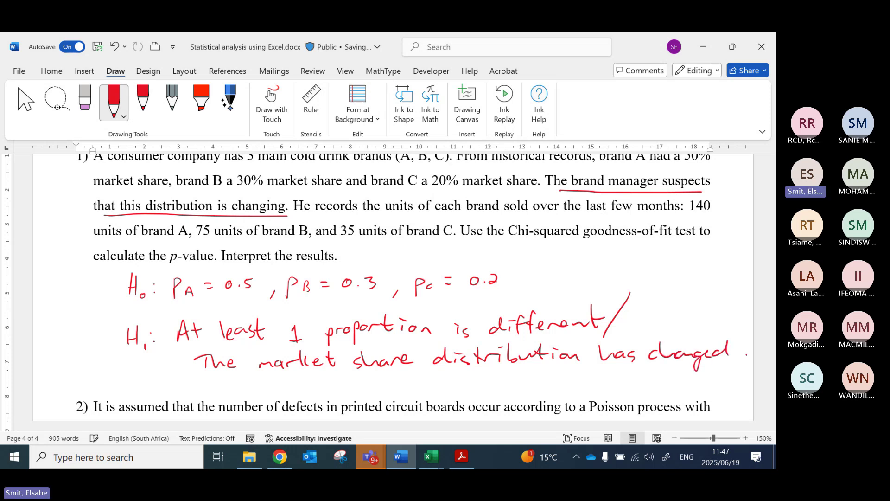
Step: Examine question 2 on circuit board defects and its table of observed frequencies in the Word document
key("alt+Tab")
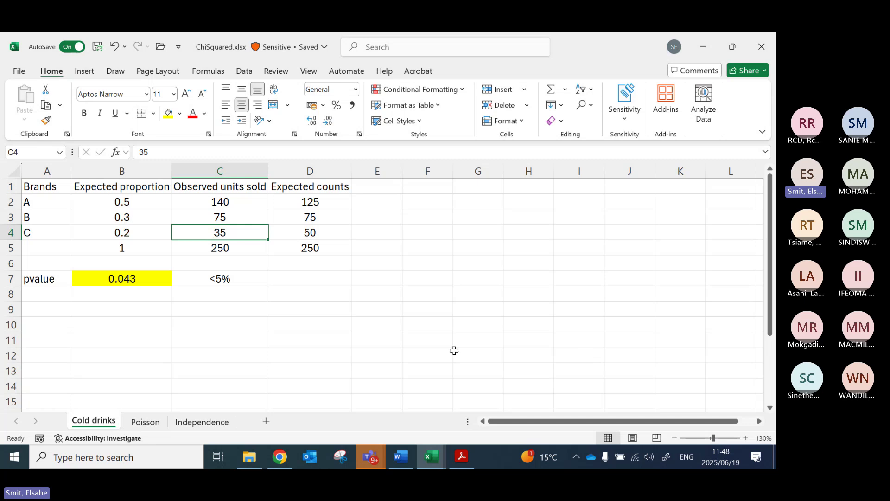
key("alt+Tab")
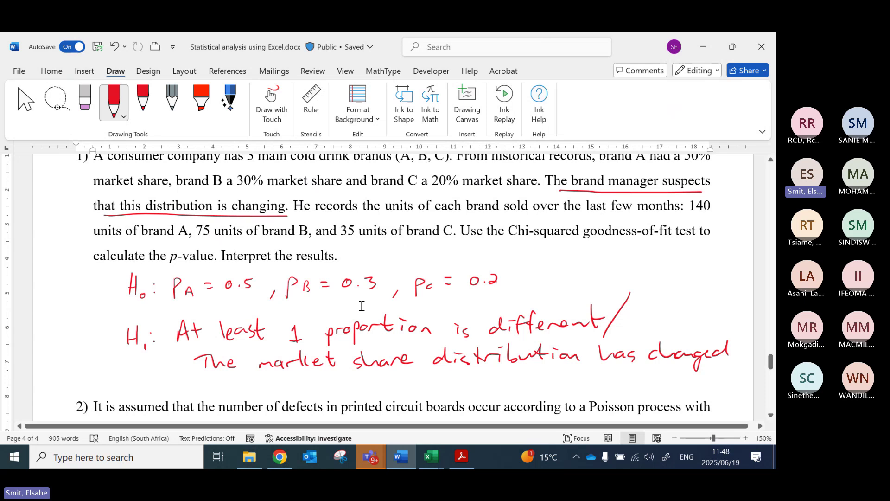
scroll(399, 297, "down", 1)
scroll(399, 297, "down", 5)
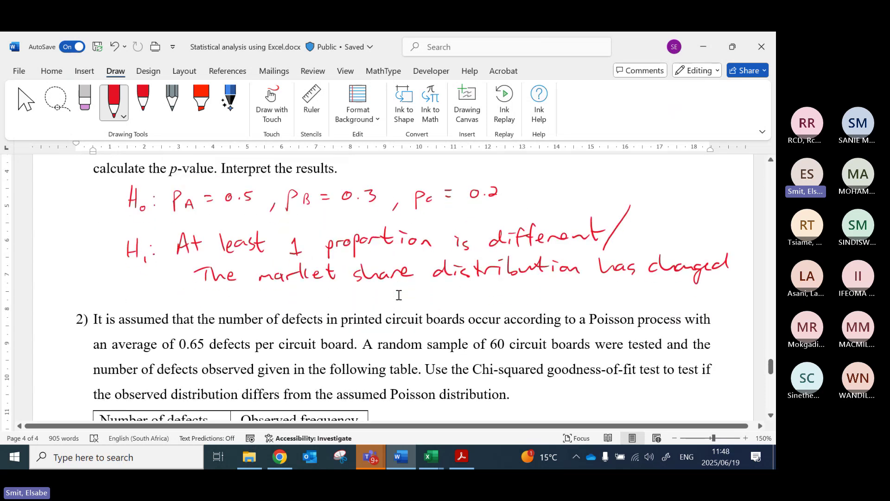
scroll(463, 326, "down", 2)
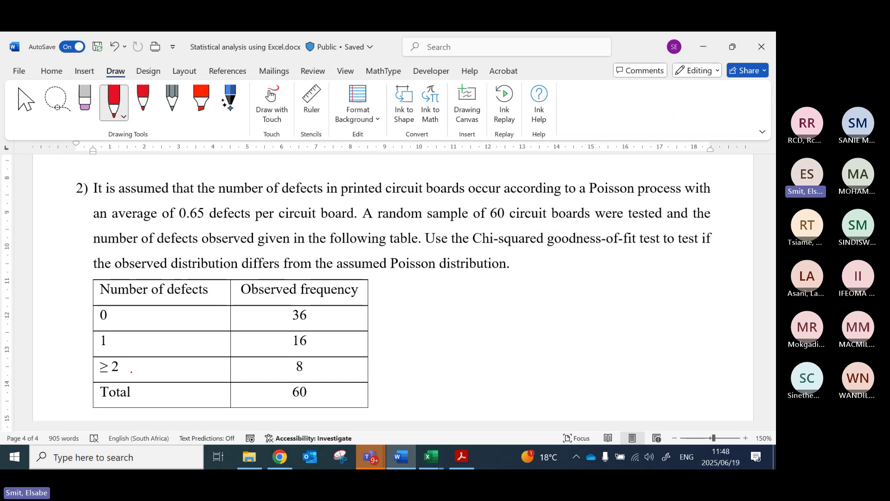
scroll(483, 324, "down", 5)
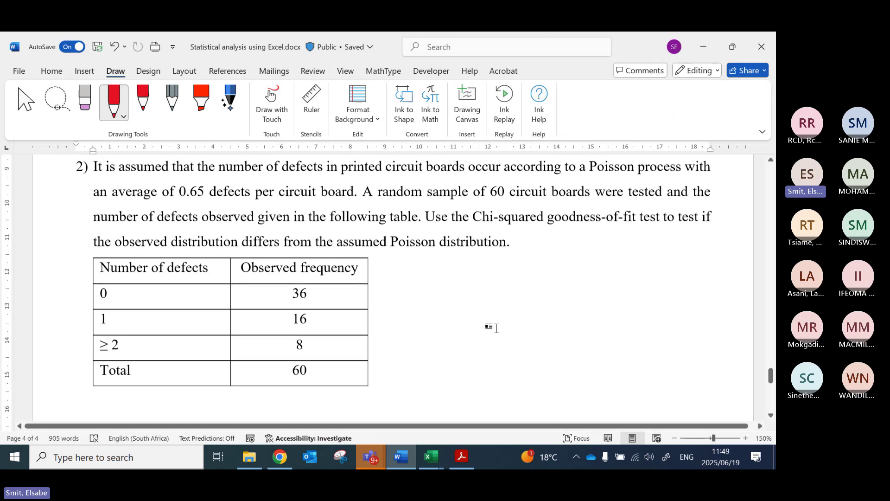
scroll(514, 340, "up", 1)
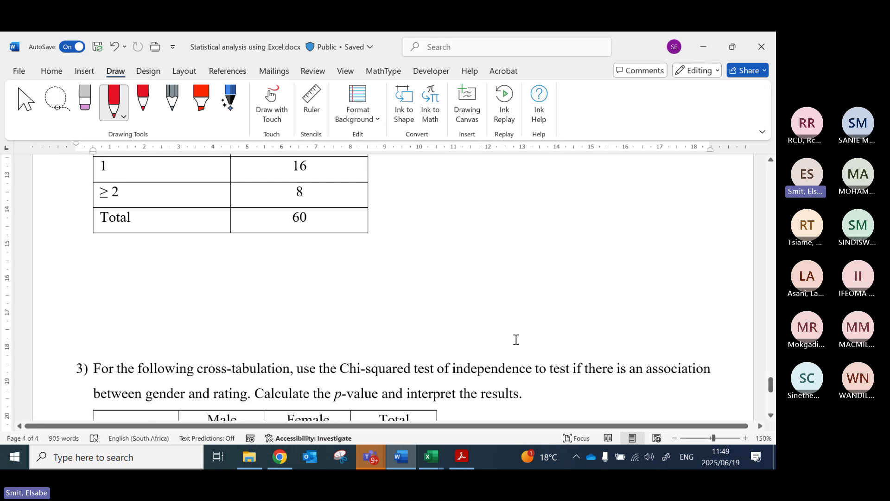
Step: Handwrite the null hypothesis "H₀: X ~ Poisson(0.65)" in red ink below the defects table
mouse_move(135, 248)
left_mouse_down()
mouse_move(142, 269)
mouse_move(197, 266)
left_mouse_up()
mouse_move(196, 249)
left_mouse_down()
mouse_move(186, 266)
mouse_move(242, 263)
left_mouse_up()
left_click_drag(241, 246, 277, 261)
mouse_move(294, 254)
left_mouse_down()
mouse_move(316, 266)
mouse_move(327, 253)
left_mouse_up()
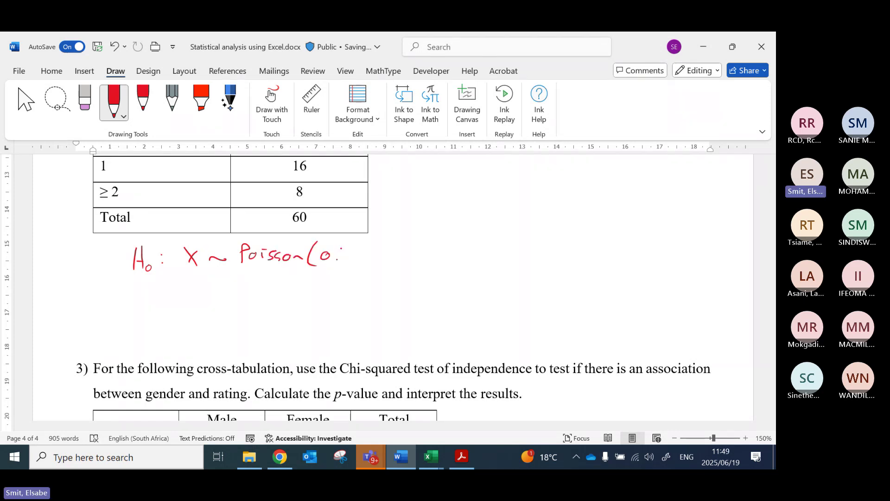
scroll(537, 391, "up", 4)
scroll(536, 389, "down", 5)
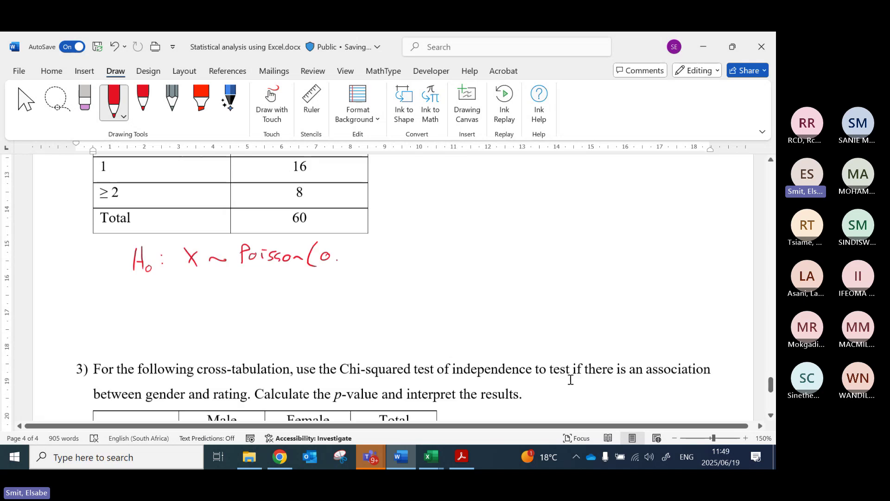
left_click_drag(350, 249, 349, 262)
left_click_drag(365, 250, 361, 259)
left_click_drag(370, 239, 380, 265)
Step: Handwrite the label "H₁:" on a new line below the null hypothesis
left_click_drag(133, 293, 140, 318)
left_click_drag(134, 306, 147, 306)
left_click(154, 308)
left_click(160, 302)
left_click(162, 313)
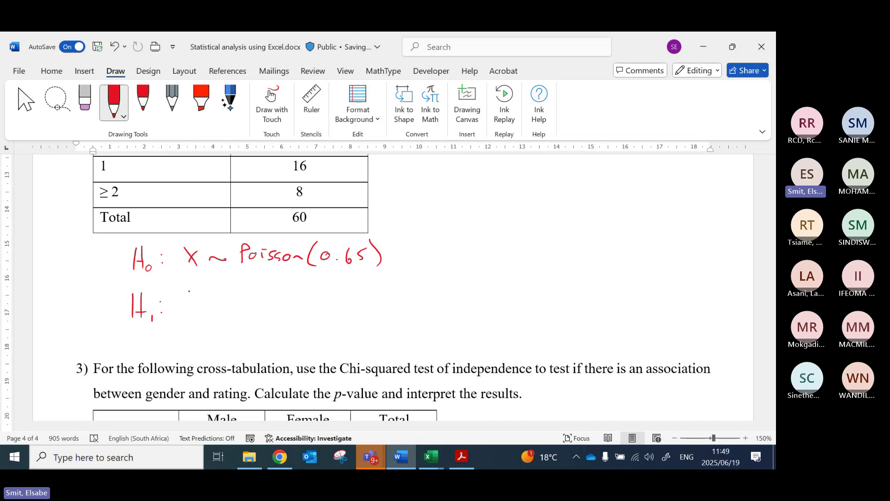
Step: Rewrite H₀ as "# of defects follow a Poisson distribution with λ=0.65" and complete H₁ as "# of defects do not follow this Poisson distribution"
mouse_move(184, 256)
left_mouse_down()
mouse_move(399, 249)
mouse_move(179, 265)
mouse_move(238, 246)
left_mouse_up()
left_click_drag(243, 257, 249, 262)
mouse_move(256, 245)
left_mouse_down()
mouse_move(253, 266)
mouse_move(258, 256)
left_mouse_up()
left_click_drag(261, 258, 272, 263)
mouse_move(282, 243)
left_mouse_down()
mouse_move(280, 263)
mouse_move(320, 251)
left_mouse_up()
left_click(311, 259)
left_click_drag(326, 255, 324, 254)
mouse_move(335, 244)
left_mouse_down()
mouse_move(332, 260)
mouse_move(348, 255)
left_mouse_up()
left_click_drag(356, 254, 414, 259)
left_click(420, 248)
mouse_move(415, 237)
left_mouse_down()
mouse_move(416, 251)
mouse_move(429, 251)
left_mouse_up()
left_click_drag(437, 249, 451, 255)
mouse_move(464, 249)
left_mouse_down()
mouse_move(478, 256)
mouse_move(506, 236)
mouse_move(511, 253)
left_mouse_up()
left_click(512, 240)
mouse_move(521, 244)
left_mouse_down()
mouse_move(515, 253)
mouse_move(549, 245)
left_mouse_up()
left_click_drag(553, 247, 553, 253)
left_click(553, 241)
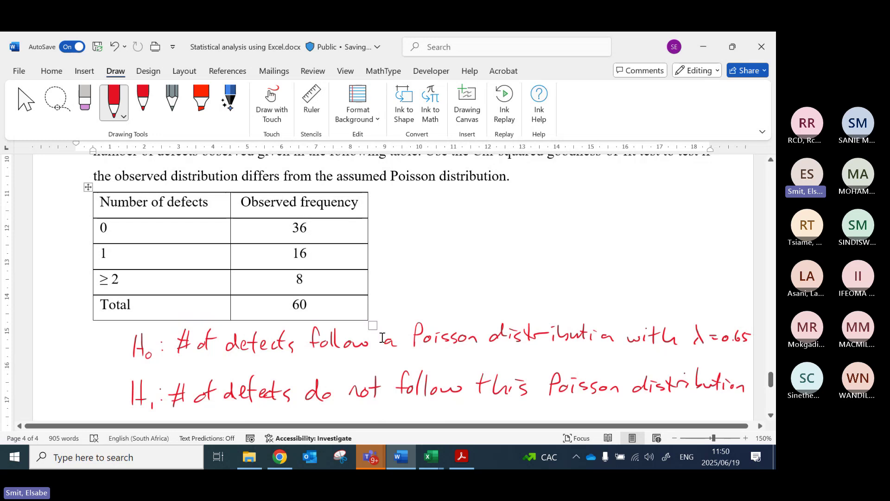
Step: Switch to the ChiSquared.xlsx workbook in Excel and open its Poisson sheet
left_click(431, 457)
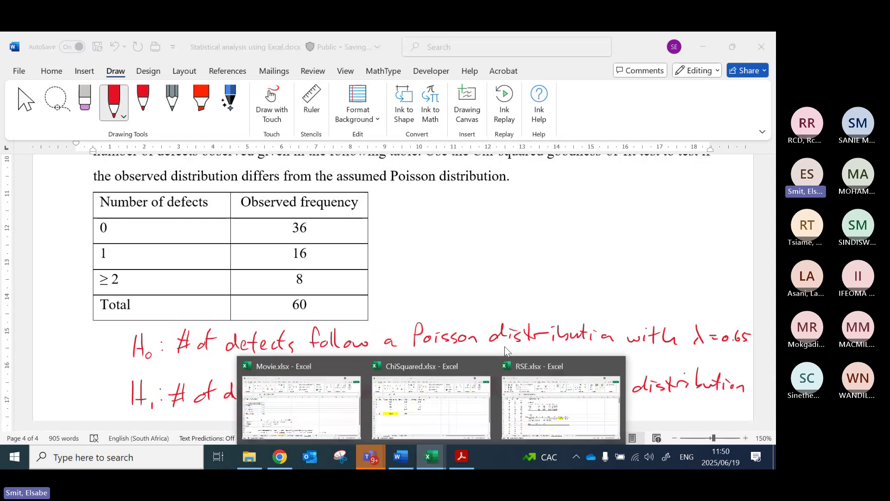
left_click(439, 405)
left_click(145, 422)
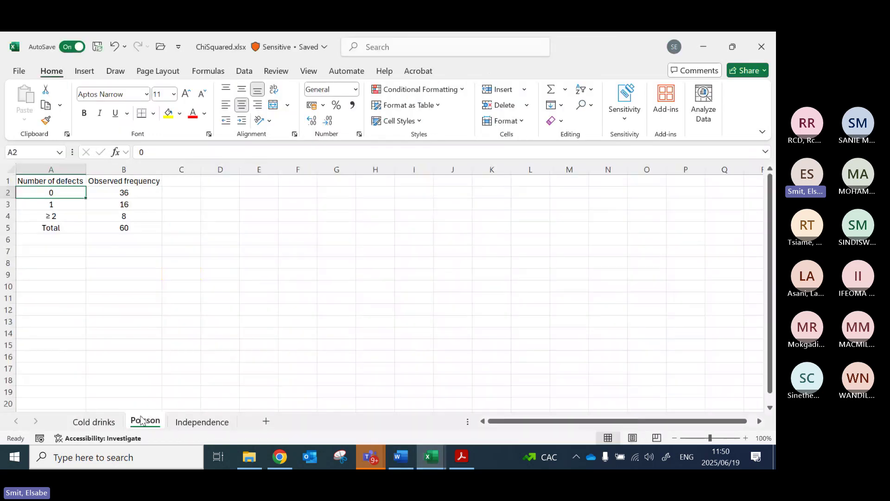
left_click(130, 192)
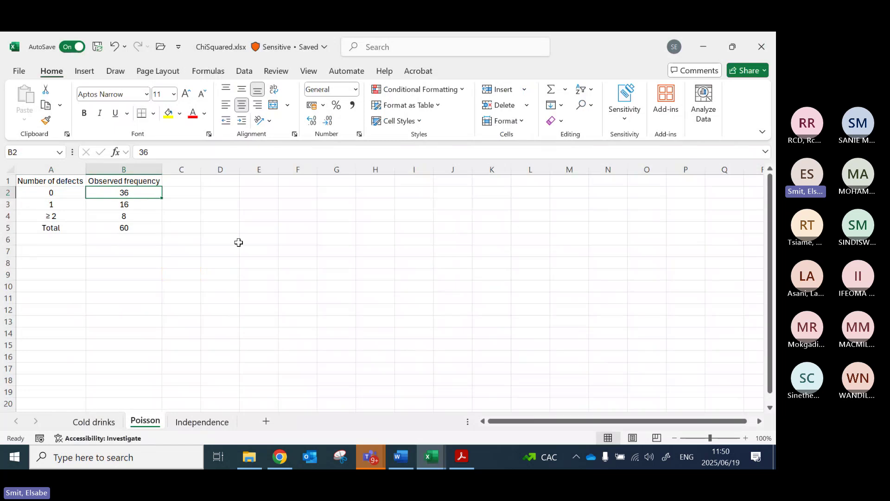
scroll(246, 264, "up", 2, "ctrl")
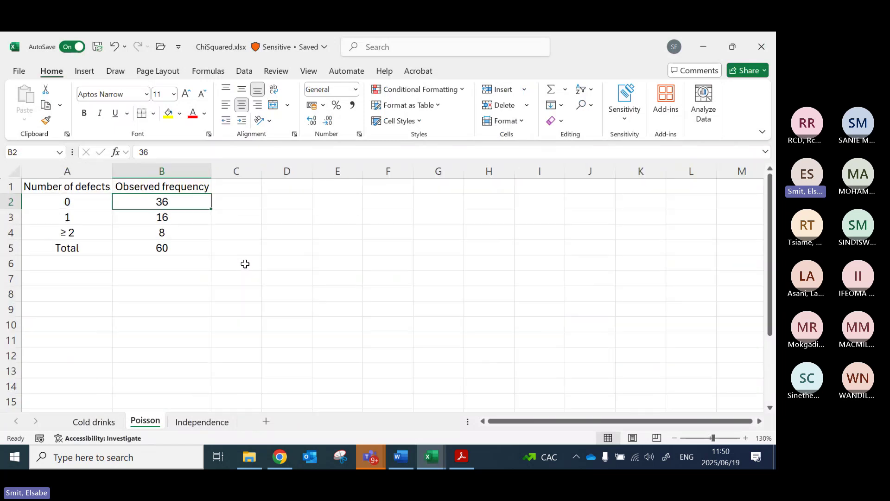
scroll(265, 266, "up", 1, "ctrl")
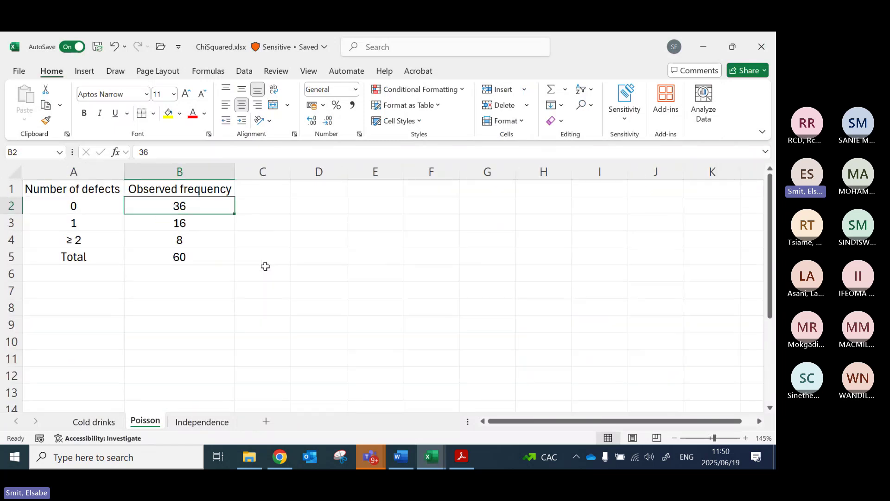
Step: Enter the heading "Expected proportions" in C1 and fit the column width to it
left_click(201, 243)
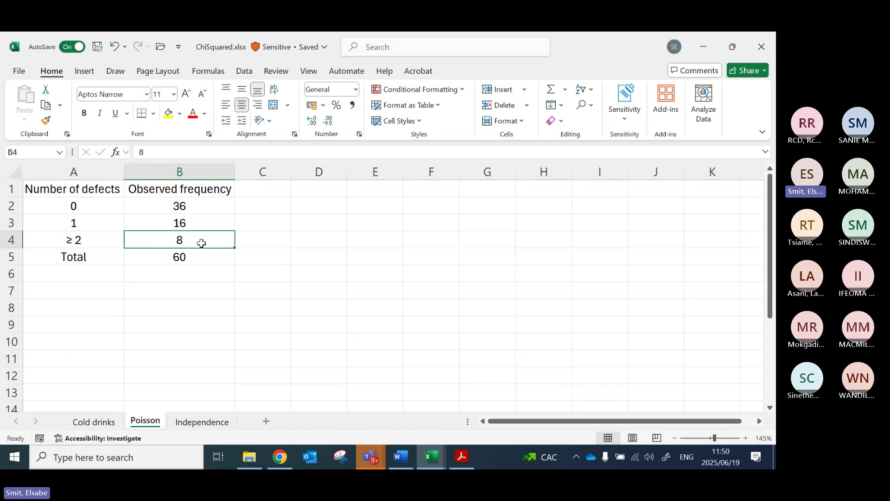
left_click(227, 206)
left_click(266, 191)
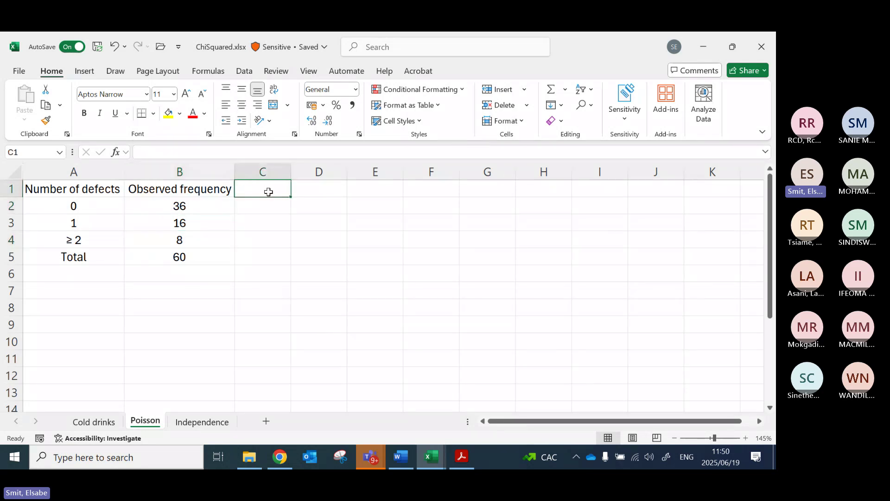
type("Expected ")
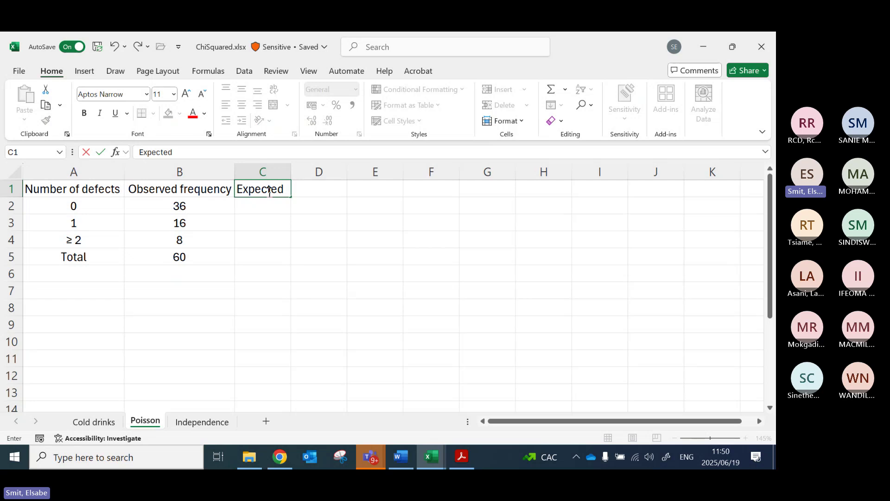
type("proportions")
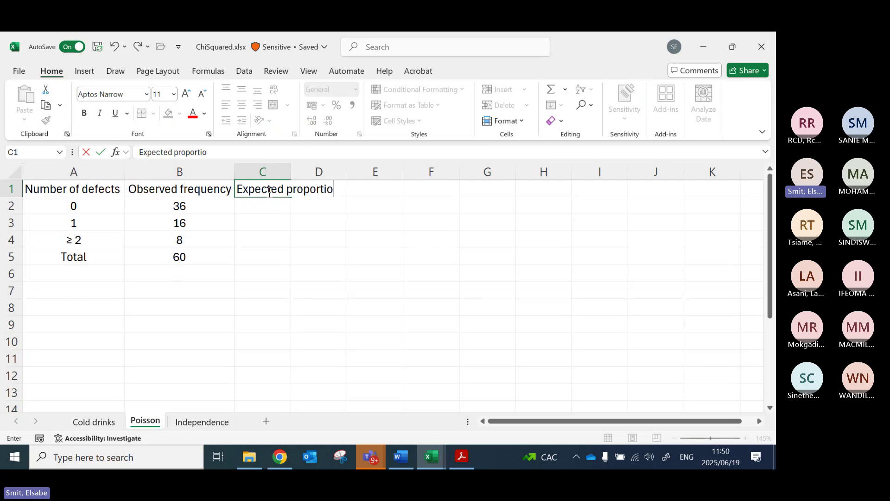
key("Return")
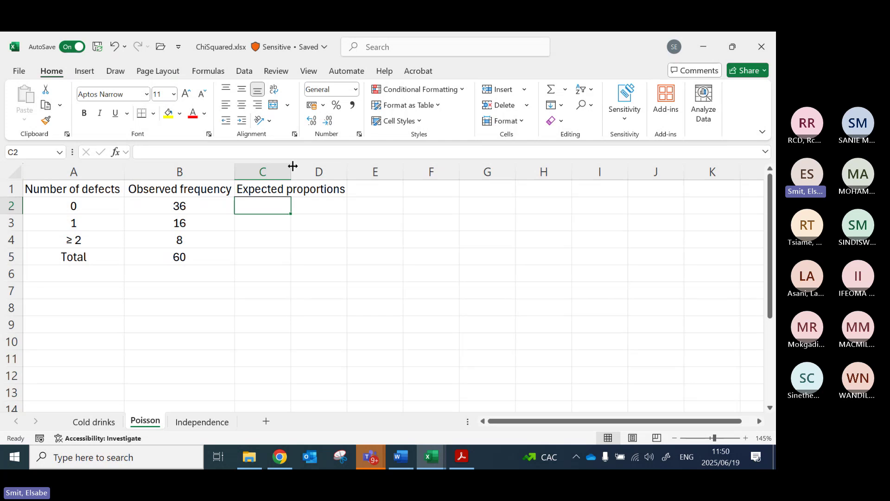
double_click(291, 171)
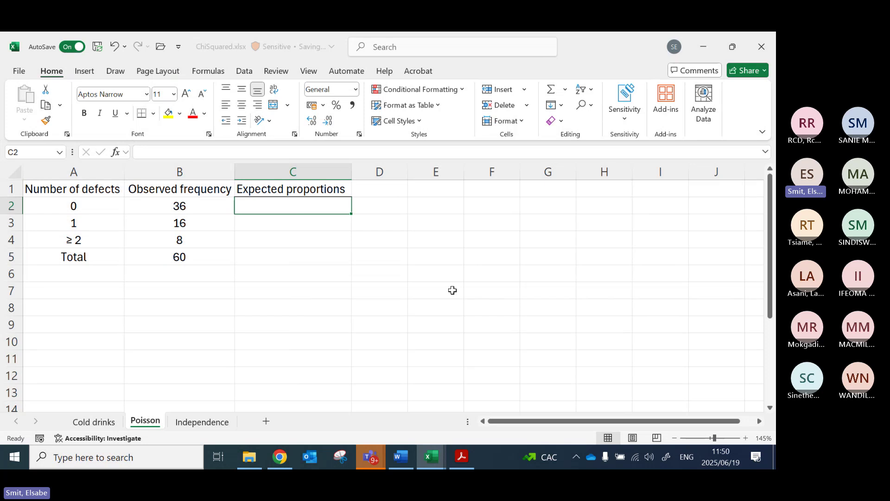
left_click_drag(70, 205, 72, 223)
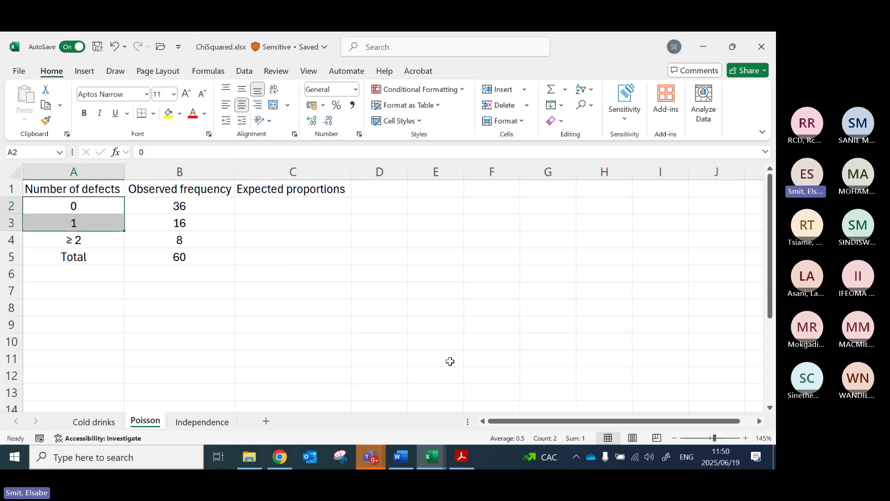
left_click(86, 242)
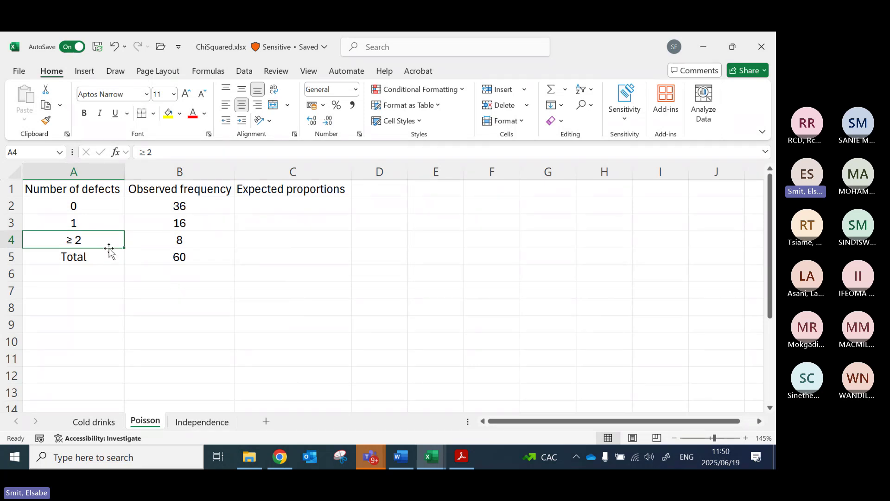
left_click_drag(85, 205, 93, 216)
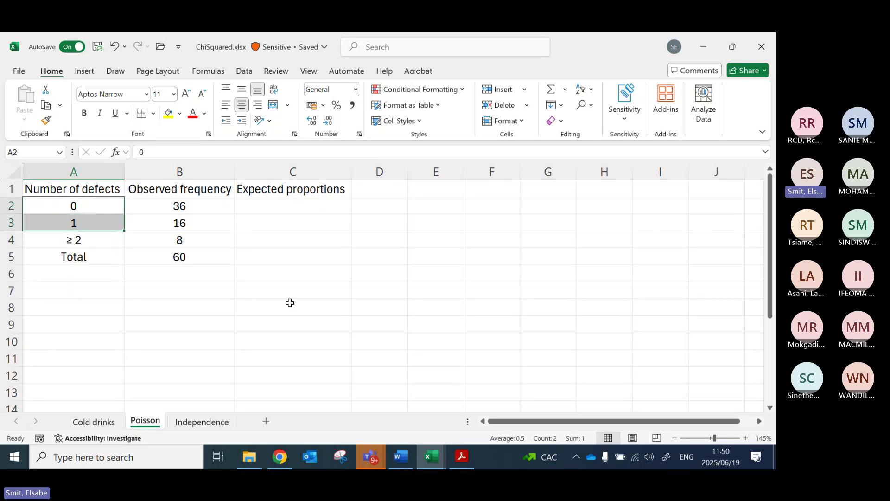
Step: Calculate the expected proportion for 0 defects in C2 with =POISSON.DIST(A2,0.65,FALSE)
left_click(282, 215)
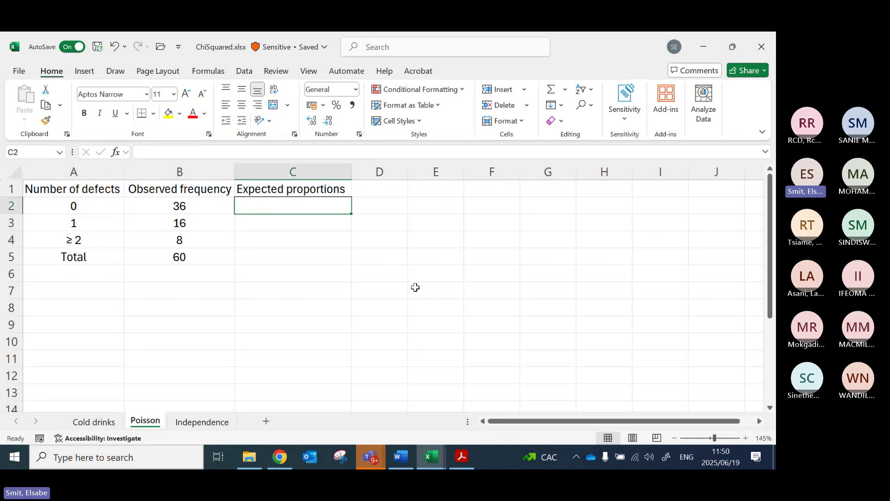
type("=poi")
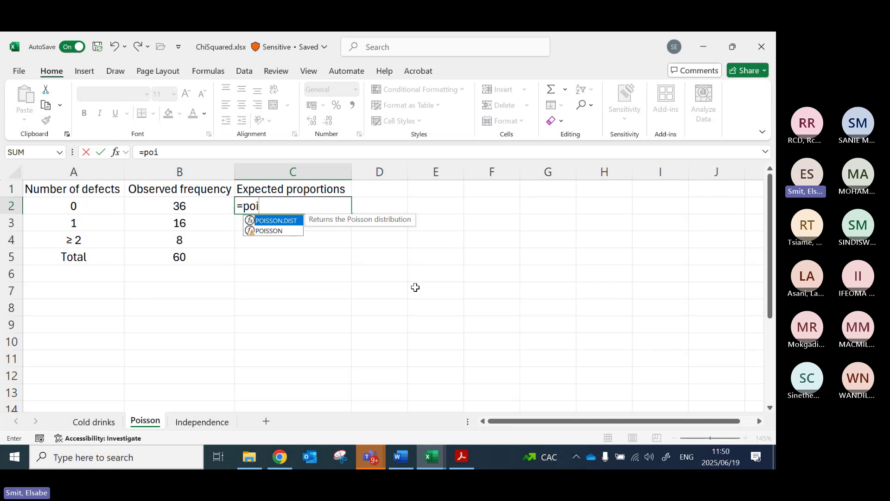
type("sson.dis")
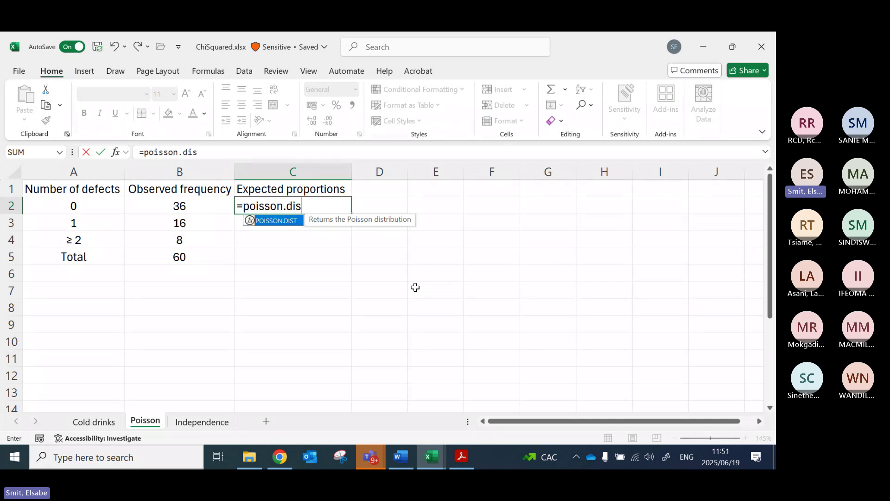
type("t(")
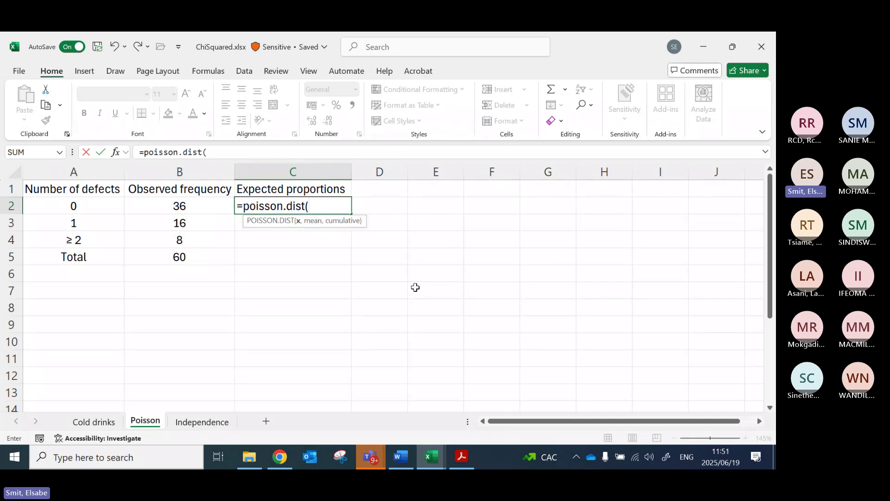
left_click(81, 207)
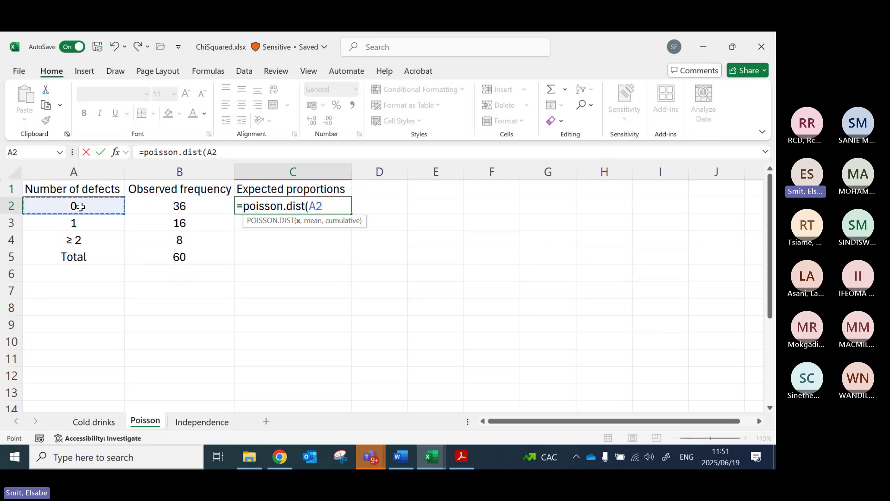
type(",")
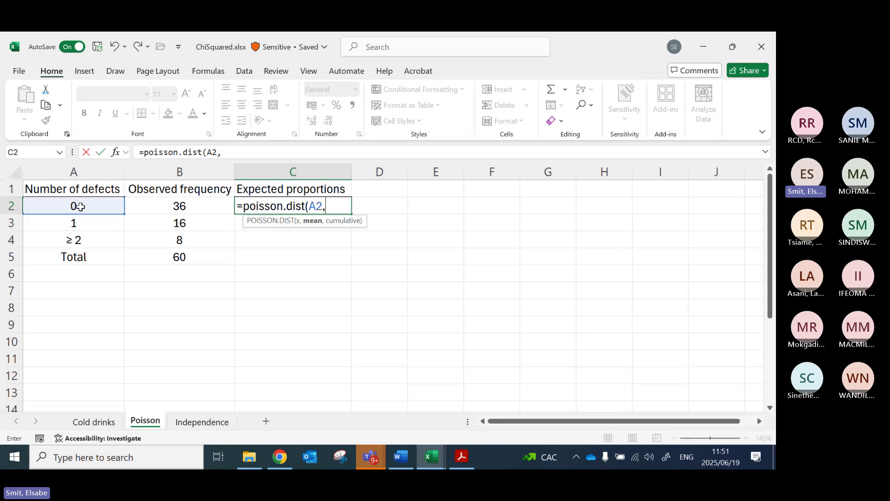
type("0.65,")
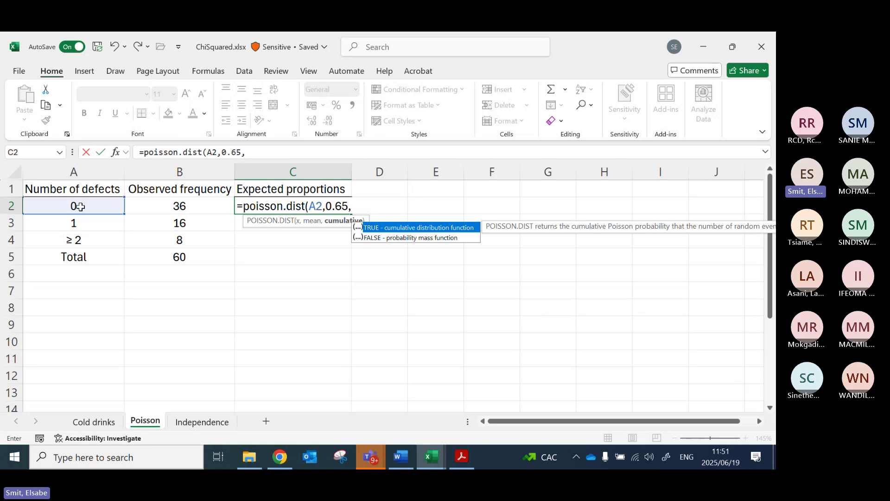
left_click(375, 239)
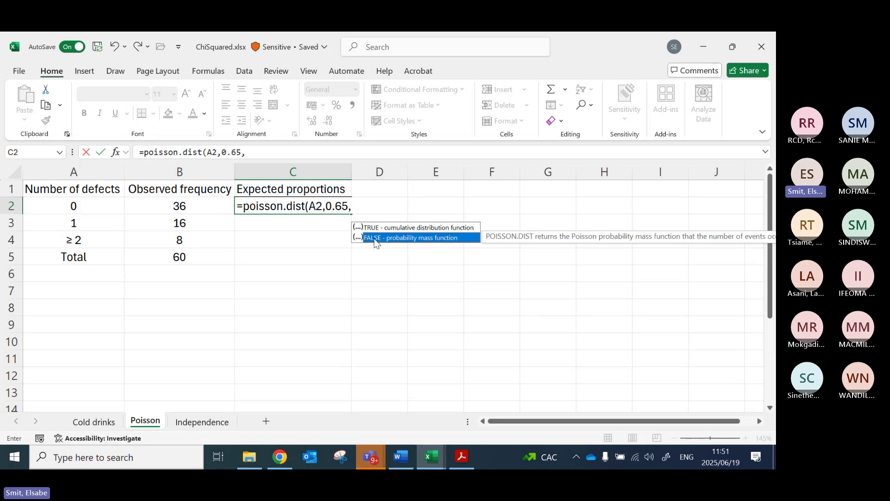
double_click(376, 238)
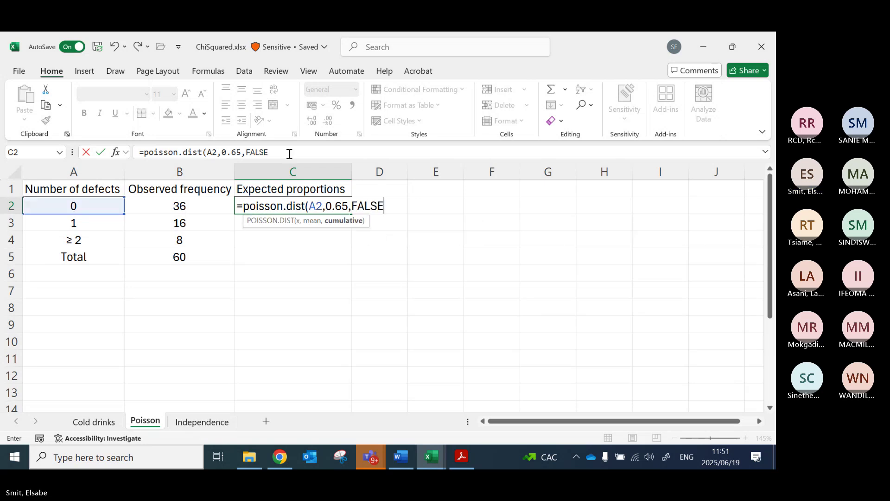
type(")")
key("Return")
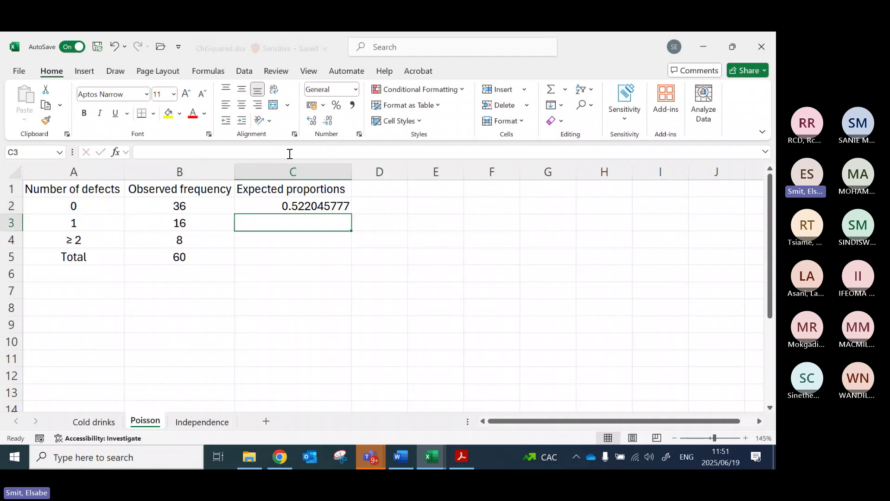
Step: Copy the Poisson formula from C2 into C3 for 1 defect and check its cell reference
key("Up")
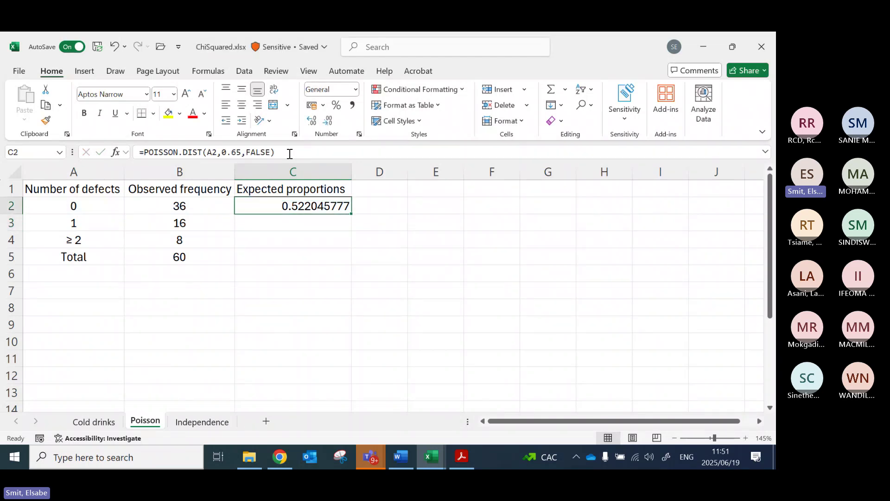
key("ctrl+c")
key("Down")
key("ctrl+v")
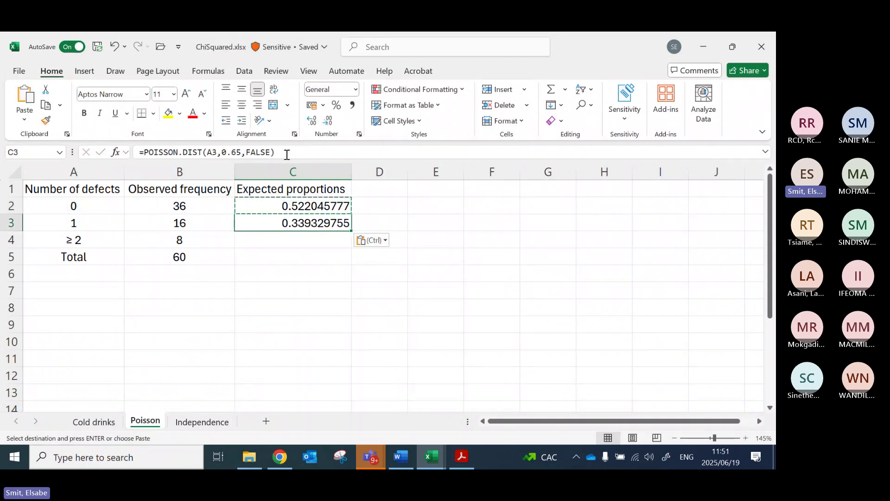
key("Escape")
double_click(289, 222)
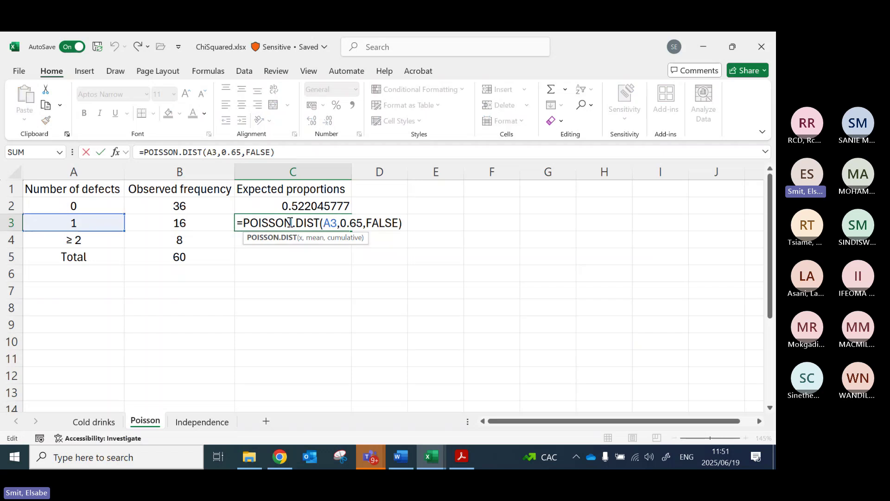
key("Escape")
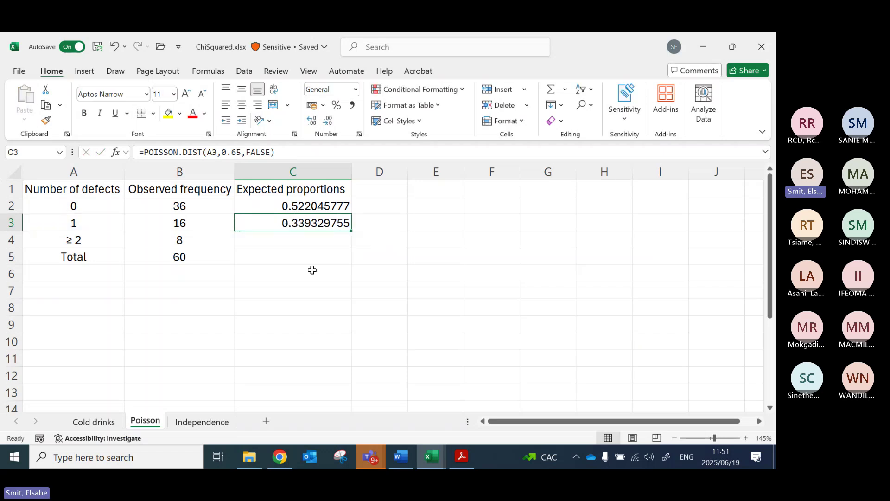
Step: Calculate the expected proportion for ≥ 2 defects in C4 with =1-SUM(C2:C3)
left_click(301, 245)
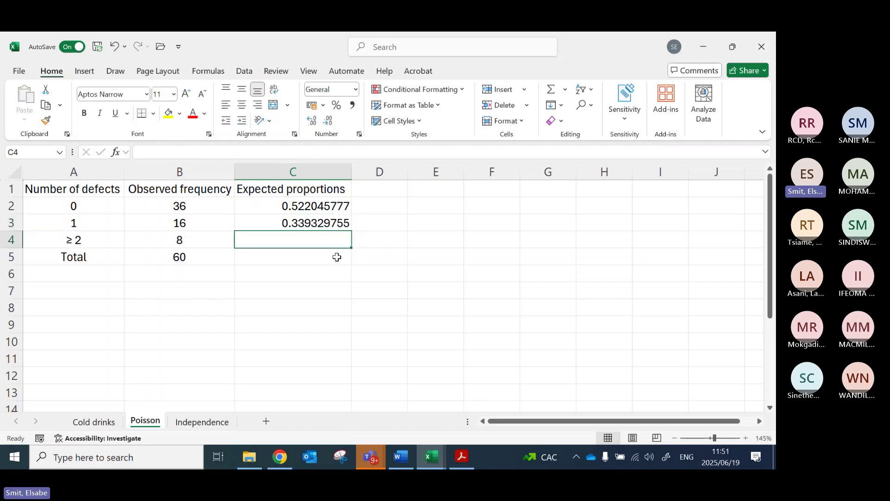
left_click(90, 243)
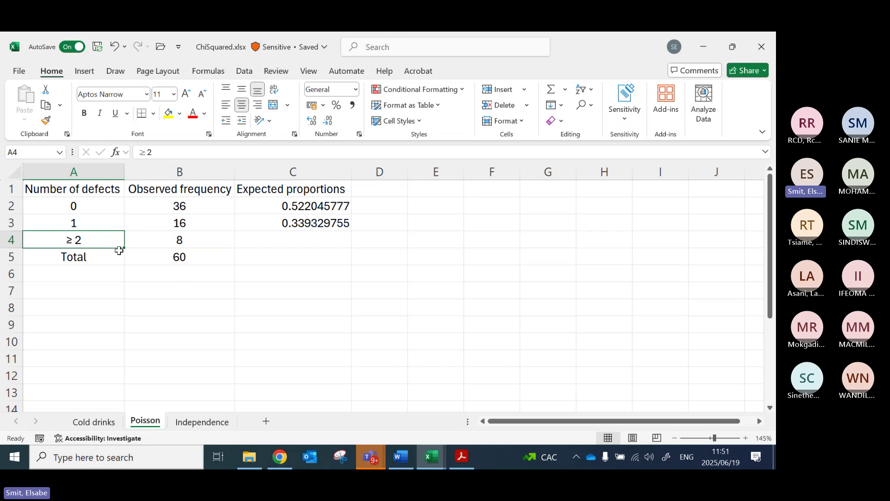
left_click(286, 241)
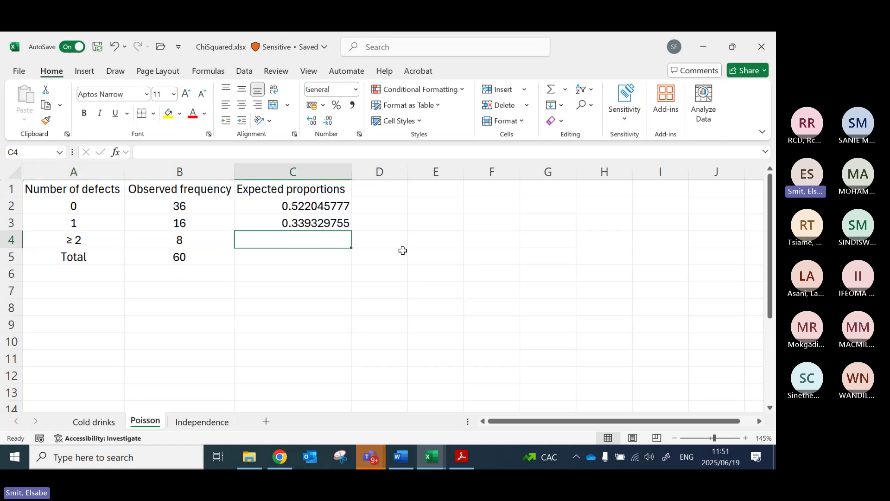
key("F2")
type("=")
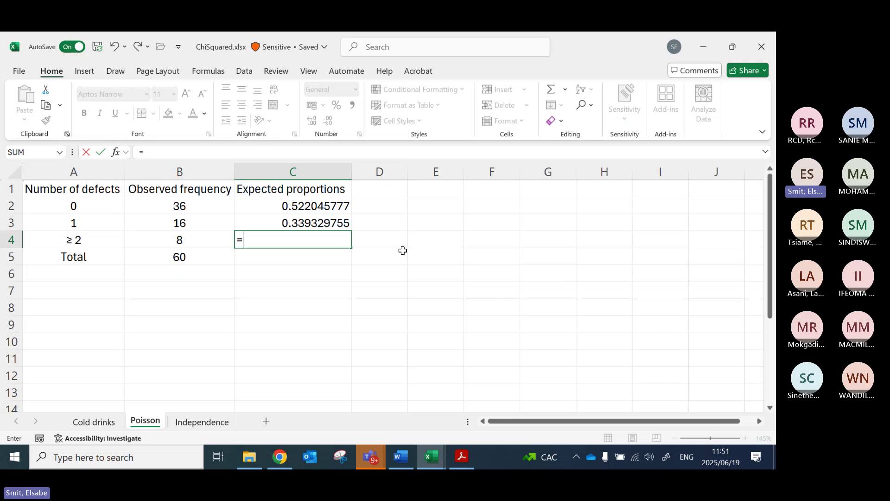
type("1-sum")
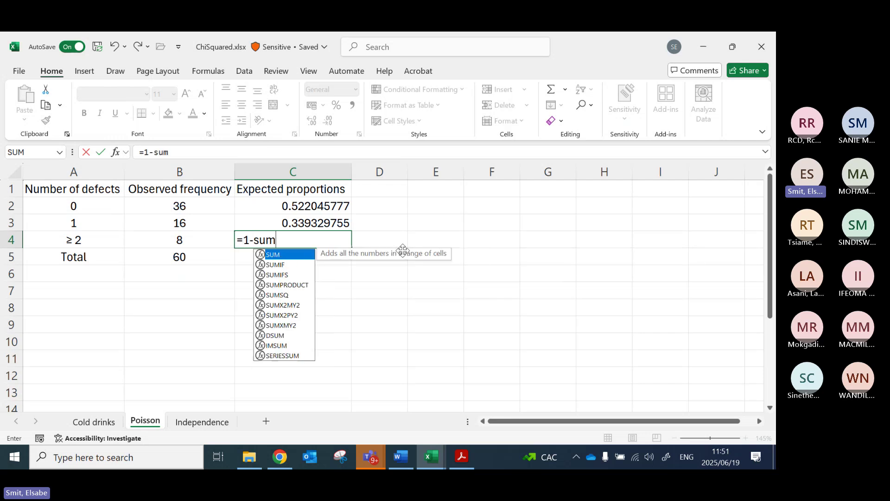
type("(")
type("C2:C3)")
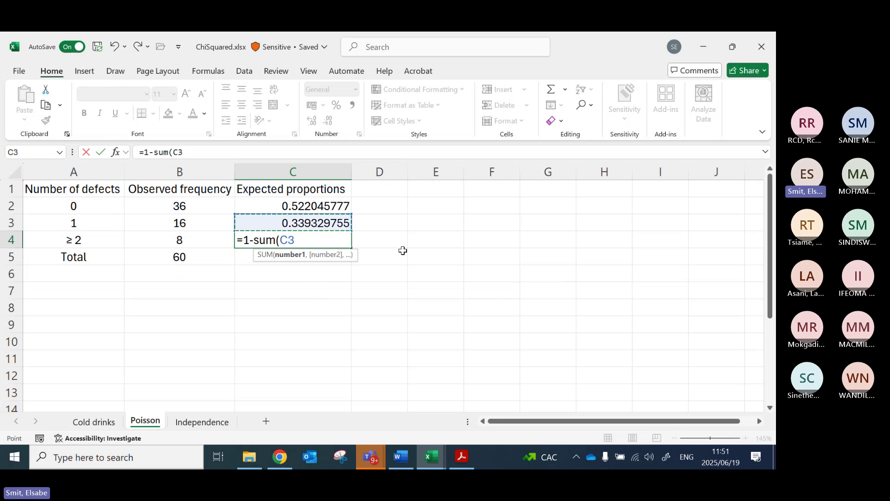
key("Return")
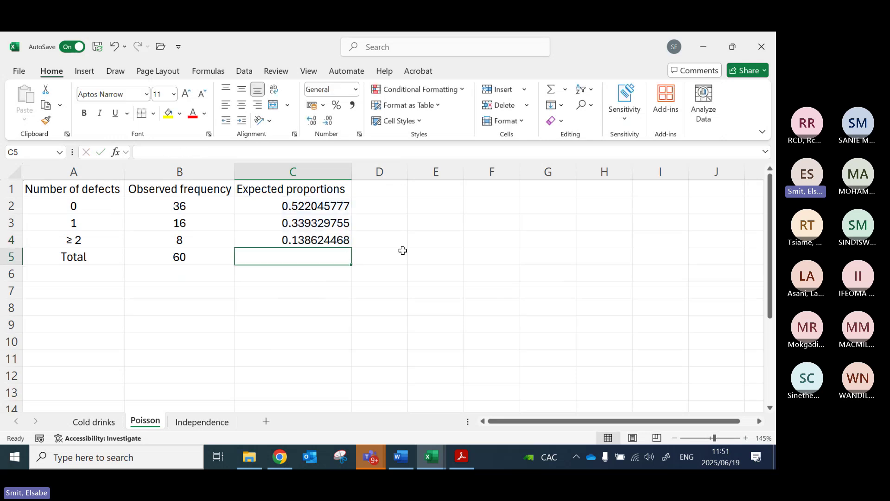
Step: Copy the total formula from B5 into C5 to sum the expected proportions
key("Left")
key("ctrl+c")
key("Right")
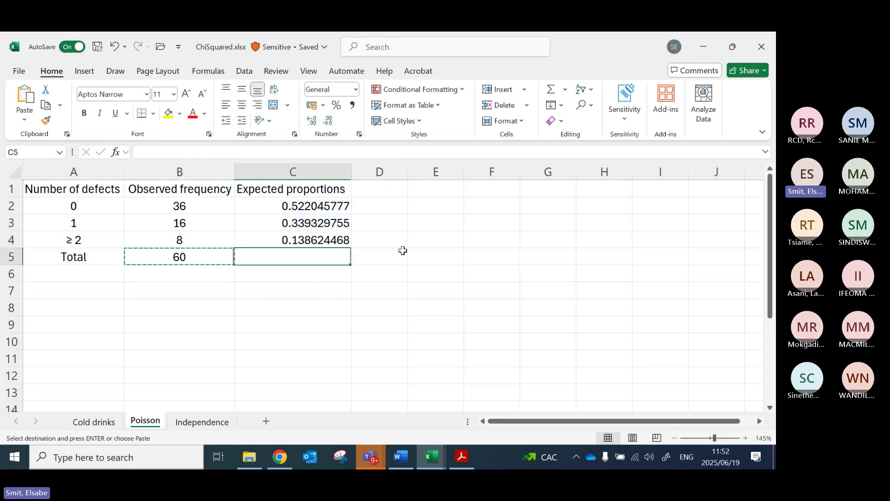
key("ctrl+v")
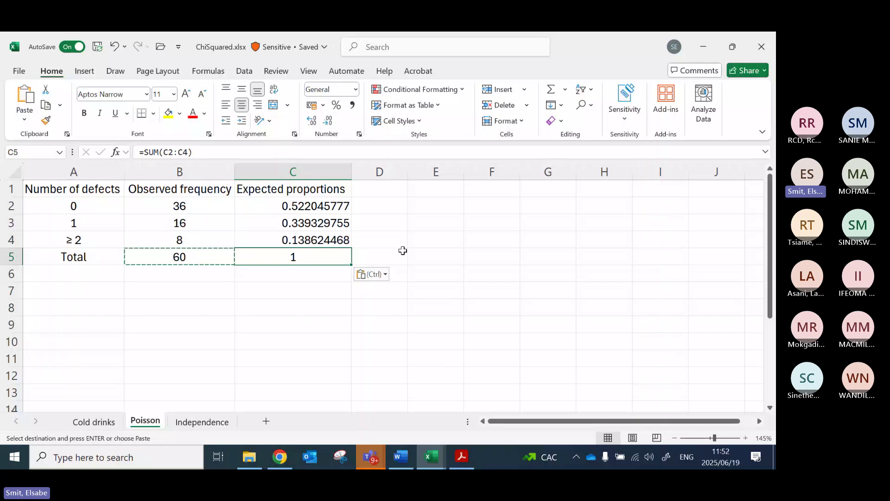
key("Escape")
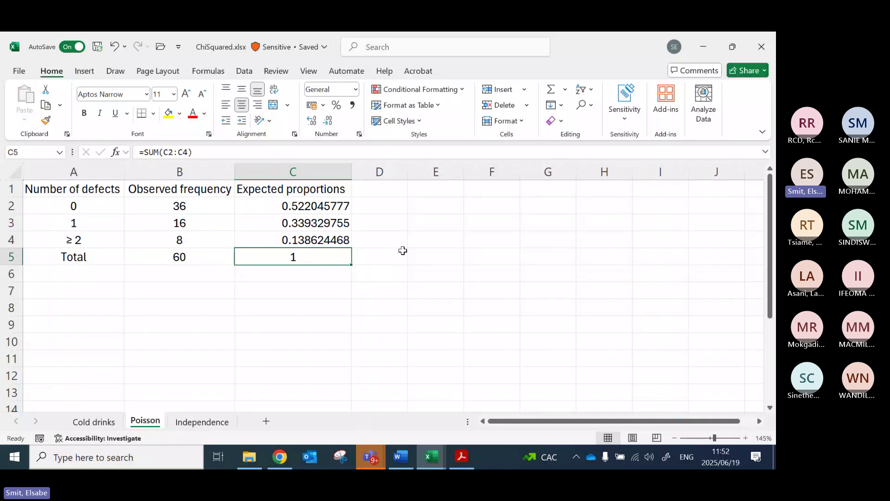
Step: Enter the heading "Expected counts" in D1 and fit the column width to it
left_click(390, 187)
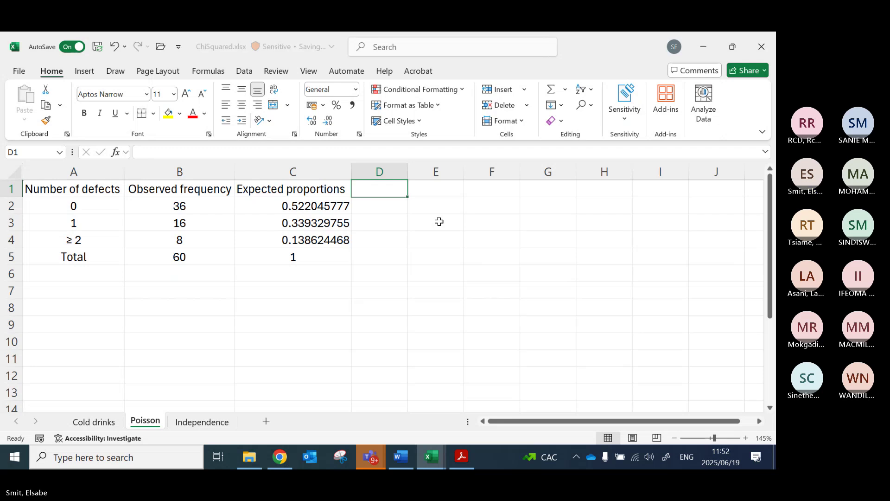
type("Expected counts")
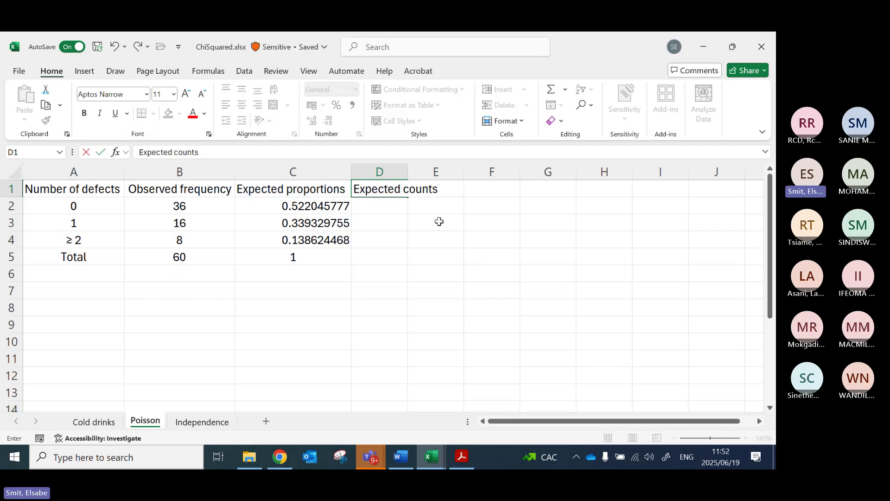
key("Return")
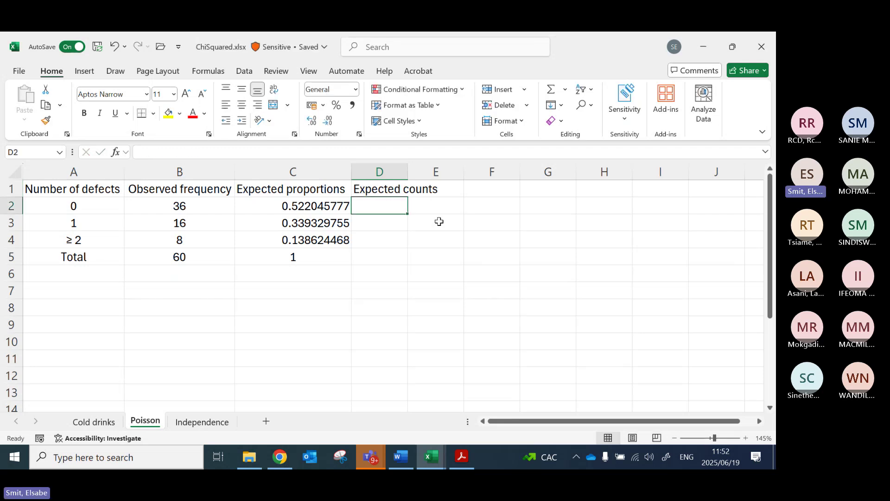
double_click(408, 172)
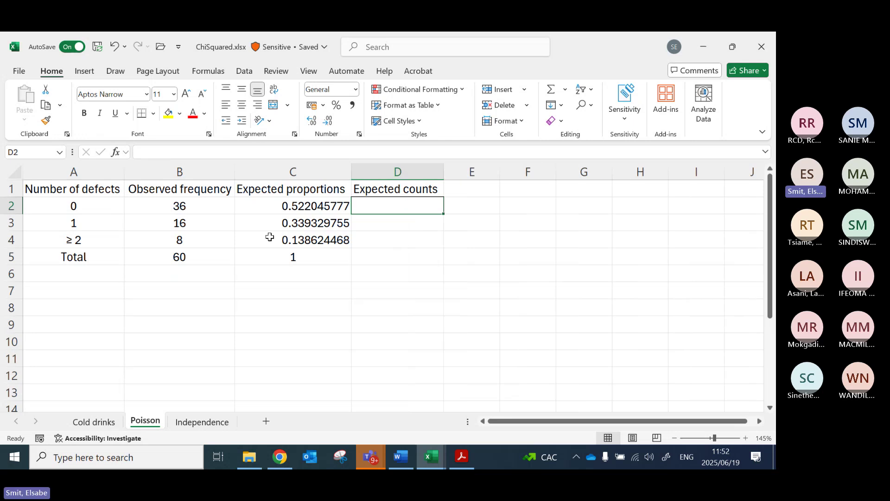
Step: Calculate the expected count for 0 defects in D2 with =60*C2
left_click(192, 252)
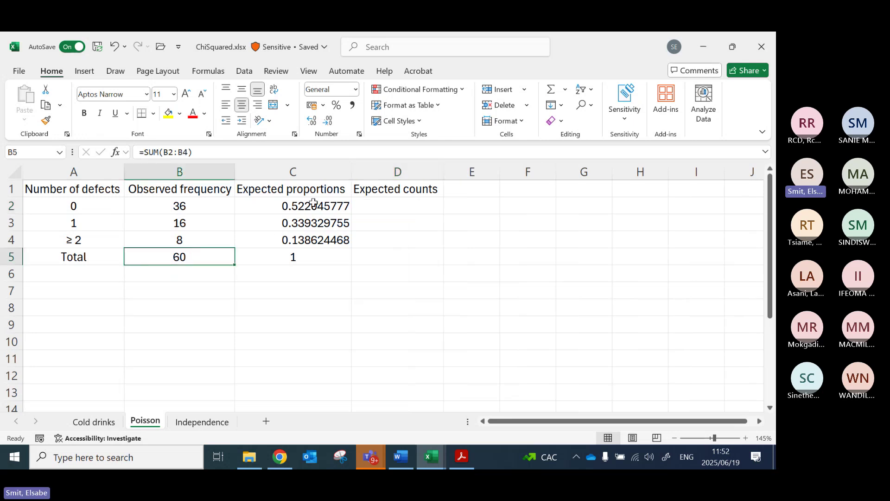
left_click_drag(314, 205, 314, 240)
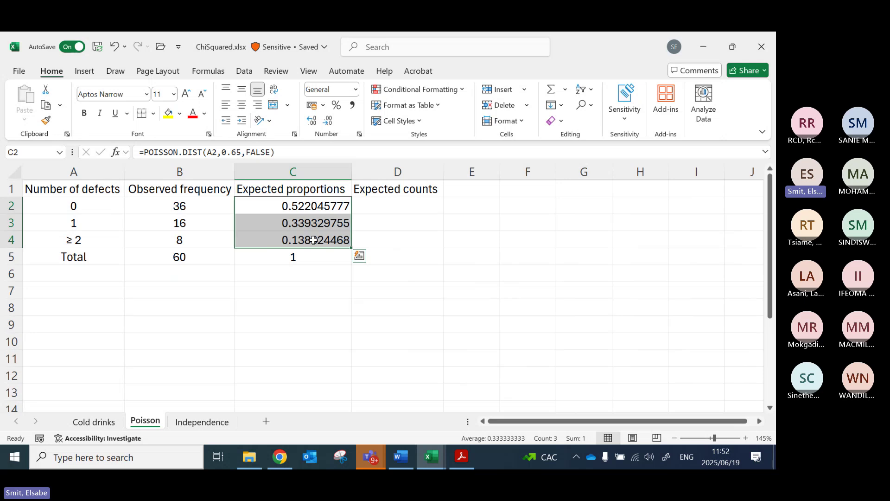
left_click(391, 206)
type("=60*")
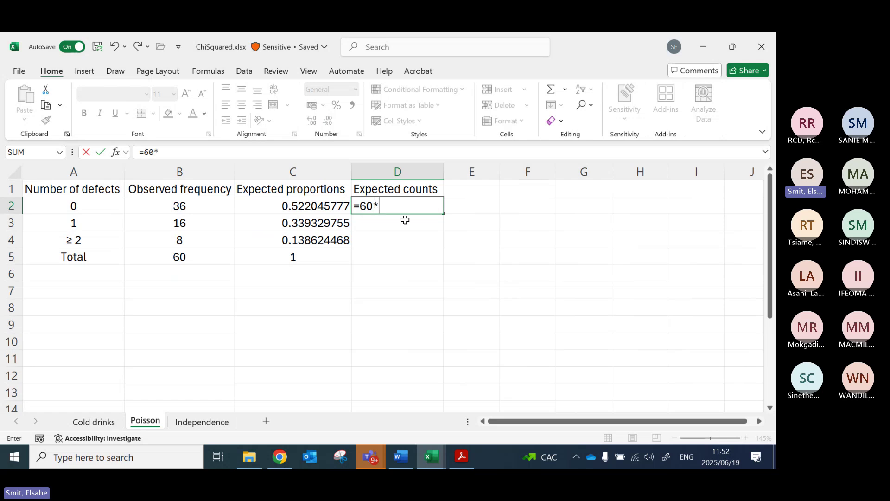
key("Left")
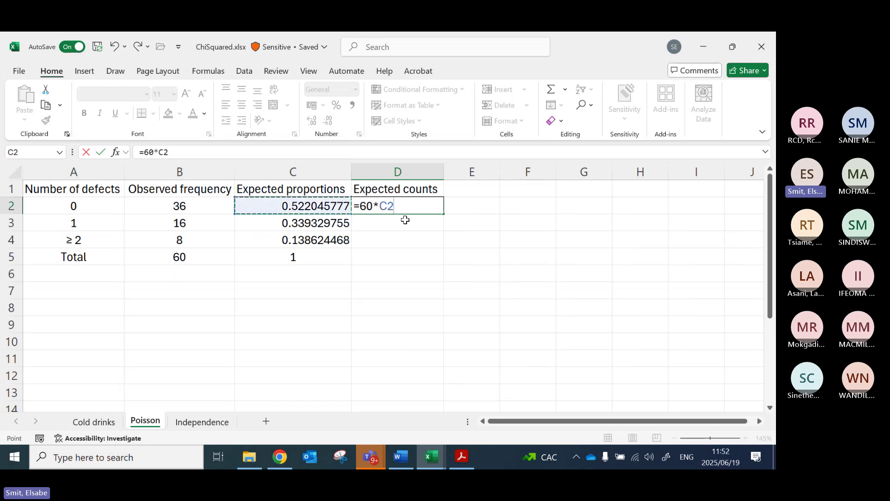
key("Return")
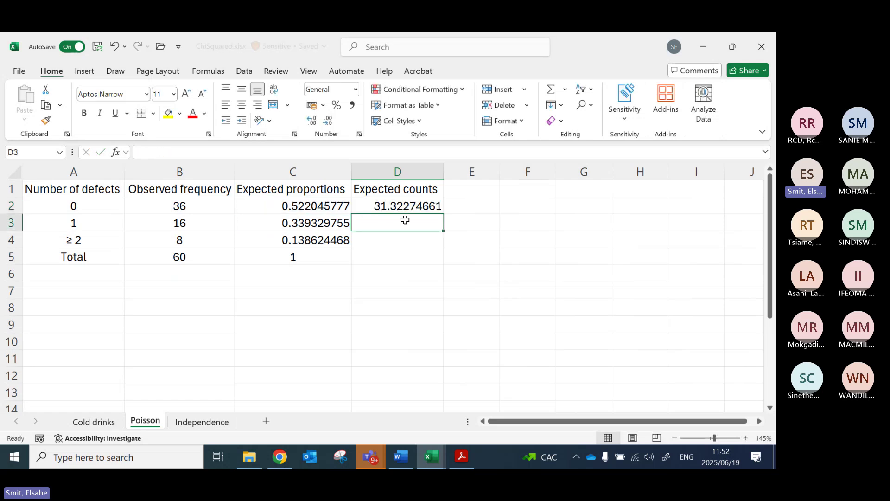
Step: Fill the expected count formula from D2 down through D4
key("Up")
key("shift+Down")
key("shift+Down")
key("ctrl+d")
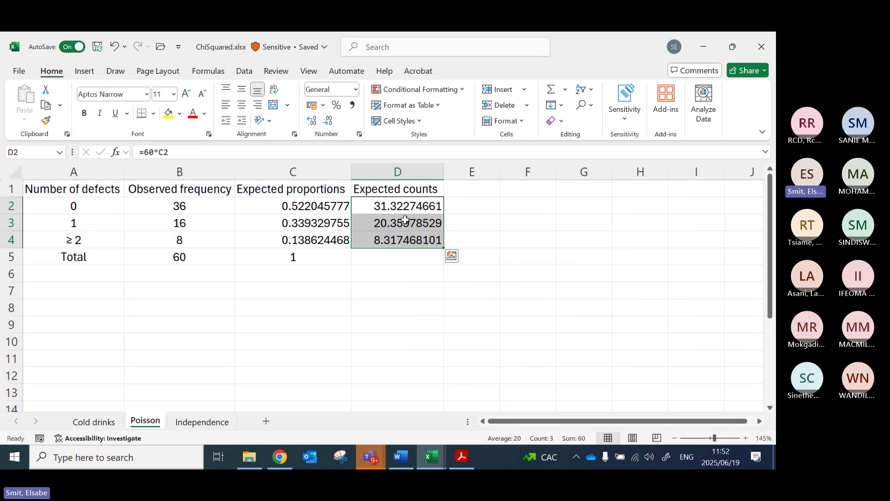
left_click(403, 211)
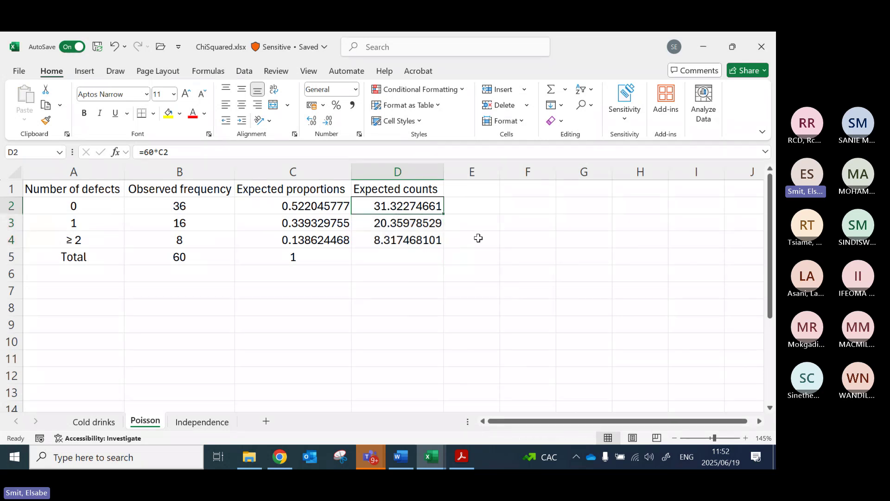
Step: Copy the total formula from C5 into D5 to sum the expected counts
left_click(304, 255)
key("ctrl+c")
left_click(420, 263)
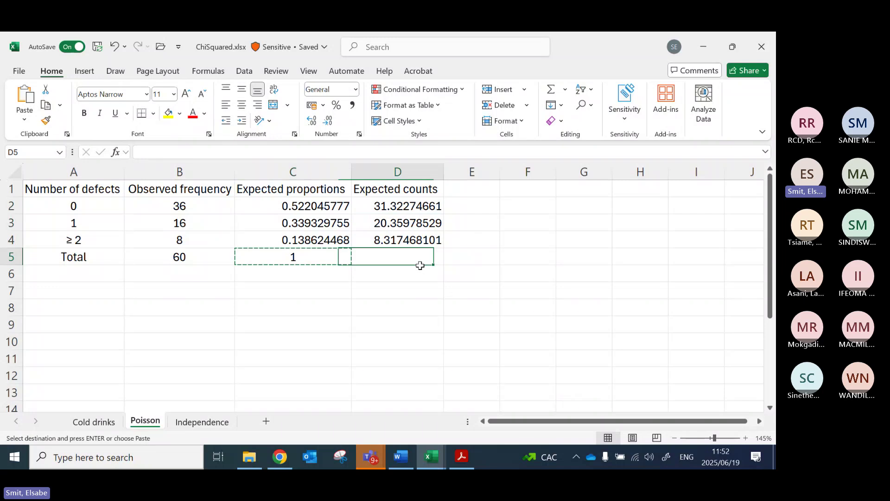
key("ctrl+v")
key("Escape")
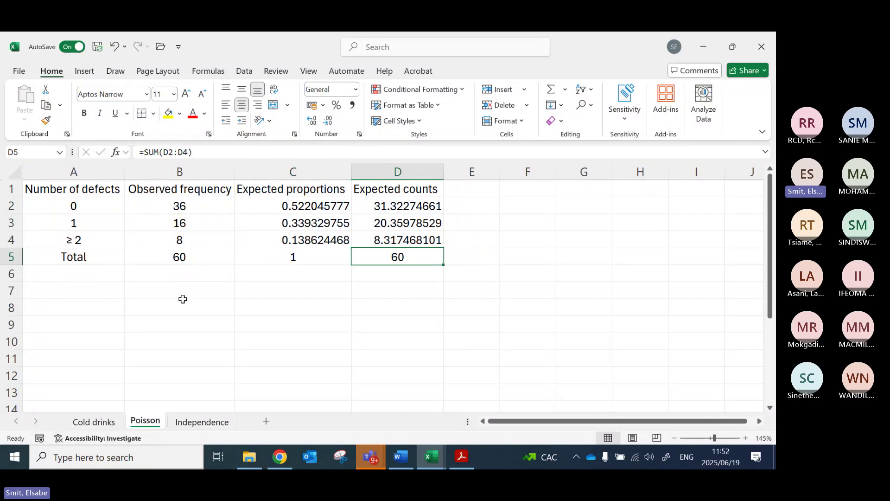
Step: Enter the label "pvalue" in A7
left_click(141, 292)
left_click(62, 292)
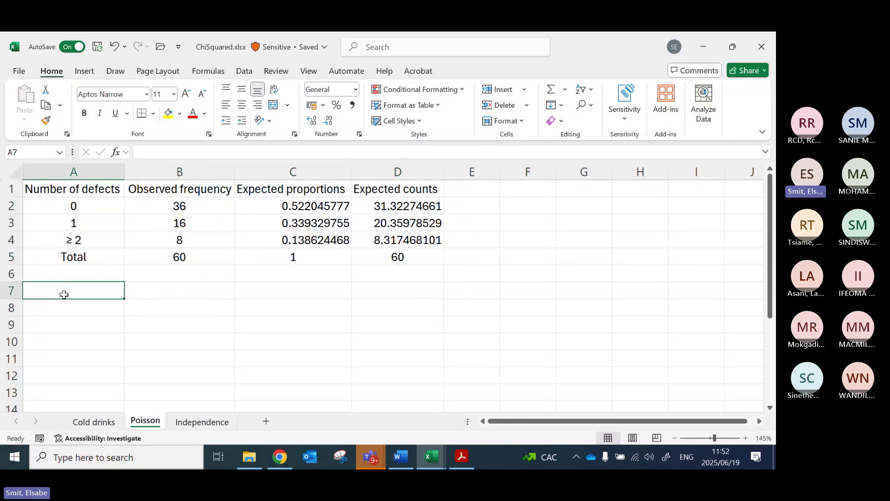
type("pvalue")
key("Return")
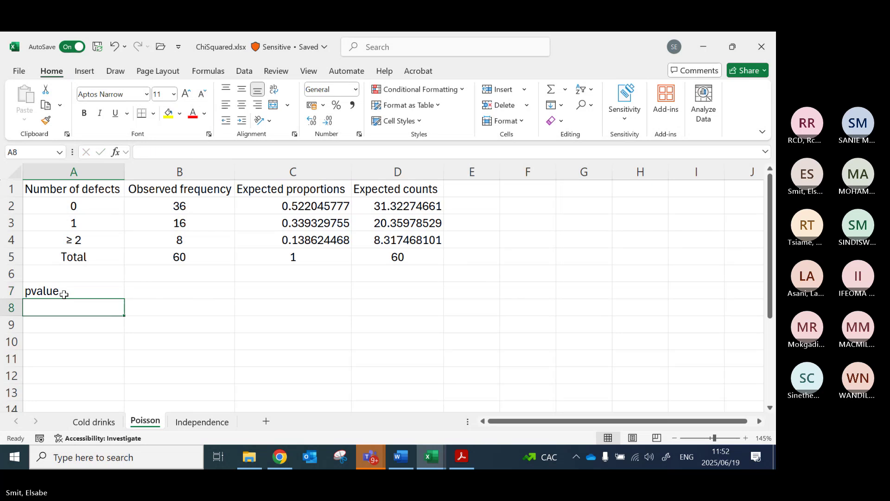
Step: Calculate the p-value in B7 with =CHISQ.TEST(B2:B4,D2:D4), comparing the observed frequencies with the expected counts
left_click(159, 295)
type("=c")
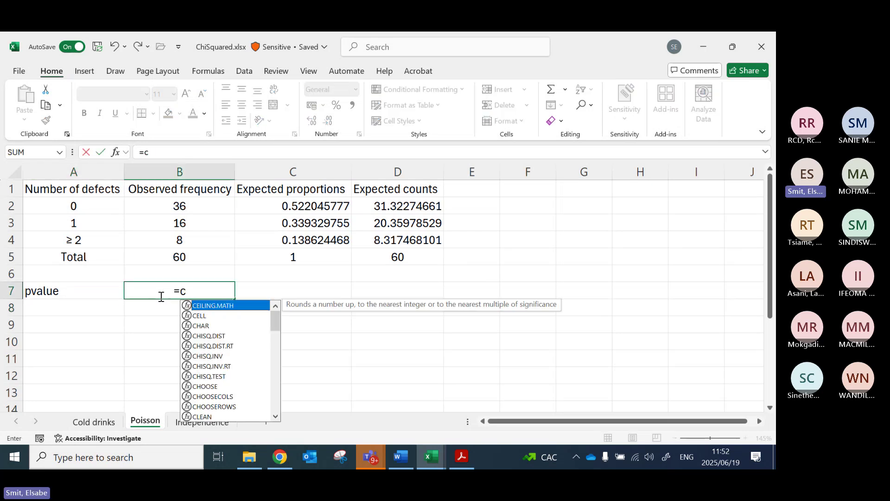
type("hisq")
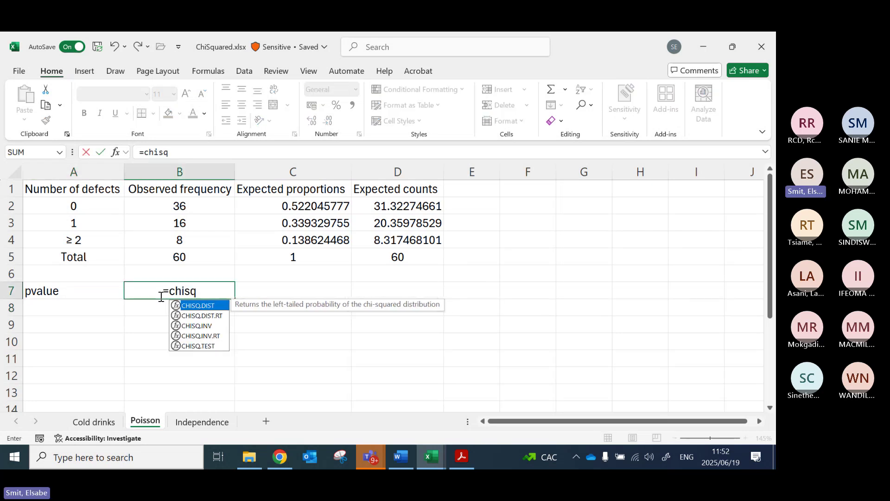
type(".te")
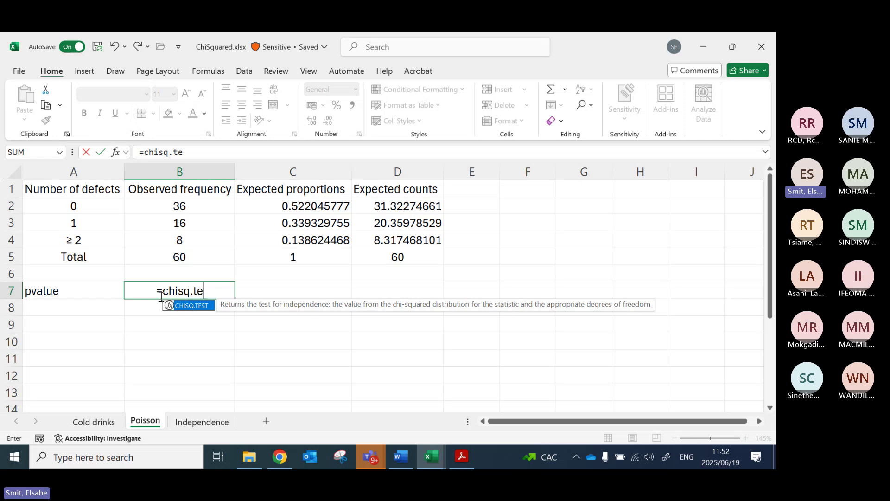
type("st(")
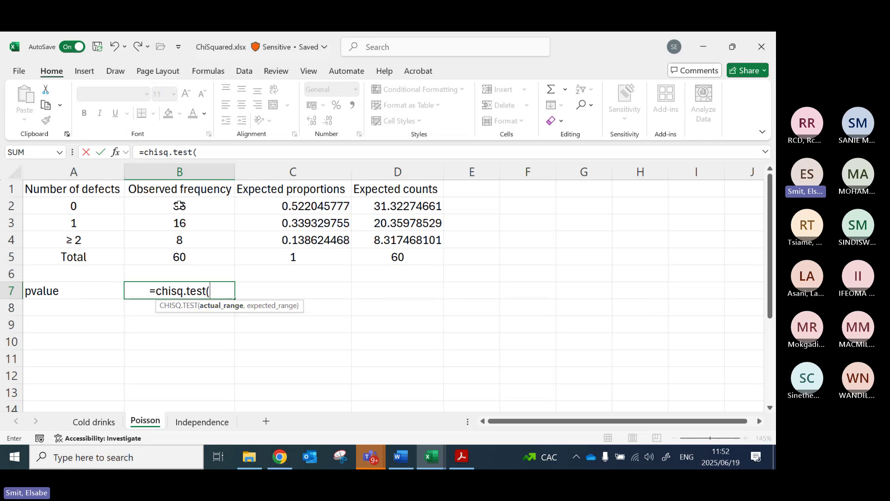
left_click_drag(180, 205, 180, 240)
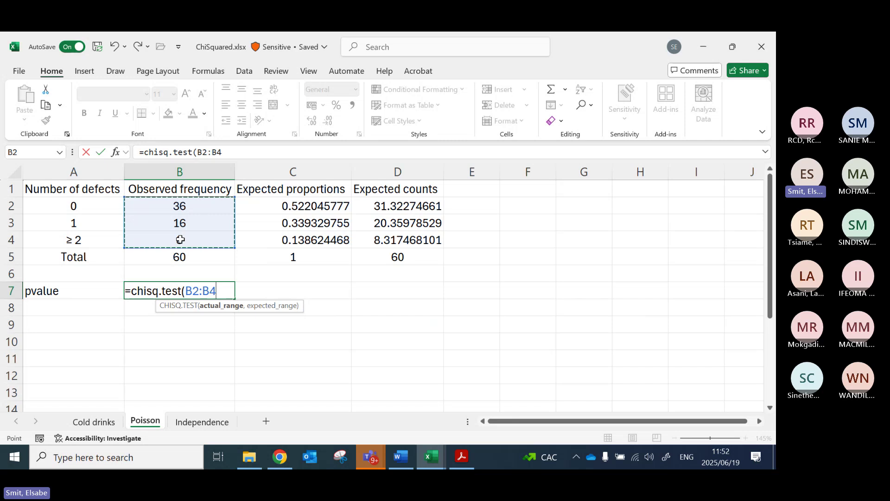
type(",")
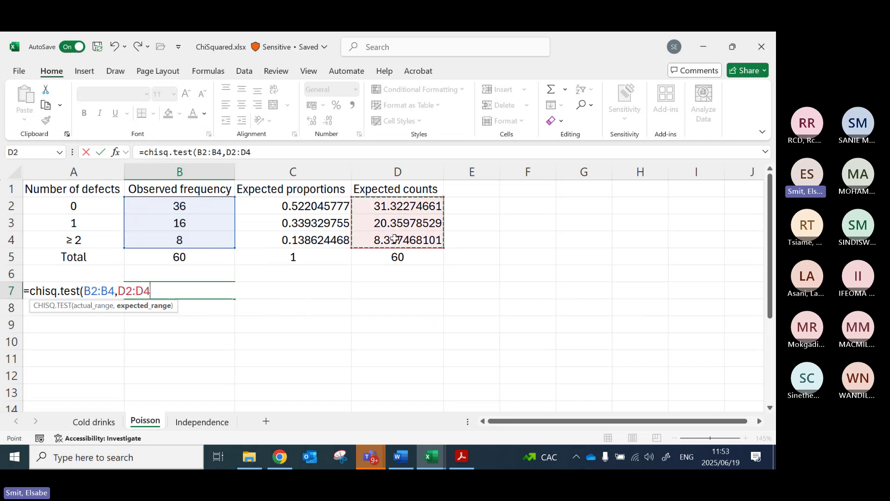
type(")")
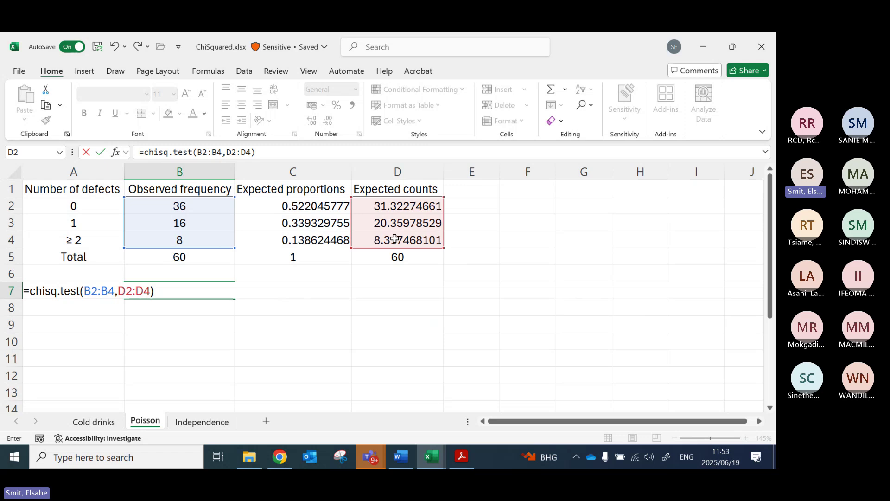
key("Return")
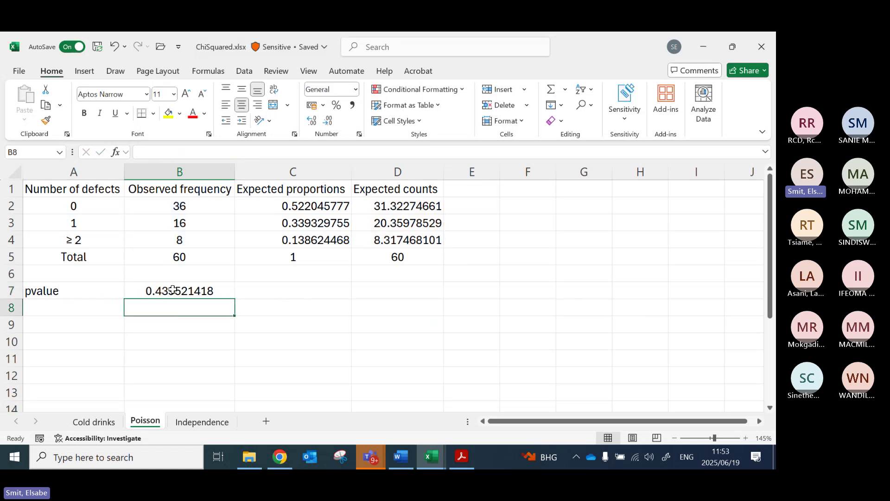
Step: Highlight the p-value in B7 in yellow and enter ">10%" beside it in C7
left_click(173, 289)
left_click(170, 114)
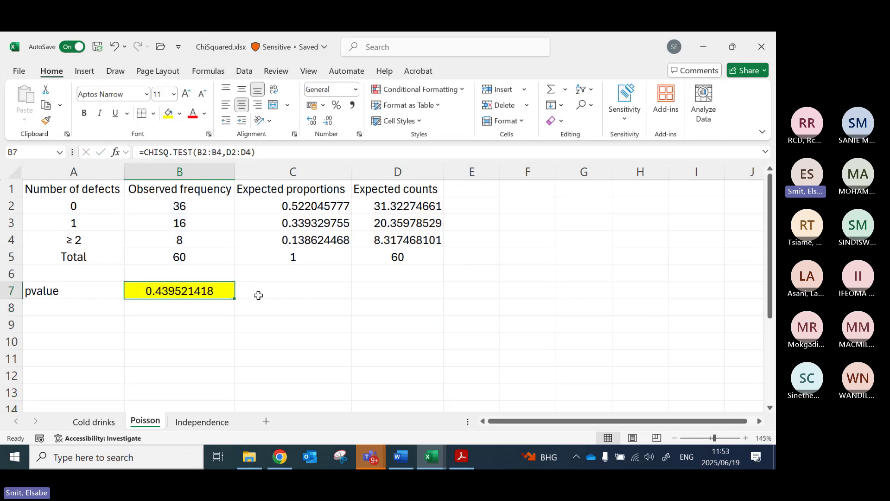
left_click(258, 296)
type(">10%")
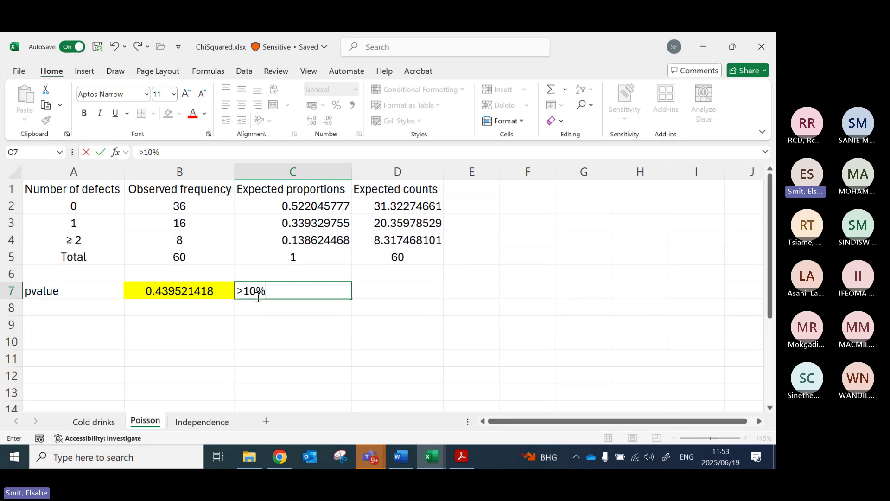
key("Return")
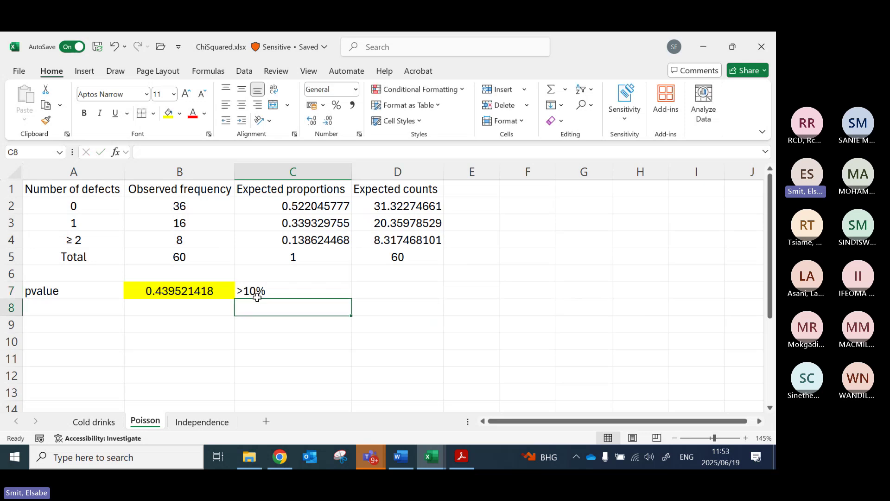
Step: Switch to the Word document, review question 2 with its hypotheses, and bring up question 3 on gender and rating
key("alt+Tab")
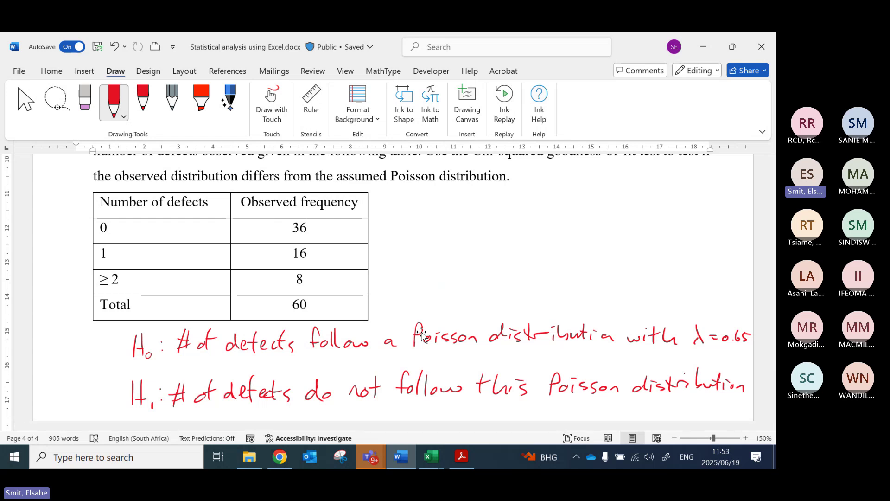
scroll(414, 323, "up", 1)
scroll(447, 320, "up", 2)
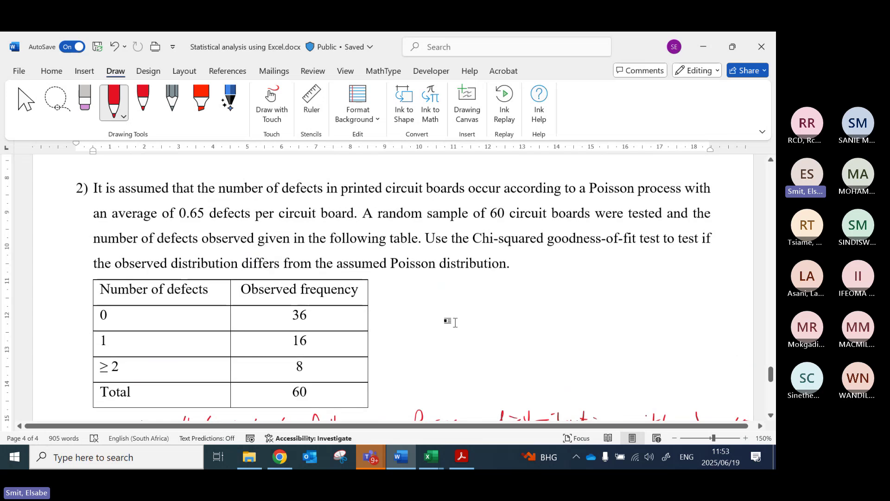
scroll(455, 324, "down", 3)
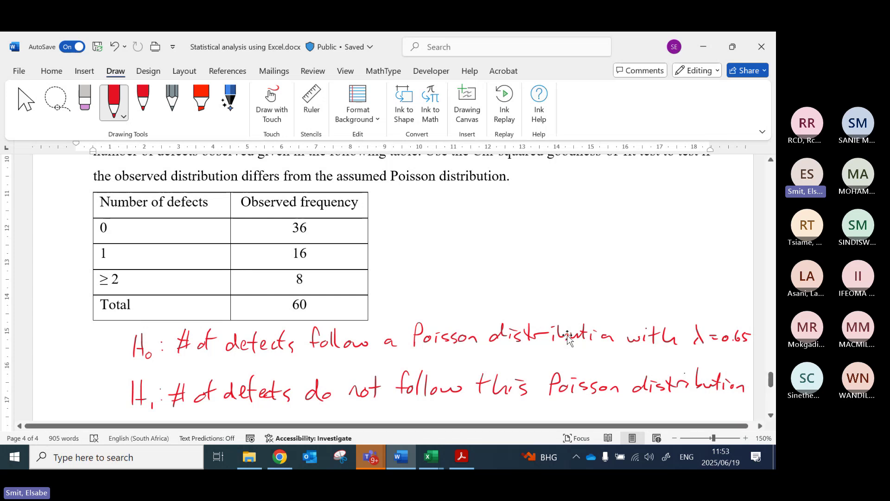
scroll(503, 320, "down", 5)
scroll(501, 320, "down", 3)
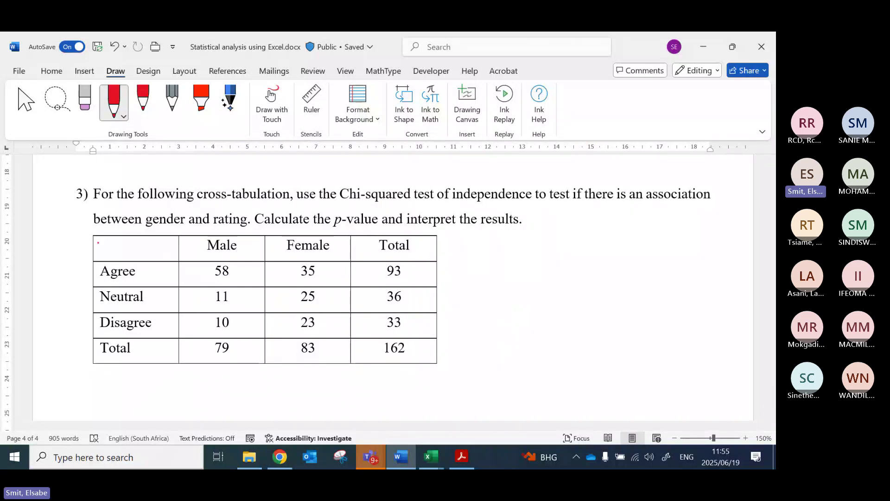
mouse_move(94, 237)
left_mouse_down()
mouse_move(98, 330)
mouse_move(308, 326)
mouse_move(344, 262)
mouse_move(284, 227)
mouse_move(90, 236)
left_mouse_up()
left_click(227, 307)
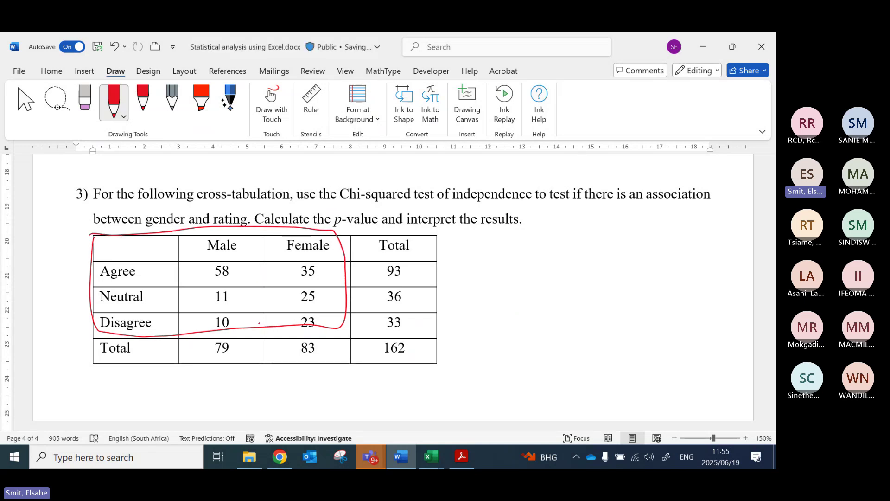
key("ctrl+z")
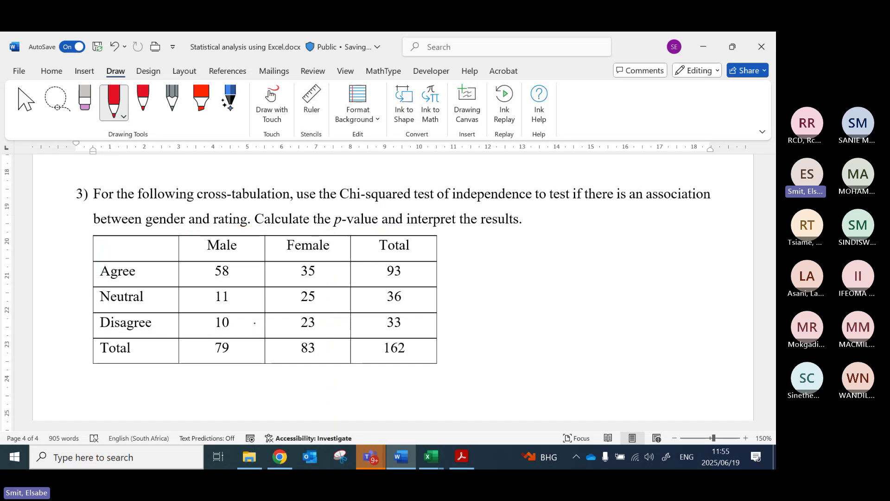
mouse_move(371, 262)
left_mouse_down()
mouse_move(424, 336)
mouse_move(418, 256)
left_mouse_up()
mouse_move(301, 332)
left_mouse_down()
mouse_move(200, 378)
mouse_move(278, 333)
left_mouse_up()
mouse_move(399, 338)
left_mouse_down()
mouse_move(416, 364)
mouse_move(406, 344)
left_mouse_up()
key("ctrl+z")
key("ctrl+z")
Step: Mark the table's row and column totals with red pen lines, and circle the grand total 162 with the note "= n" beside it
left_click_drag(420, 267, 429, 331)
left_click_drag(211, 366, 312, 366)
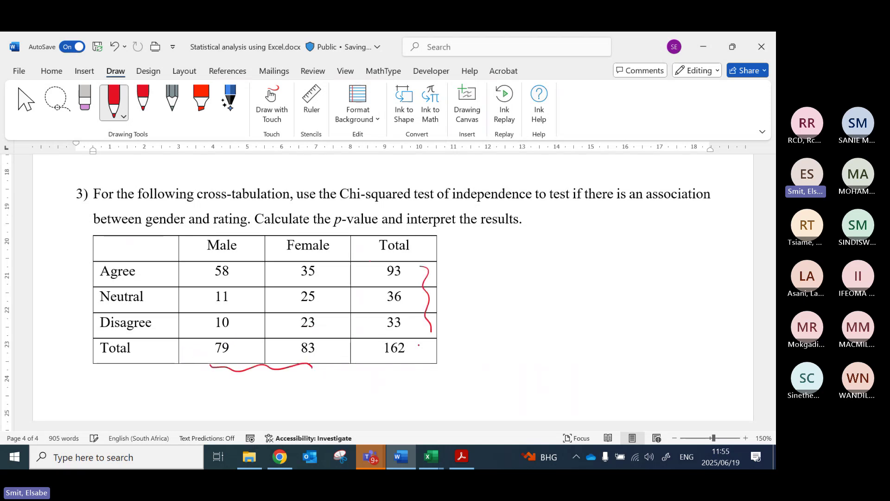
left_click_drag(419, 345, 411, 344)
left_click_drag(458, 351, 471, 350)
left_click_drag(458, 358, 471, 356)
left_click_drag(482, 358, 495, 357)
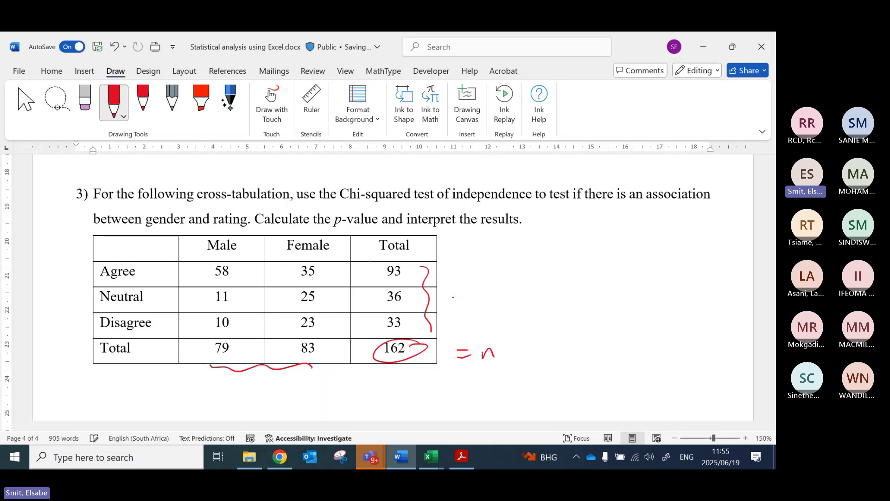
Step: Handwrite "row totals" in red beside the Total column and "column totals" below the Total row
left_click_drag(457, 301, 502, 254)
left_click_drag(494, 263, 506, 259)
left_click_drag(506, 266, 561, 239)
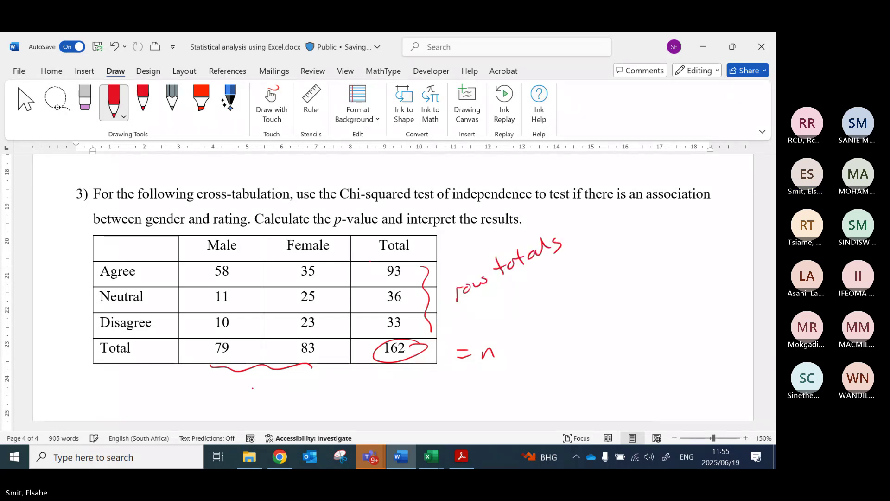
left_click_drag(220, 387, 218, 395)
left_click_drag(233, 388, 275, 390)
mouse_move(292, 378)
left_mouse_down()
mouse_move(297, 395)
mouse_move(340, 375)
mouse_move(341, 395)
left_mouse_up()
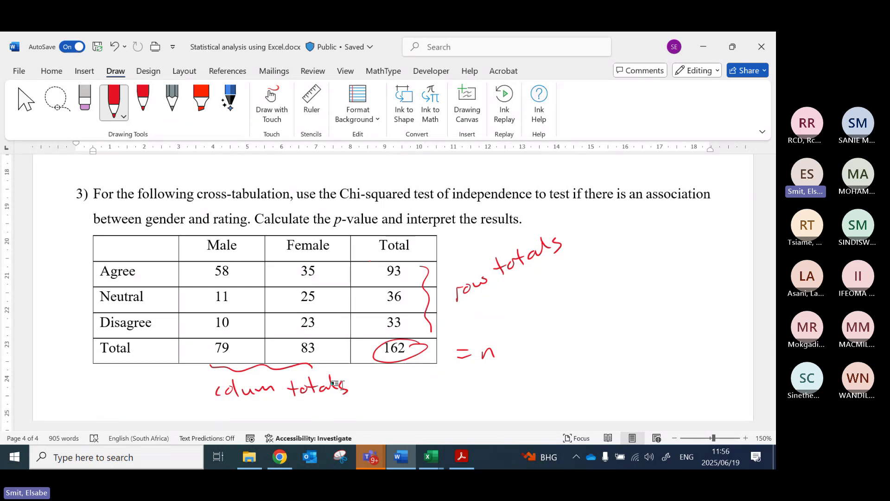
scroll(585, 325, "down", 2)
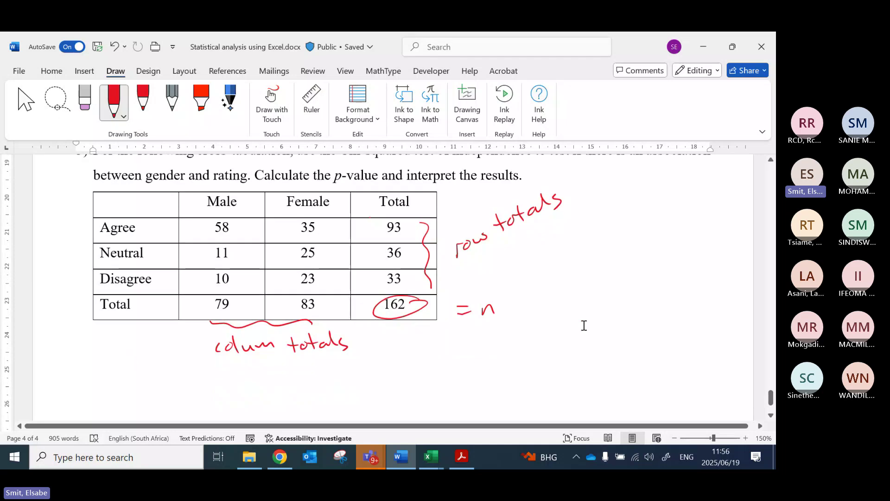
scroll(584, 326, "down", 3)
scroll(587, 330, "up", 3)
scroll(587, 329, "down", 1)
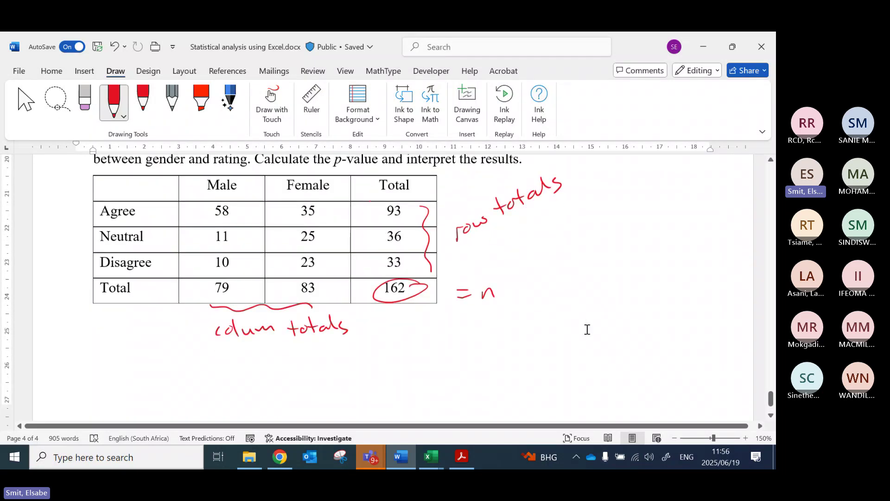
scroll(587, 329, "down", 3)
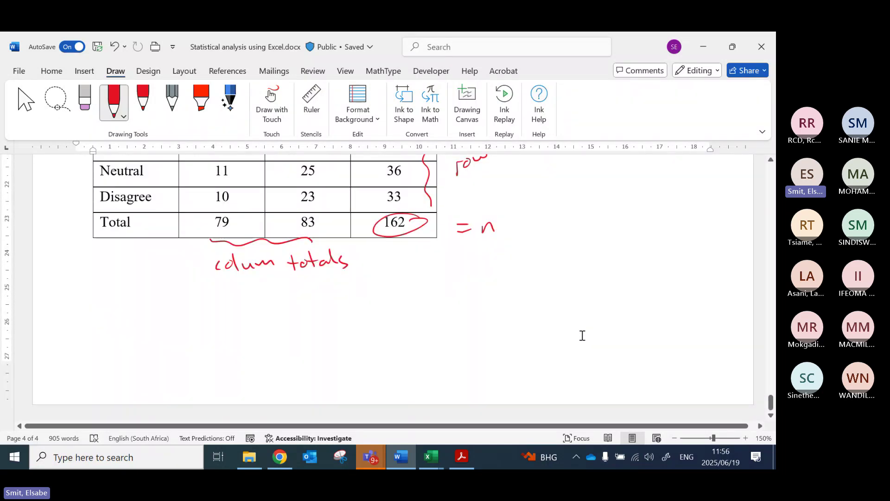
Step: Handwrite the null hypothesis "H₀: gender and rating are independent" in red below the cross-tabulation
left_click_drag(108, 290, 111, 312)
left_click_drag(105, 306, 114, 305)
left_click(132, 301)
left_click_drag(118, 311, 149, 317)
left_click(135, 310)
left_click_drag(154, 305, 202, 304)
left_click_drag(204, 306, 218, 295)
left_click_drag(245, 298, 258, 302)
mouse_move(267, 298)
left_mouse_down()
mouse_move(262, 282)
mouse_move(292, 295)
left_mouse_up()
left_click_drag(294, 297, 302, 300)
left_click_drag(308, 286, 310, 301)
left_click_drag(303, 294, 315, 292)
mouse_move(318, 295)
left_mouse_down()
mouse_move(337, 307)
mouse_move(378, 300)
left_mouse_up()
left_click_drag(380, 300, 429, 301)
mouse_move(436, 301)
left_mouse_down()
mouse_move(476, 297)
mouse_move(481, 309)
left_mouse_up()
left_click_drag(482, 293, 490, 295)
left_click_drag(499, 287, 500, 293)
left_click_drag(532, 289, 579, 292)
left_click_drag(569, 284, 585, 279)
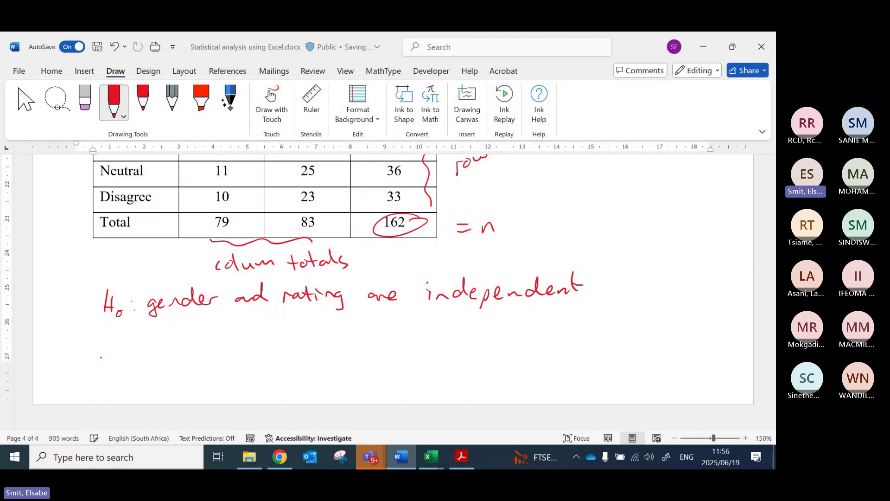
Step: Handwrite the alternative hypothesis that gender and rating are dependent in red beneath the null hypothesis
mouse_move(104, 334)
left_mouse_down()
mouse_move(103, 358)
mouse_move(114, 345)
left_mouse_up()
left_click_drag(115, 333, 114, 357)
left_click_drag(122, 350, 120, 359)
left_click(132, 345)
left_click(132, 355)
mouse_move(175, 345)
left_mouse_down()
mouse_move(160, 369)
mouse_move(179, 356)
left_mouse_up()
left_click_drag(181, 355, 197, 353)
left_click_drag(211, 346, 204, 352)
mouse_move(214, 332)
left_mouse_down()
mouse_move(216, 353)
mouse_move(255, 354)
left_mouse_up()
left_click_drag(256, 352, 277, 351)
left_click_drag(284, 330, 283, 352)
left_click_drag(304, 343, 332, 353)
mouse_move(324, 343)
left_mouse_down()
mouse_move(367, 350)
mouse_move(369, 364)
mouse_move(468, 330)
left_mouse_up()
left_click(404, 343)
left_click(498, 332)
mouse_move(471, 345)
left_mouse_down()
mouse_move(489, 359)
mouse_move(521, 347)
left_mouse_up()
mouse_move(523, 343)
left_mouse_down()
mouse_move(531, 326)
mouse_move(563, 344)
left_mouse_up()
left_click_drag(568, 327, 571, 346)
Step: Circle the Male Agree count 58 and handwrite the independence rule P(A∩B) = P(A)P(B) beside the table, underlining both sides
scroll(570, 297, "up", 4)
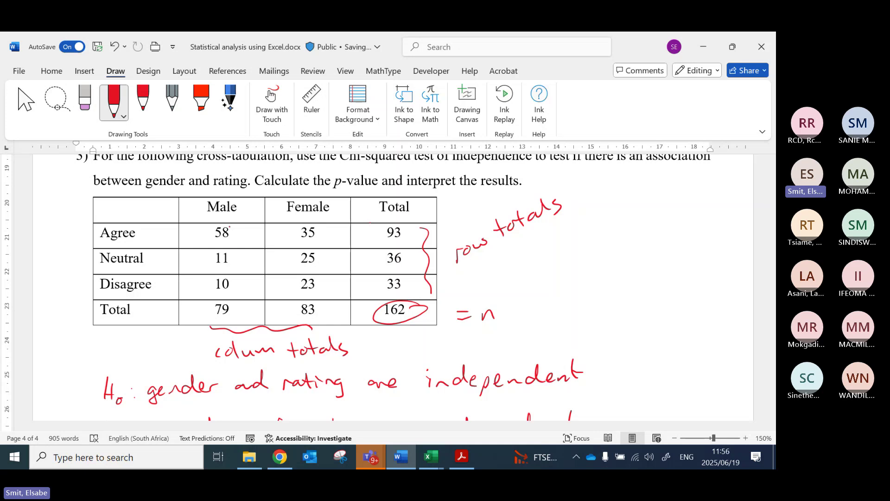
mouse_move(229, 221)
left_mouse_down()
mouse_move(209, 226)
mouse_move(217, 244)
mouse_move(235, 236)
mouse_move(231, 222)
left_mouse_up()
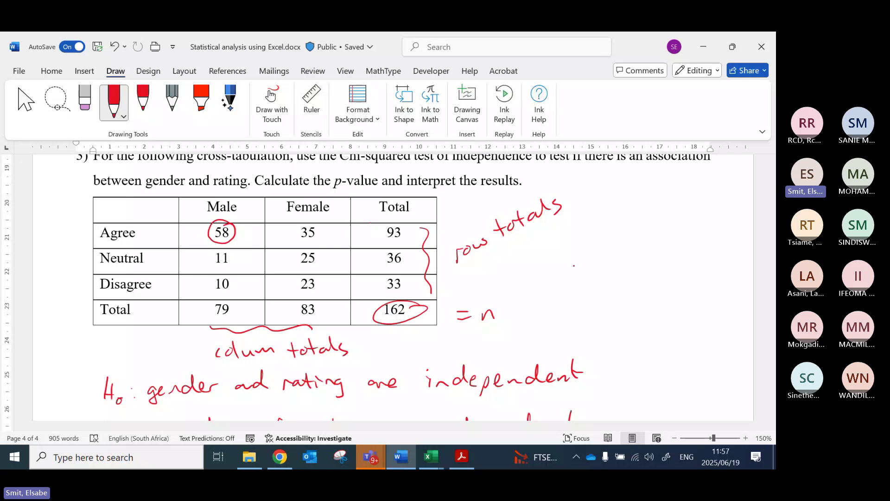
mouse_move(544, 259)
left_mouse_down()
mouse_move(545, 276)
mouse_move(546, 267)
left_mouse_up()
left_click(564, 268)
mouse_move(558, 257)
left_mouse_down()
mouse_move(558, 273)
mouse_move(588, 264)
left_mouse_up()
mouse_move(592, 263)
left_mouse_down()
mouse_move(593, 245)
mouse_move(593, 263)
left_mouse_up()
mouse_move(602, 242)
left_mouse_down()
mouse_move(603, 263)
mouse_move(627, 247)
left_mouse_up()
left_click_drag(621, 254, 637, 252)
mouse_move(638, 235)
left_mouse_down()
mouse_move(650, 246)
mouse_move(697, 232)
left_mouse_up()
left_click(671, 223)
left_click_drag(701, 218, 711, 237)
left_click(661, 261)
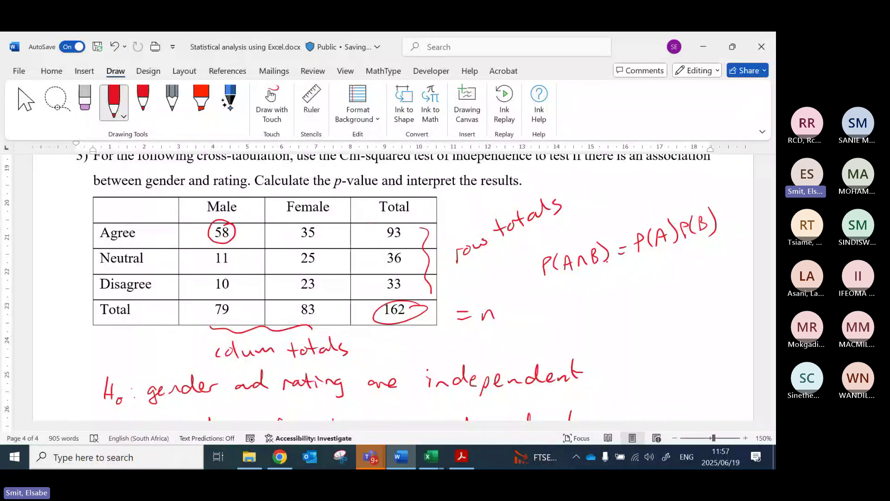
left_click_drag(566, 281, 597, 274)
left_click_drag(647, 264, 704, 242)
Step: Mark the Agree total 93, the Male total 79 and the grand total 162, and clear the marks for the Male Agree cell
mouse_move(400, 222)
left_mouse_down()
mouse_move(402, 242)
mouse_move(405, 224)
left_mouse_up()
mouse_move(234, 302)
left_mouse_down()
mouse_move(223, 299)
mouse_move(236, 308)
mouse_move(230, 300)
left_mouse_up()
left_click_drag(390, 329, 398, 324)
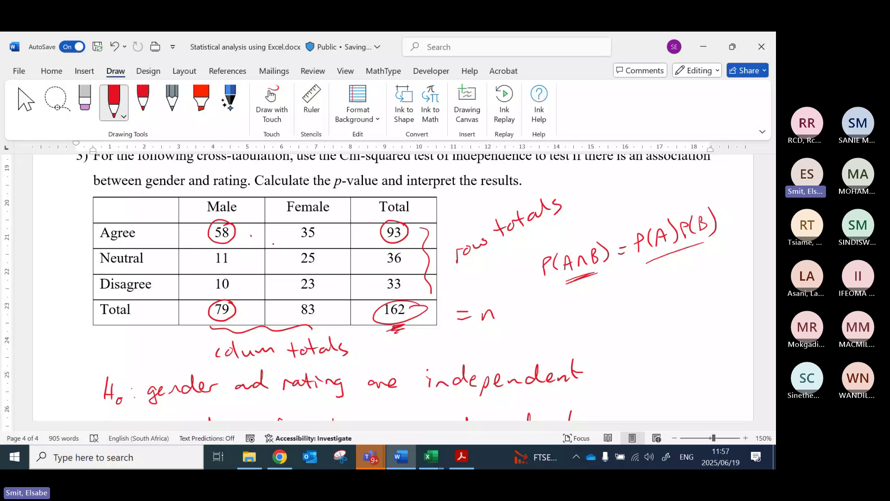
mouse_move(249, 233)
left_mouse_down()
mouse_move(261, 228)
mouse_move(234, 234)
left_mouse_up()
left_click(394, 242)
left_click(224, 301)
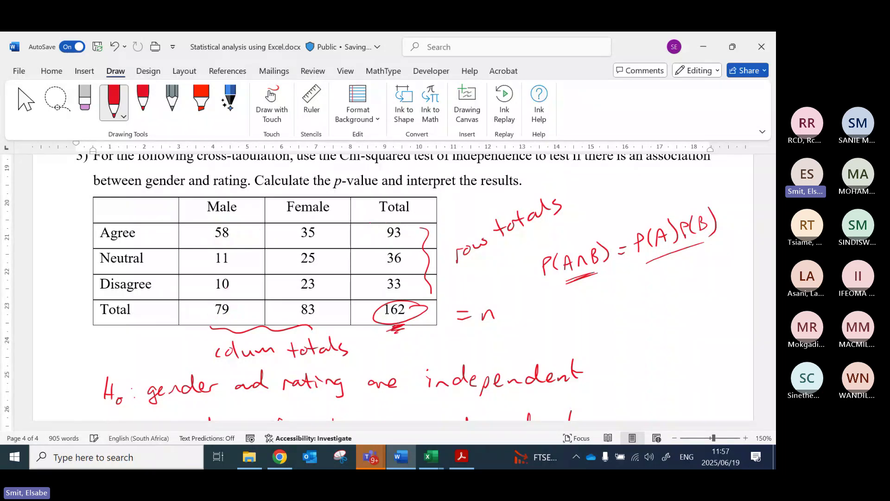
left_click(397, 329)
Step: Circle the Female Agree count 35 with its totals 93 and 83, and undo these marks
mouse_move(318, 223)
left_mouse_down()
mouse_move(299, 242)
mouse_move(320, 225)
left_mouse_up()
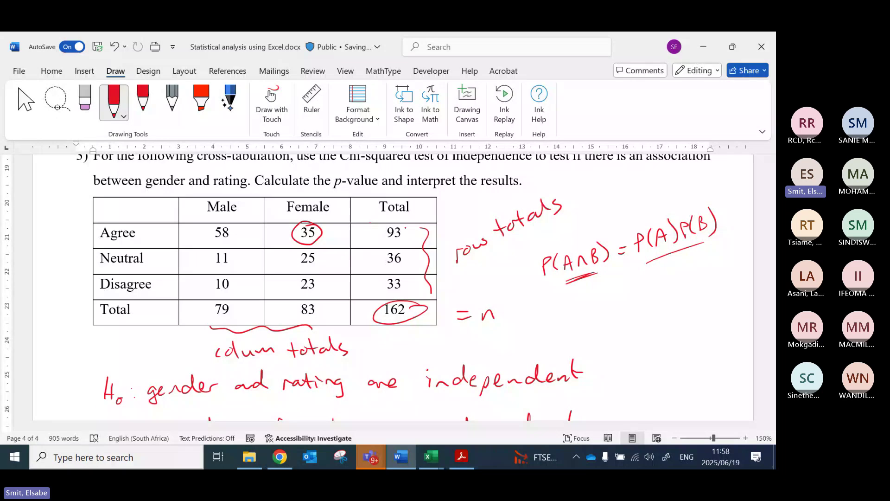
mouse_move(403, 225)
left_mouse_down()
mouse_move(388, 240)
mouse_move(405, 226)
left_mouse_up()
mouse_move(318, 302)
left_mouse_down()
mouse_move(296, 318)
mouse_move(319, 306)
left_mouse_up()
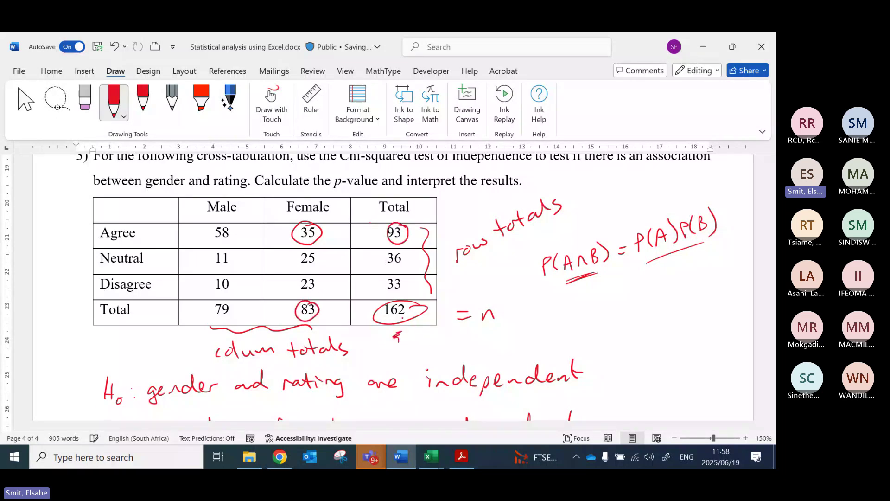
key("ctrl+z")
key("ctrl+z")
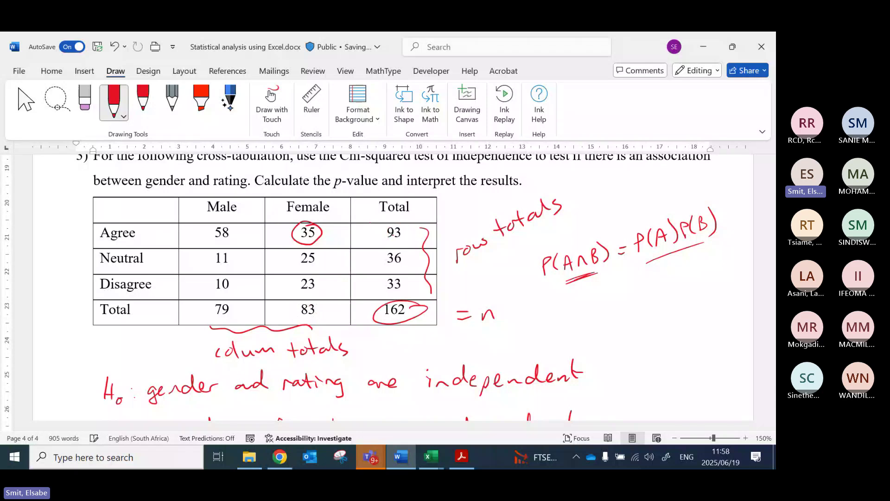
key("ctrl+z")
Step: Circle the Female Disagree count 23 with its totals 33 and 83, and remove these marks
left_click_drag(317, 280, 321, 278)
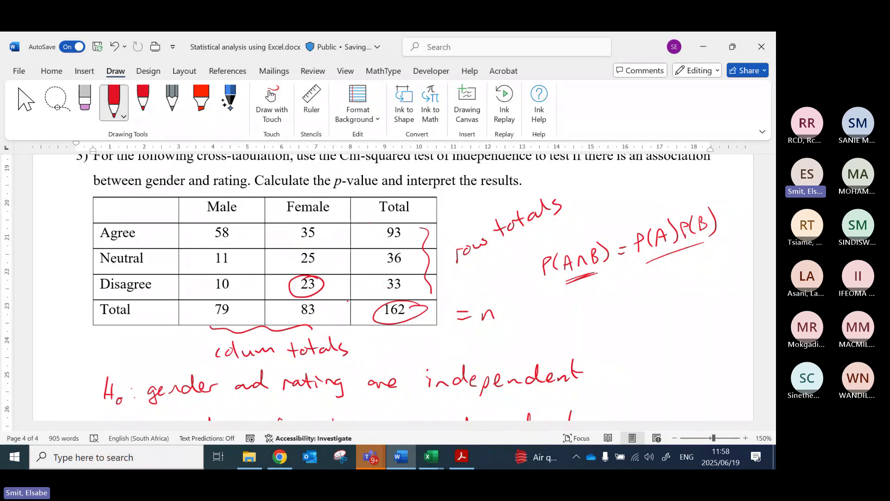
left_click_drag(400, 278, 404, 278)
left_click_drag(315, 304, 319, 304)
left_click_drag(405, 331, 397, 337)
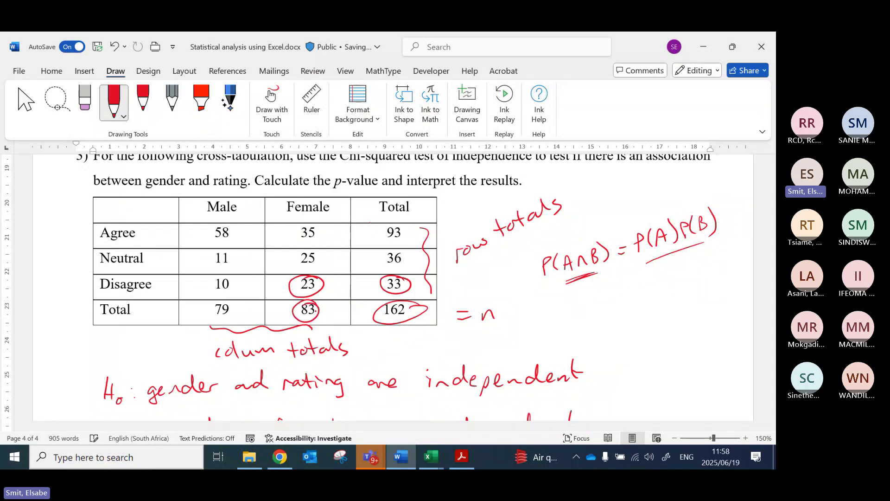
left_click_drag(319, 310, 325, 305)
left_click_drag(324, 288, 320, 280)
left_click_drag(378, 287, 383, 284)
left_click_drag(325, 306, 317, 310)
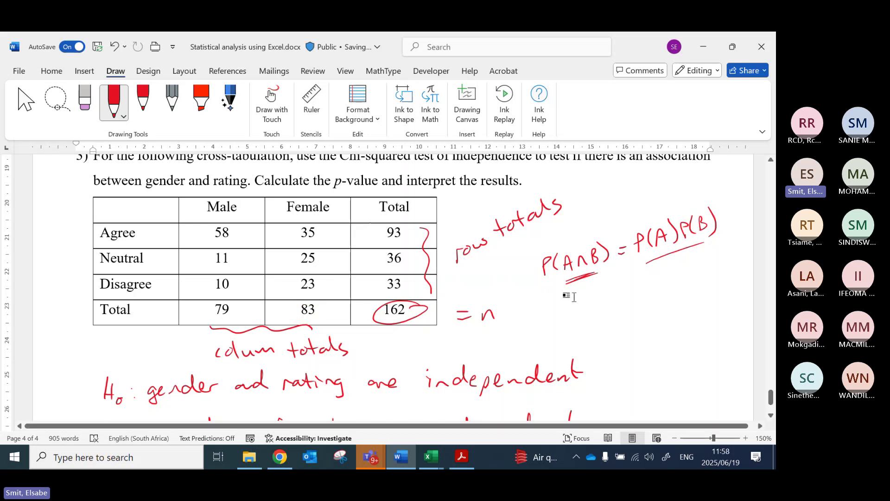
Step: Switch to the Independence sheet in Excel and copy the observed table A1:C4 without its totals to A7
key("alt+Tab")
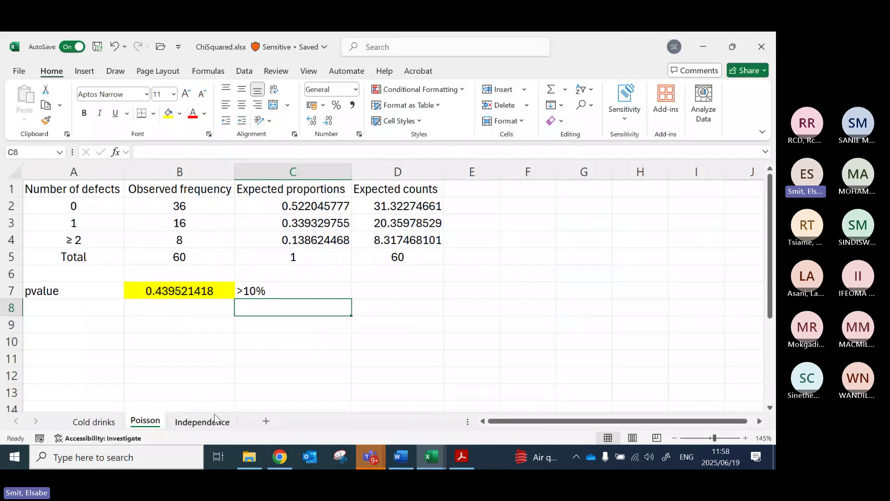
left_click(202, 422)
scroll(234, 276, "up", 4)
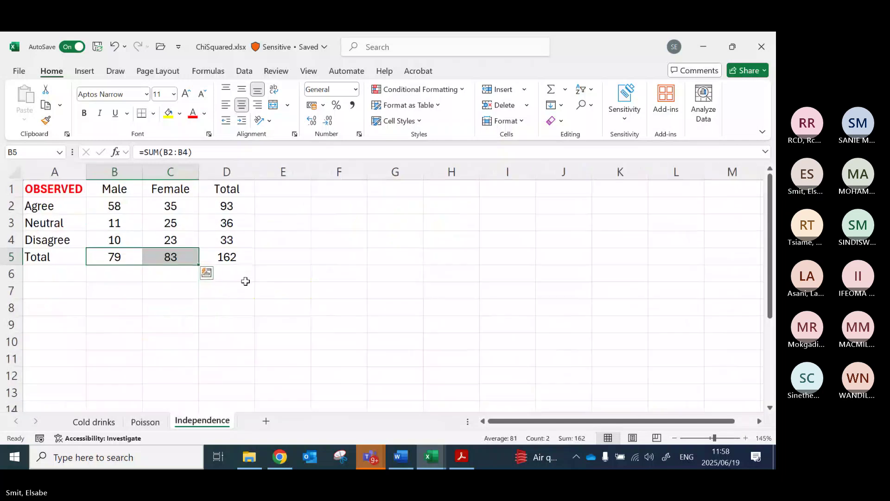
left_click_drag(63, 188, 179, 240)
key("ctrl+c")
left_click(73, 294)
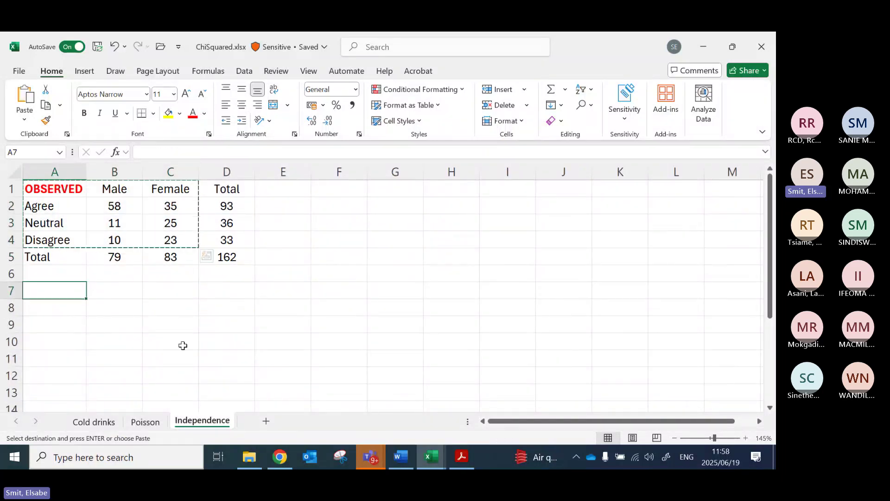
key("ctrl+v")
Step: Change the copied table's heading in A7 to EXPECTED and clear its counts in B8:C10
left_click(56, 287)
type("EX")
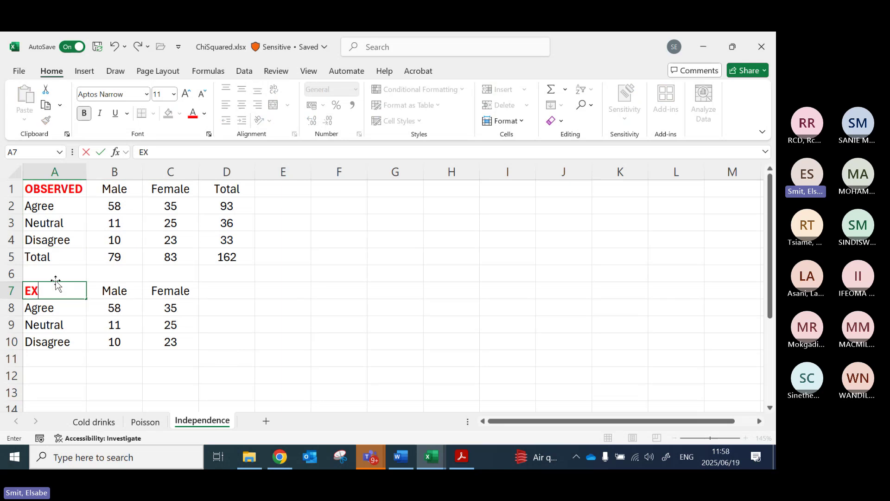
type("PECTED")
key("Return")
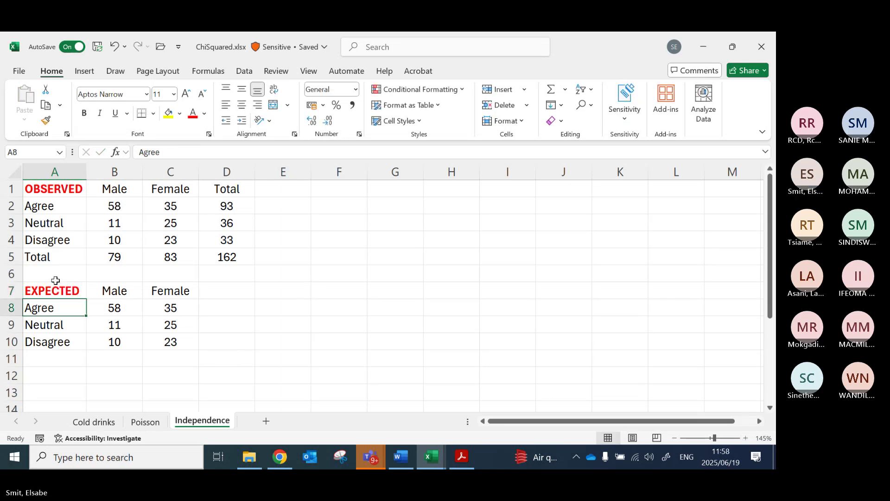
left_click_drag(114, 308, 162, 345)
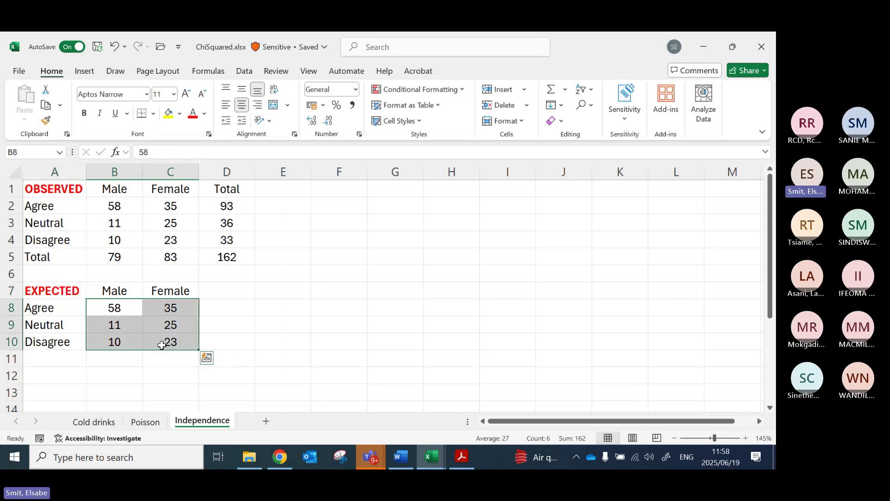
key("Delete")
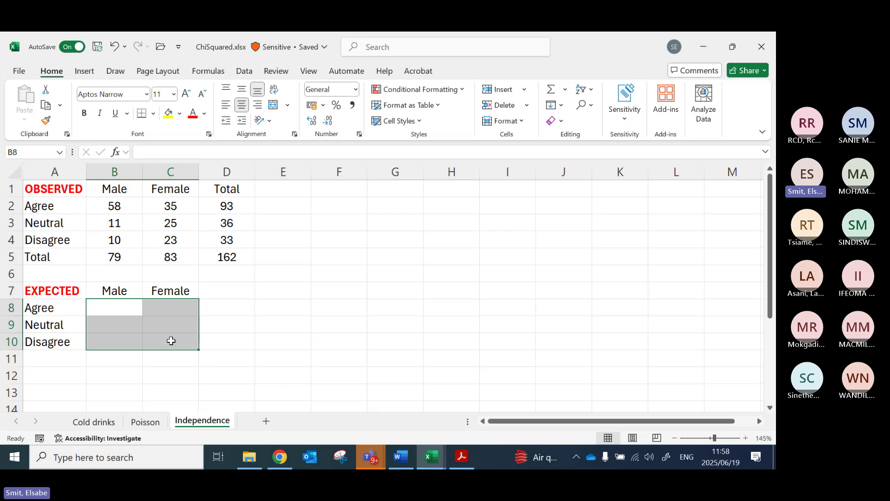
Step: Examine the Agree row total, Male column total and grand total, checking the annotated table in the Word document
left_click(121, 308)
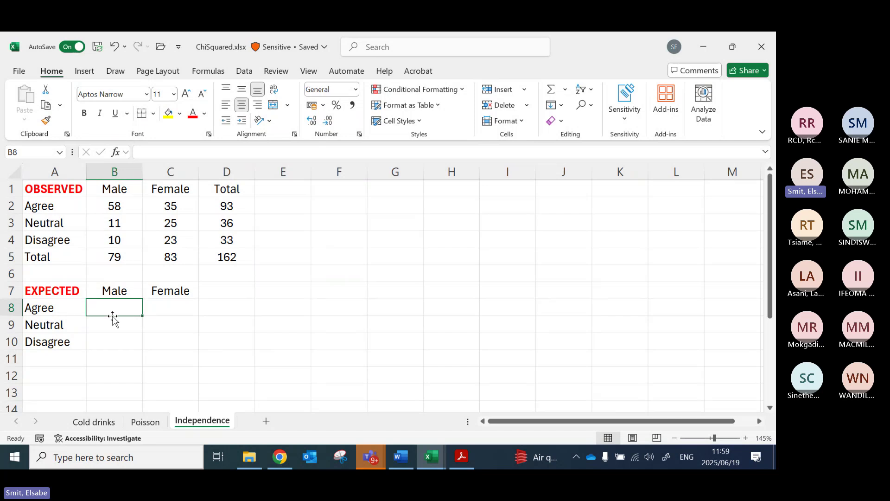
left_click(227, 206)
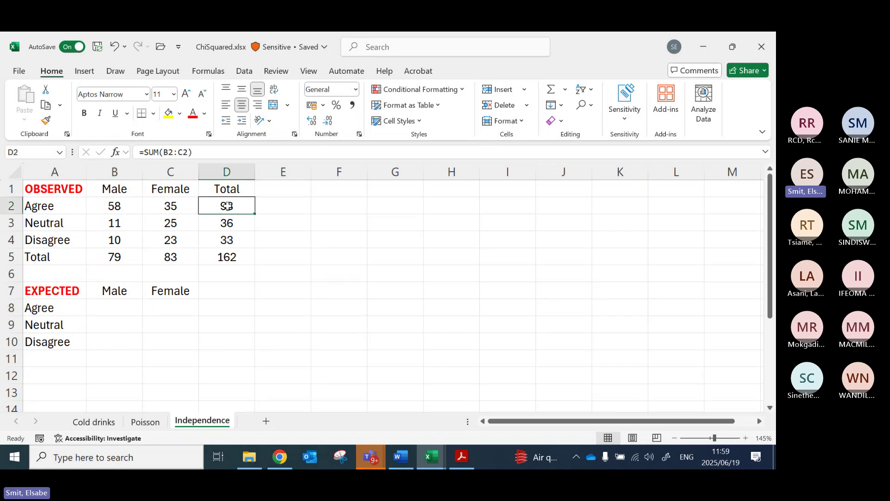
left_click(109, 258)
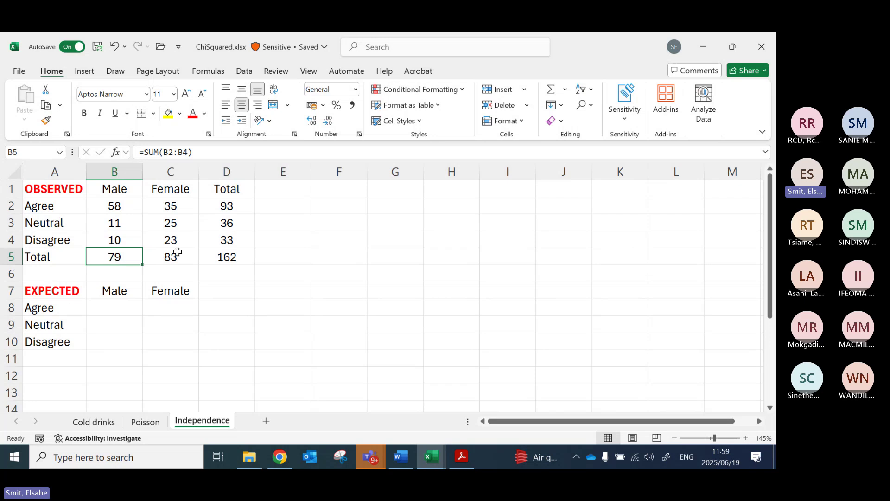
left_click(230, 261)
key("alt+Tab")
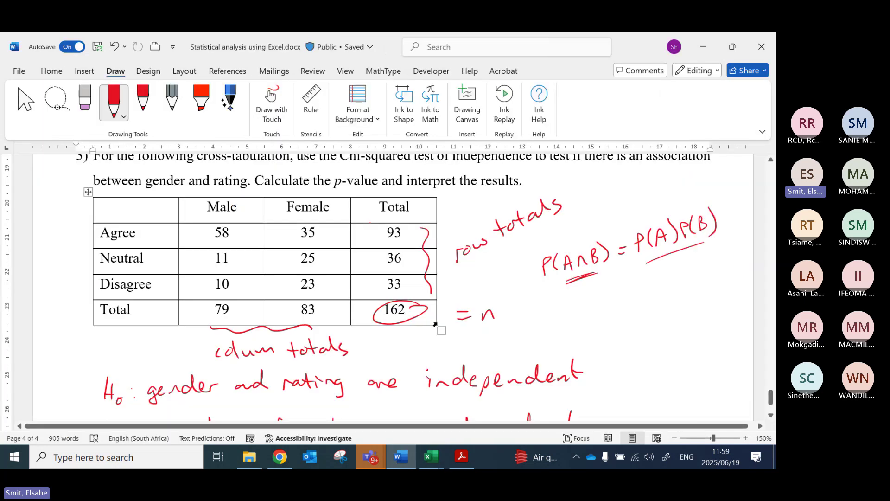
key("alt+Tab")
left_click(103, 313)
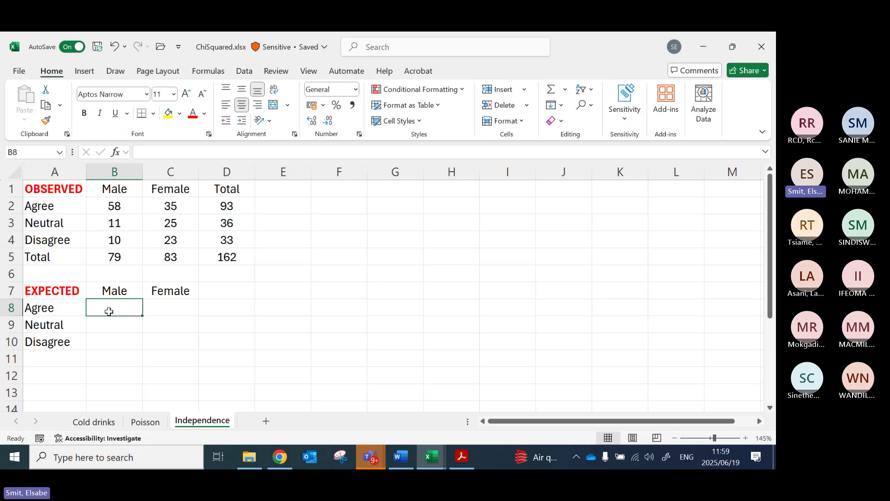
Step: Look over columns B to D and rows 2 to 4 of the observed table to distinguish column from row references
left_click(114, 171)
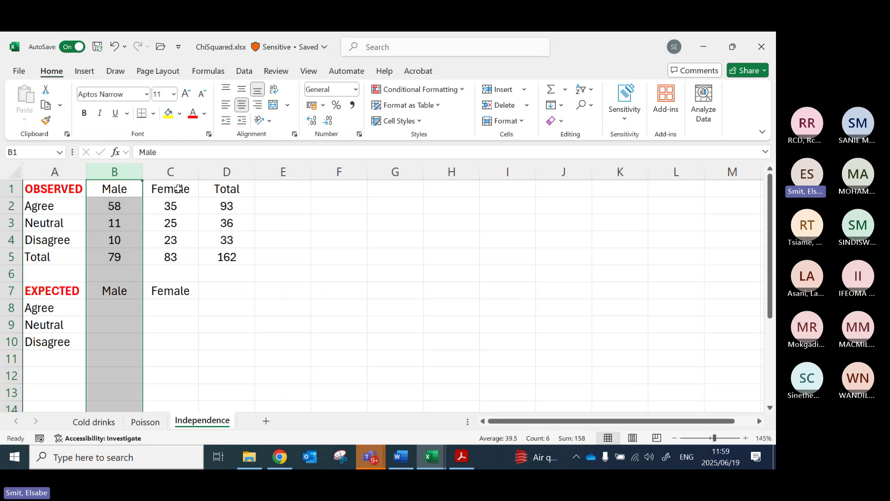
left_click(172, 172)
left_click(223, 172)
left_click(118, 173)
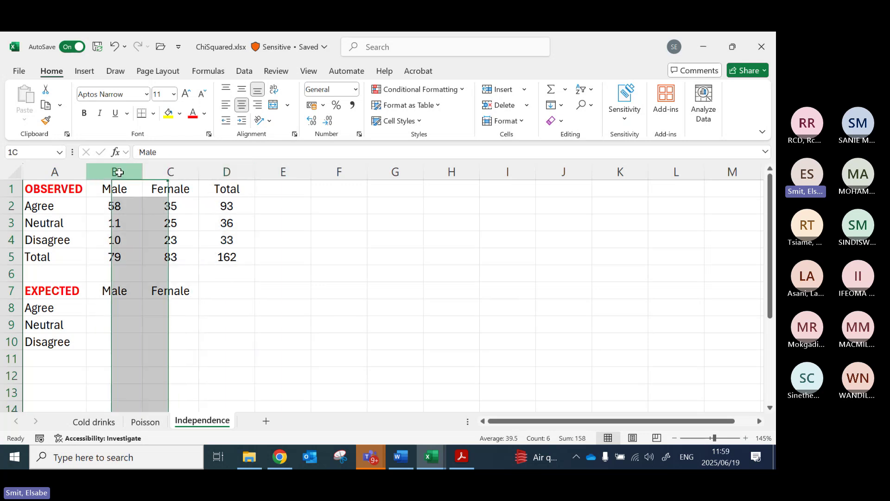
left_click(11, 206)
left_click(12, 223)
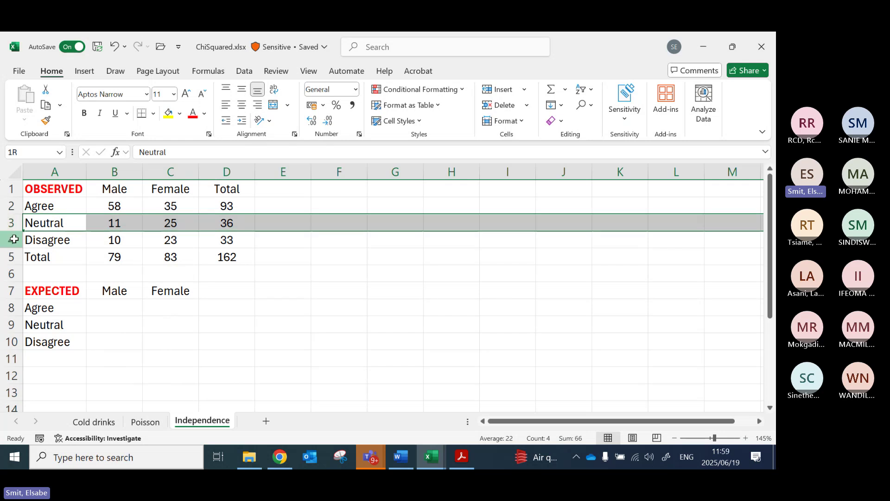
left_click(13, 240)
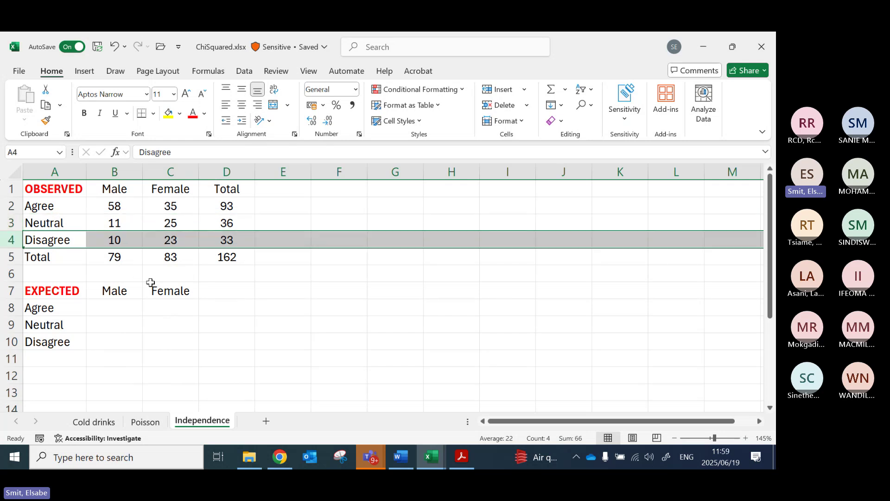
Step: Enter the expected-count formula =$D2*B$5/$D$5 in B8 for the Agree/Male cell
left_click(119, 308)
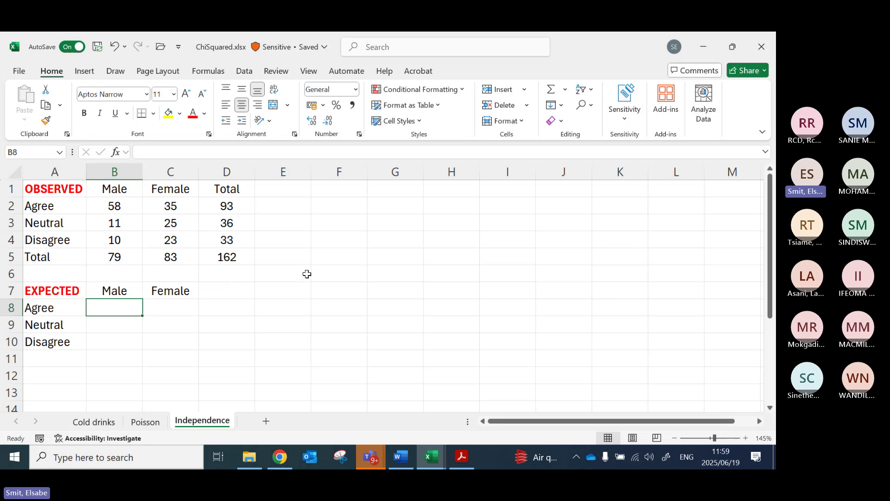
type("=")
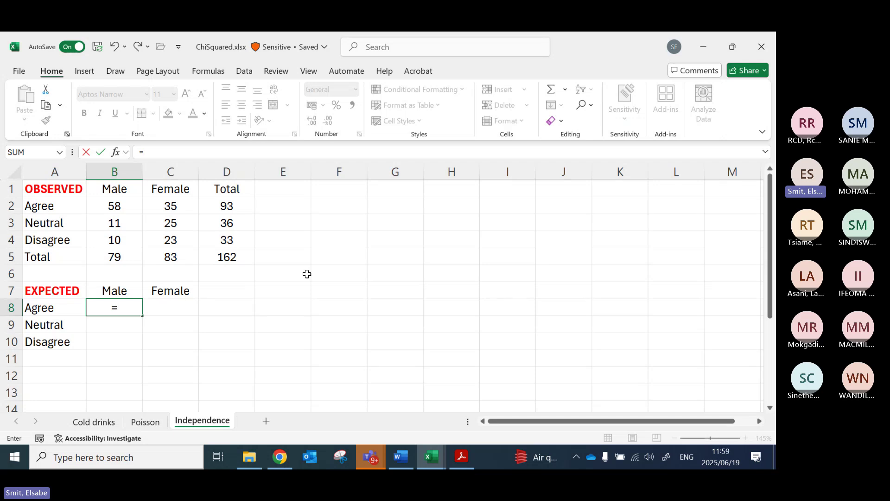
left_click(232, 206)
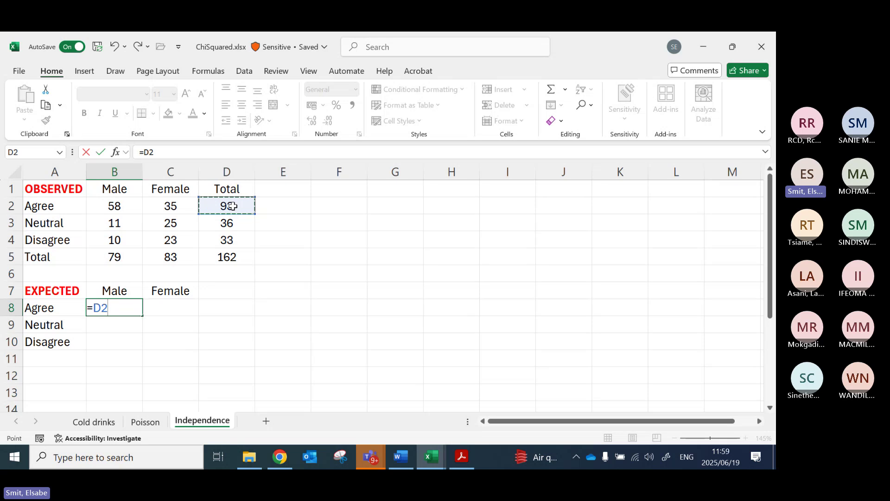
key("F4")
key("F4")
key("F4")
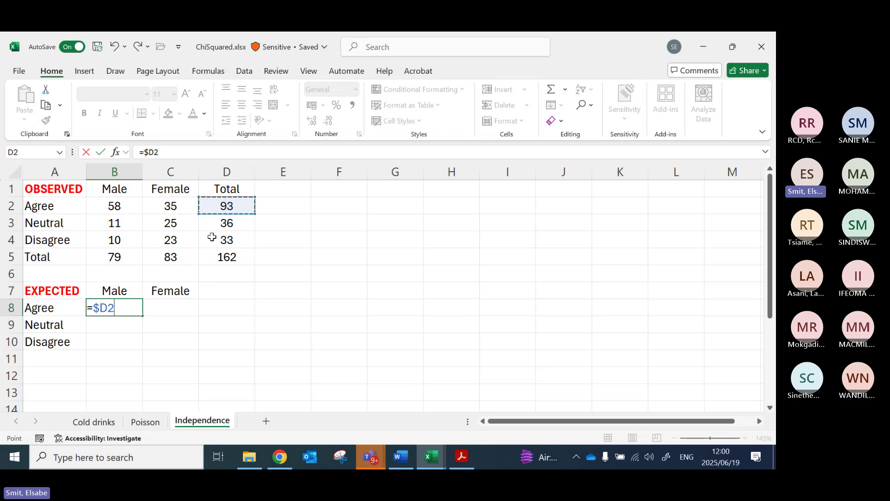
type("*")
left_click(115, 258)
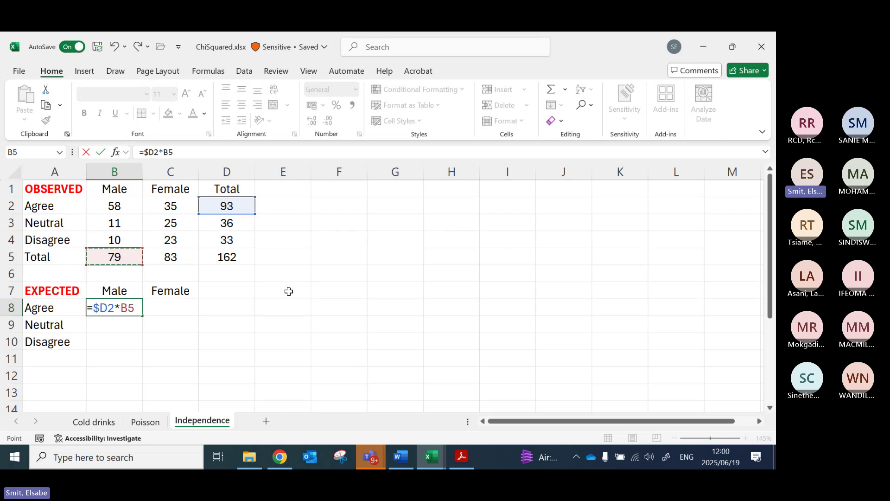
key("F4")
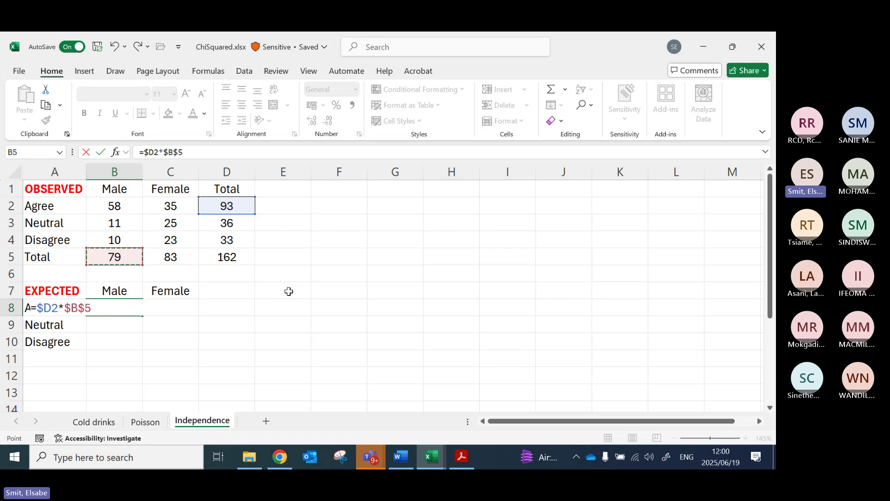
key("F4")
type("/")
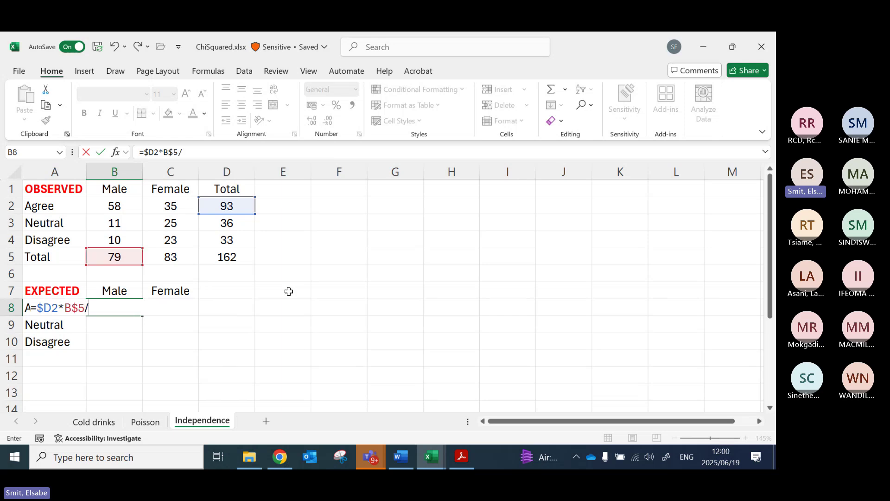
left_click(227, 256)
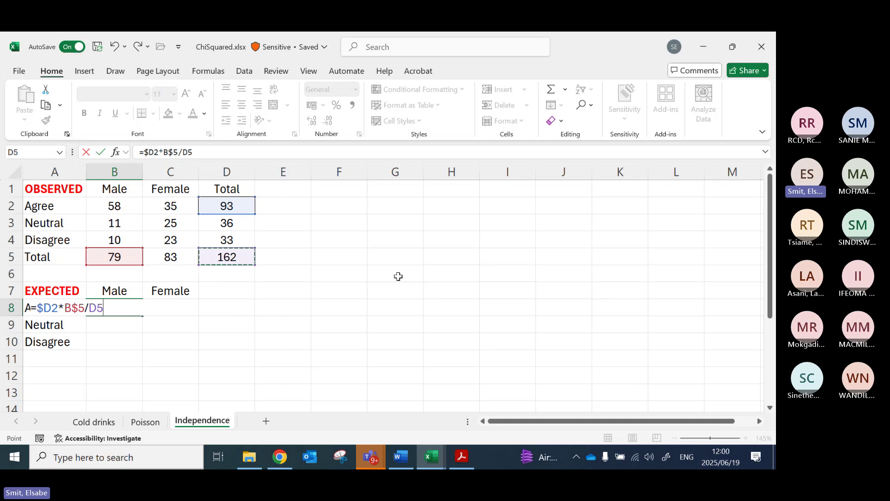
key("F4")
key("Return")
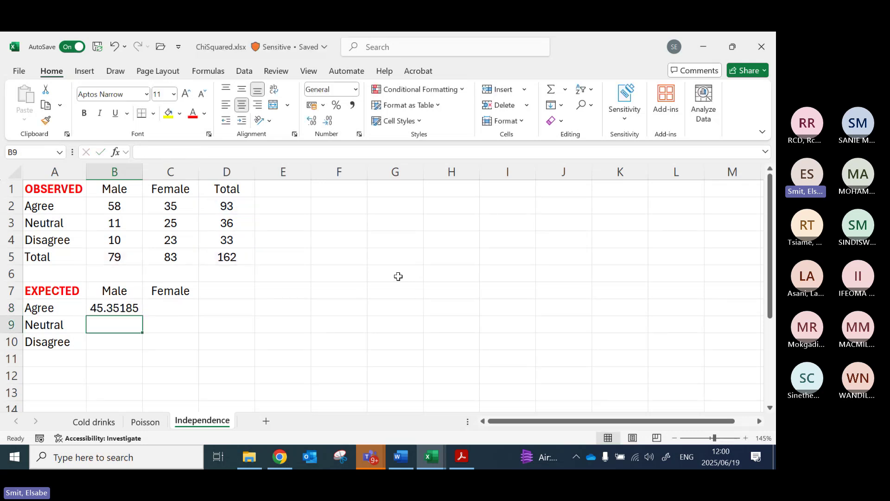
Step: Copy the expected-count formula from B8 across the whole expected table B8:C10
key("Up")
key("ctrl+c")
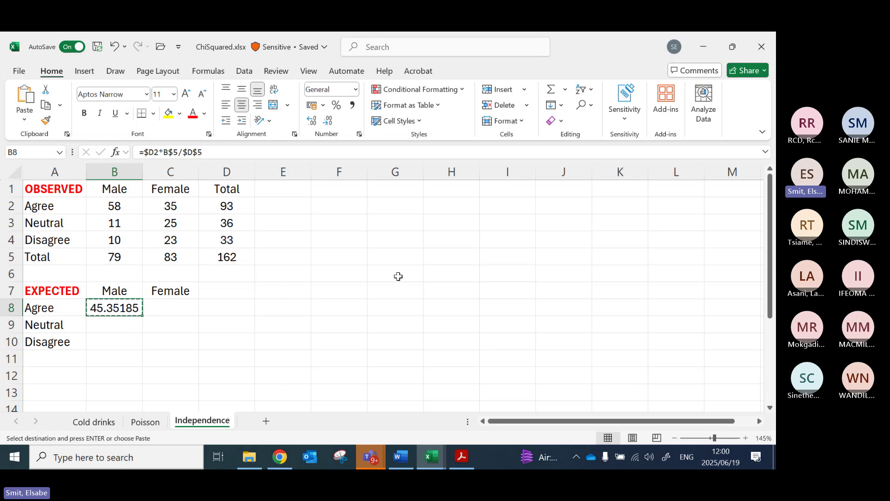
key("shift+Right")
key("shift+Down")
key("shift+Down")
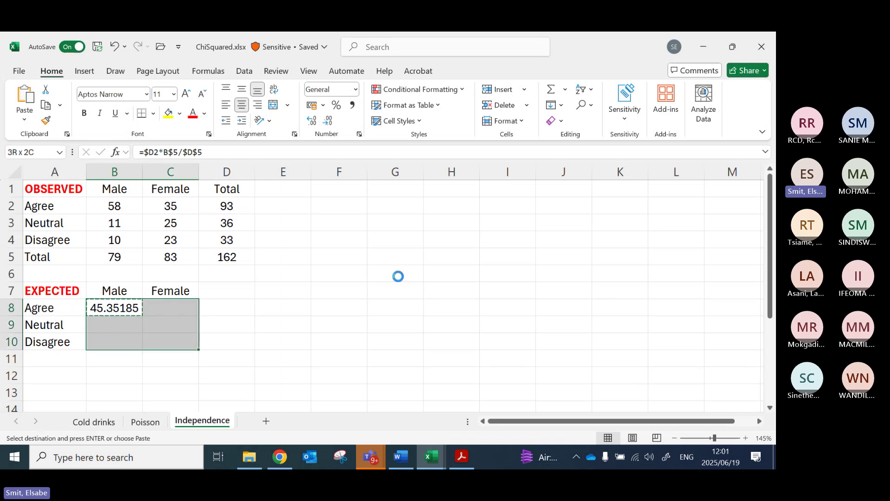
key("Return")
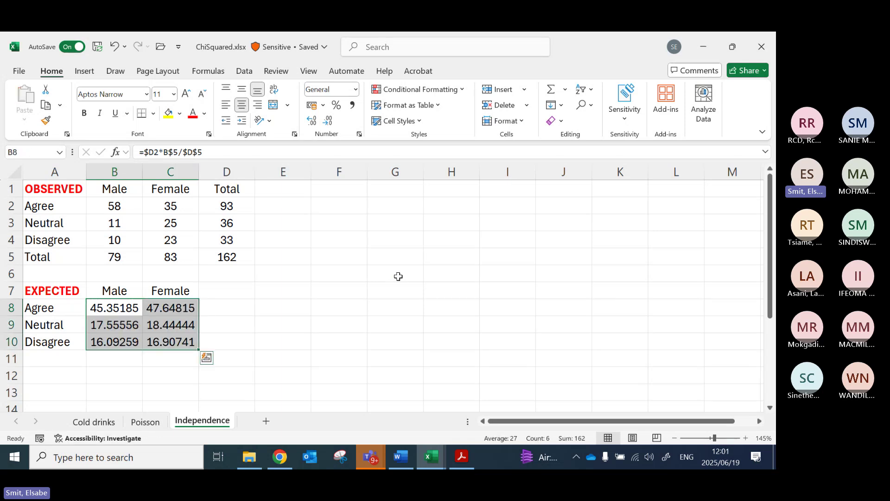
Step: Check which totals the copied formulas in B9 and C10 refer to, leaving both formulas as they are
left_click(116, 325)
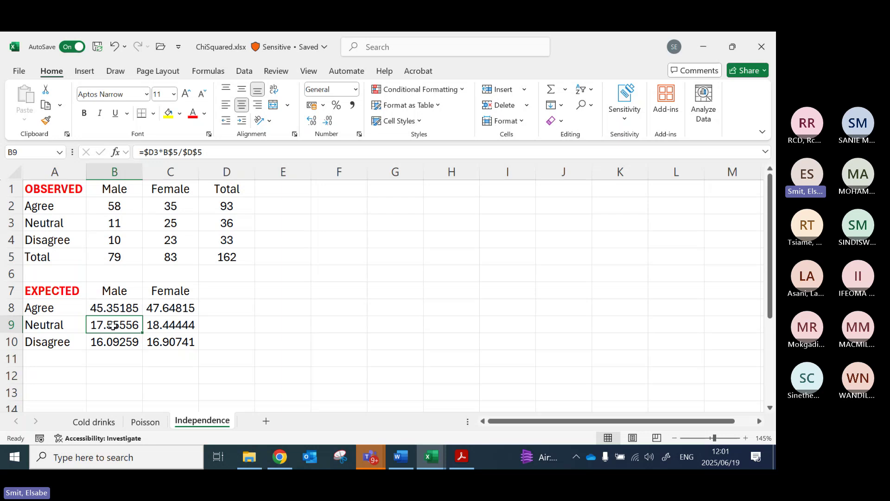
double_click(112, 326)
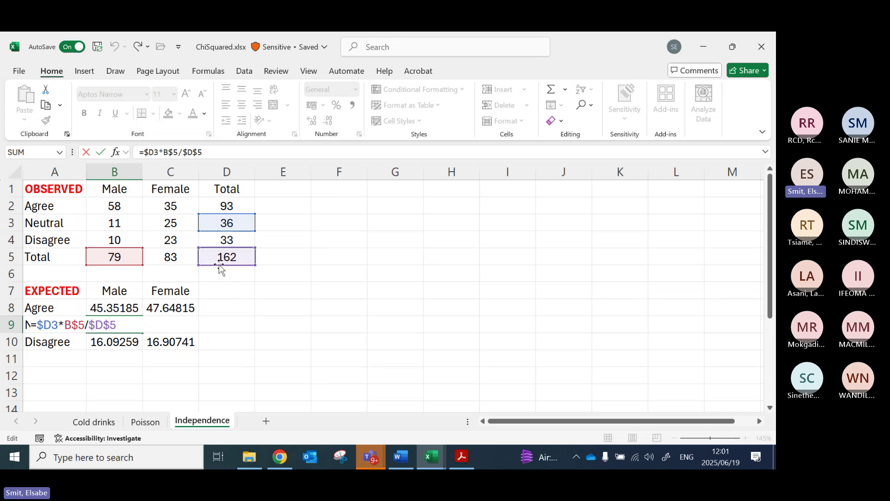
key("ctrl+Return")
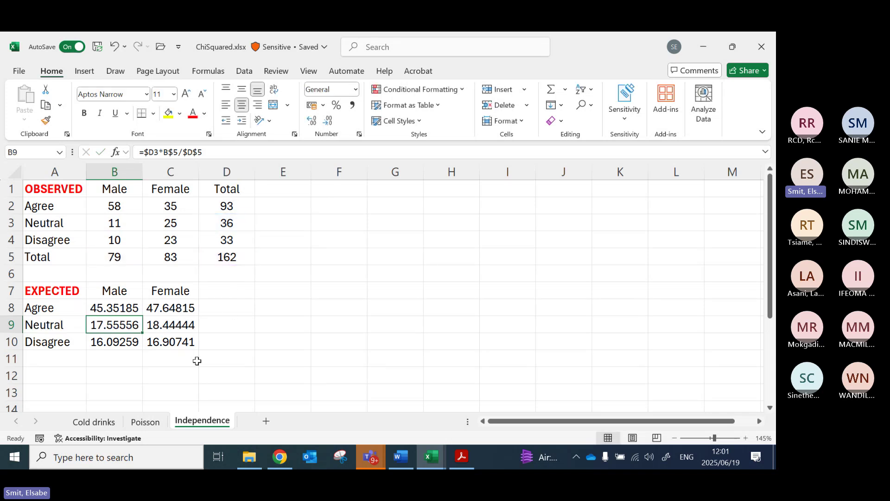
left_click(172, 342)
double_click(172, 342)
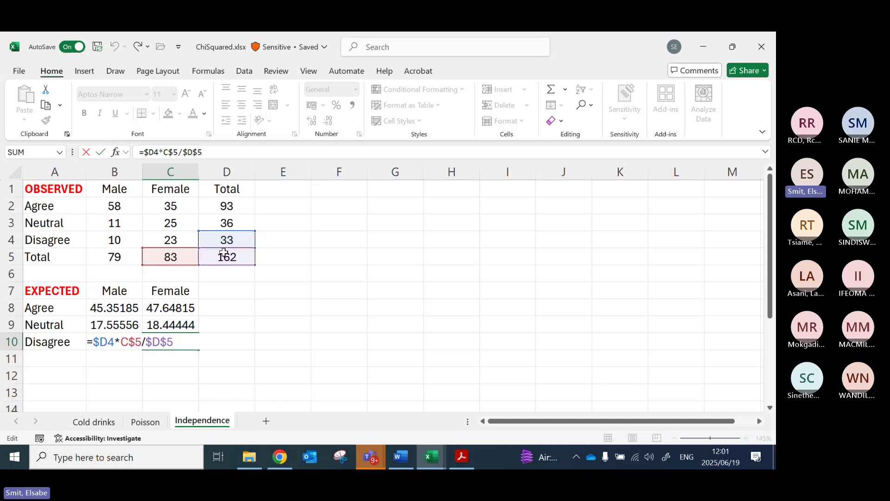
key("ctrl+Return")
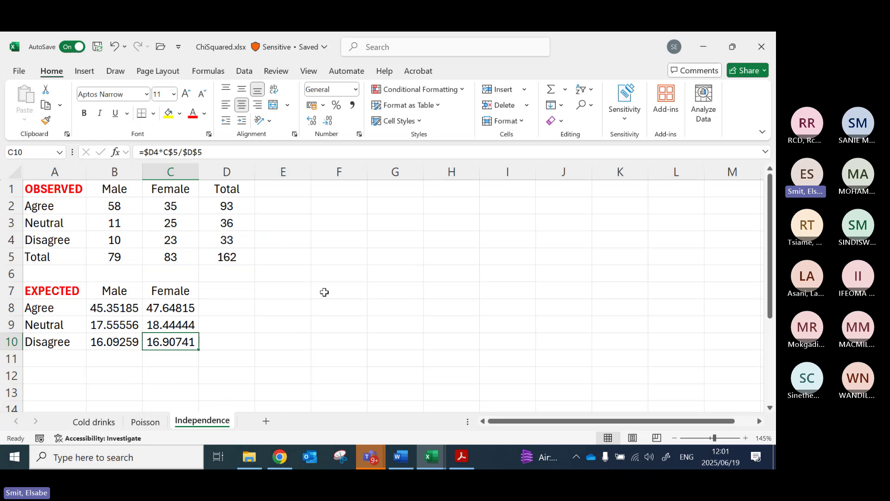
Step: Label F2 as pvalue and calculate it in G2 with CHISQ.TEST on observed range B2:C4 and expected range B8:C10
left_click(354, 202)
type("pvalue")
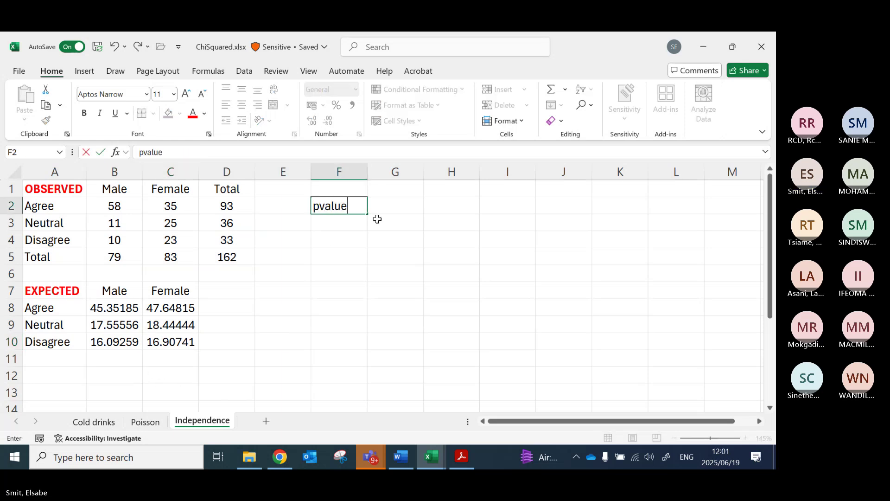
key("Tab")
type("=chist")
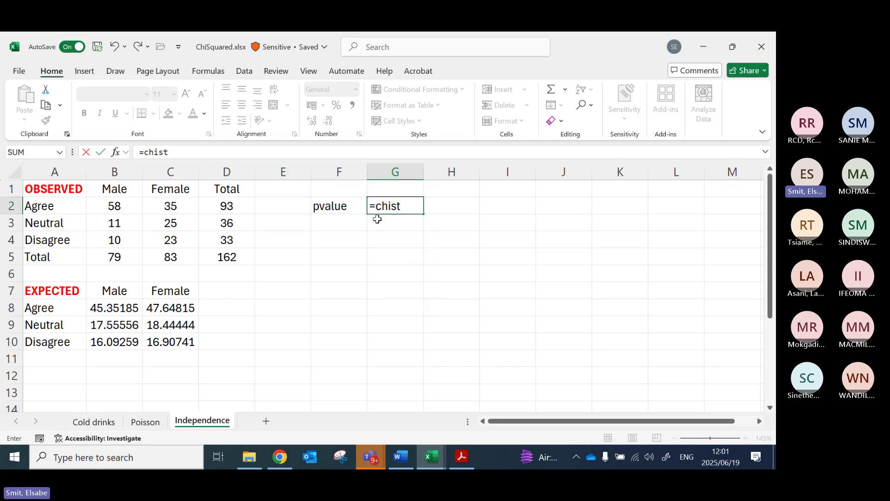
key("BackSpace")
type("q")
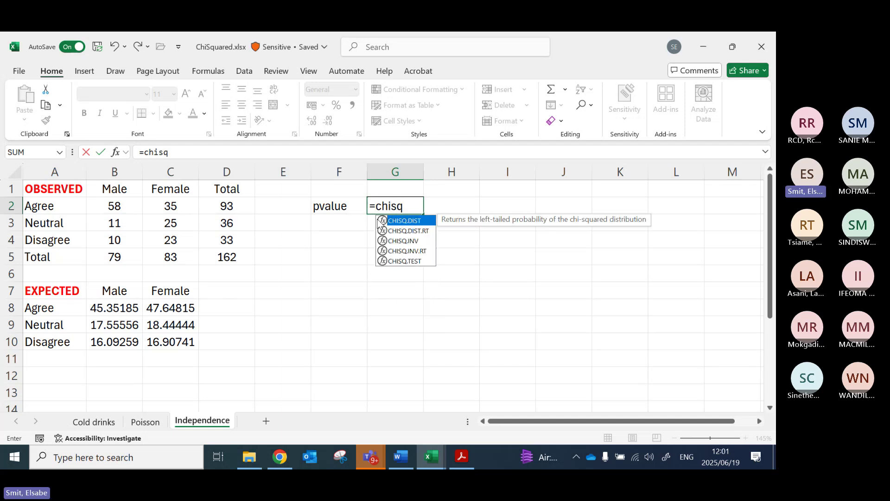
type(".test(")
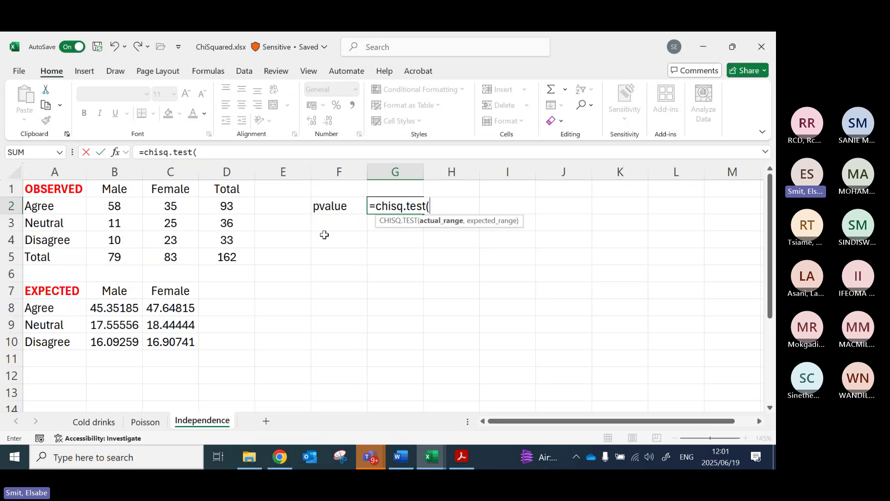
left_click_drag(110, 207, 169, 234)
type(",")
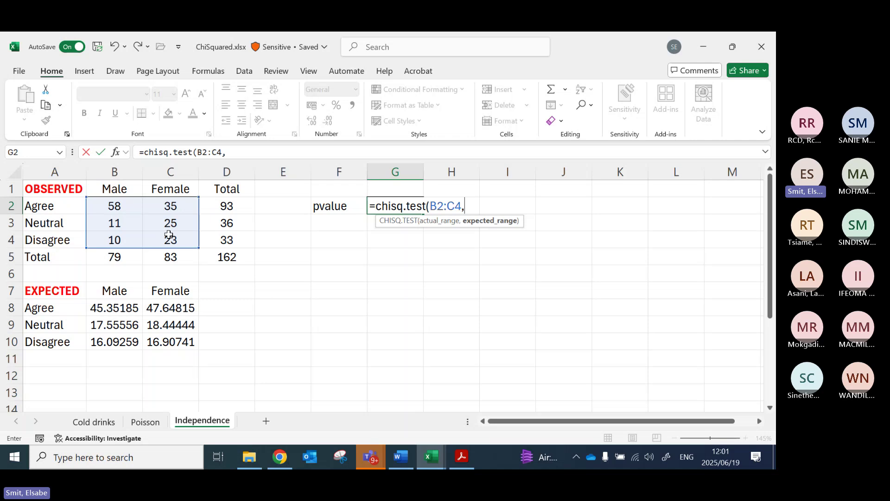
left_click_drag(113, 307, 164, 336)
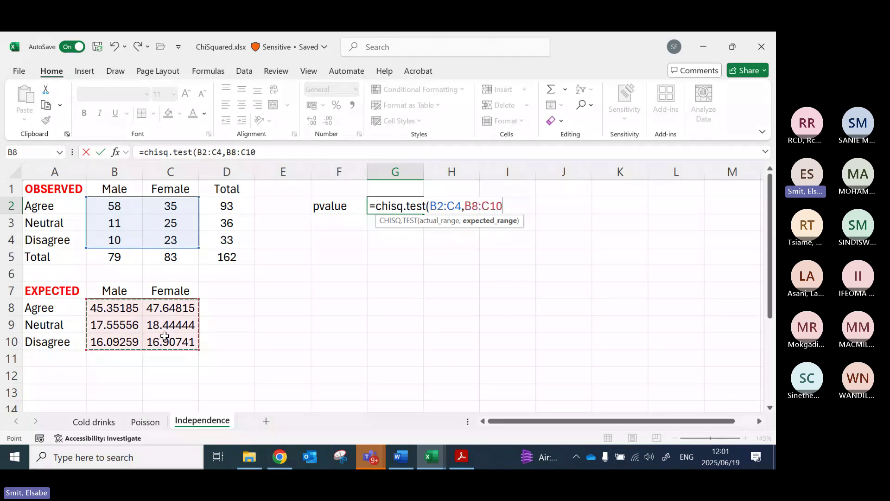
key("Return")
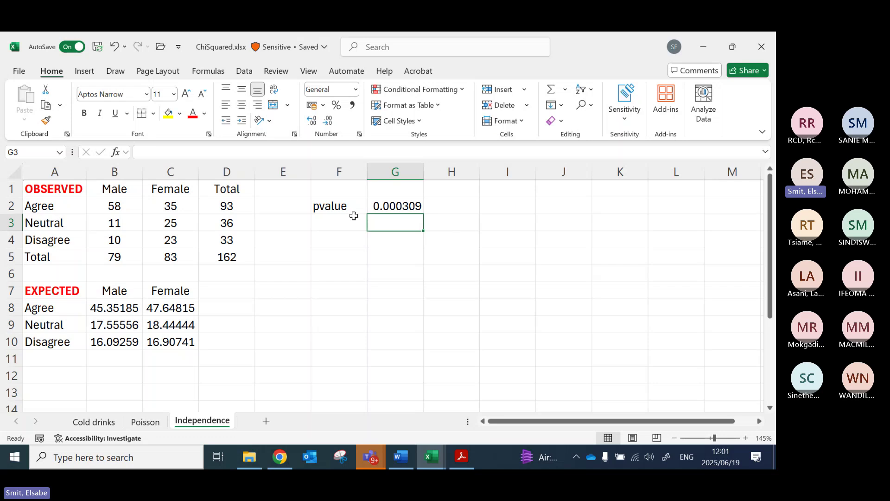
Step: Highlight the p-value in G2 in yellow and enter the note <1% beside it in H2
left_click(401, 209)
left_click(169, 113)
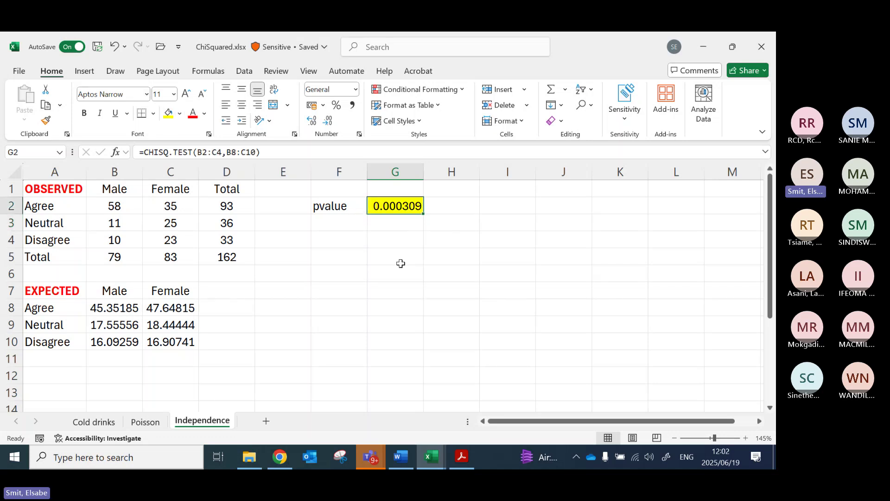
left_click(466, 208)
type("<")
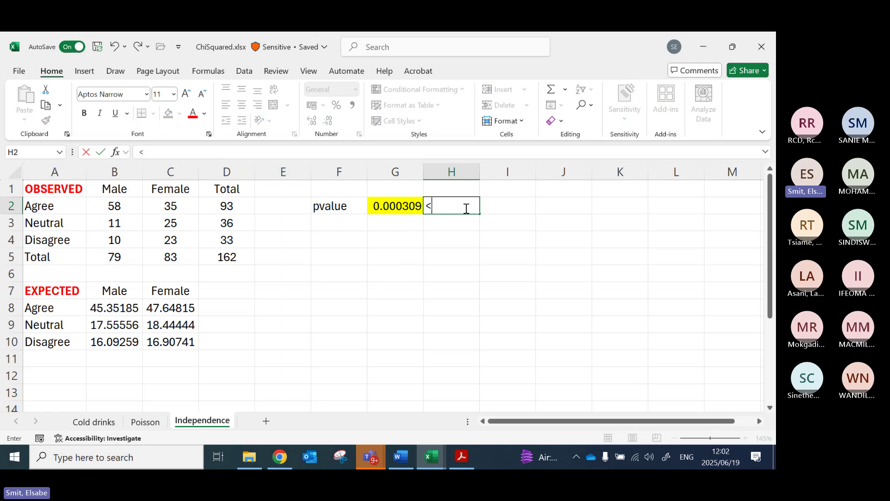
type("1%")
key("Return")
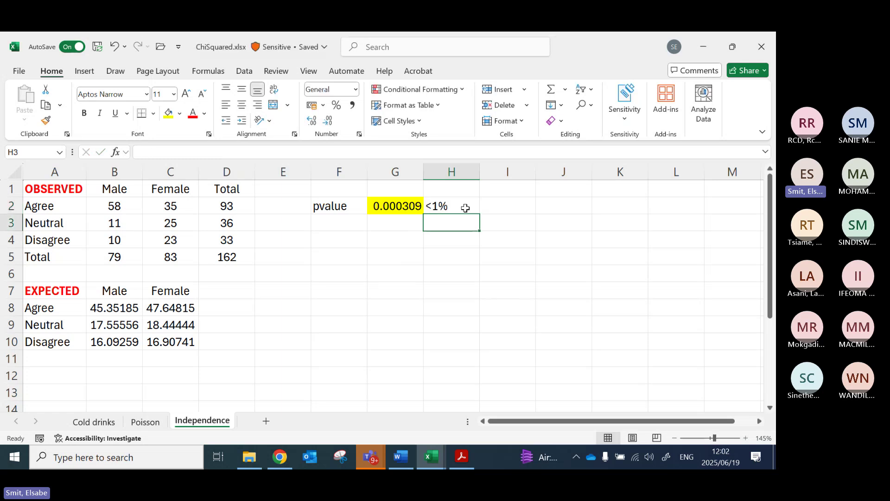
Step: Switch to the Word document and ink the missing r at the end of "gende" in the handwritten H1 hypothesis
key("alt+Tab")
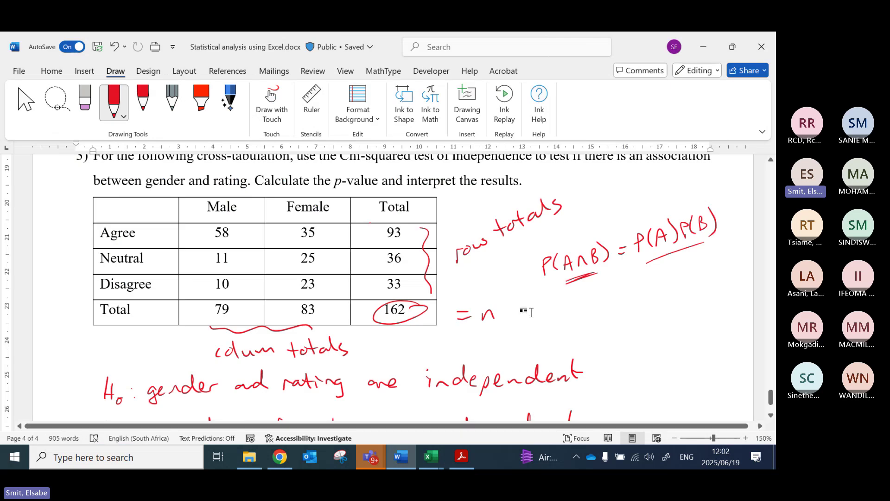
scroll(522, 312, "down", 3)
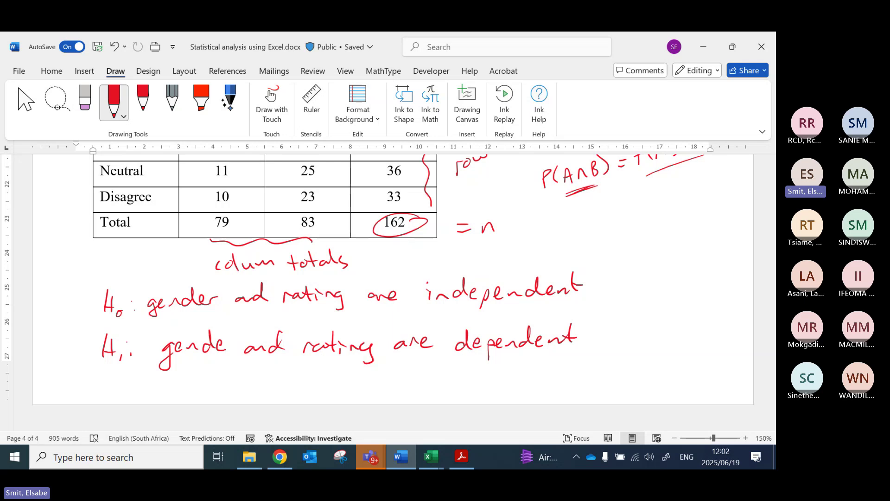
left_click_drag(227, 348, 234, 339)
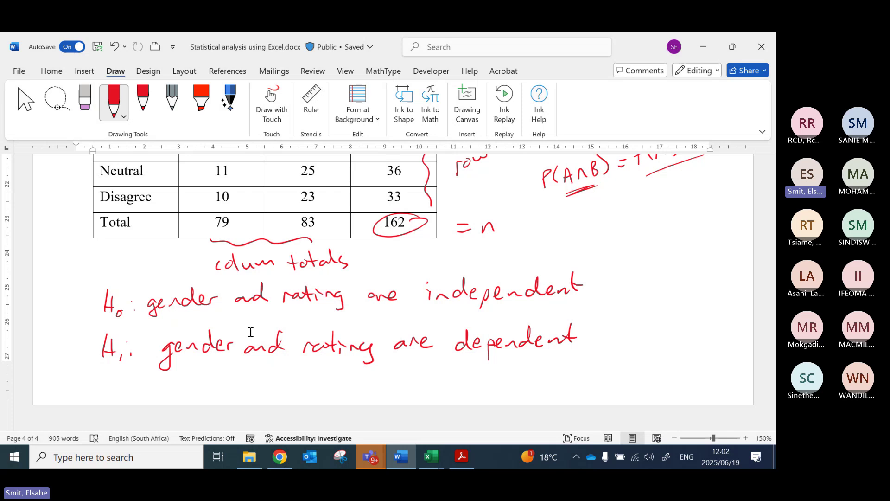
Step: Switch back to Excel and reduce the expected counts in B8:C10 to one decimal place
key("alt+Tab")
left_click_drag(135, 308, 185, 344)
left_click(328, 120)
left_click(328, 121)
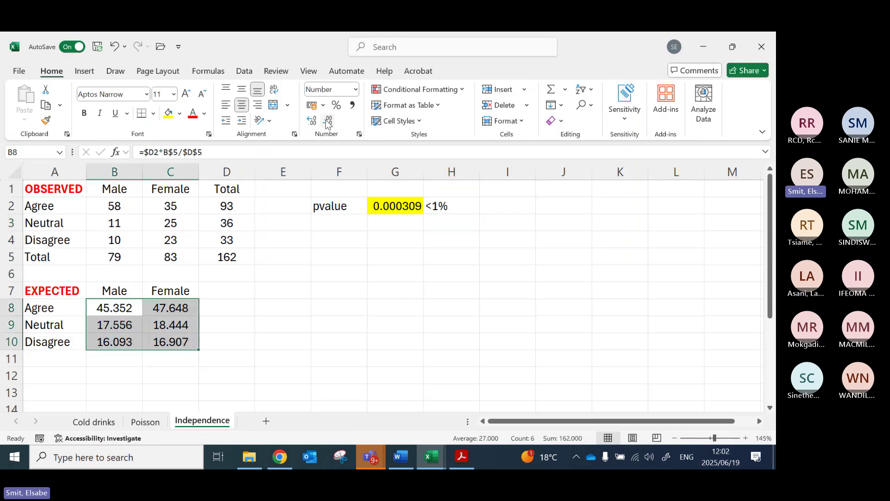
left_click(329, 120)
left_click(329, 121)
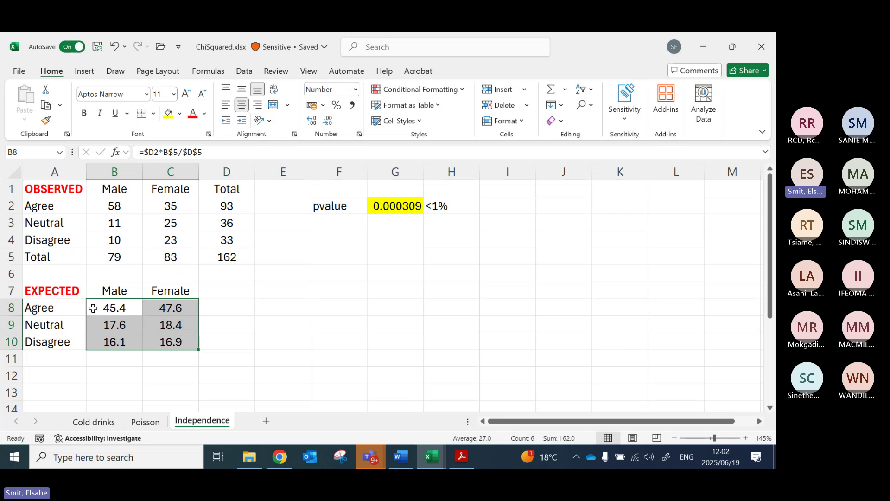
left_click(234, 306)
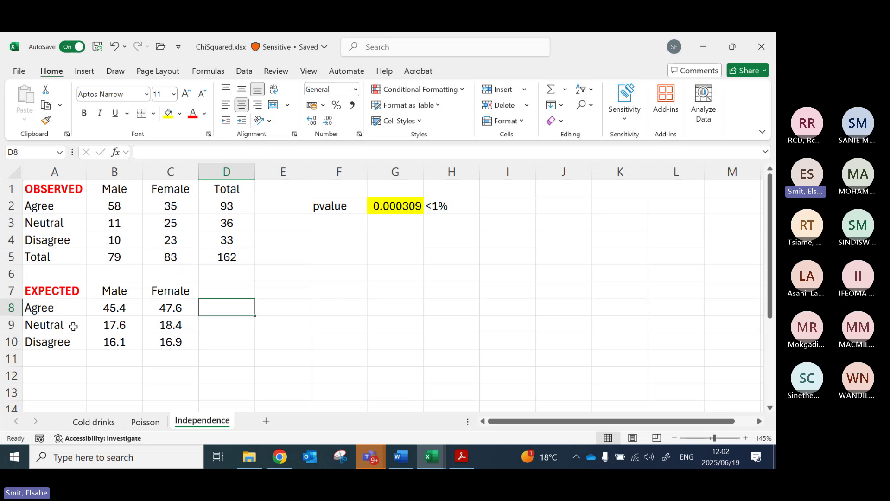
Step: Reduce the displayed expected counts in B8:C10 to whole numbers
left_click(112, 308)
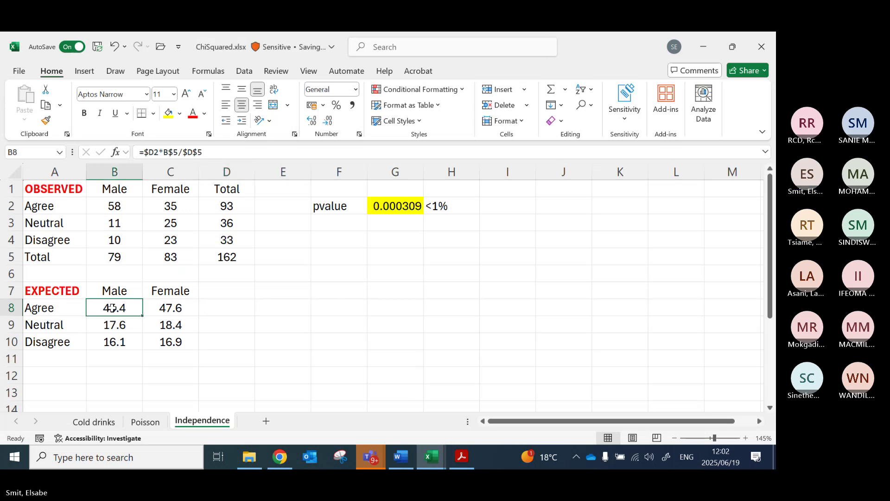
left_click_drag(112, 308, 160, 341)
left_click(327, 121)
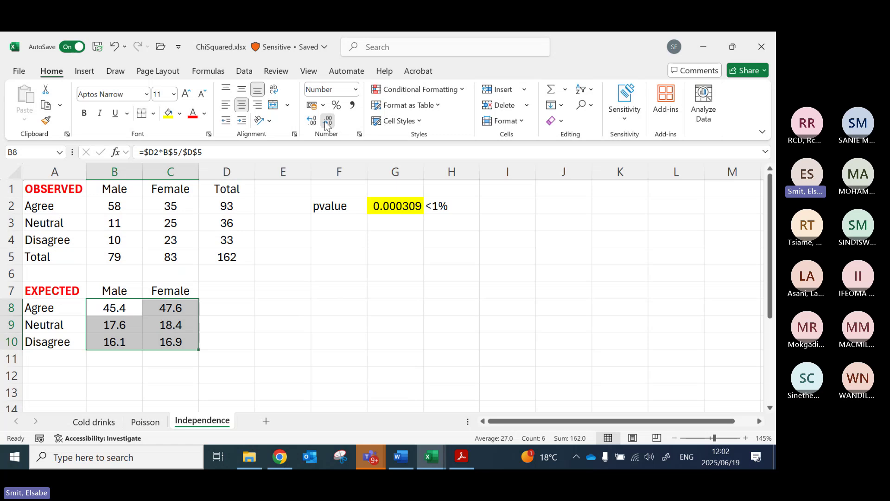
left_click(327, 121)
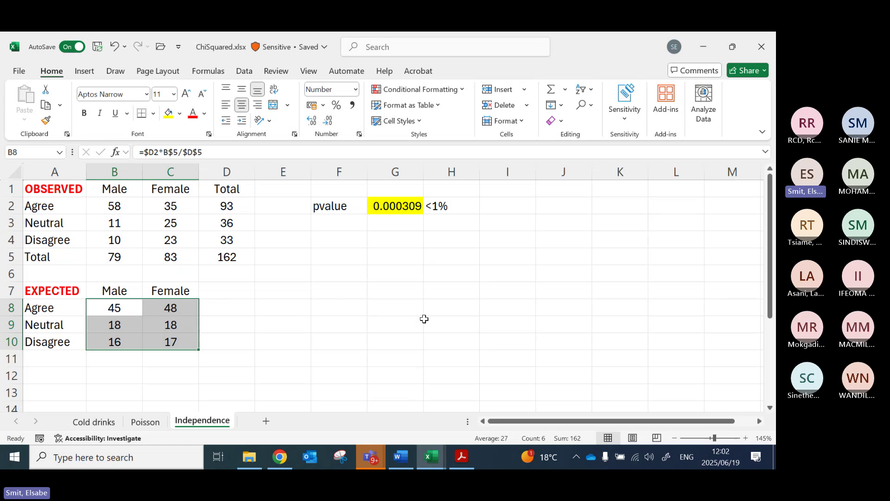
Step: Compare the observed counts for agreeing males and for neutral and disagreeing females with their expected counts
left_click(228, 257)
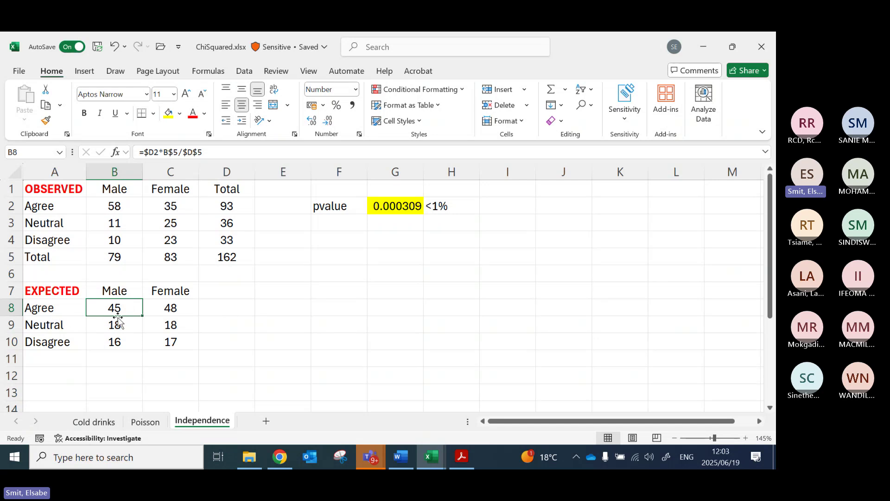
left_click(117, 205)
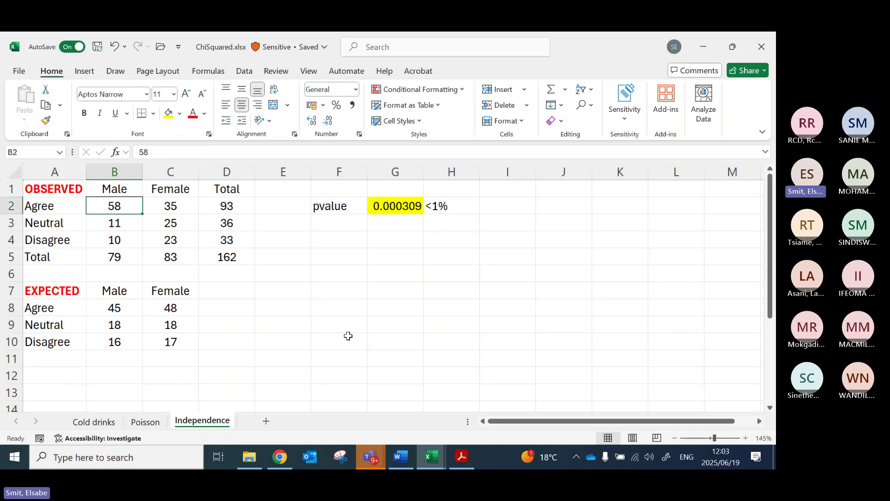
left_click(176, 240)
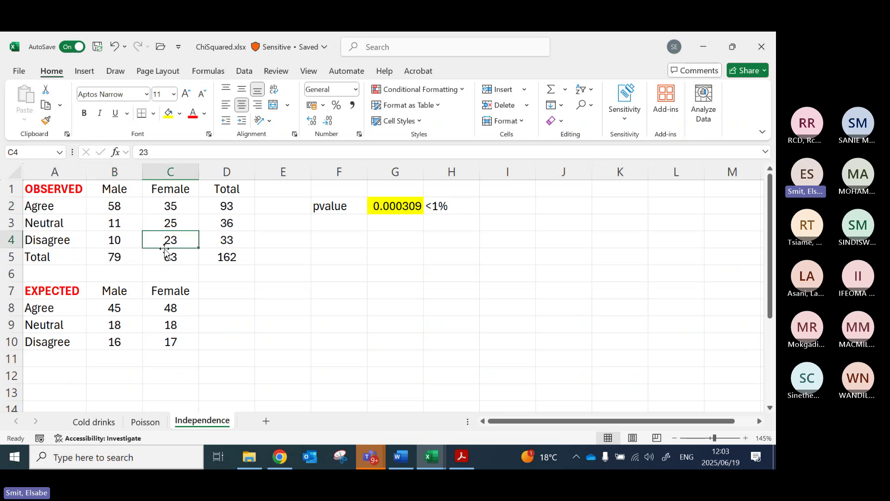
left_click(171, 225)
left_click(177, 324)
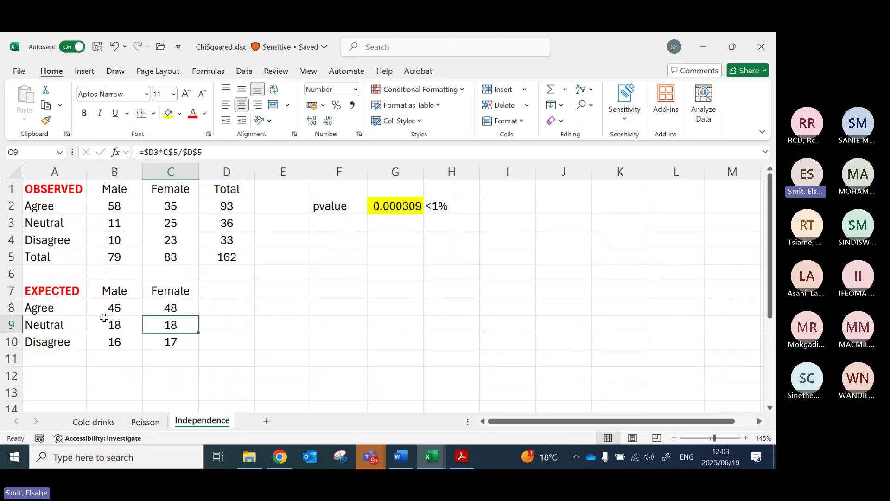
Step: Show the expected counts in B8:C10 with two decimal places
left_click_drag(116, 308, 153, 337)
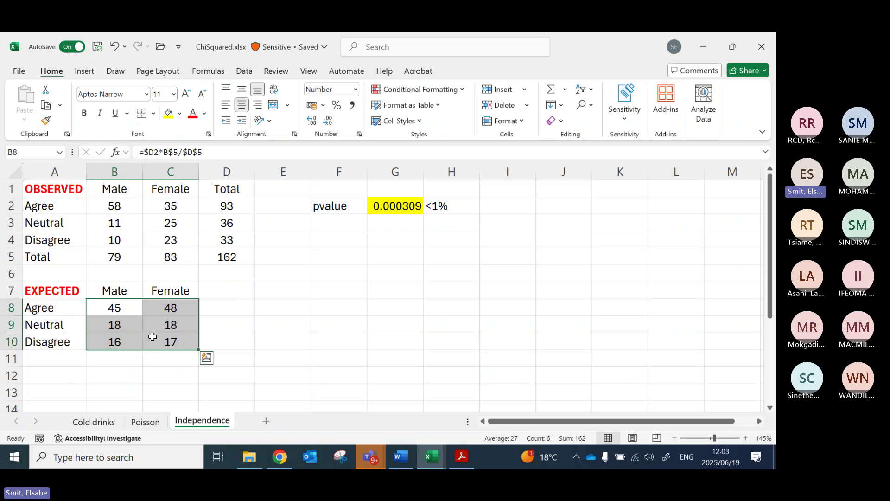
left_click(312, 122)
left_click(312, 121)
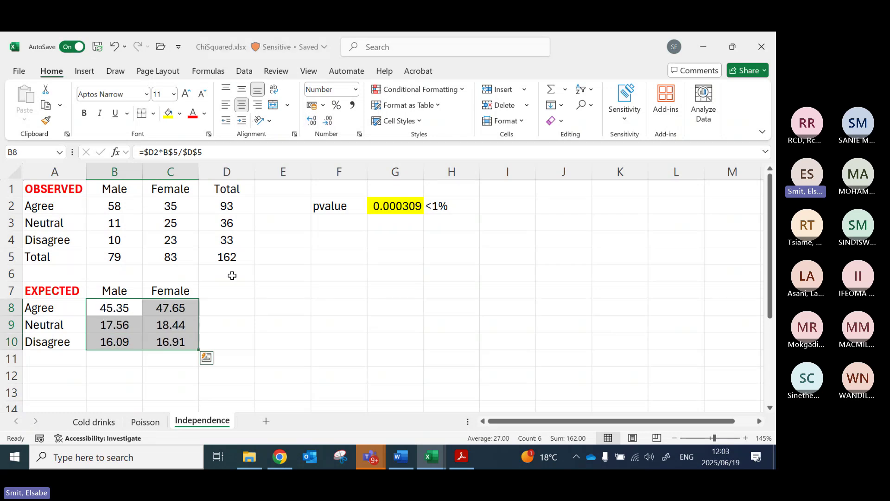
left_click(113, 308)
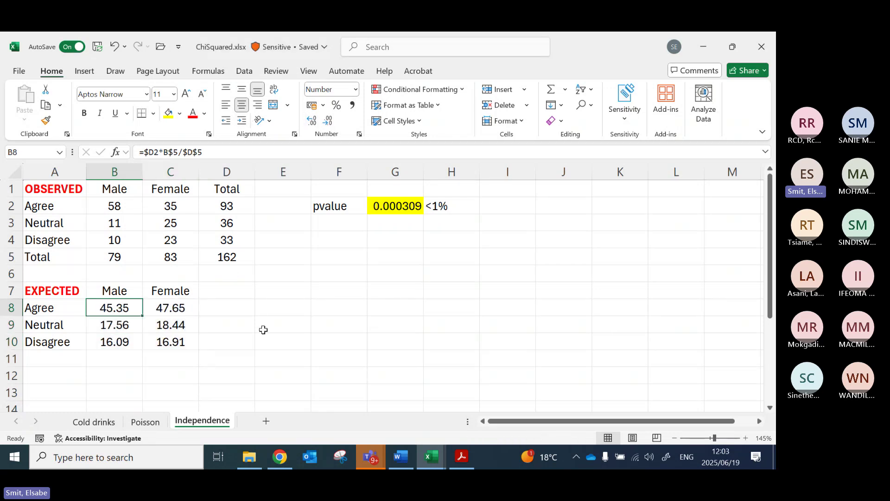
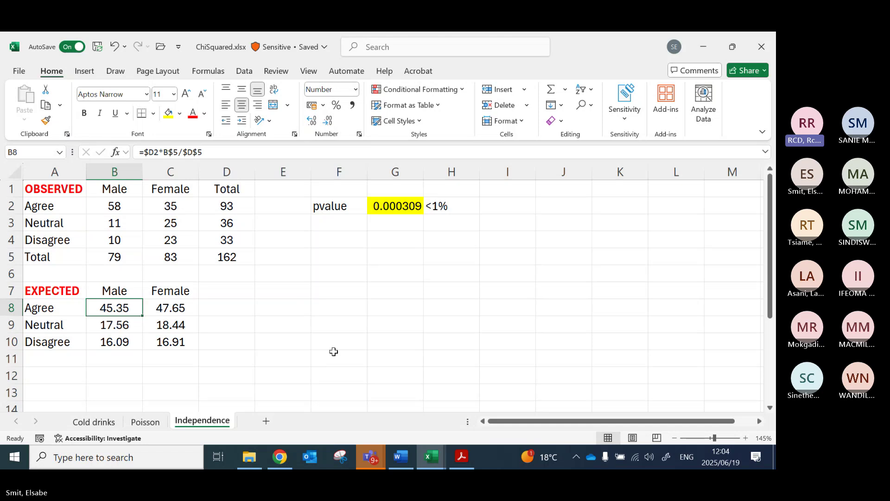
Step: Switch to the Word document, find the expected count formula for the independence test, and ink e_ij beside it
key("alt+Tab")
scroll(480, 322, "up", 2)
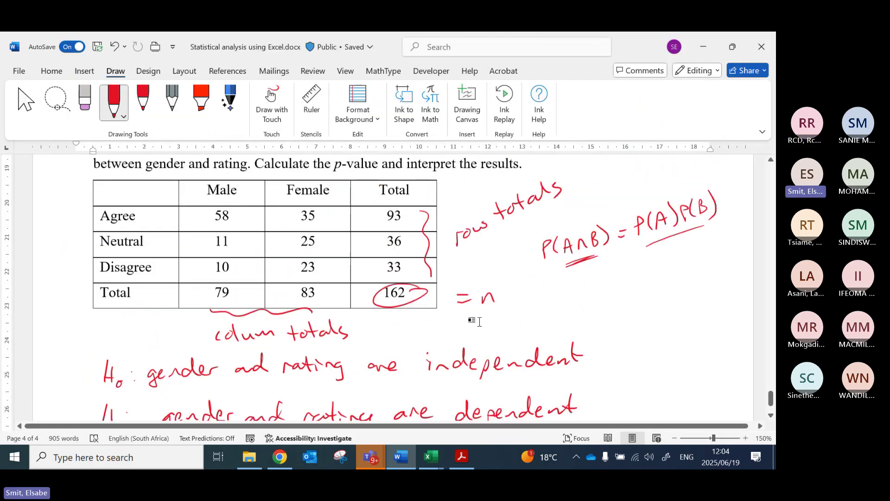
scroll(480, 321, "up", 1)
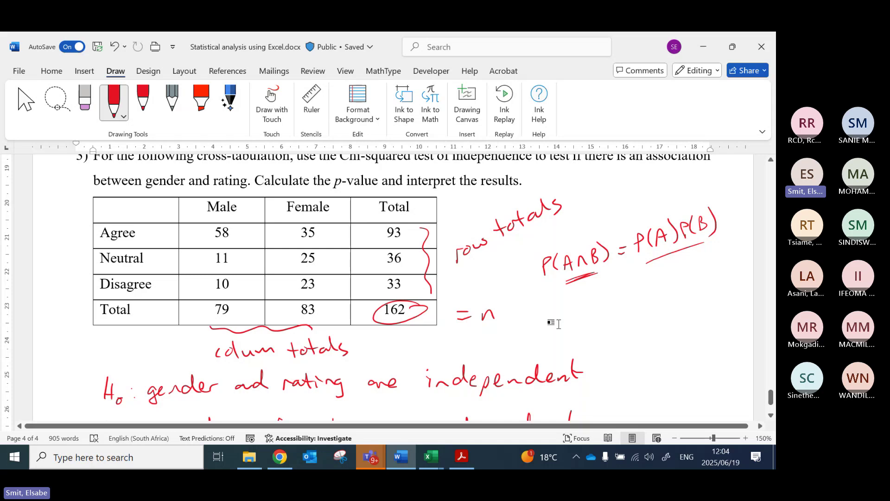
scroll(553, 320, "up", 10)
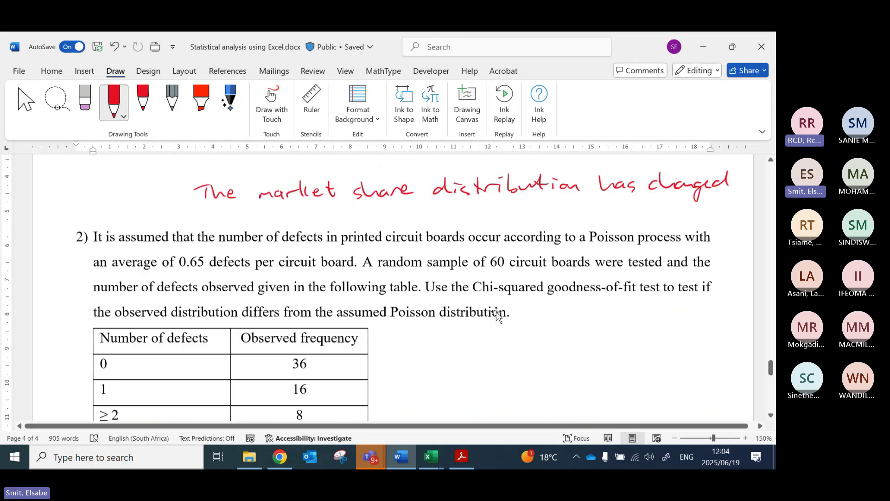
scroll(497, 315, "up", 10)
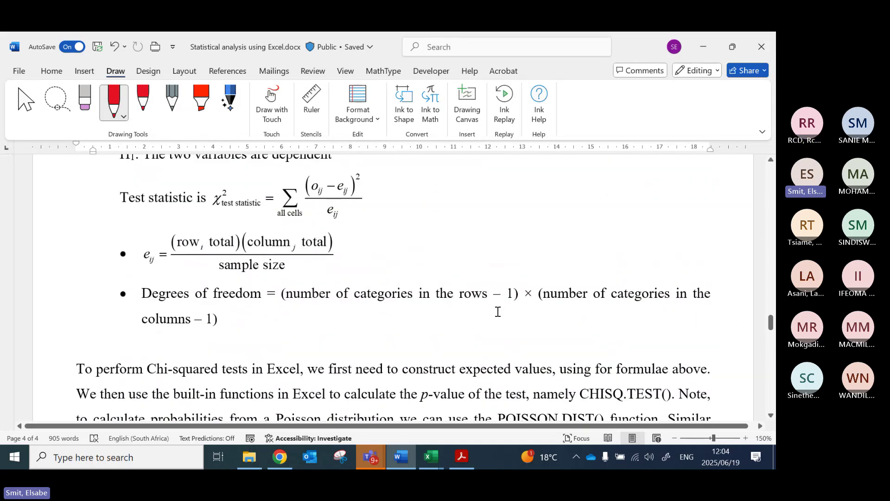
scroll(499, 311, "up", 1)
scroll(504, 310, "down", 1)
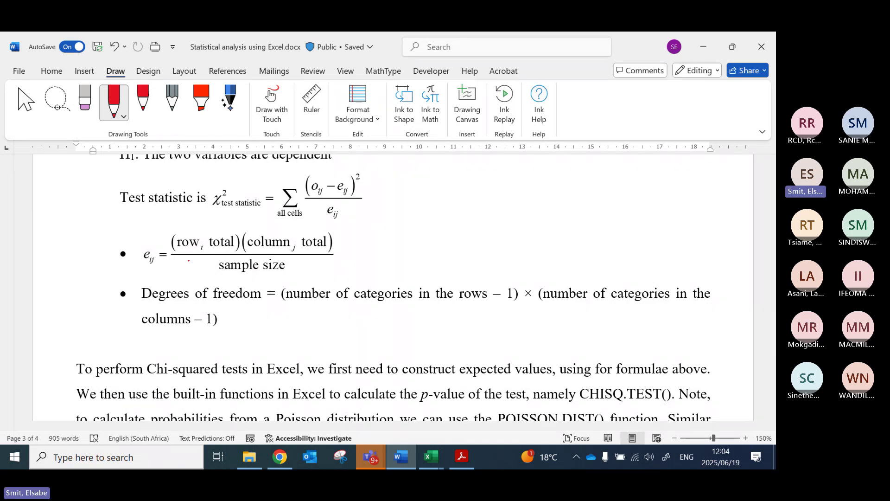
mouse_move(403, 233)
left_mouse_down()
mouse_move(428, 231)
mouse_move(434, 252)
mouse_move(411, 232)
left_mouse_up()
Step: Switch back to Excel and examine the first observed count in B2 and the row categories in A2:A4
left_click(431, 457)
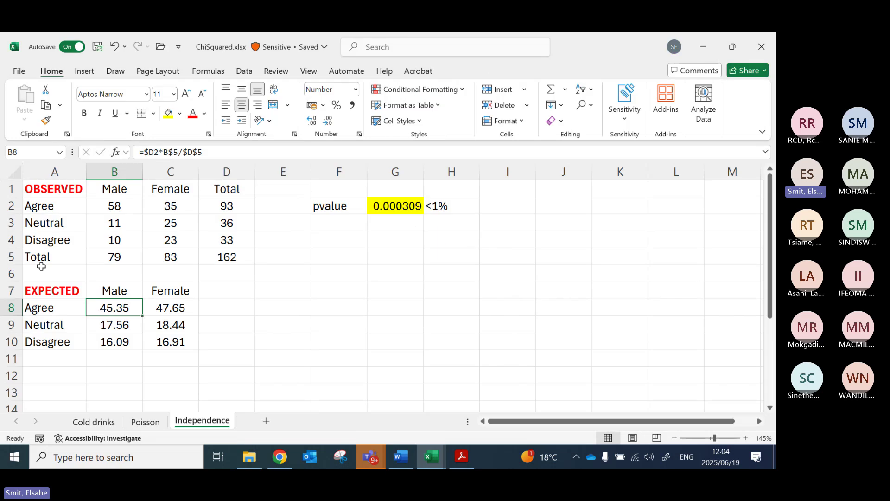
left_click(115, 208)
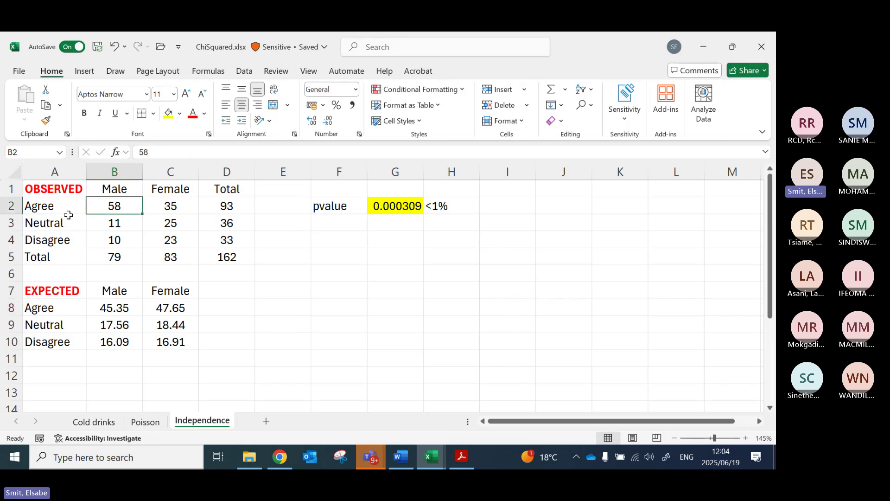
left_click_drag(60, 206, 60, 244)
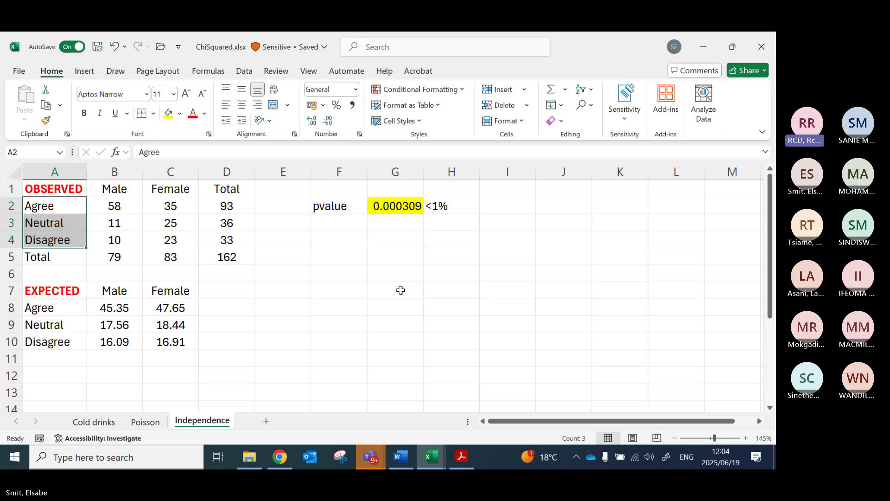
Step: Switch to the Word document and erase the handwritten e_ij beside the expected count formula
key("alt+Tab")
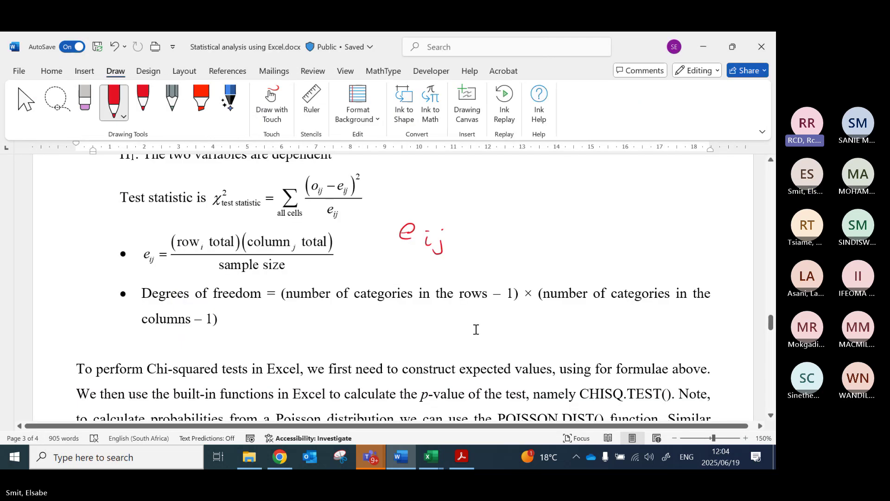
left_click(462, 251)
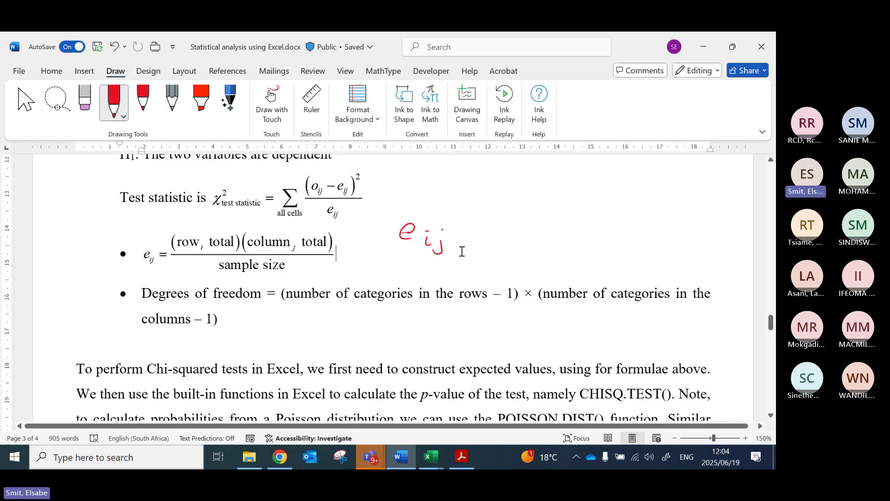
left_click_drag(414, 225, 410, 237)
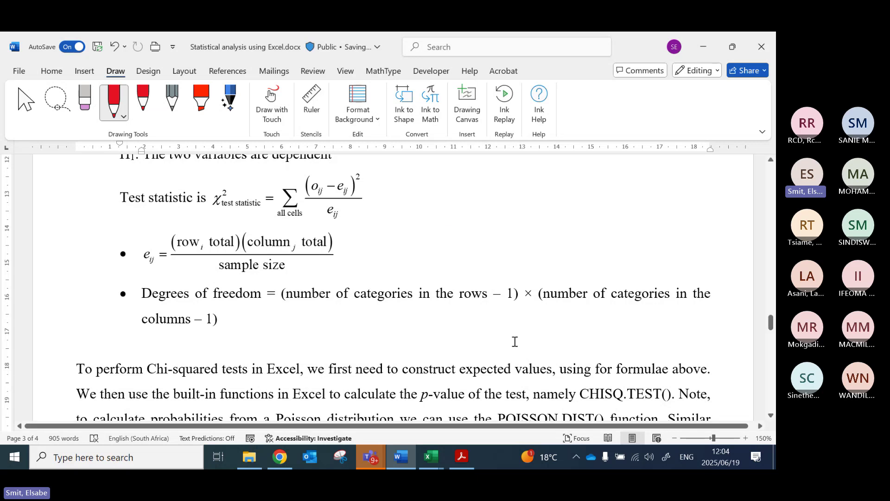
Step: Review the question 3 cross-tabulation and hypotheses, switch to the ChiSquared workbook, and inspect the cell references in B8's expected count formula
scroll(541, 330, "down", 10)
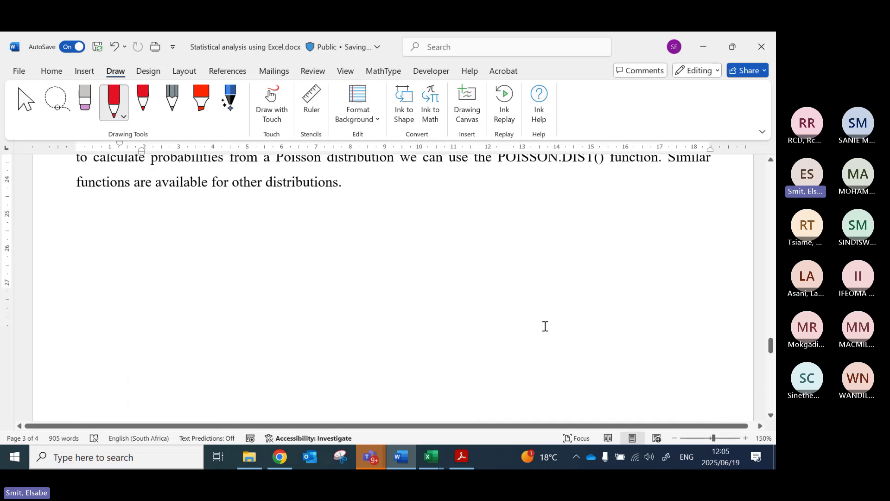
scroll(540, 334, "down", 15)
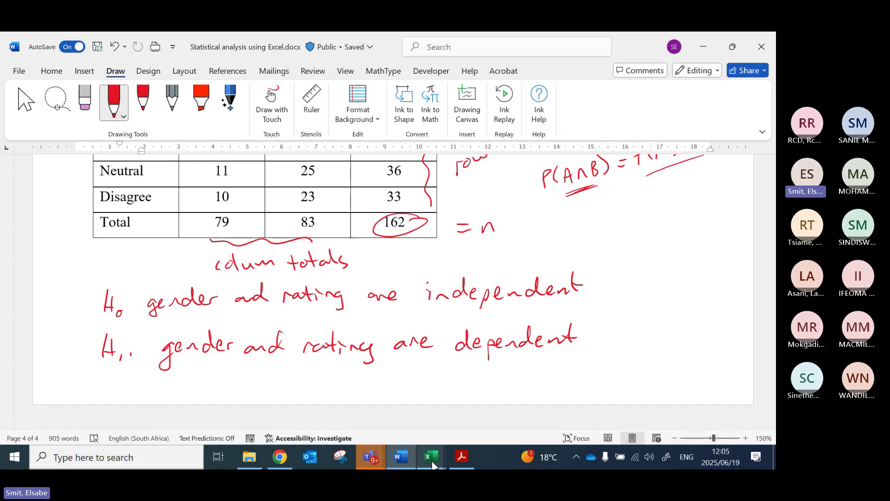
mouse_move(432, 462)
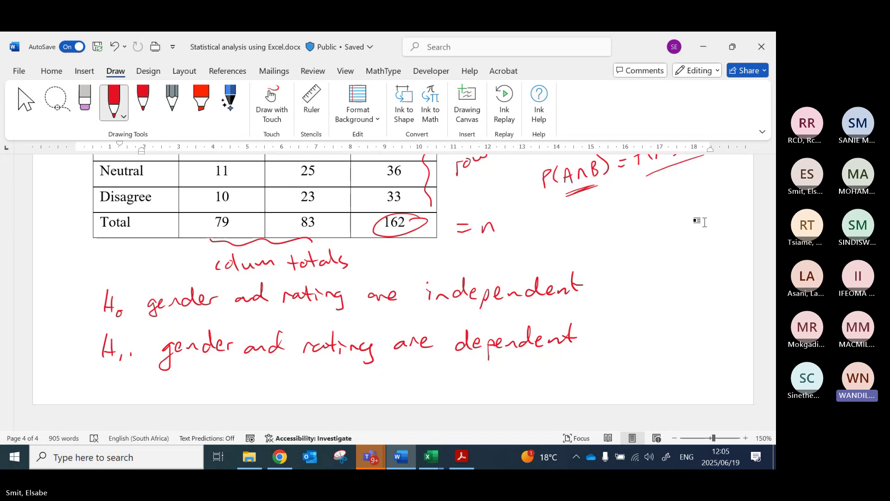
scroll(509, 264, "up", 3)
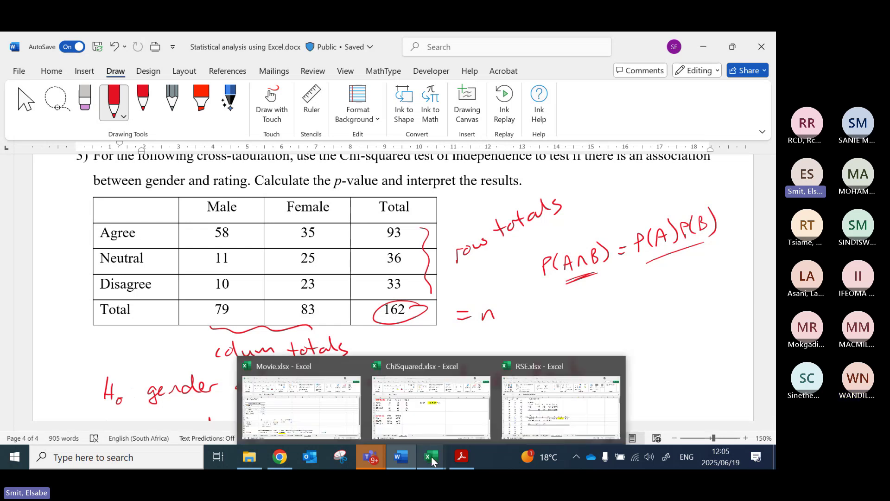
left_click(441, 422)
left_click(269, 328)
double_click(115, 309)
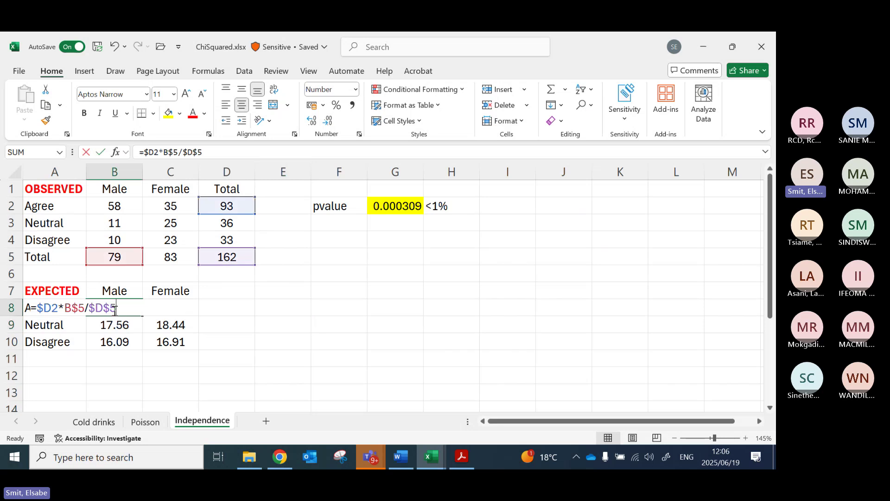
key("Escape")
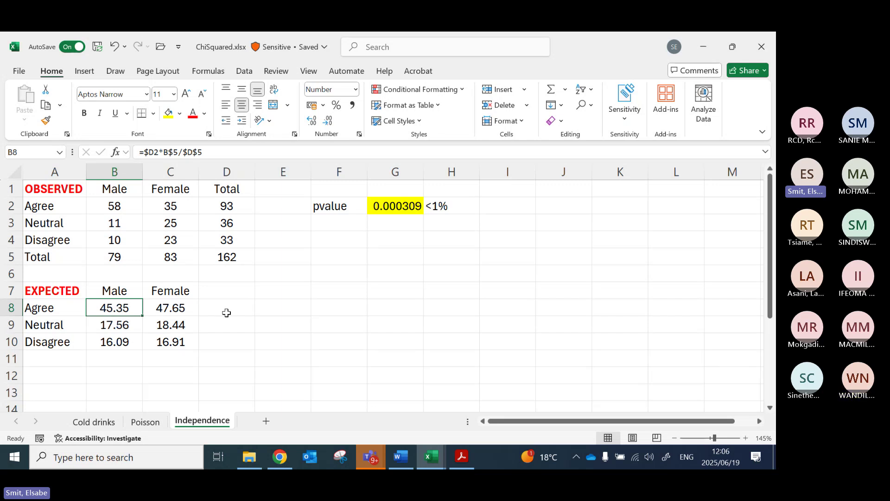
Step: Switch to the RSE workbook and inspect the Age Category VLOOKUP formula in D2 of the RSE sheet
left_click(426, 458)
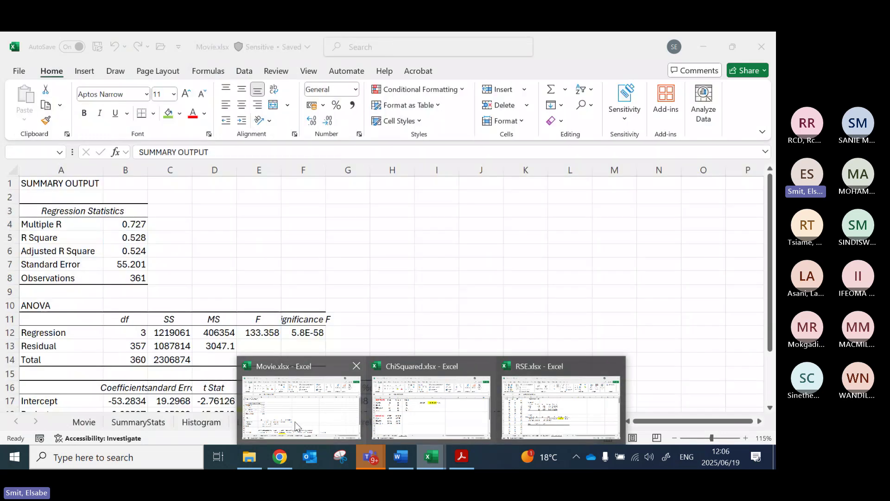
left_click(552, 410)
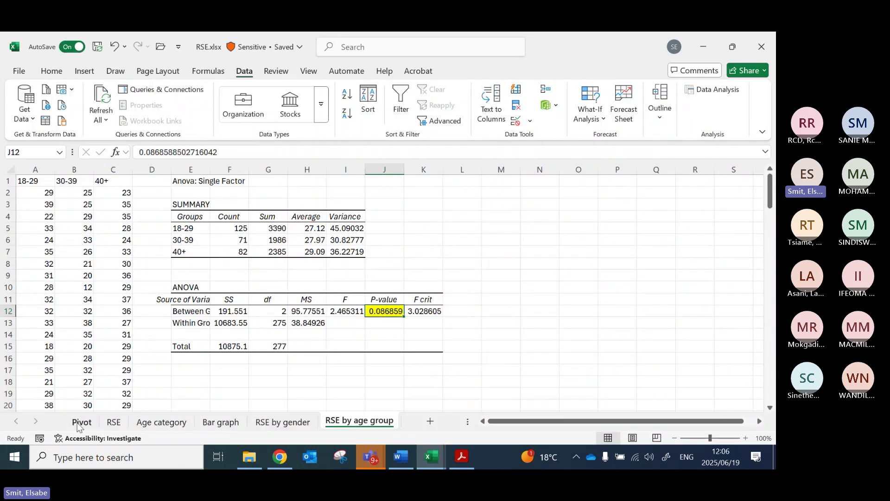
left_click(113, 422)
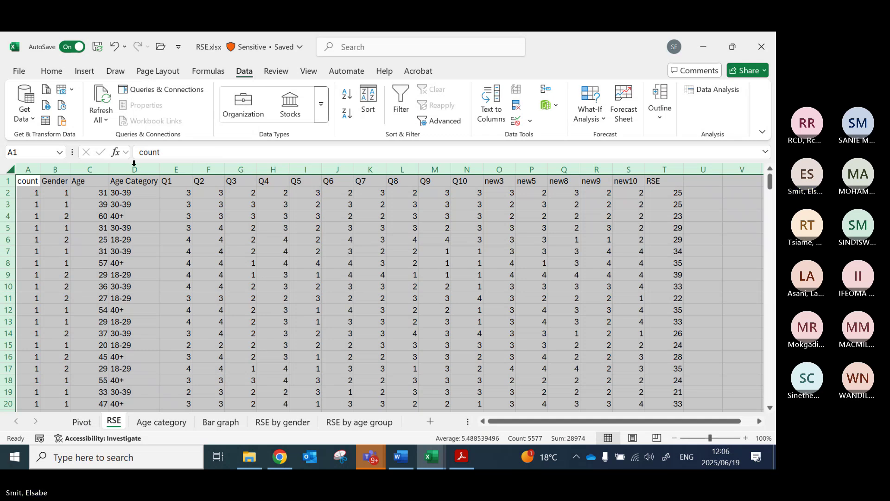
left_click(126, 192)
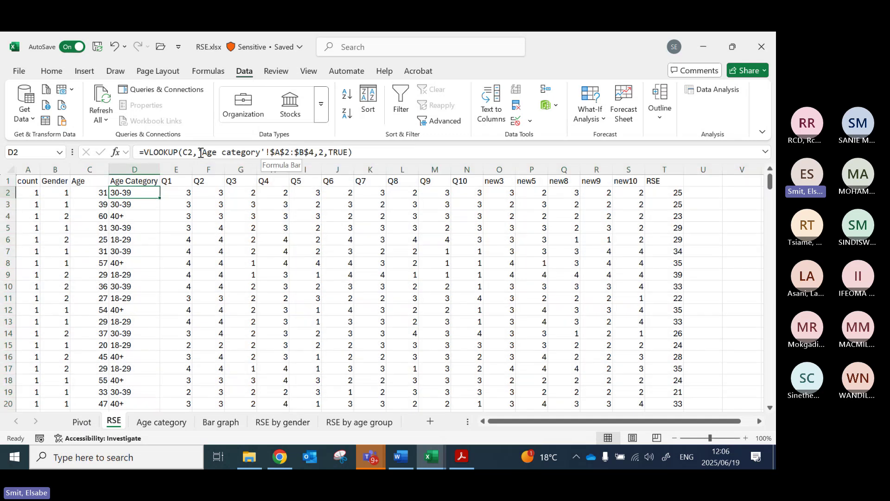
Step: Examine the lookup table A2:B4 on the Age category sheet and return to the RSE sheet
left_click(163, 426)
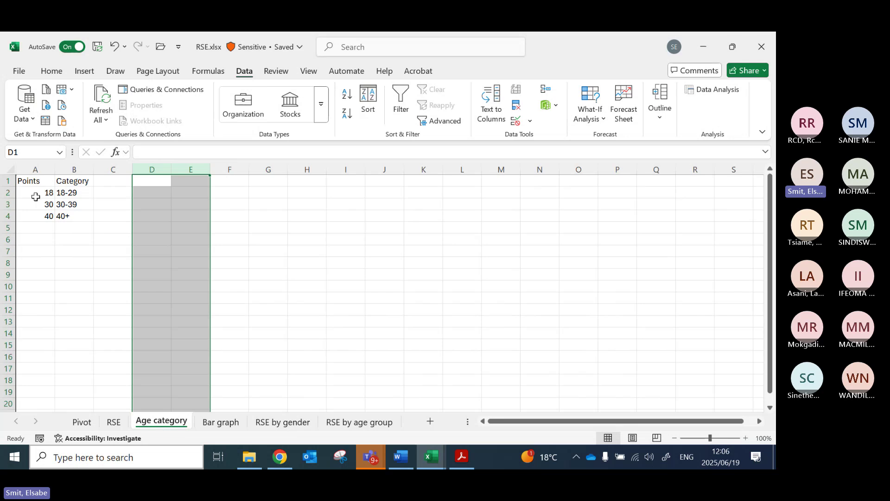
left_click_drag(32, 194, 61, 216)
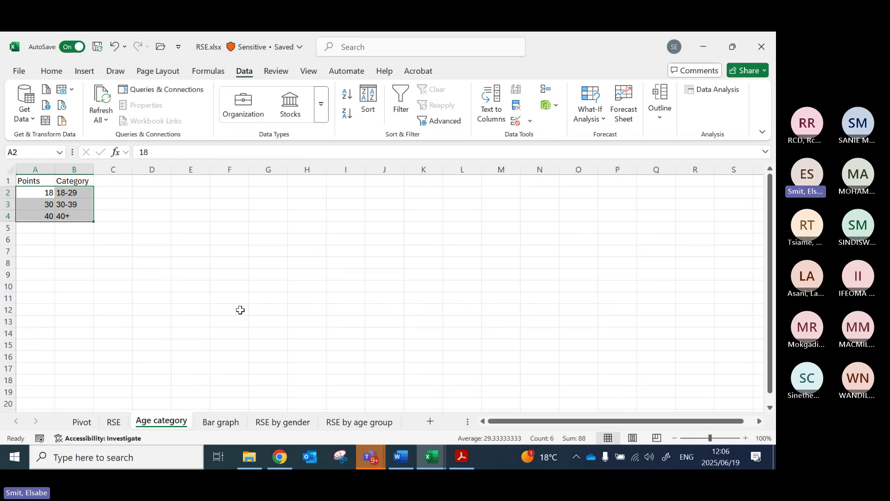
left_click(118, 422)
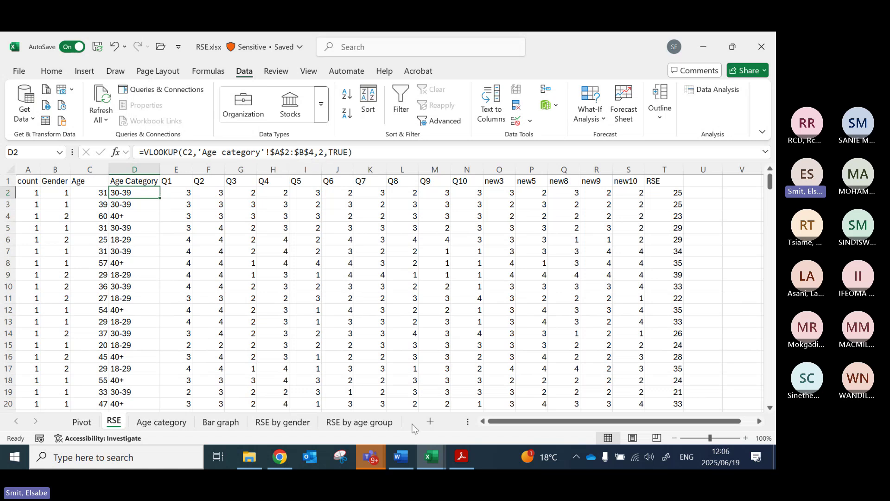
Step: Switch to the ChiSquared workbook, examine the $D$5 reference in B8's formula, and highlight the grand total cell D5 in yellow
left_click(430, 457)
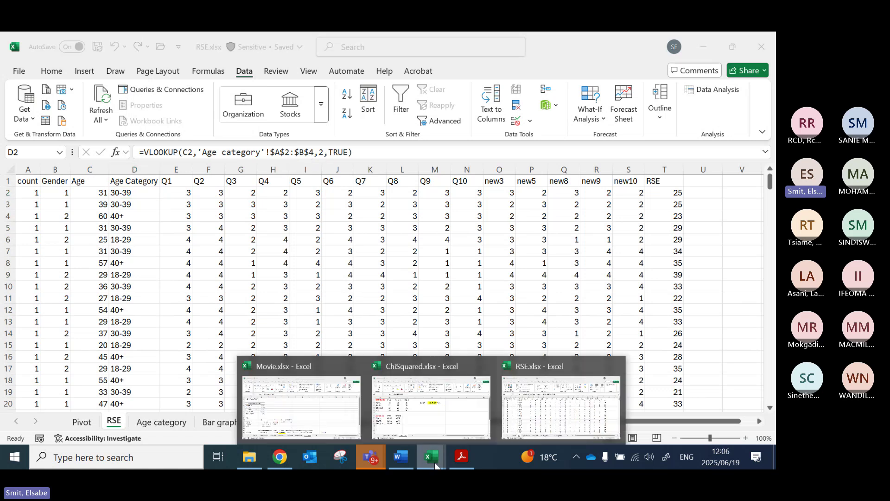
left_click(402, 418)
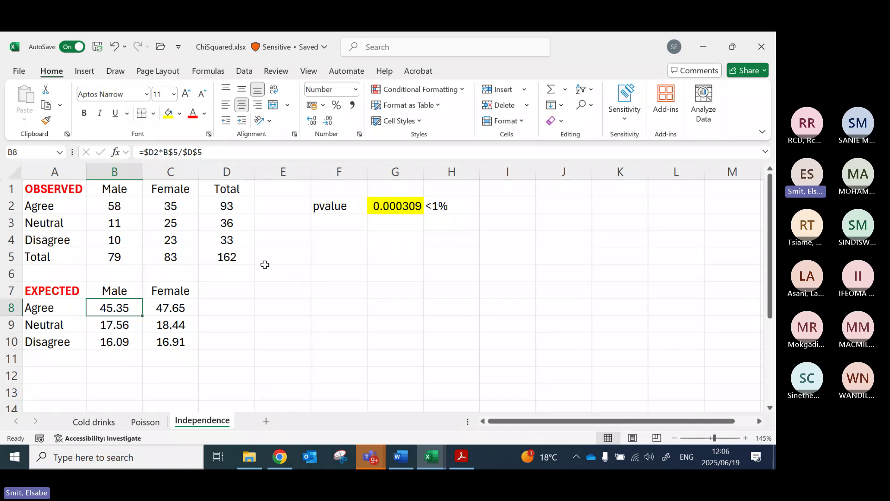
left_click_drag(204, 153, 182, 152)
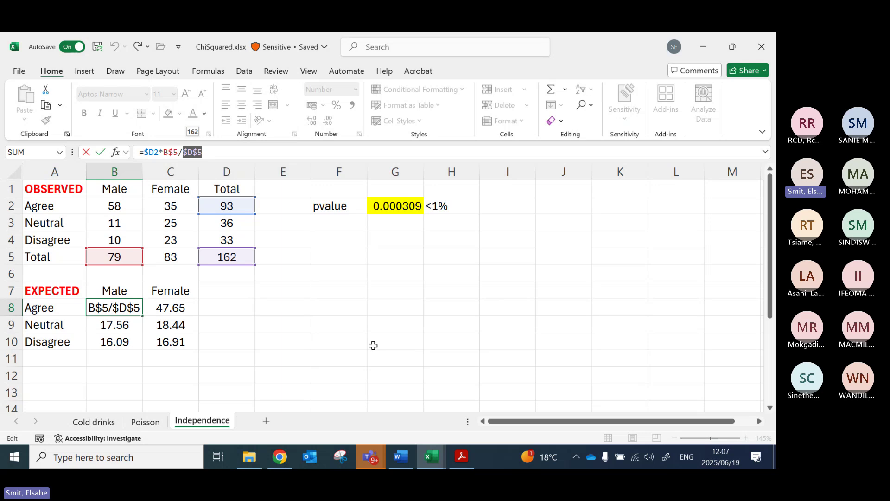
left_click(341, 306)
key("Escape")
left_click(225, 261)
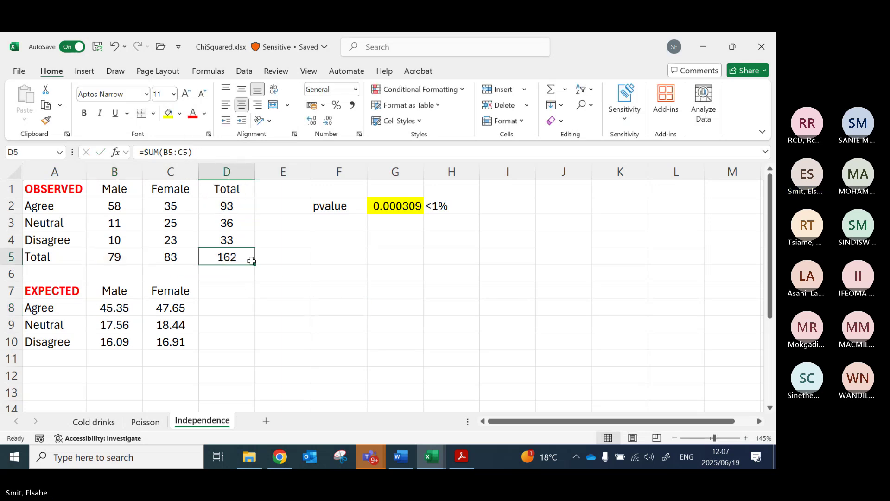
left_click(168, 114)
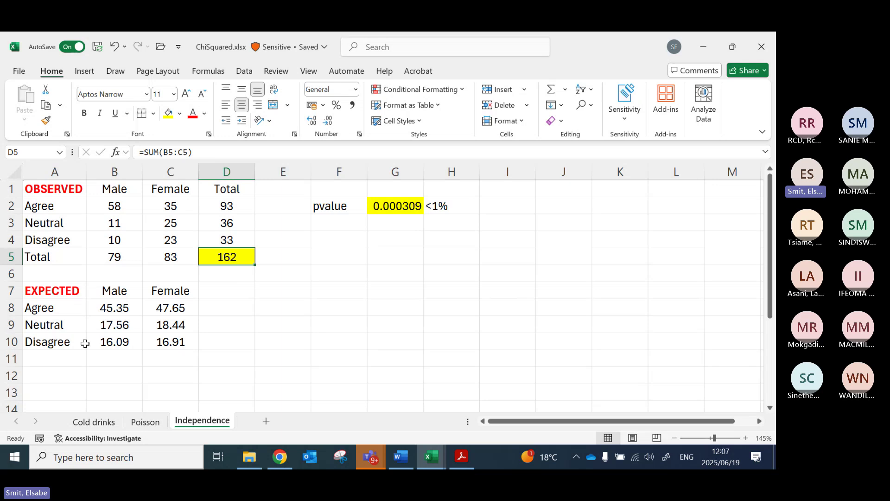
Step: Copy B8's expected count formula to F7, inspect its $D$5 reference, and clear F7 again
left_click(119, 309)
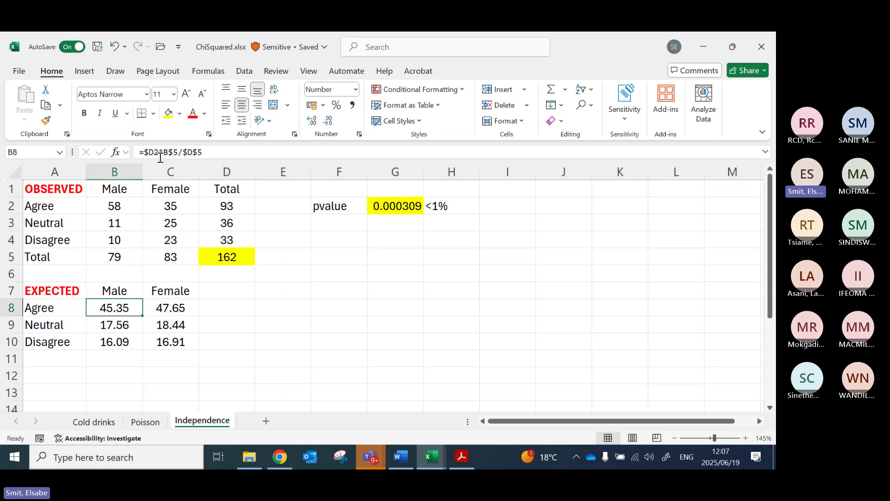
key("ctrl+c")
left_click(346, 288)
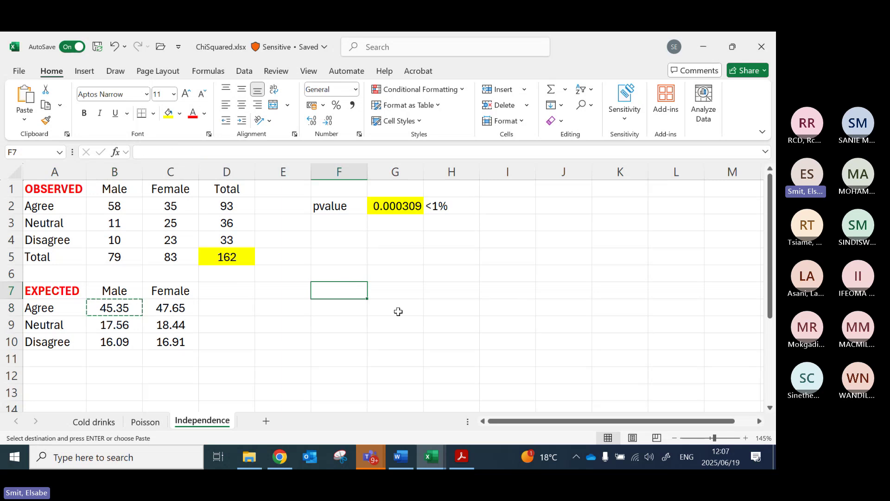
key("ctrl+v")
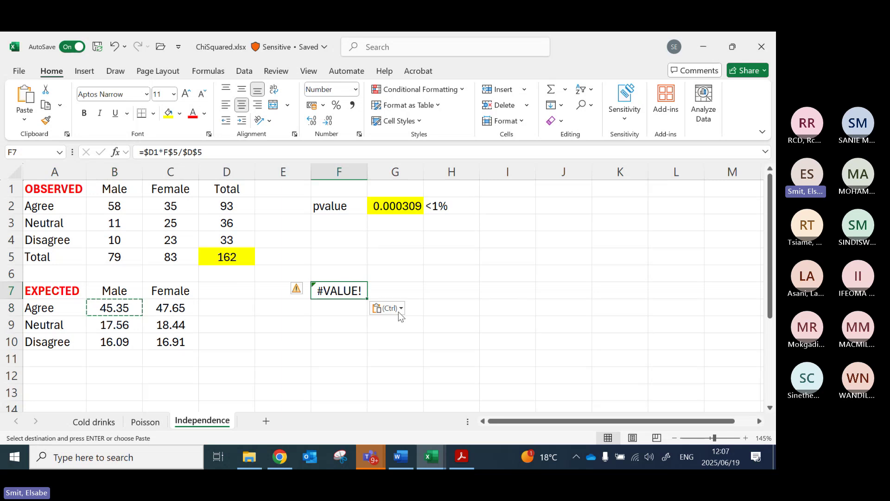
double_click(194, 153)
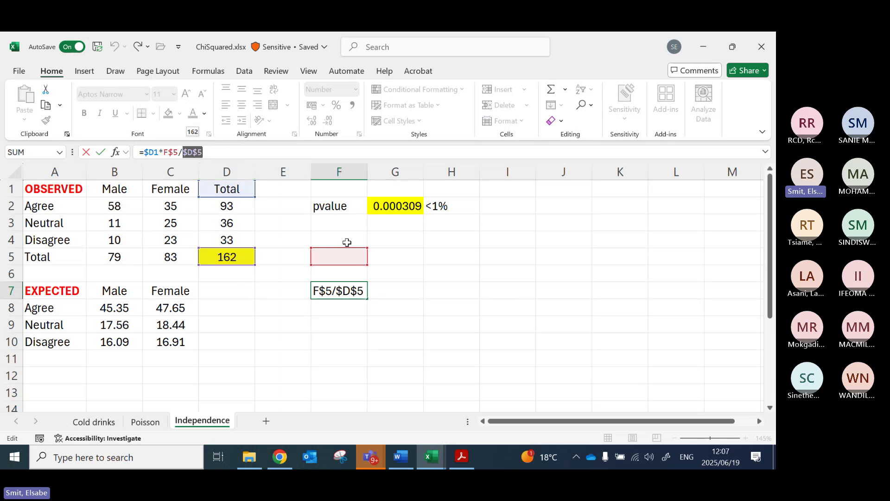
key("Escape")
key("Delete")
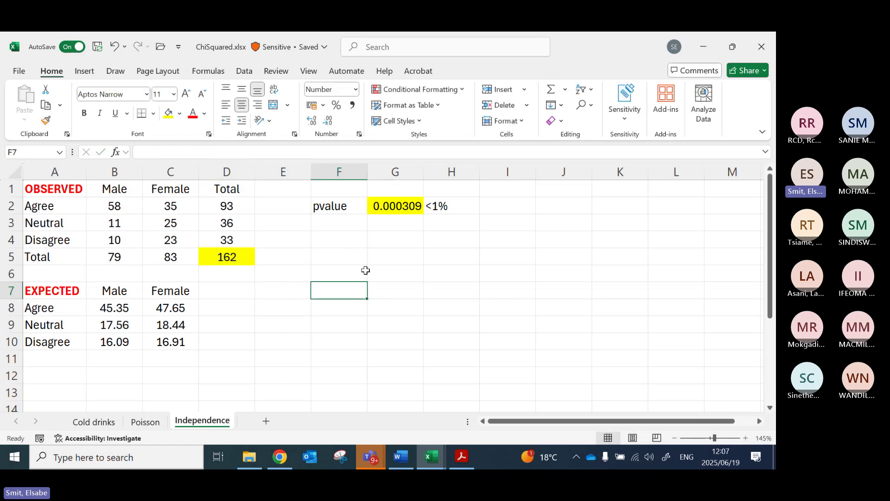
Step: Examine how the observed table's cells relate to row 2, columns B and C, and the totals in row 5
left_click(128, 307)
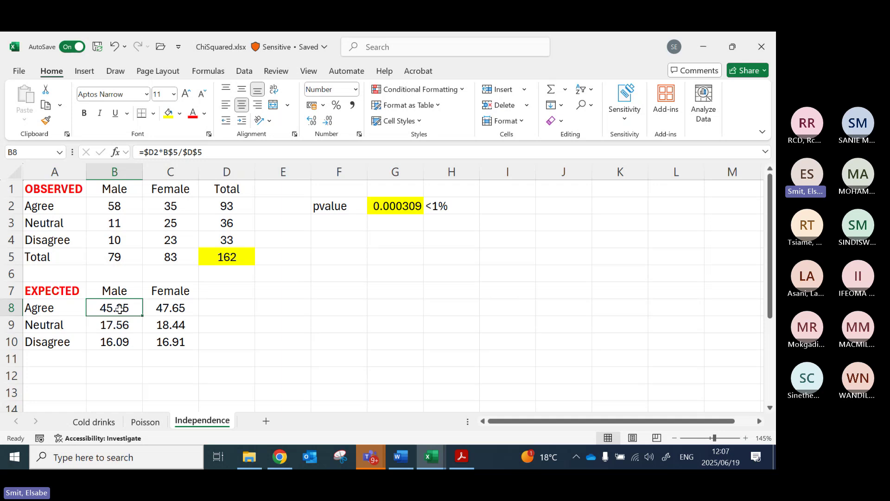
left_click(109, 211)
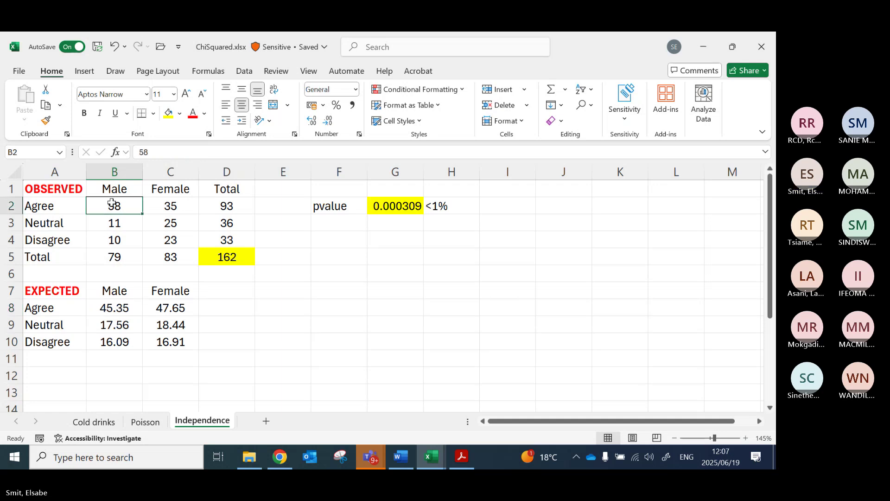
left_click(12, 208)
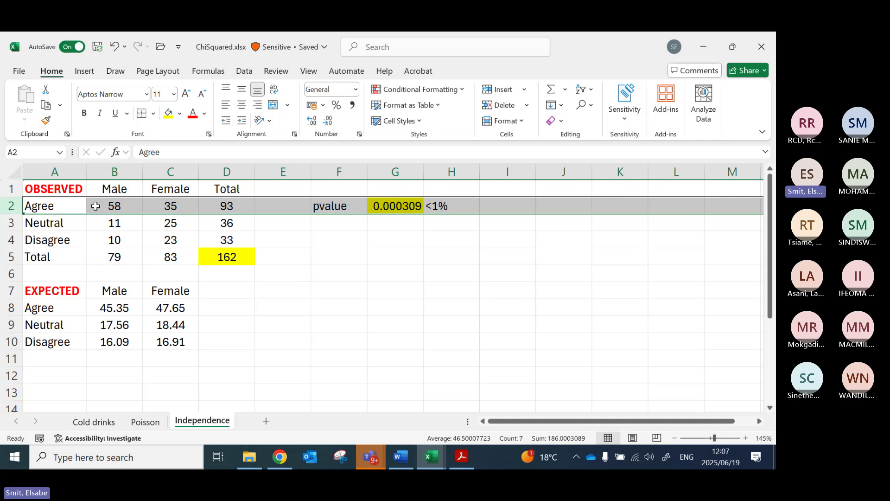
left_click(116, 169)
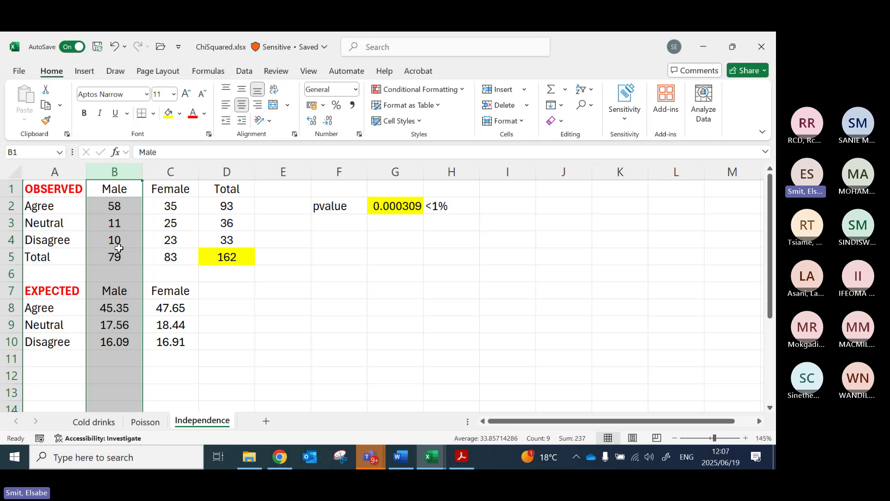
left_click(111, 205)
left_click(11, 205)
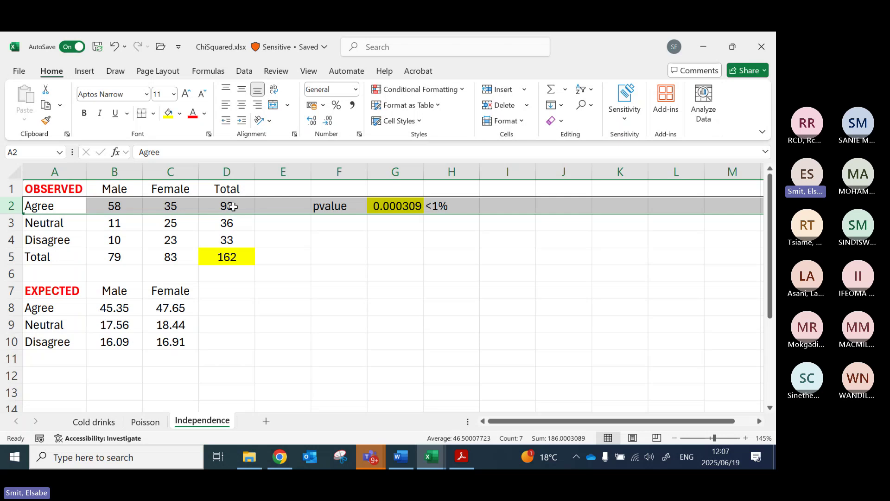
left_click(116, 172)
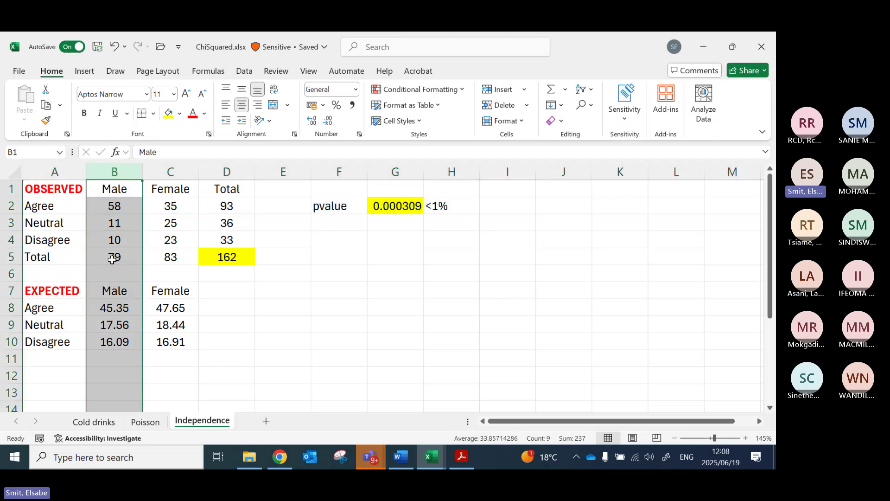
left_click(170, 172)
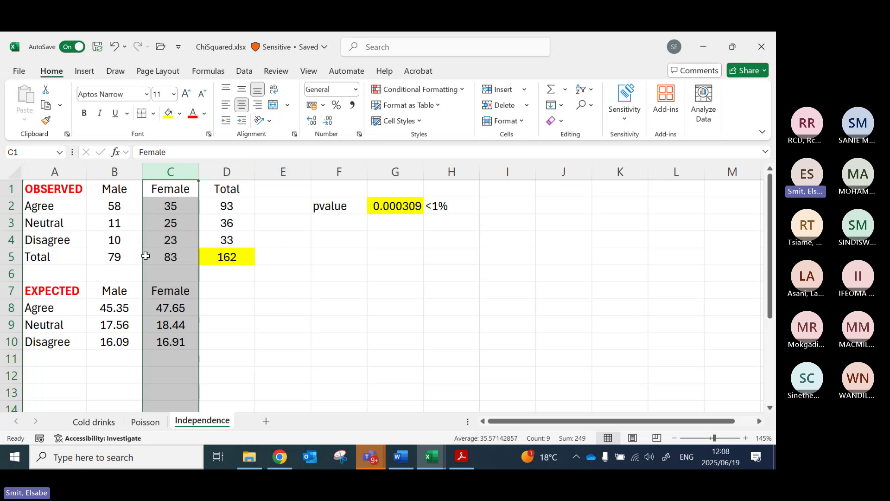
left_click(7, 257)
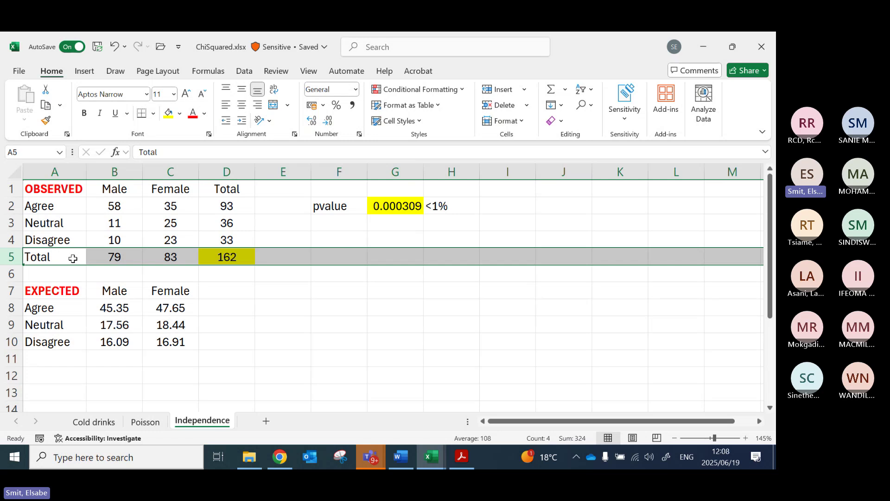
Step: Examine the $D2, B$5 and $D$5 references one by one in B8's expected count formula
left_click(108, 308)
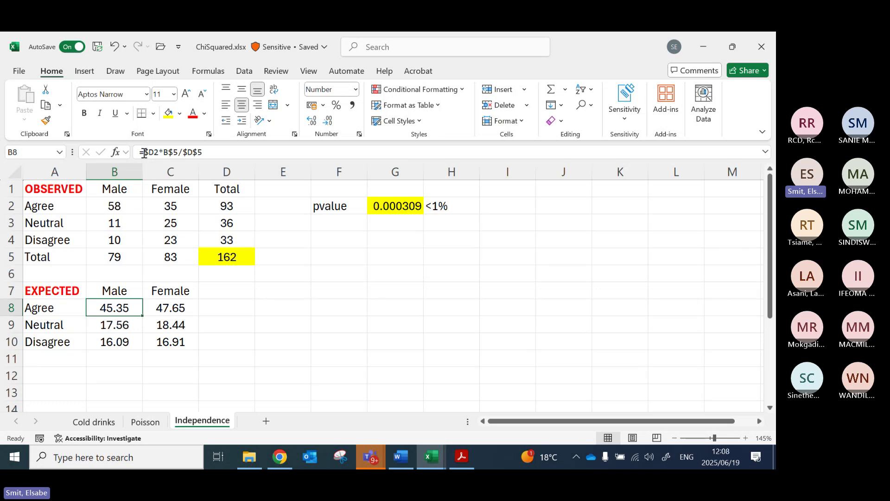
left_click_drag(144, 153, 159, 153)
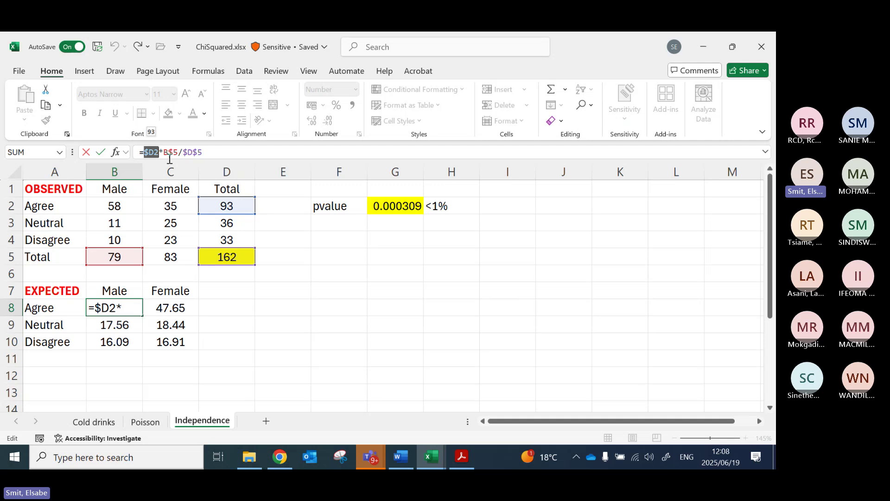
left_click_drag(164, 152, 176, 152)
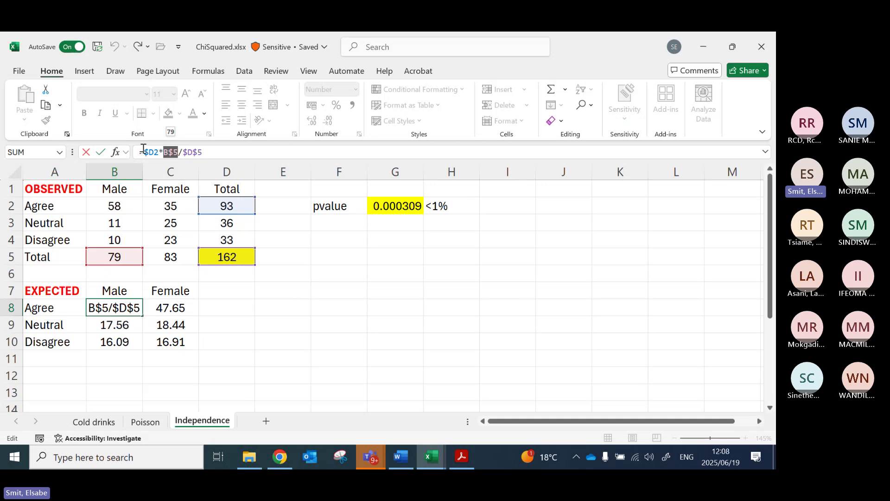
left_click_drag(144, 152, 157, 155)
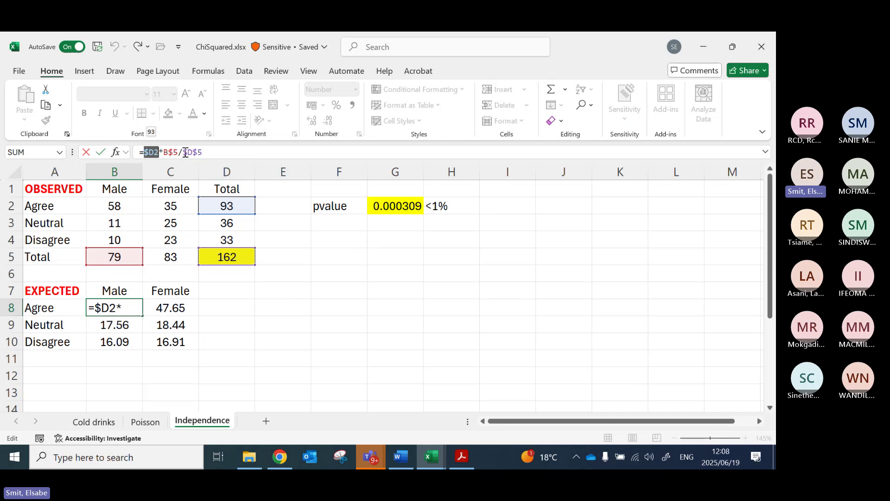
left_click_drag(184, 152, 202, 153)
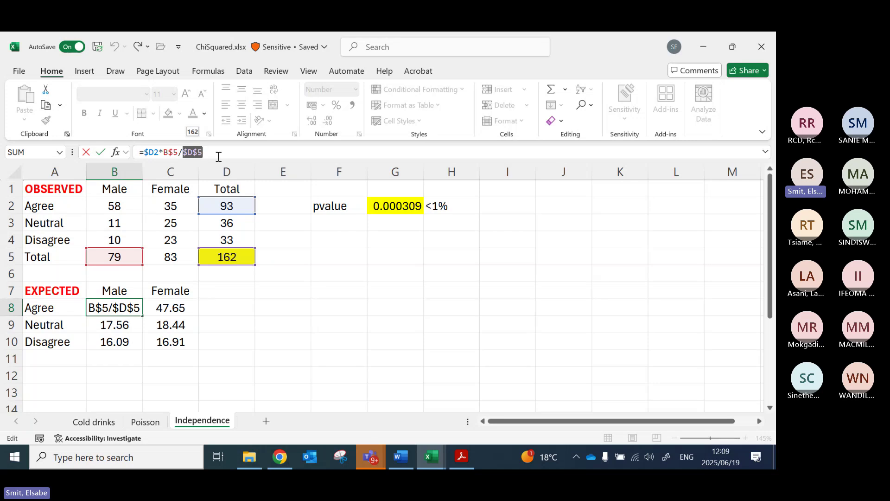
key("ctrl+Return")
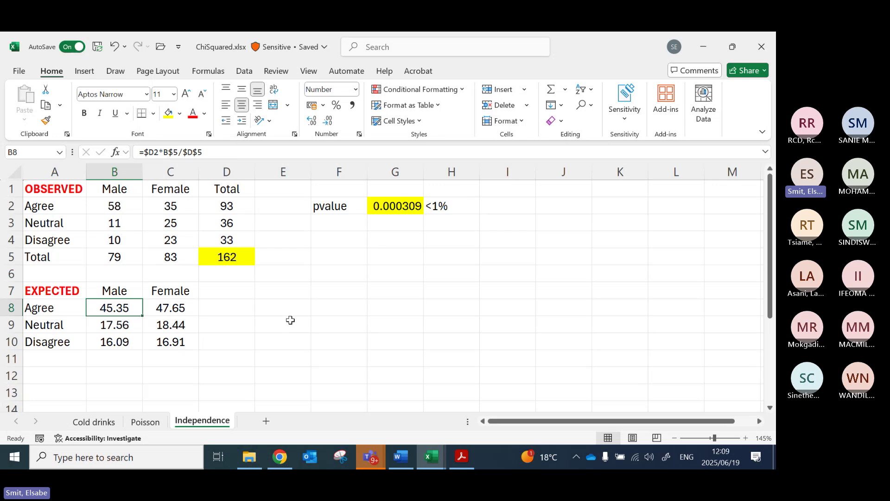
Step: Copy the EXPECTED table A7:C10 to E7 and clear the copied counts in F8:G10
left_click_drag(65, 290, 164, 342)
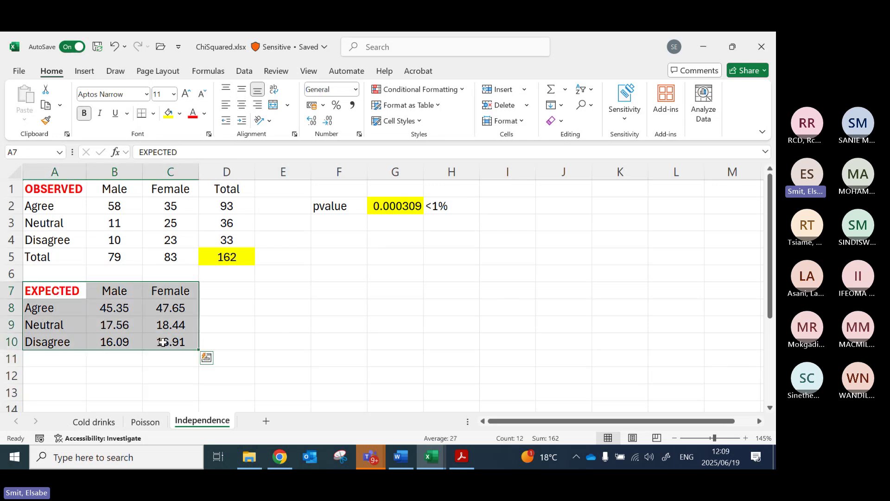
key("ctrl+c")
left_click(278, 292)
key("ctrl+v")
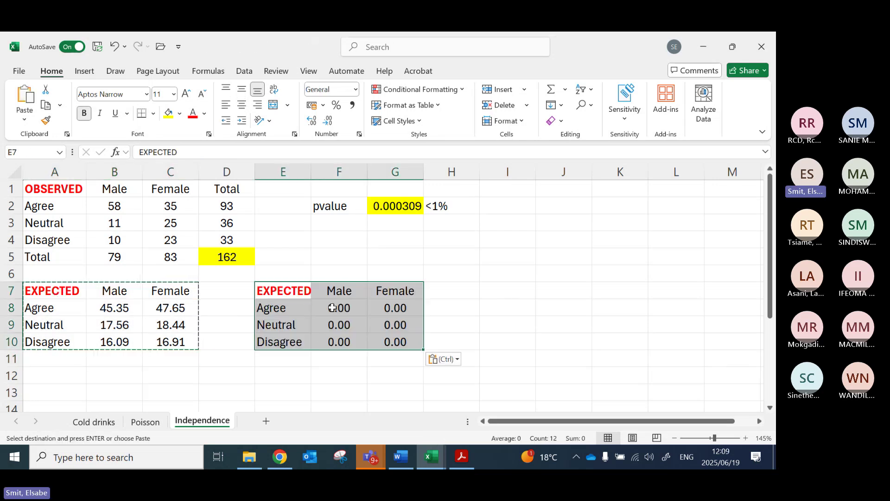
left_click_drag(332, 307, 396, 342)
key("Delete")
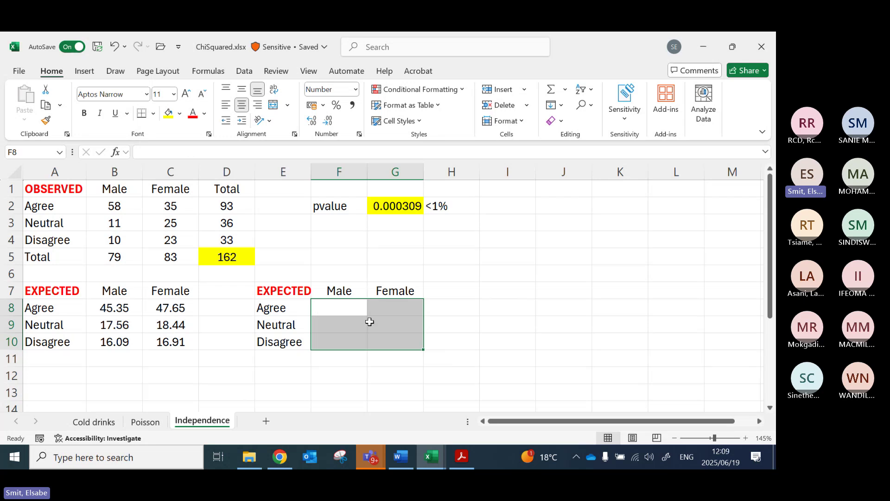
Step: Enter the formula =D2*B5/D5 in F8 for the expected count of males who agree
left_click(354, 306)
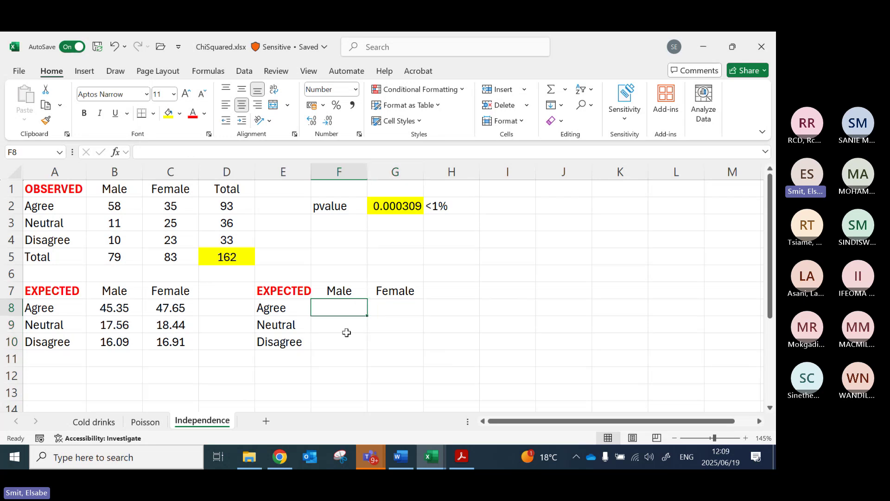
type("=")
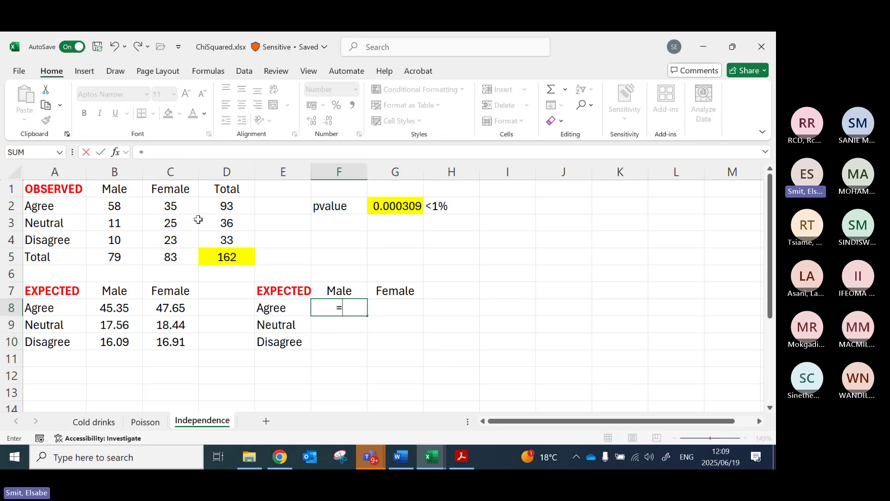
left_click(236, 208)
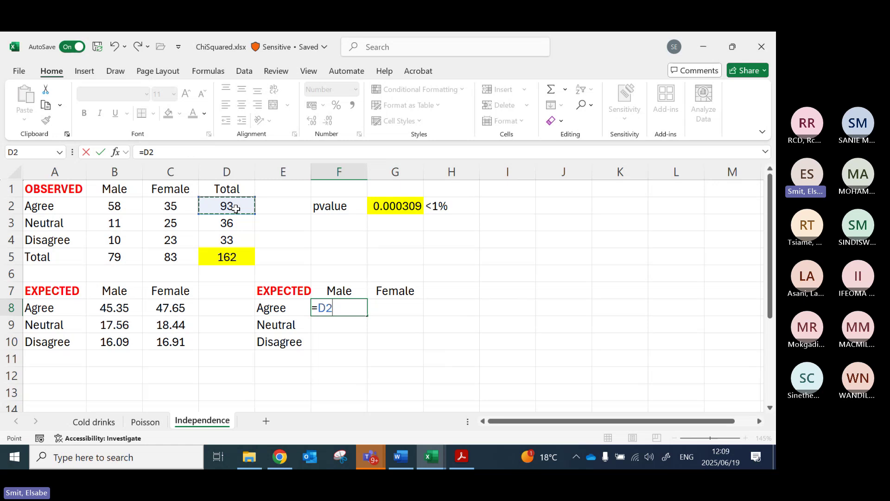
type("*")
left_click(114, 260)
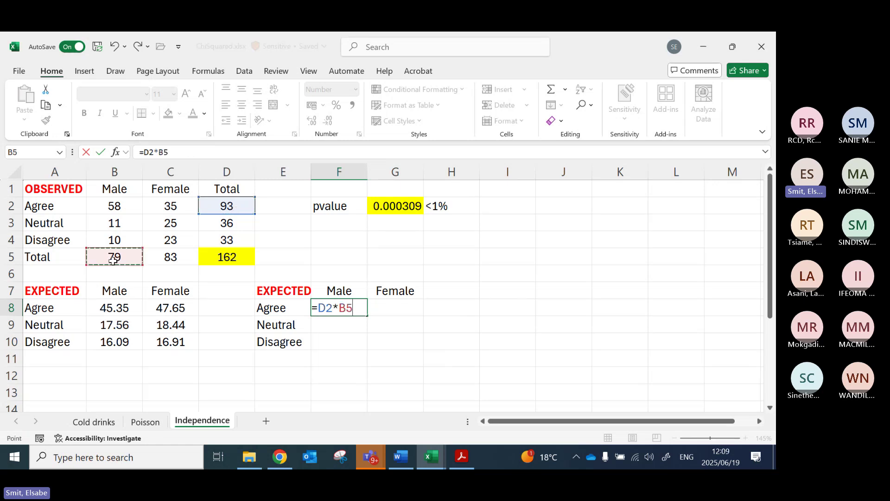
type("/")
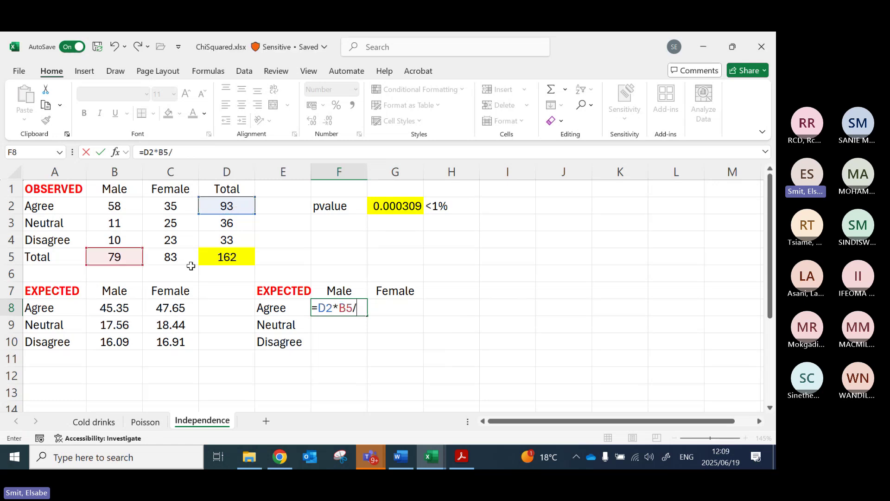
left_click(229, 256)
key("Return")
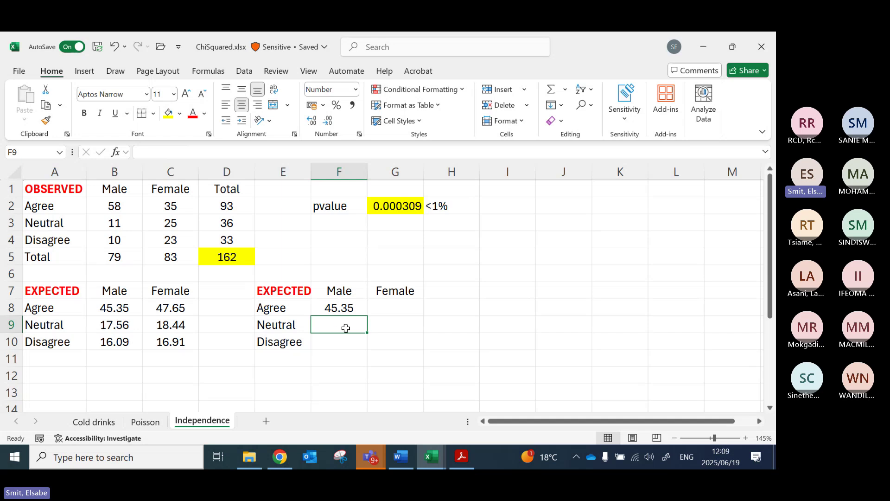
Step: Enter the formula =D3*B5/D5 in F9 for the expected count of neutral males
type("=")
left_click(233, 225)
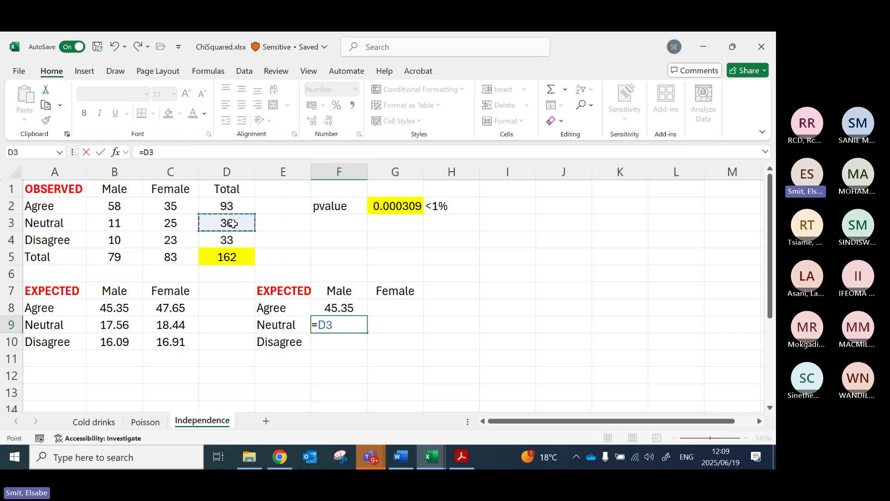
type("*")
left_click(109, 259)
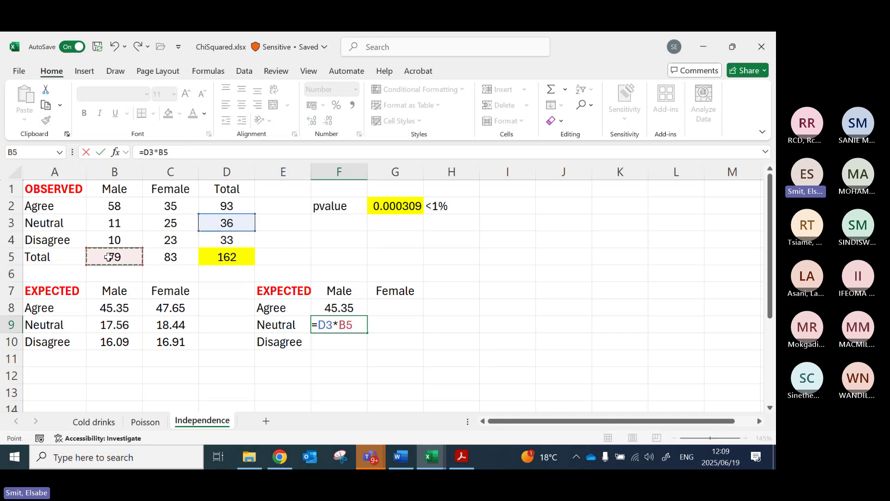
type("/")
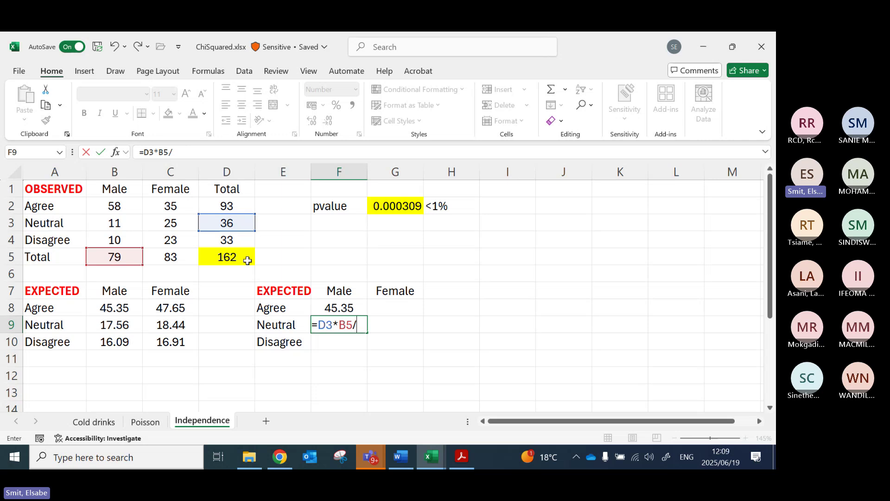
left_click(235, 257)
key("Return")
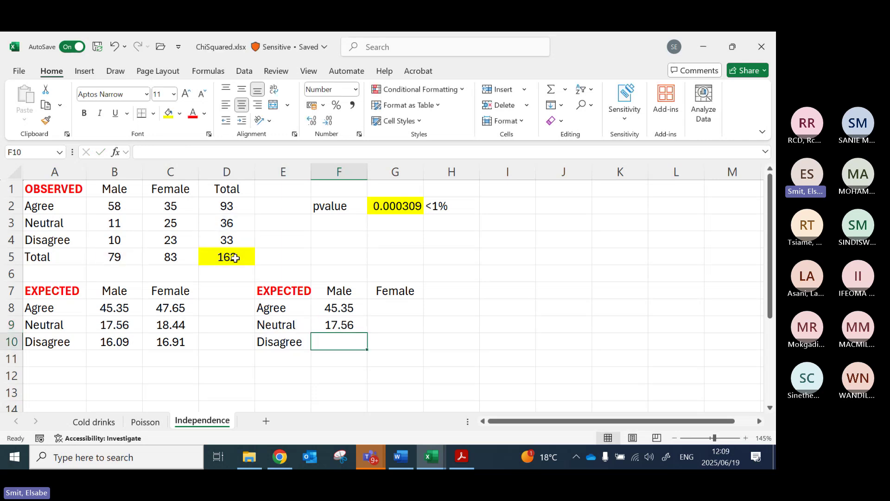
Step: Enter the formula =D4*B5/D5 in F10 for the expected count of males who disagree
type("=")
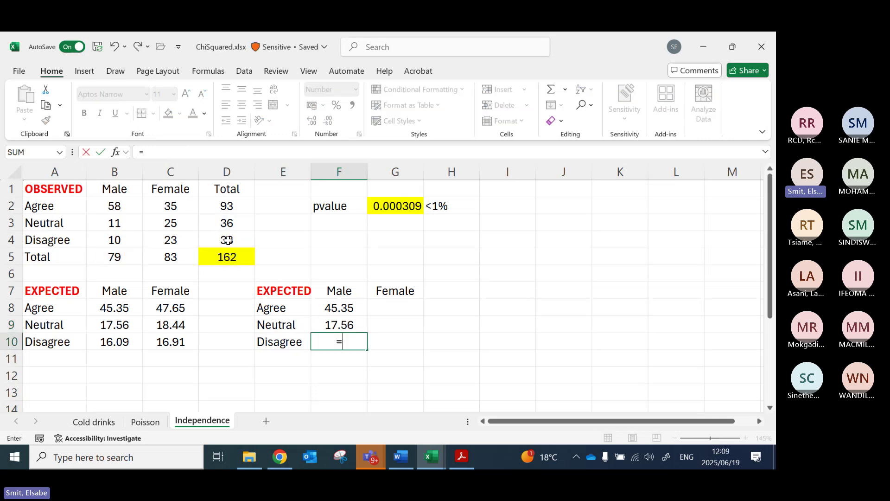
left_click(231, 241)
type("*")
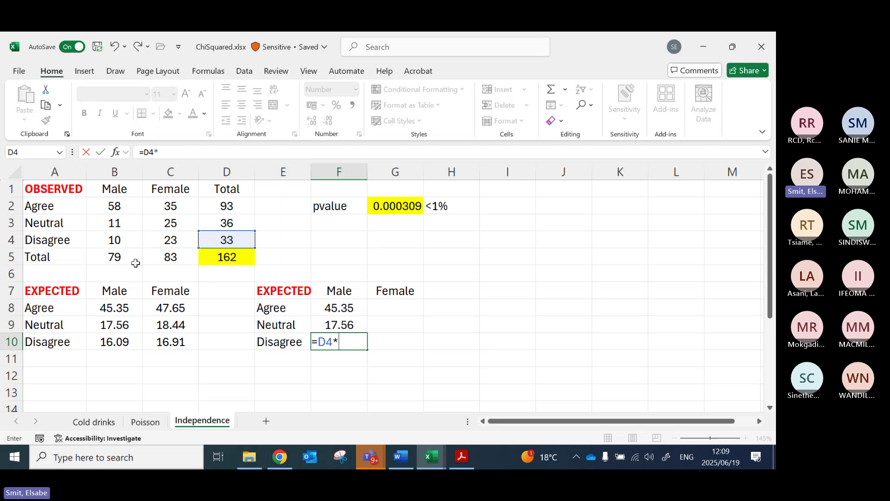
left_click(115, 262)
type("/")
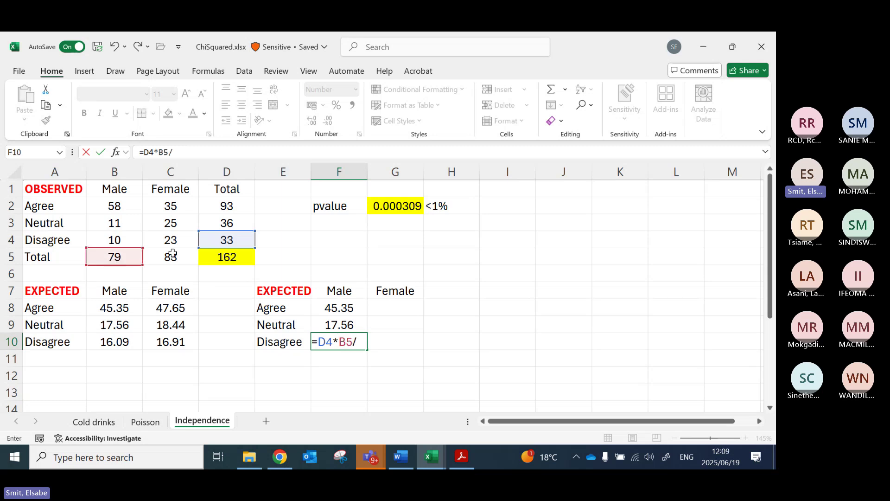
left_click(228, 258)
key("Return")
Step: Enter the formula =D2*C5/D5 in G8 for the expected count of females who agree
left_click(380, 309)
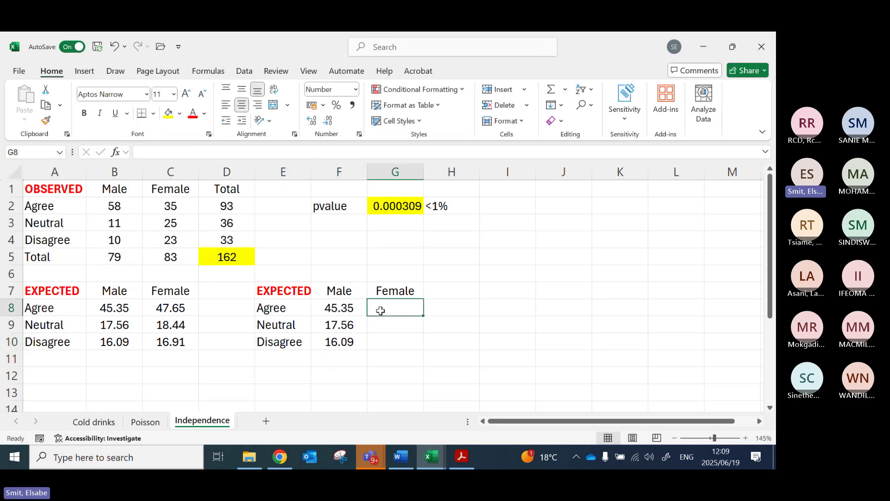
type("=")
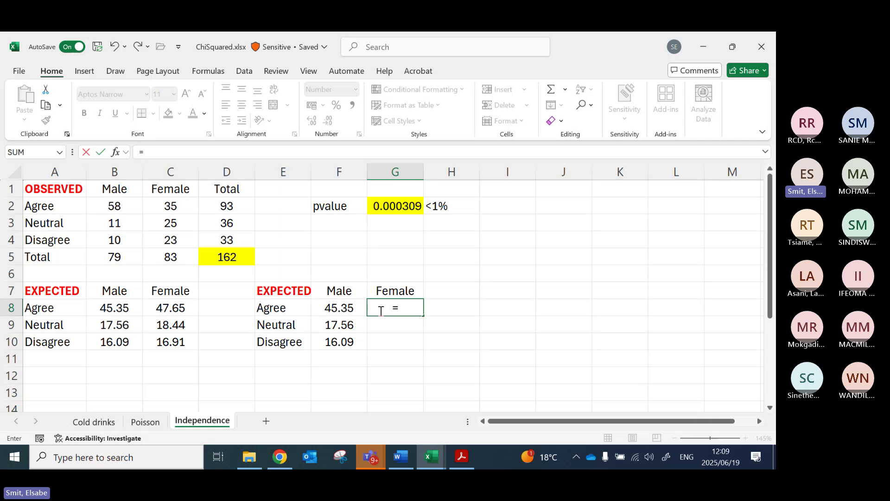
left_click(222, 206)
type("*")
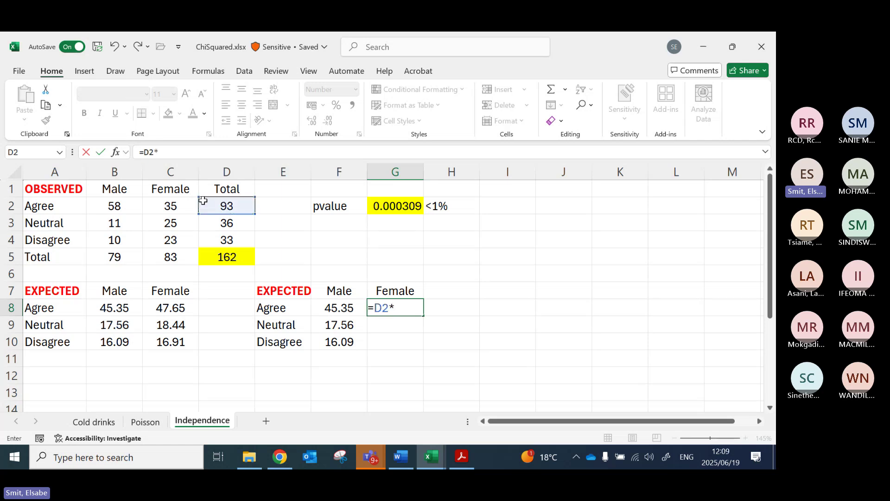
left_click(188, 256)
type("/")
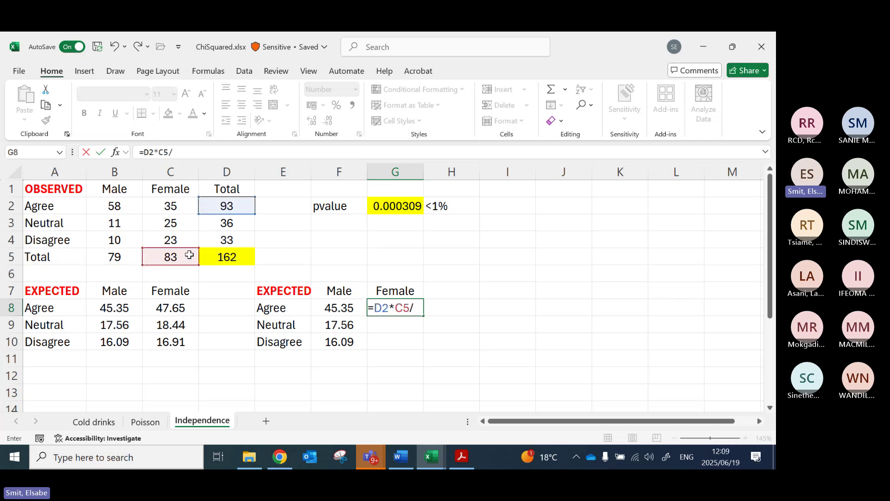
left_click(218, 259)
key("Return")
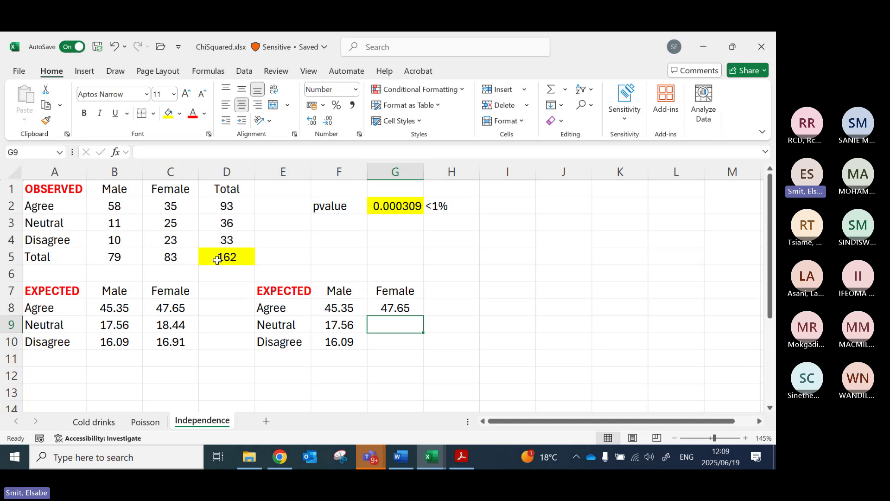
Step: Enter the formula =D3*C5/D5 in G9 for the expected count of neutral females
type("=")
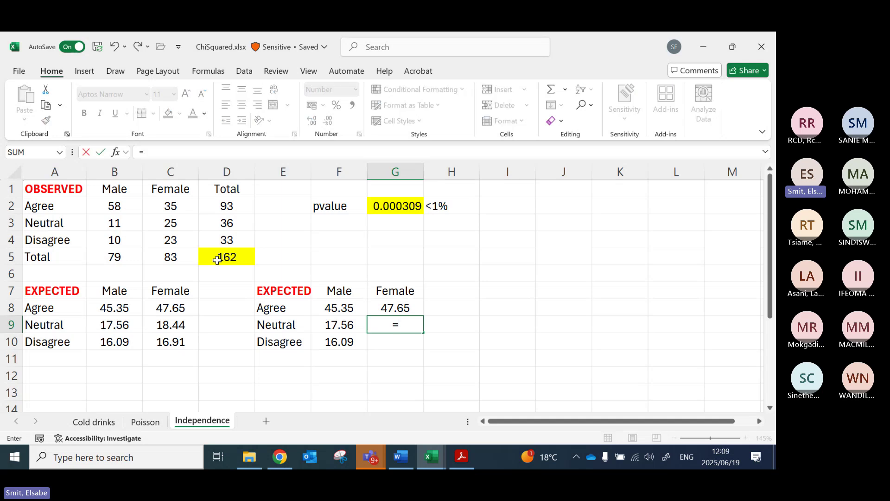
left_click(227, 223)
type("*")
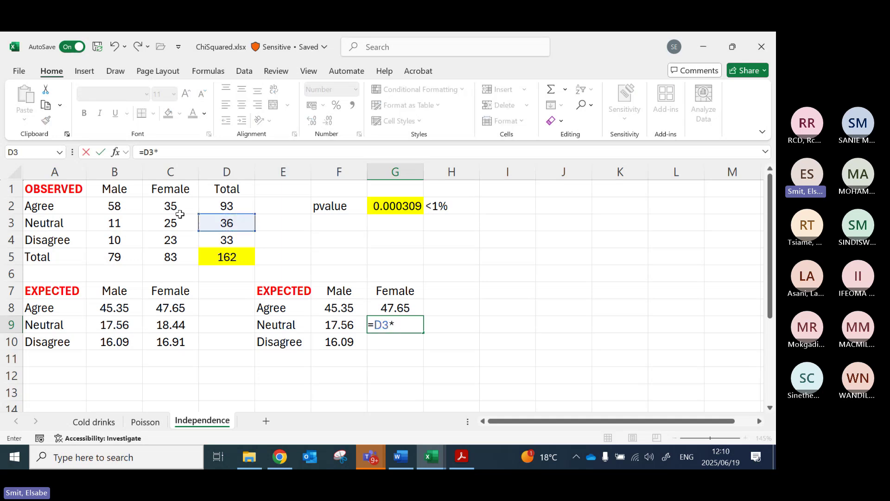
left_click(172, 256)
type("/")
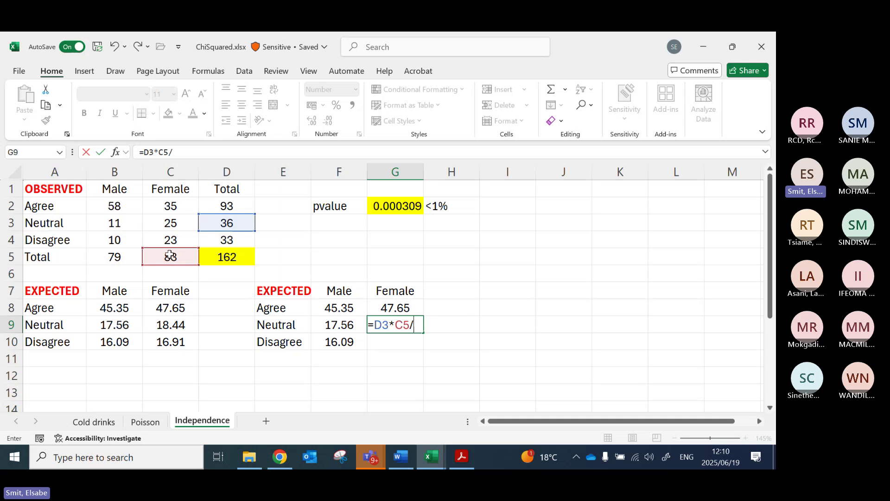
left_click(242, 260)
key("Return")
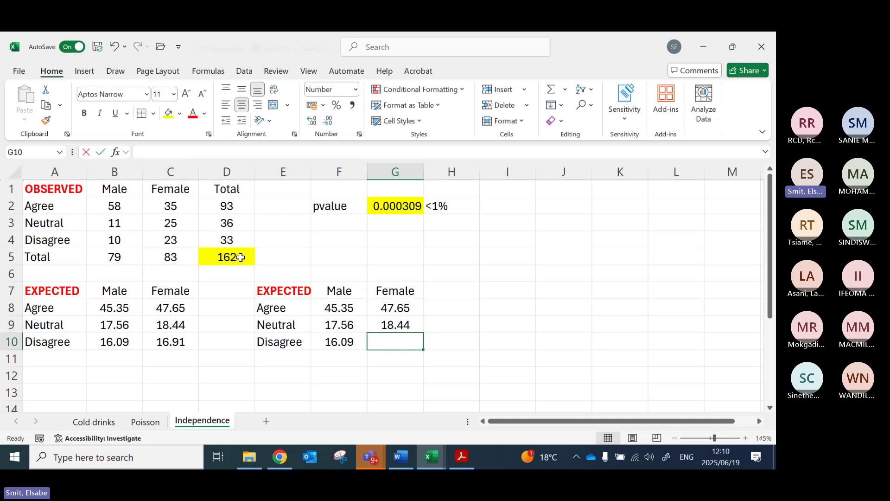
Step: Enter the formula =D4*C5/D5 in G10 for the expected count of females who disagree
type("=")
left_click(227, 239)
type("*")
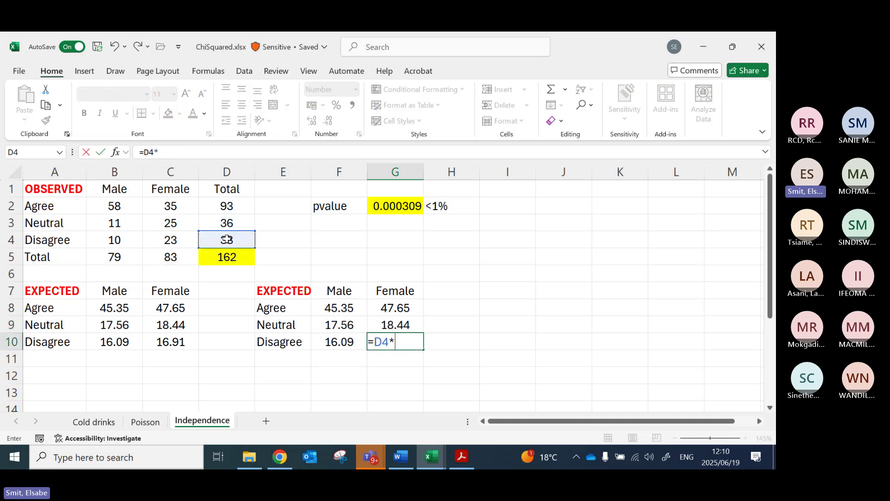
left_click(167, 259)
type("/")
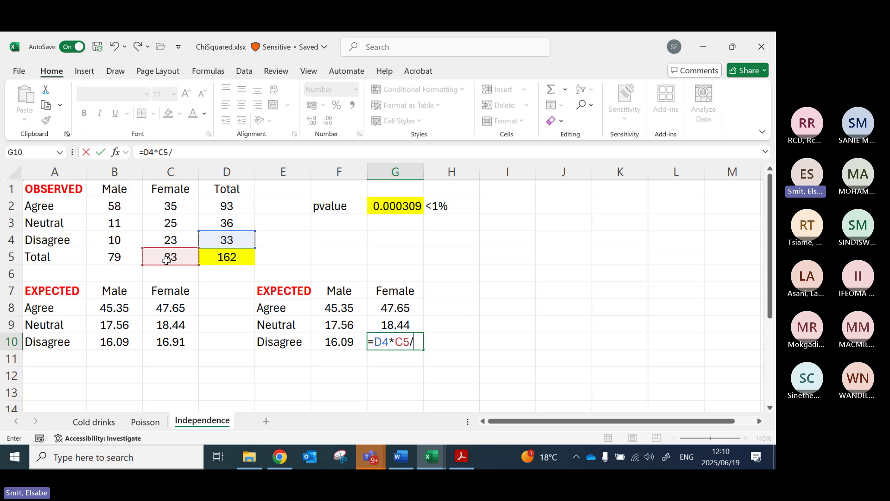
left_click(228, 258)
key("Return")
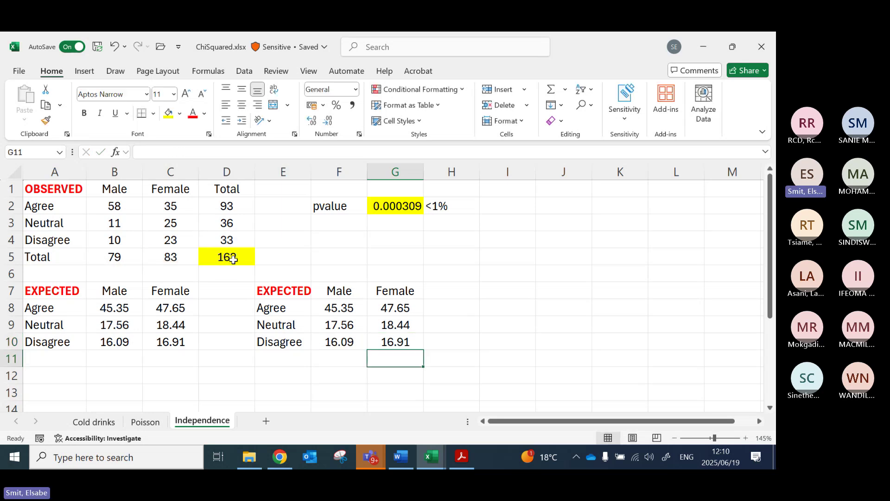
Step: Compare the mixed-reference formula in B8 with the plain-reference formulas in F8:G10 of the second EXPECTED table
left_click(120, 308)
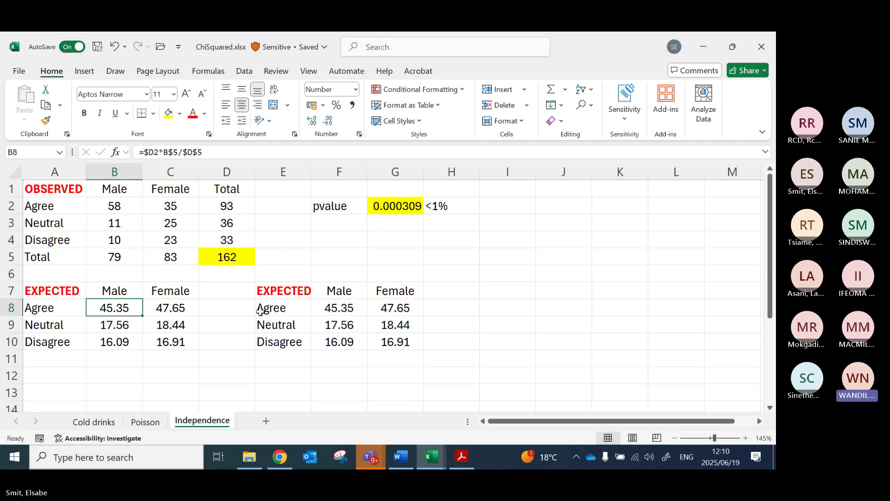
left_click(349, 308)
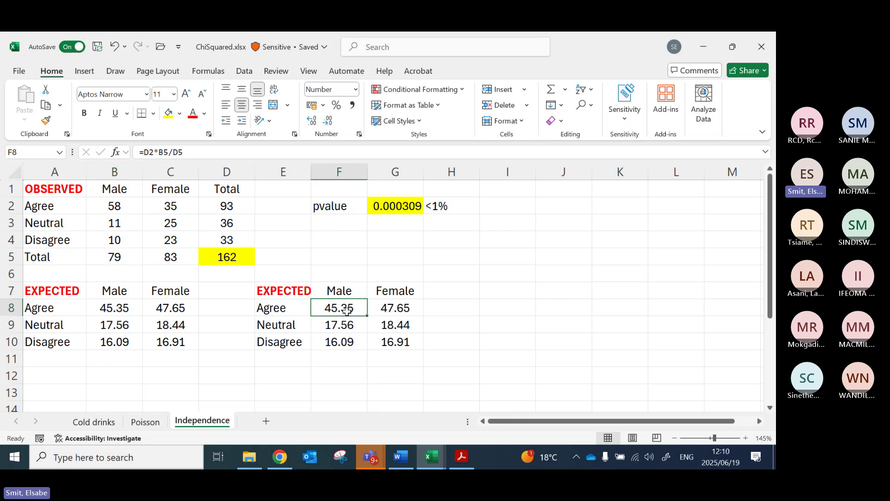
key("Down")
key("Down")
left_click(385, 308)
key("Down")
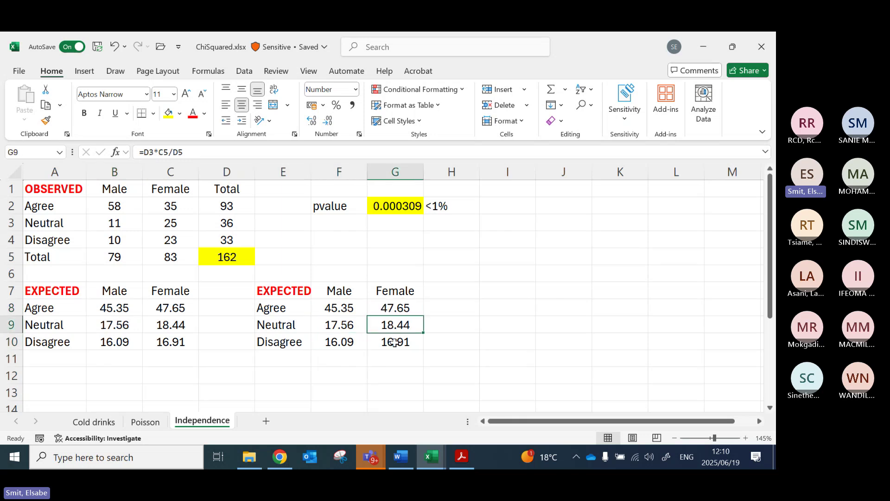
key("Down")
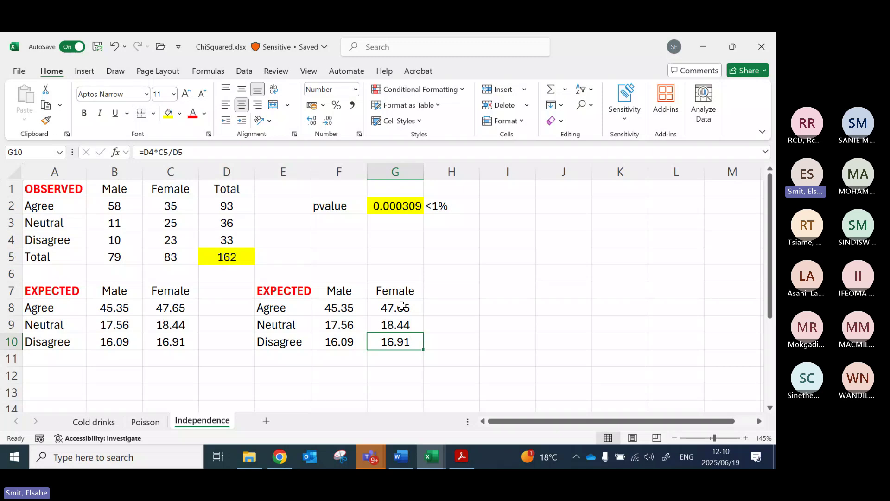
Step: Switch to the RSE workbook and examine the F-test one-tail and t-test two-tail p-values on the RSE by gender sheet
key("alt+Tab")
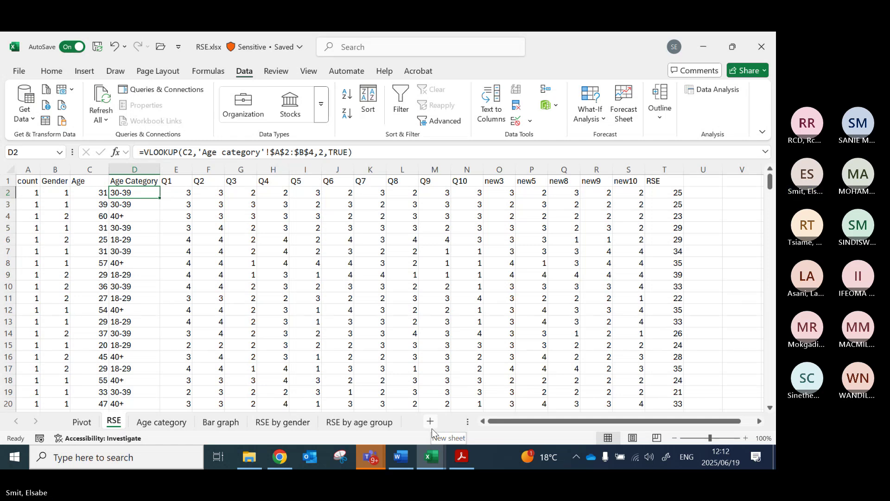
left_click(278, 423)
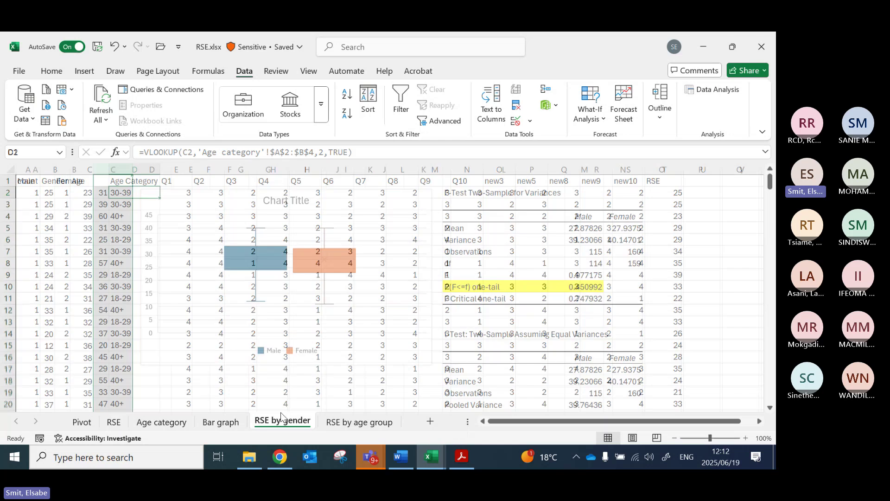
left_click(21, 178)
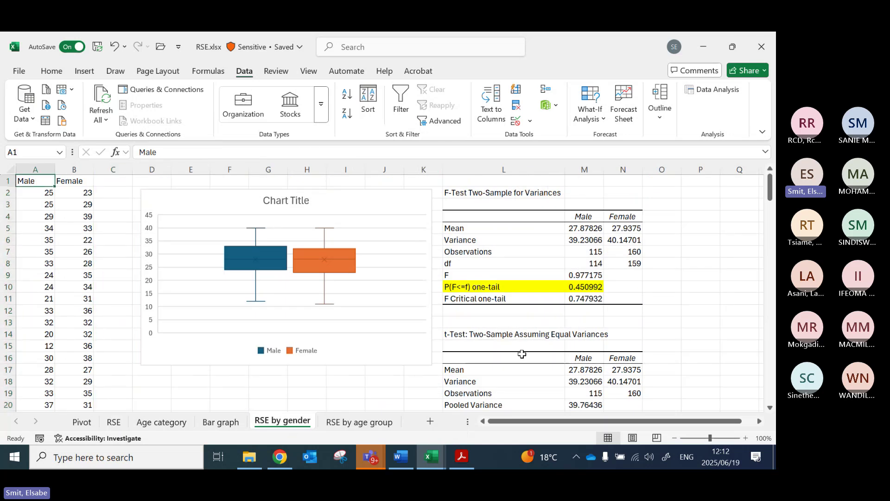
left_click(583, 287)
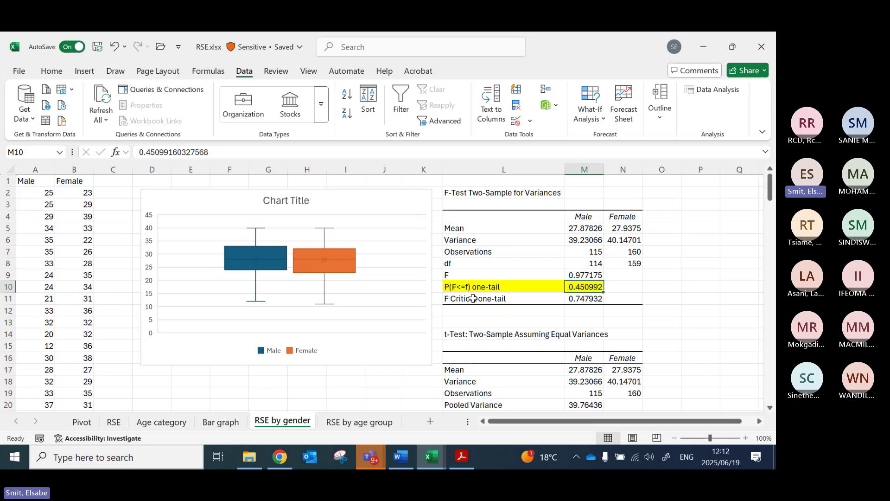
scroll(528, 288, "down", 2)
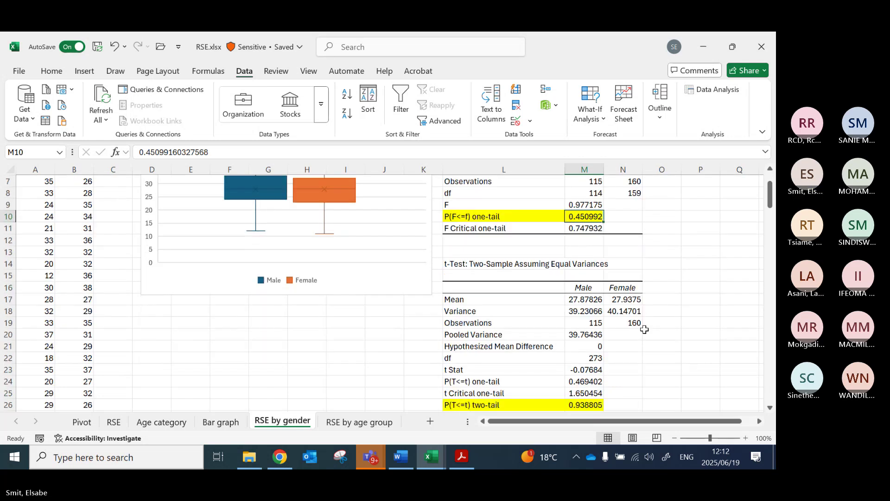
left_click(583, 405)
scroll(433, 390, "down", 1)
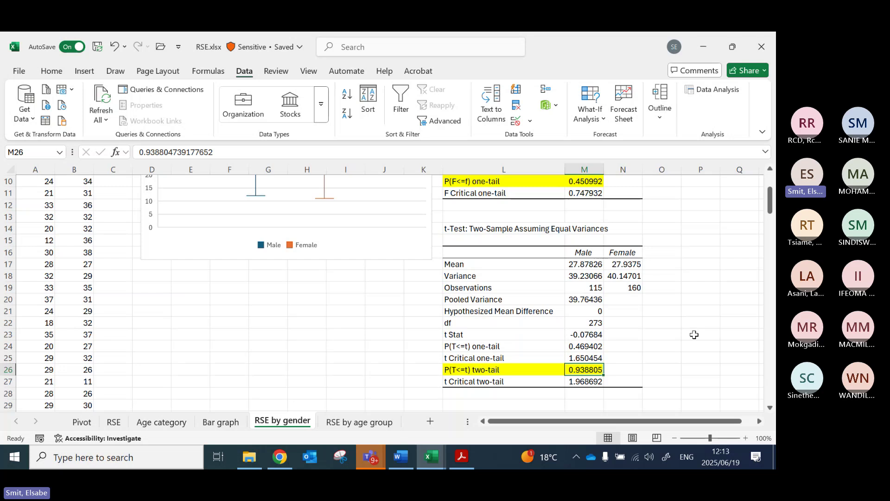
Step: Return to the ChiSquared workbook, look through the Data Analysis tools for a chi-squared test, and examine the p-value formula in G2
left_click(401, 457)
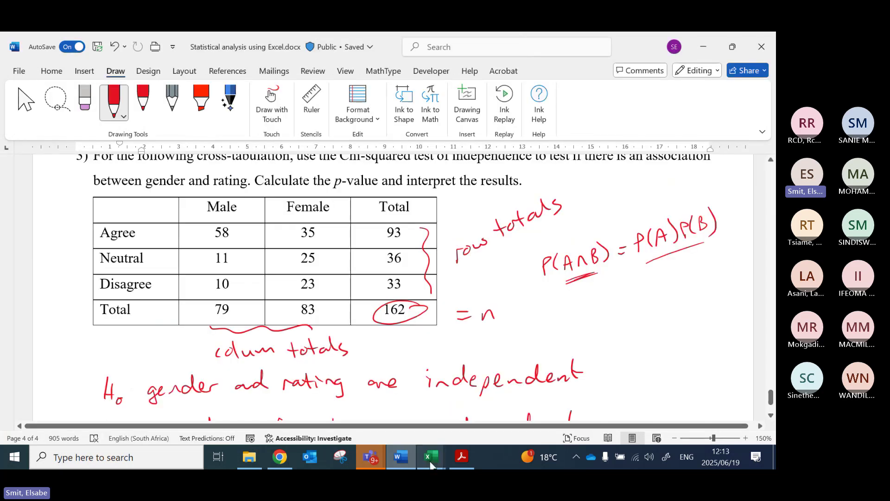
mouse_move(430, 456)
left_click(429, 416)
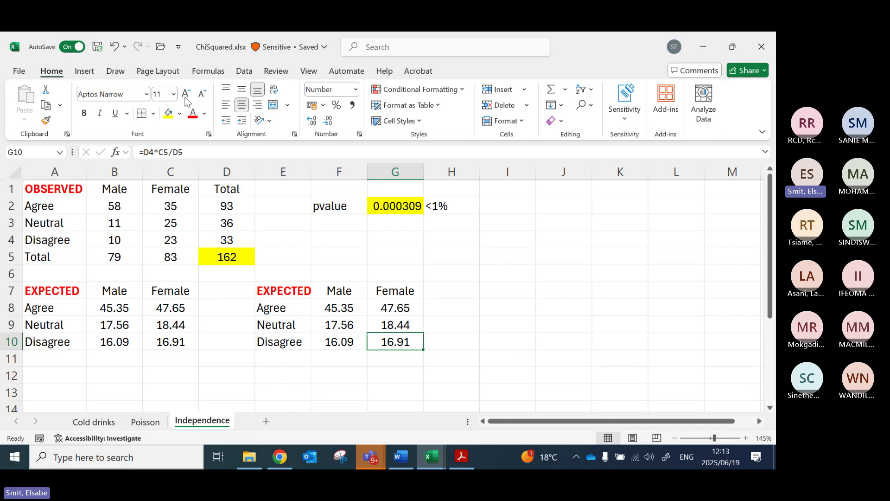
left_click(245, 71)
left_click(723, 89)
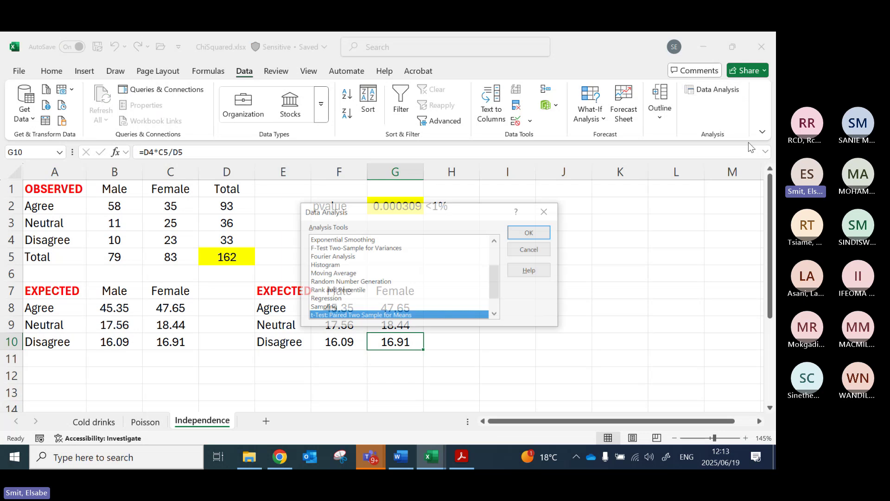
left_click_drag(500, 279, 496, 253)
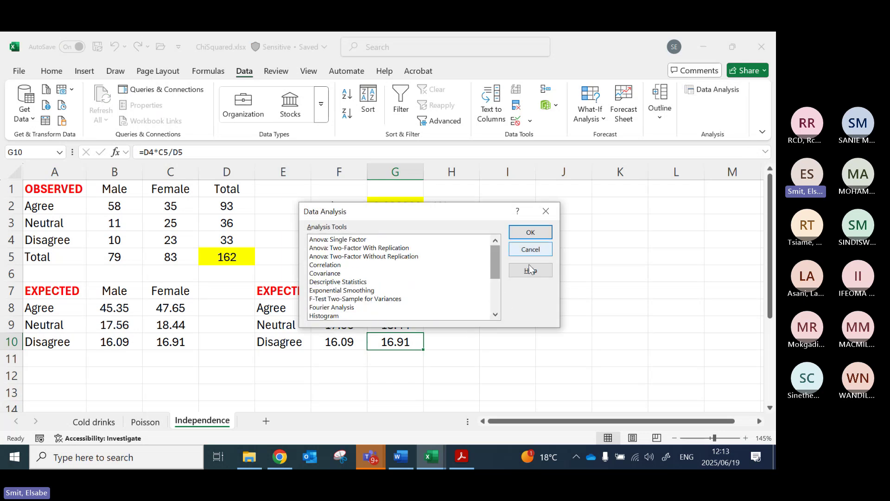
left_click(531, 250)
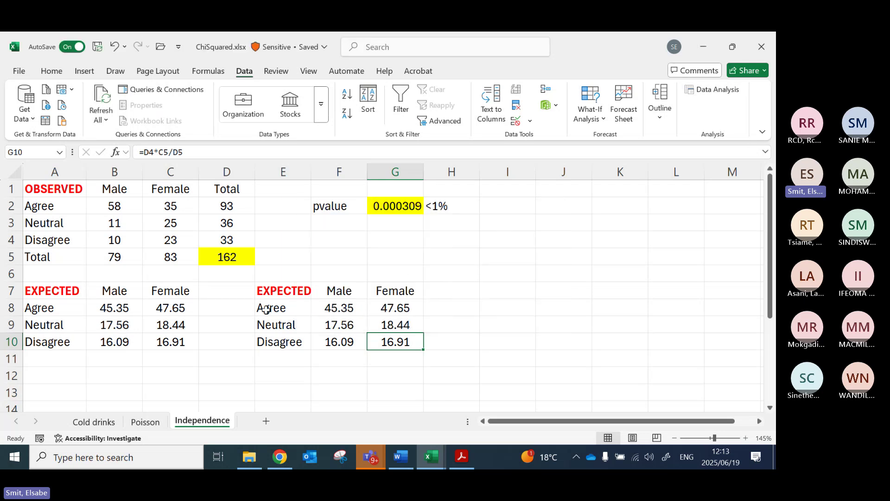
left_click(397, 205)
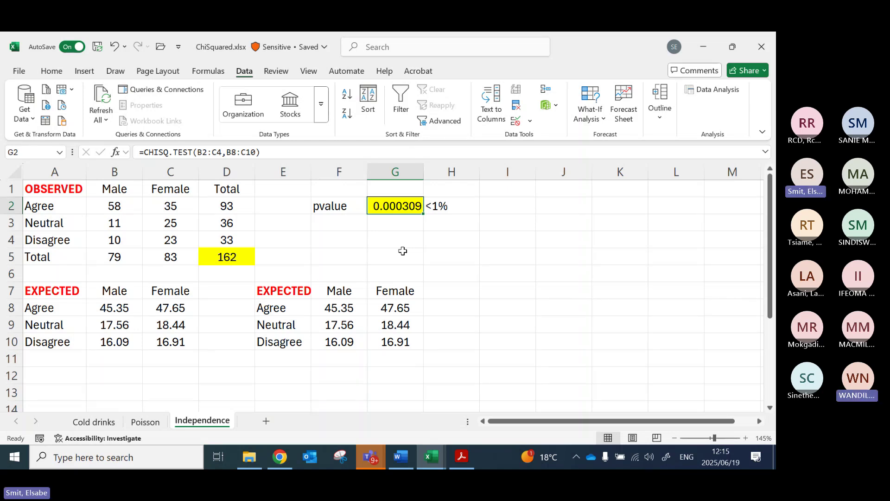
Step: Open the add-ins page of the Excel options and examine the details of the Analysis ToolPak add-in
left_click(20, 71)
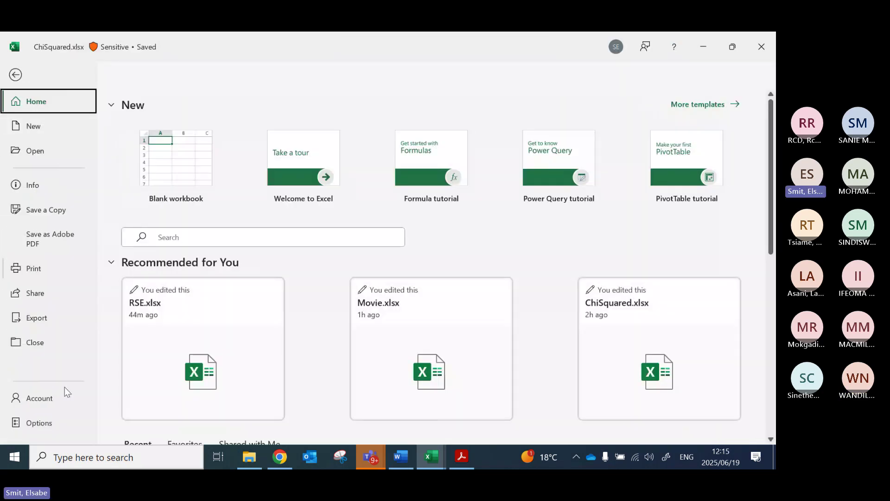
left_click(40, 424)
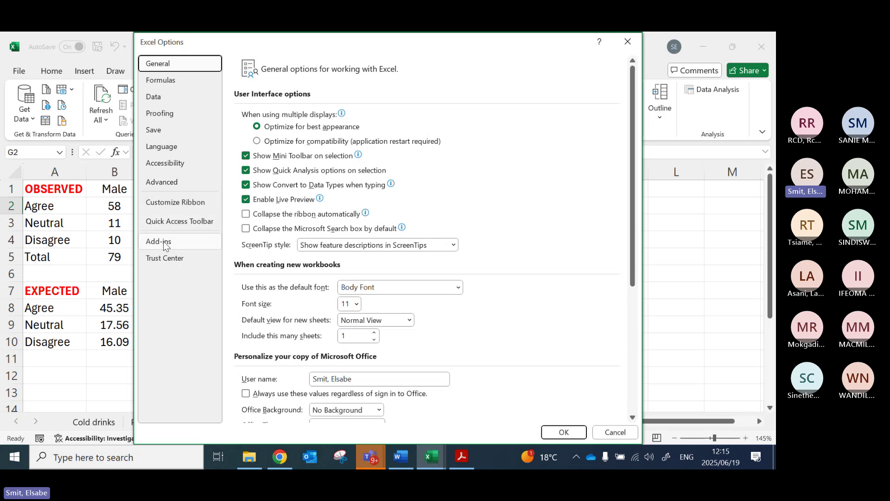
left_click(164, 242)
left_click(320, 166)
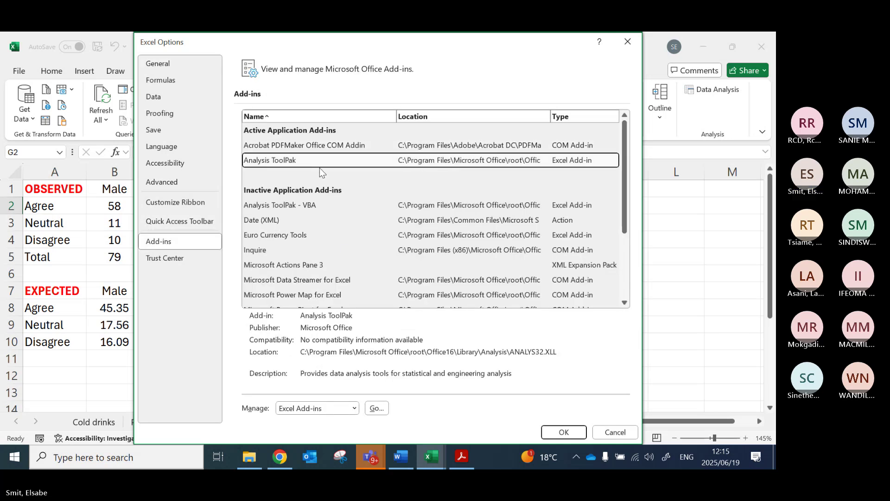
Step: Switch to Chrome to read the full overview on enabling the Data Analysis ToolPak, then return to the workbook and cancel the Excel options
left_click(282, 456)
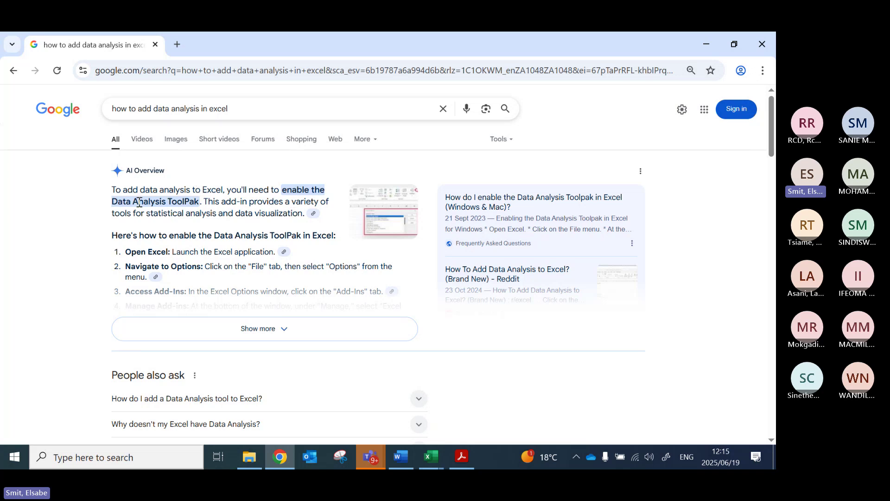
left_click(269, 325)
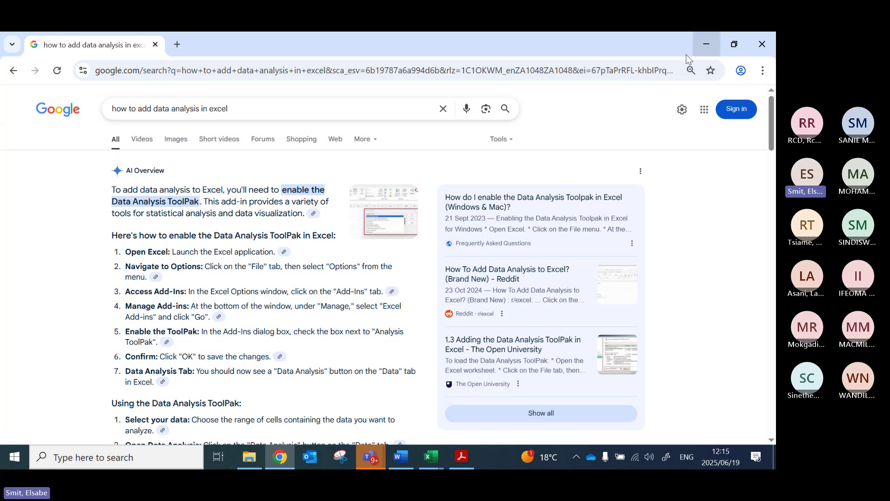
left_click(711, 41)
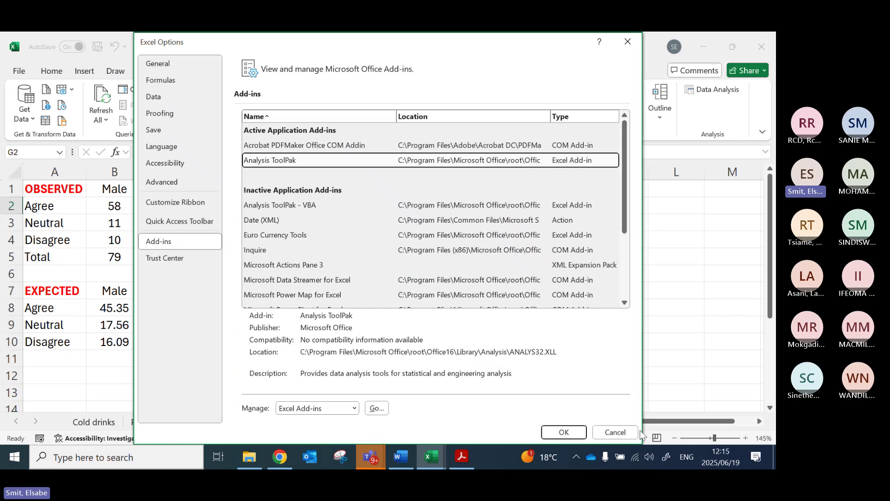
left_click(615, 434)
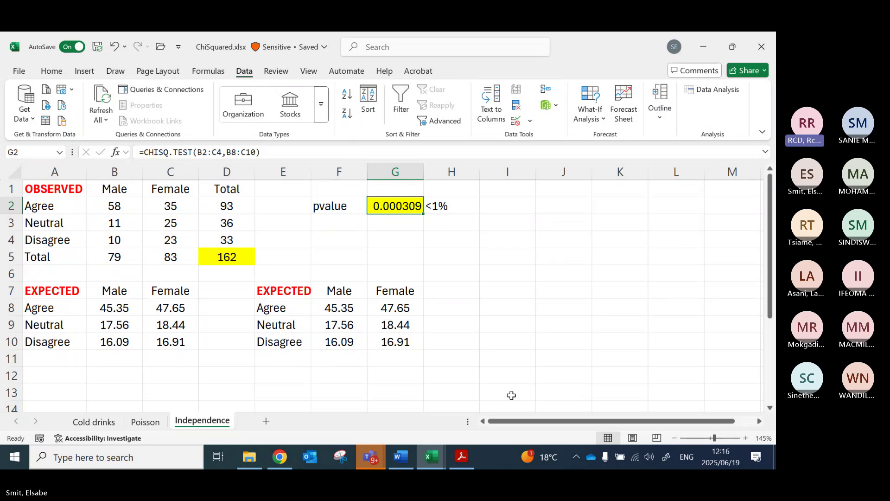
left_click(445, 344)
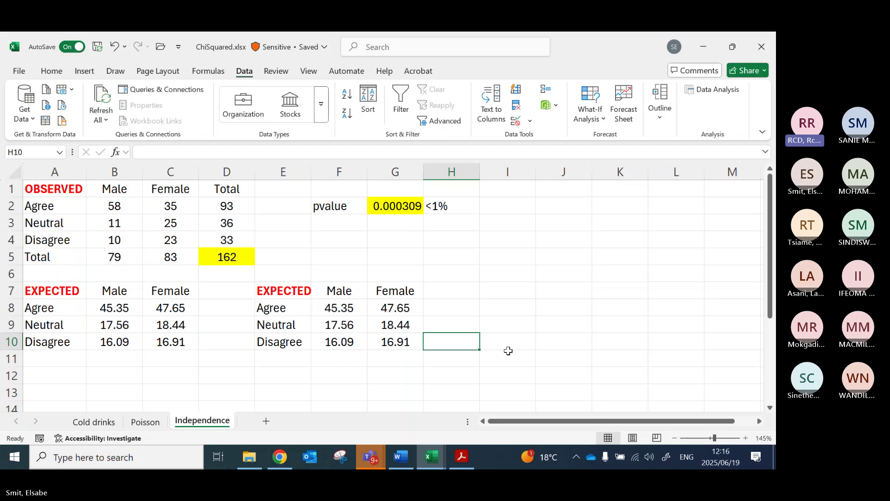
Step: Switch to the Teams meeting window, dismiss the chat message notification, and stop sharing the screen
left_click(371, 457)
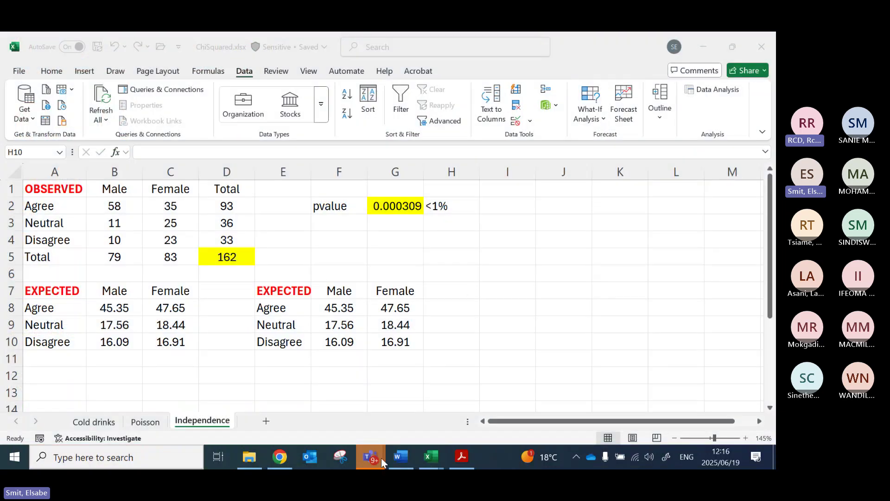
left_click(352, 418)
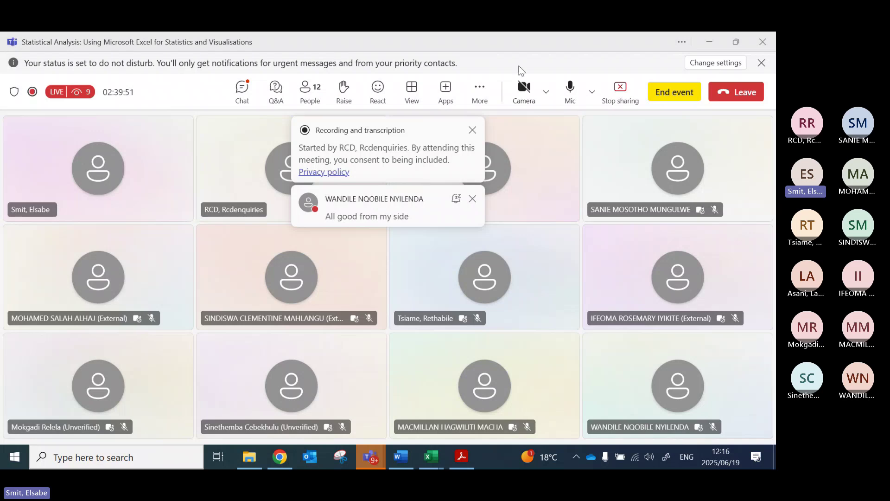
left_click(472, 198)
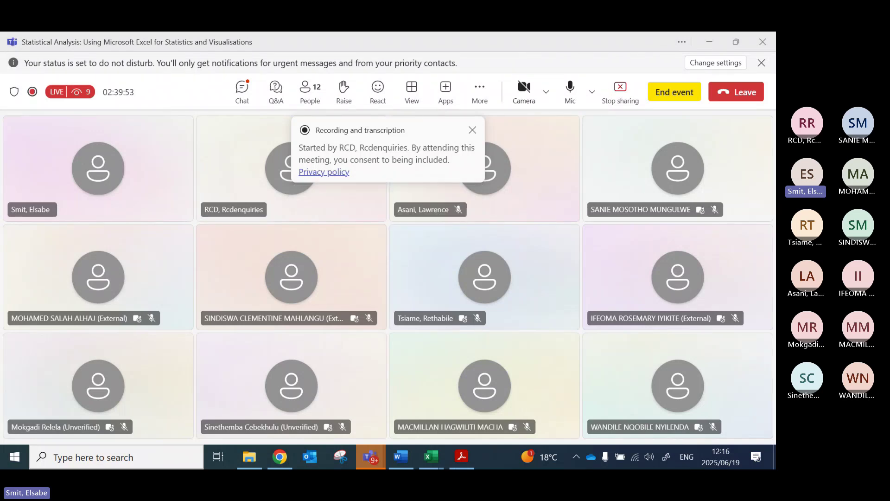
mouse_move(403, 438)
left_click(499, 406)
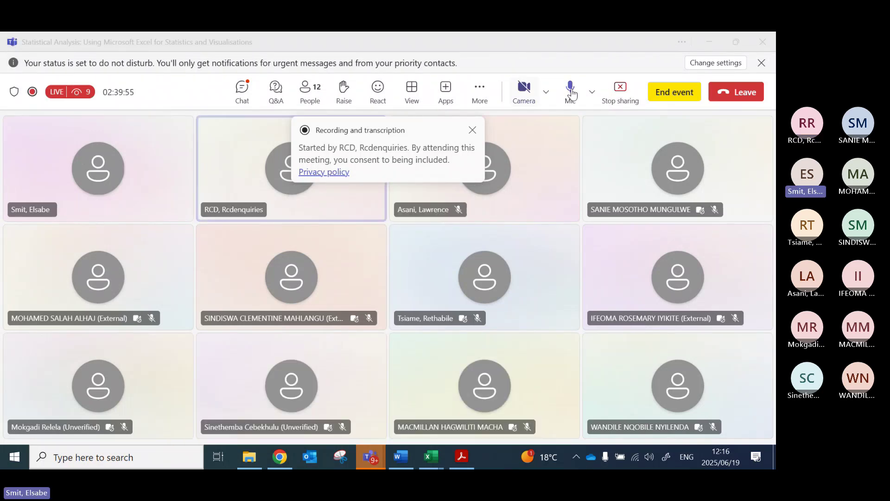
left_click(622, 93)
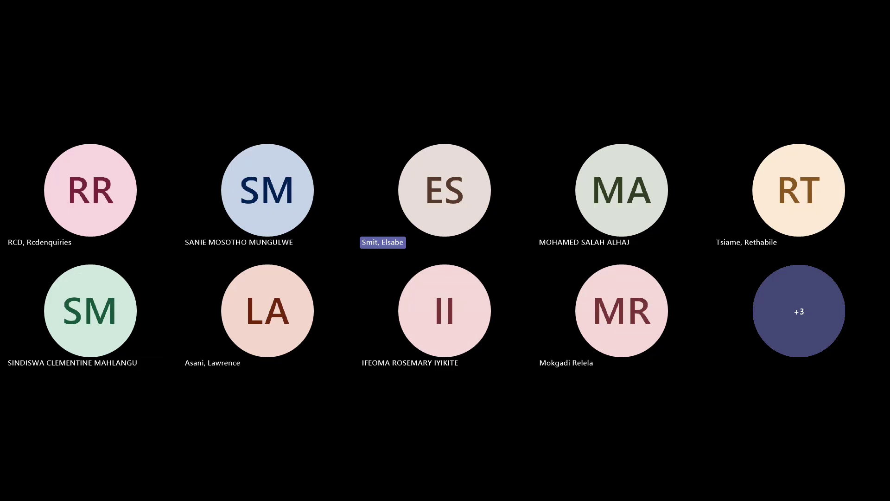